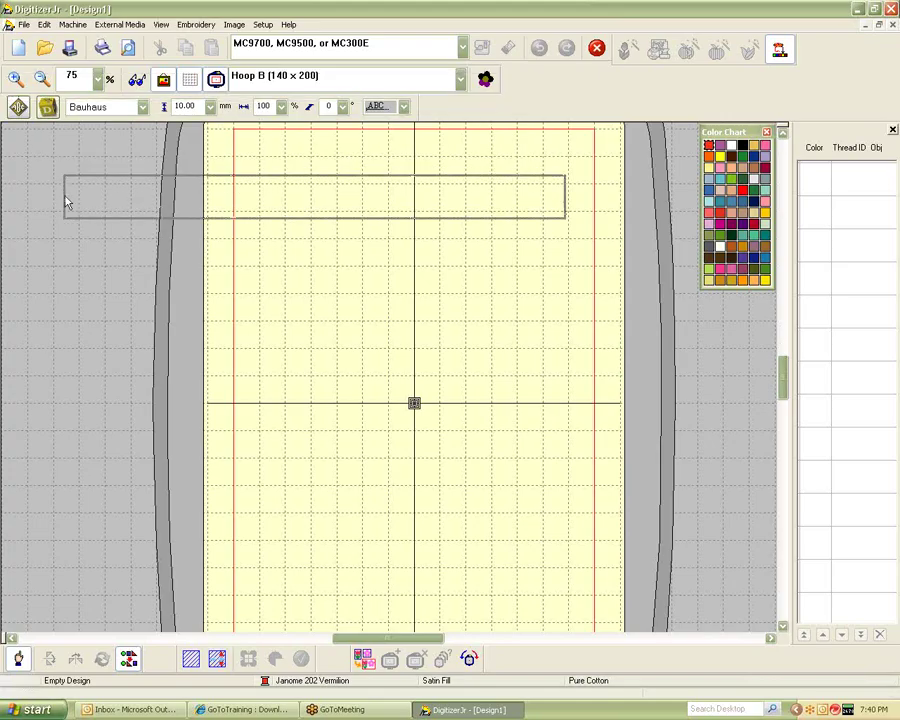
Dock the View toolbar on the same row as the Lettering toolbar to free up design space
{"action": "left_click_drag", "start_coordinate": [193, 181], "coordinate": [603, 70]}
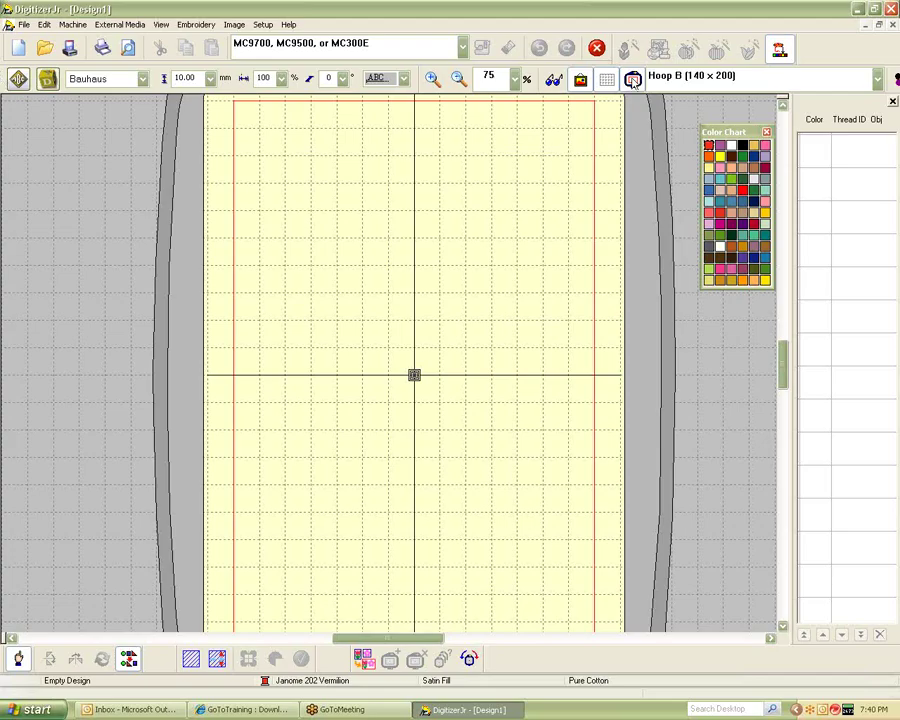
{"action": "left_click", "coordinate": [618, 50]}
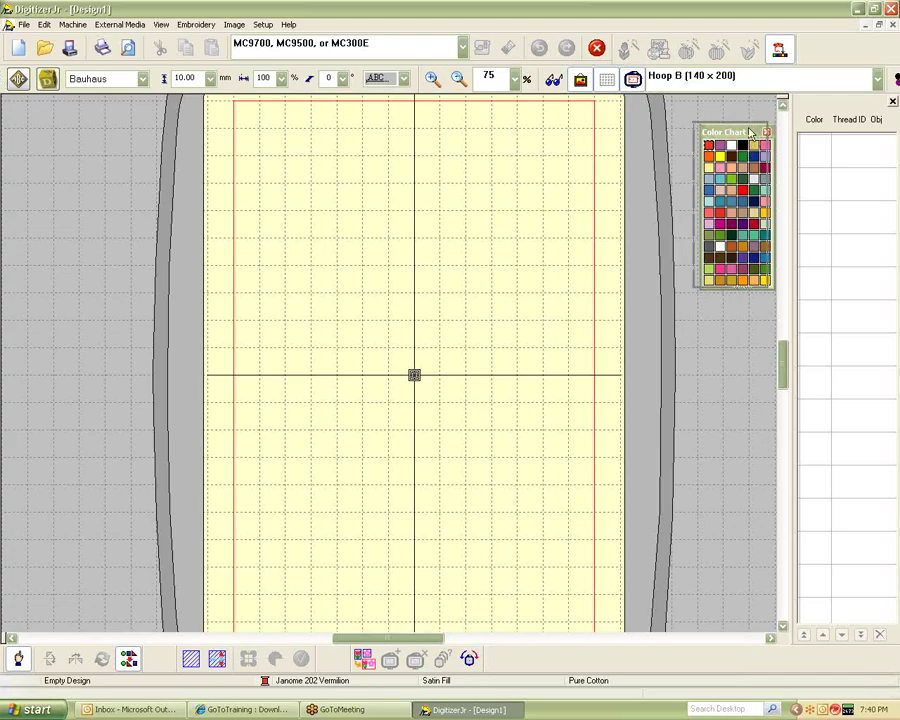
Close the floating Color Chart, display it again and place it beside the hoop's upper-right edge
{"action": "left_click_drag", "start_coordinate": [533, 122], "coordinate": [534, 122]}
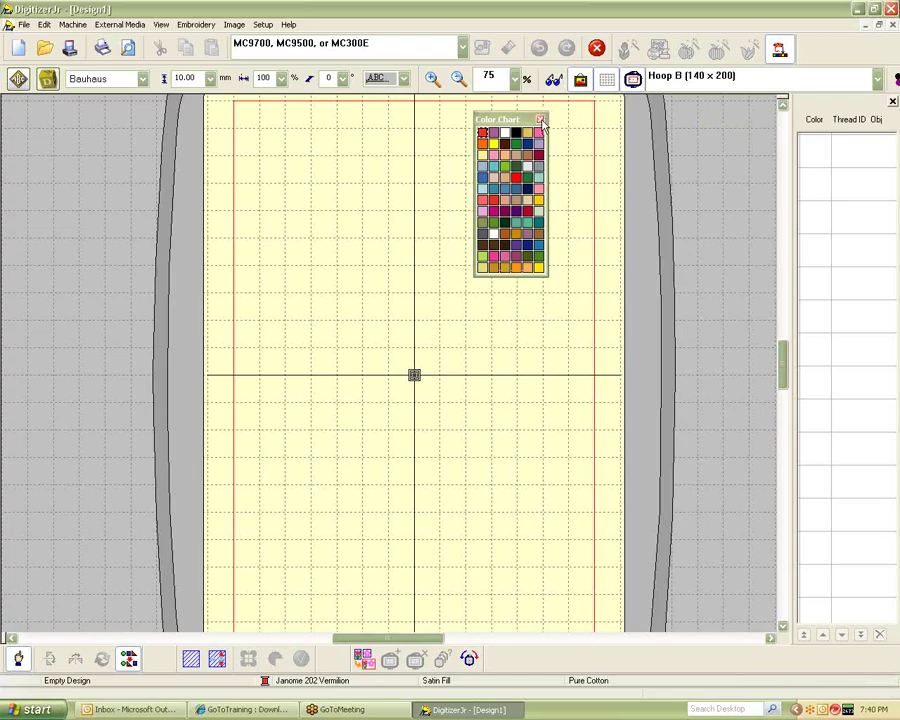
{"action": "left_click", "coordinate": [540, 120]}
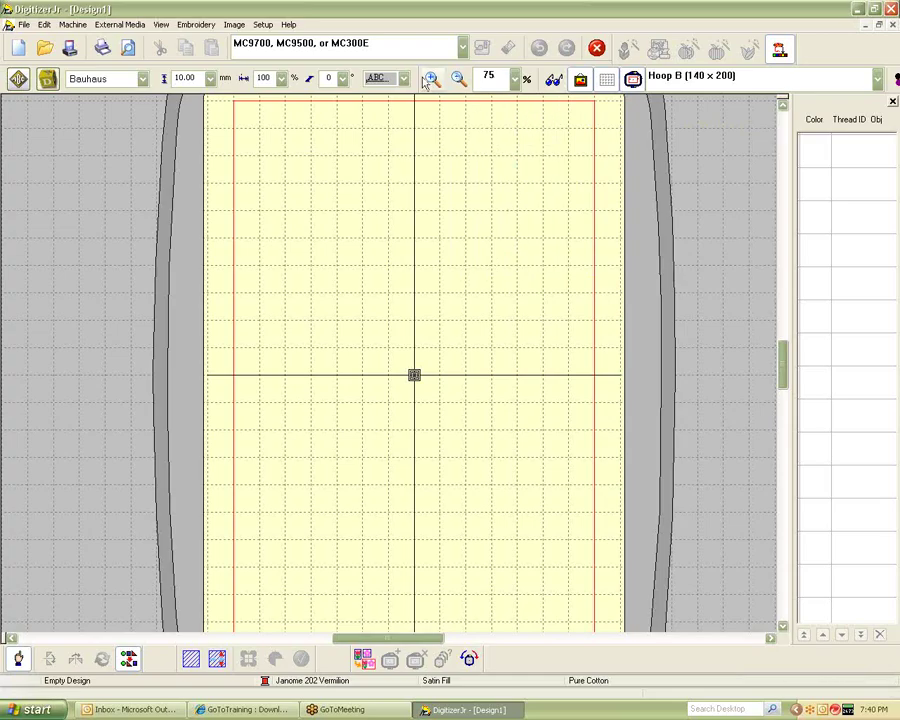
{"action": "left_click", "coordinate": [262, 24]}
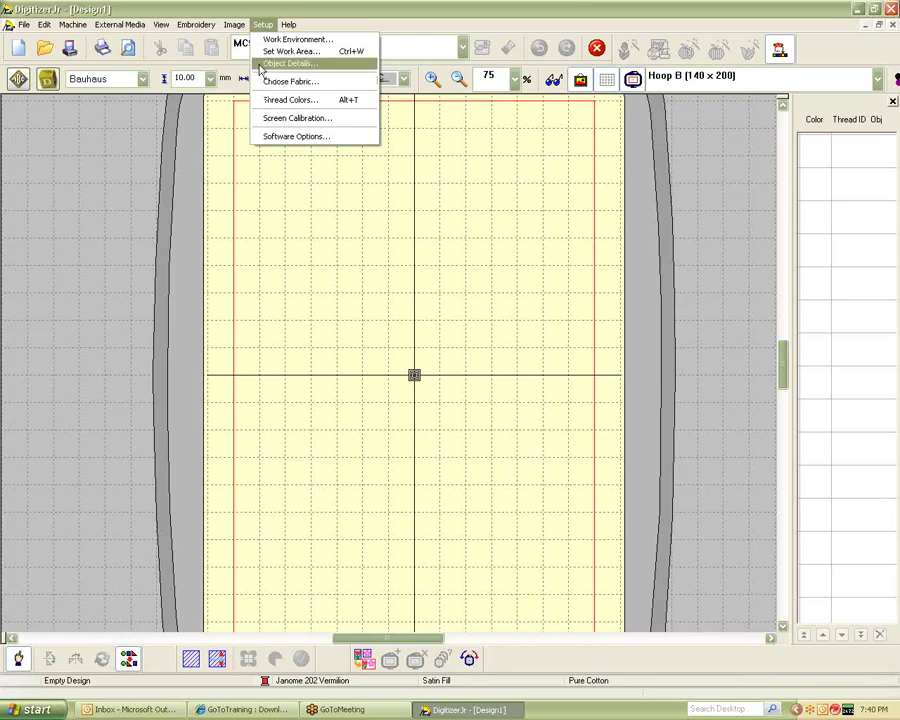
{"action": "mouse_move", "coordinate": [162, 27]}
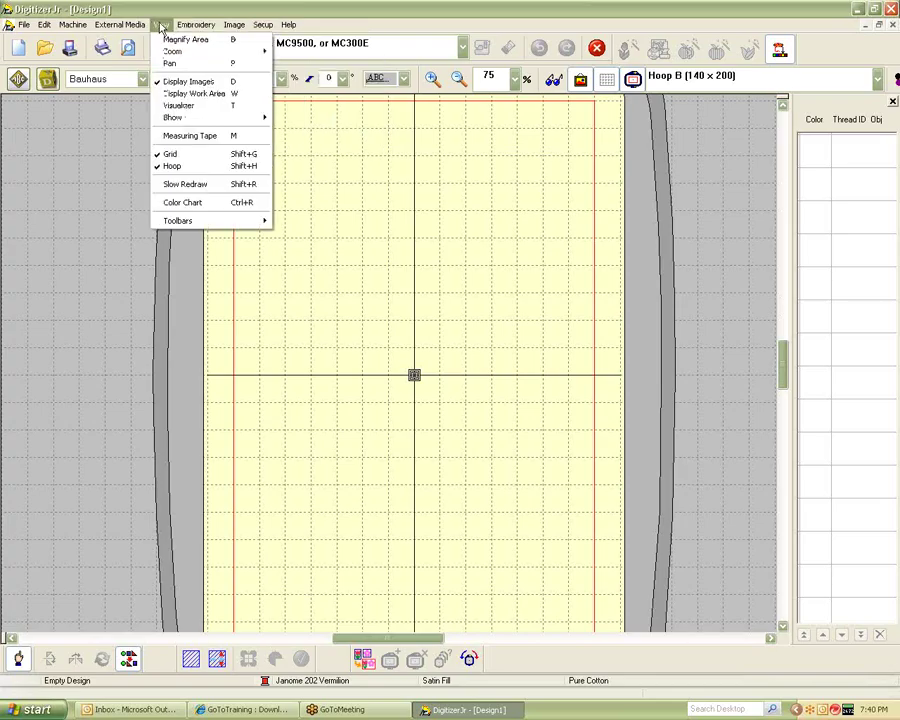
{"action": "left_click", "coordinate": [180, 203]}
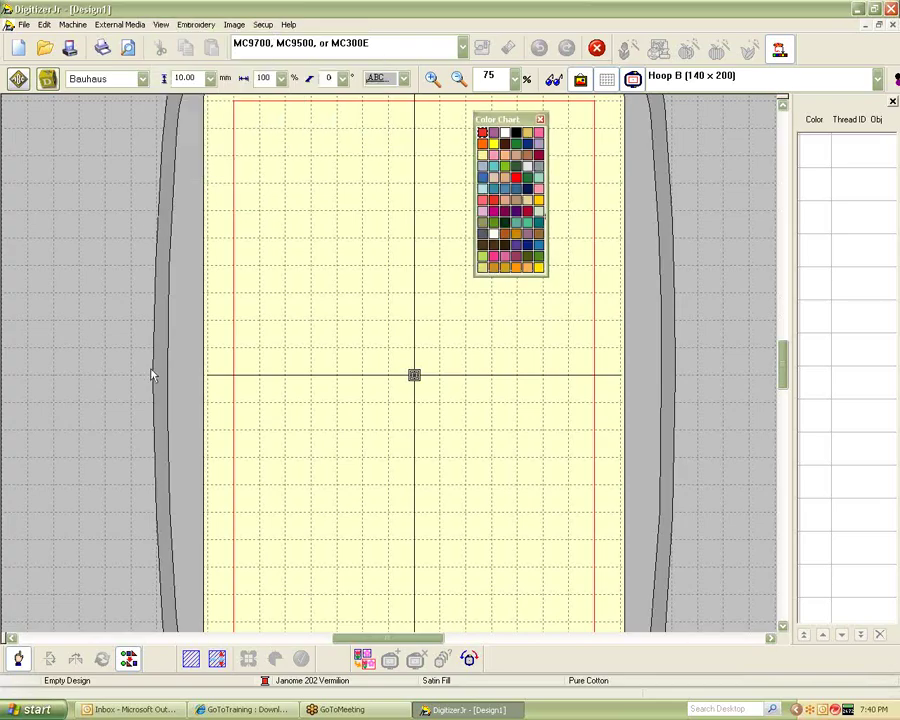
{"action": "left_click_drag", "start_coordinate": [528, 121], "coordinate": [749, 108]}
{"action": "left_click", "coordinate": [160, 24]}
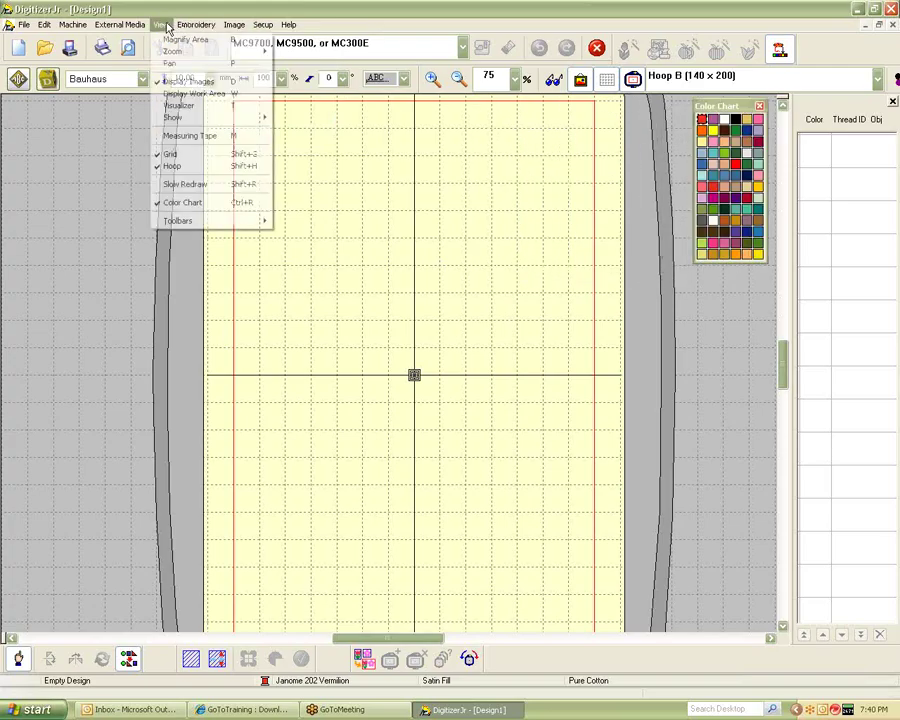
{"action": "mouse_move", "coordinate": [167, 222]}
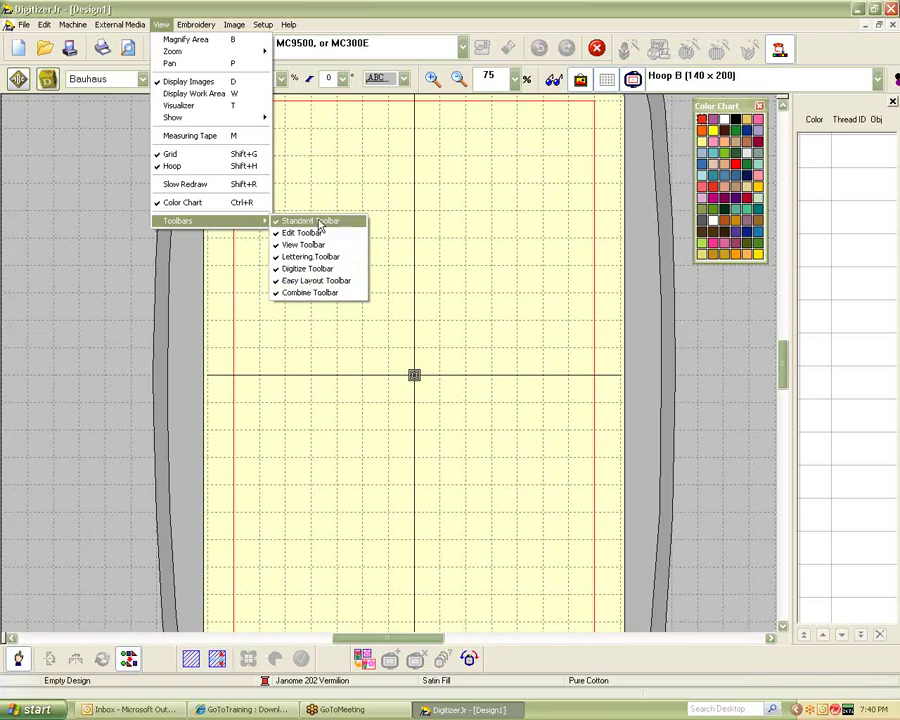
{"action": "key", "text": "Escape"}
{"action": "key", "text": "Escape"}
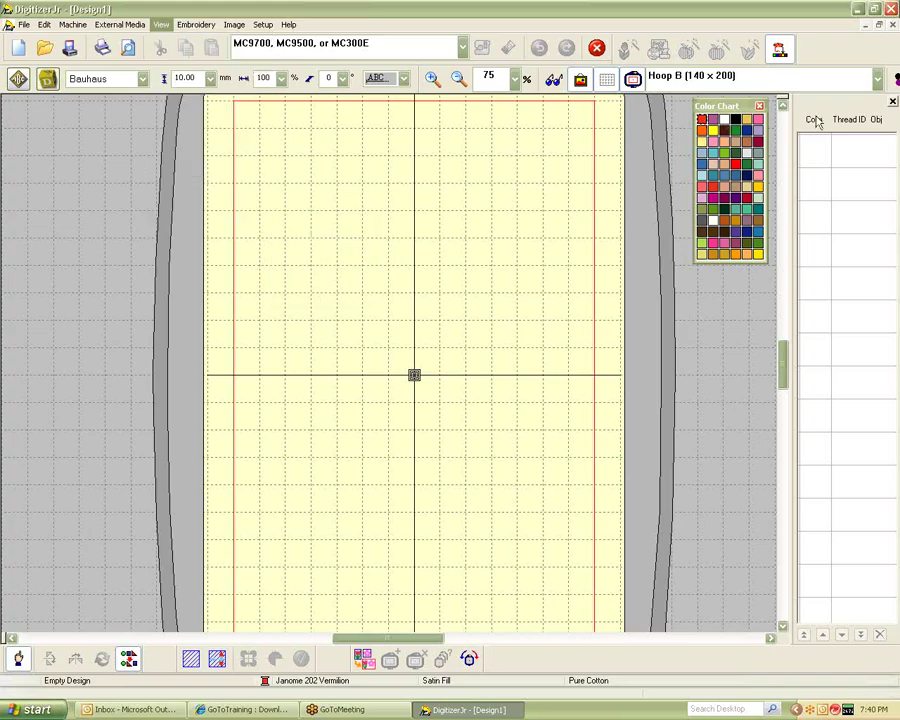
{"action": "key", "text": "Escape"}
Undock the Resequence window over the hoop, lengthen it to list more rows, and close it
{"action": "left_click_drag", "start_coordinate": [798, 180], "coordinate": [402, 221]}
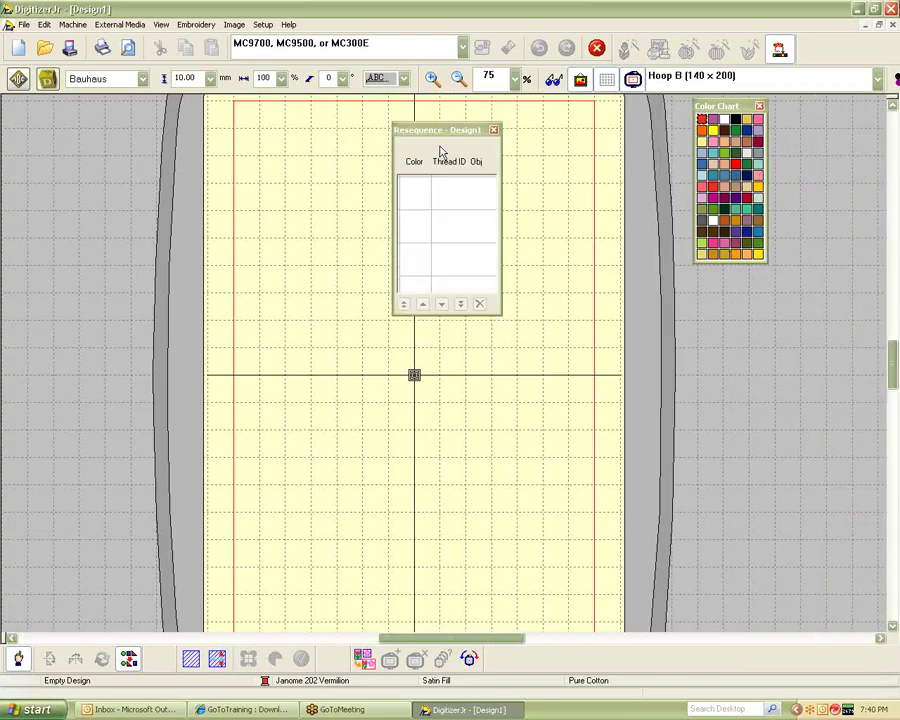
{"action": "left_click_drag", "start_coordinate": [498, 314], "coordinate": [571, 498]}
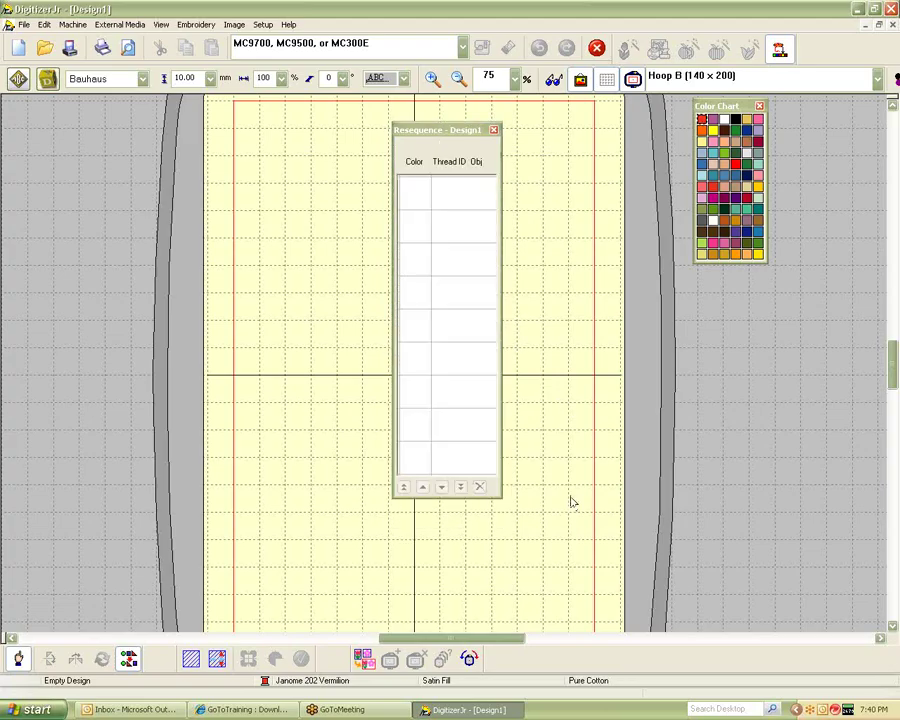
{"action": "left_click_drag", "start_coordinate": [442, 130], "coordinate": [418, 121]}
{"action": "left_click", "coordinate": [474, 122]}
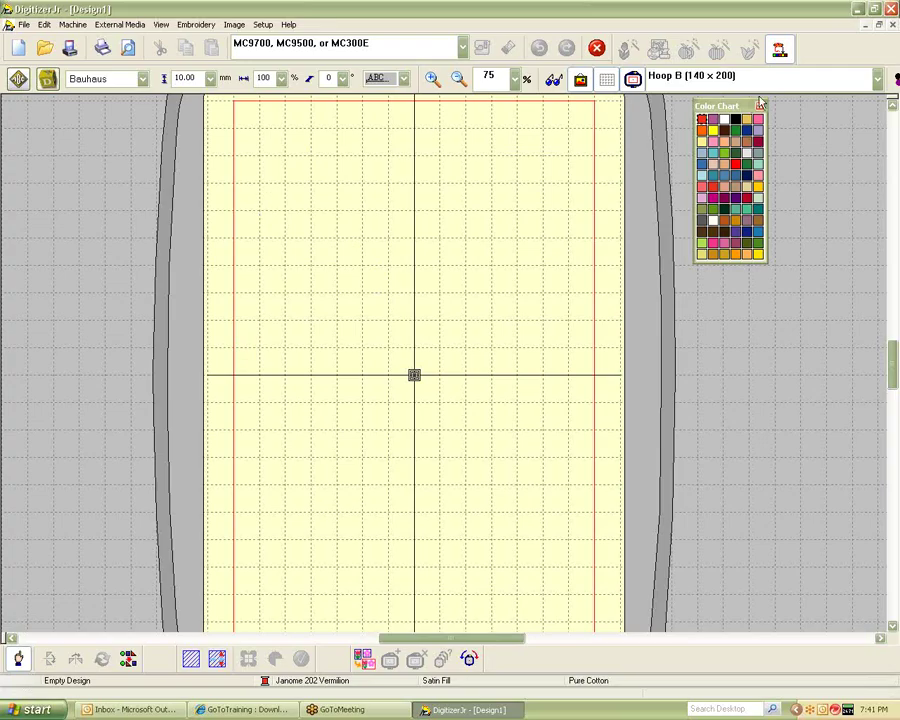
Display the Resequence window again and dock it beside the design area, keeping the hoop centered
{"action": "scroll", "coordinate": [846, 100], "scroll_direction": "up", "scroll_amount": 3}
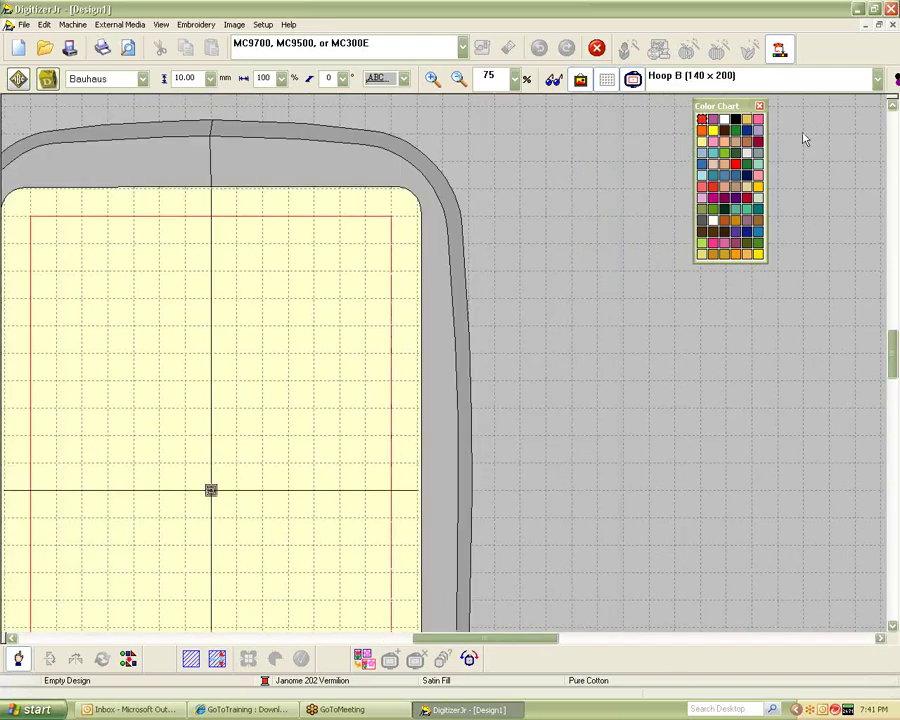
{"action": "left_click_drag", "start_coordinate": [490, 636], "coordinate": [450, 638]}
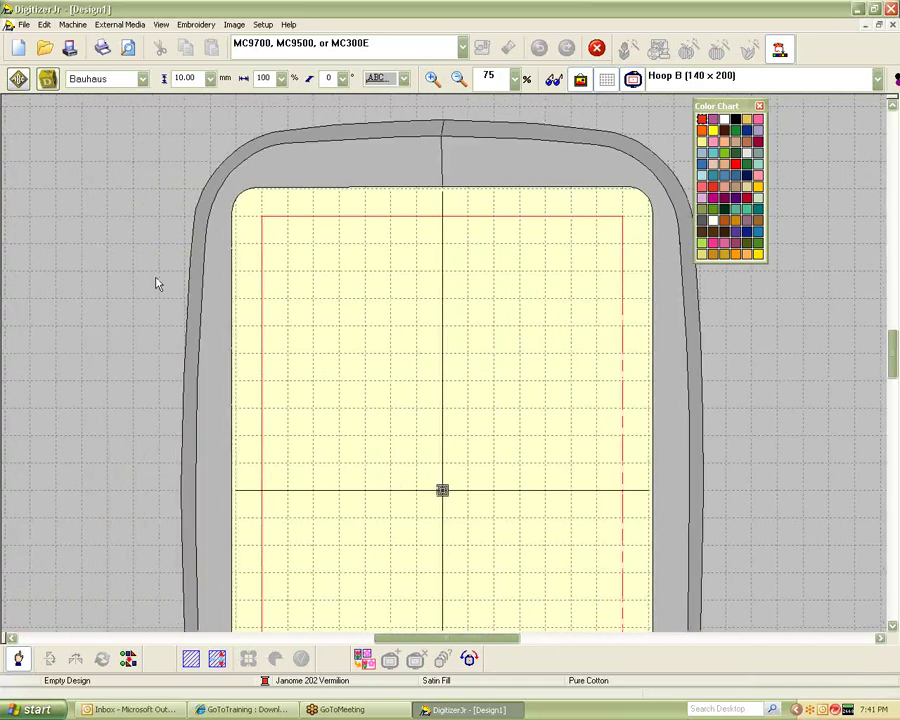
{"action": "left_click", "coordinate": [44, 24]}
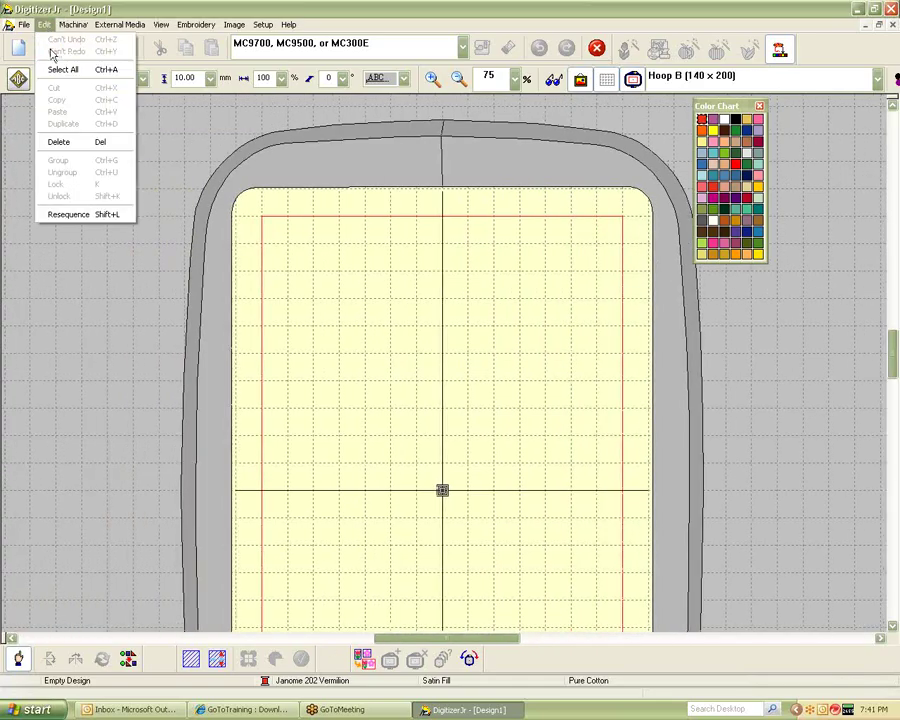
{"action": "left_click", "coordinate": [64, 215]}
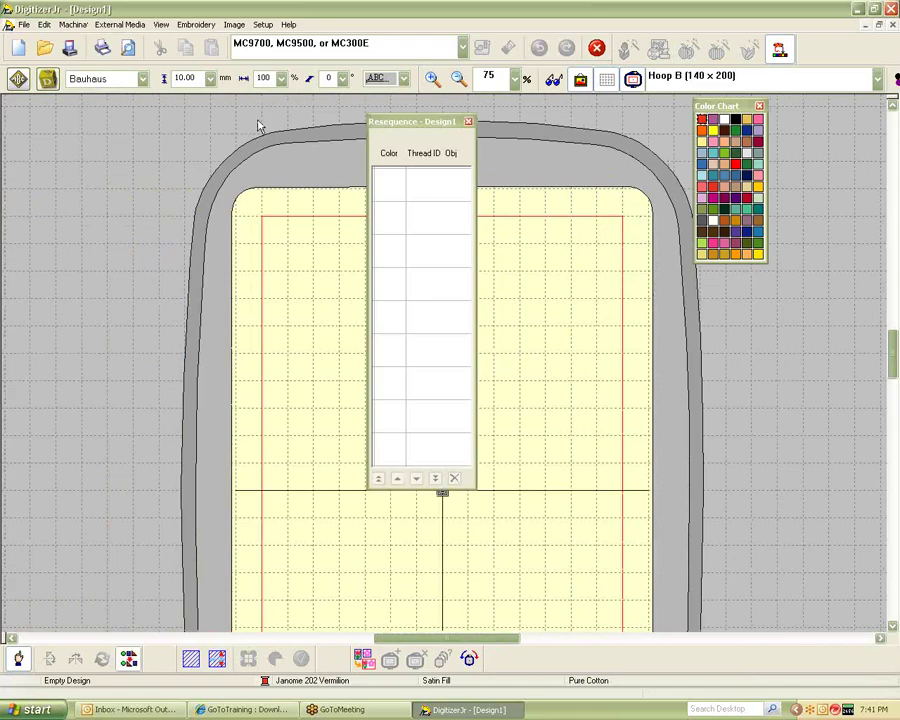
{"action": "left_click_drag", "start_coordinate": [413, 122], "coordinate": [848, 95]}
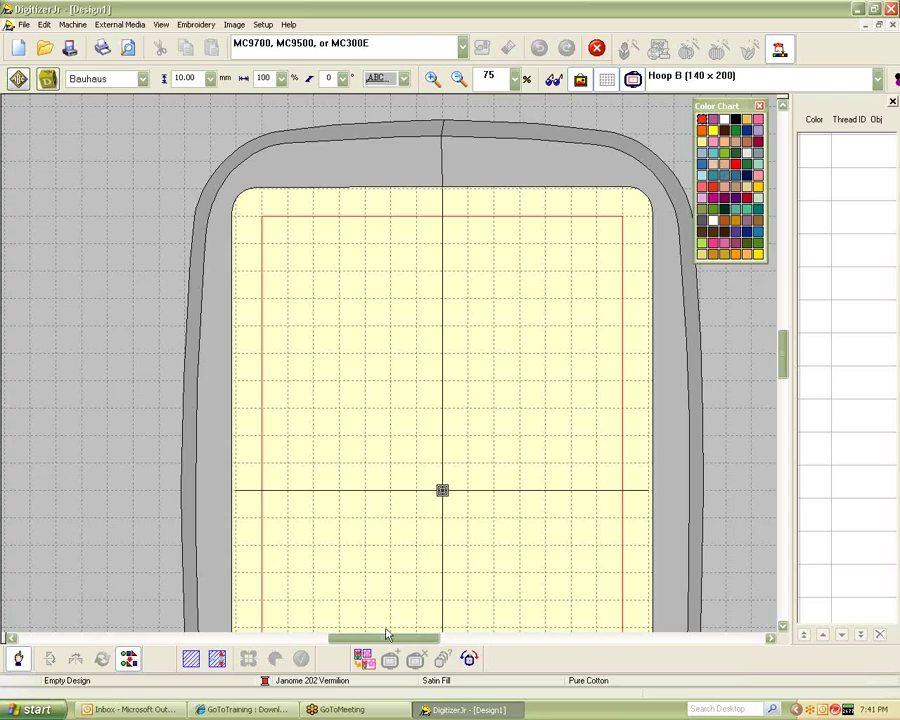
{"action": "left_click_drag", "start_coordinate": [390, 640], "coordinate": [396, 639]}
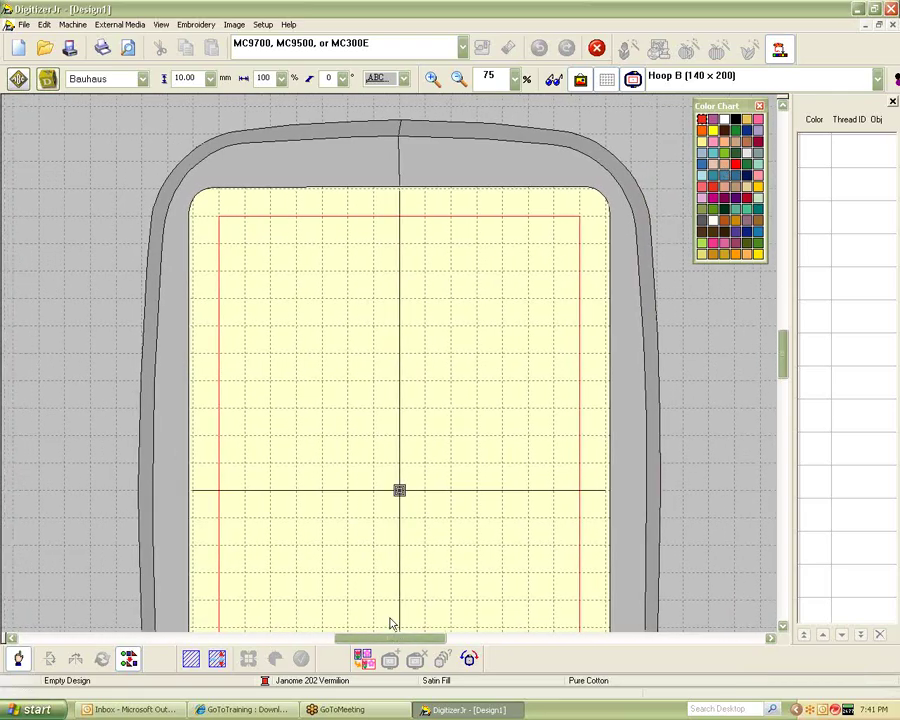
Calibrate the screen with a measured width of 90 mm and height of 57 mm
{"action": "left_click", "coordinate": [264, 25]}
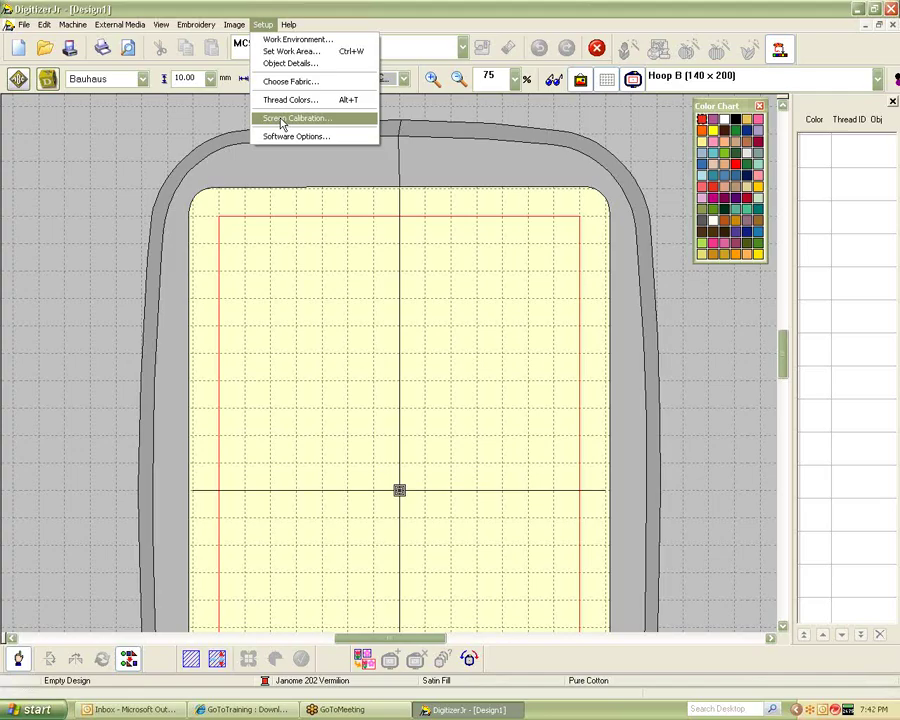
{"action": "left_click", "coordinate": [282, 122]}
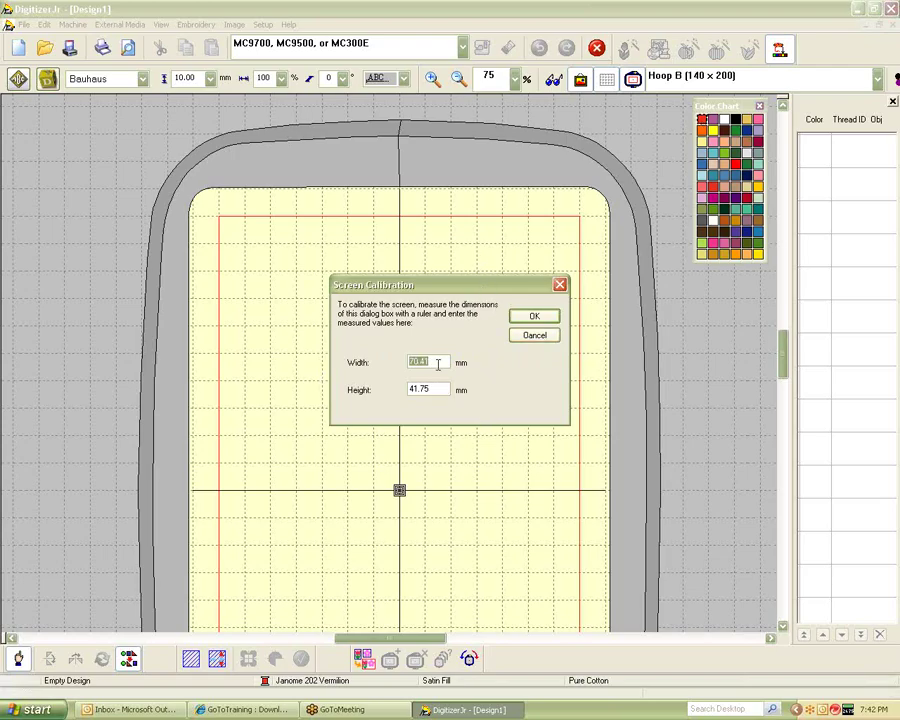
{"action": "type", "text": "90"}
{"action": "left_click_drag", "start_coordinate": [444, 384], "coordinate": [354, 394]}
{"action": "type", "text": "57"}
{"action": "left_click", "coordinate": [527, 319]}
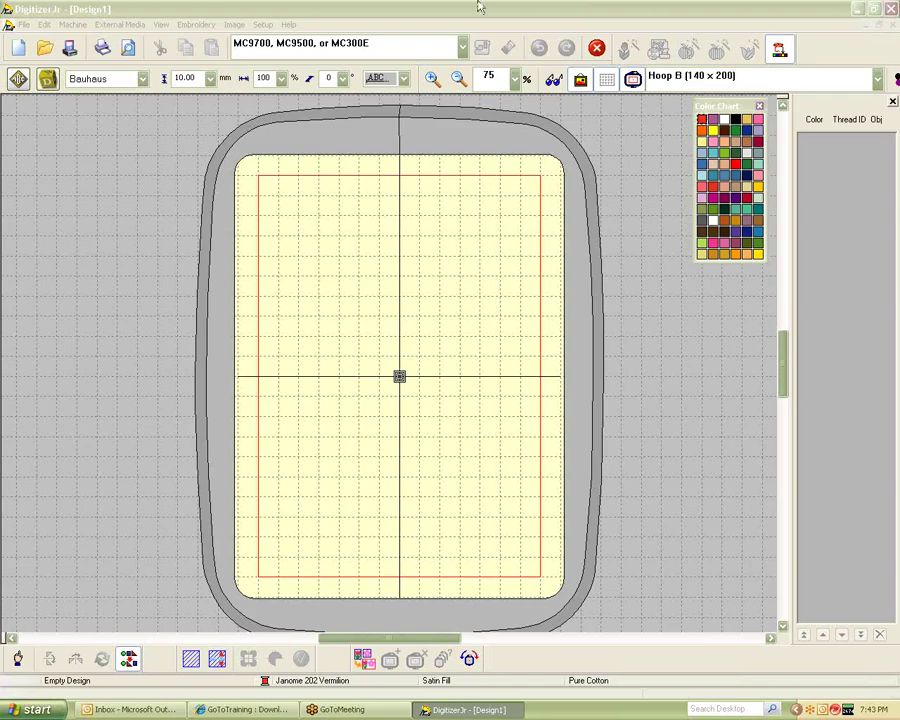
Set the embroidery machine to MC11000 and the hoop to Hoop SQ (200 x 200)
{"action": "left_click", "coordinate": [465, 52]}
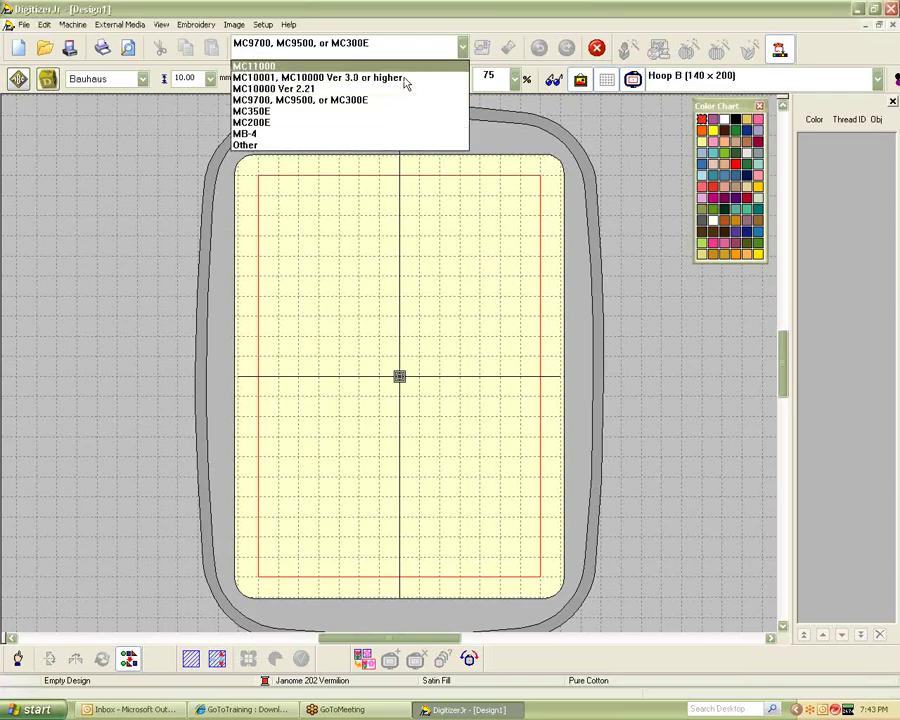
{"action": "left_click", "coordinate": [279, 67]}
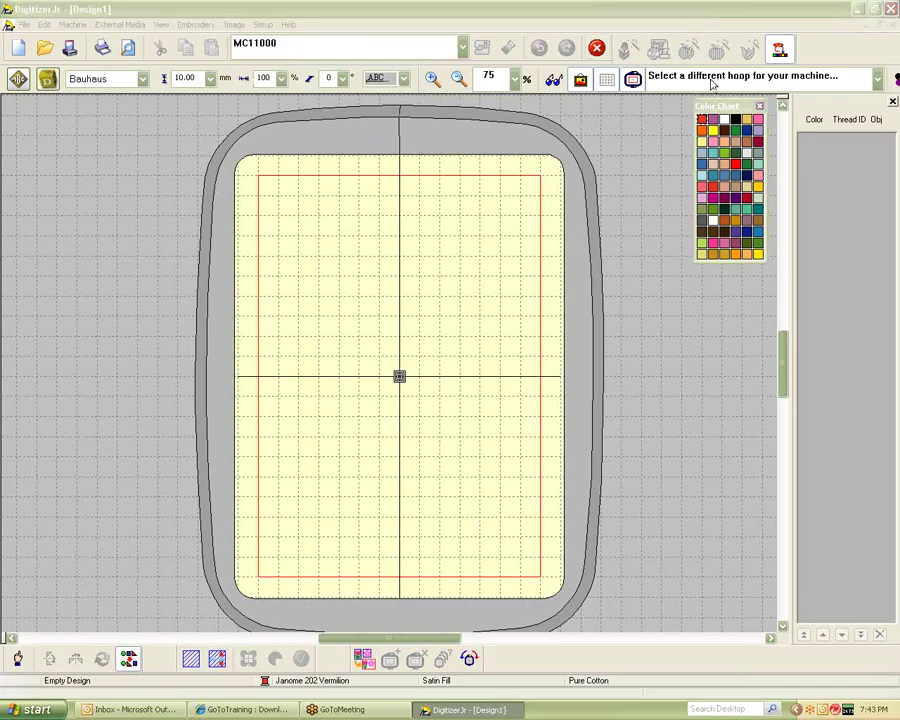
{"action": "left_click", "coordinate": [877, 82]}
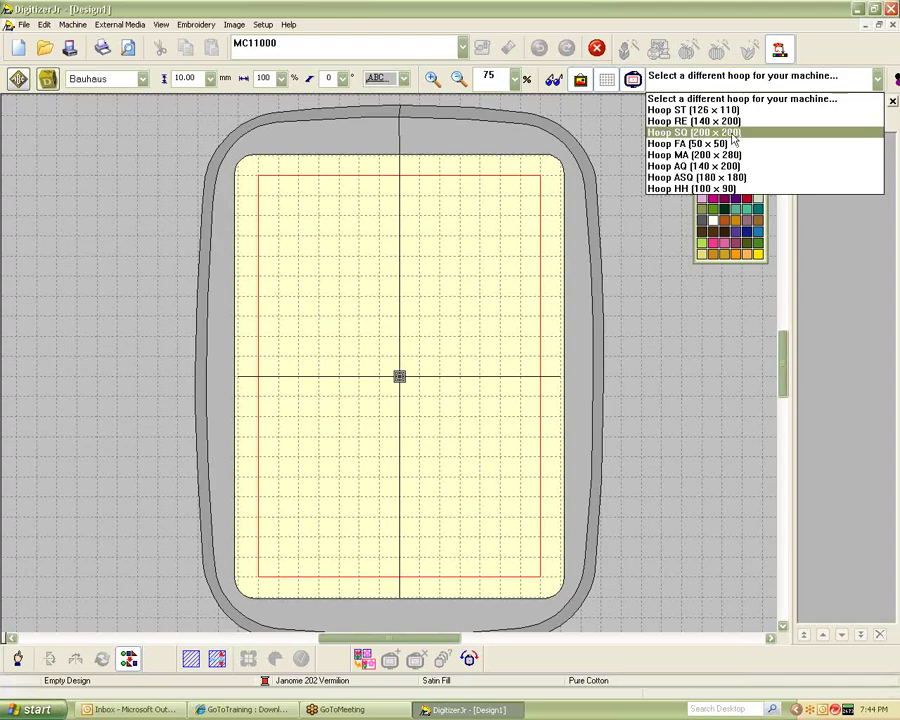
{"action": "left_click", "coordinate": [734, 133]}
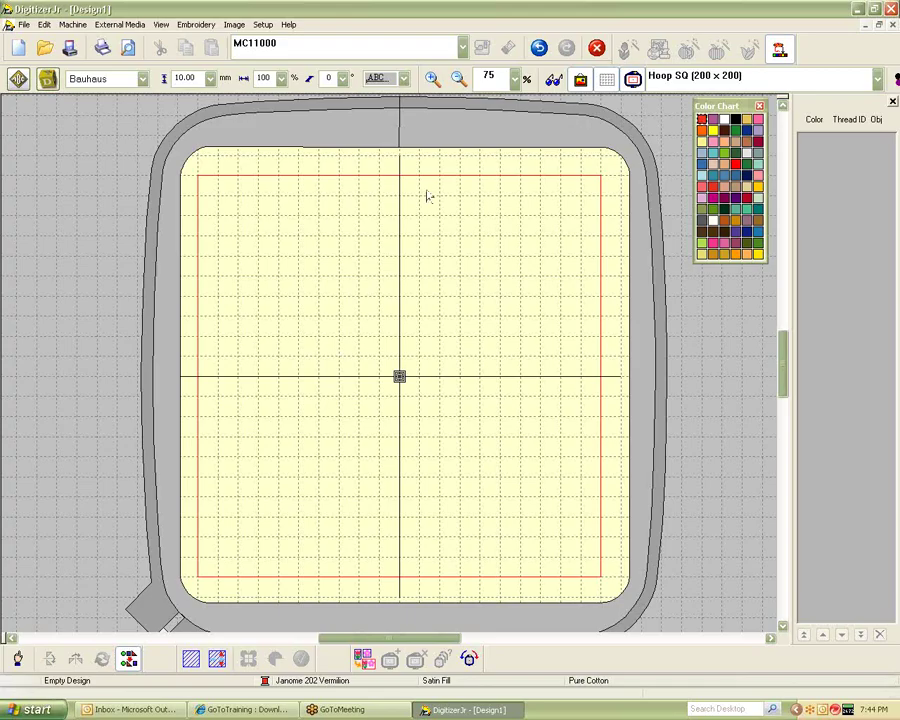
{"action": "left_click", "coordinate": [890, 22]}
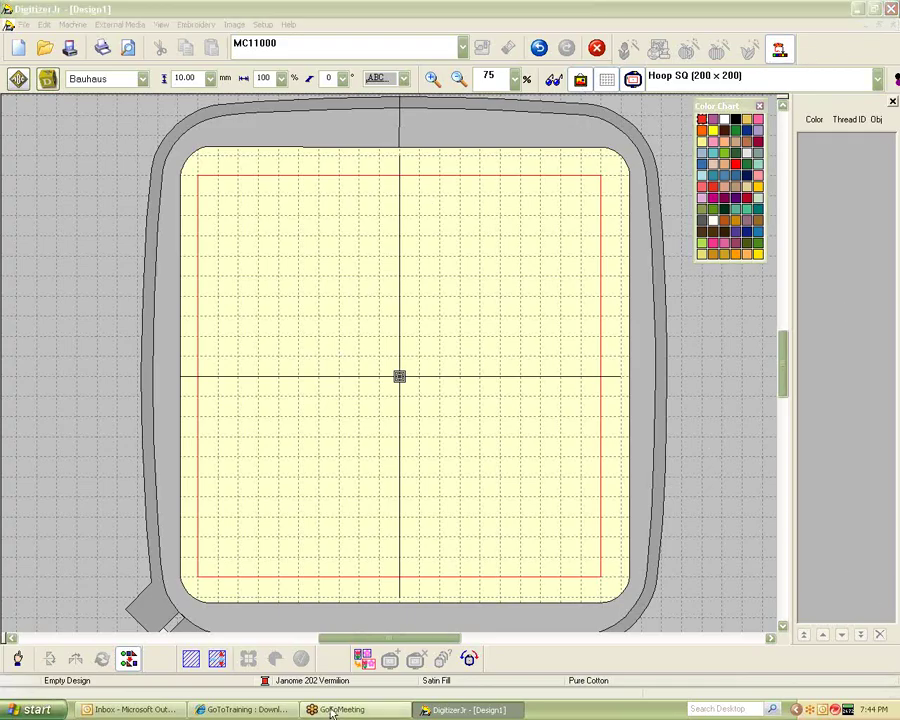
Open the Windows Control Panel and switch it to Classic View
{"action": "left_click", "coordinate": [22, 706]}
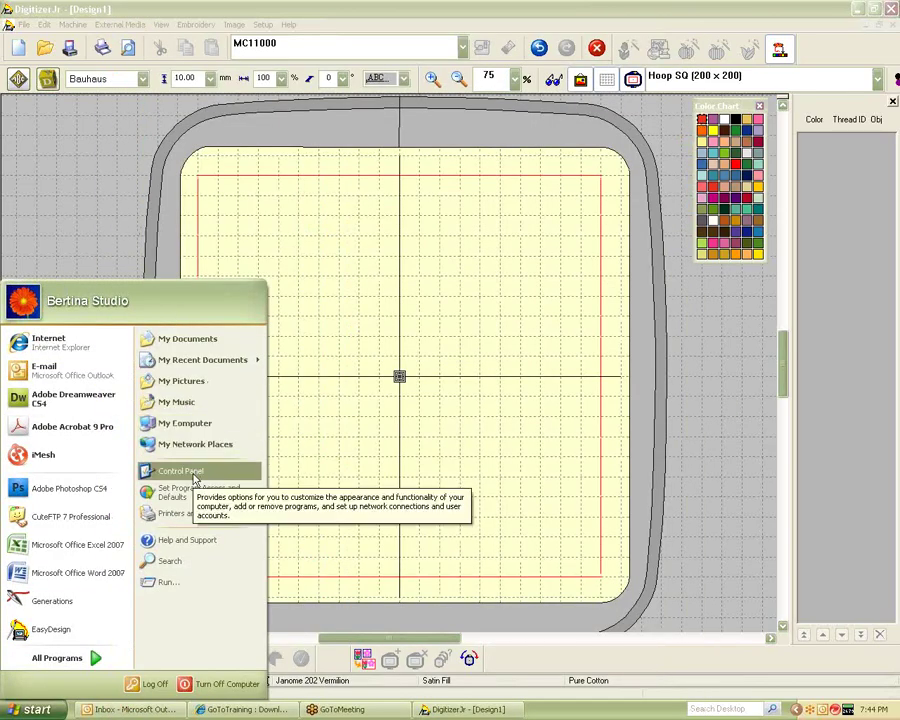
{"action": "left_click", "coordinate": [193, 474]}
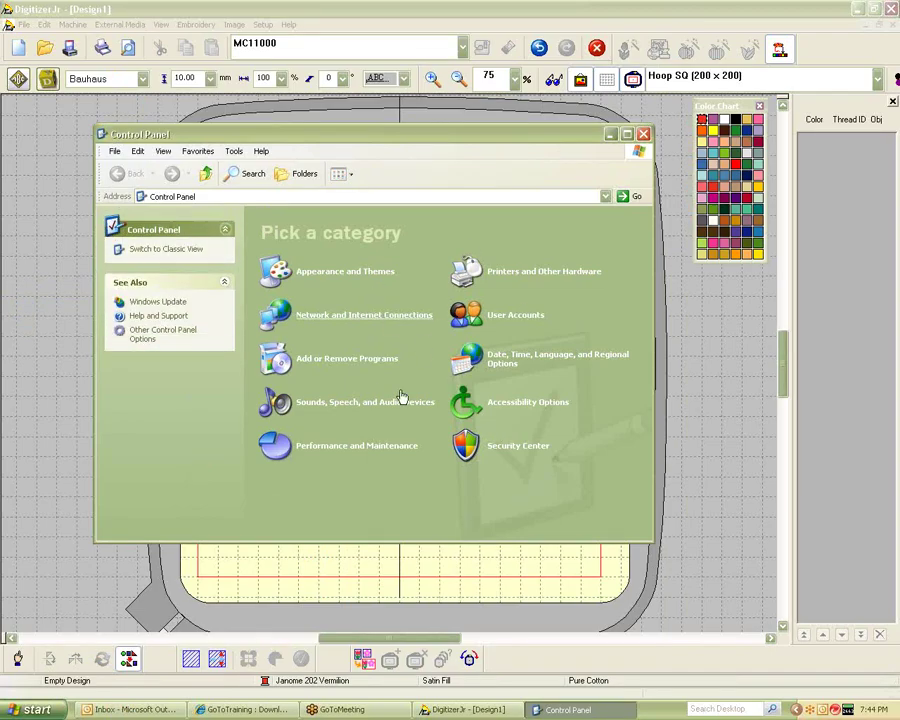
{"action": "left_click", "coordinate": [155, 252]}
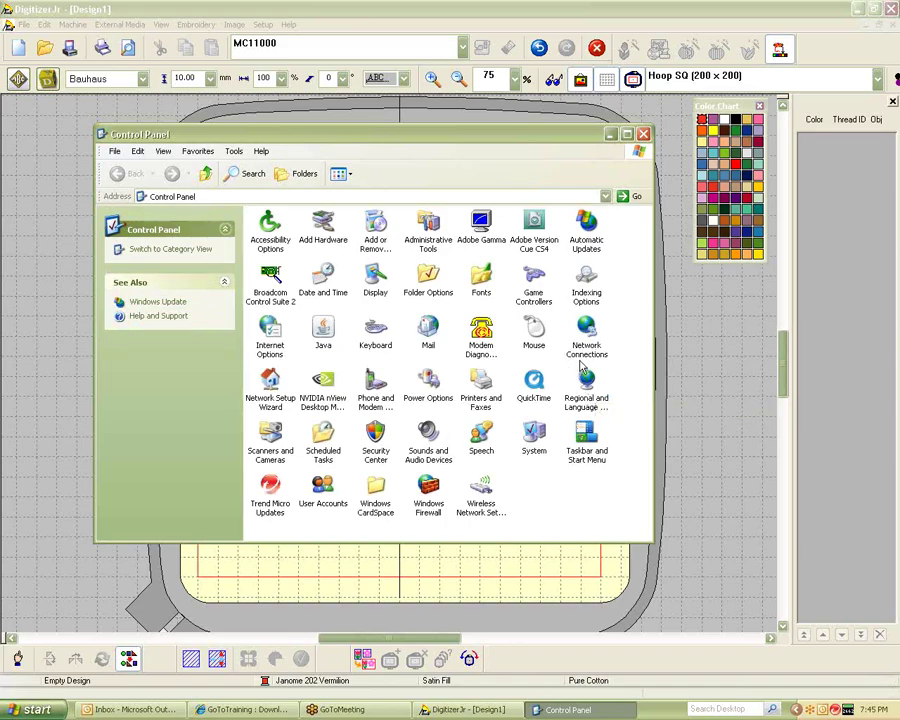
Open the Windows Regional and Language Options, keeping it and the Control Panel clear of the Color Chart
{"action": "left_click", "coordinate": [587, 382]}
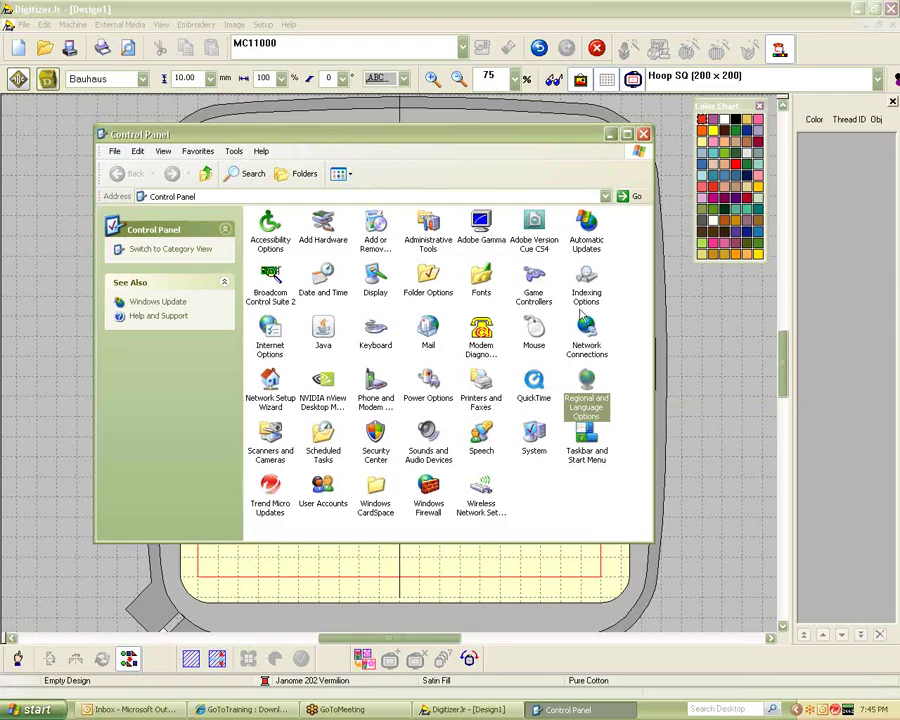
{"action": "left_click_drag", "start_coordinate": [418, 140], "coordinate": [324, 83]}
{"action": "double_click", "coordinate": [490, 333]}
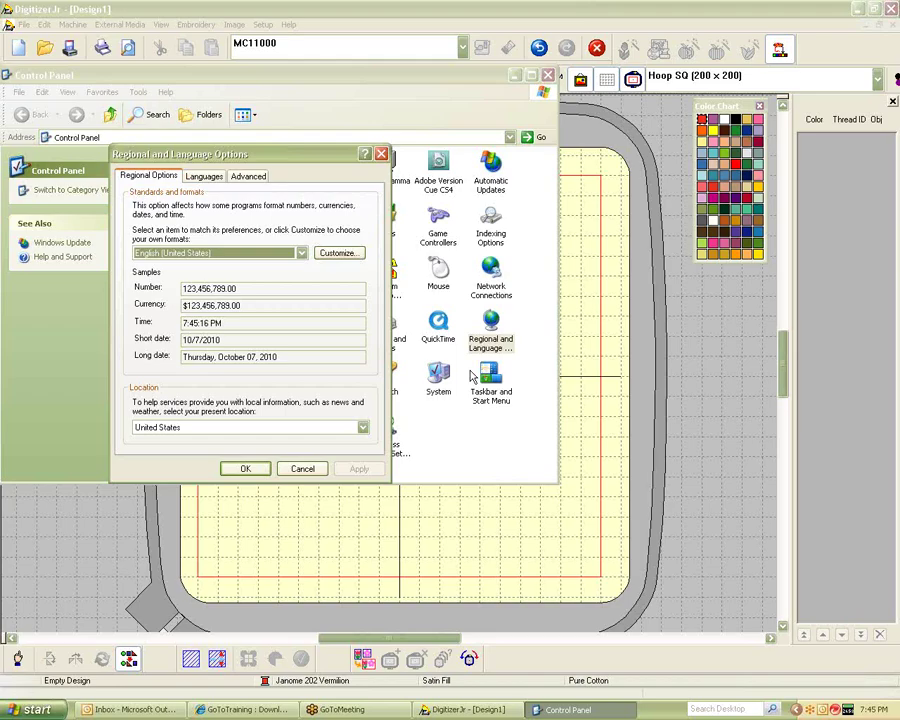
{"action": "left_click", "coordinate": [381, 154]}
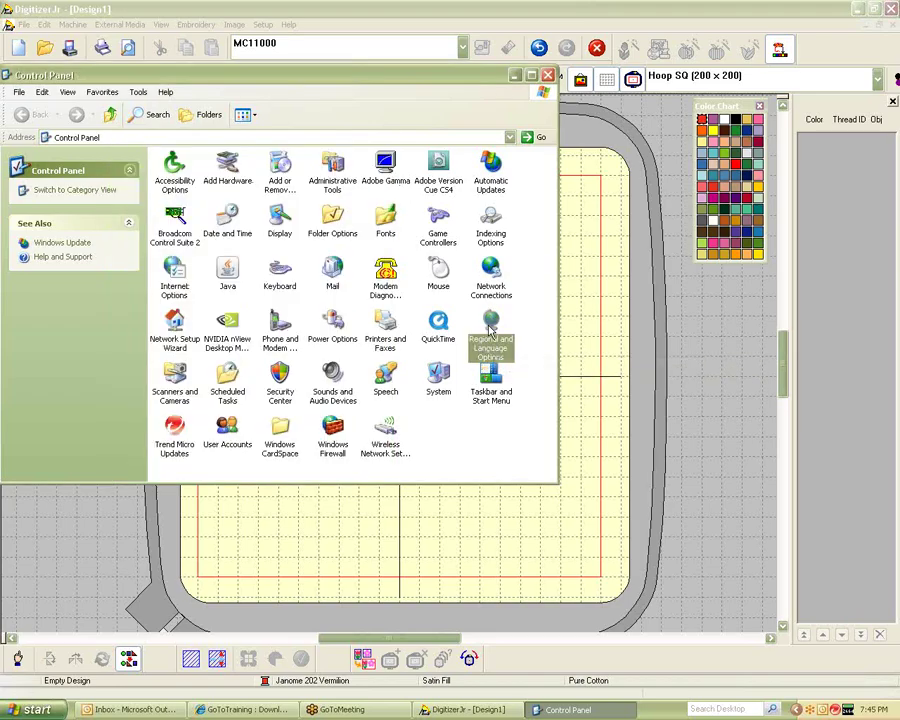
{"action": "double_click", "coordinate": [490, 330]}
{"action": "left_click_drag", "start_coordinate": [234, 165], "coordinate": [226, 78]}
{"action": "left_click_drag", "start_coordinate": [322, 90], "coordinate": [320, 89]}
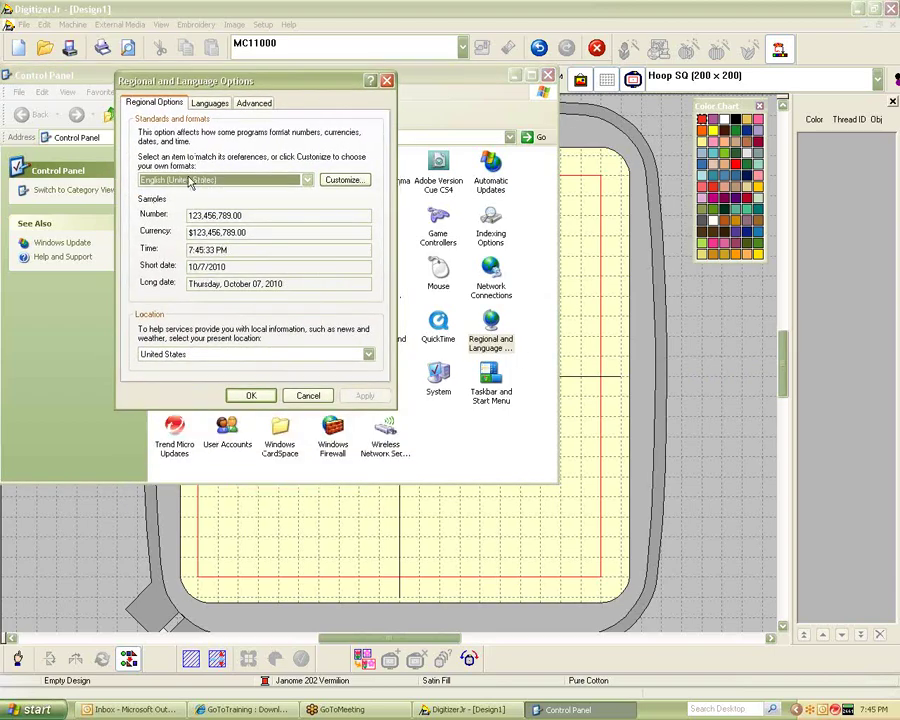
Set the Windows measurement system to Metric in the customized regional number formats, and close the Control Panel
{"action": "left_click", "coordinate": [343, 183]}
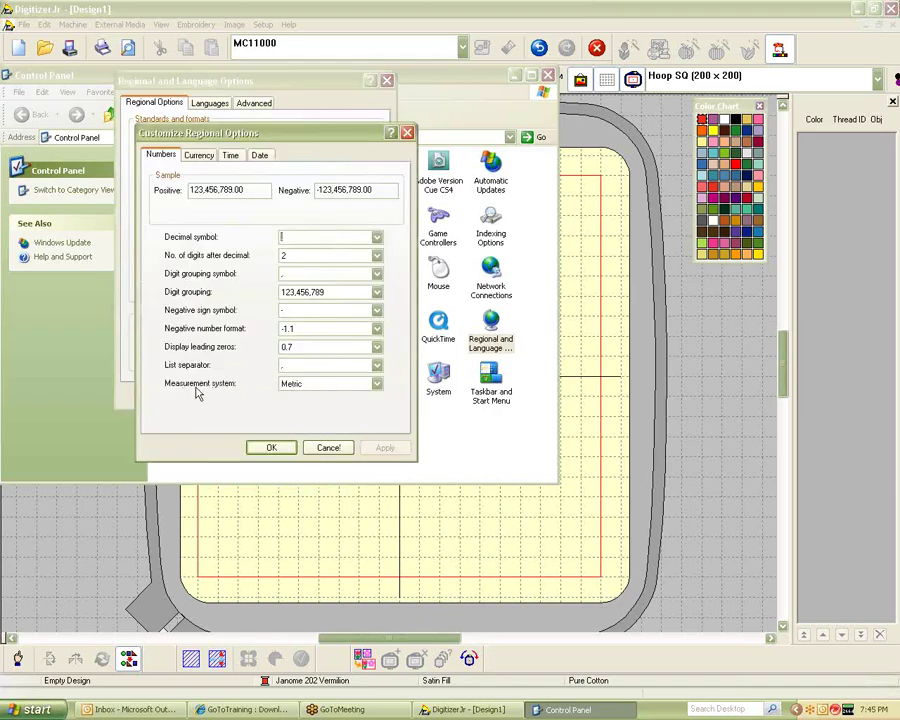
{"action": "left_click", "coordinate": [377, 386]}
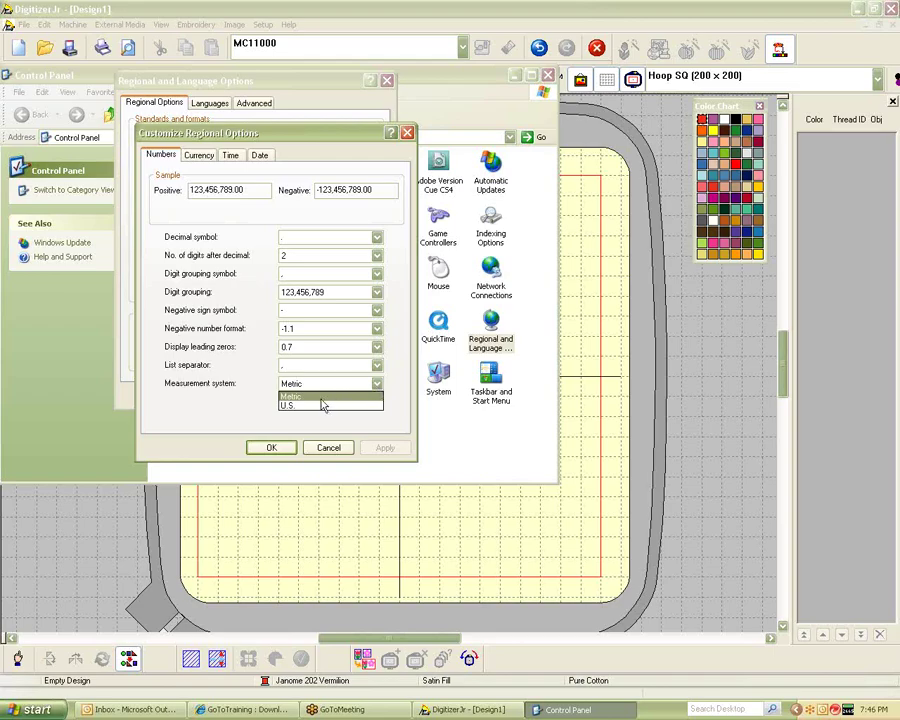
{"action": "left_click", "coordinate": [370, 396]}
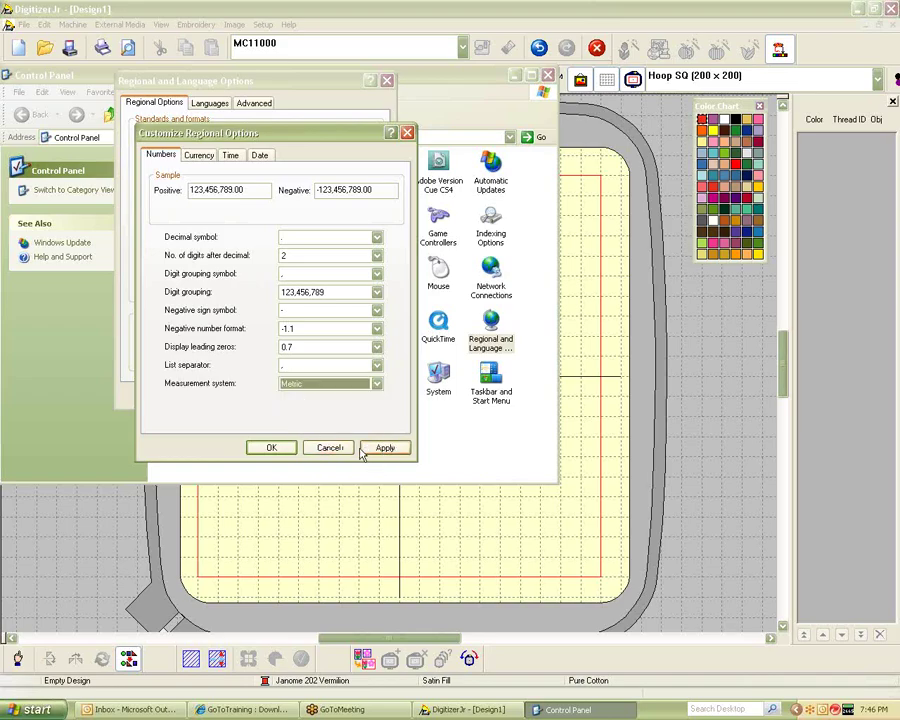
{"action": "left_click", "coordinate": [285, 452]}
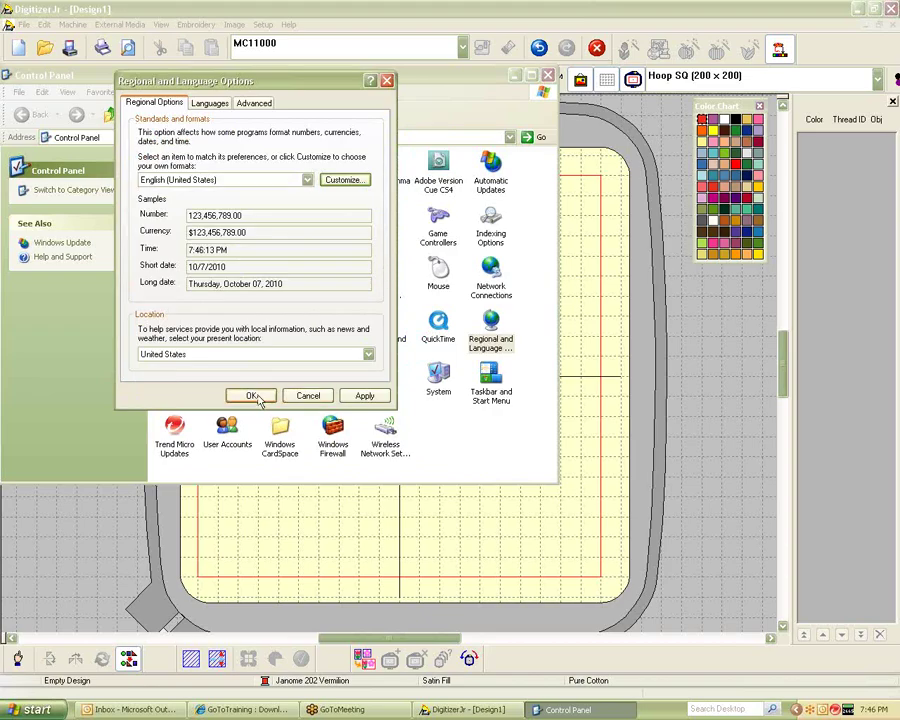
{"action": "left_click", "coordinate": [257, 396]}
{"action": "left_click", "coordinate": [549, 76]}
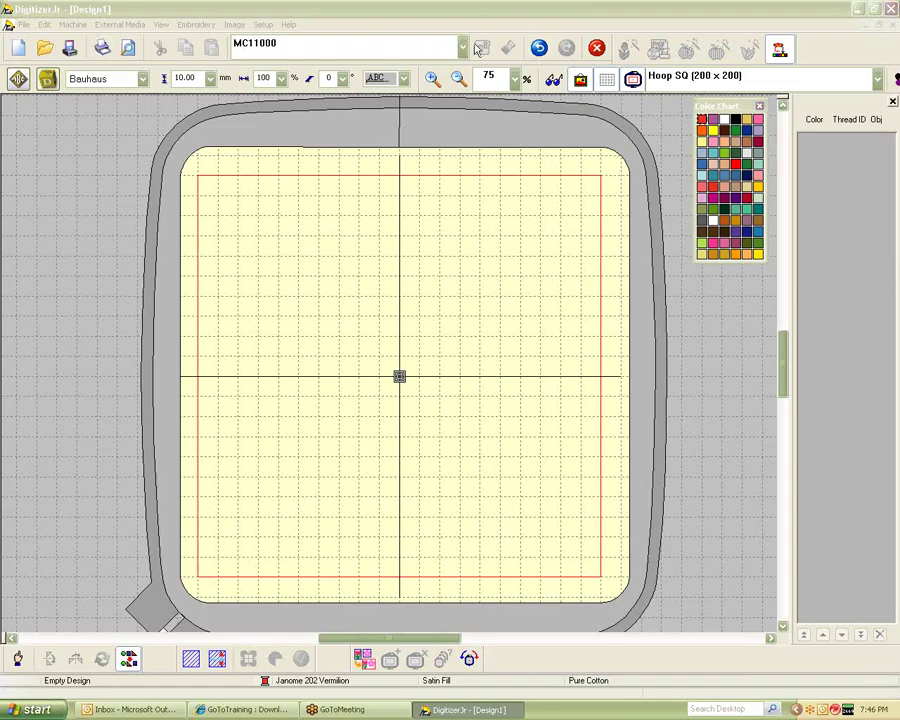
Float the Standard toolbar over the design area and set the machine model to Other
{"action": "left_click_drag", "start_coordinate": [8, 47], "coordinate": [67, 184]}
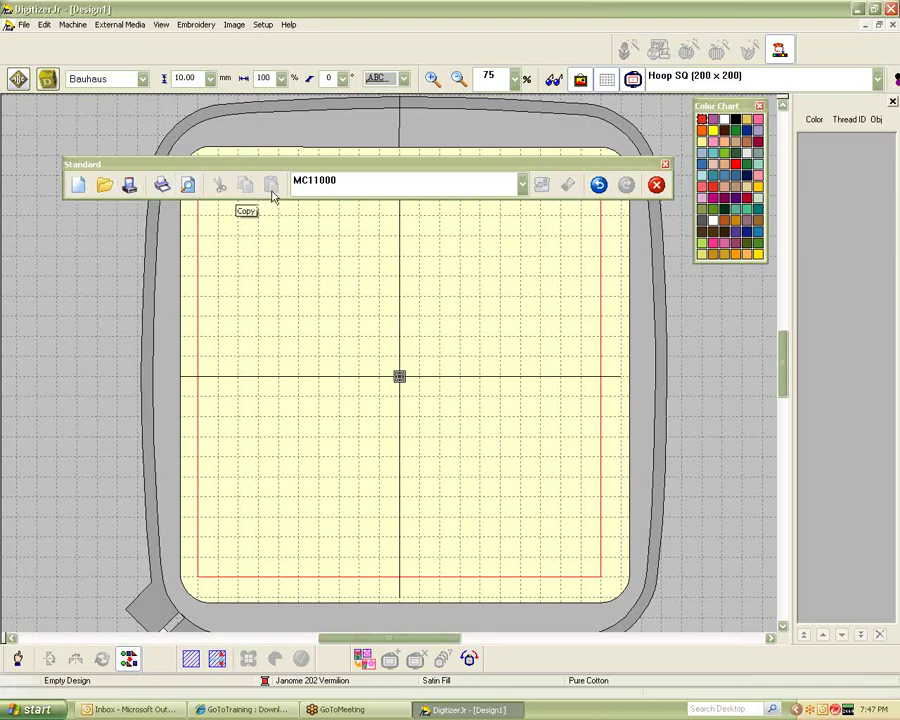
{"action": "left_click", "coordinate": [522, 184]}
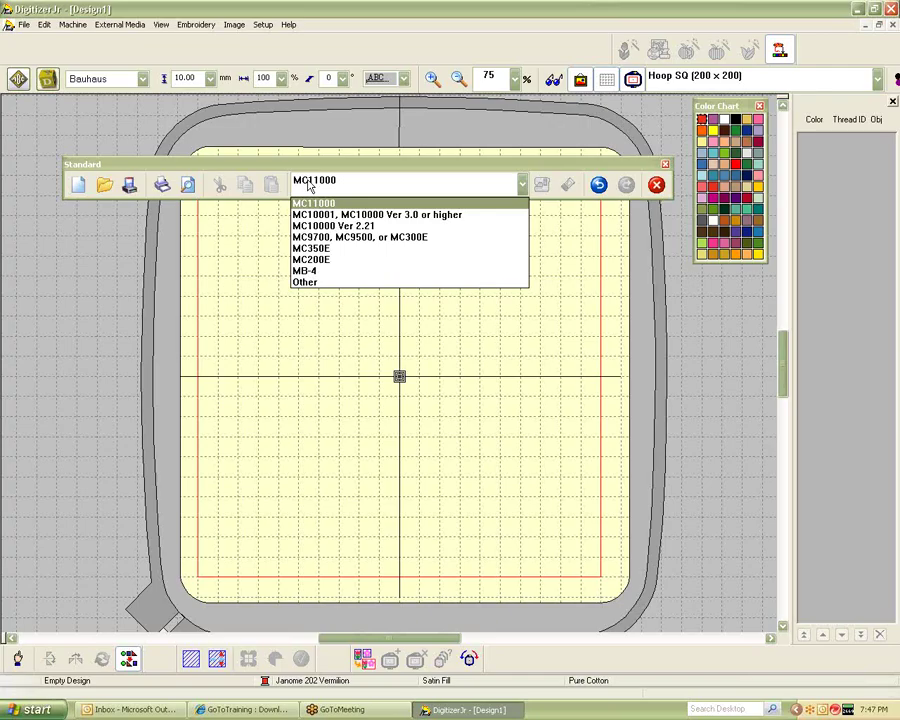
{"action": "left_click", "coordinate": [305, 283]}
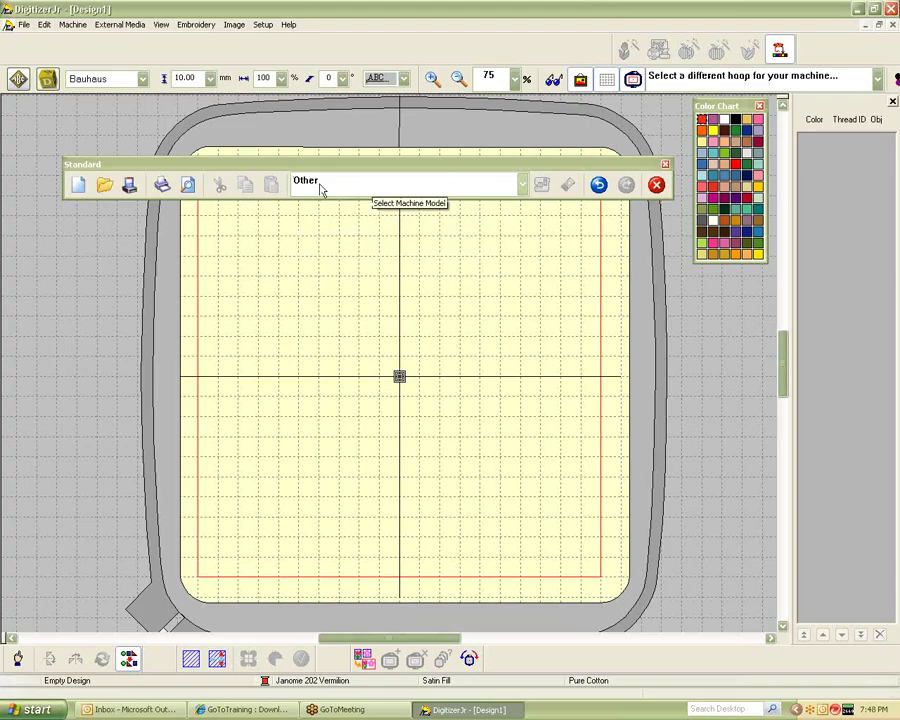
Check the hoop choices for the Other machine model, and toggle the hoop display off and back on
{"action": "left_click", "coordinate": [879, 80]}
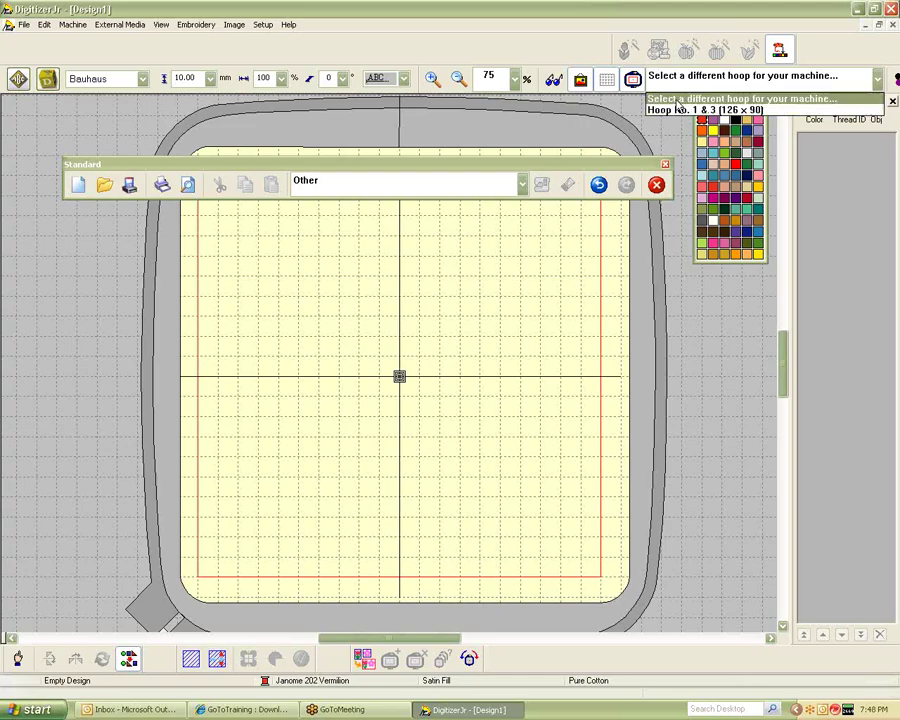
{"action": "left_click", "coordinate": [633, 80]}
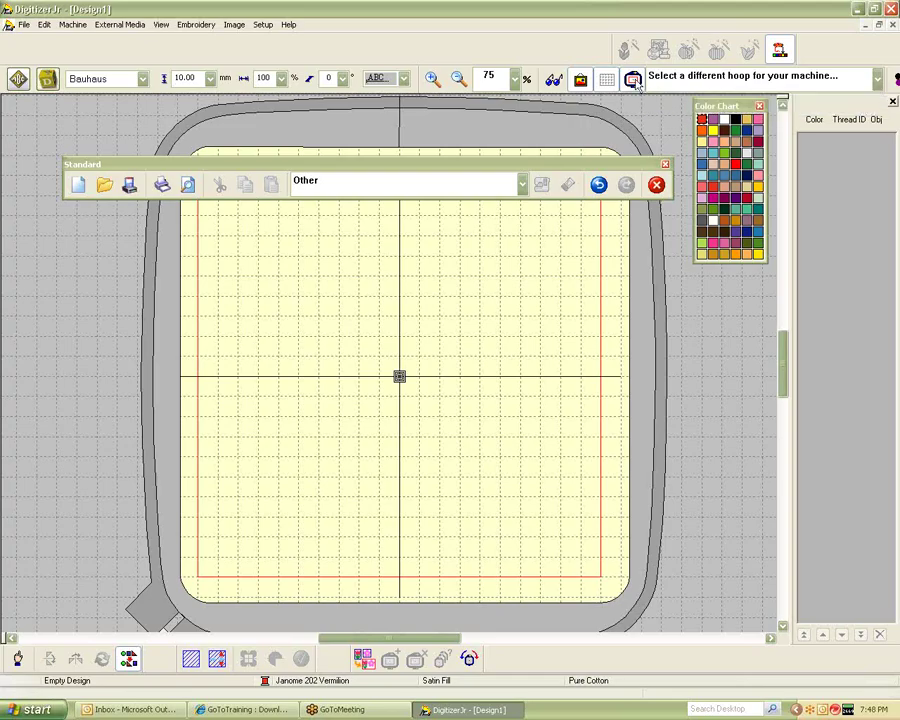
{"action": "left_click", "coordinate": [633, 80]}
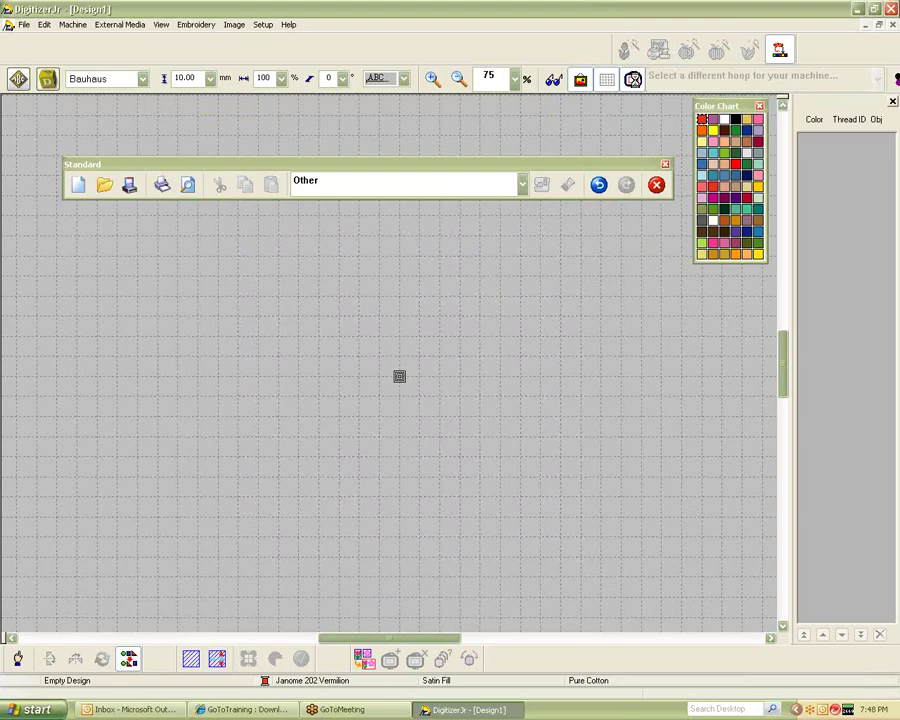
{"action": "left_click", "coordinate": [633, 80]}
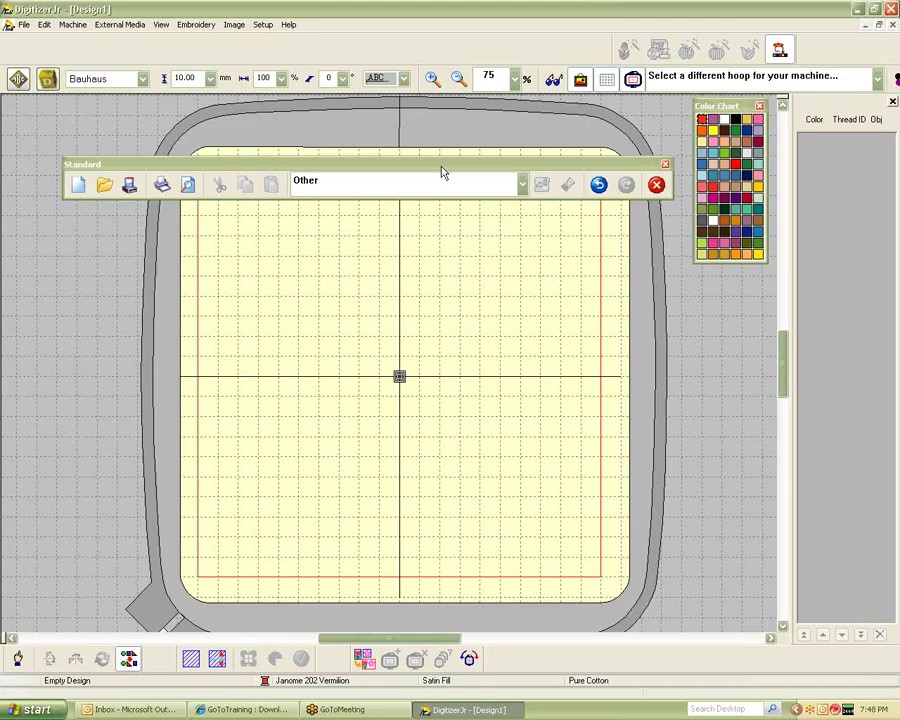
Switch the machine through MC10001, MC10000 Ver 3.0 or higher back to MC11000, and choose Hoop RE (140 x 200)
{"action": "left_click", "coordinate": [522, 184]}
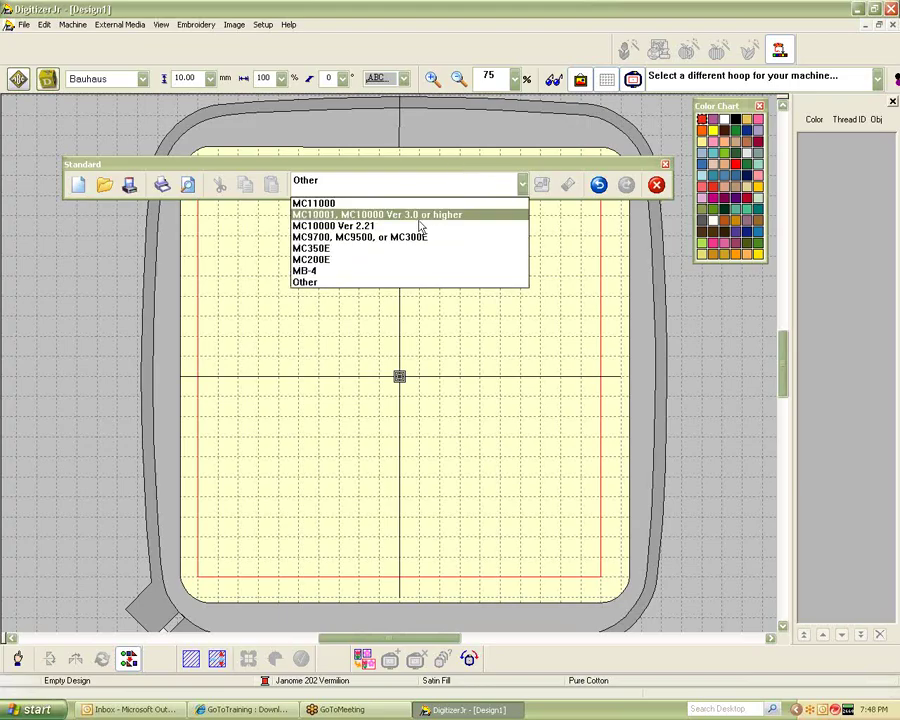
{"action": "left_click", "coordinate": [358, 218]}
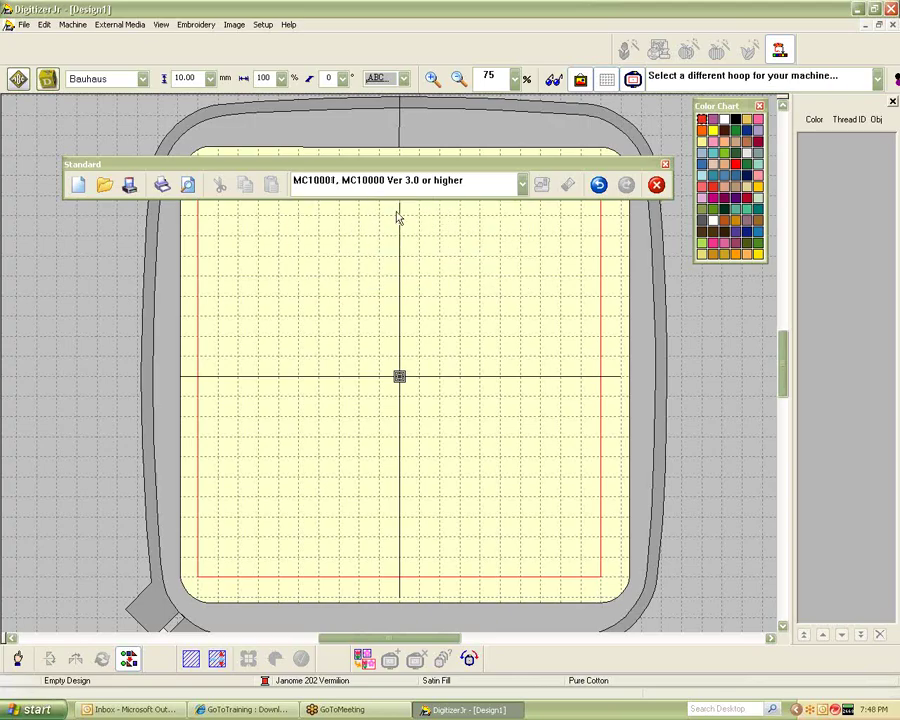
{"action": "left_click", "coordinate": [522, 186]}
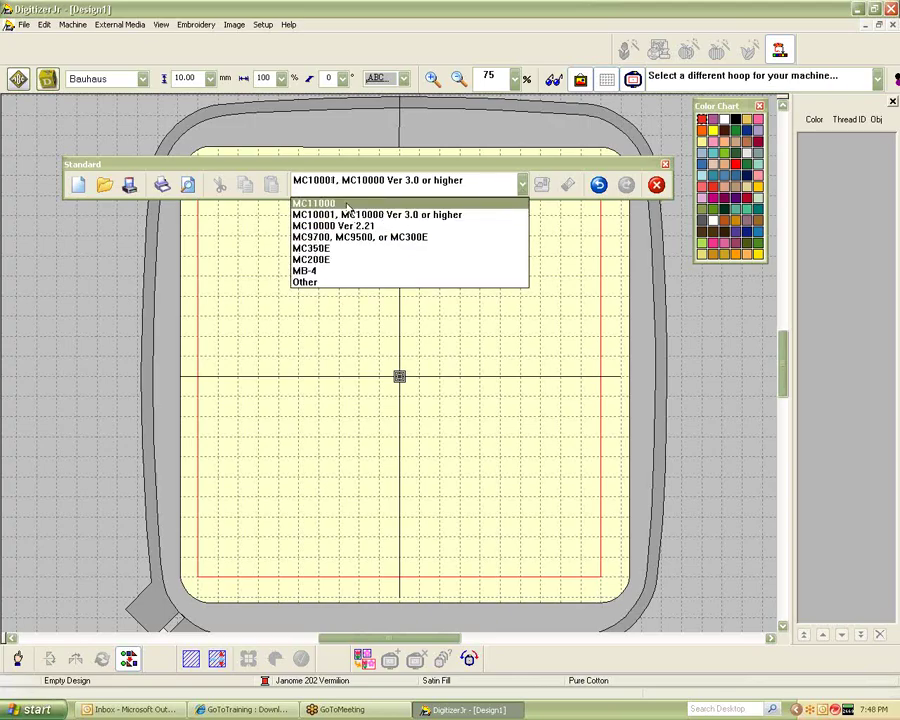
{"action": "left_click", "coordinate": [320, 203]}
{"action": "left_click", "coordinate": [877, 78]}
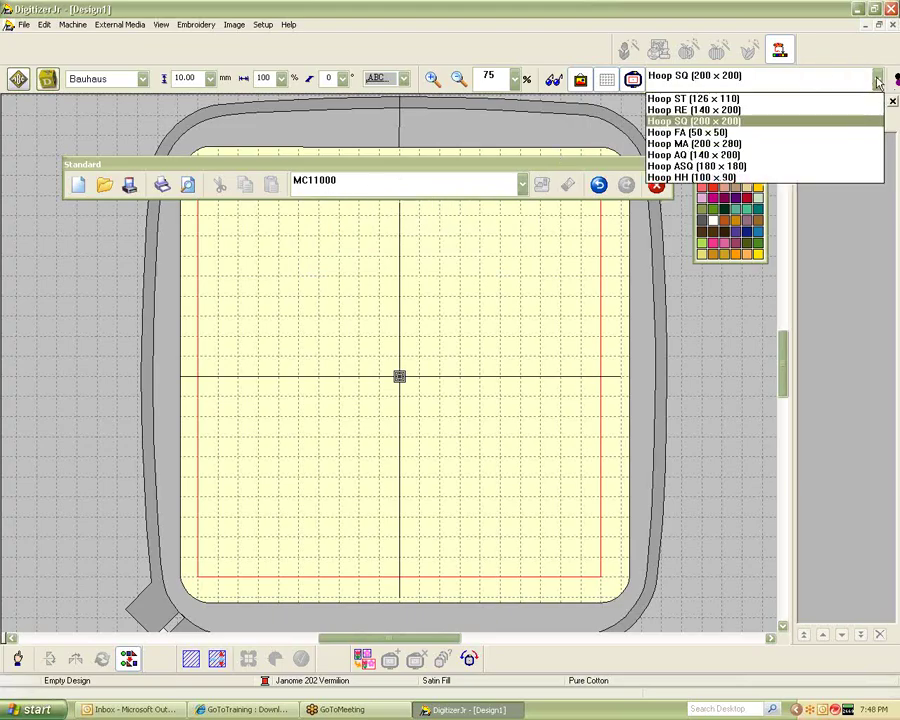
{"action": "left_click", "coordinate": [747, 110]}
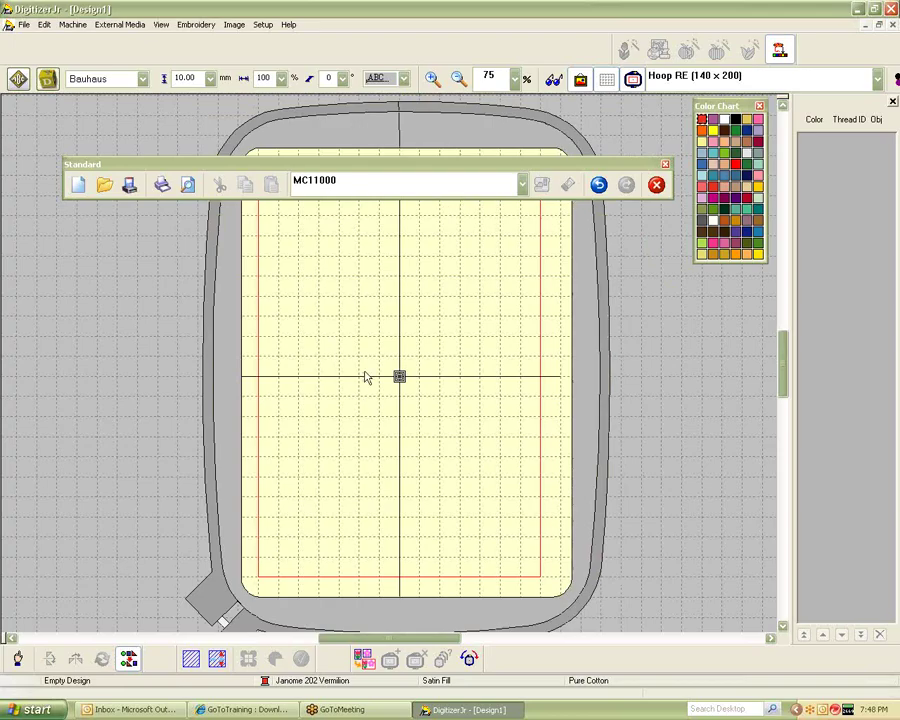
Dock the Standard toolbar back above the lettering toolbar and review the hoops available for the MC11000
{"action": "left_click_drag", "start_coordinate": [390, 165], "coordinate": [386, 161]}
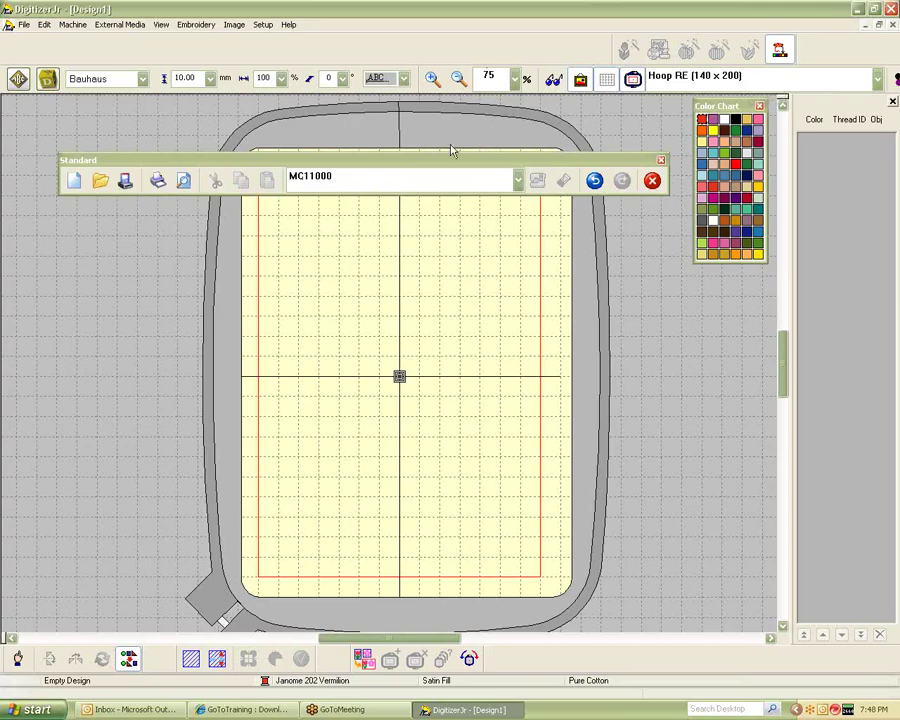
{"action": "left_click_drag", "start_coordinate": [285, 114], "coordinate": [330, 37]}
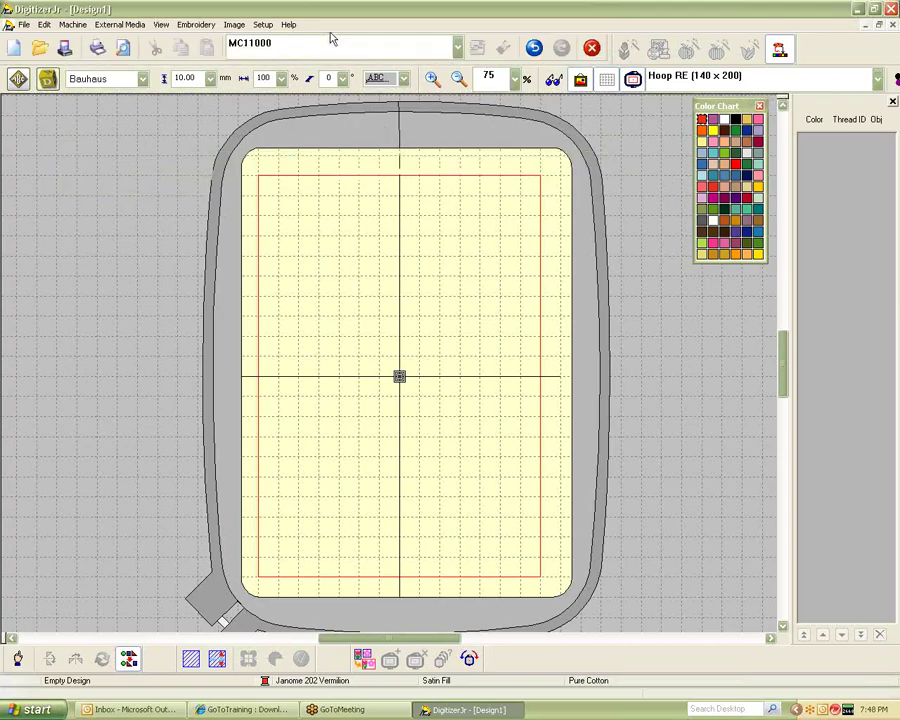
{"action": "left_click", "coordinate": [868, 82]}
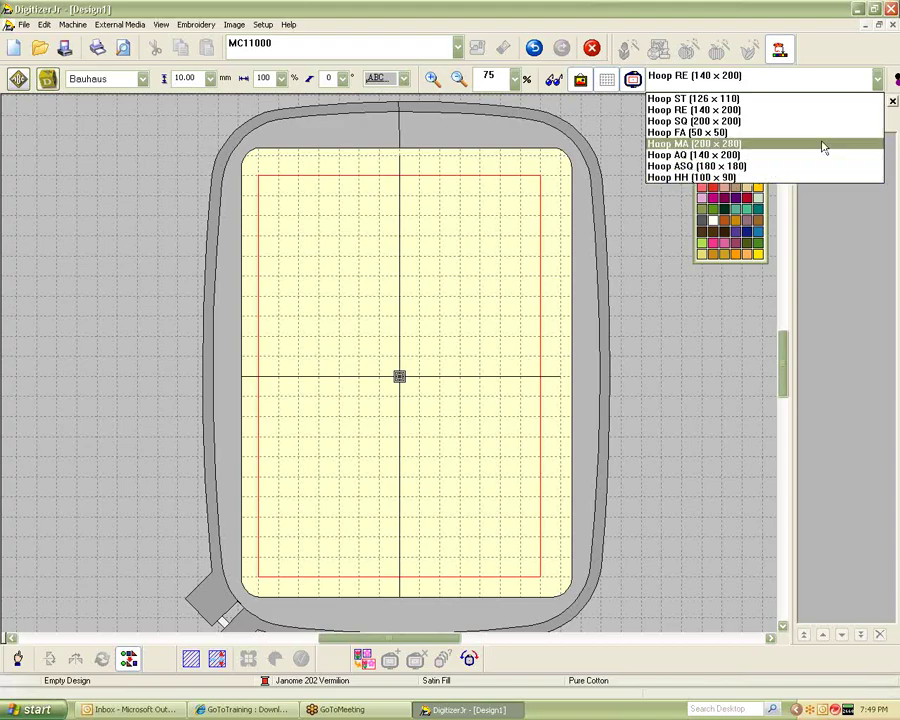
{"action": "left_click", "coordinate": [884, 178]}
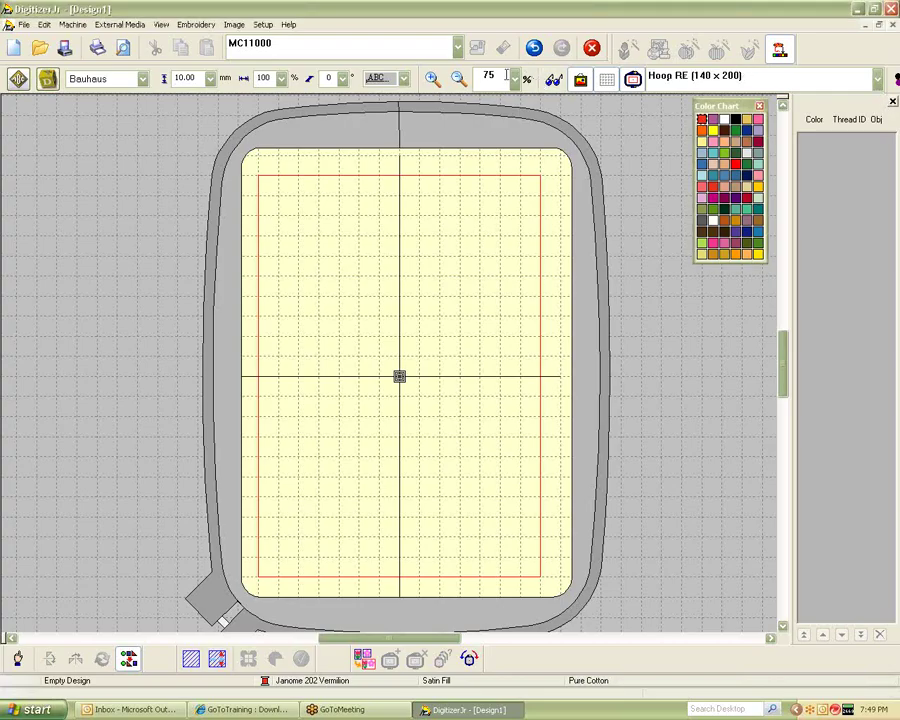
Place the zoom and hoop toolbar on its own row below the lettering toolbar, and move the Color Chart beside the Resequence window
{"action": "left_click_drag", "start_coordinate": [298, 55], "coordinate": [20, 100]}
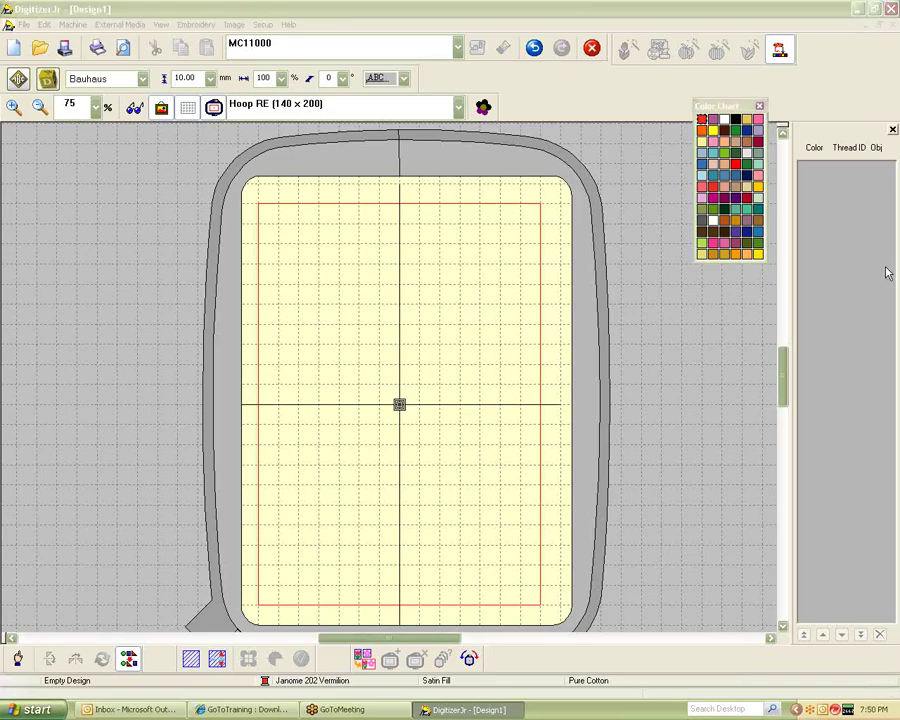
{"action": "left_click", "coordinate": [746, 112]}
{"action": "left_click_drag", "start_coordinate": [746, 112], "coordinate": [828, 130]}
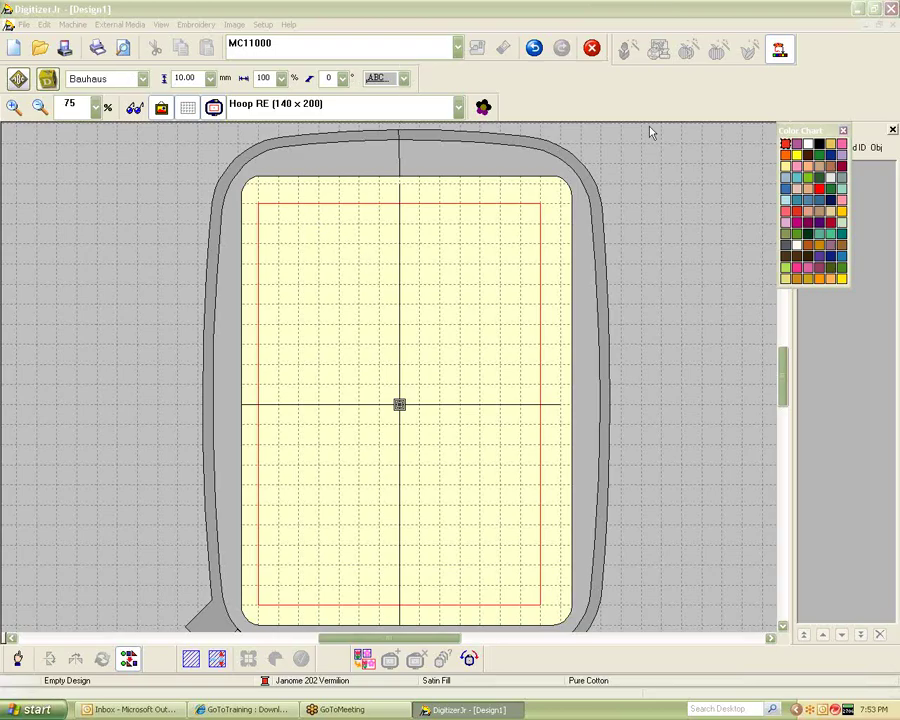
{"action": "left_click_drag", "start_coordinate": [820, 130], "coordinate": [752, 131]}
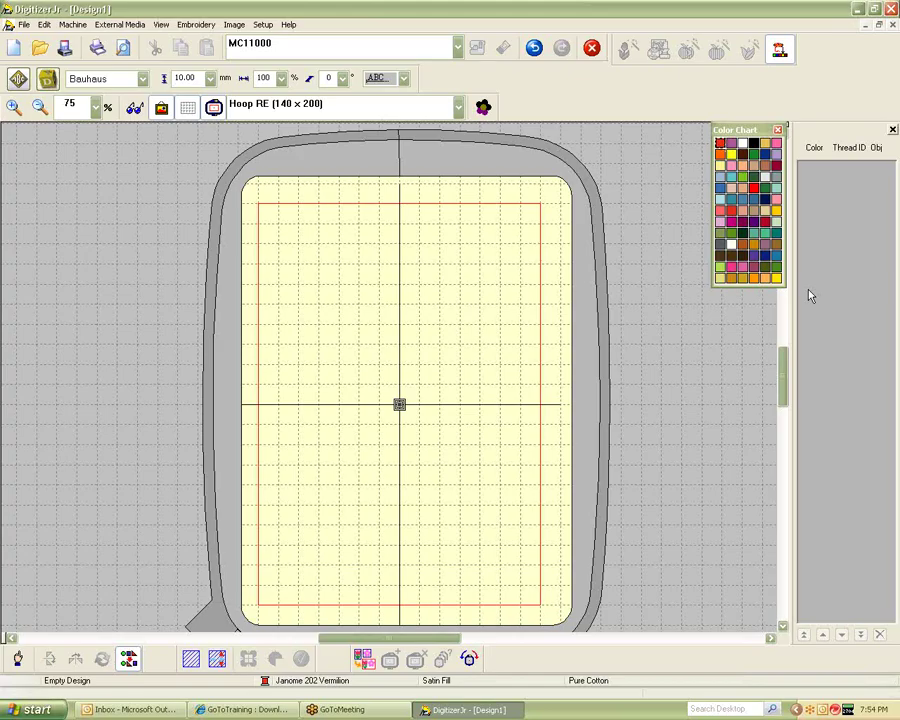
Review the required stabilizers for Chiffon, Aida, Corduroy/Velvet and Crepe in the fabric choices
{"action": "left_click", "coordinate": [258, 25]}
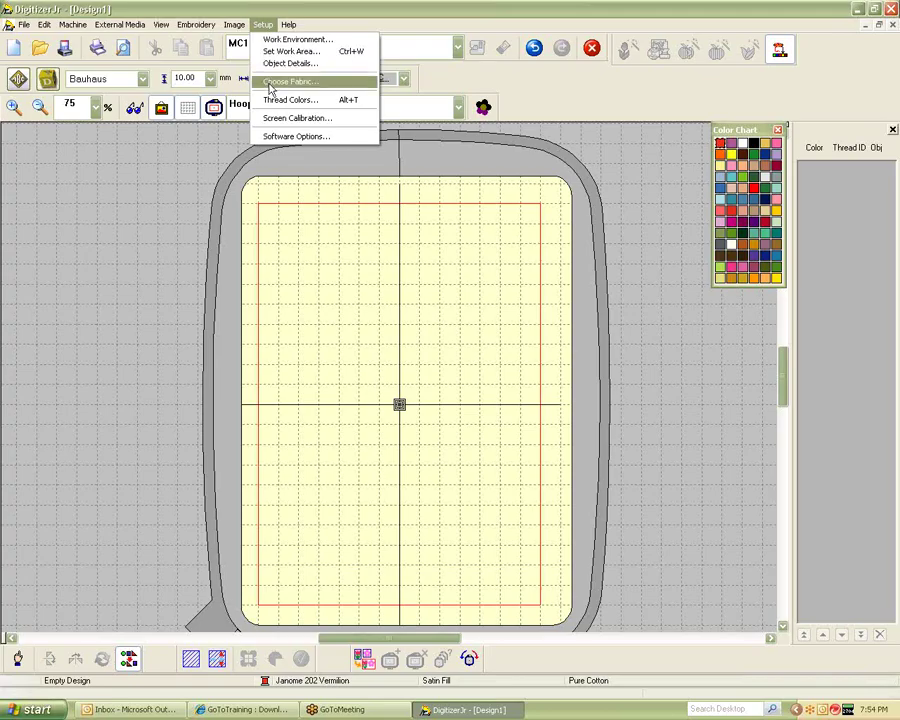
{"action": "left_click", "coordinate": [270, 90]}
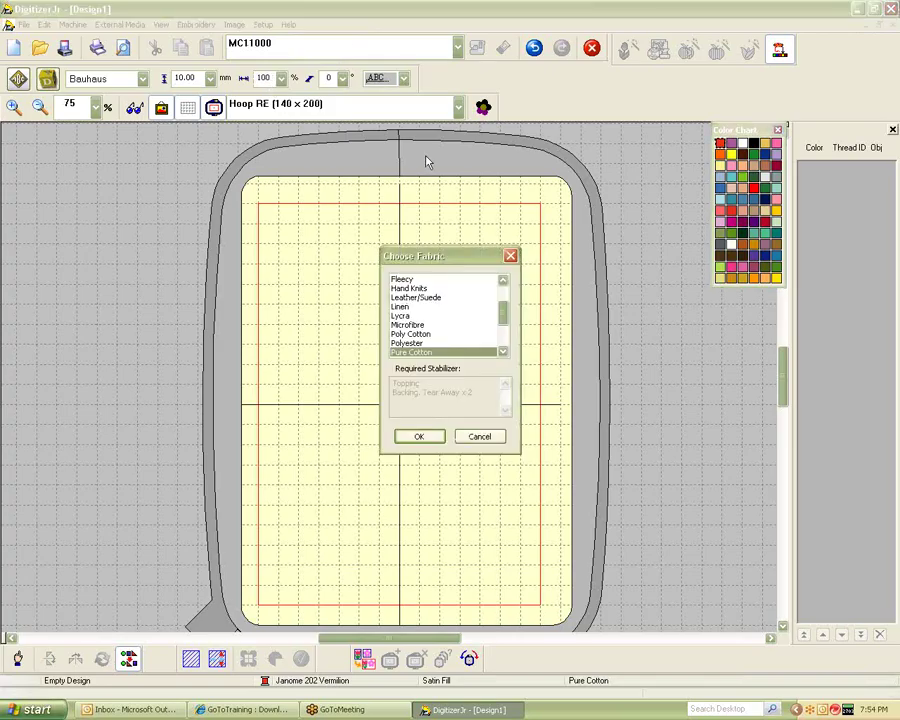
{"action": "left_click_drag", "start_coordinate": [466, 255], "coordinate": [435, 32]}
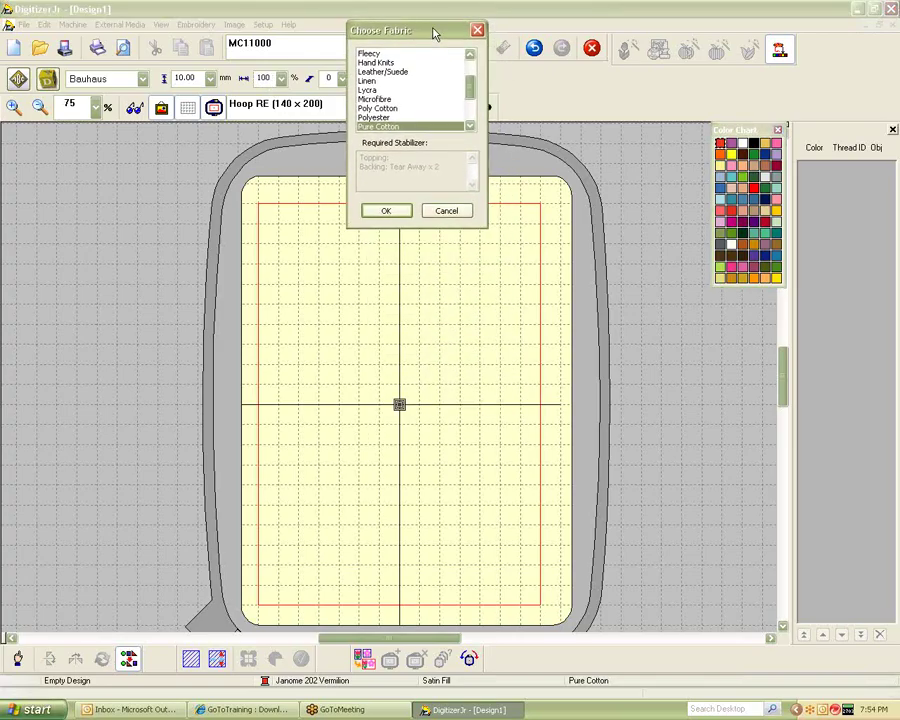
{"action": "left_click_drag", "start_coordinate": [468, 88], "coordinate": [469, 72]}
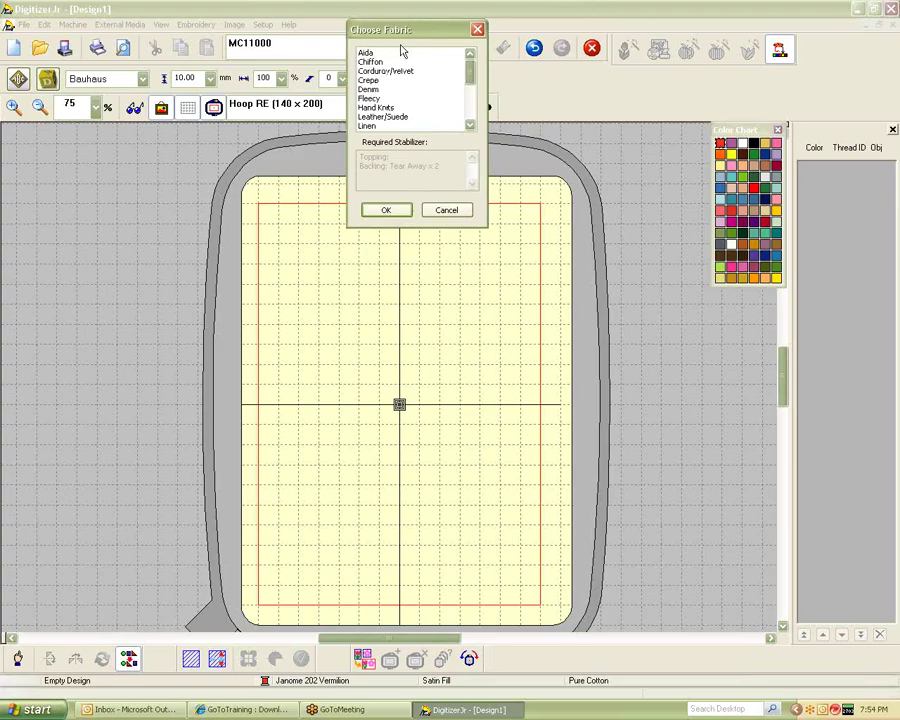
{"action": "left_click", "coordinate": [371, 62]}
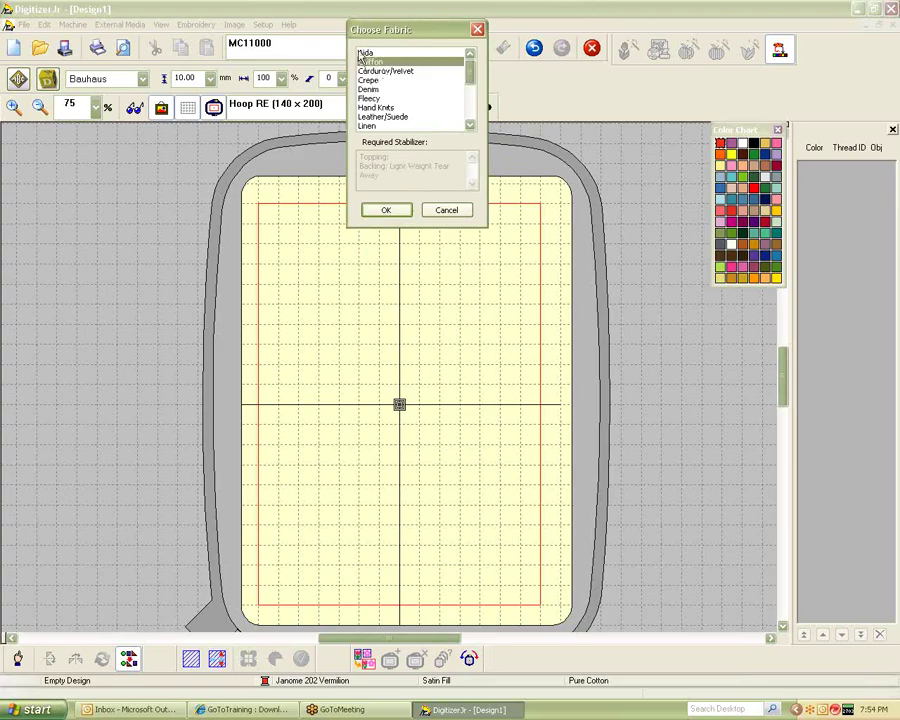
{"action": "key", "text": "Up"}
{"action": "key", "text": "Down"}
{"action": "key", "text": "Down"}
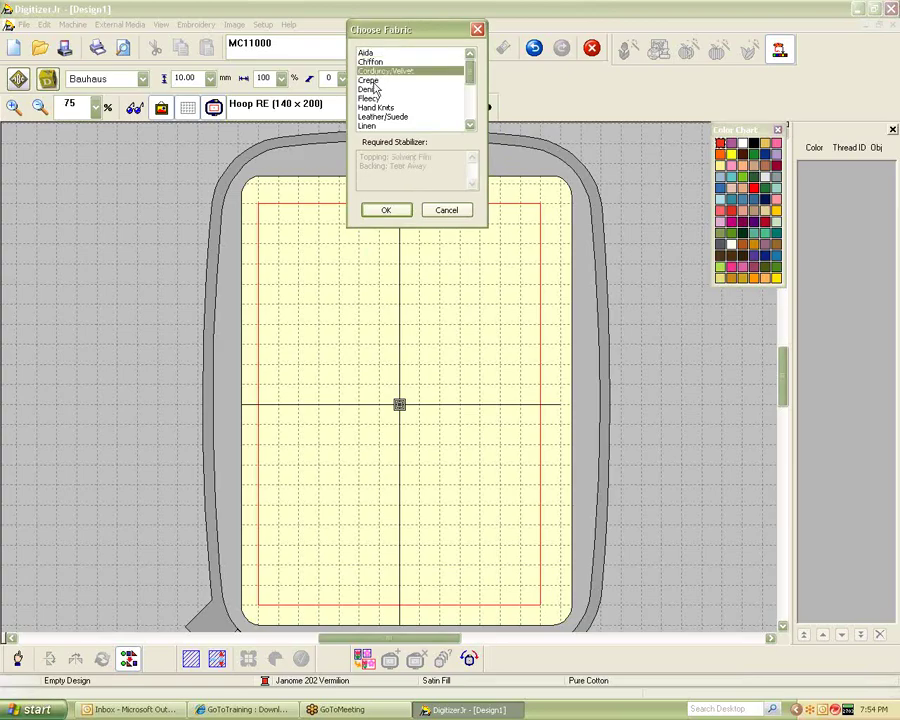
{"action": "key", "text": "Down"}
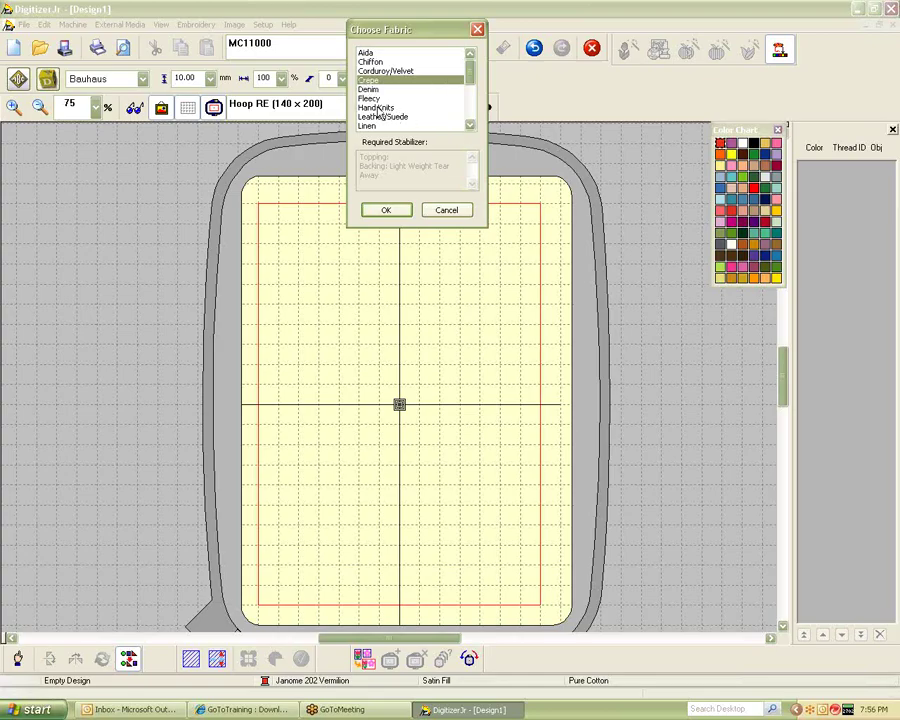
Set the design's fabric to Hand Knits, and replace that choice with Terry Toweling
{"action": "left_click", "coordinate": [378, 107]}
{"action": "left_click", "coordinate": [389, 211]}
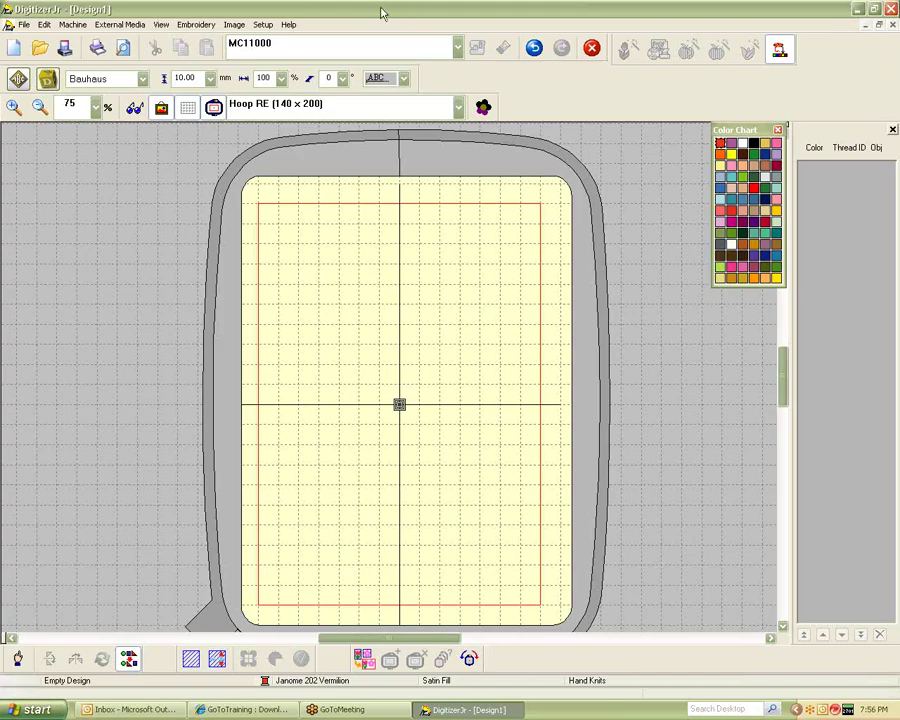
{"action": "left_click", "coordinate": [266, 25]}
{"action": "left_click", "coordinate": [280, 83]}
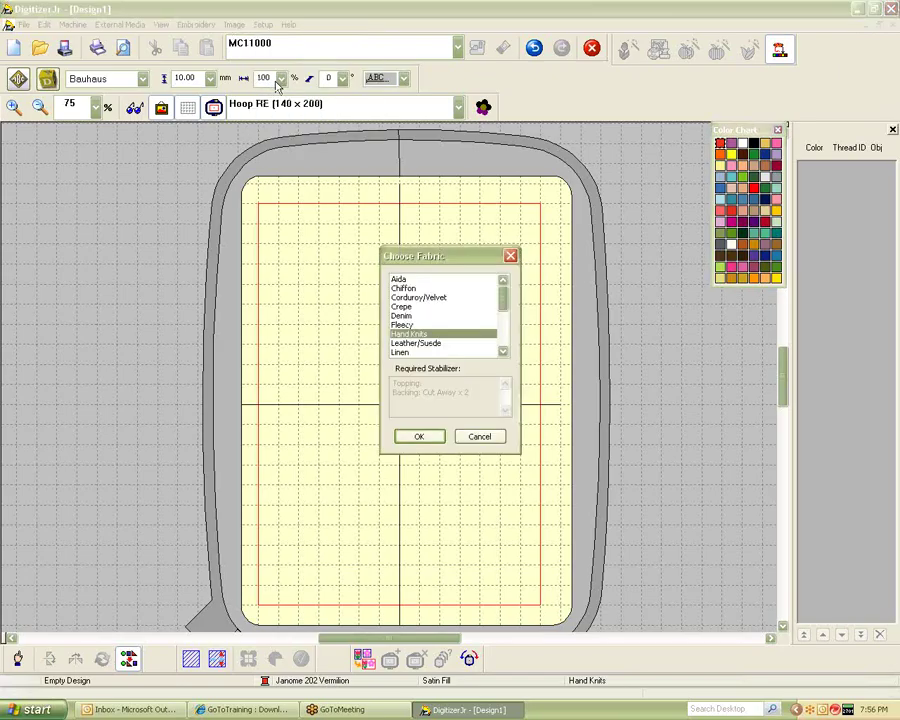
{"action": "left_click_drag", "start_coordinate": [505, 300], "coordinate": [505, 345]}
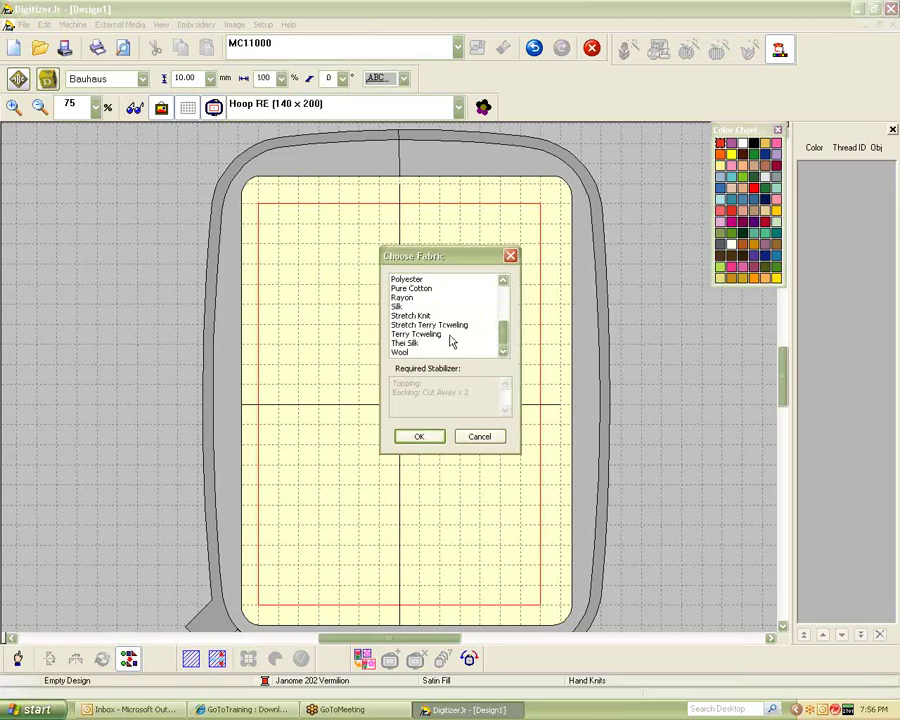
{"action": "left_click", "coordinate": [428, 335]}
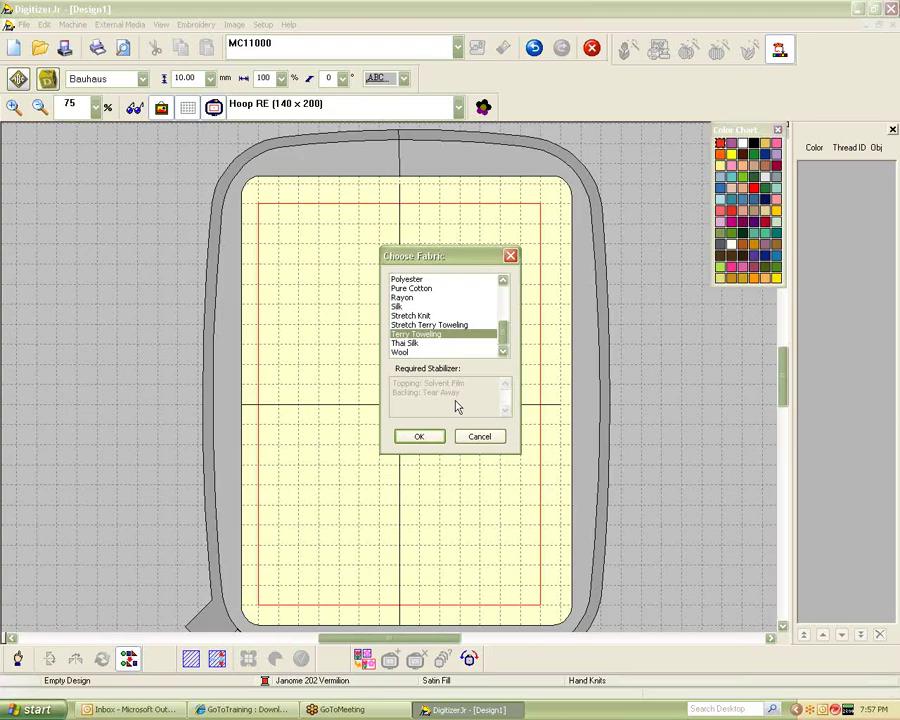
{"action": "left_click", "coordinate": [419, 437]}
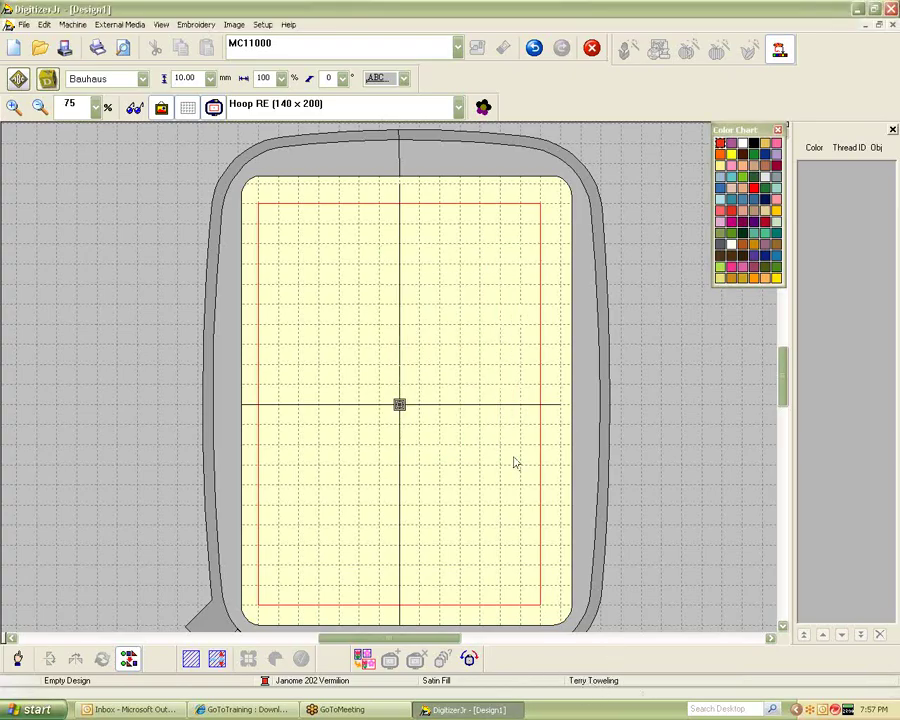
Add thread 2205 from the R-A Super Strength Rayon 122 thread chart to the design's color chart
{"action": "left_click", "coordinate": [262, 24]}
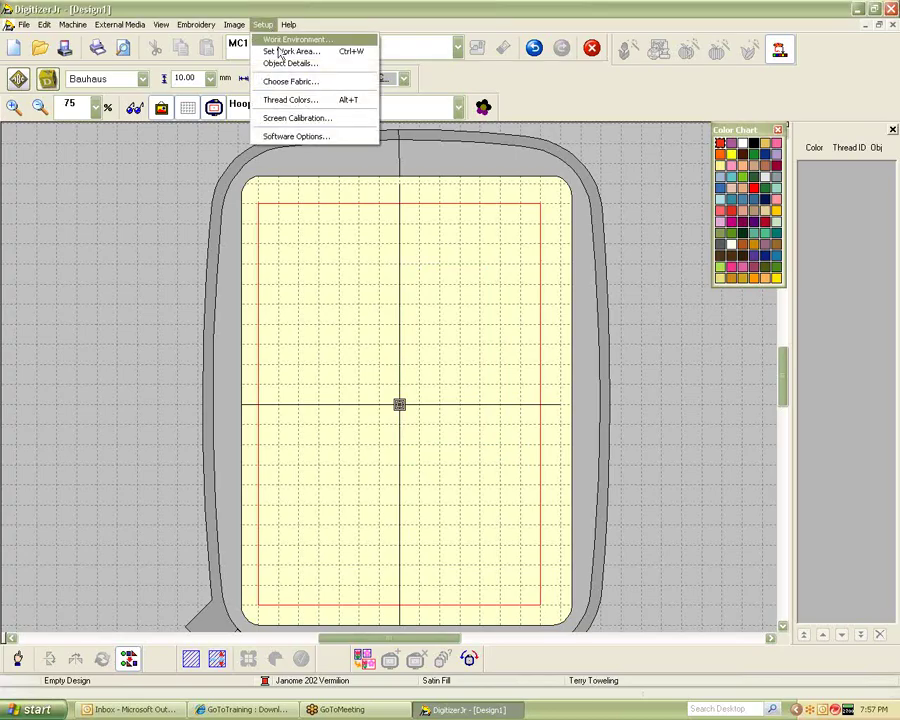
{"action": "left_click", "coordinate": [284, 102]}
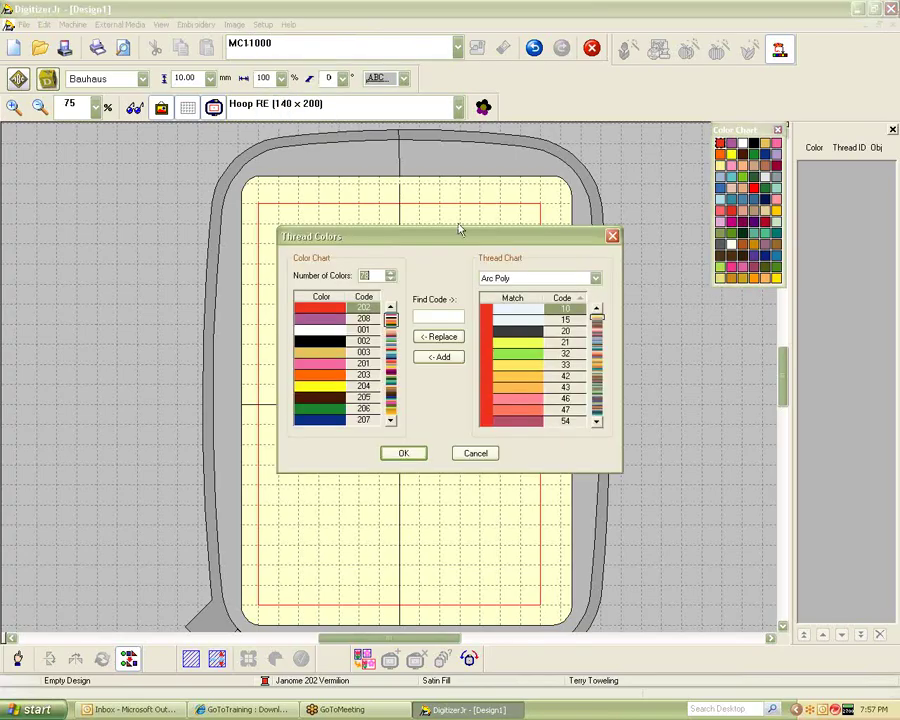
{"action": "left_click_drag", "start_coordinate": [480, 248], "coordinate": [561, 131]}
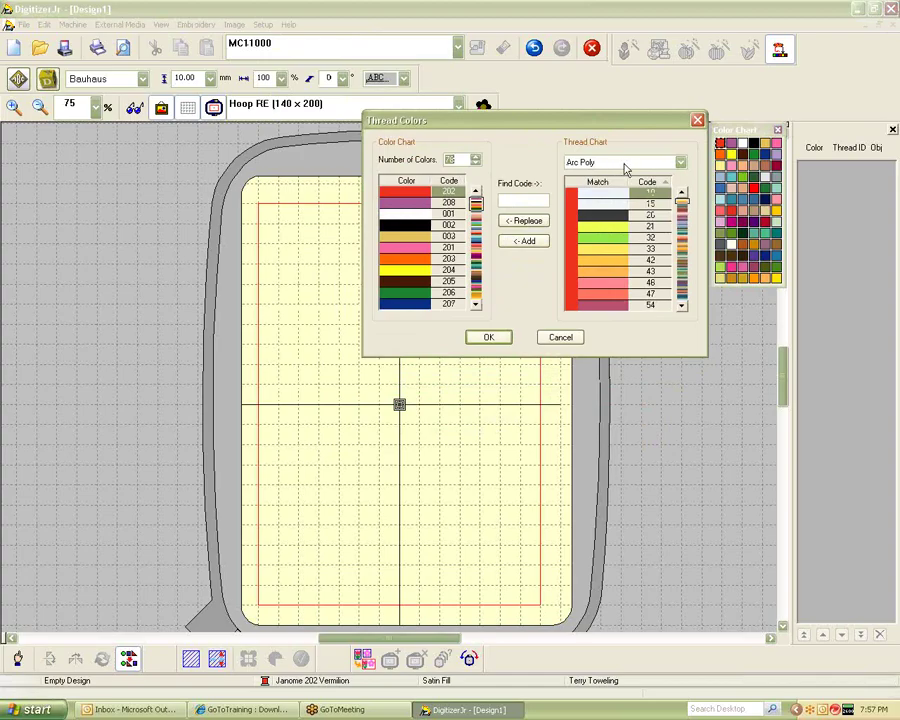
{"action": "left_click", "coordinate": [680, 162]}
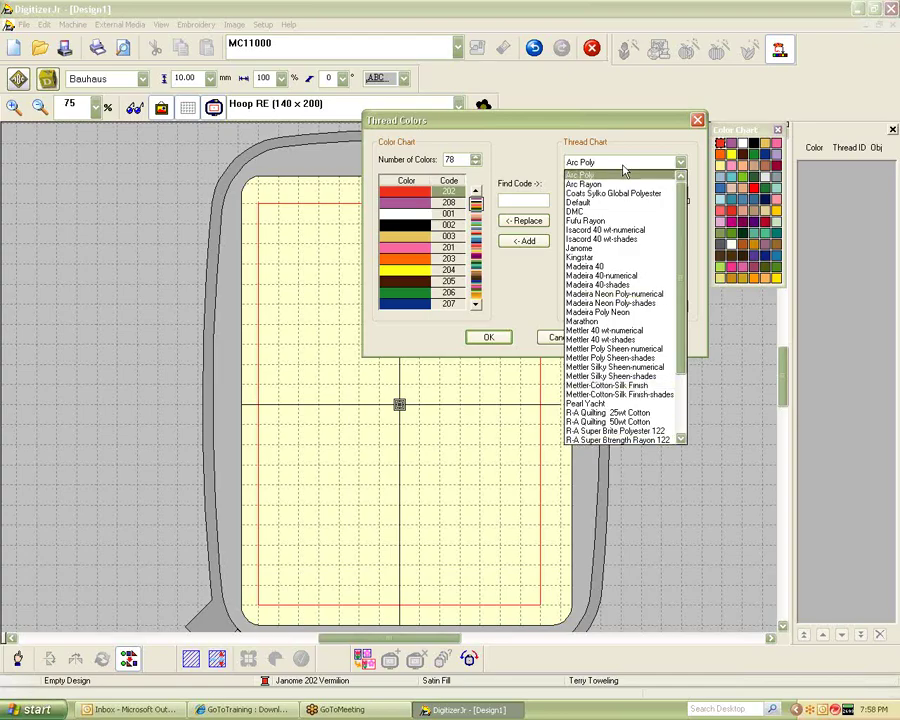
{"action": "left_click", "coordinate": [620, 440]}
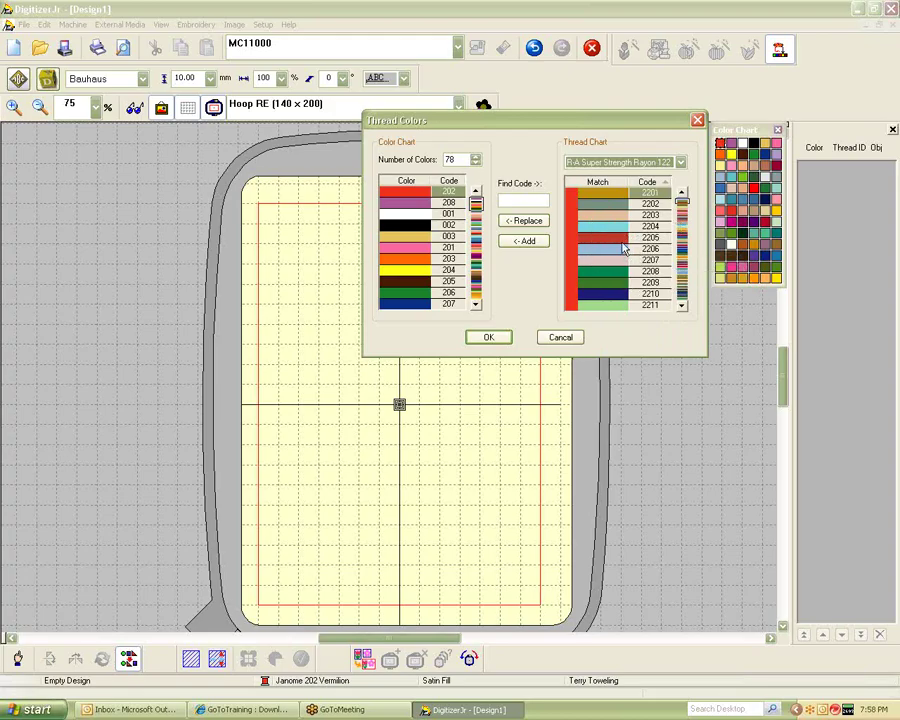
{"action": "left_click", "coordinate": [577, 238]}
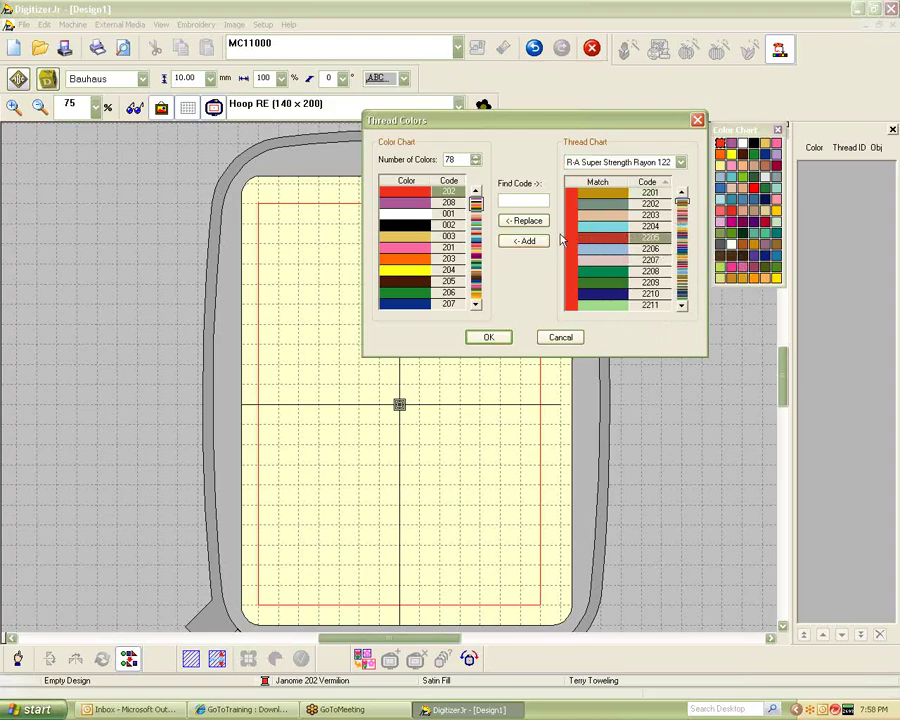
{"action": "left_click", "coordinate": [533, 245]}
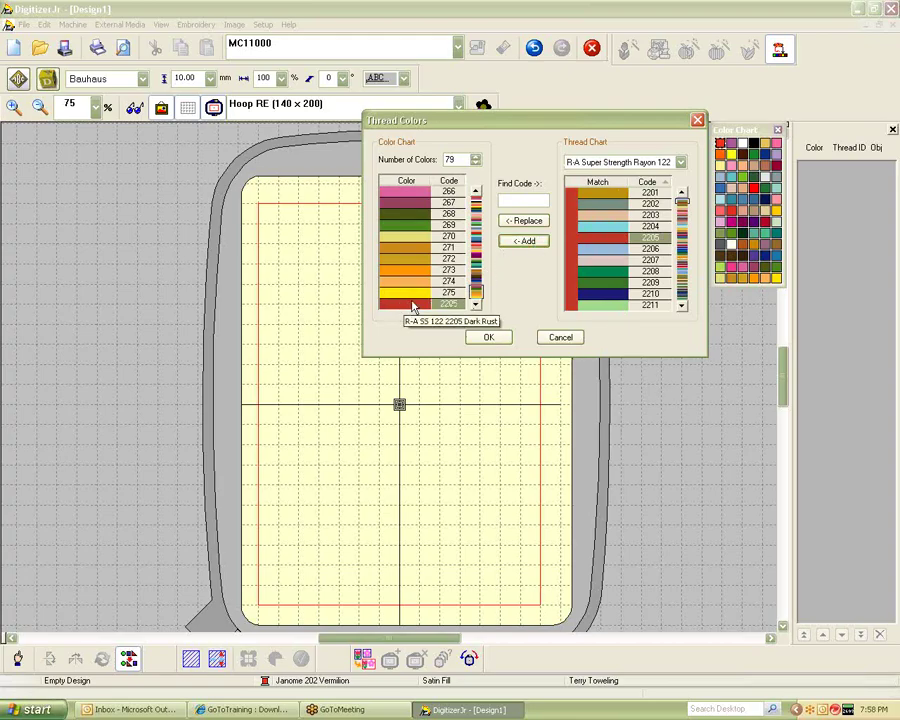
Replace color 275 in the color chart with thread 2202 from R-A Super Strength Rayon 122
{"action": "left_click", "coordinate": [450, 291]}
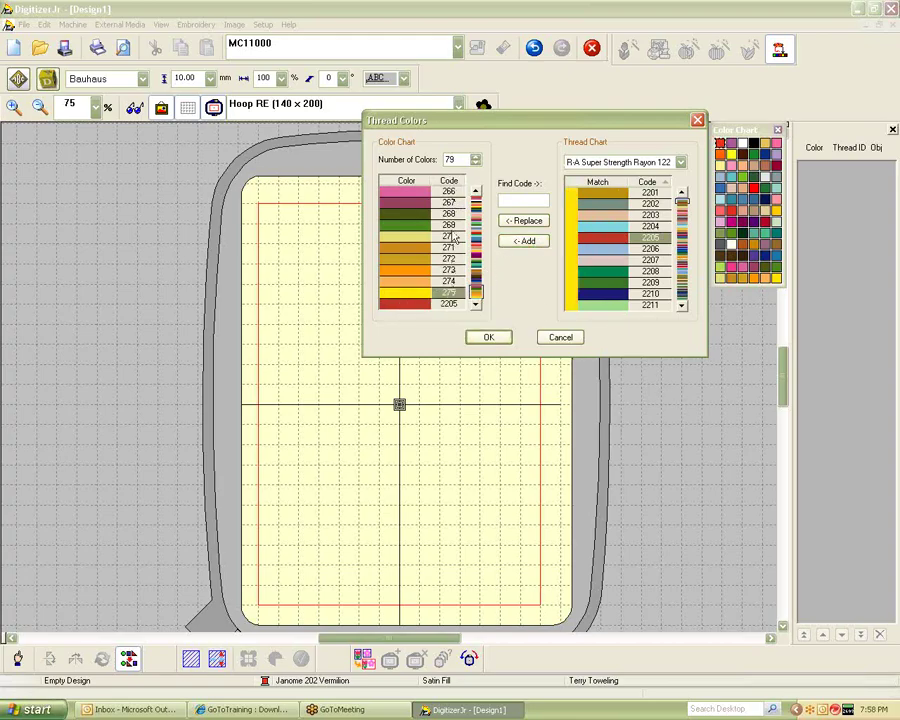
{"action": "left_click", "coordinate": [623, 208]}
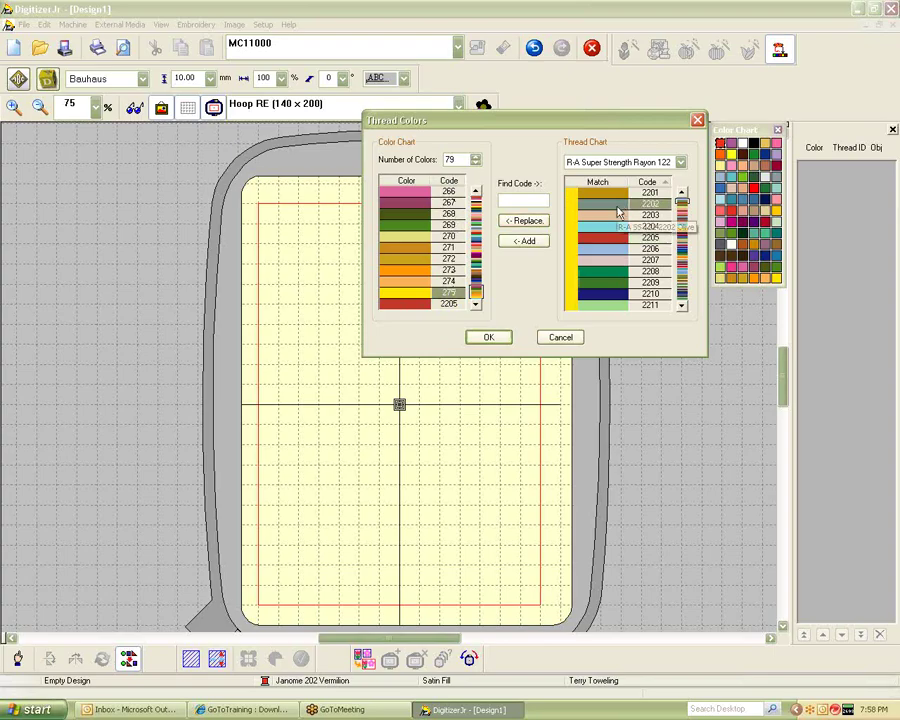
{"action": "left_click", "coordinate": [520, 220]}
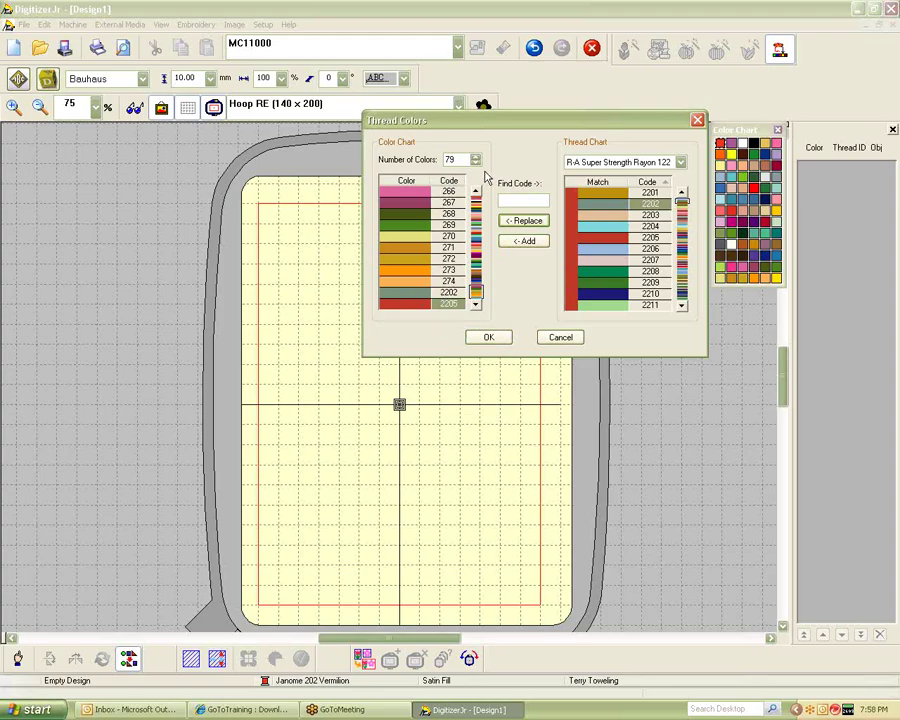
Increase the number of colors in the color chart to 128
{"action": "double_click", "coordinate": [450, 160]}
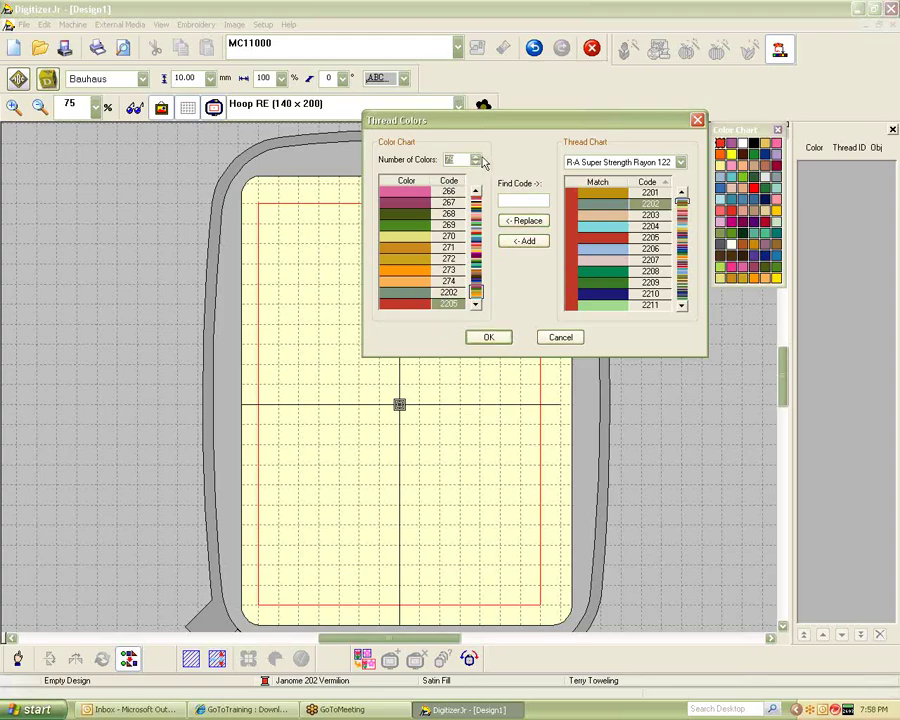
{"action": "left_click", "coordinate": [477, 158]}
{"action": "left_click", "coordinate": [477, 157]}
{"action": "left_click", "coordinate": [477, 158]}
{"action": "left_click", "coordinate": [477, 158]}
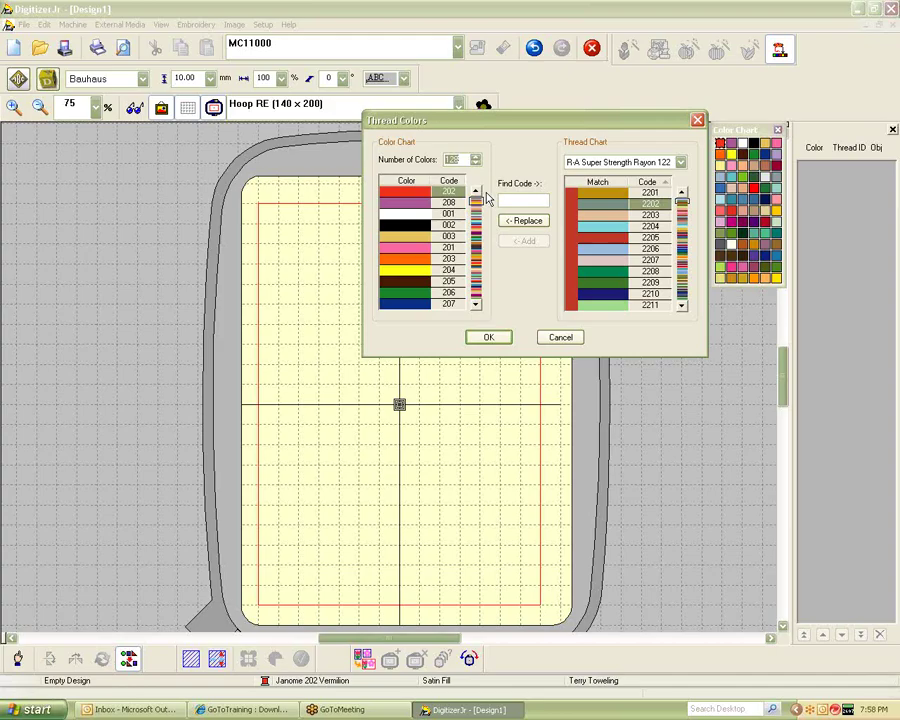
Replace colors 202 and 208 with threads 6104 and 6105 from R-A Super Strength Rayon 152, and apply the thread color changes
{"action": "left_click", "coordinate": [680, 163]}
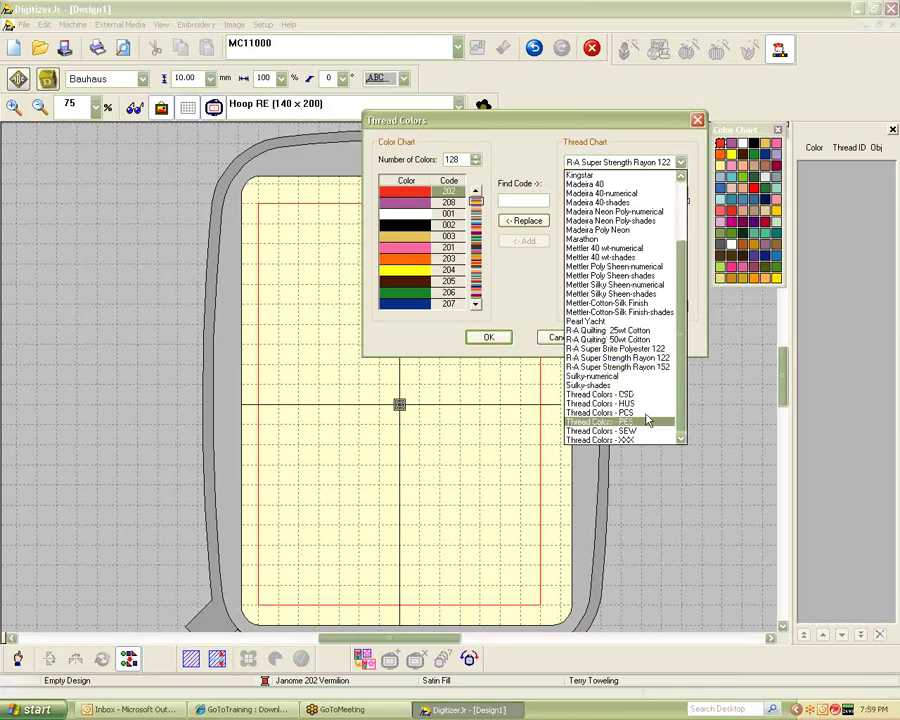
{"action": "left_click", "coordinate": [640, 368]}
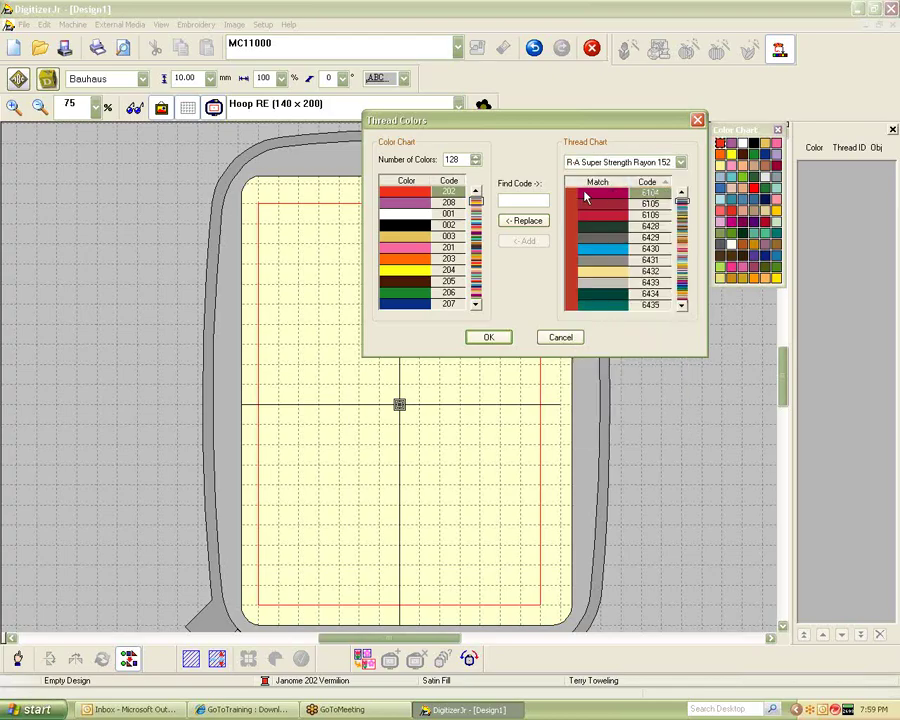
{"action": "left_click", "coordinate": [541, 221]}
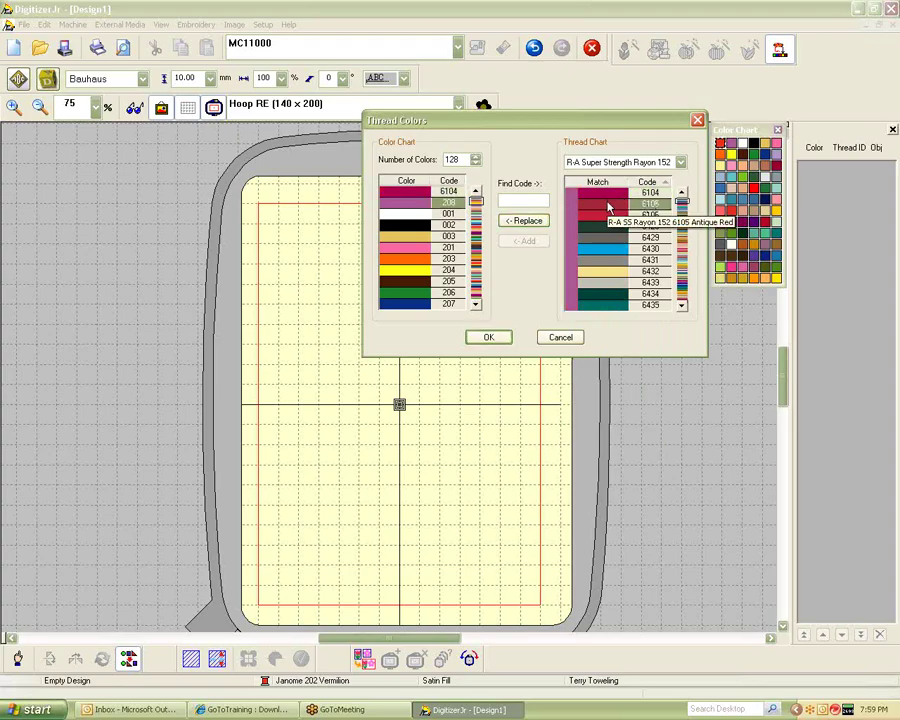
{"action": "left_click", "coordinate": [541, 223]}
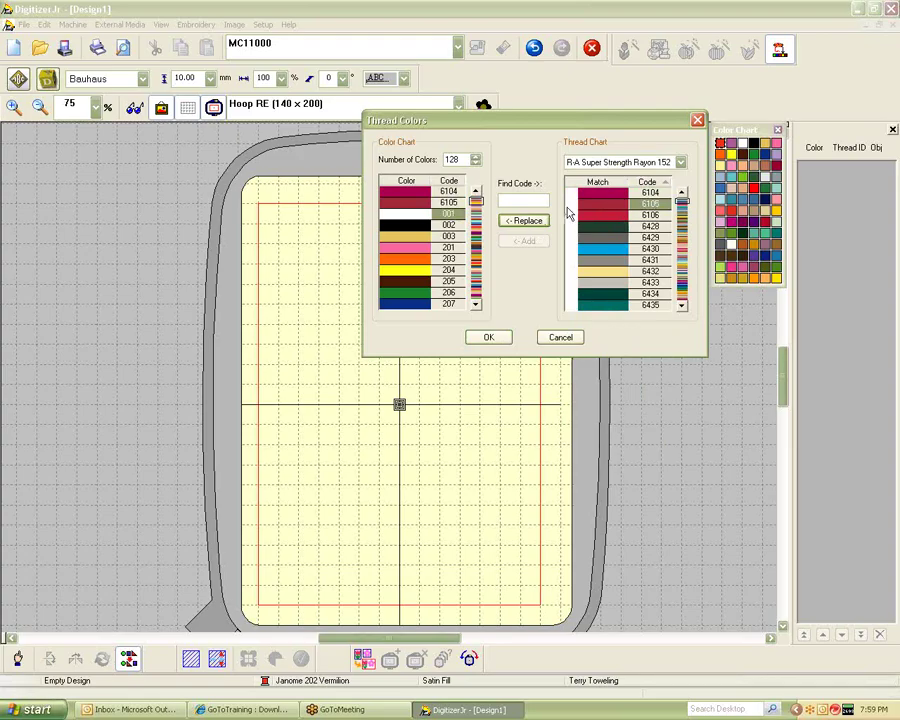
{"action": "left_click", "coordinate": [500, 337]}
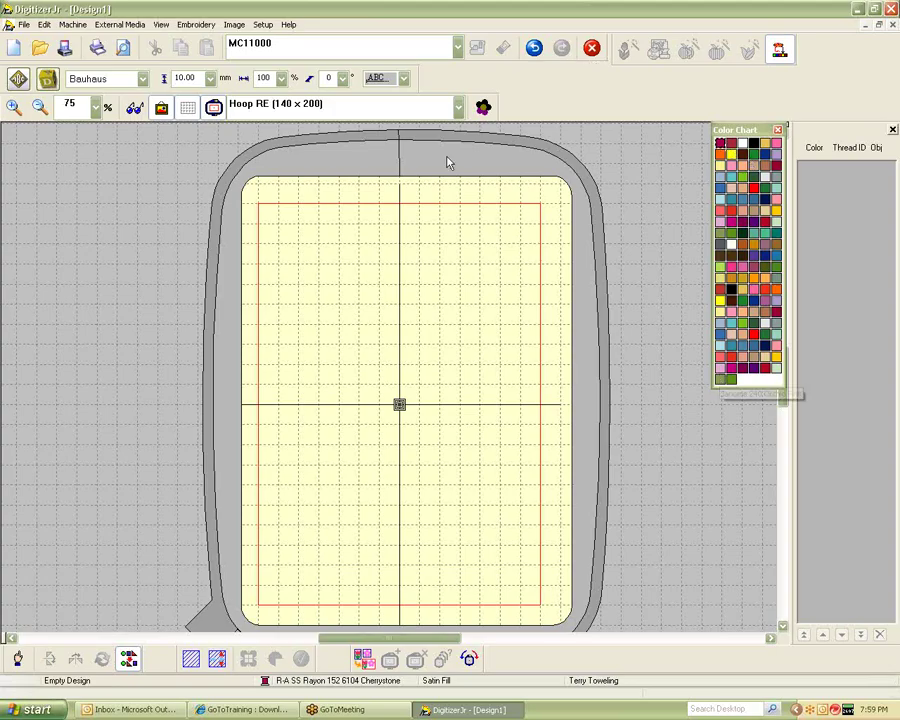
View the Software Options with their access code fields, and close them without entering anything
{"action": "left_click", "coordinate": [262, 25]}
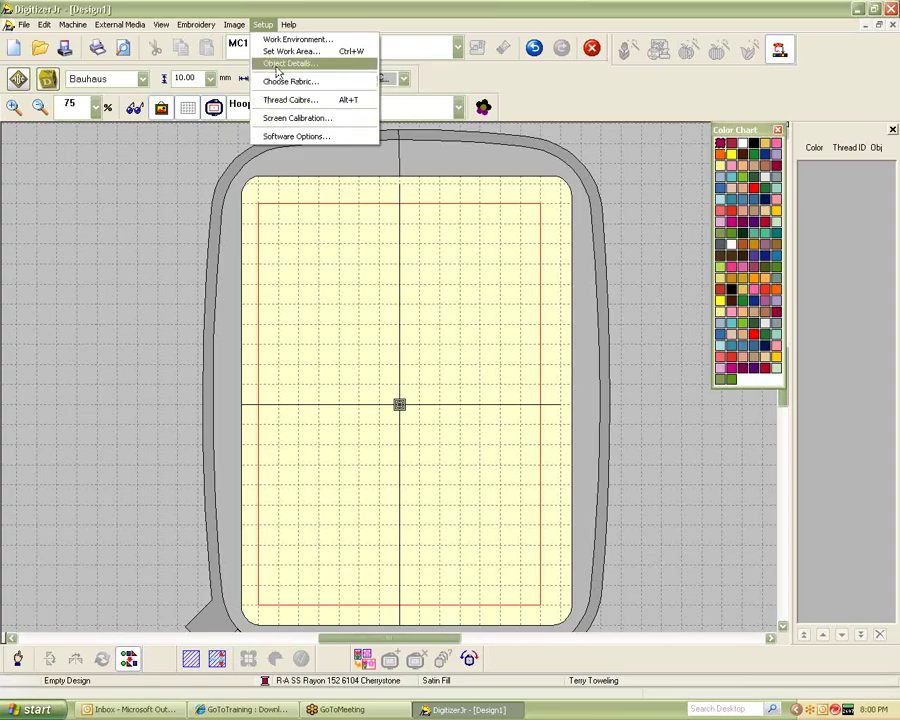
{"action": "left_click", "coordinate": [281, 138]}
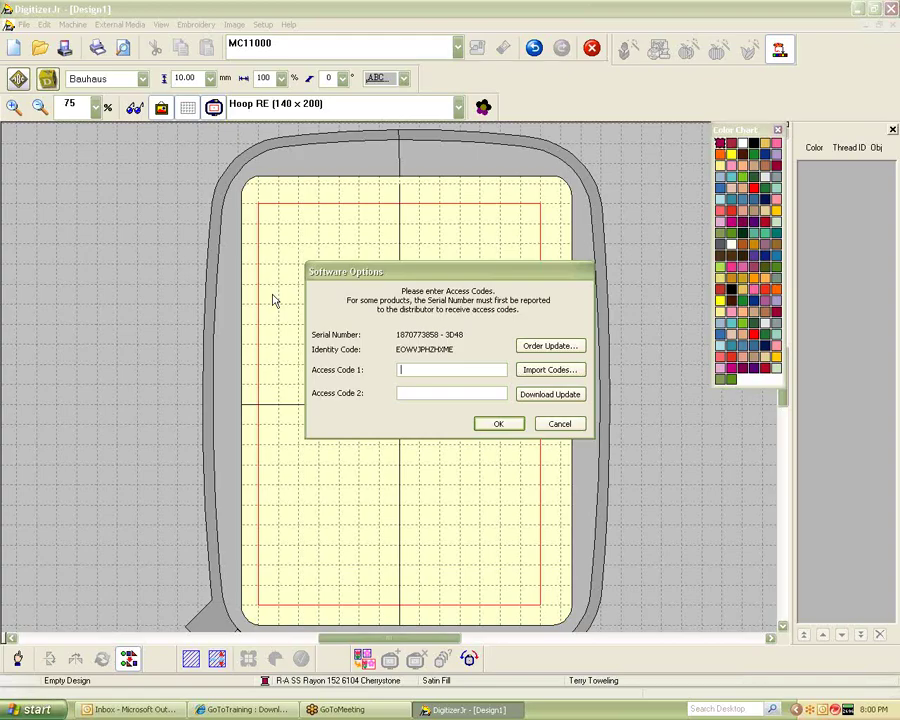
{"action": "left_click", "coordinate": [561, 424]}
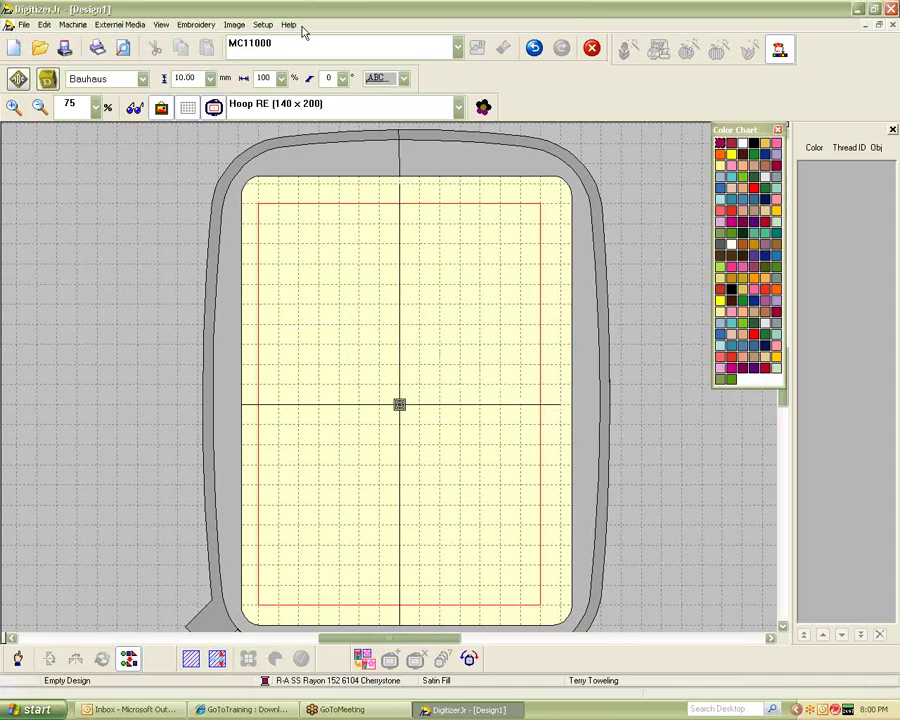
Open the recent design ColorfulIndigocombined, discarding the changes to Design1
{"action": "left_click", "coordinate": [23, 24]}
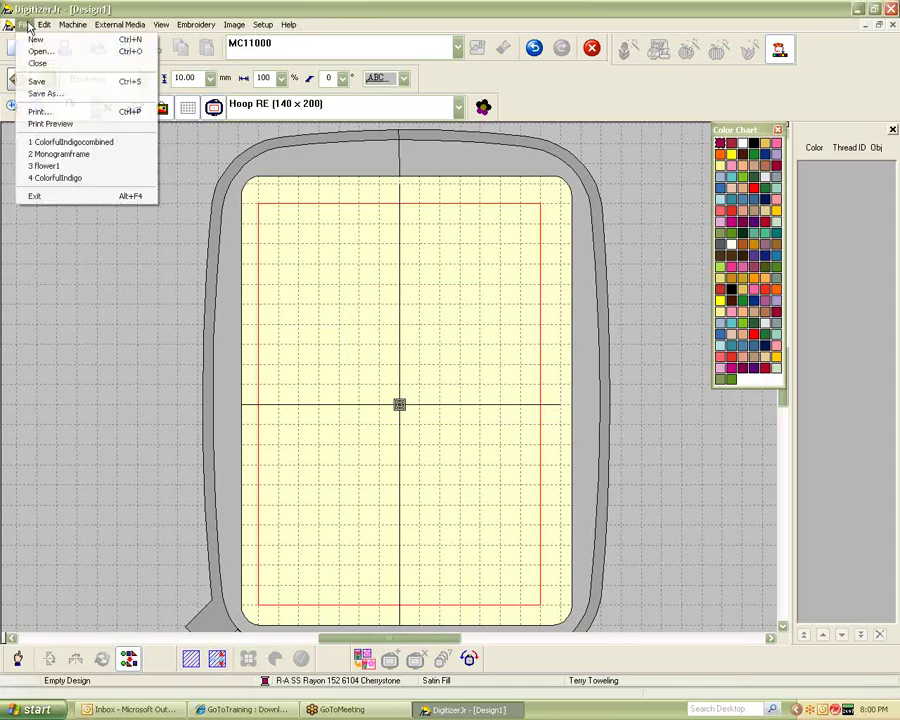
{"action": "left_click", "coordinate": [40, 147]}
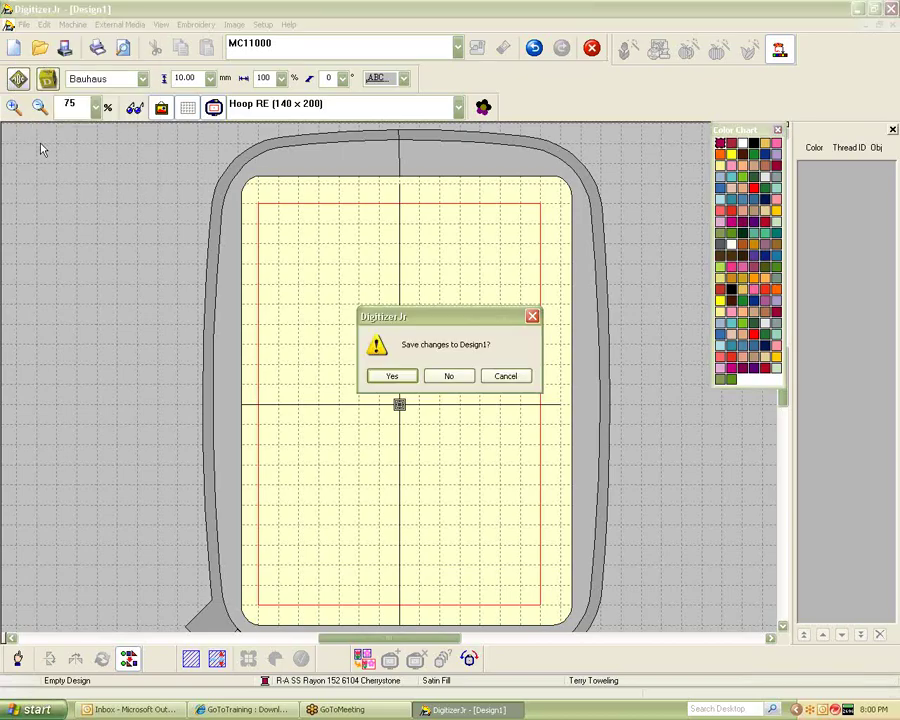
{"action": "left_click", "coordinate": [449, 377]}
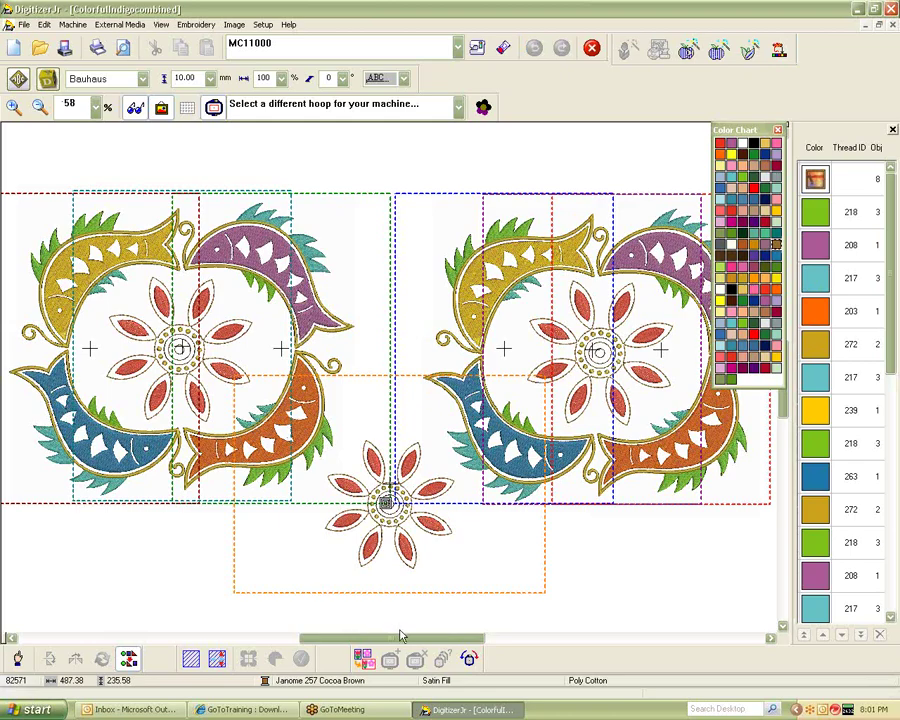
Look over both fish wreaths and the overlapping hoop positions, selecting individual motifs to inspect them
{"action": "left_click_drag", "start_coordinate": [402, 639], "coordinate": [381, 641]}
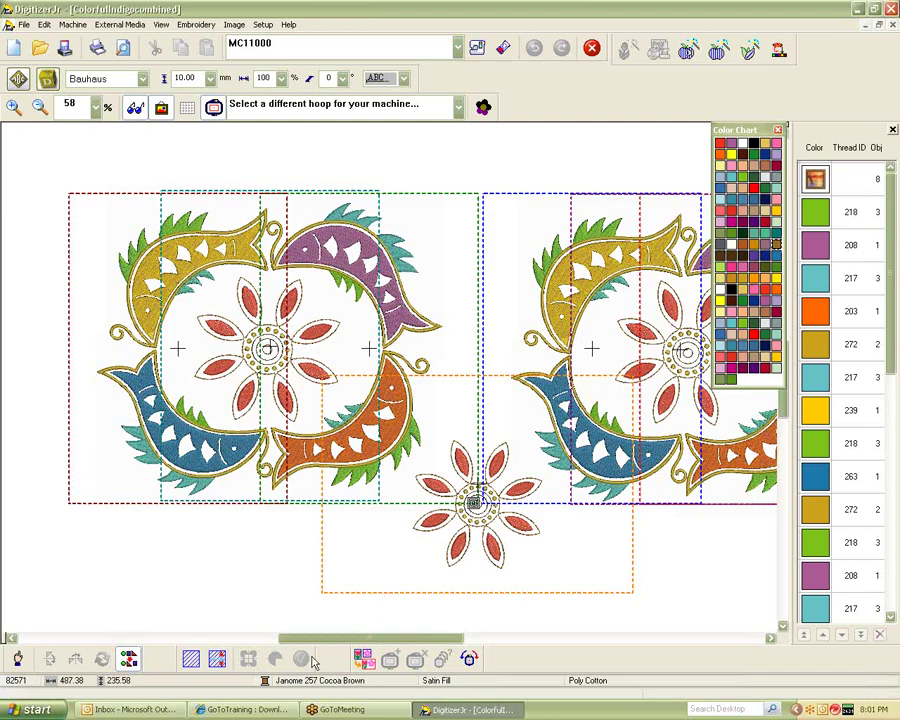
{"action": "mouse_move", "coordinate": [336, 642]}
{"action": "left_mouse_down"}
{"action": "mouse_move", "coordinate": [396, 645]}
{"action": "mouse_move", "coordinate": [346, 632]}
{"action": "mouse_move", "coordinate": [352, 636]}
{"action": "left_mouse_up"}
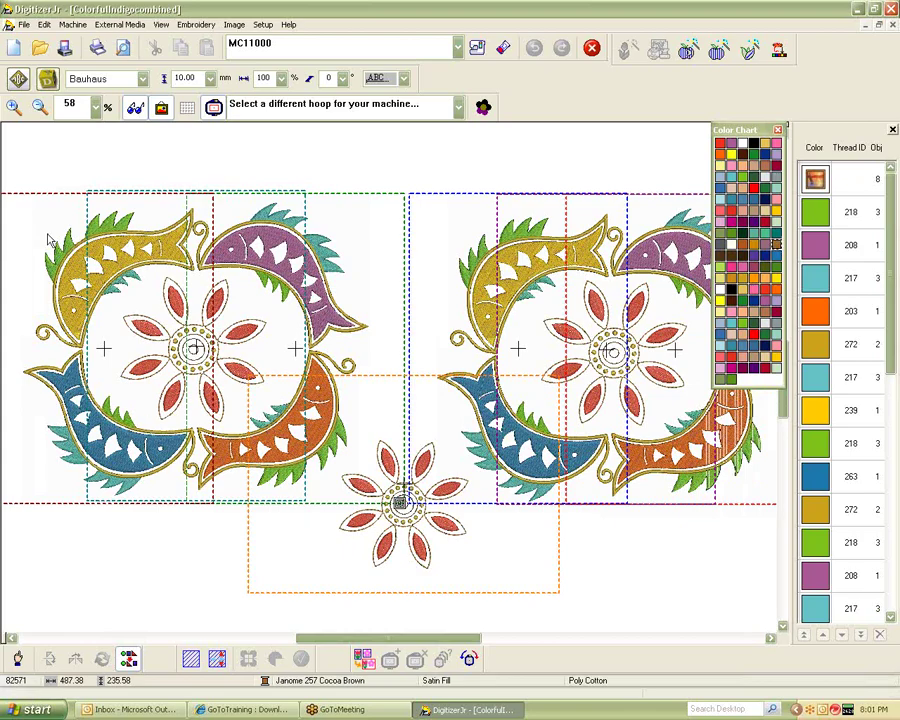
{"action": "left_click_drag", "start_coordinate": [34, 167], "coordinate": [248, 234]}
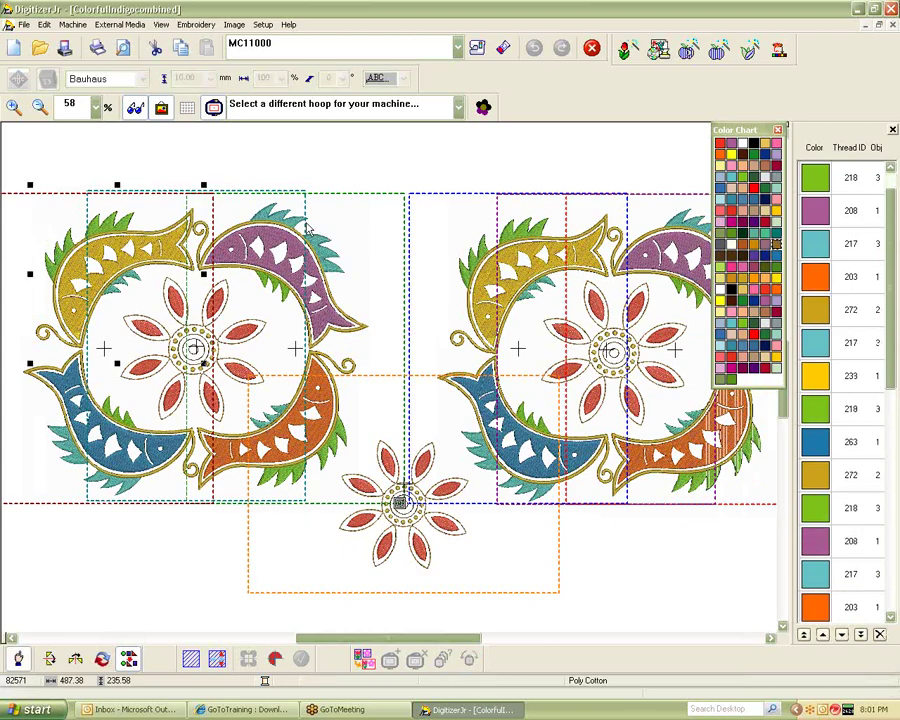
{"action": "left_click", "coordinate": [257, 205]}
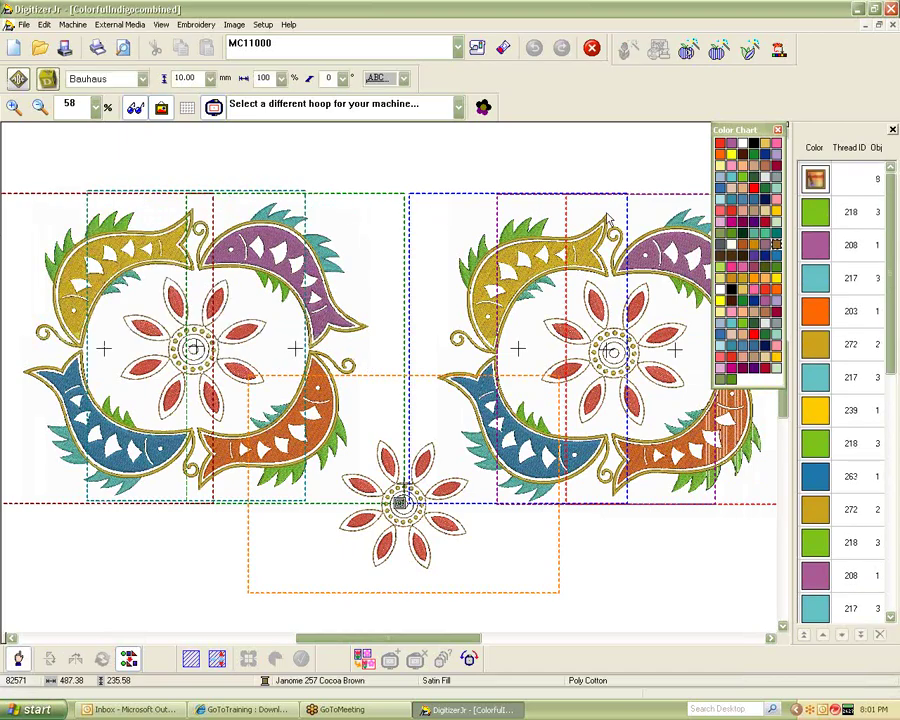
{"action": "left_click", "coordinate": [560, 338]}
{"action": "left_click", "coordinate": [474, 572]}
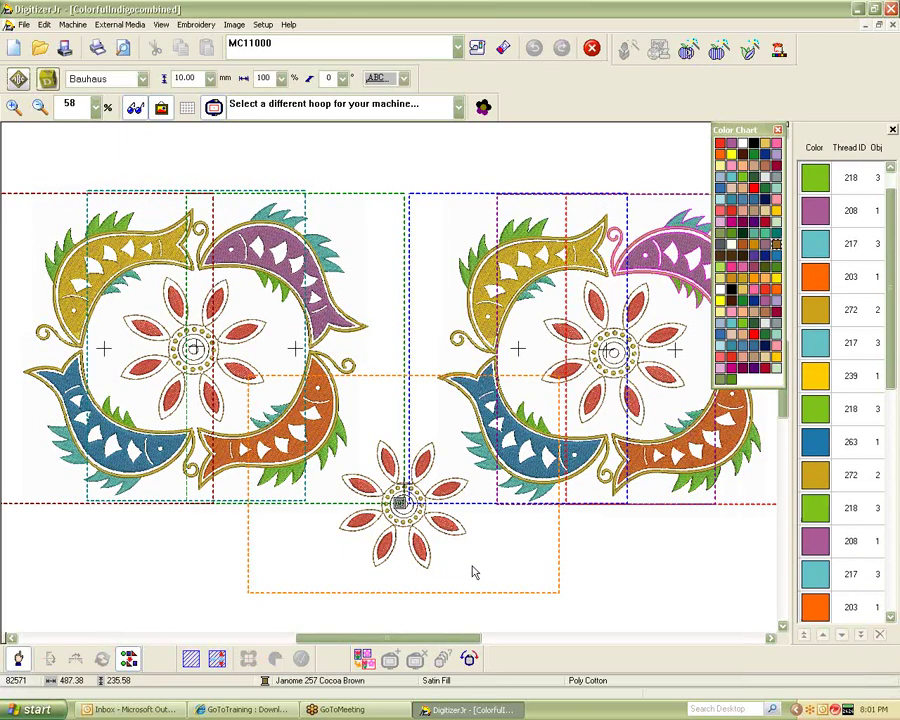
{"action": "left_click_drag", "start_coordinate": [450, 643], "coordinate": [430, 640]}
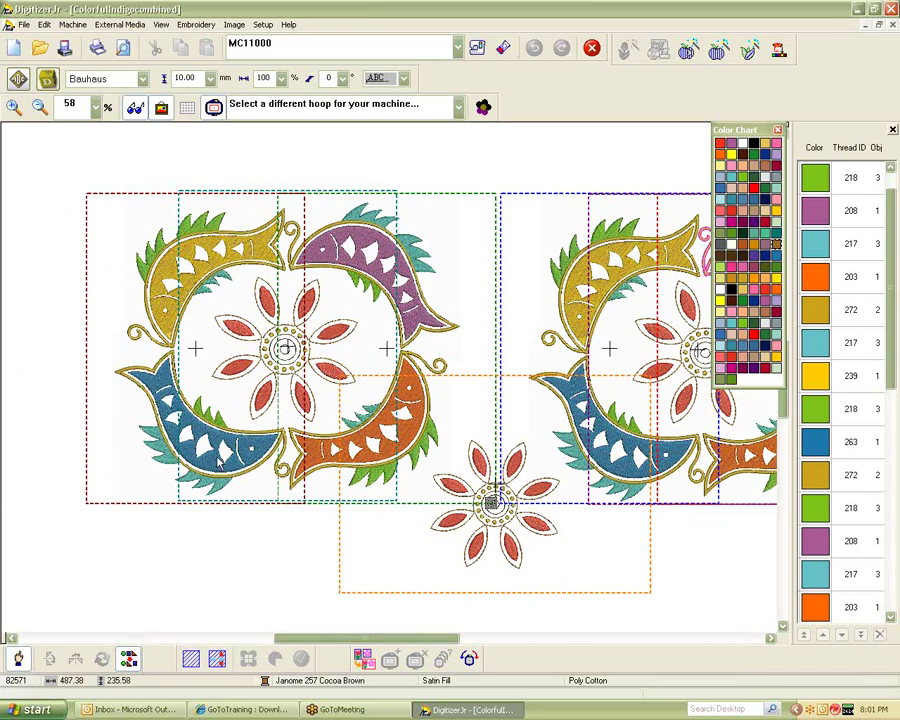
Review the print preview of the design through all its pages, in single-page and two-page display, and close it
{"action": "left_click", "coordinate": [22, 24]}
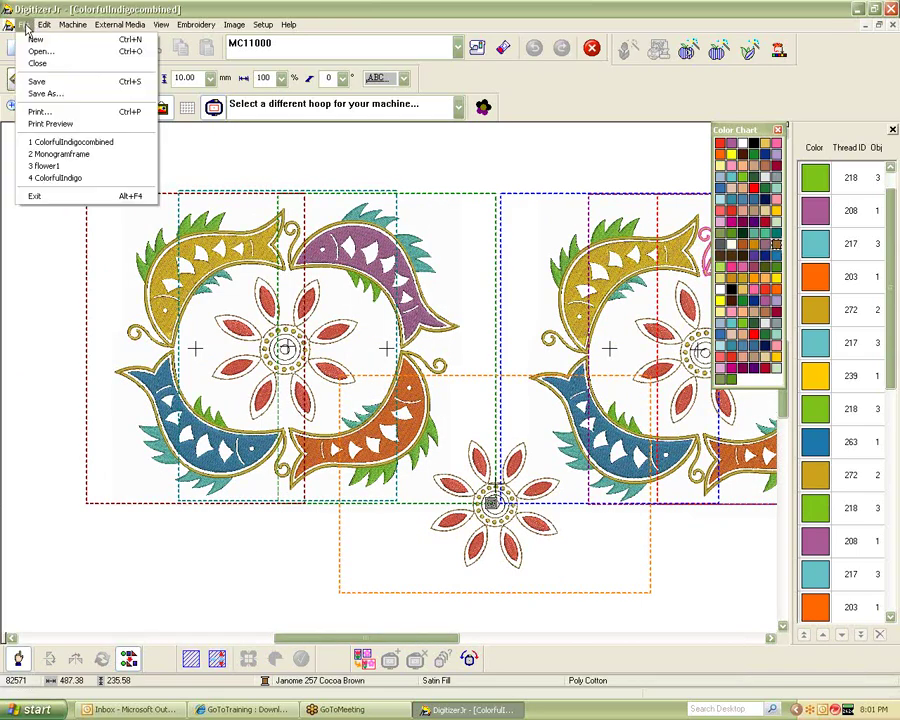
{"action": "left_click", "coordinate": [36, 124]}
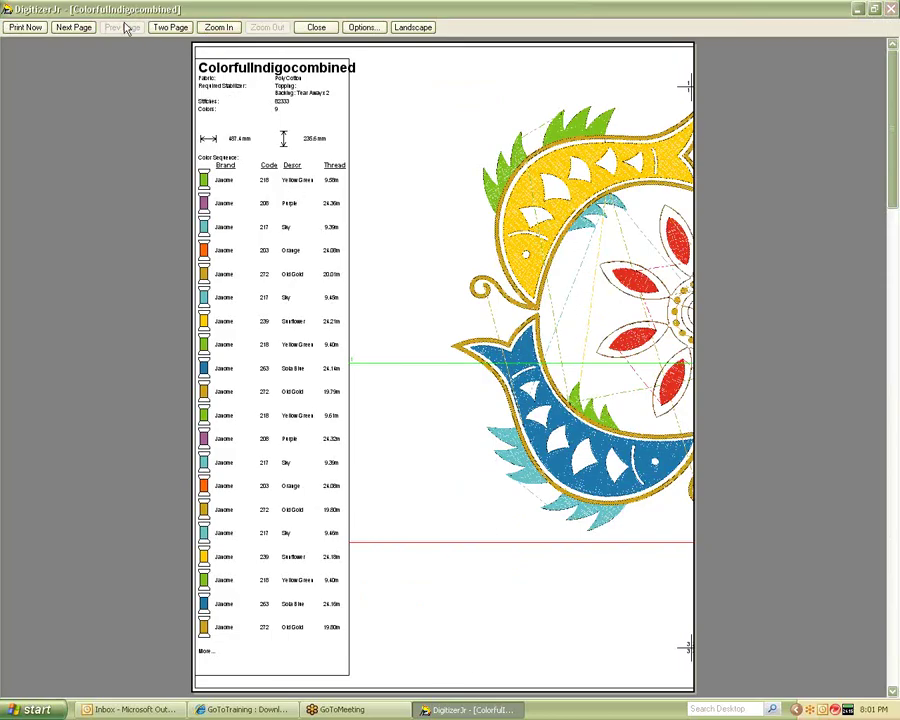
{"action": "left_click", "coordinate": [75, 27]}
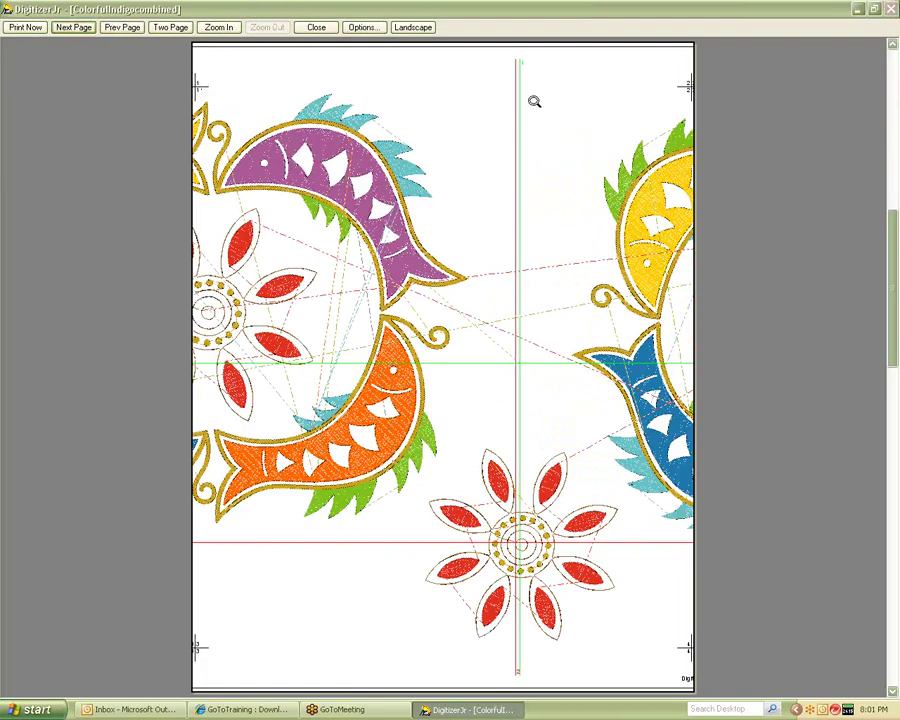
{"action": "left_click", "coordinate": [73, 28]}
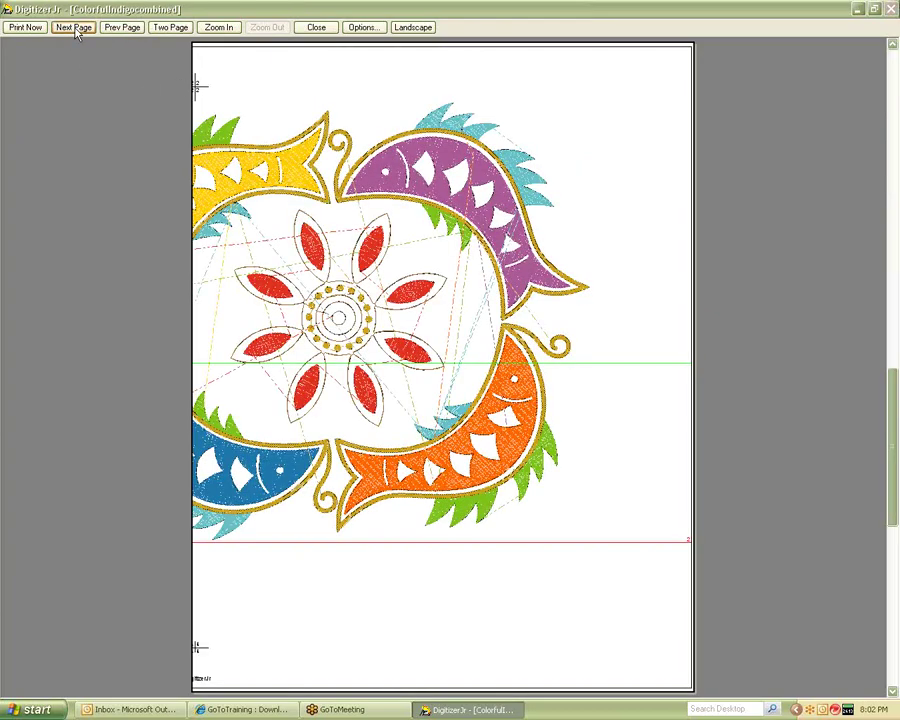
{"action": "left_click", "coordinate": [73, 28]}
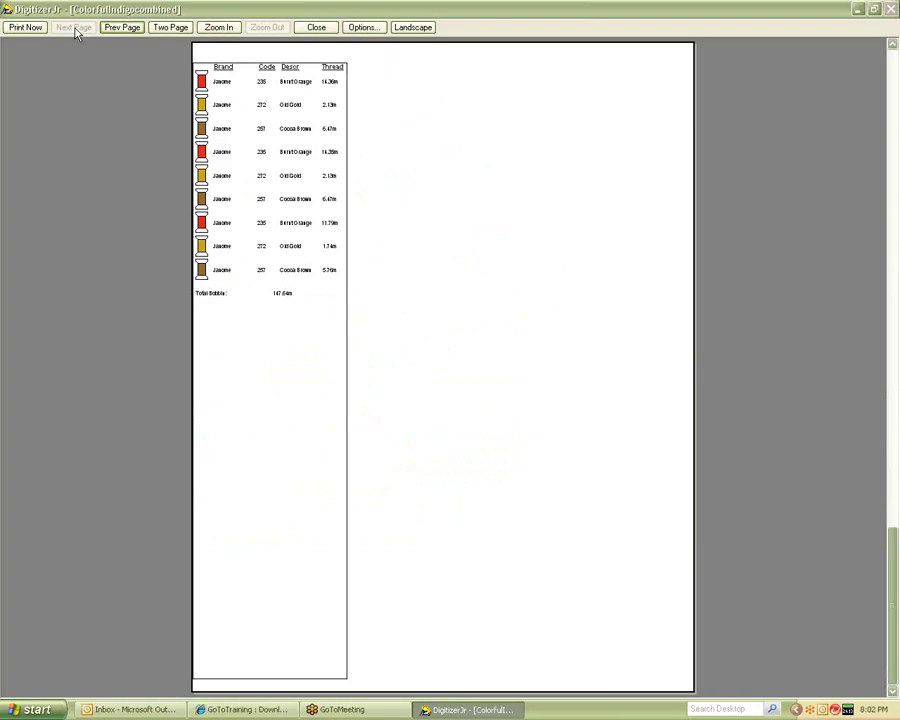
{"action": "left_click", "coordinate": [178, 27]}
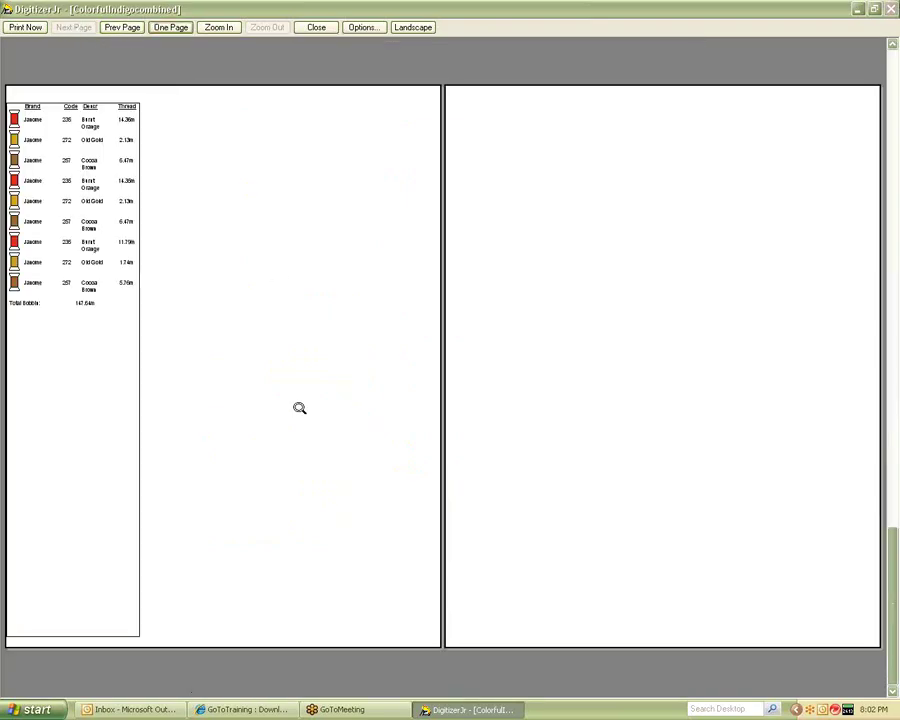
{"action": "left_click", "coordinate": [122, 27]}
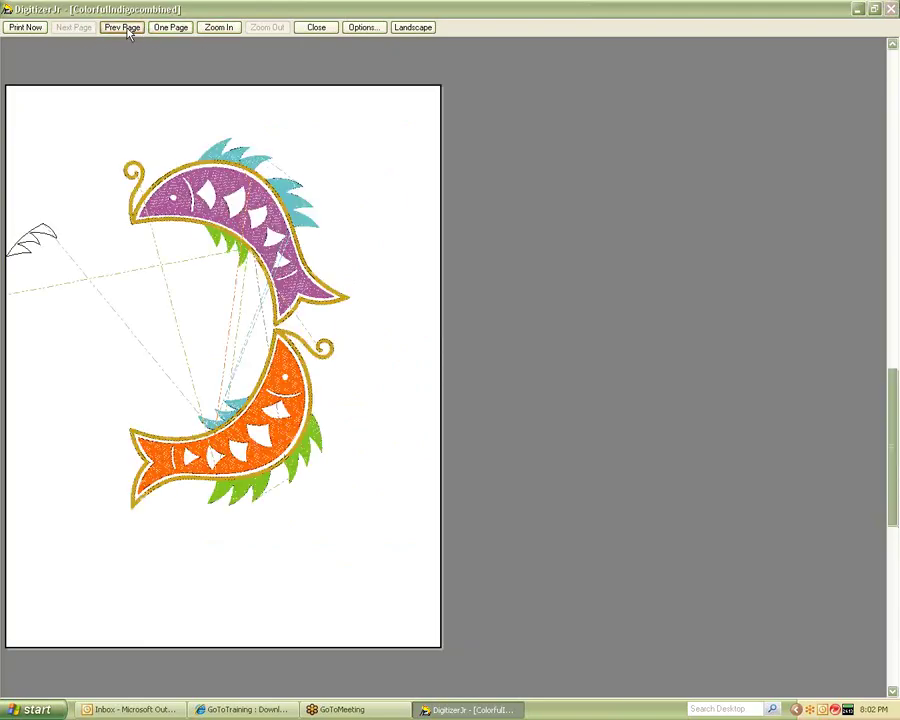
{"action": "left_click", "coordinate": [122, 27]}
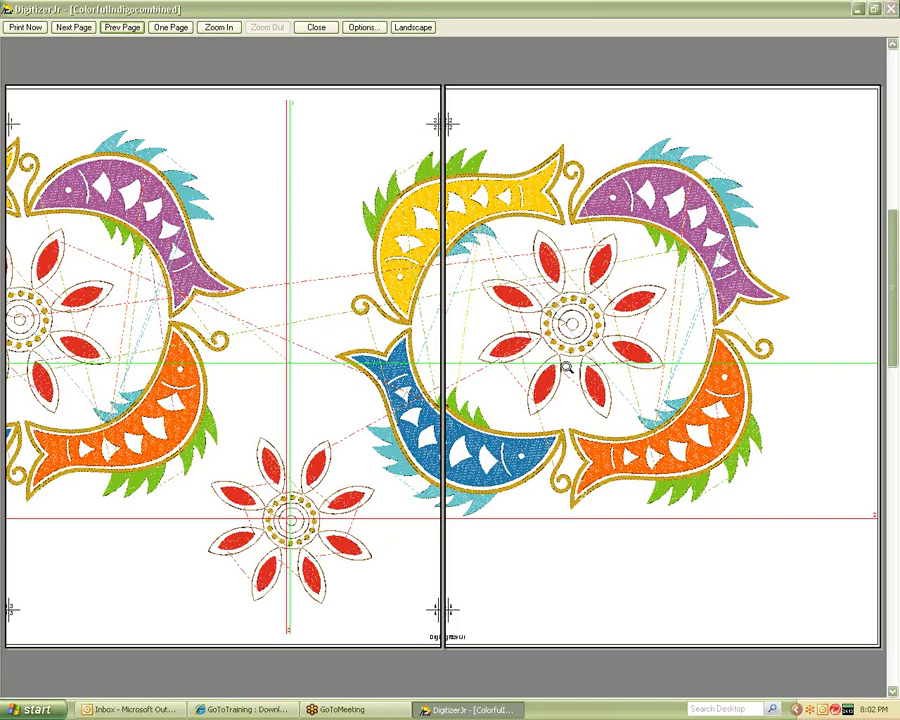
{"action": "left_click", "coordinate": [318, 27]}
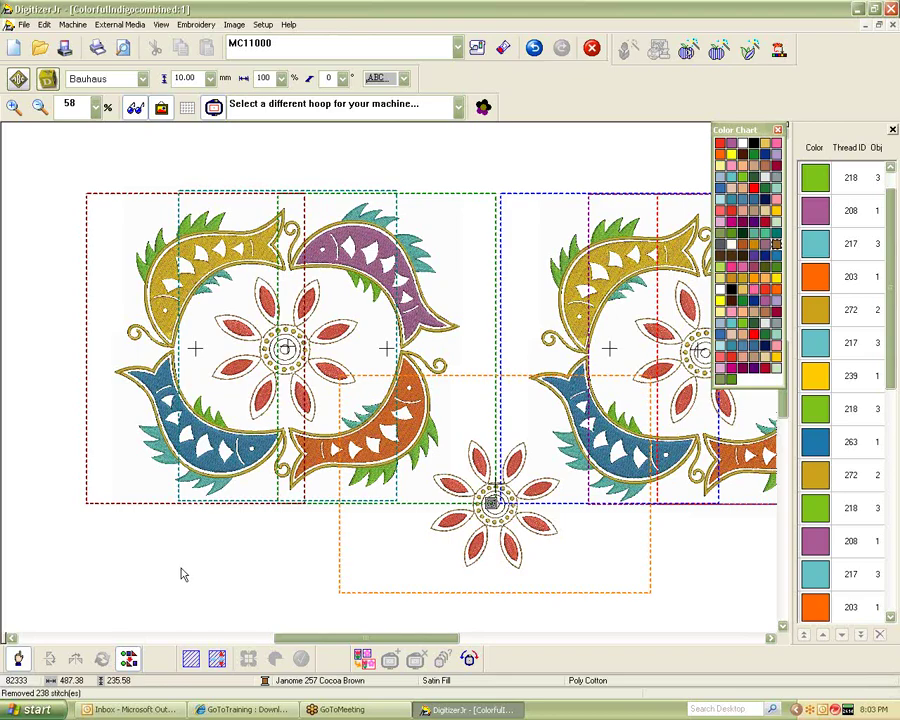
View the first fish wreath and its central flower at 100% zoom
{"action": "left_click", "coordinate": [97, 106]}
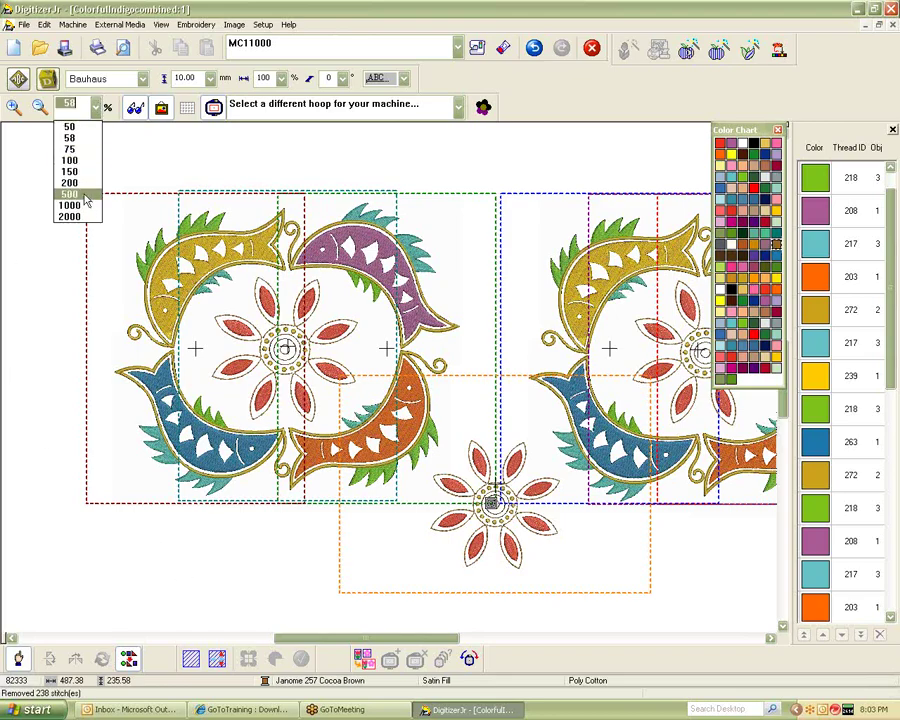
{"action": "left_click", "coordinate": [80, 160]}
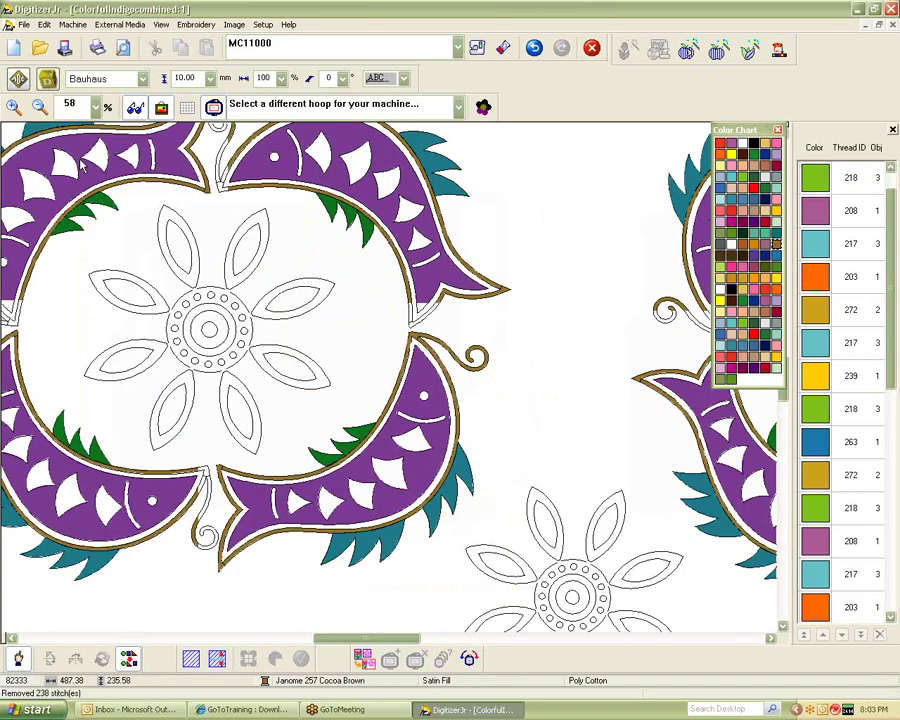
{"action": "left_click_drag", "start_coordinate": [362, 641], "coordinate": [337, 641]}
{"action": "scroll", "coordinate": [323, 443], "scroll_direction": "up", "scroll_amount": 2}
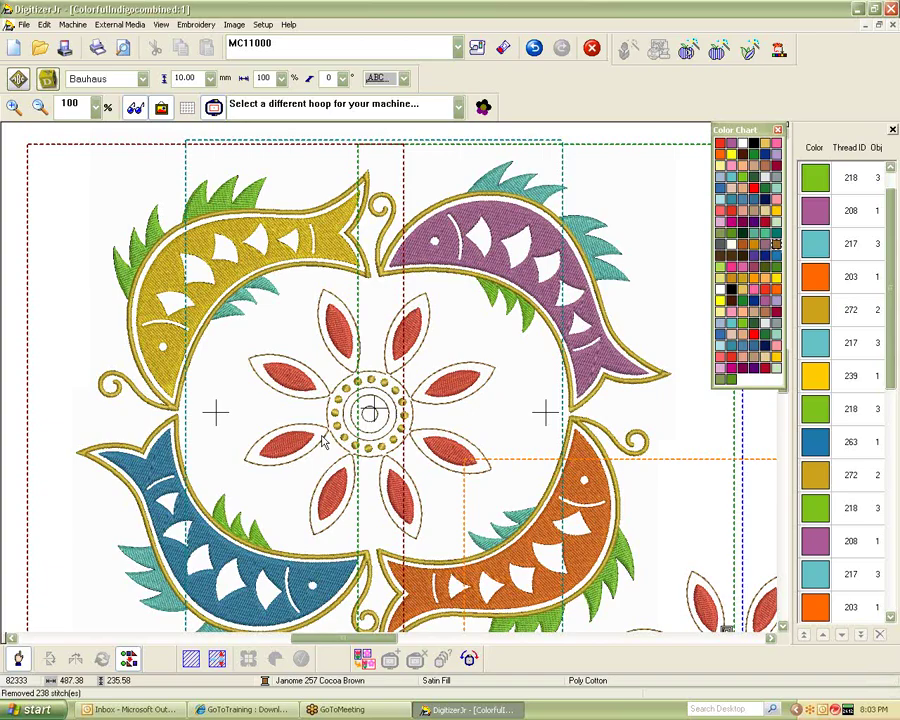
Close ColorfulIndigocombined and open the Janome design Bg0119002_07_v2 from the FloralQuiltBlocks folder
{"action": "left_click", "coordinate": [893, 25]}
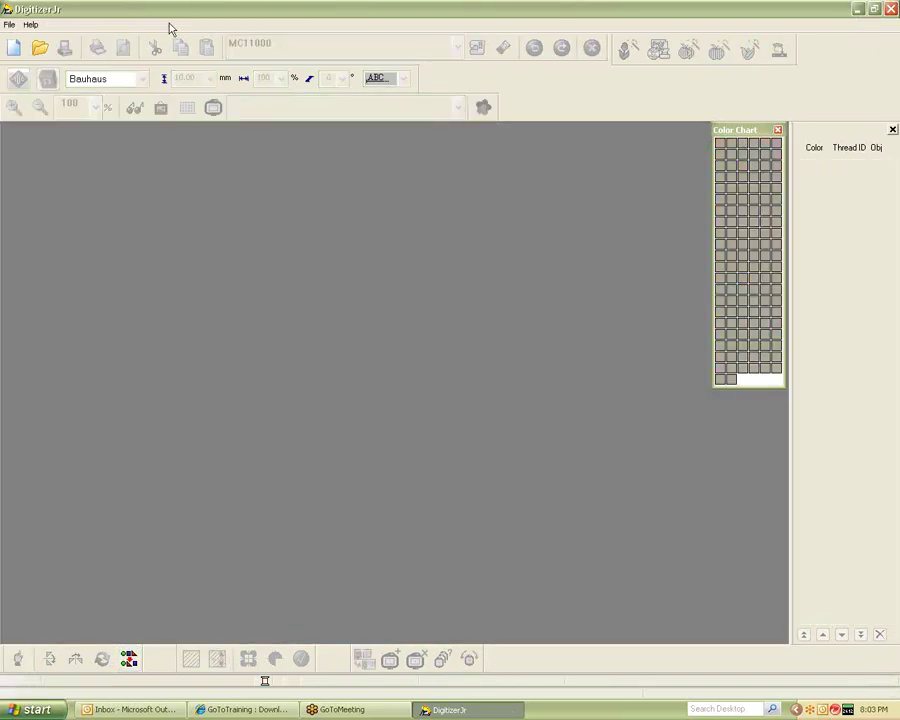
{"action": "left_click", "coordinate": [11, 24]}
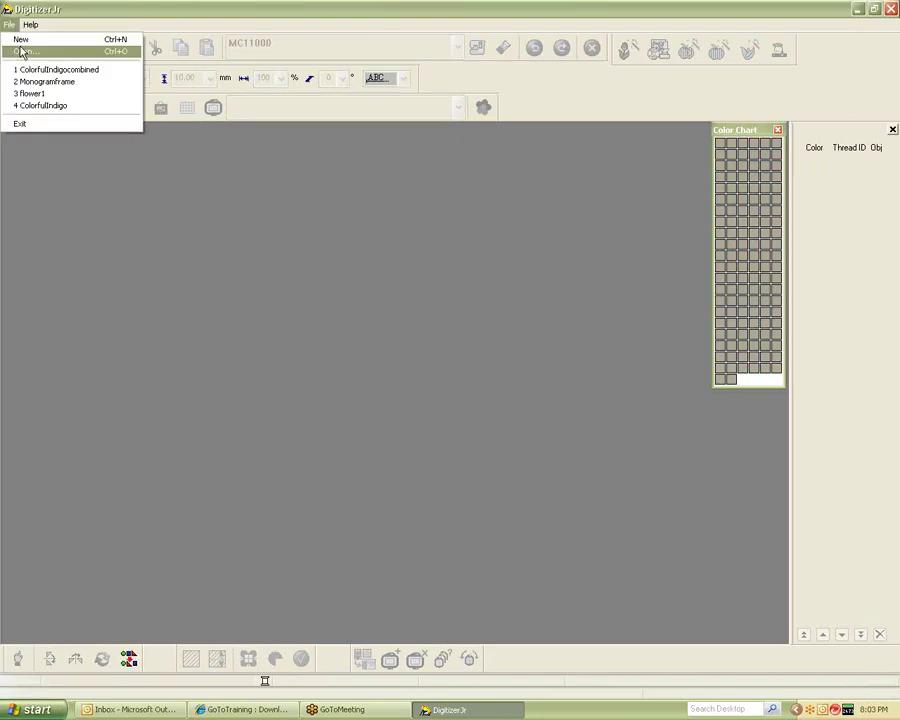
{"action": "left_click", "coordinate": [22, 52]}
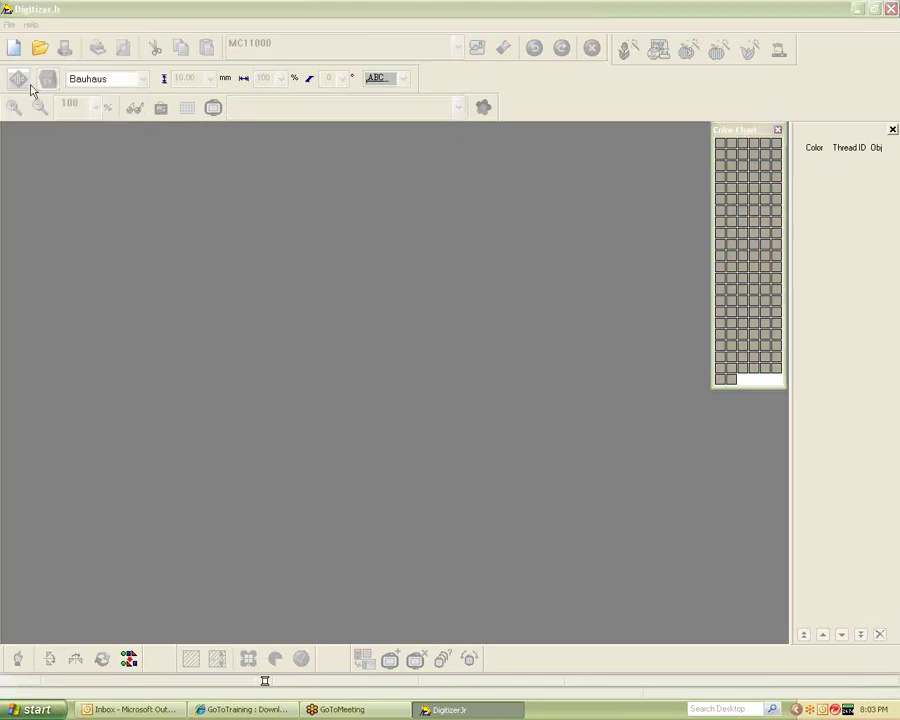
{"action": "left_click", "coordinate": [507, 484]}
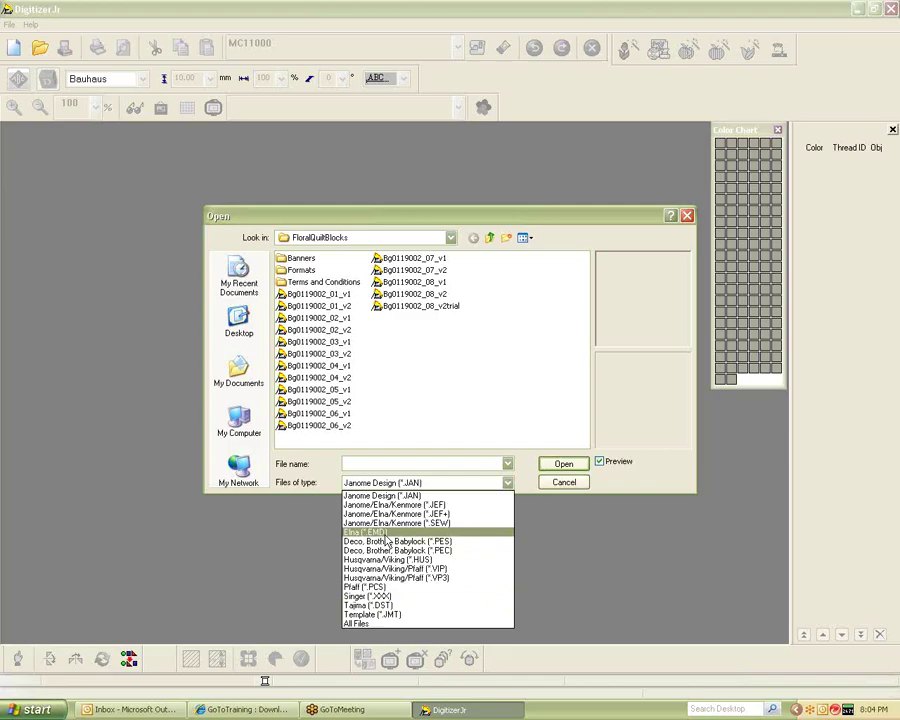
{"action": "left_click", "coordinate": [407, 291]}
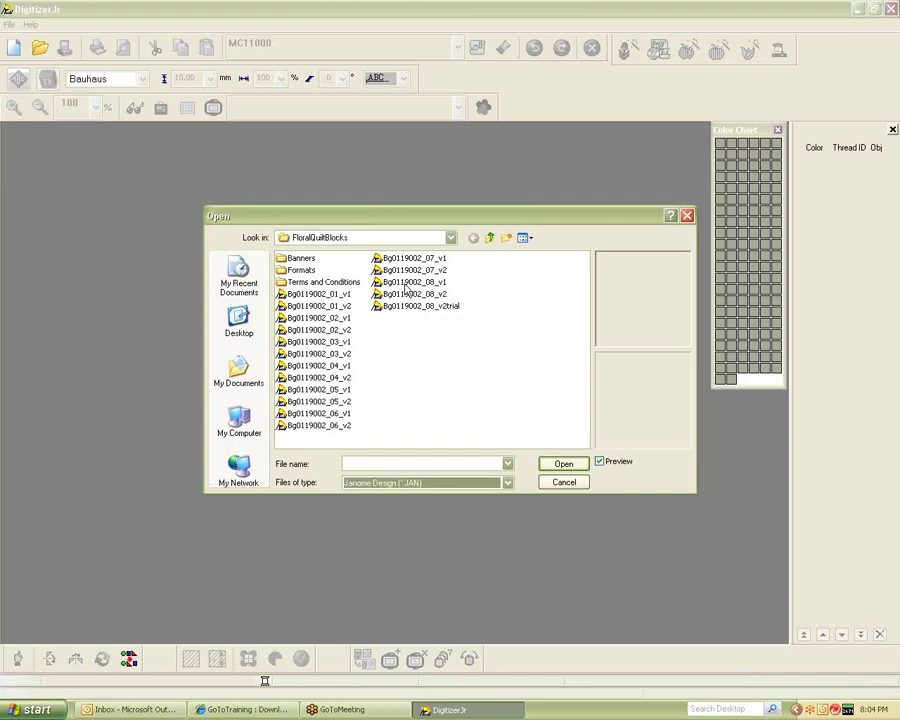
{"action": "left_click", "coordinate": [408, 270]}
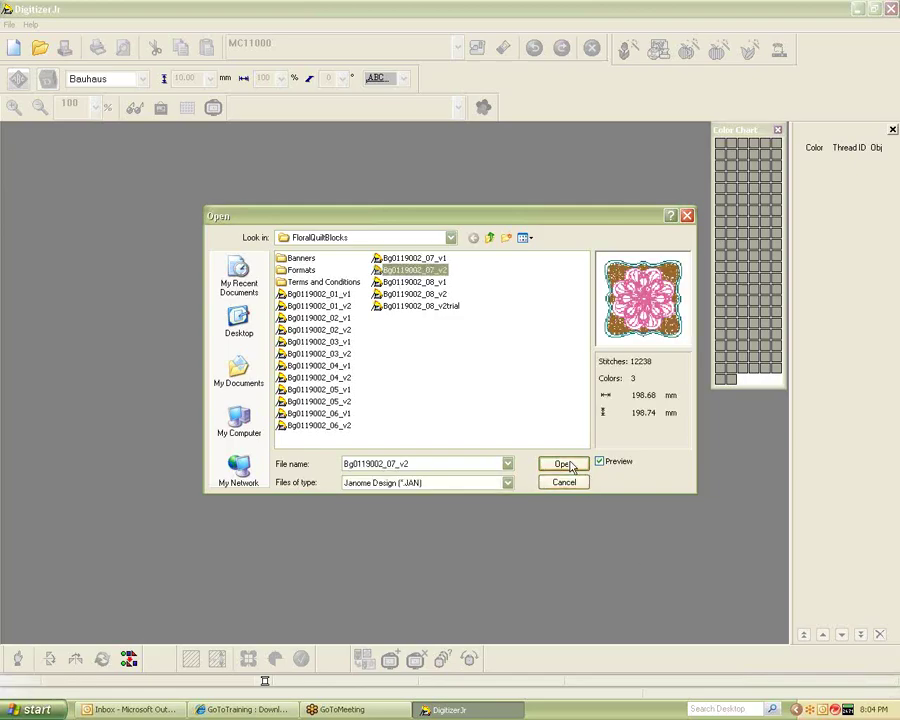
{"action": "left_click", "coordinate": [563, 465]}
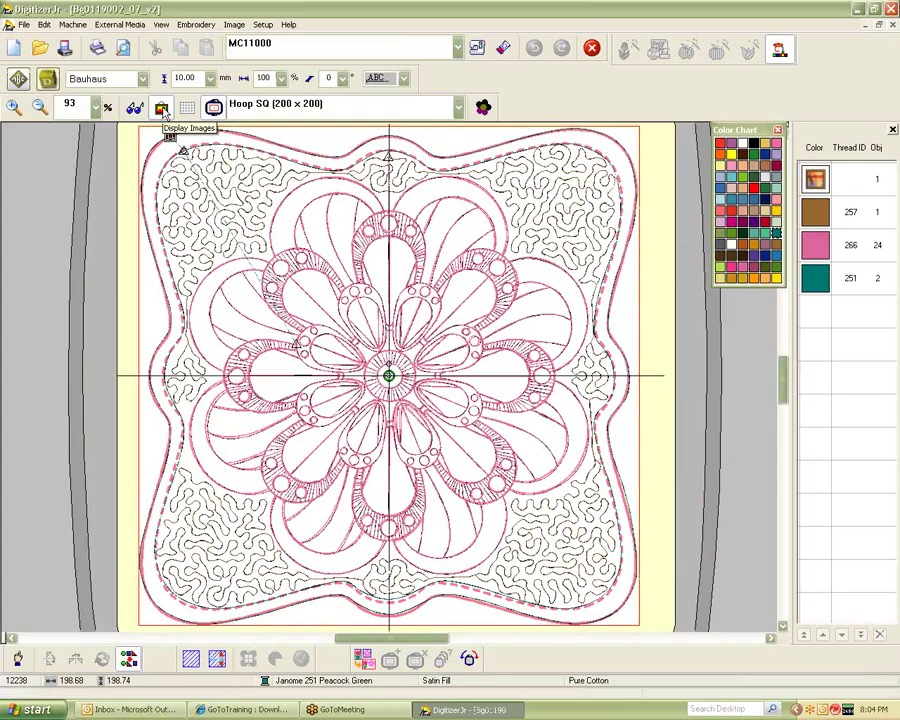
Hide the background image of the quilt block and turn on the Visualizer
{"action": "left_click", "coordinate": [162, 108]}
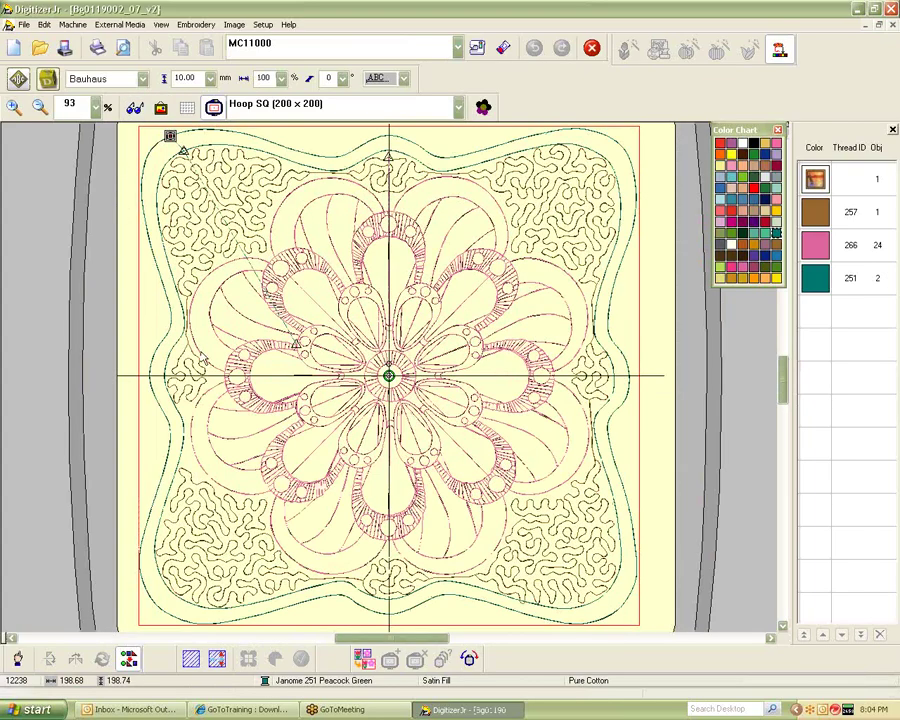
{"action": "left_click", "coordinate": [135, 107]}
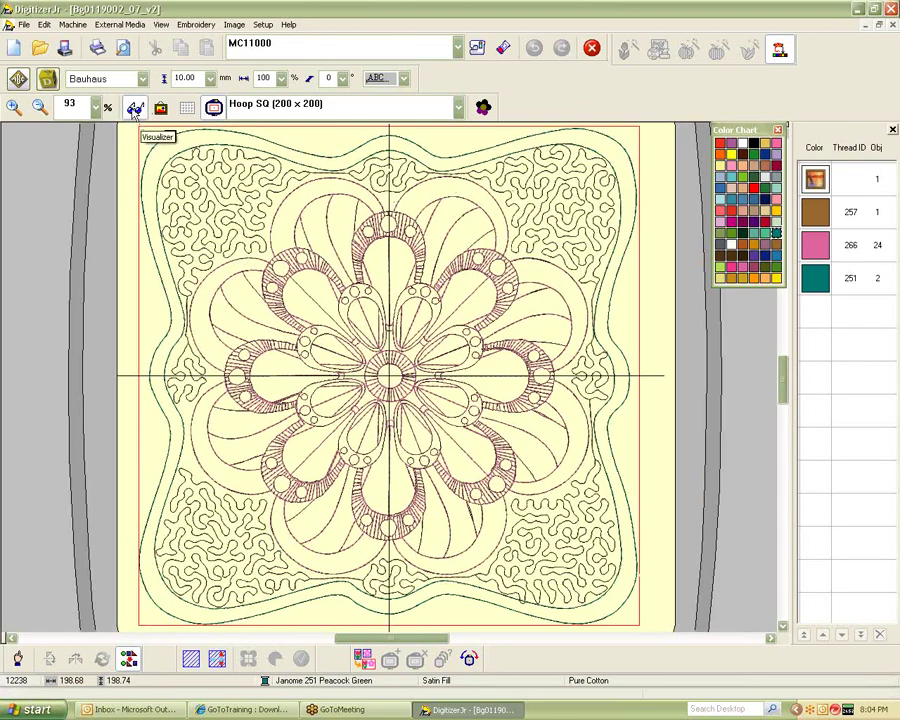
{"action": "left_click", "coordinate": [161, 108]}
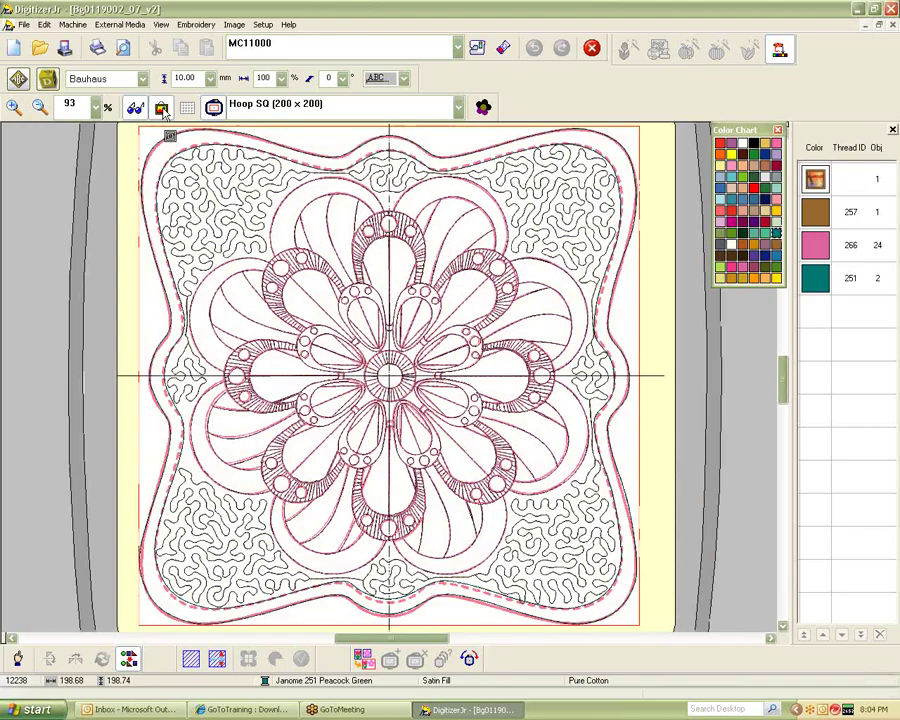
{"action": "left_click", "coordinate": [161, 108]}
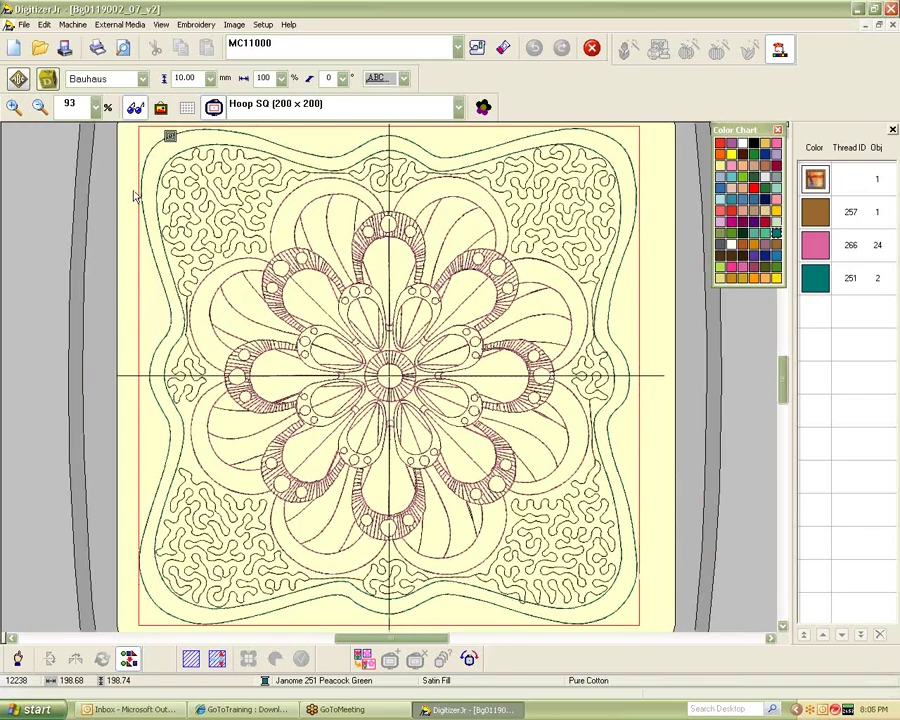
Show the grid and hide it again, and hide and redisplay the hoop around the quilt block
{"action": "left_click", "coordinate": [187, 107]}
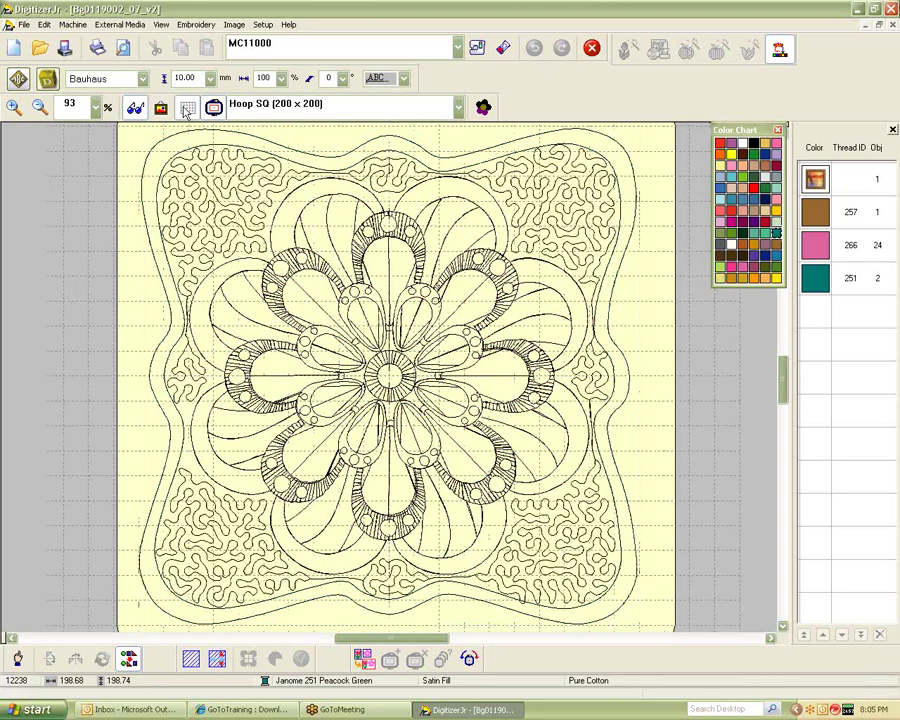
{"action": "left_click", "coordinate": [189, 106]}
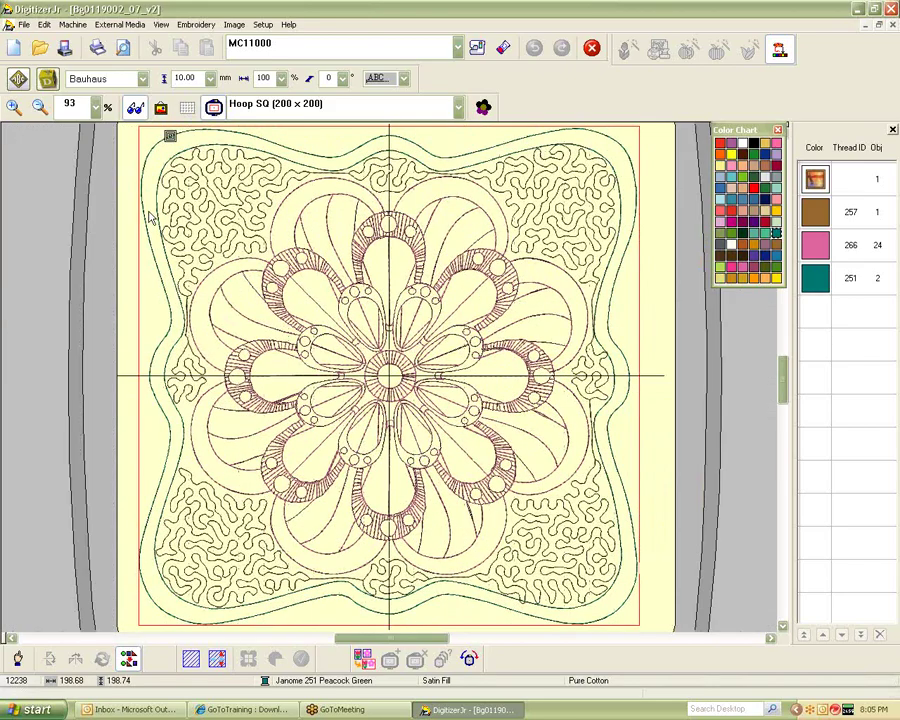
{"action": "left_click", "coordinate": [213, 108]}
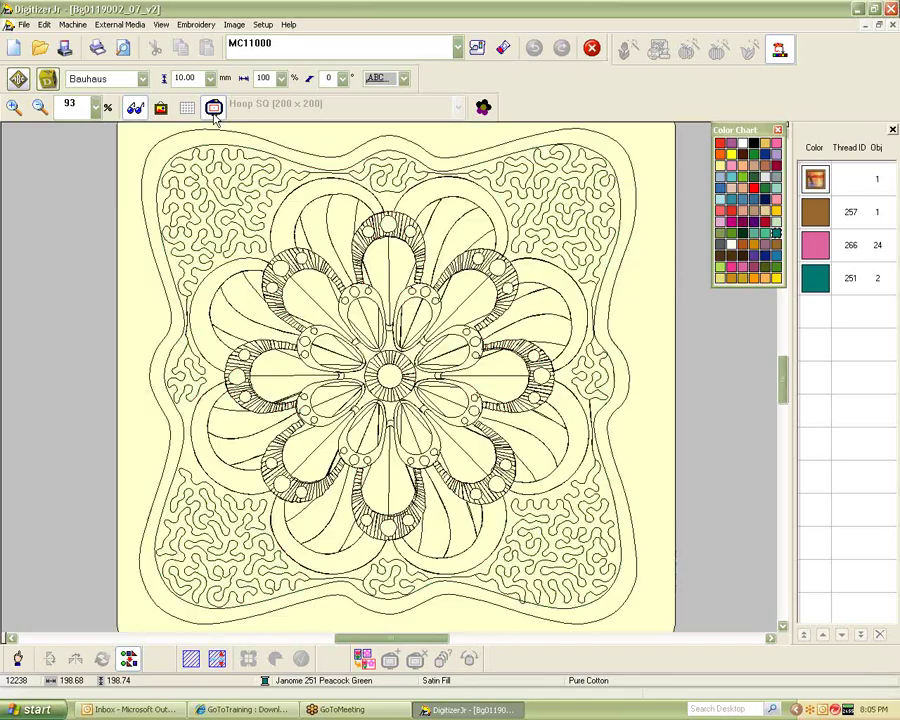
{"action": "left_click", "coordinate": [213, 108]}
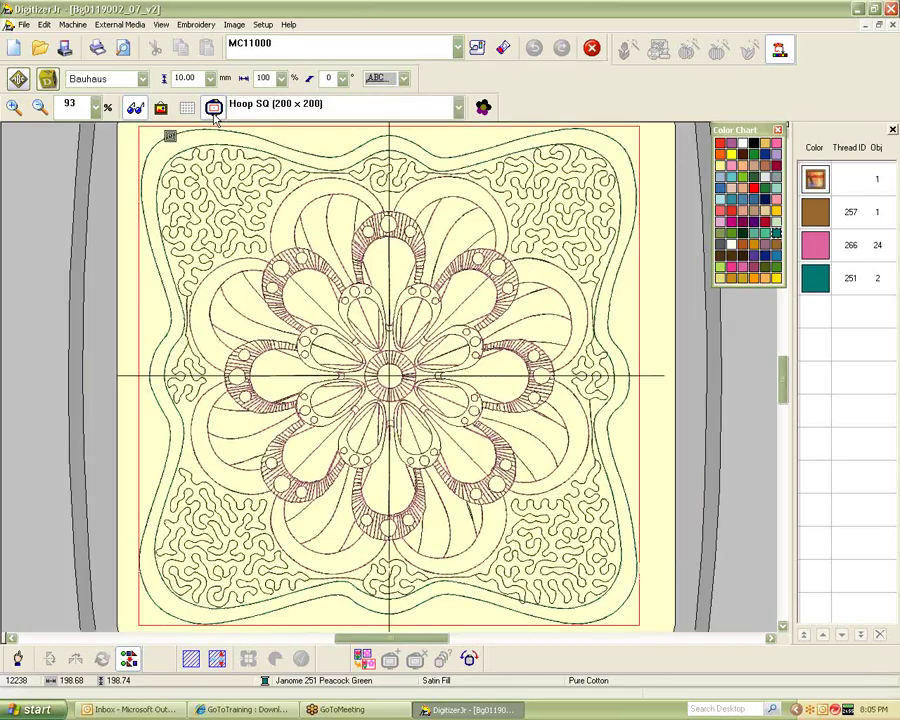
{"action": "scroll", "coordinate": [167, 243], "scroll_direction": "up", "scroll_amount": 1}
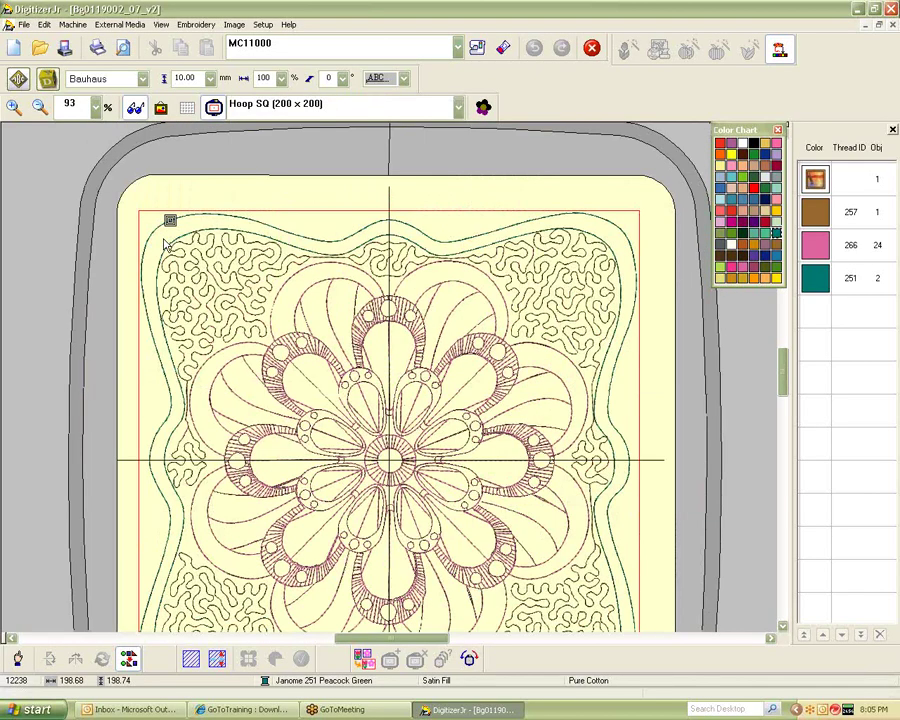
{"action": "scroll", "coordinate": [164, 242], "scroll_direction": "down", "scroll_amount": 1}
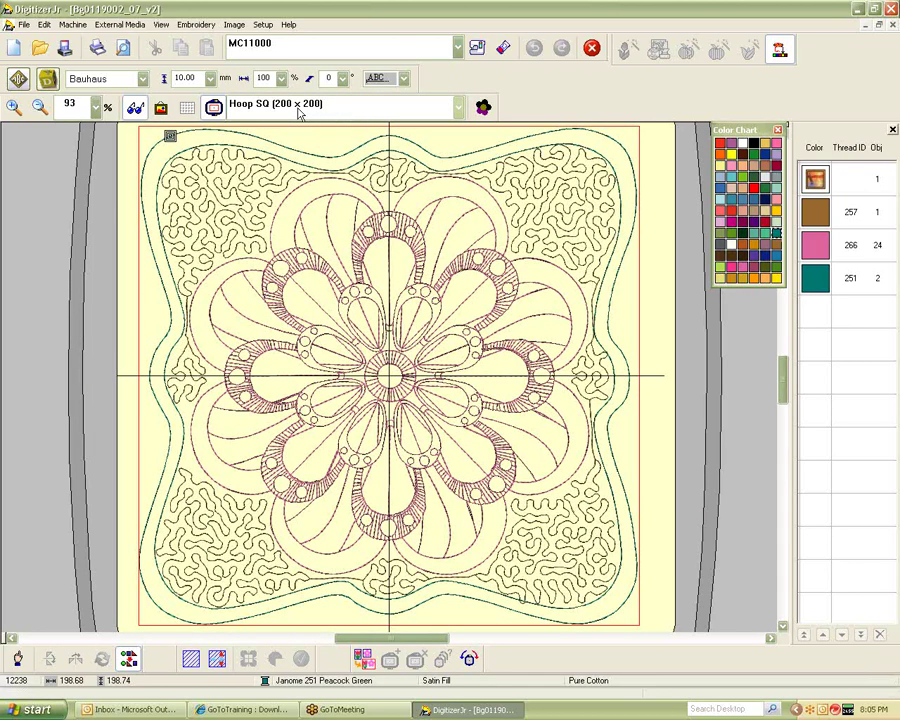
Browse to the Elna Monthly Designs folder within Designs and Purchased on the D: drive and preview the fish01 design
{"action": "left_click", "coordinate": [21, 24]}
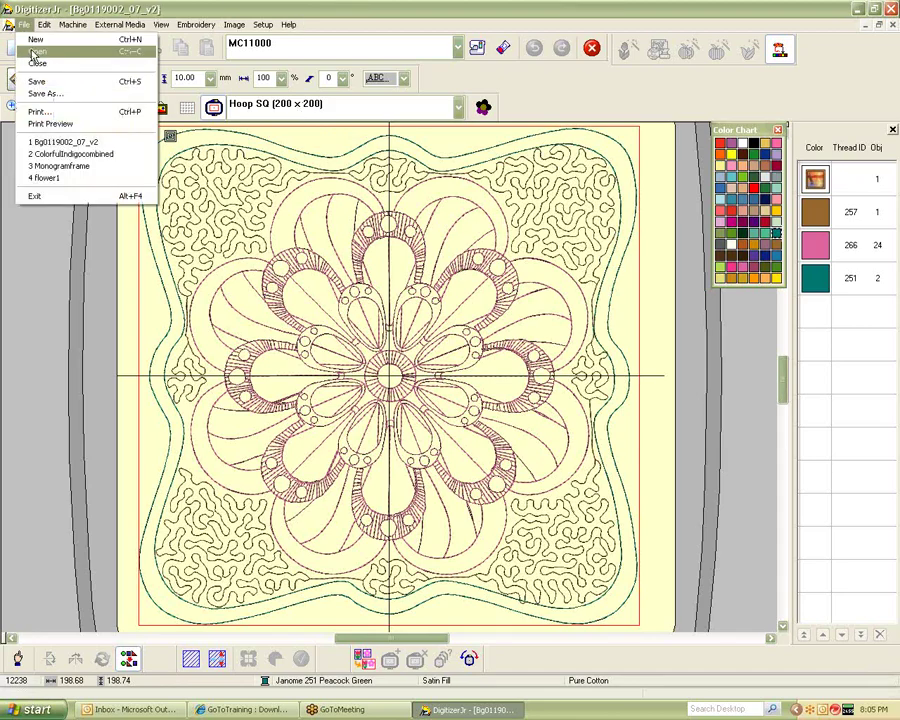
{"action": "left_click", "coordinate": [26, 50]}
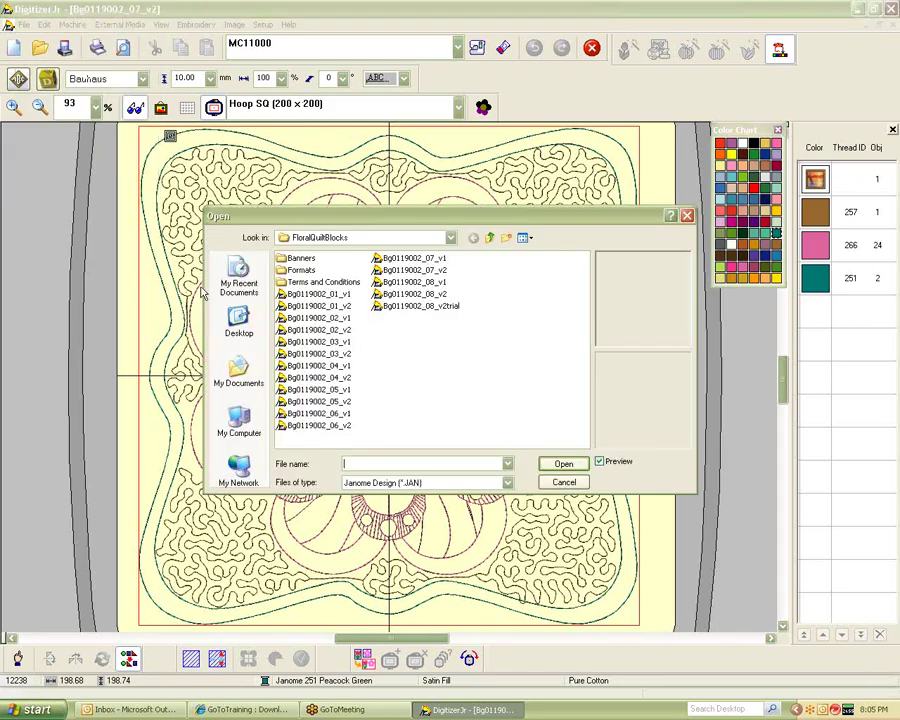
{"action": "left_click", "coordinate": [450, 240]}
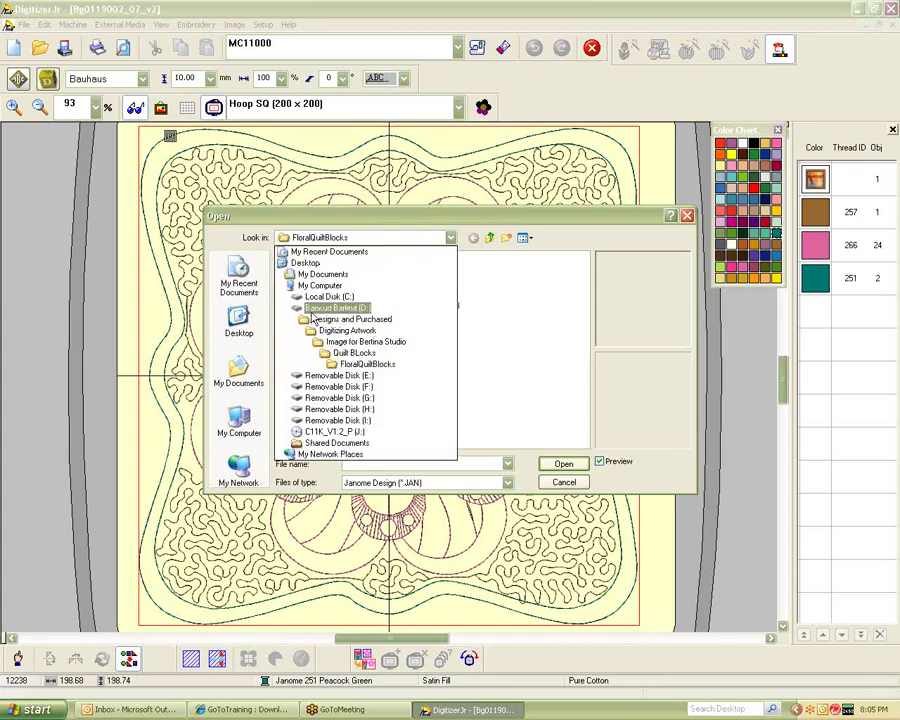
{"action": "left_click", "coordinate": [311, 310]}
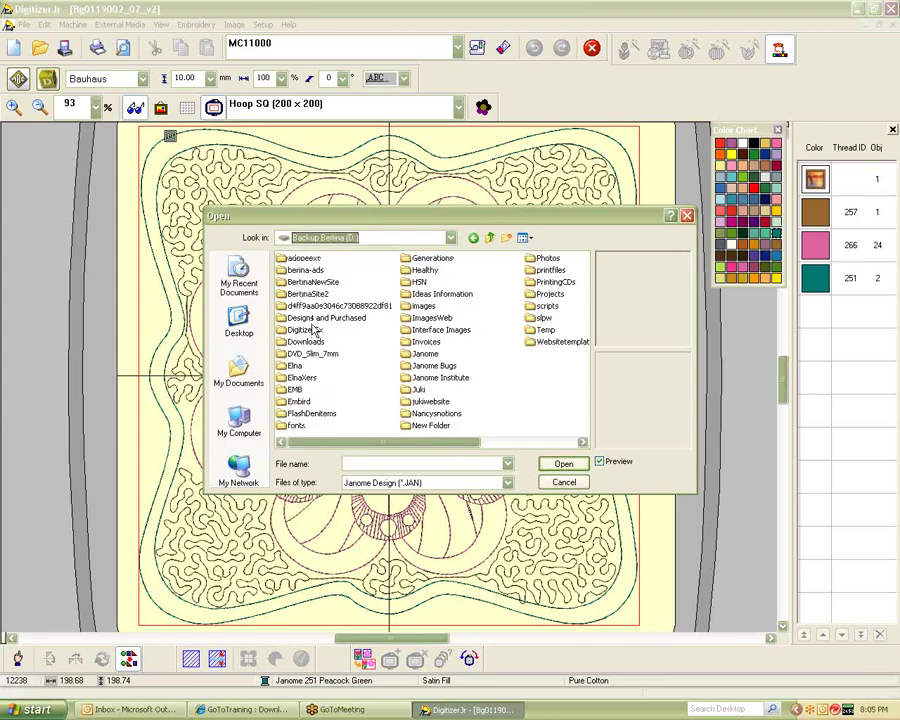
{"action": "double_click", "coordinate": [318, 318]}
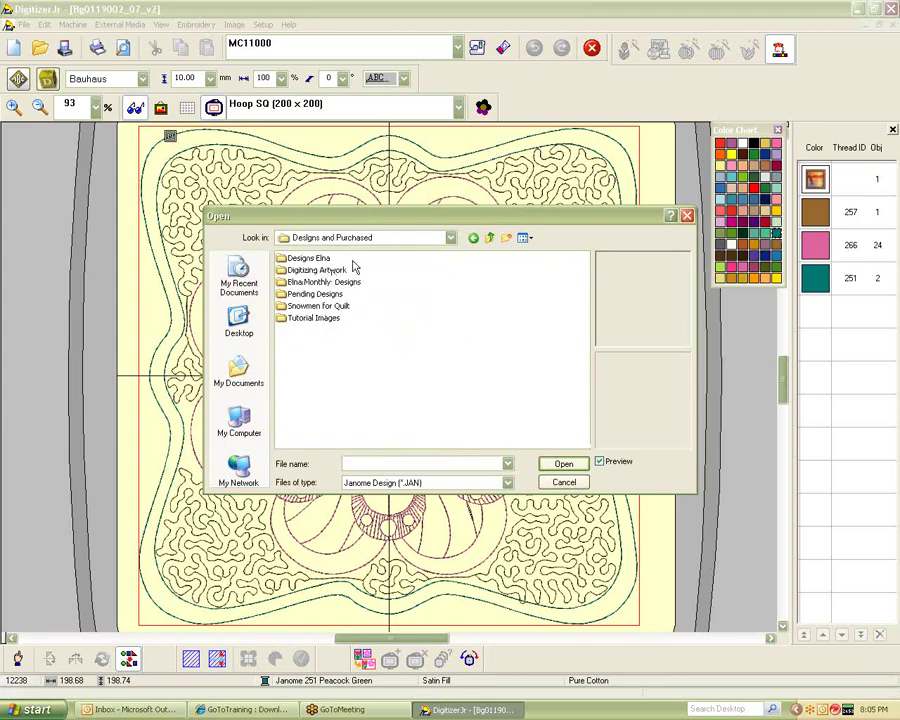
{"action": "double_click", "coordinate": [305, 282]}
{"action": "left_click", "coordinate": [296, 262]}
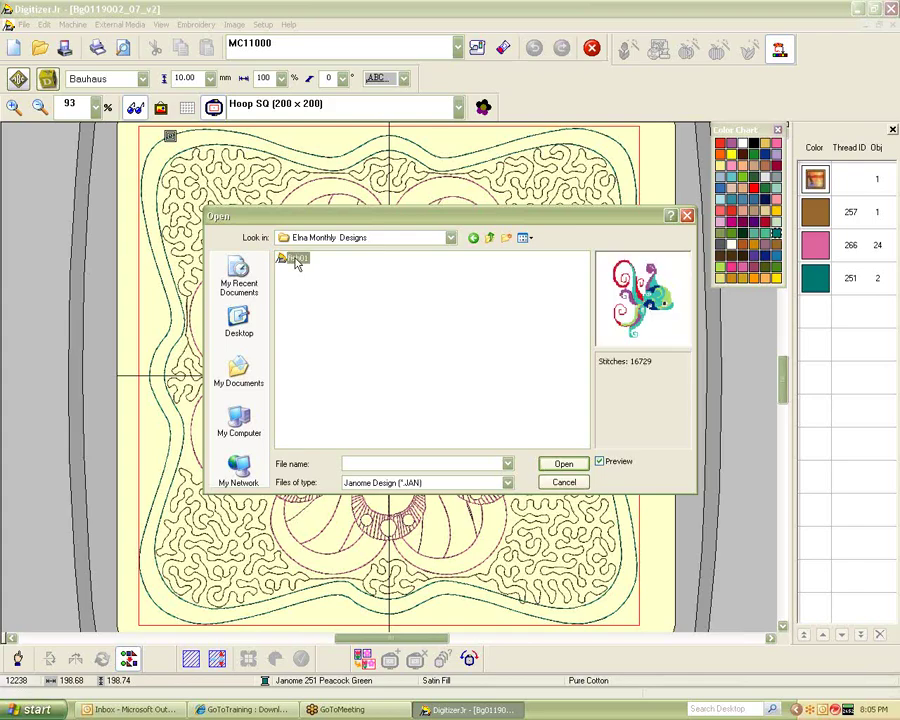
{"action": "left_click", "coordinate": [563, 465]}
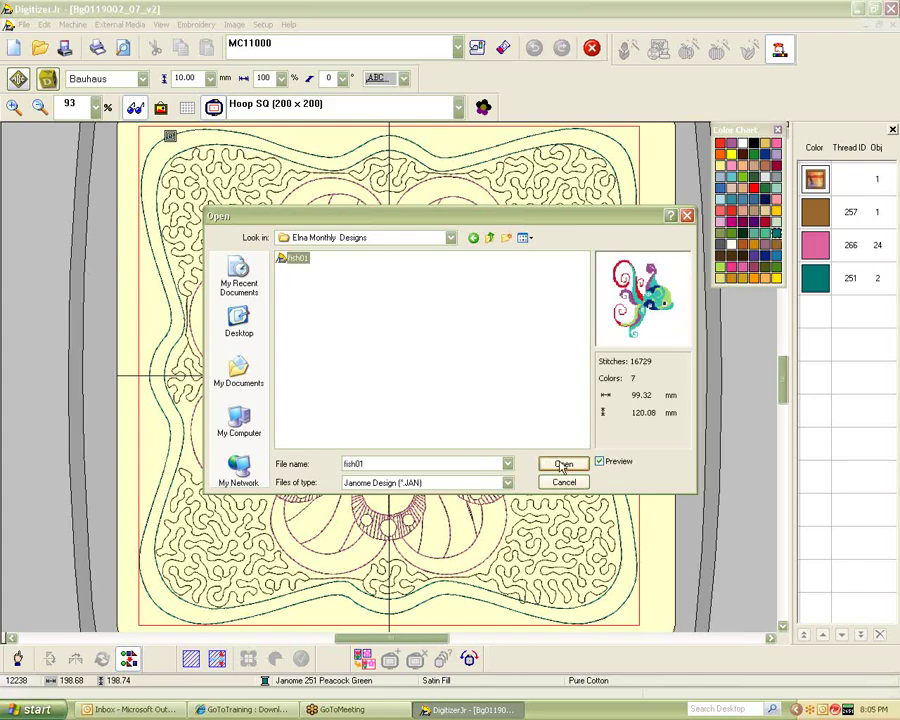
Switch the file type to Janome/Elna/Kenmore (*.JEF) and open the ElnaNovDesignBorder gingerbread design
{"action": "left_click", "coordinate": [507, 483]}
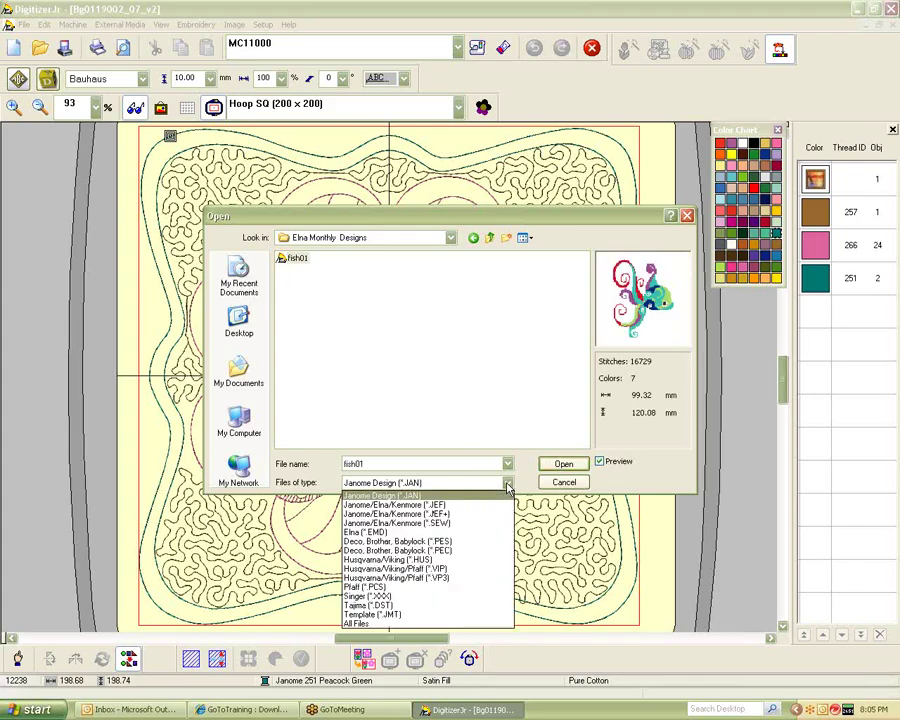
{"action": "left_click", "coordinate": [437, 513]}
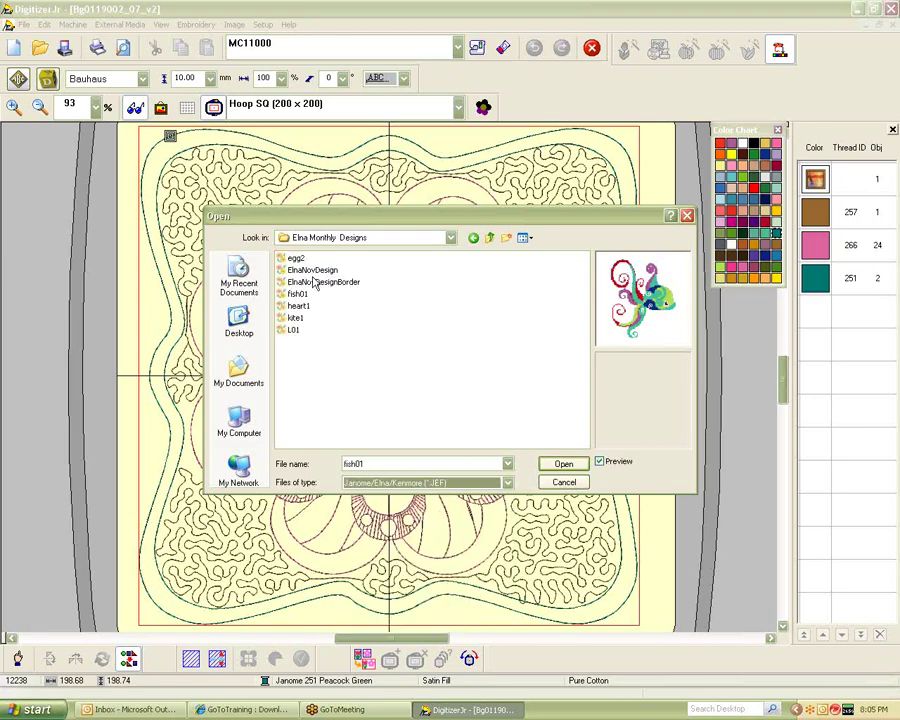
{"action": "left_click", "coordinate": [322, 282]}
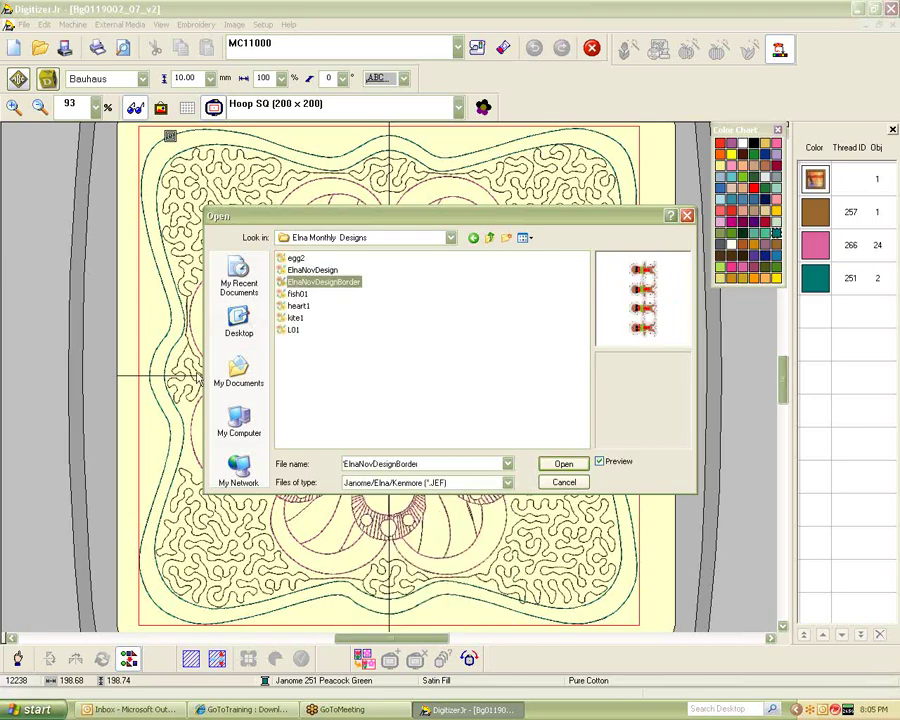
{"action": "left_click", "coordinate": [548, 464]}
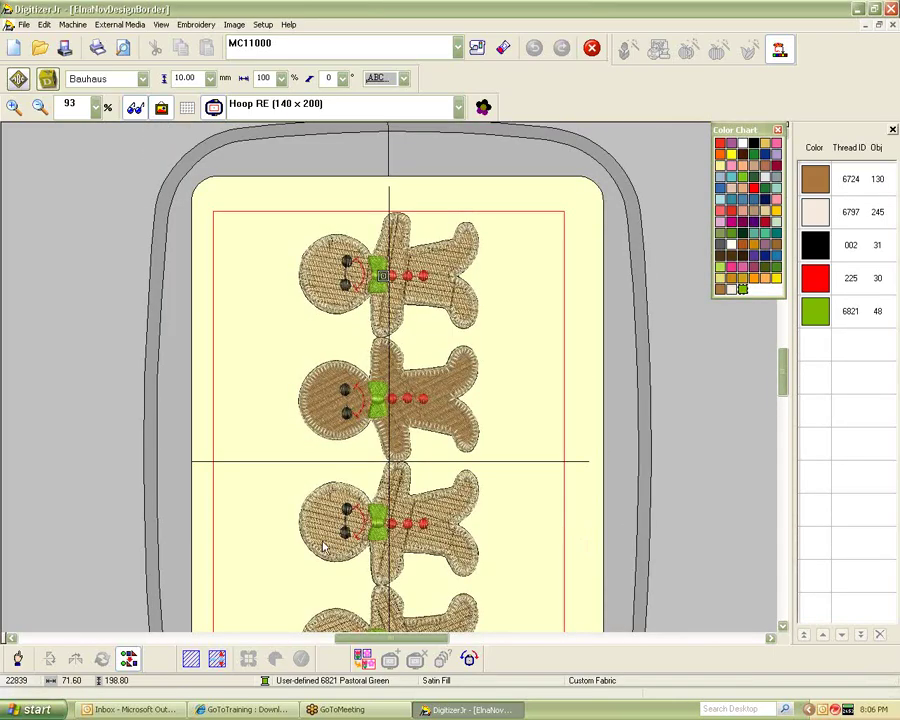
{"action": "scroll", "coordinate": [321, 538], "scroll_direction": "down", "scroll_amount": 1}
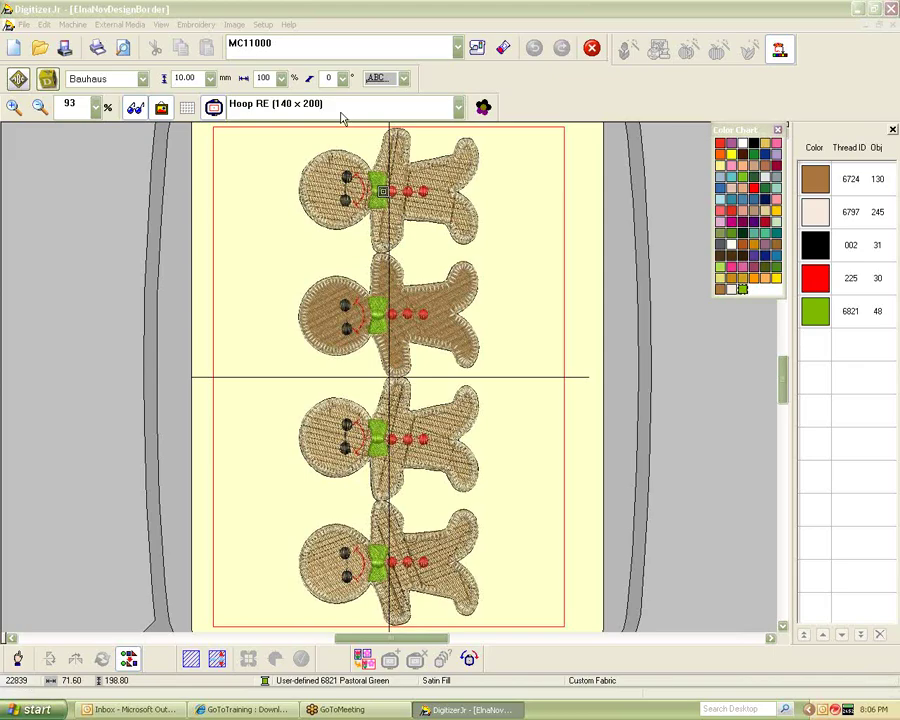
Look up the software's version information in the About window and close it
{"action": "left_click", "coordinate": [264, 25]}
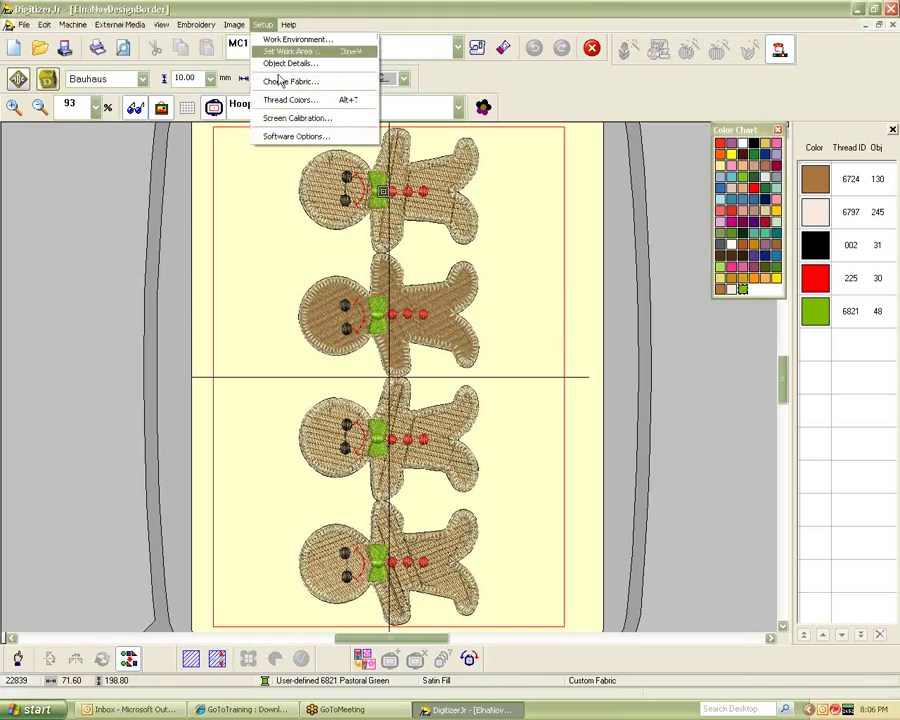
{"action": "mouse_move", "coordinate": [289, 24]}
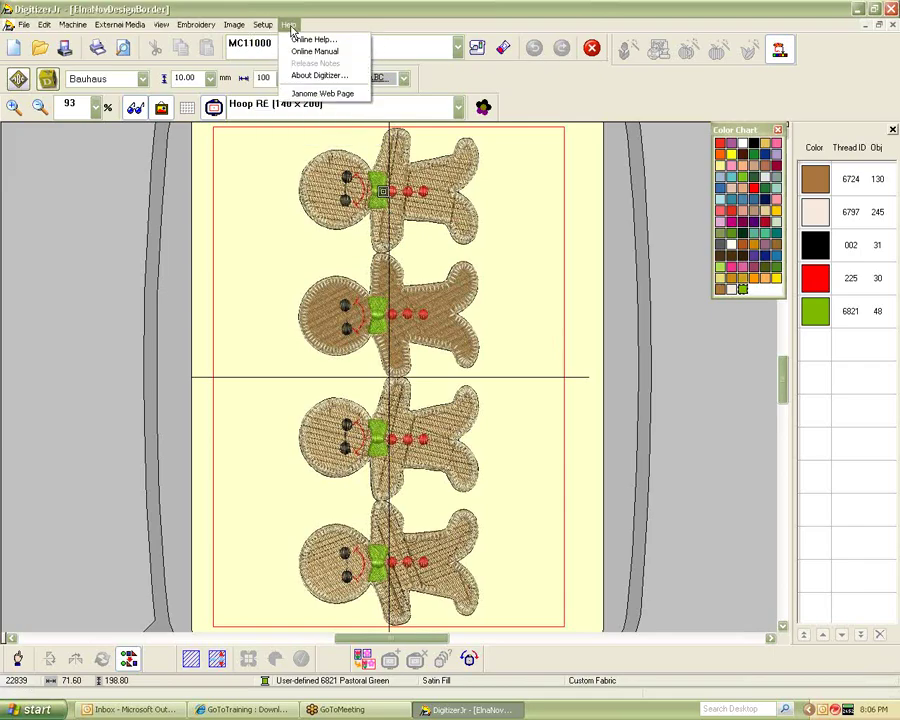
{"action": "left_click", "coordinate": [300, 76]}
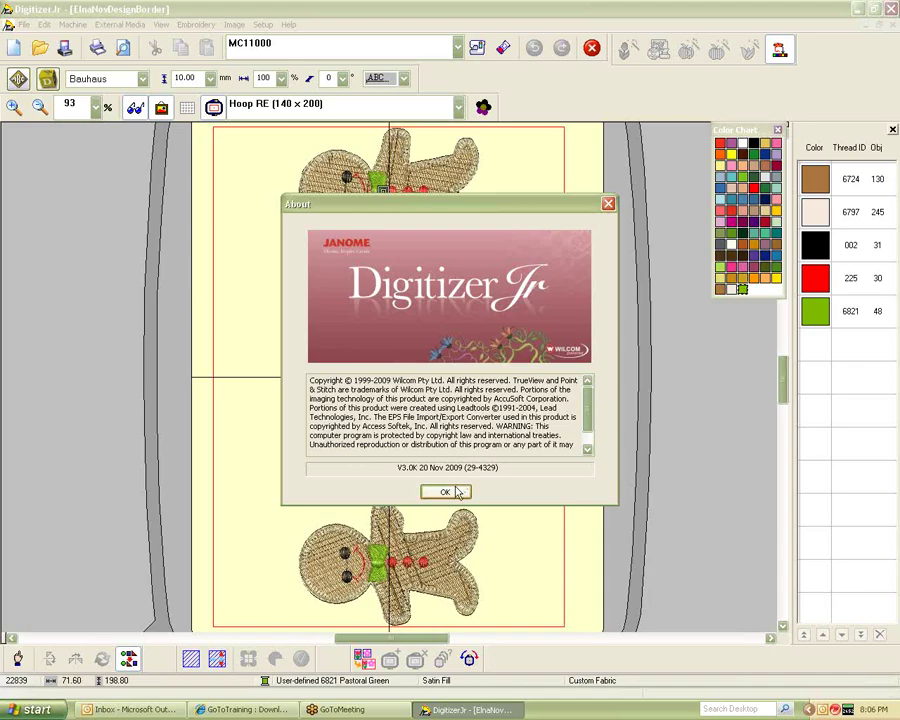
{"action": "left_click", "coordinate": [452, 491]}
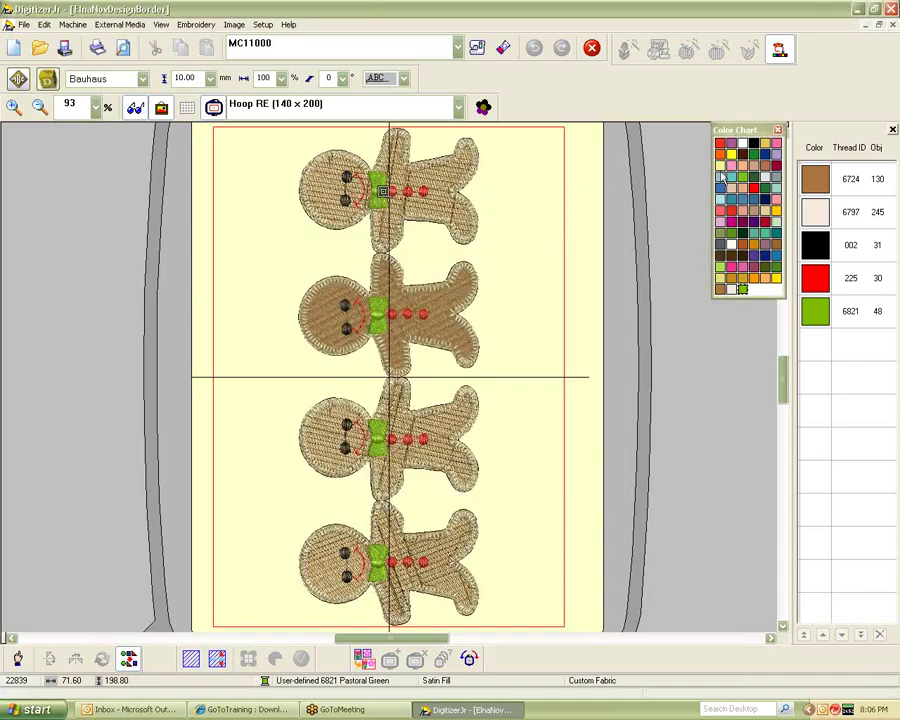
Move the Color Chart closer to the gingerbread design and recolor the bodies, trying Janome 262 Blue Ink before choosing Janome 254 Hazel
{"action": "left_click", "coordinate": [724, 195]}
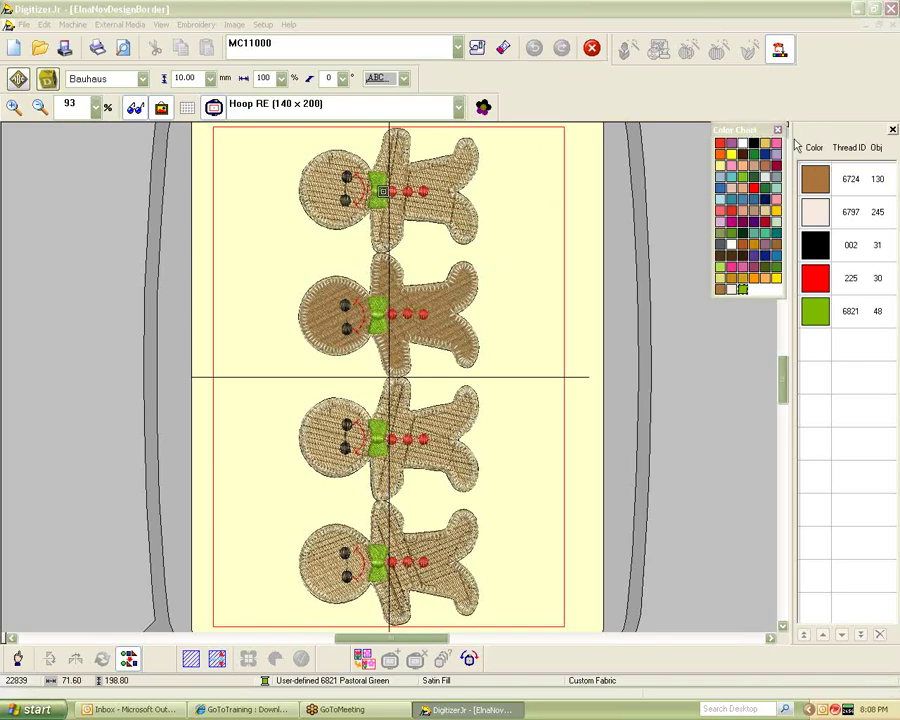
{"action": "left_click_drag", "start_coordinate": [786, 131], "coordinate": [671, 131]}
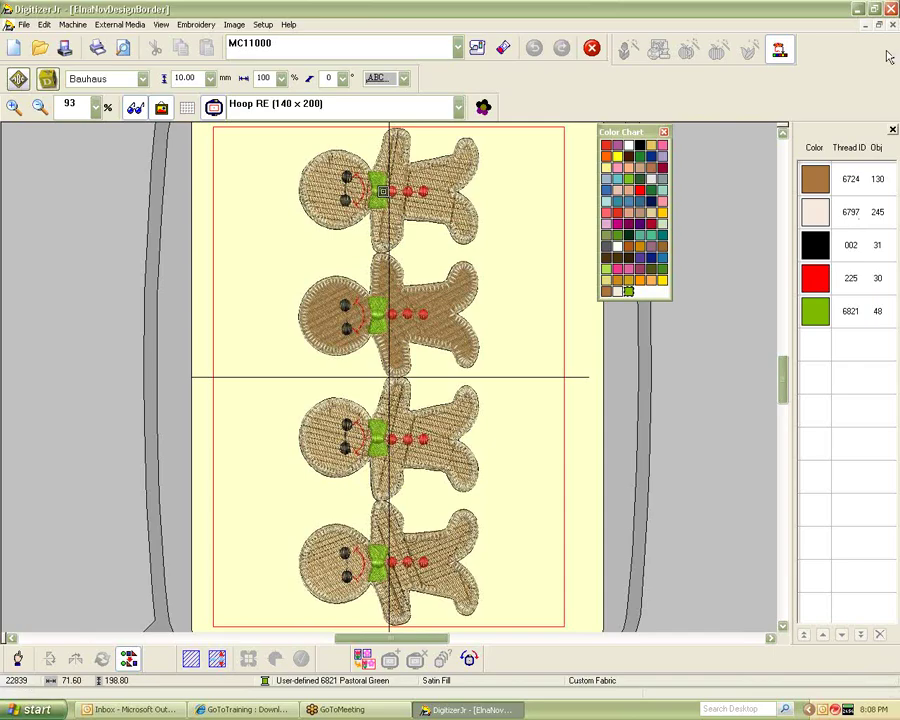
{"action": "left_click", "coordinate": [814, 183]}
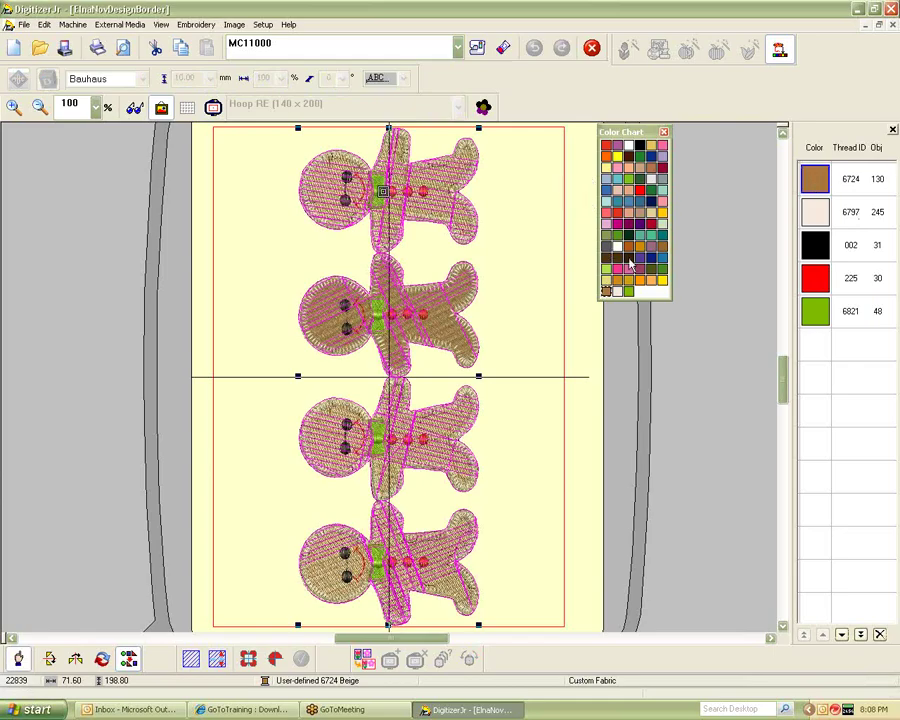
{"action": "left_click", "coordinate": [651, 258]}
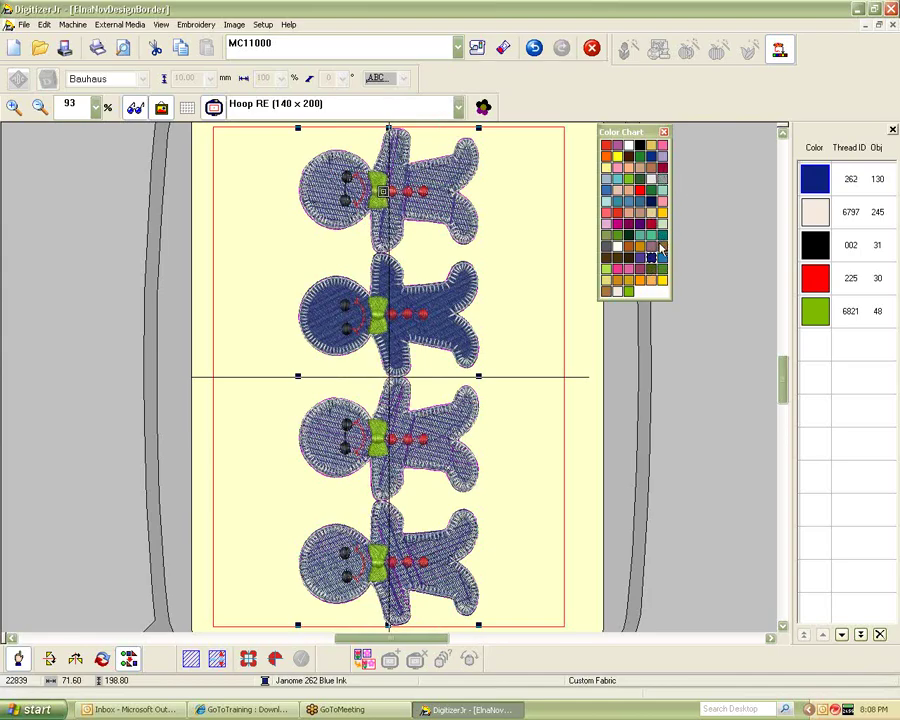
{"action": "left_click", "coordinate": [628, 247]}
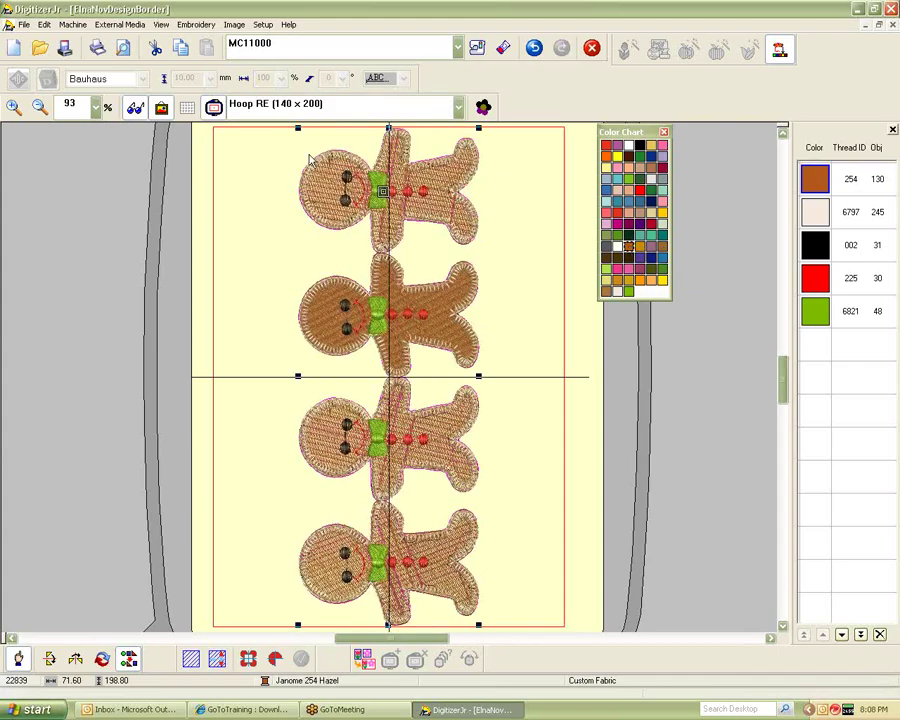
Turn off the Visualizer and deselect the gingerbread bodies
{"action": "left_click", "coordinate": [136, 109]}
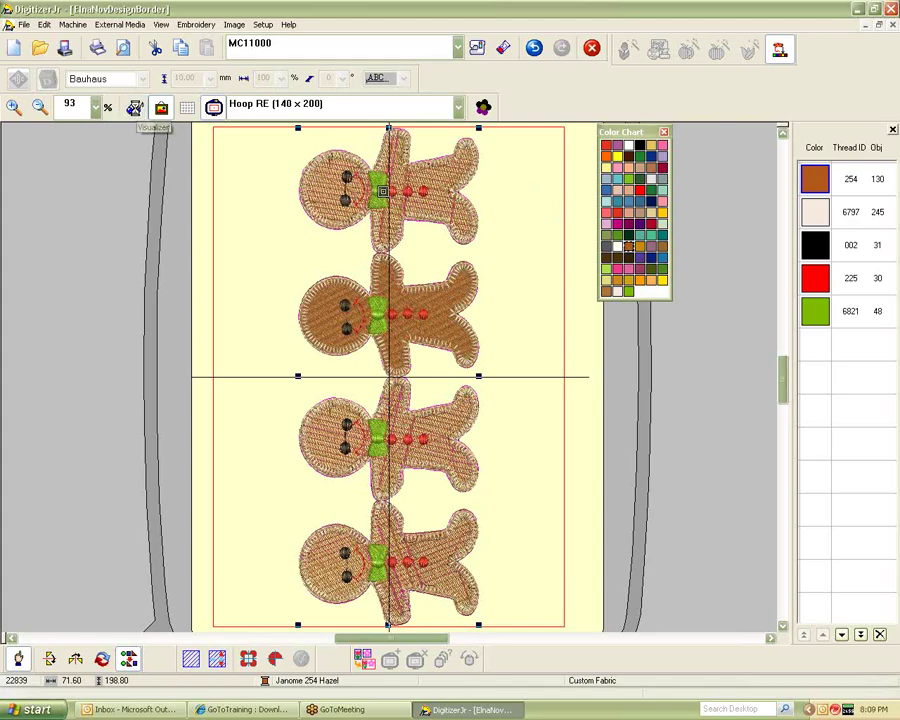
{"action": "left_click", "coordinate": [136, 108]}
{"action": "left_click", "coordinate": [63, 246]}
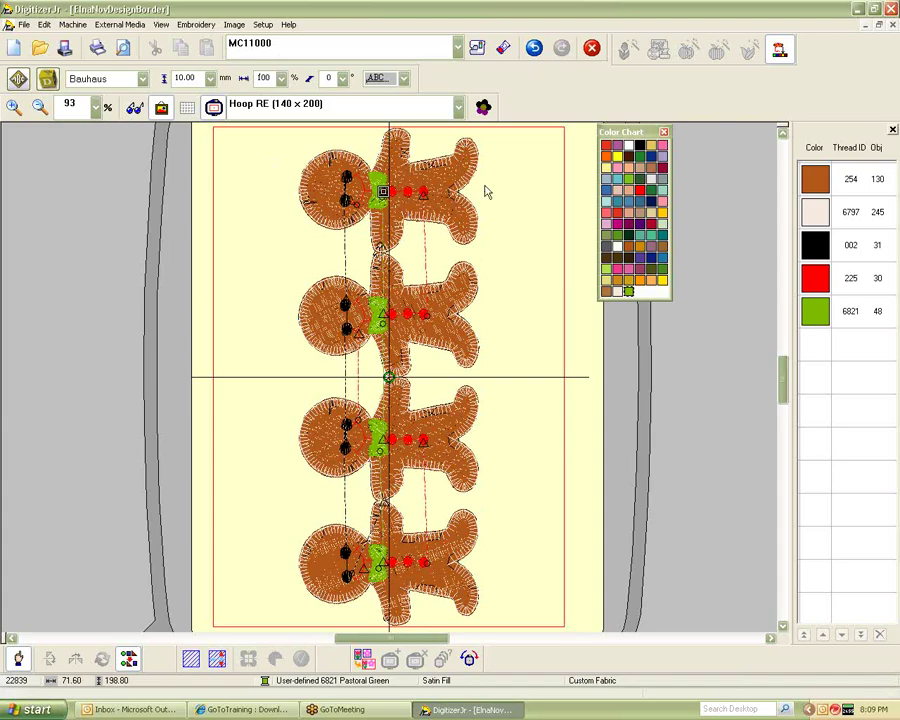
Highlight the objects of each thread color one after another, from brown to green and back to Snow White
{"action": "left_click", "coordinate": [824, 182]}
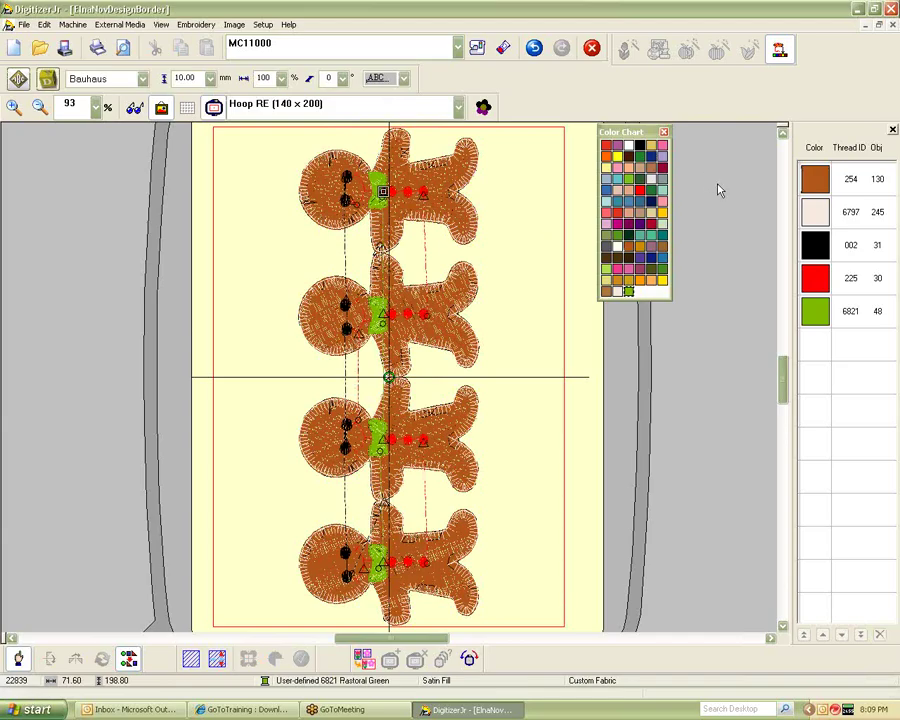
{"action": "left_click", "coordinate": [815, 211]}
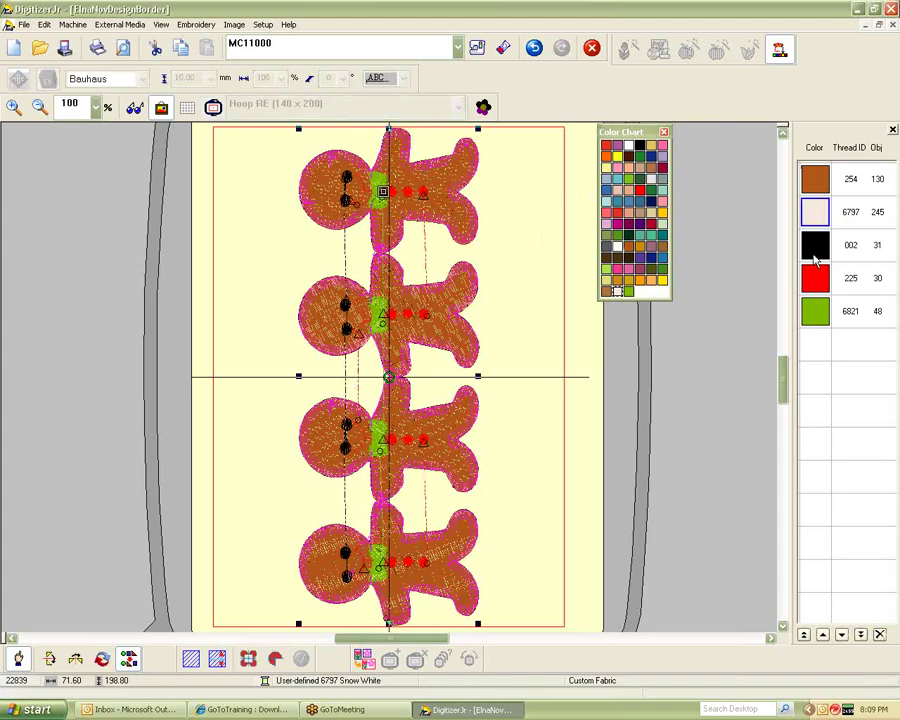
{"action": "left_click", "coordinate": [815, 244]}
{"action": "left_click", "coordinate": [815, 277]}
{"action": "left_click", "coordinate": [815, 310]}
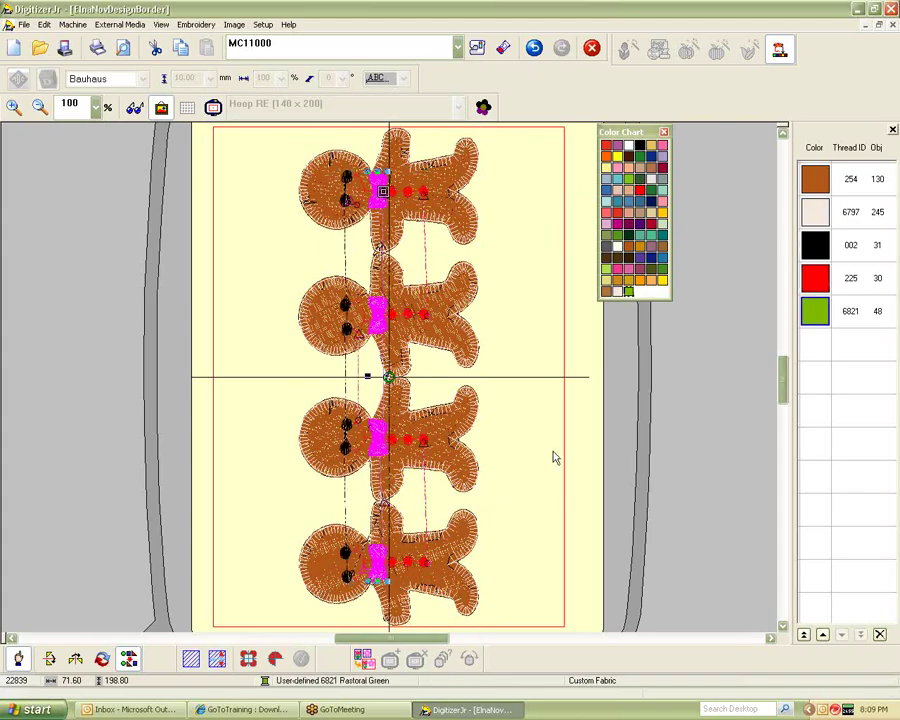
{"action": "left_click", "coordinate": [820, 280]}
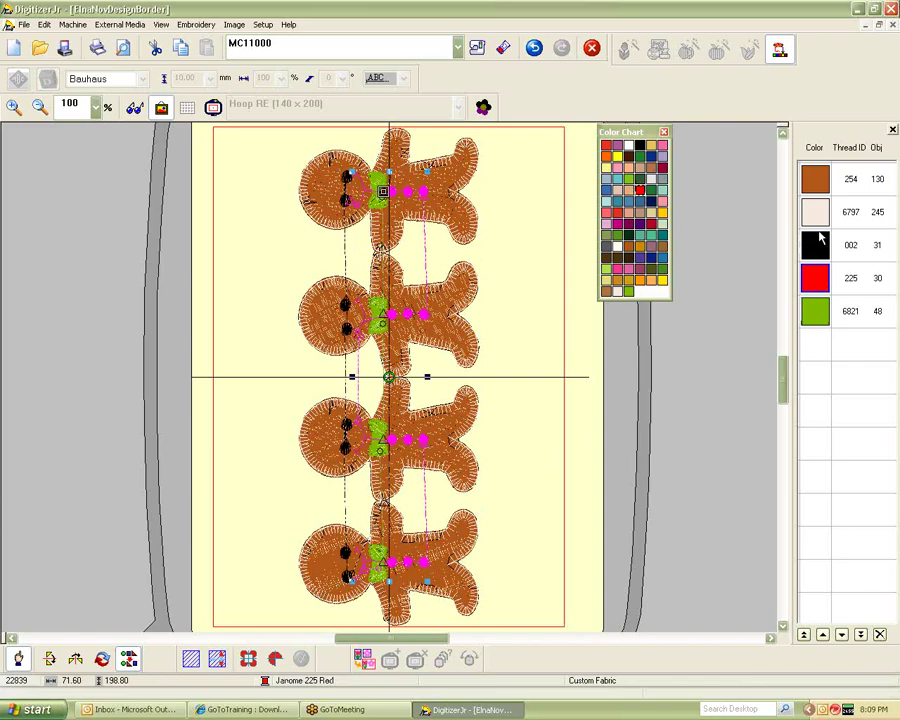
{"action": "left_click", "coordinate": [815, 244]}
{"action": "left_click", "coordinate": [815, 211]}
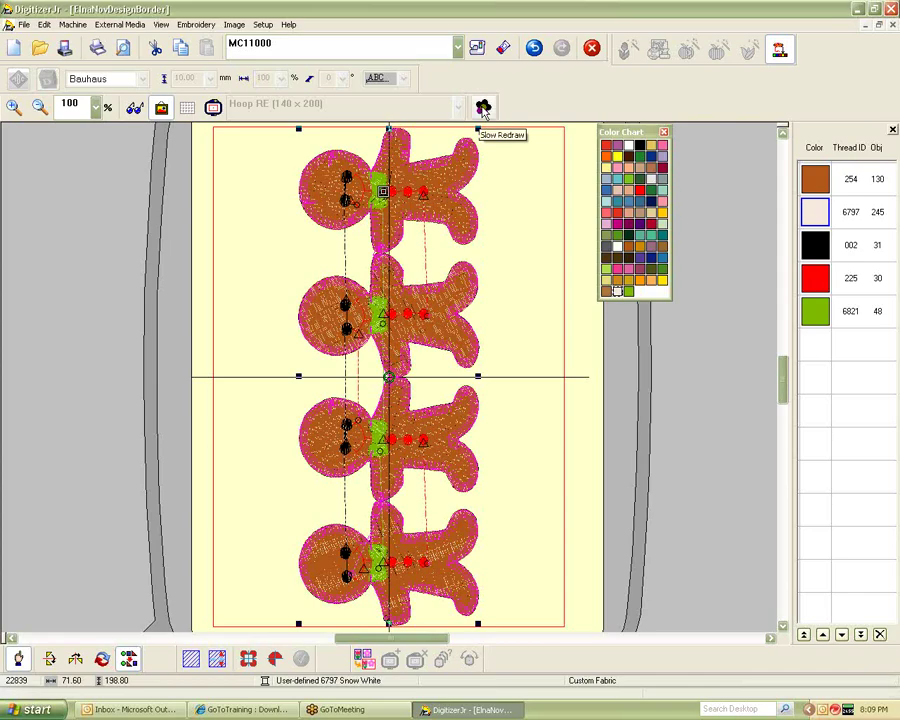
Open Slow Redraw, shift its window away from the thread color list, and play the stitching sequence from stitch 1
{"action": "left_click", "coordinate": [483, 107]}
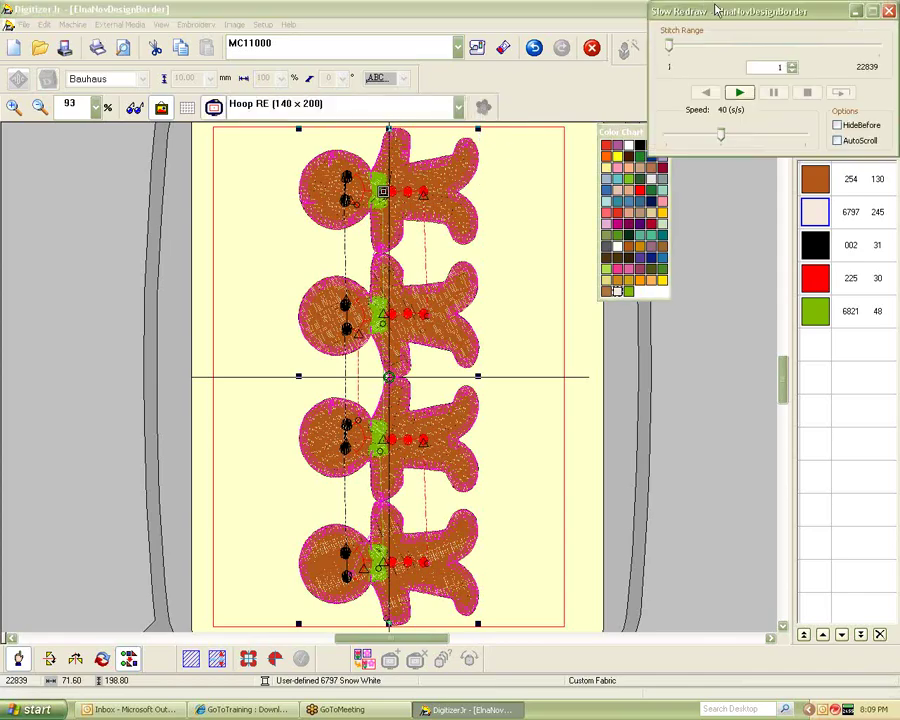
{"action": "left_click_drag", "start_coordinate": [797, 11], "coordinate": [727, 7]}
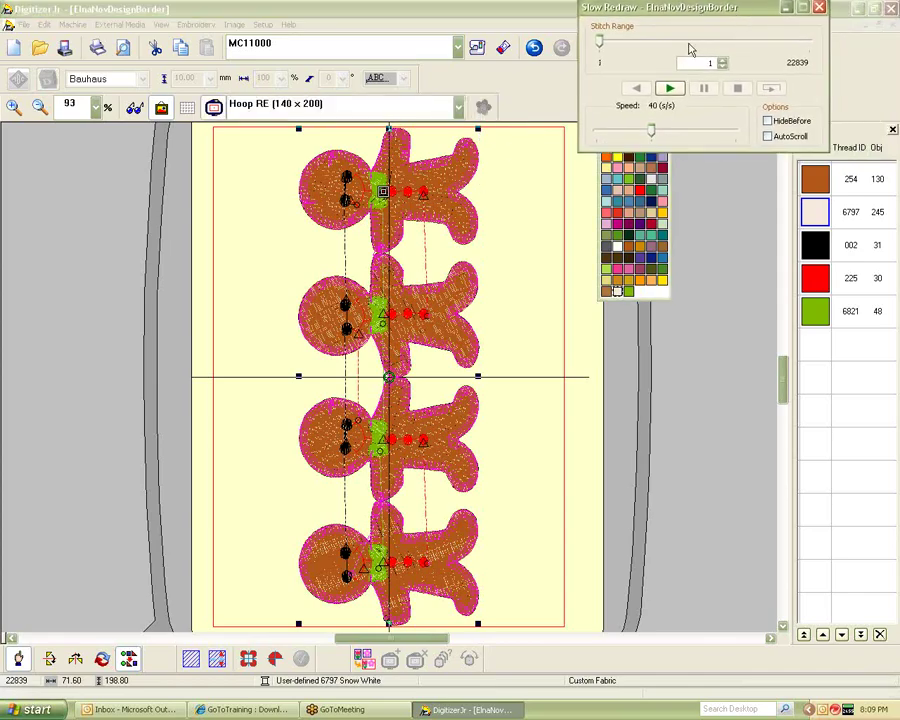
{"action": "mouse_move", "coordinate": [600, 43]}
{"action": "left_mouse_down"}
{"action": "mouse_move", "coordinate": [680, 42]}
{"action": "mouse_move", "coordinate": [594, 50]}
{"action": "left_mouse_up"}
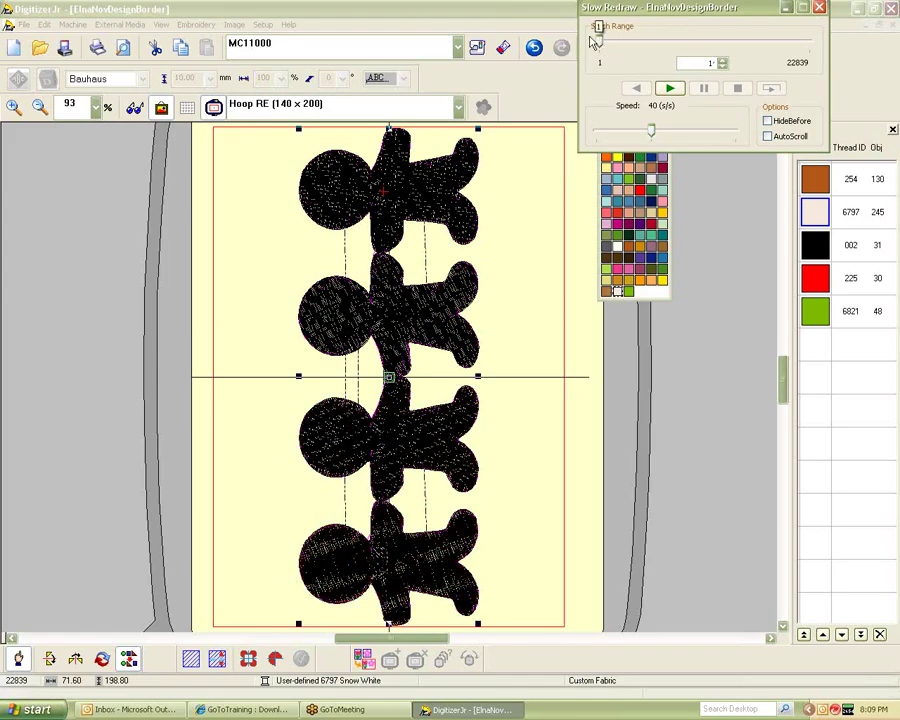
{"action": "left_click", "coordinate": [670, 89]}
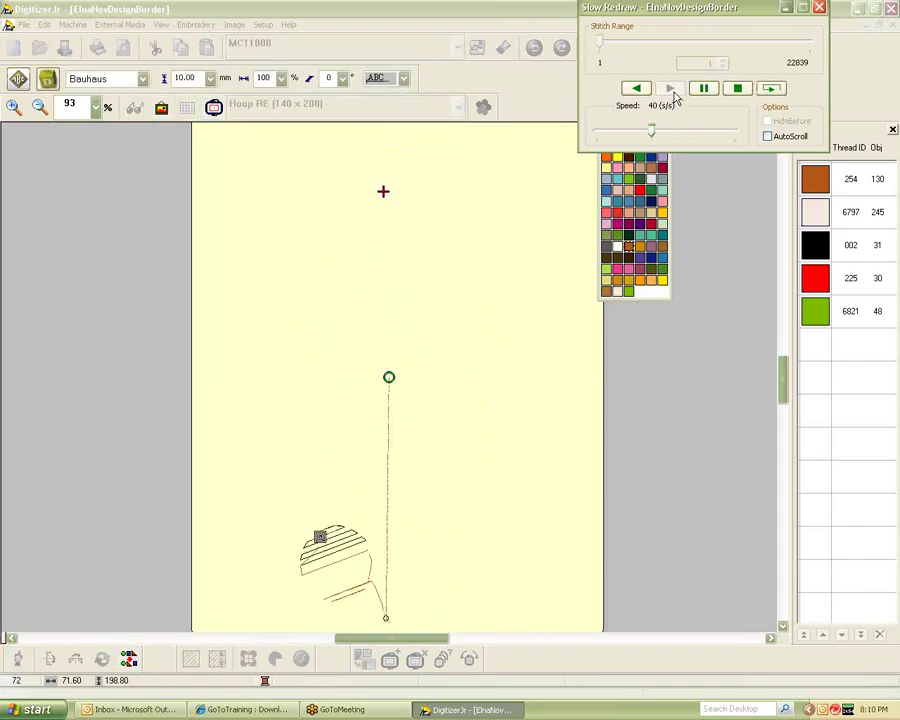
Pause and resume the stitching playback, and reduce the redraw speed to 5 stitches per second
{"action": "left_click", "coordinate": [698, 93]}
{"action": "left_click", "coordinate": [677, 89]}
{"action": "left_click", "coordinate": [736, 90]}
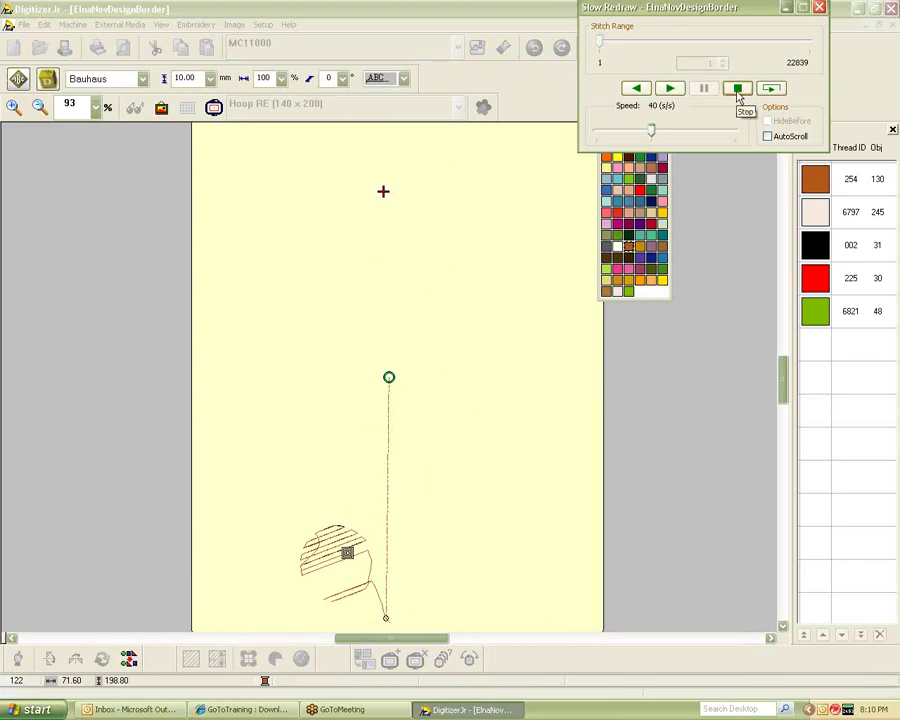
{"action": "left_click", "coordinate": [669, 88]}
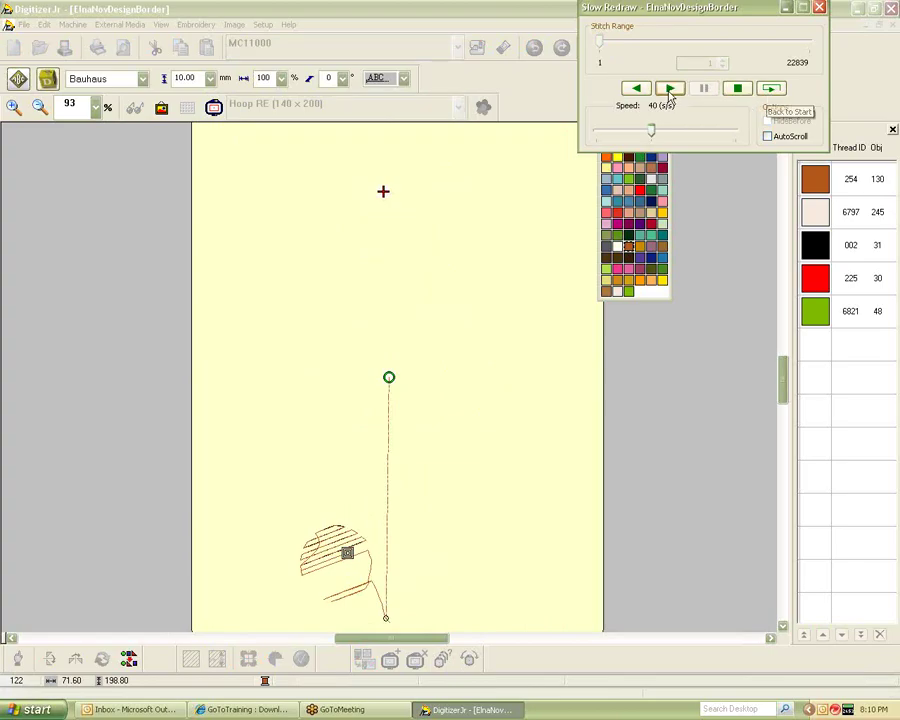
{"action": "left_click_drag", "start_coordinate": [653, 133], "coordinate": [604, 136]}
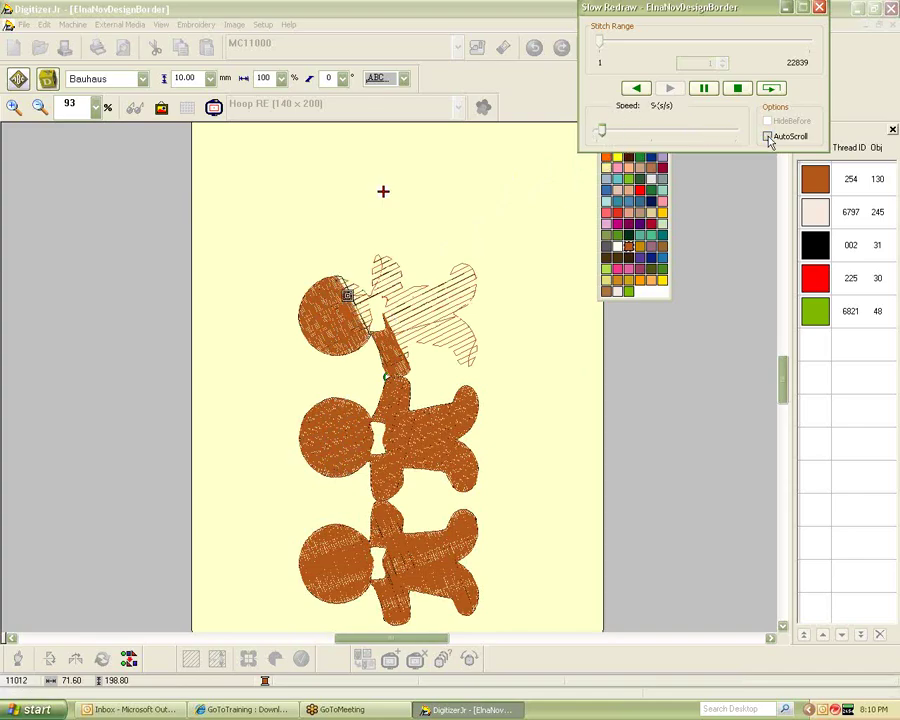
Replay the stitching of the enlarged design with AutoScroll on, raising the redraw speed to 51 stitches per second, and end the playback
{"action": "left_click", "coordinate": [737, 90]}
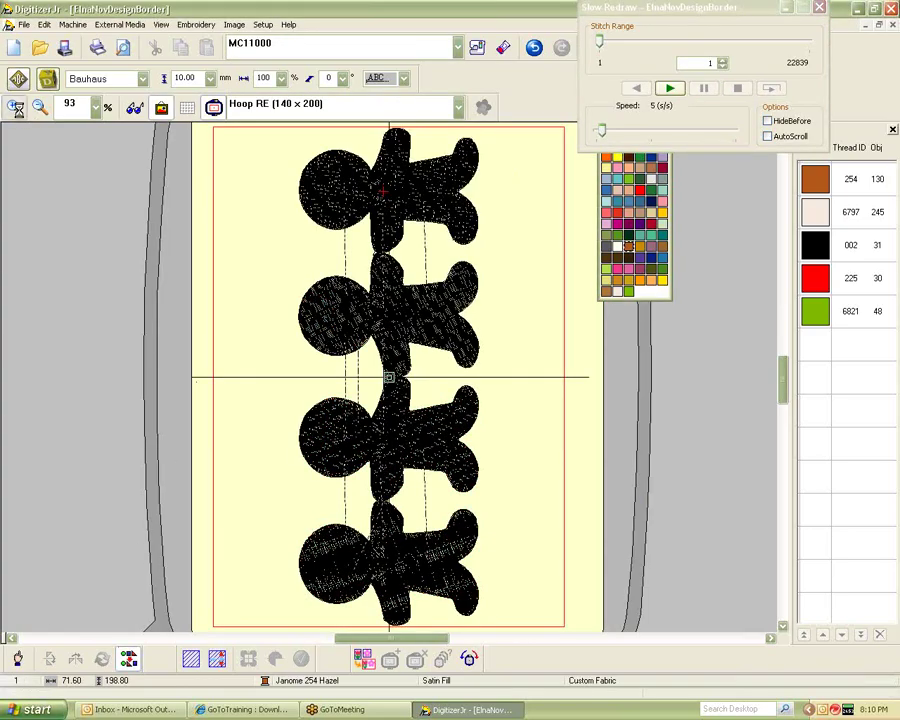
{"action": "left_click", "coordinate": [14, 106]}
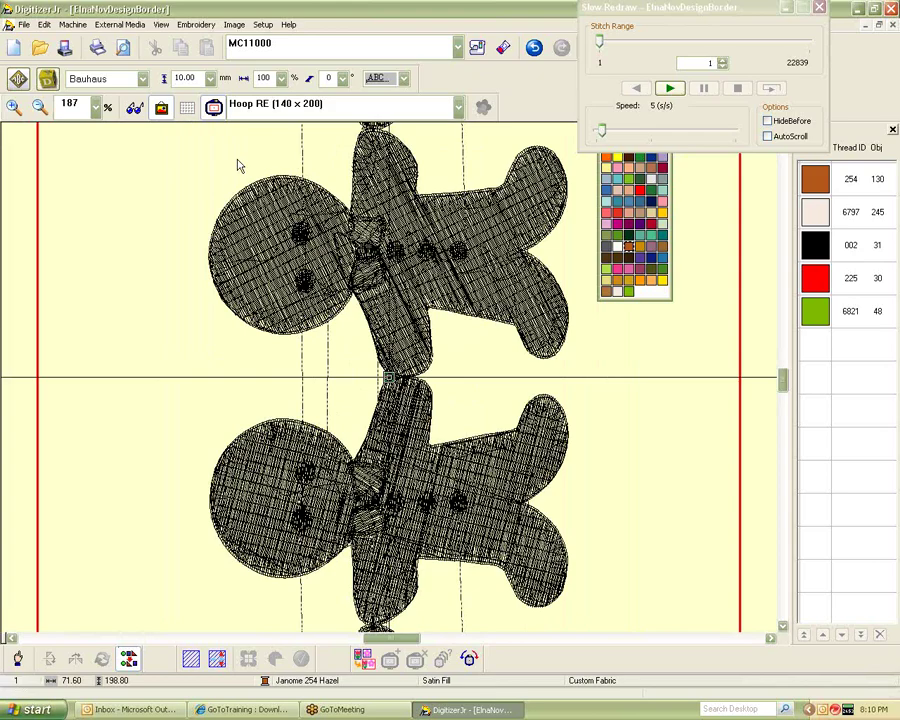
{"action": "left_click", "coordinate": [768, 137]}
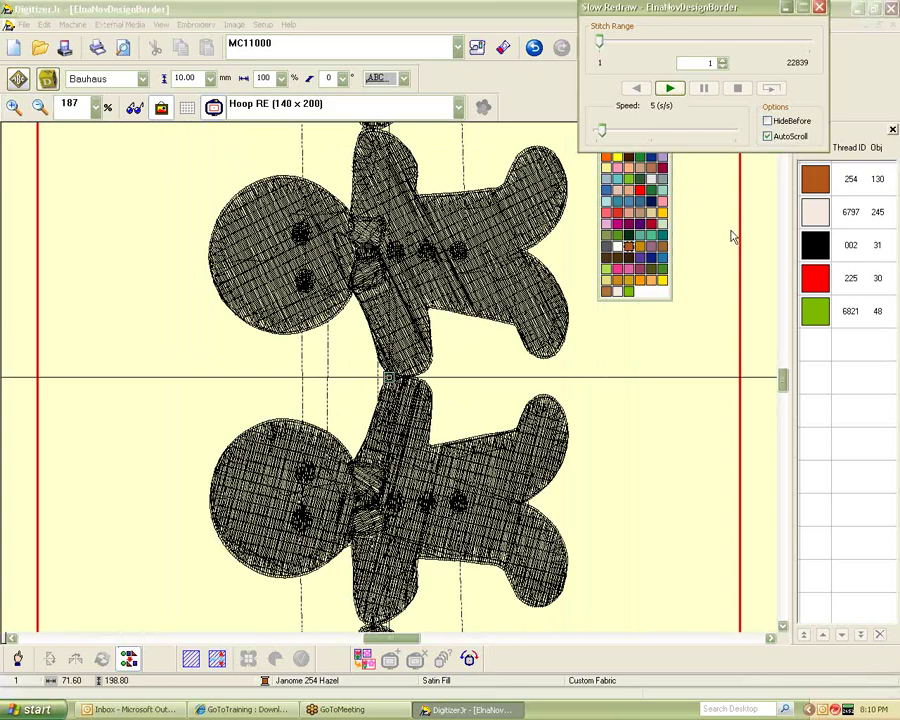
{"action": "left_click", "coordinate": [670, 88]}
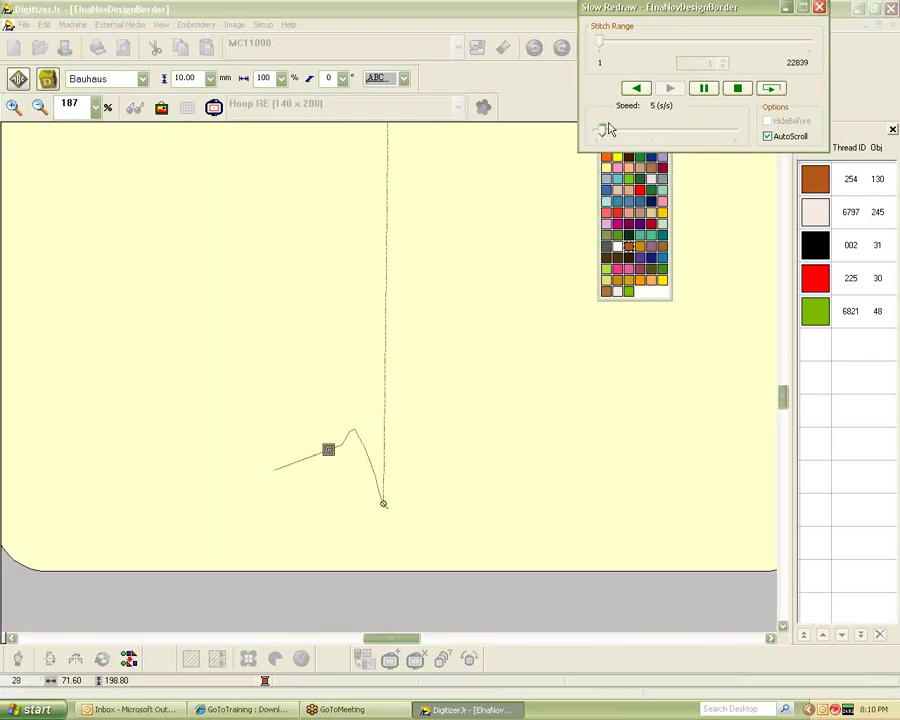
{"action": "left_click_drag", "start_coordinate": [611, 135], "coordinate": [652, 130]}
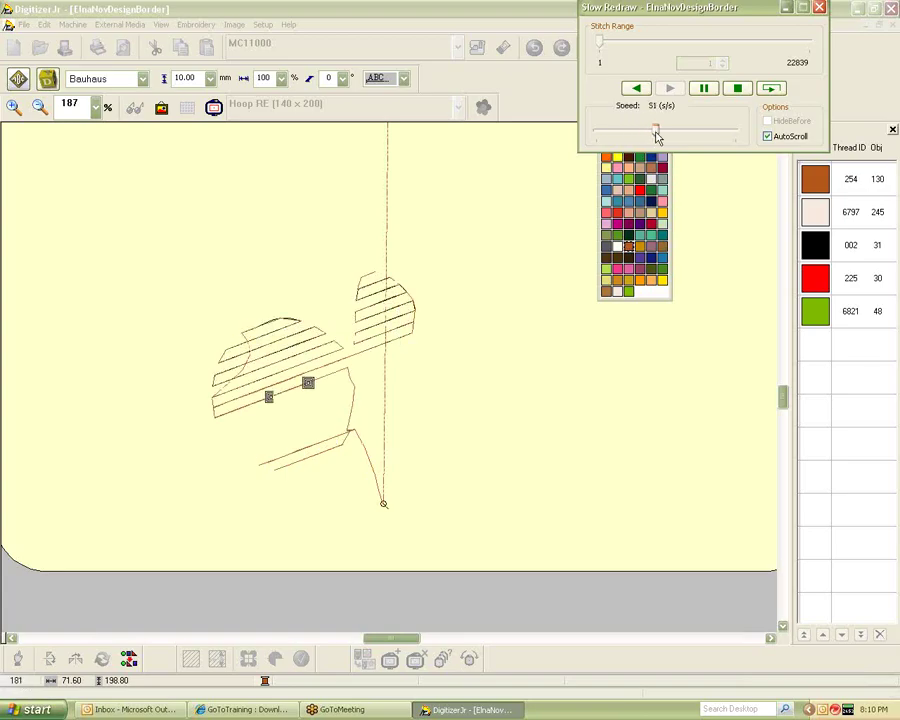
{"action": "left_click", "coordinate": [738, 89]}
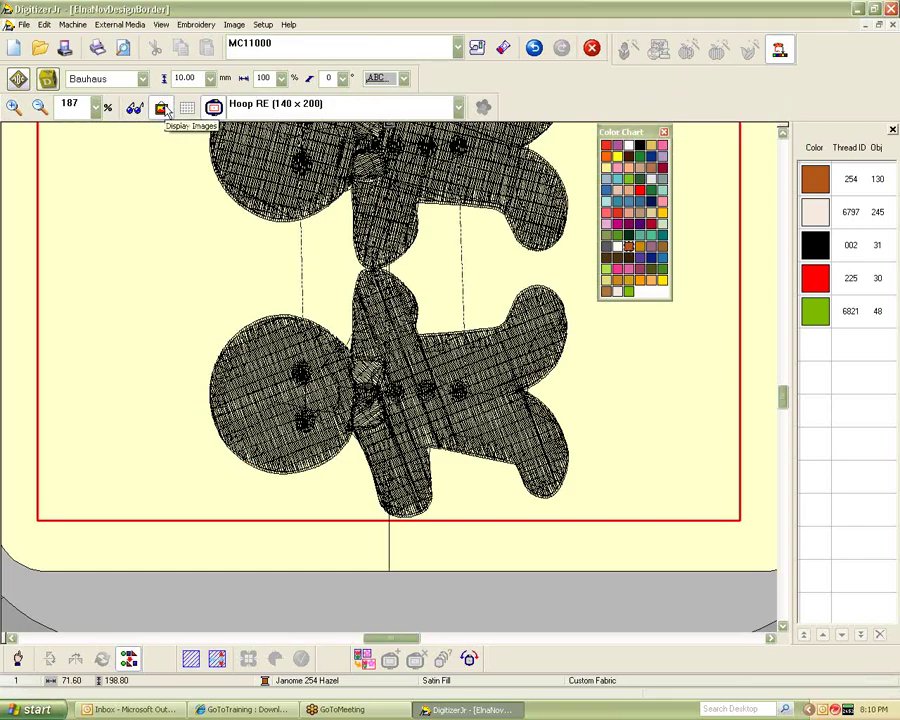
View the whole hoop at 50% zoom, and enlarge the two lower gingerbread men with a zoom box
{"action": "left_click", "coordinate": [95, 106]}
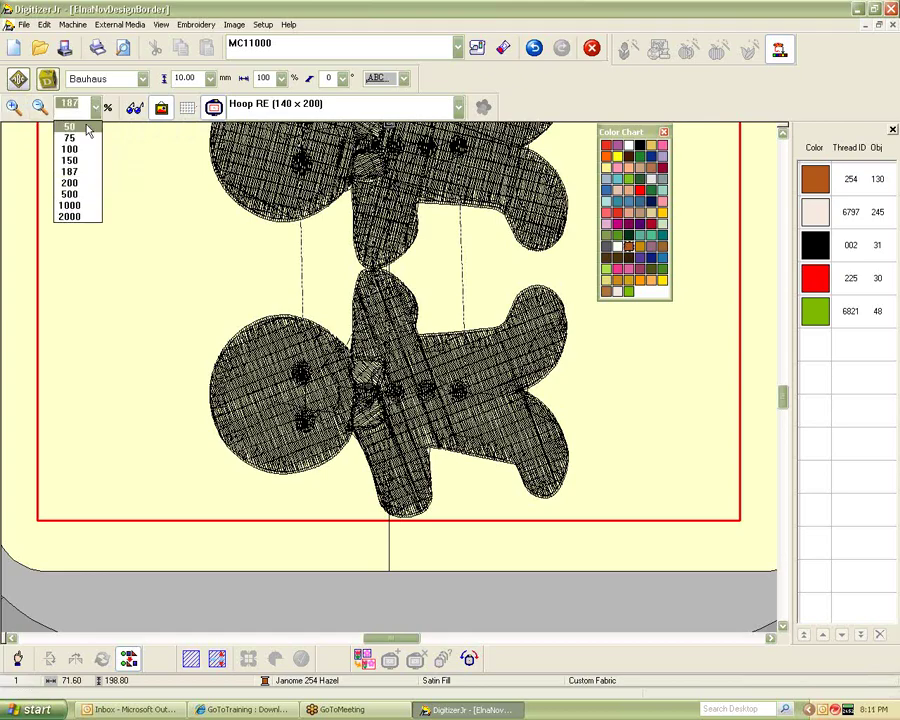
{"action": "left_click", "coordinate": [70, 127]}
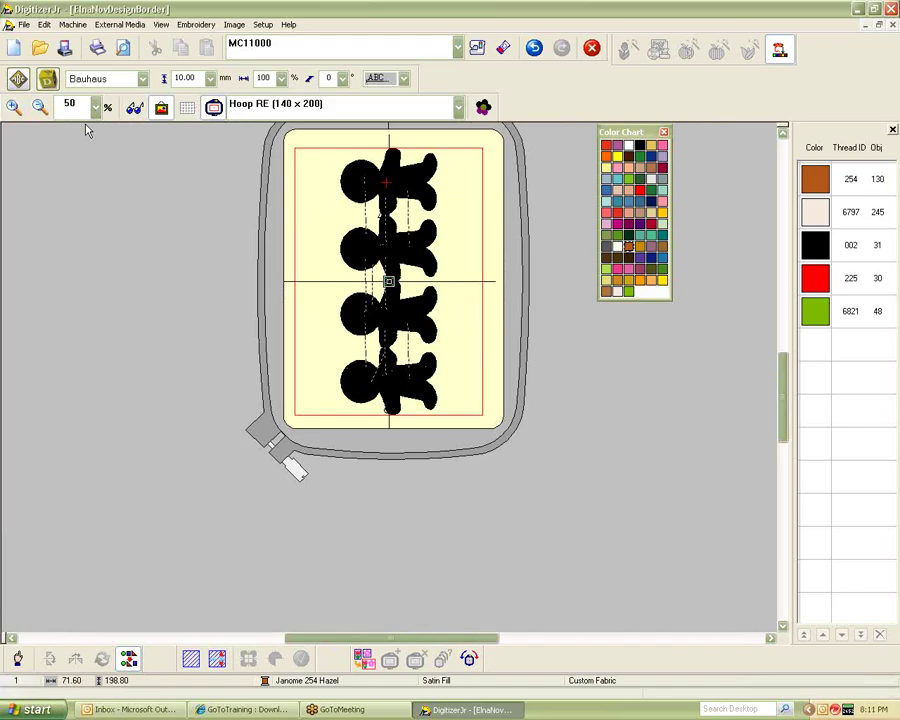
{"action": "left_click", "coordinate": [14, 108]}
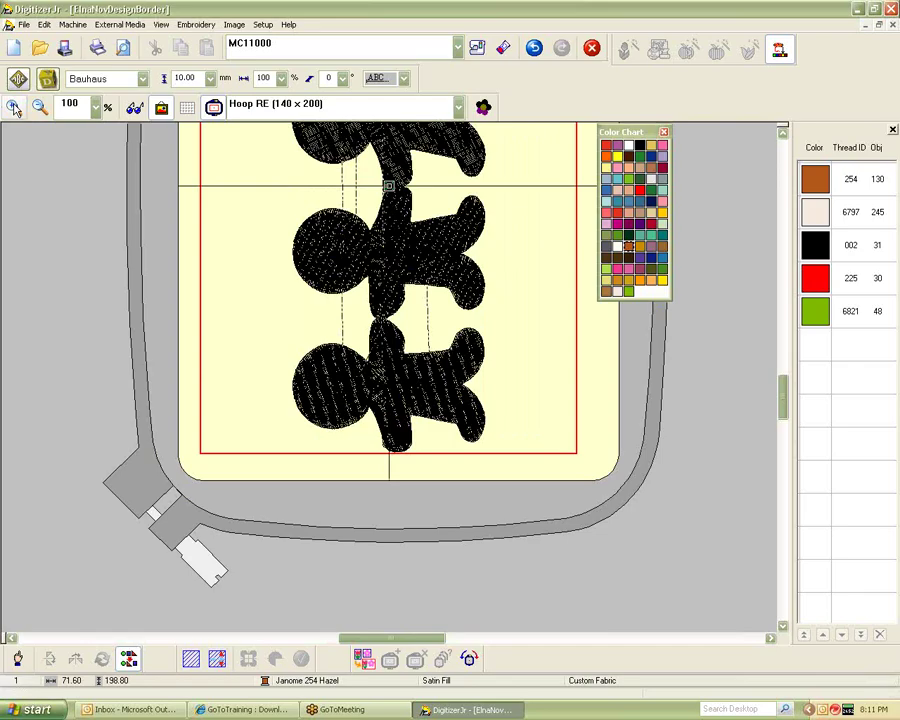
{"action": "left_click", "coordinate": [40, 108]}
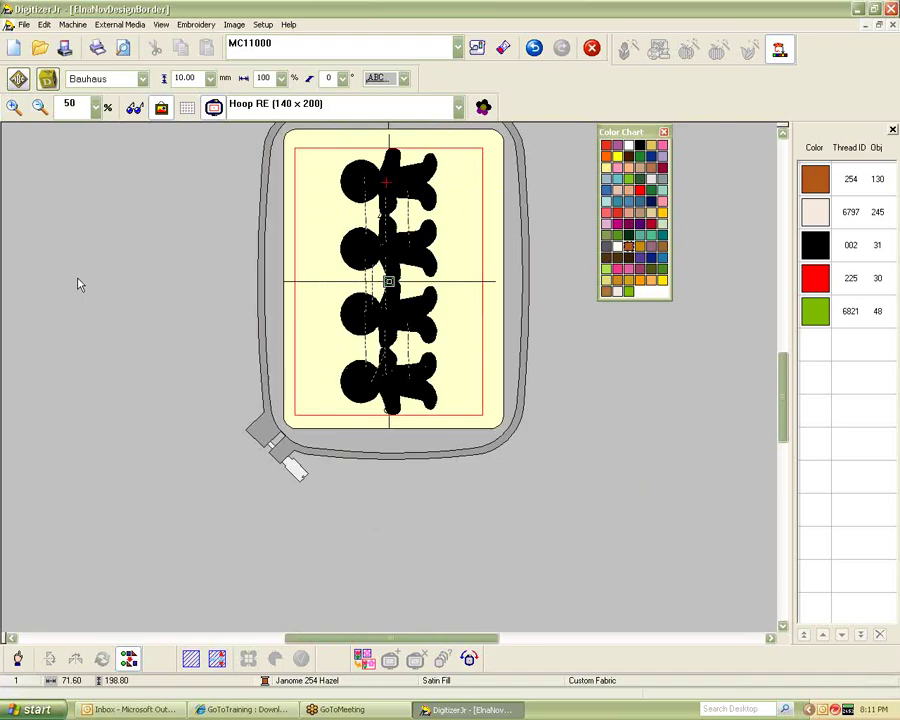
{"action": "key", "text": "b"}
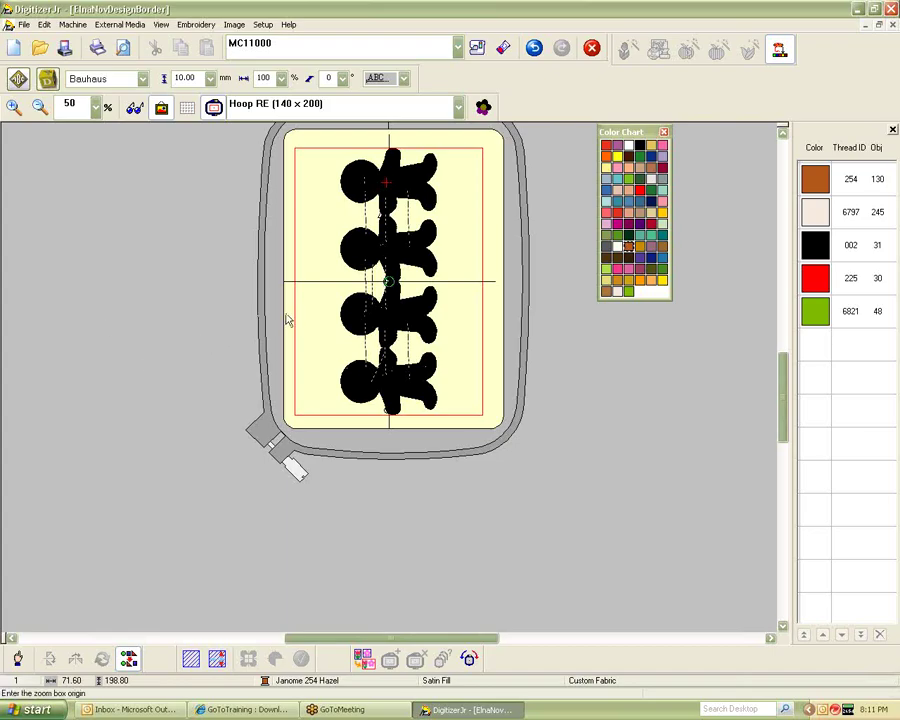
{"action": "left_click_drag", "start_coordinate": [291, 309], "coordinate": [486, 416]}
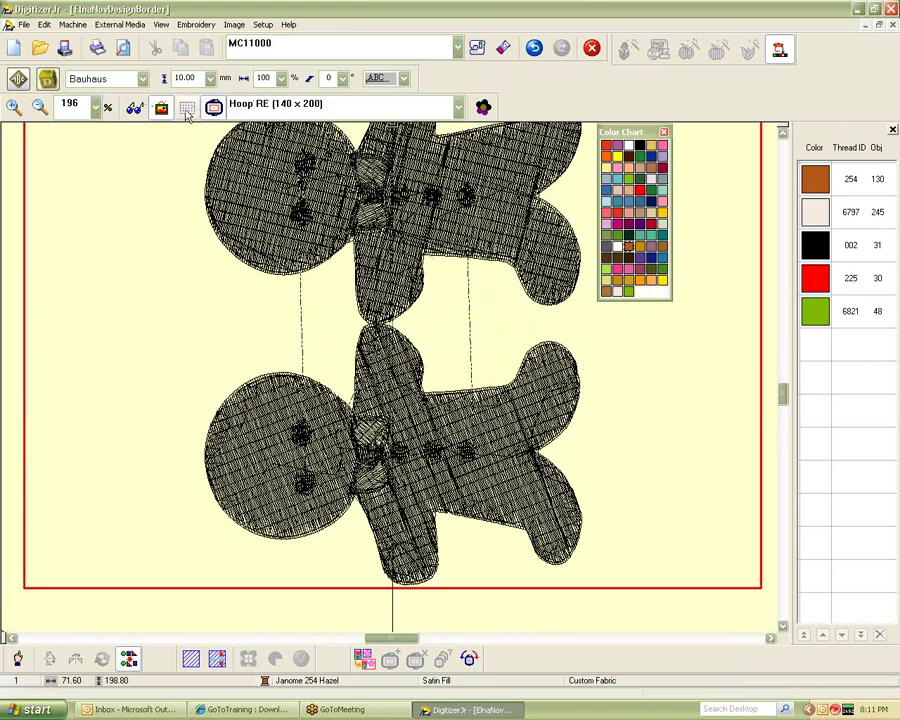
Turn on the Visualizer and show the complete gingerbread border at 75% zoom
{"action": "left_click", "coordinate": [135, 106]}
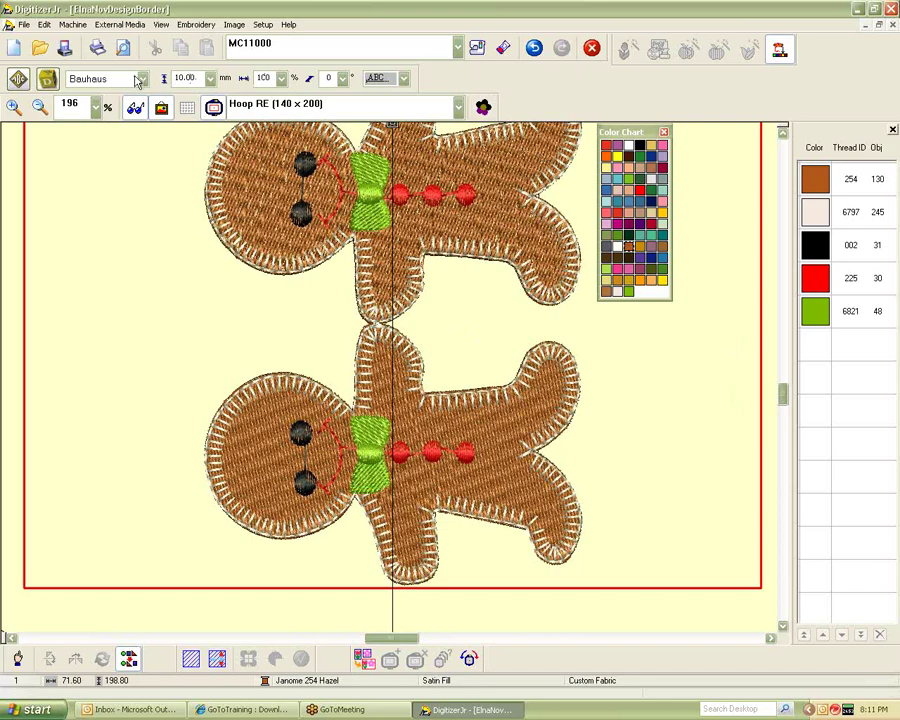
{"action": "left_click", "coordinate": [95, 106]}
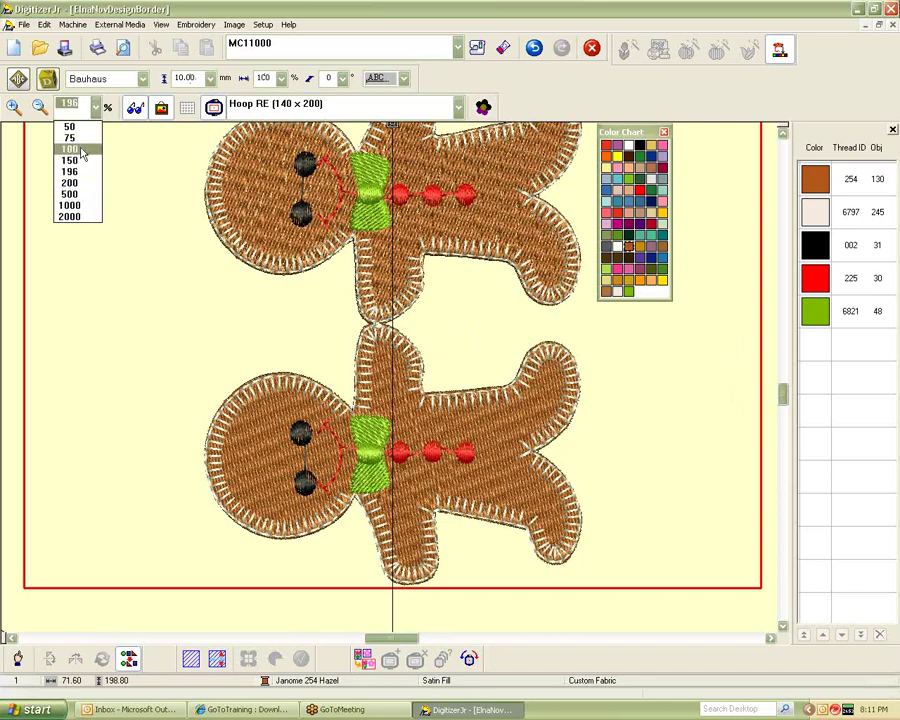
{"action": "left_click", "coordinate": [66, 148]}
{"action": "scroll", "coordinate": [329, 330], "scroll_direction": "up", "scroll_amount": 4}
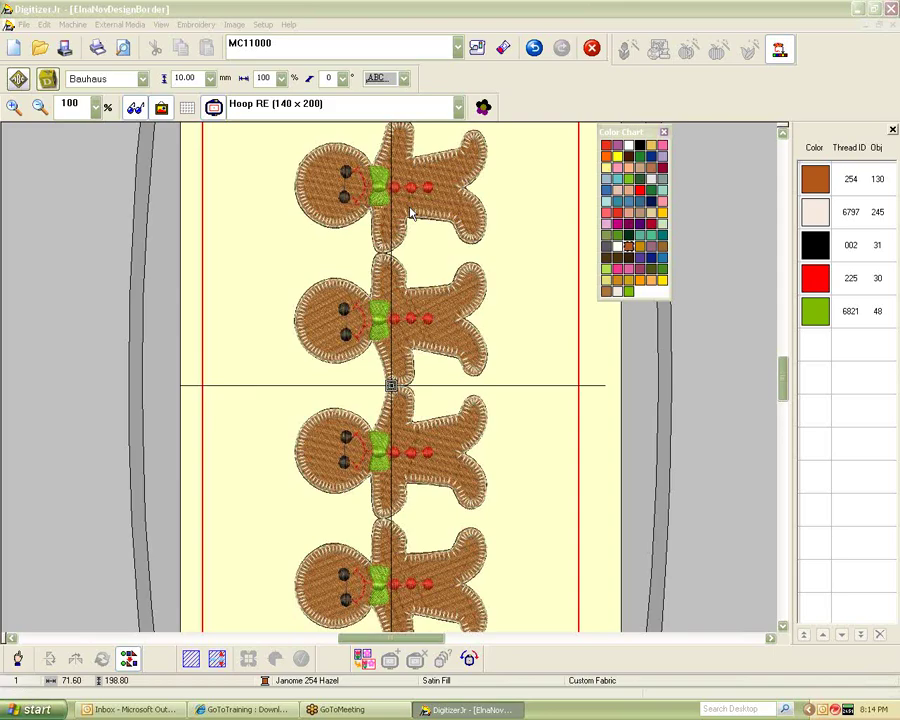
{"action": "left_click", "coordinate": [96, 106]}
{"action": "left_click", "coordinate": [72, 140]}
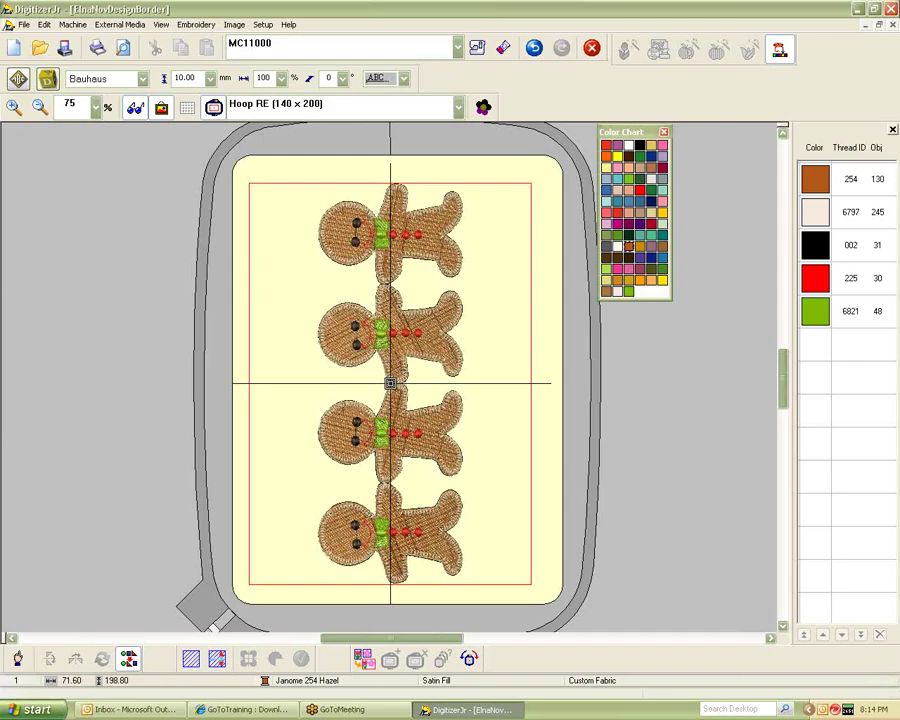
Delete the uppermost gingerbread man together with its leftover outline stitches, and undo the deletion
{"action": "left_click", "coordinate": [18, 662]}
{"action": "left_click_drag", "start_coordinate": [240, 168], "coordinate": [534, 275]}
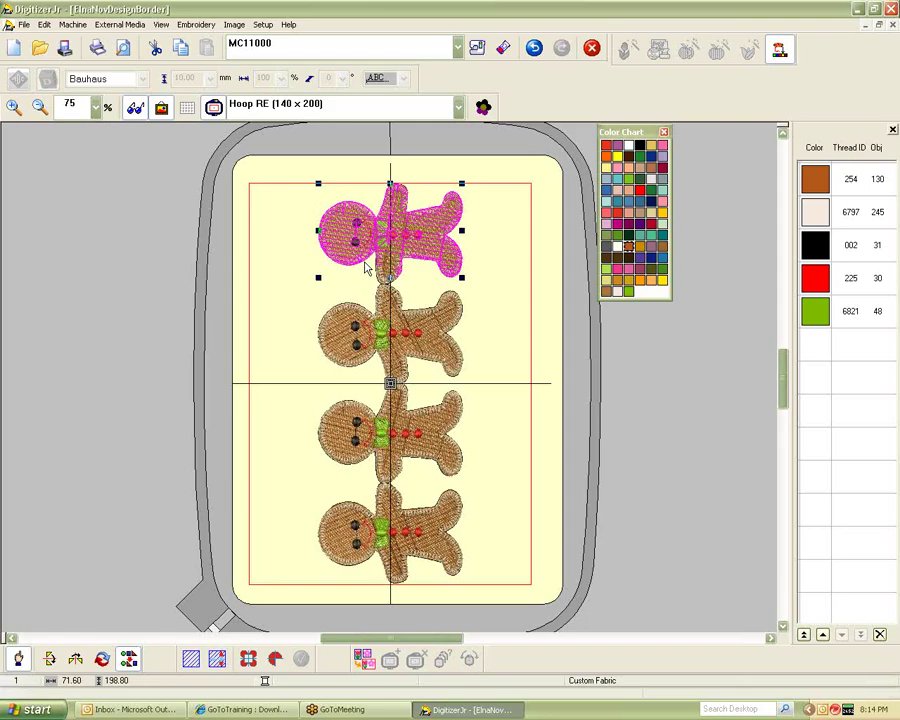
{"action": "left_click", "coordinate": [273, 169]}
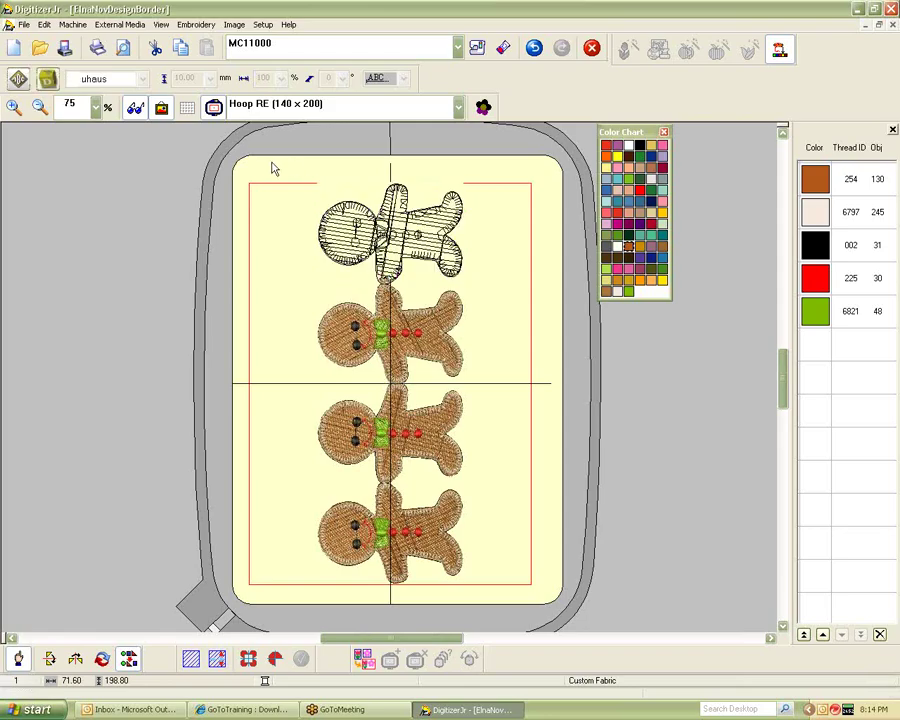
{"action": "left_click_drag", "start_coordinate": [449, 196], "coordinate": [493, 292]}
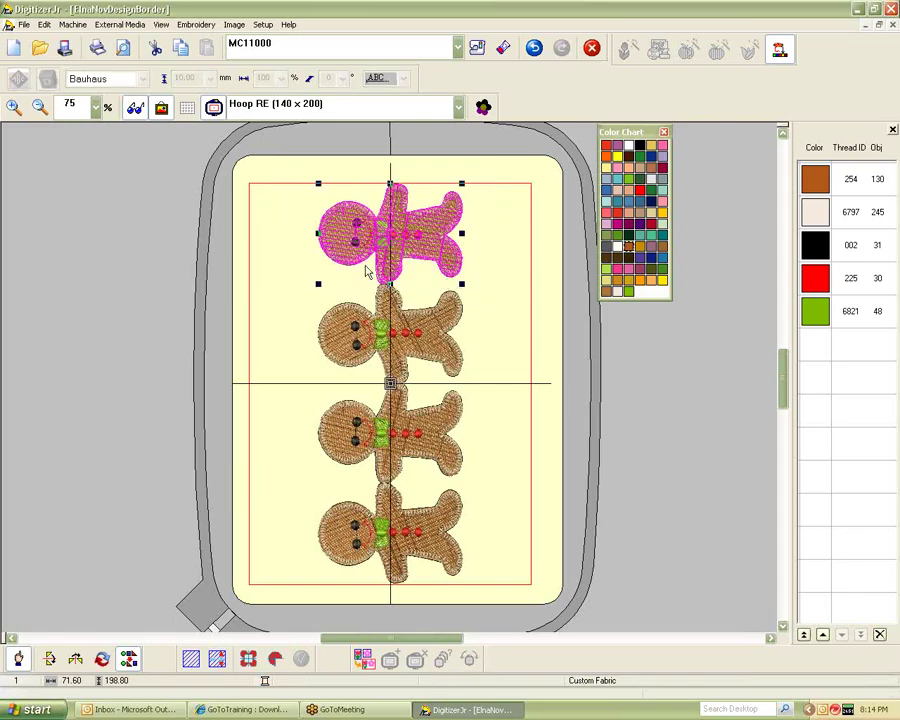
{"action": "key", "text": "Delete"}
{"action": "mouse_move", "coordinate": [290, 184]}
{"action": "left_mouse_down"}
{"action": "mouse_move", "coordinate": [317, 181]}
{"action": "mouse_move", "coordinate": [496, 281]}
{"action": "mouse_move", "coordinate": [497, 291]}
{"action": "left_mouse_up"}
{"action": "left_click", "coordinate": [368, 218]}
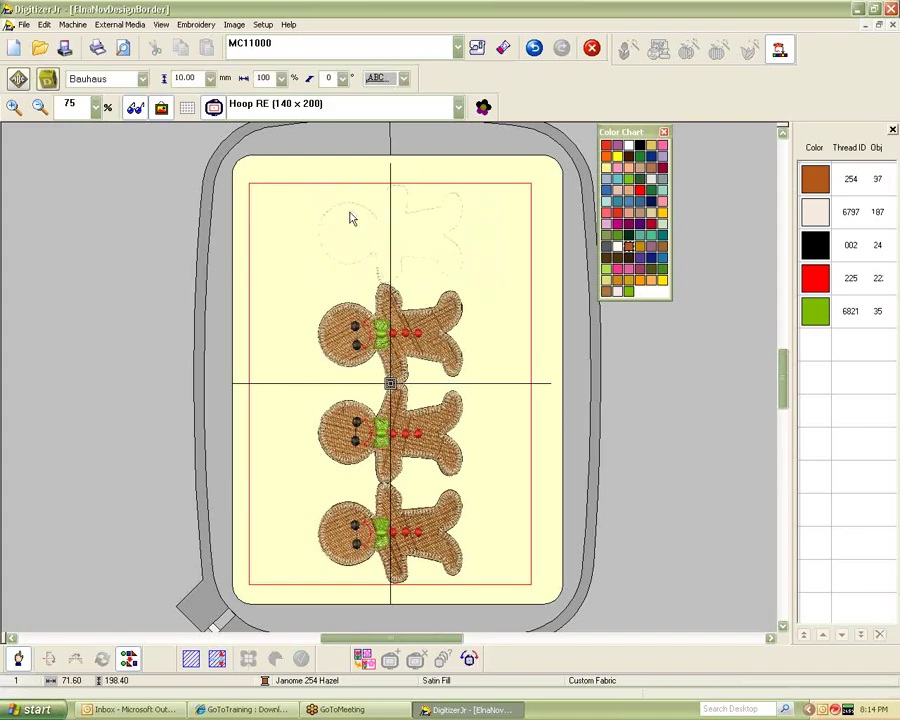
{"action": "key", "text": "Delete"}
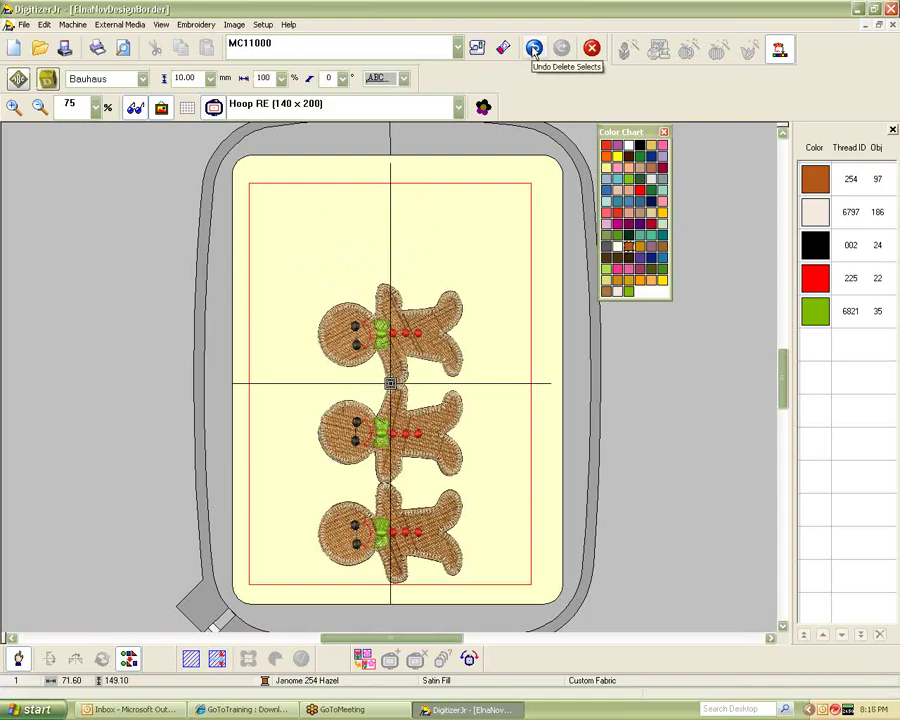
{"action": "left_click", "coordinate": [534, 49]}
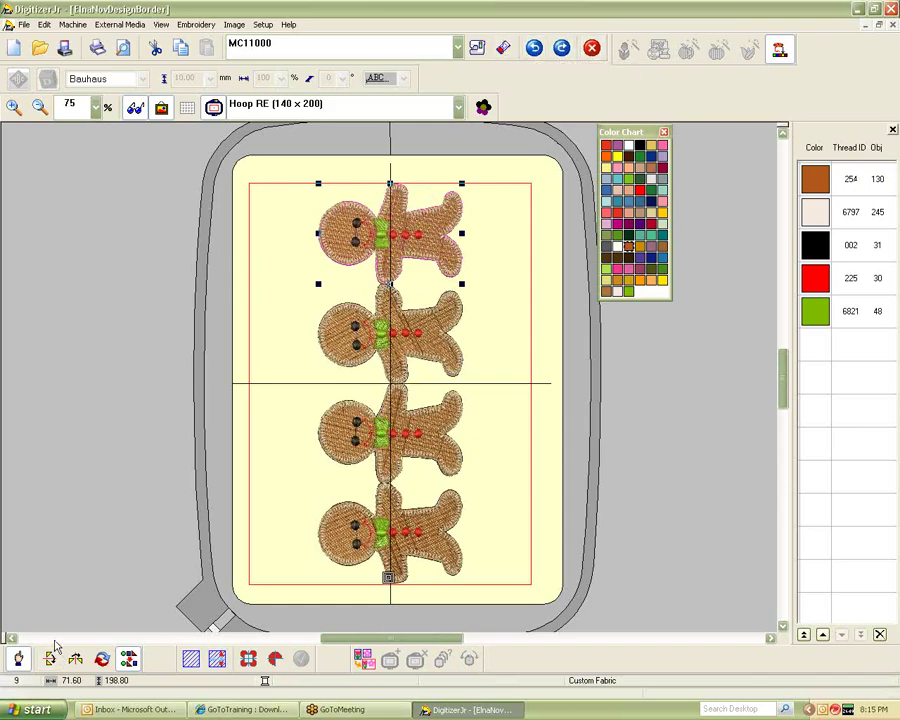
Select all objects of the four gingerbread men in the hoop
{"action": "left_click_drag", "start_coordinate": [186, 150], "coordinate": [486, 512]}
{"action": "left_click_drag", "start_coordinate": [372, 639], "coordinate": [358, 639]}
{"action": "scroll", "coordinate": [370, 478], "scroll_direction": "up", "scroll_amount": 2}
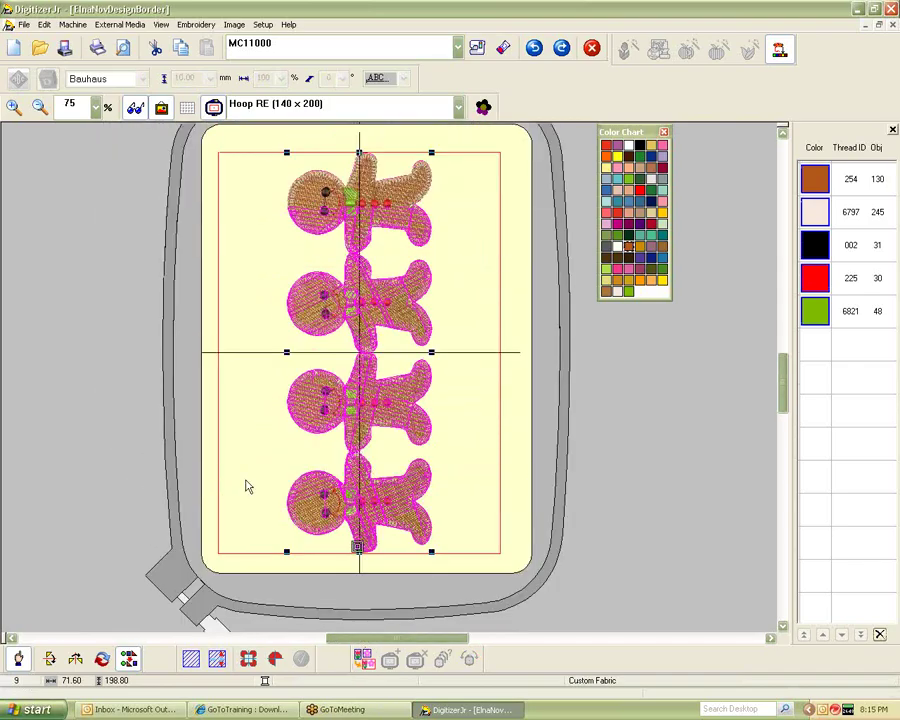
{"action": "left_click_drag", "start_coordinate": [199, 139], "coordinate": [480, 582]}
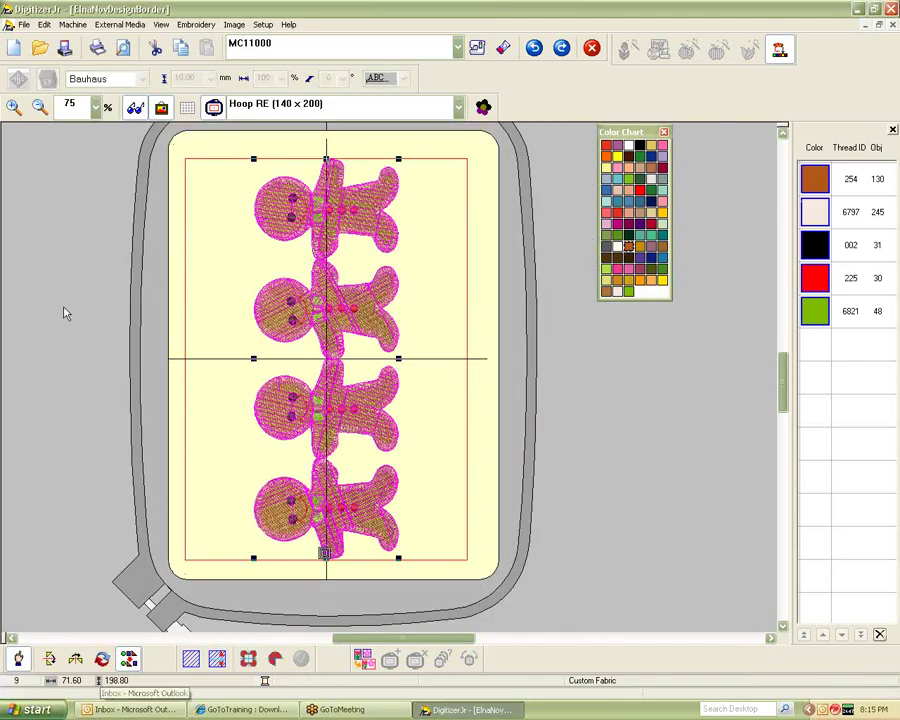
{"action": "left_click", "coordinate": [43, 30]}
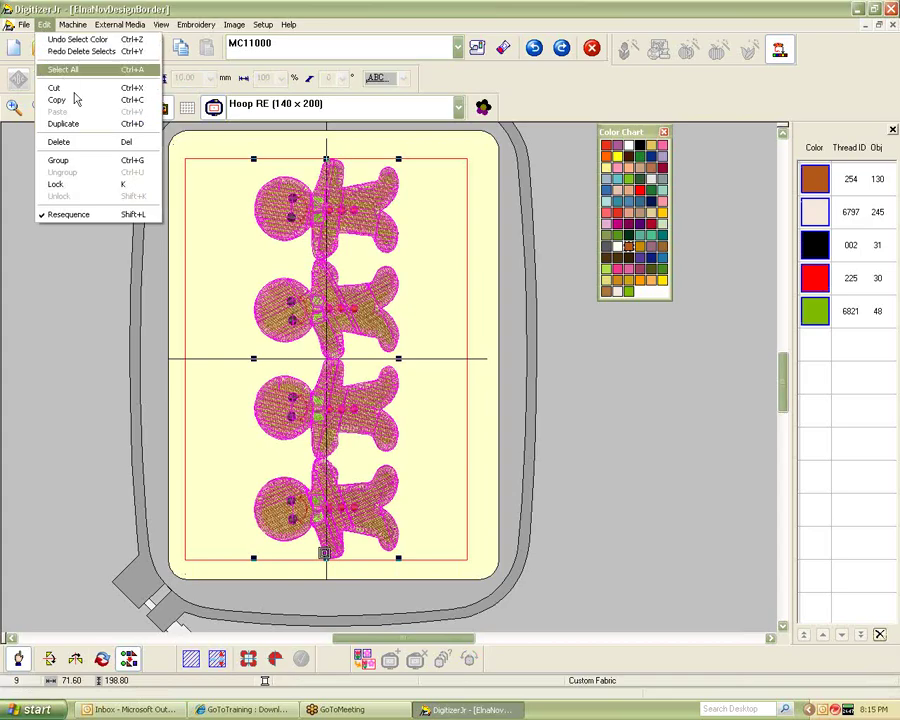
{"action": "left_click", "coordinate": [66, 70]}
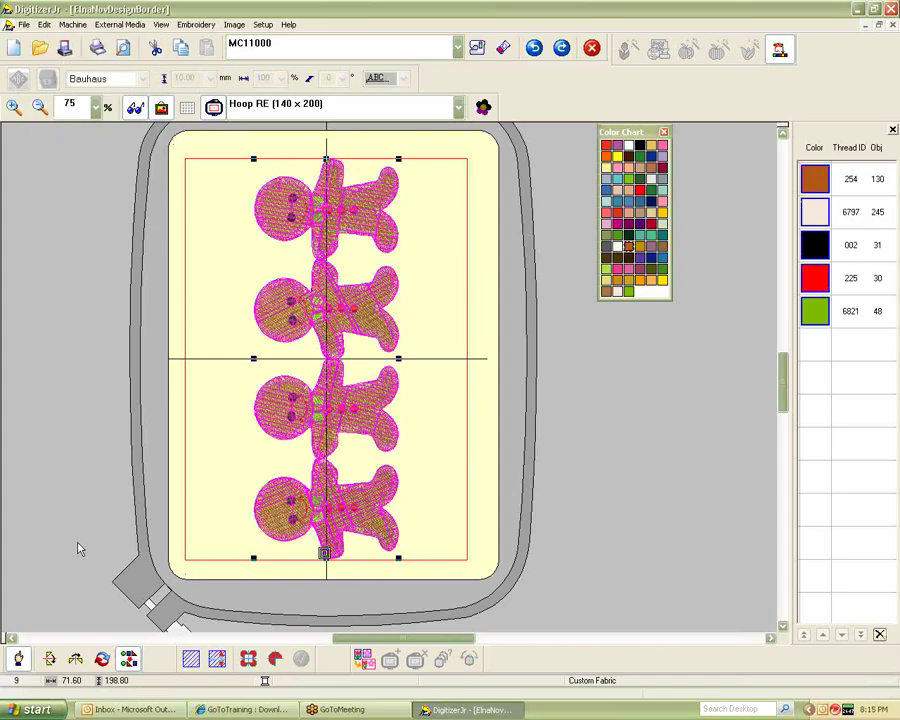
Rotate the selected border 180° in four 45° steps, and flip it both horizontally and vertically
{"action": "left_click", "coordinate": [102, 658]}
{"action": "left_click", "coordinate": [102, 658]}
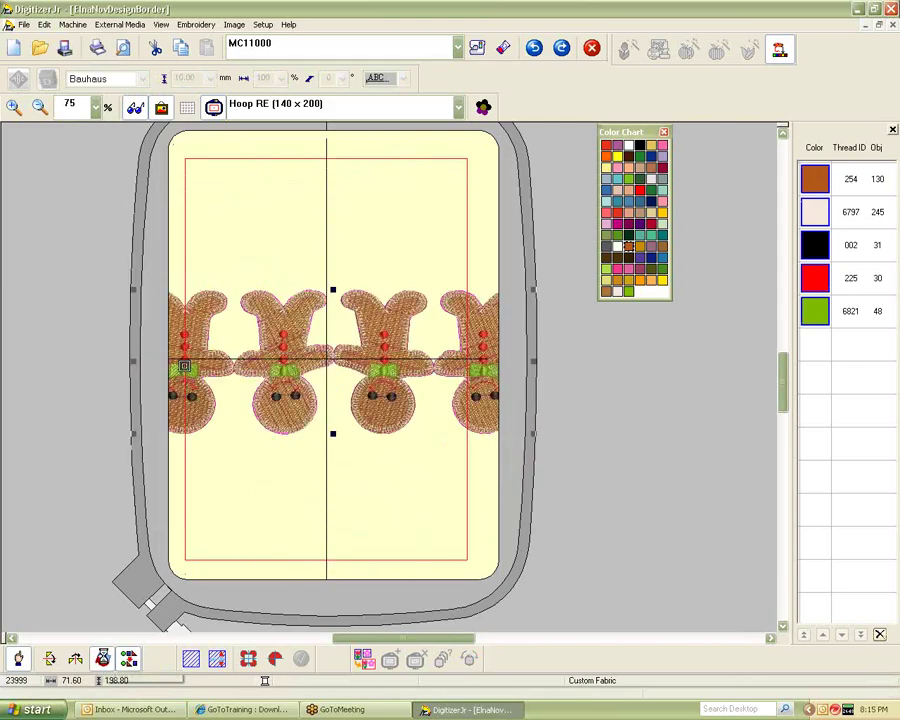
{"action": "left_click", "coordinate": [102, 658]}
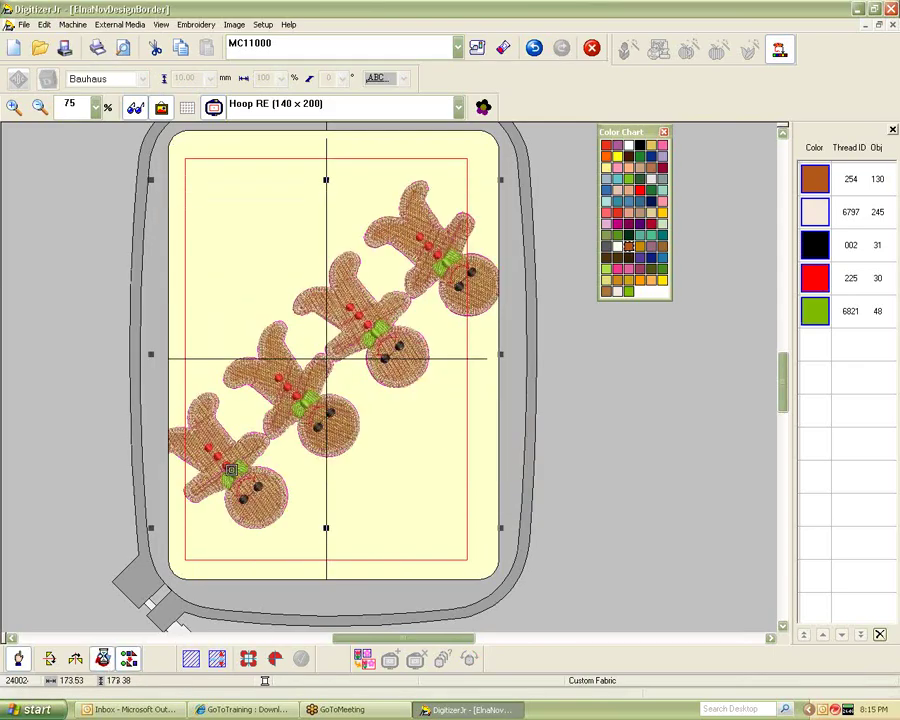
{"action": "left_click", "coordinate": [102, 658]}
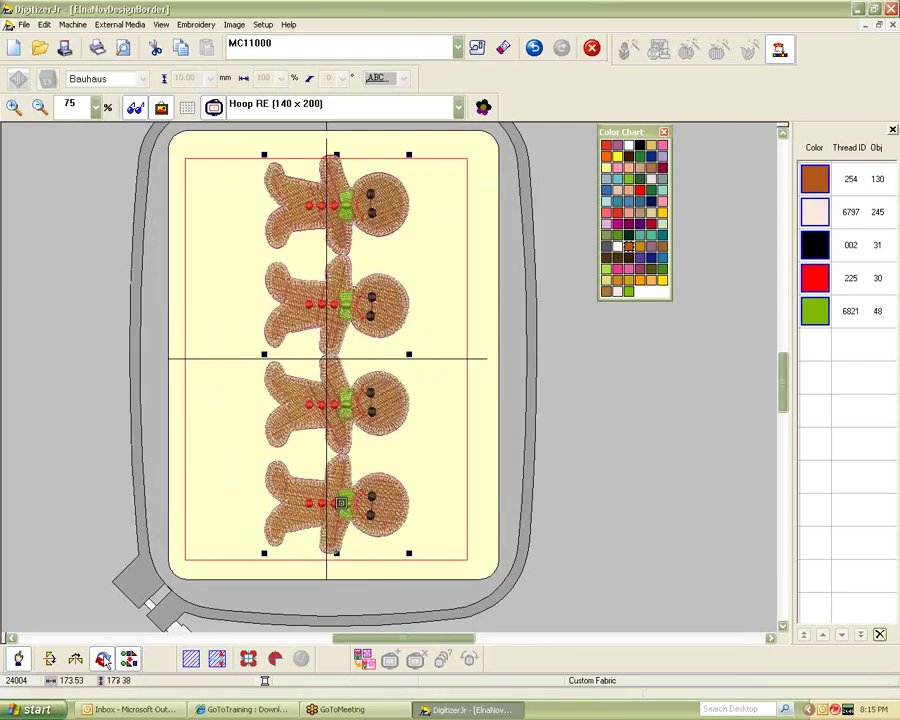
{"action": "left_click", "coordinate": [50, 660]}
{"action": "left_click", "coordinate": [75, 659]}
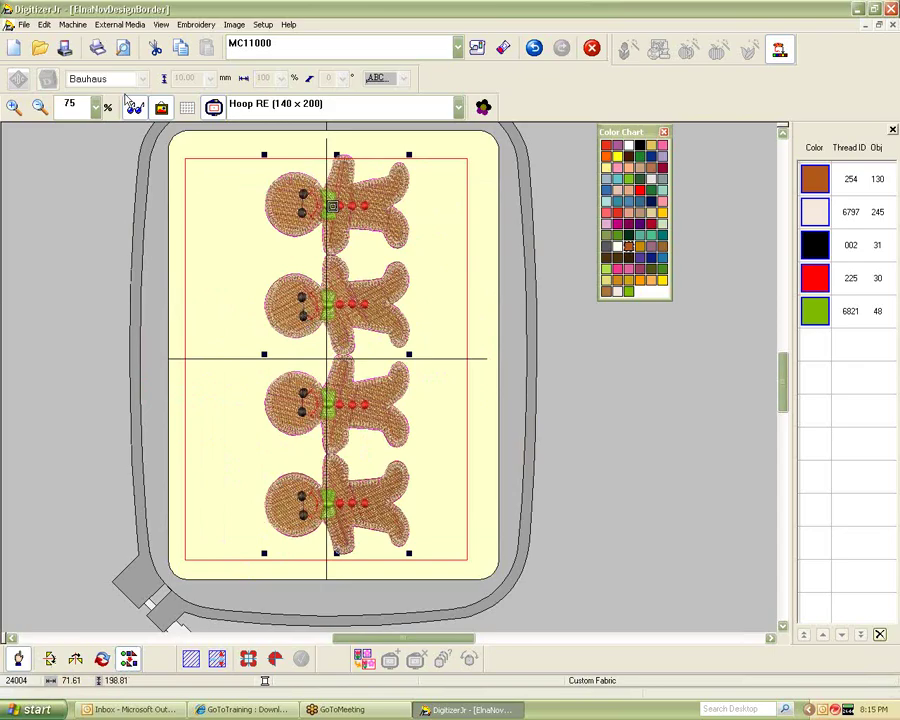
Group all the selected gingerbread objects, leaving their object details unchanged
{"action": "left_click", "coordinate": [44, 25]}
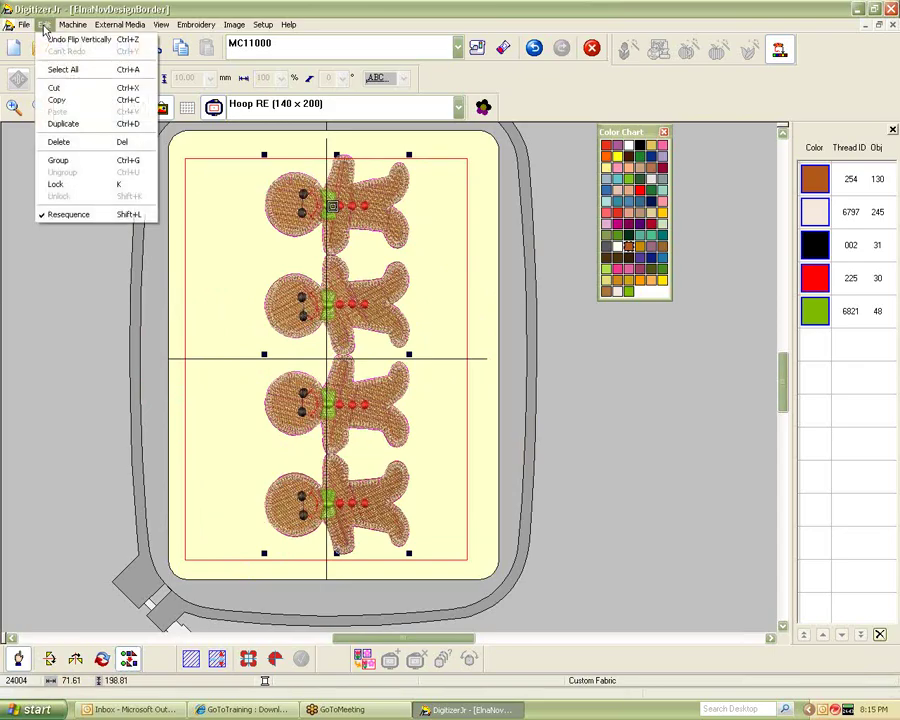
{"action": "left_click", "coordinate": [76, 166]}
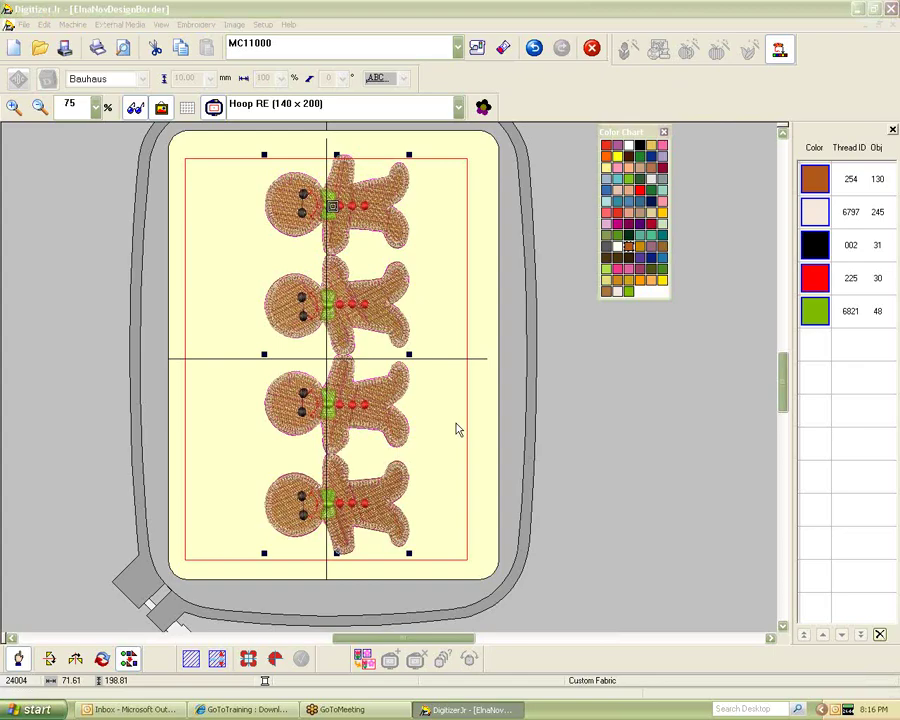
{"action": "double_click", "coordinate": [338, 318]}
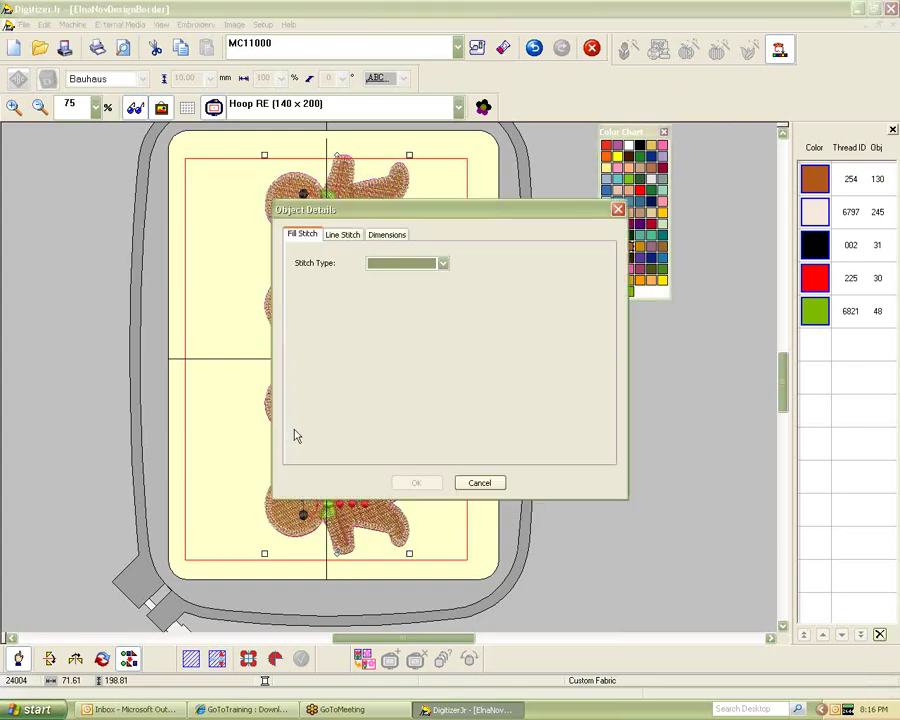
{"action": "left_click", "coordinate": [479, 482]}
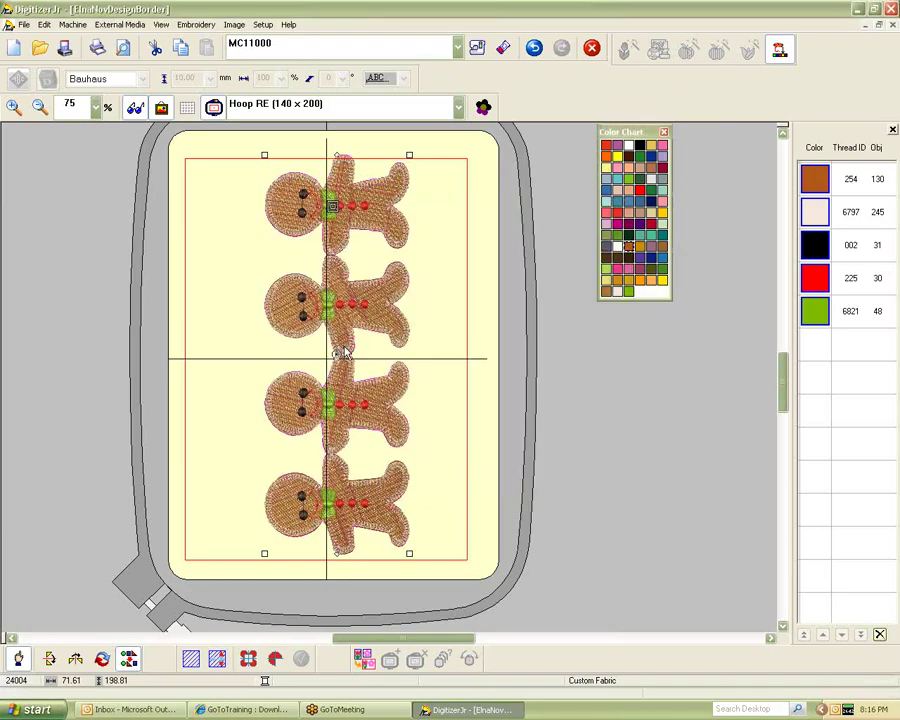
Rotate the grouped gingerbread border about a quarter turn clockwise until the row stands level, and hide the hoop
{"action": "left_click", "coordinate": [350, 208]}
{"action": "left_click", "coordinate": [335, 361]}
{"action": "mouse_move", "coordinate": [409, 155]}
{"action": "left_mouse_down"}
{"action": "mouse_move", "coordinate": [470, 214]}
{"action": "mouse_move", "coordinate": [518, 325]}
{"action": "mouse_move", "coordinate": [508, 250]}
{"action": "left_mouse_up"}
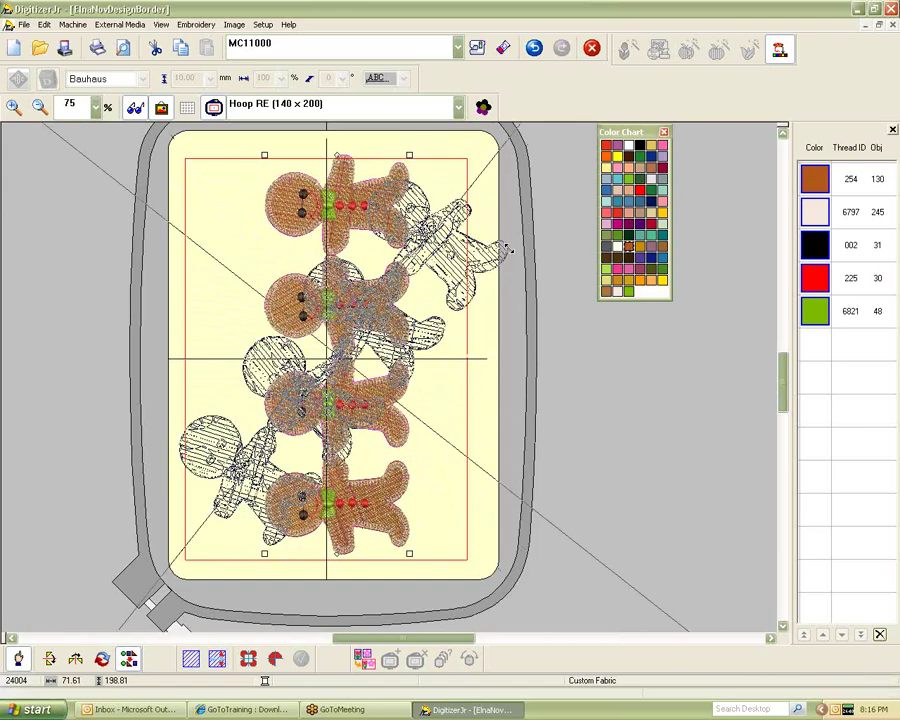
{"action": "mouse_move", "coordinate": [508, 250]}
{"action": "left_mouse_down"}
{"action": "mouse_move", "coordinate": [528, 275]}
{"action": "mouse_move", "coordinate": [545, 428]}
{"action": "mouse_move", "coordinate": [543, 414]}
{"action": "mouse_move", "coordinate": [558, 425]}
{"action": "left_mouse_up"}
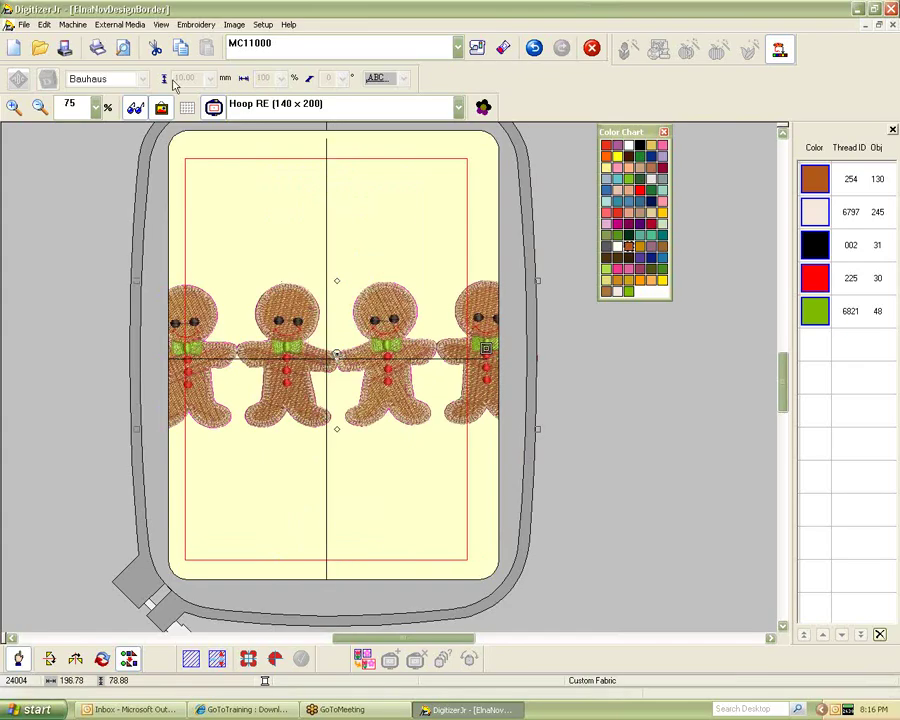
{"action": "key", "text": "h"}
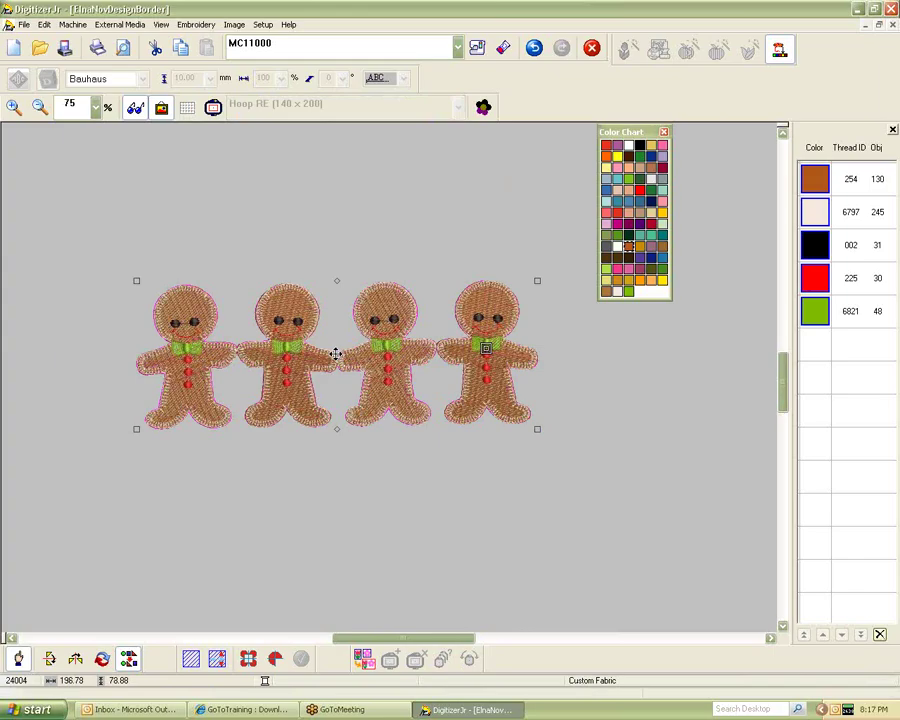
{"action": "left_click_drag", "start_coordinate": [536, 280], "coordinate": [562, 283]}
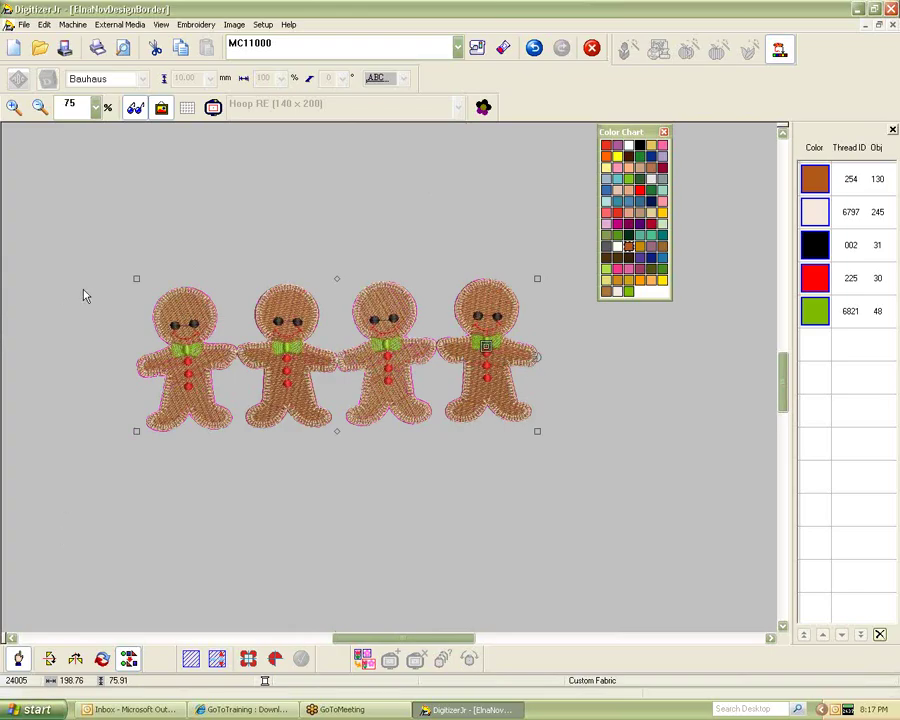
Tilt the border clockwise in two rotations about a shifted rotation point, and undo both rotations
{"action": "left_click_drag", "start_coordinate": [136, 279], "coordinate": [440, 330]}
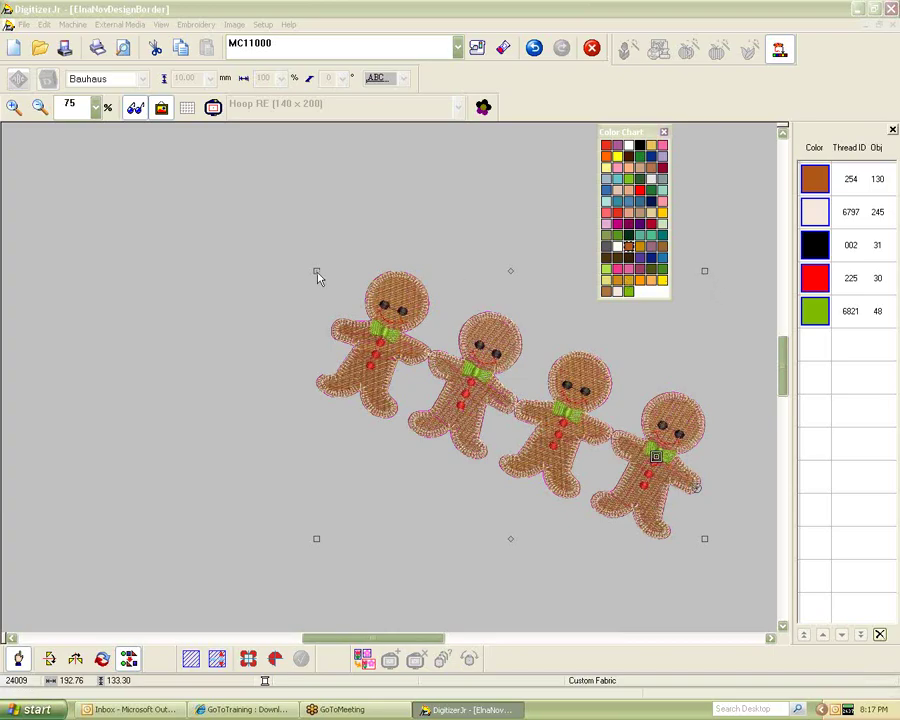
{"action": "left_click", "coordinate": [315, 9]}
{"action": "left_click_drag", "start_coordinate": [316, 270], "coordinate": [381, 416]}
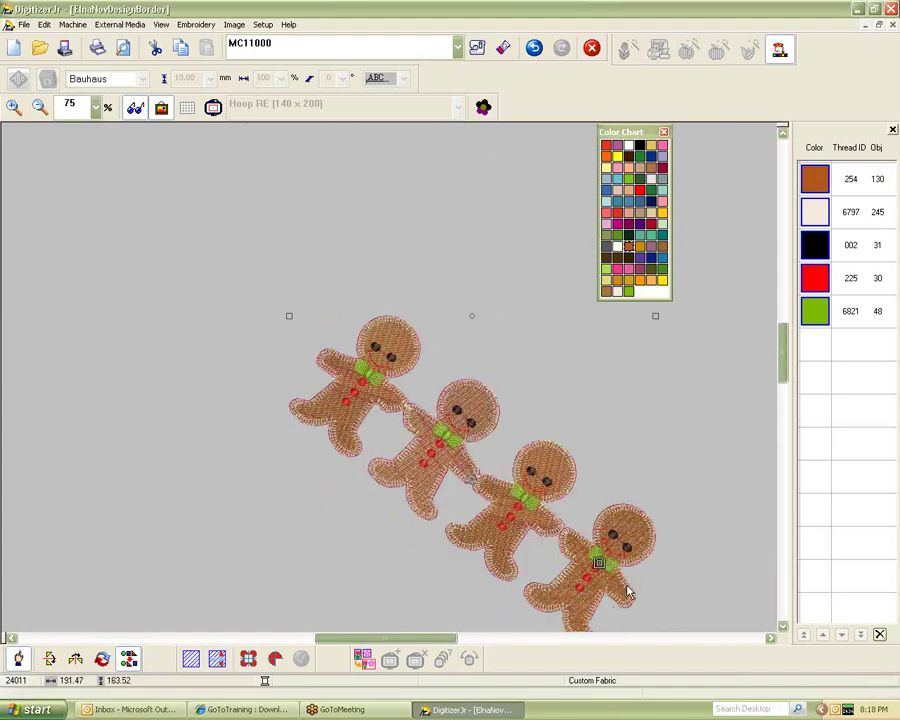
{"action": "left_click", "coordinate": [535, 48]}
{"action": "left_click", "coordinate": [535, 48]}
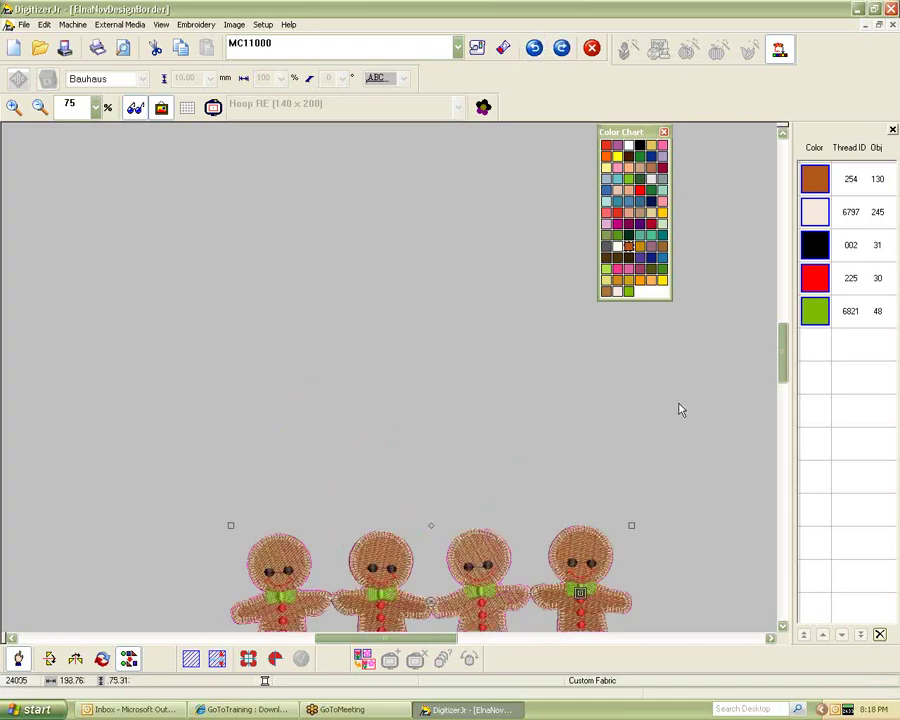
{"action": "scroll", "coordinate": [760, 350], "scroll_direction": "down", "scroll_amount": 3}
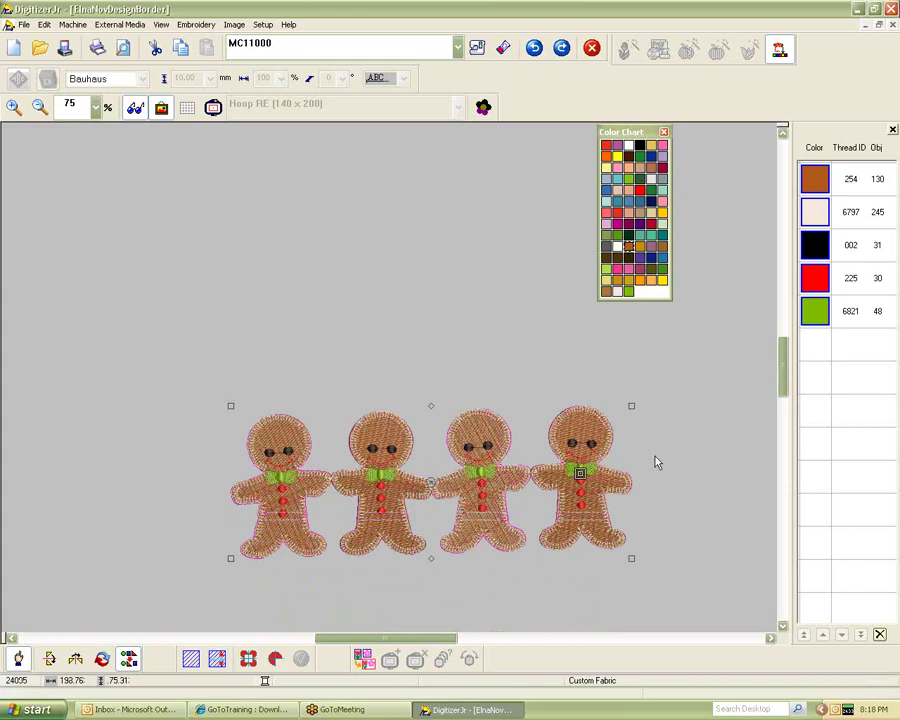
Ungroup the level gingerbread border into its separate objects
{"action": "left_click", "coordinate": [729, 378]}
{"action": "left_click", "coordinate": [828, 177]}
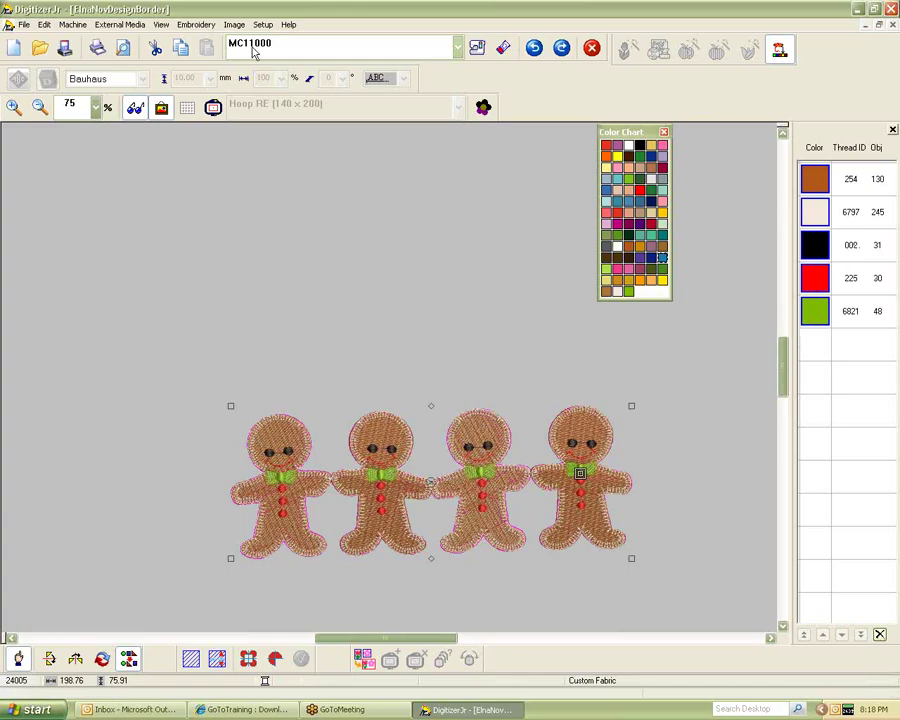
{"action": "left_click", "coordinate": [43, 24]}
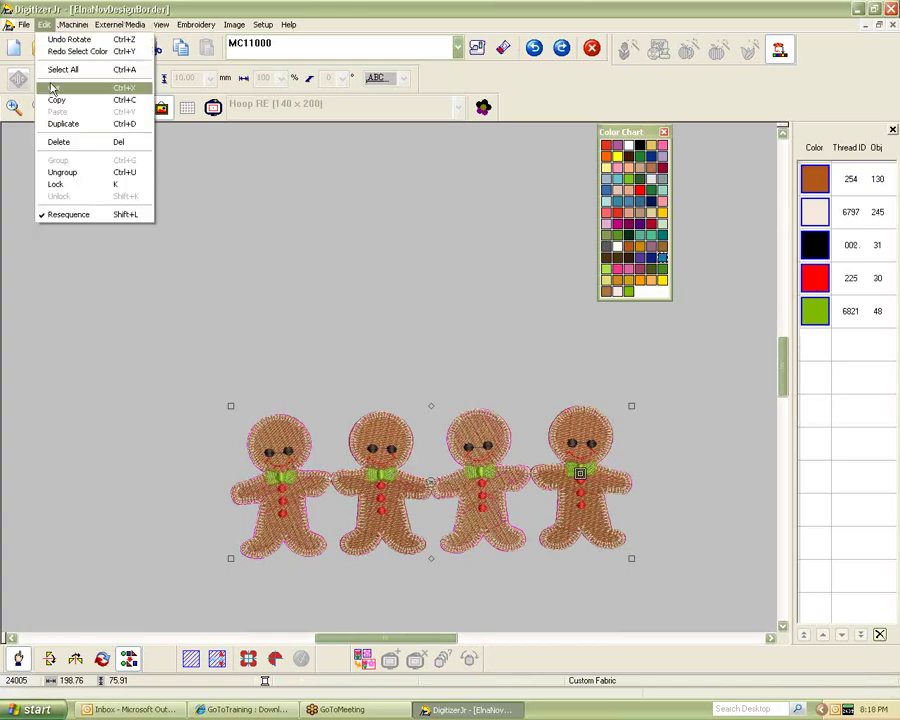
{"action": "left_click", "coordinate": [62, 172]}
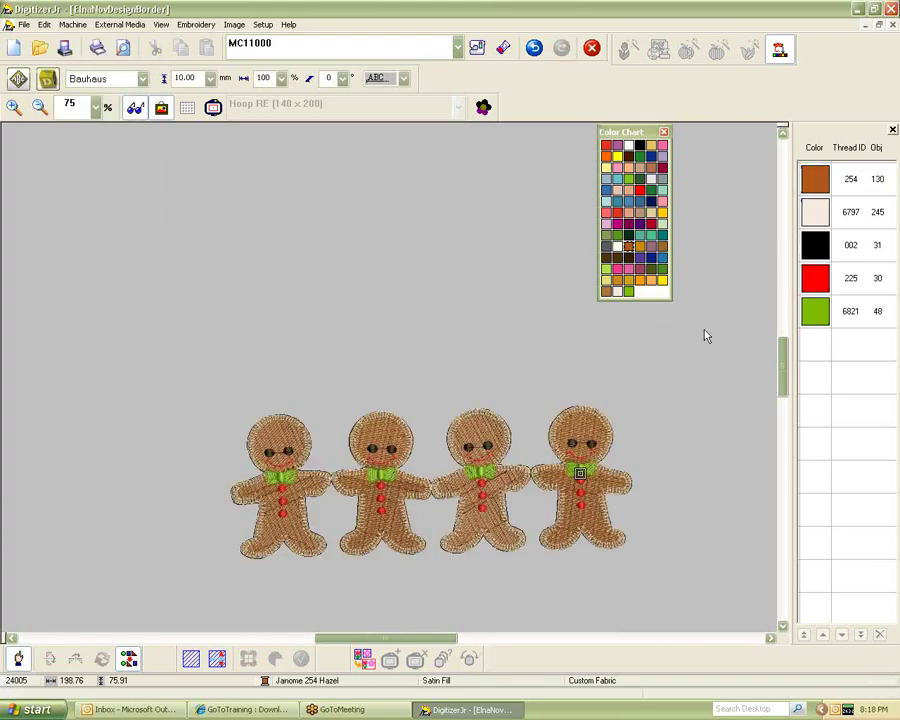
Delete all objects in the red thread 225, the mouths and buttons, and undo the deletion
{"action": "left_click", "coordinate": [816, 283]}
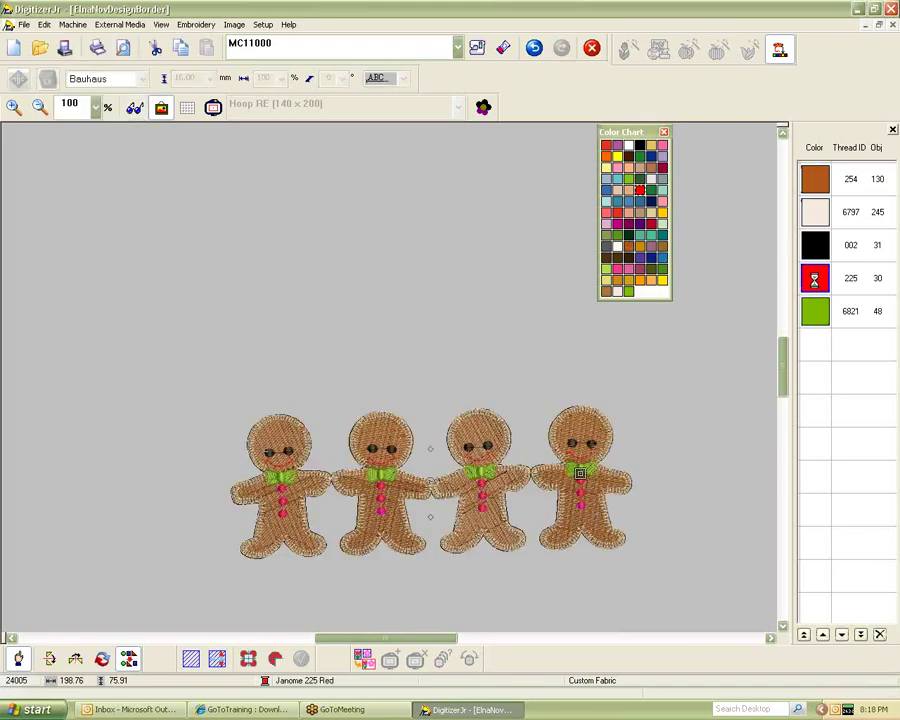
{"action": "key", "text": "Delete"}
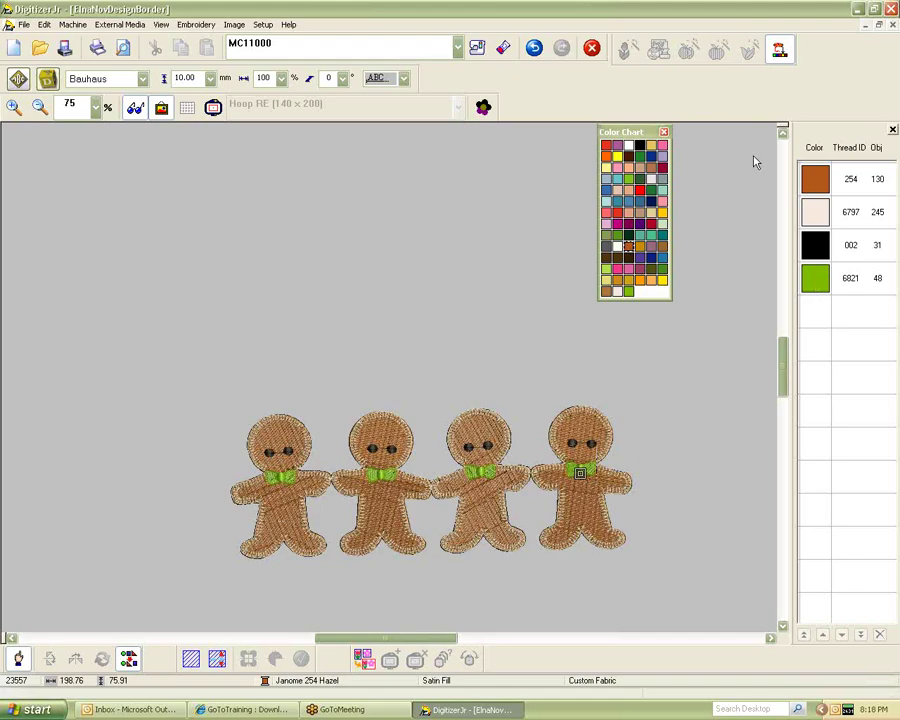
{"action": "left_click", "coordinate": [534, 47]}
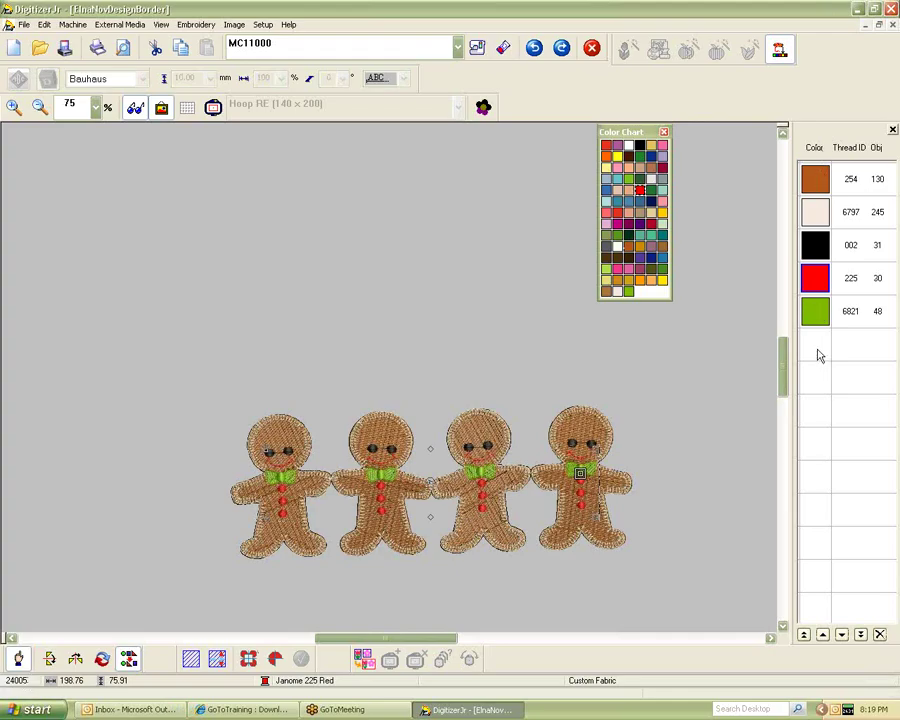
Select the border's brown, black and green objects in turn by their thread colors
{"action": "left_click", "coordinate": [815, 179]}
{"action": "left_click", "coordinate": [817, 244]}
{"action": "left_click", "coordinate": [823, 312]}
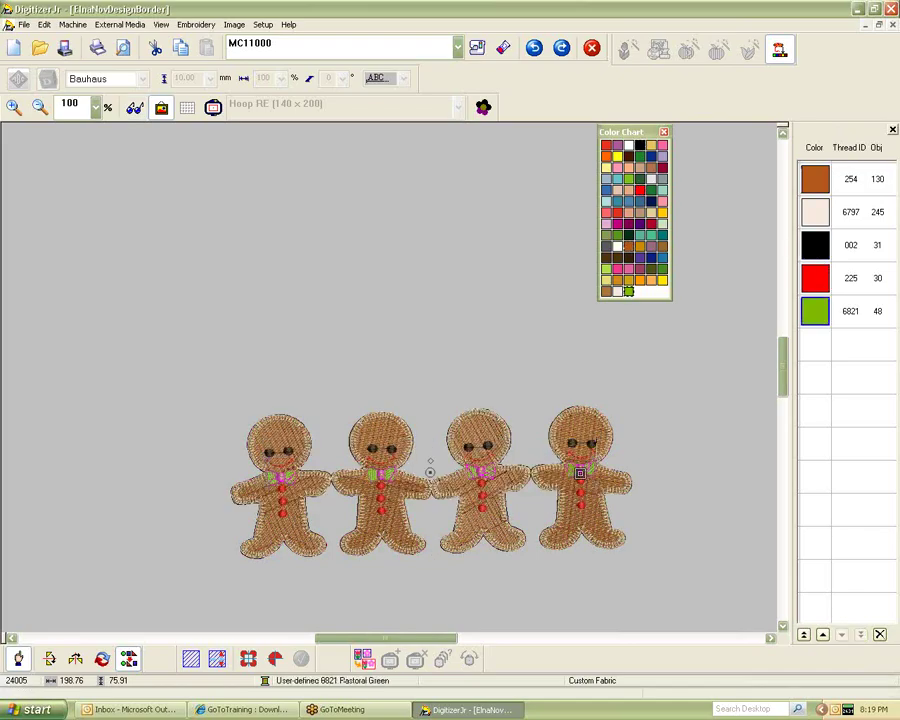
Hide and show the design's thread color list twice
{"action": "left_click", "coordinate": [130, 659]}
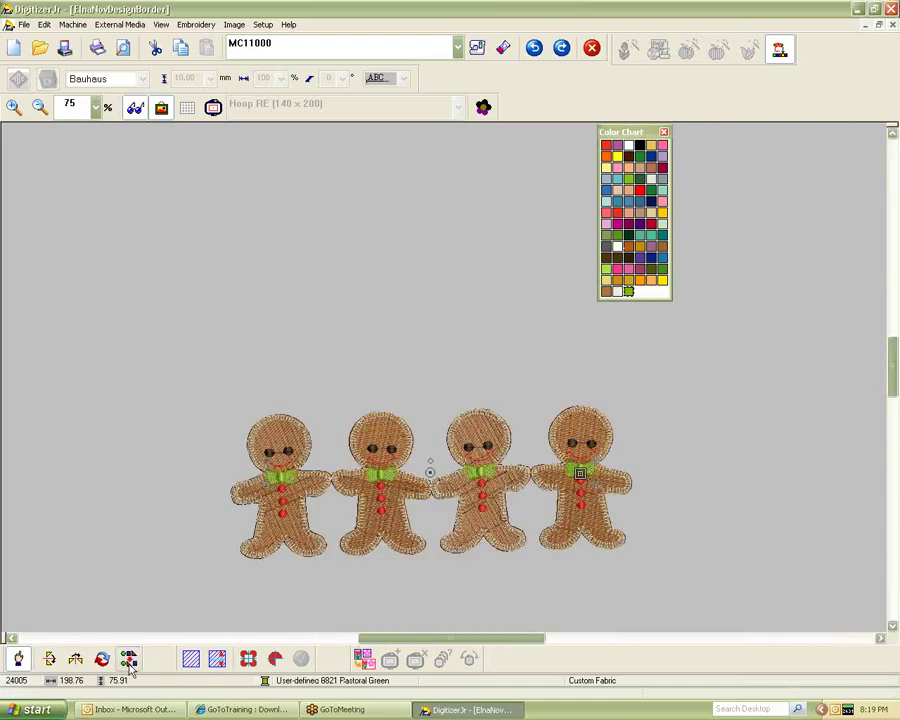
{"action": "left_click", "coordinate": [129, 665]}
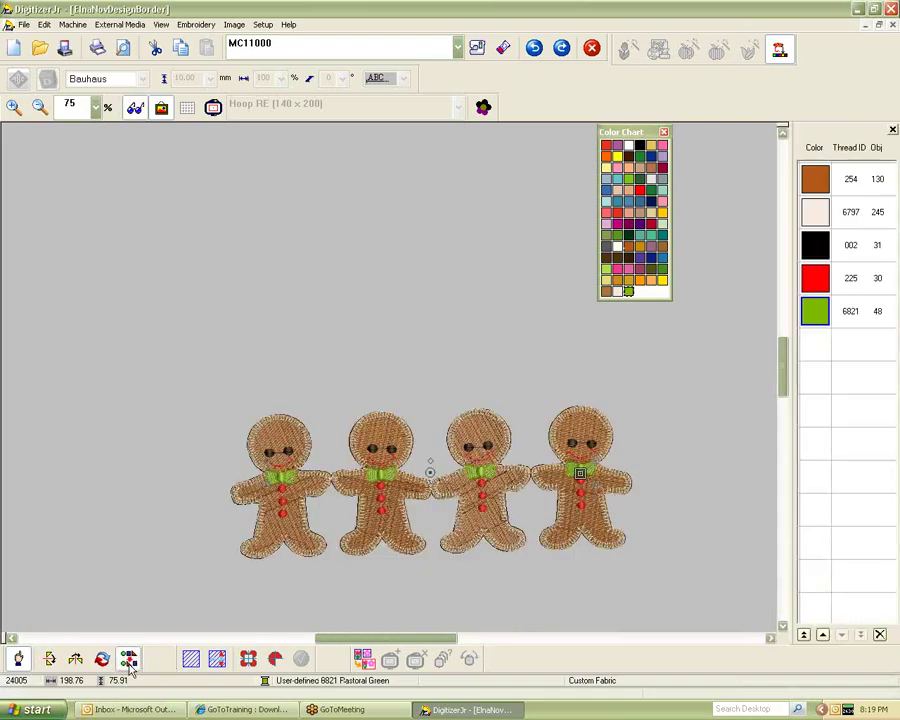
{"action": "left_click", "coordinate": [129, 660]}
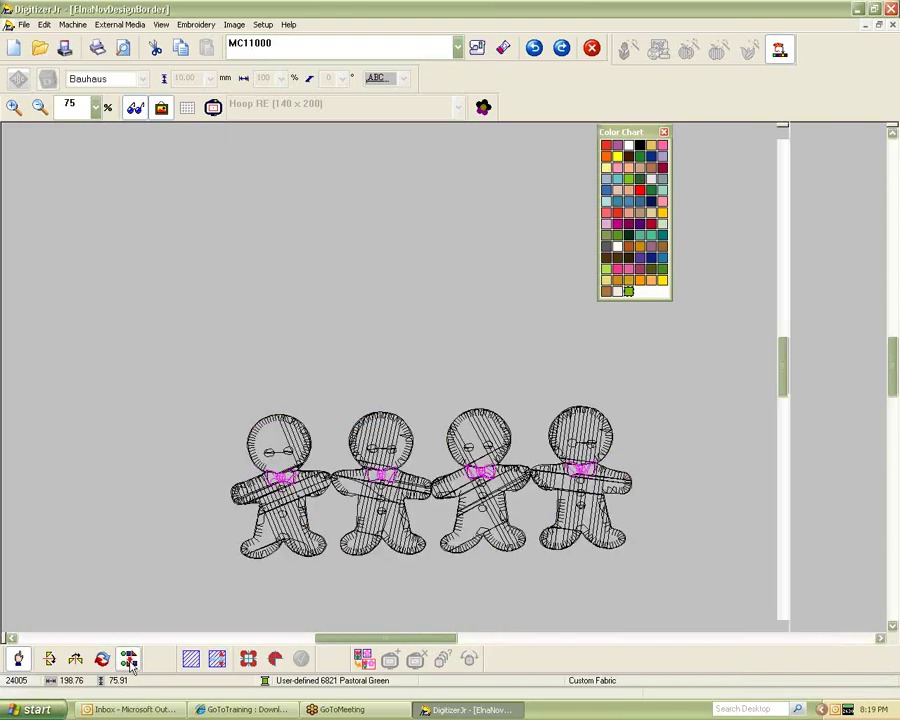
{"action": "left_click", "coordinate": [129, 661]}
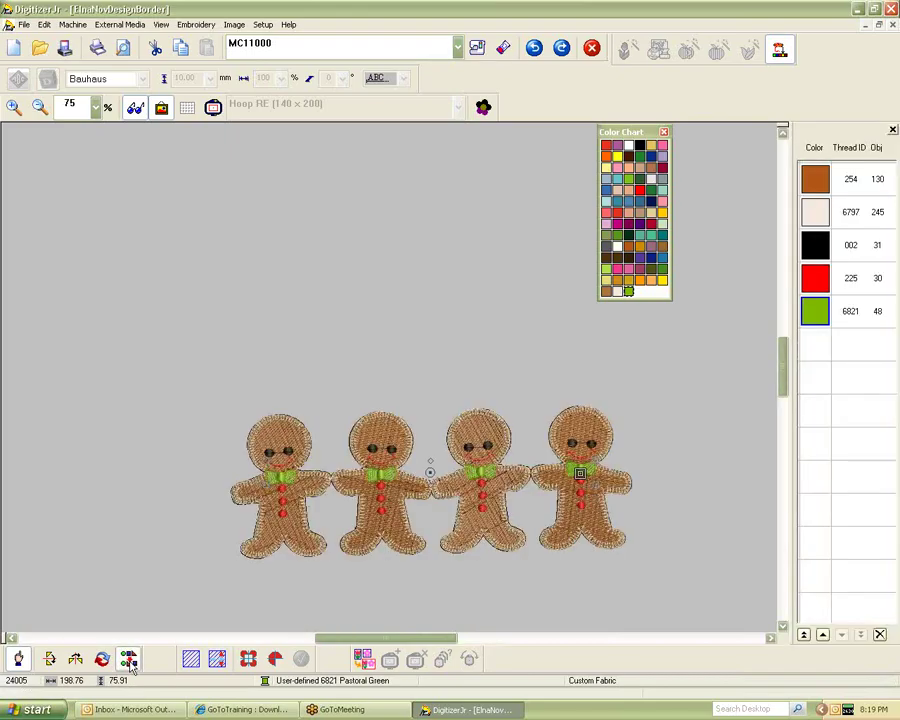
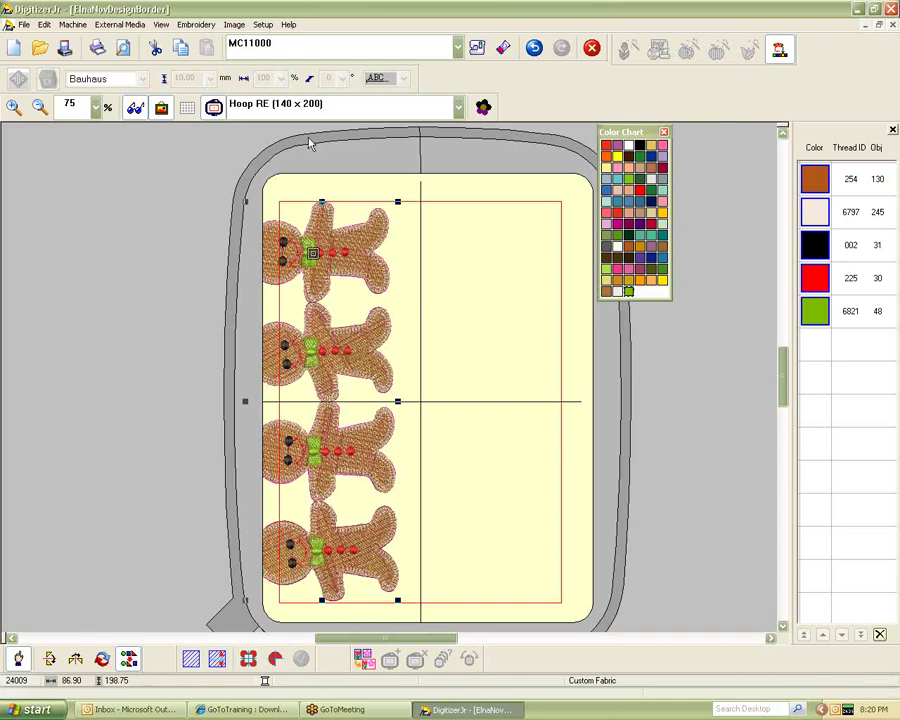
Move the vertical gingerbread border out past the hoop's left edge, and center it in the hoop
{"action": "left_click_drag", "start_coordinate": [335, 267], "coordinate": [284, 336]}
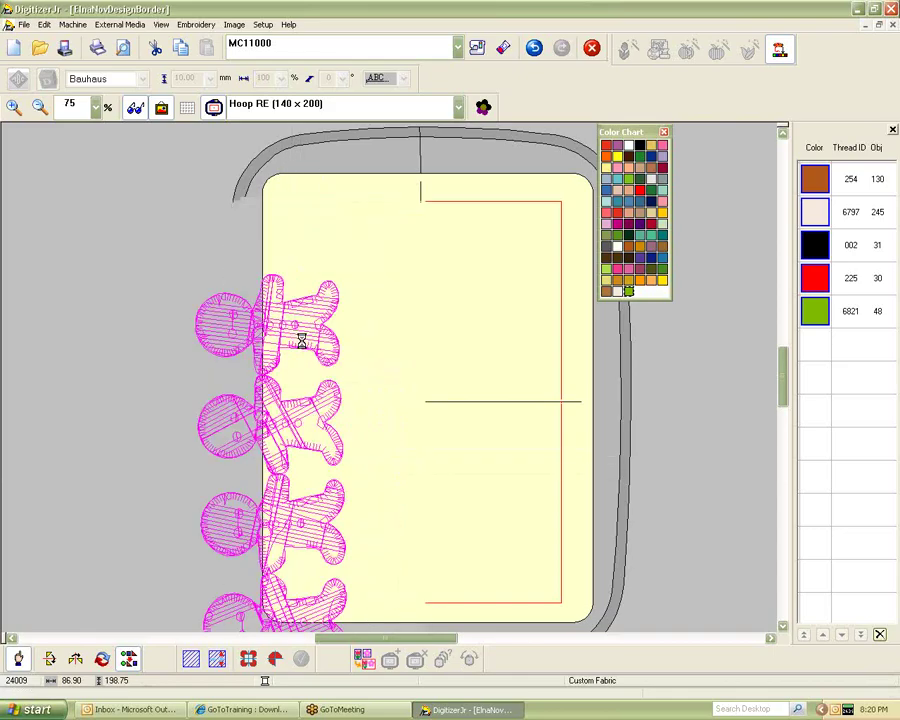
{"action": "scroll", "coordinate": [284, 400], "scroll_direction": "down", "scroll_amount": 2}
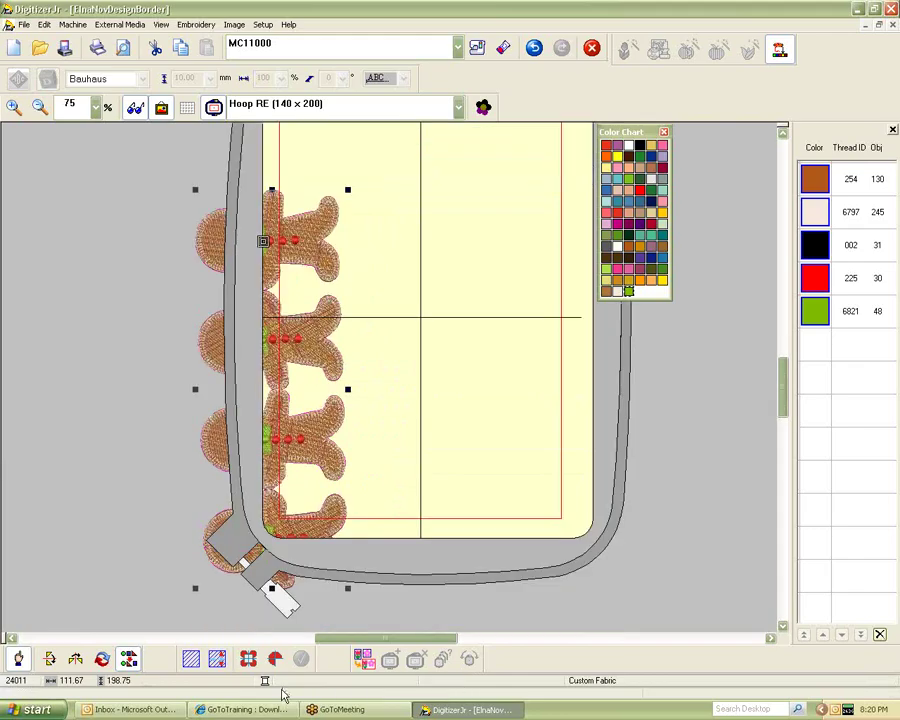
{"action": "scroll", "coordinate": [282, 694], "scroll_direction": "up", "scroll_amount": 2}
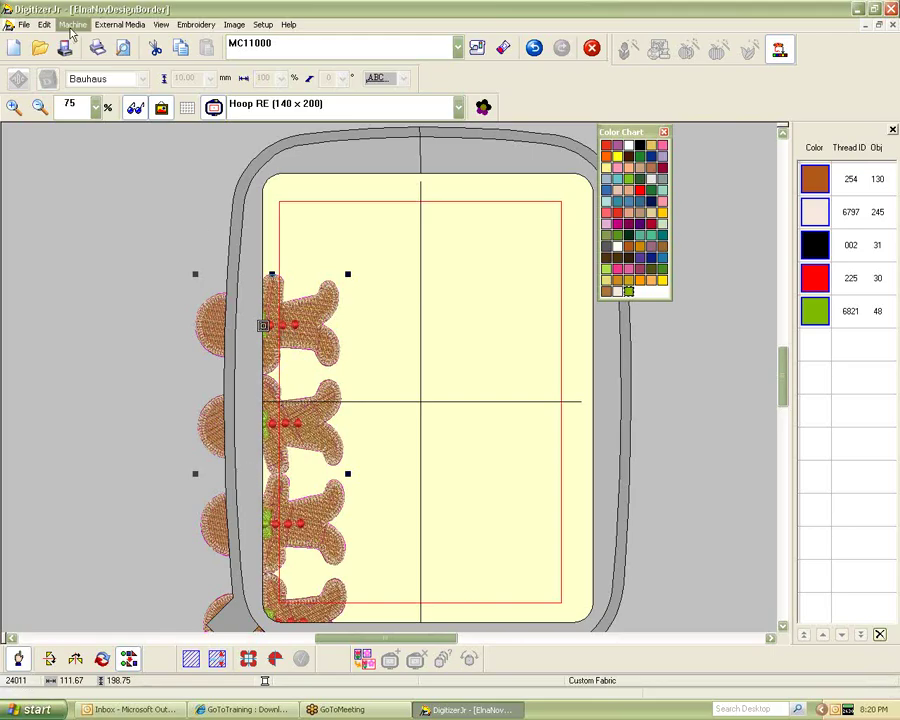
{"action": "scroll", "coordinate": [146, 454], "scroll_direction": "down", "scroll_amount": 3}
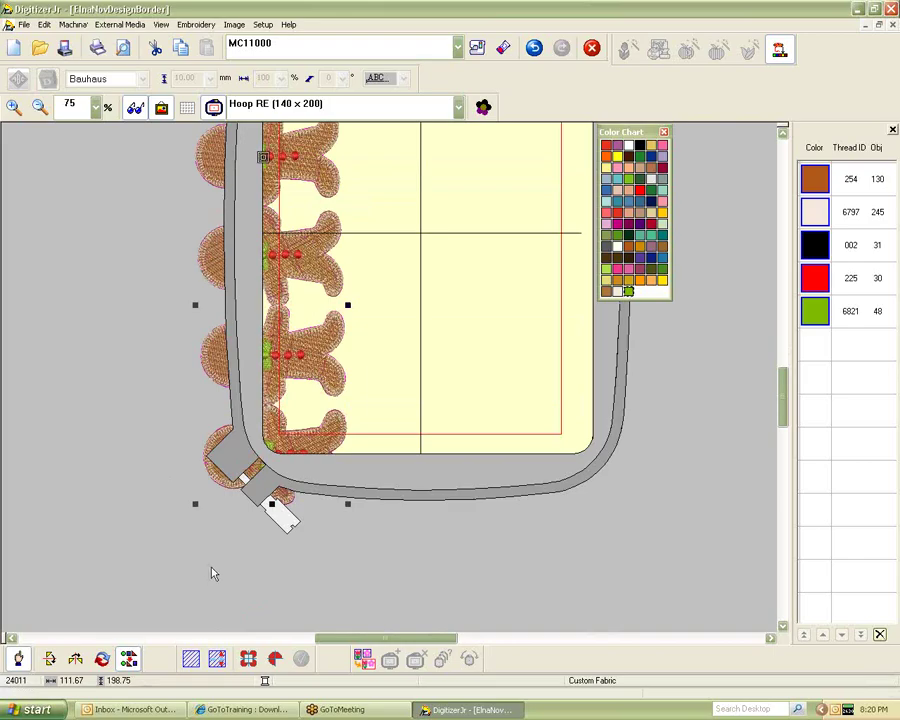
{"action": "left_click", "coordinate": [275, 658]}
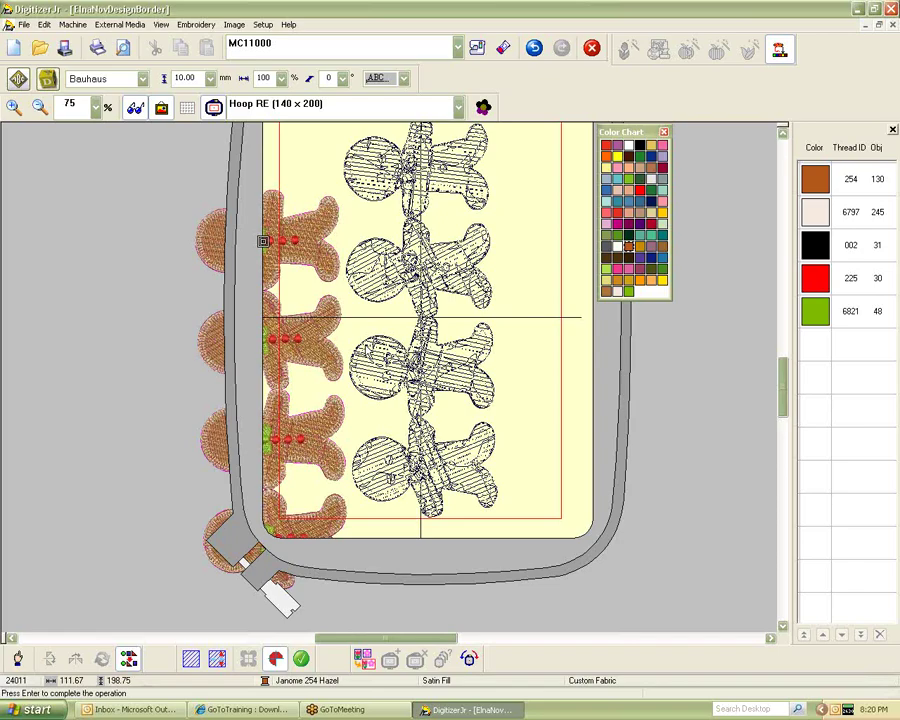
{"action": "key", "text": "Return"}
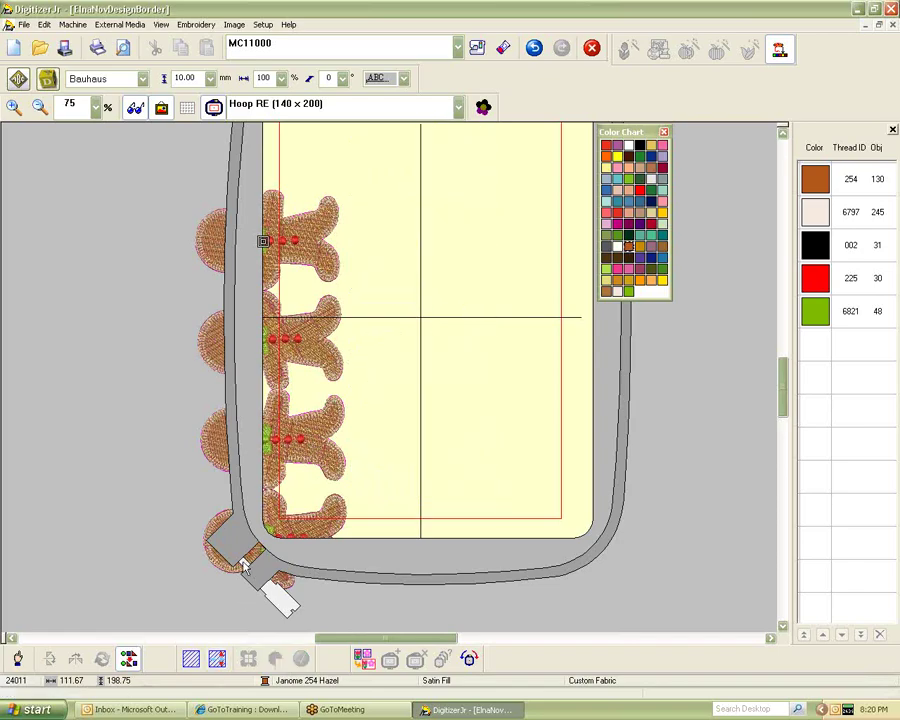
{"action": "left_click", "coordinate": [272, 344]}
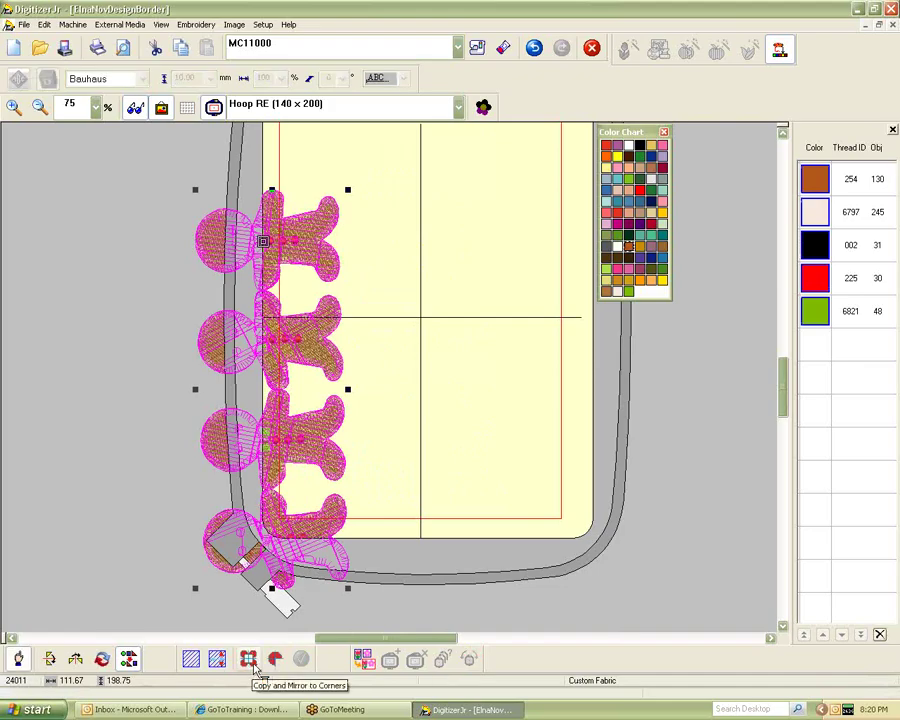
{"action": "left_click", "coordinate": [275, 660]}
{"action": "key", "text": "Return"}
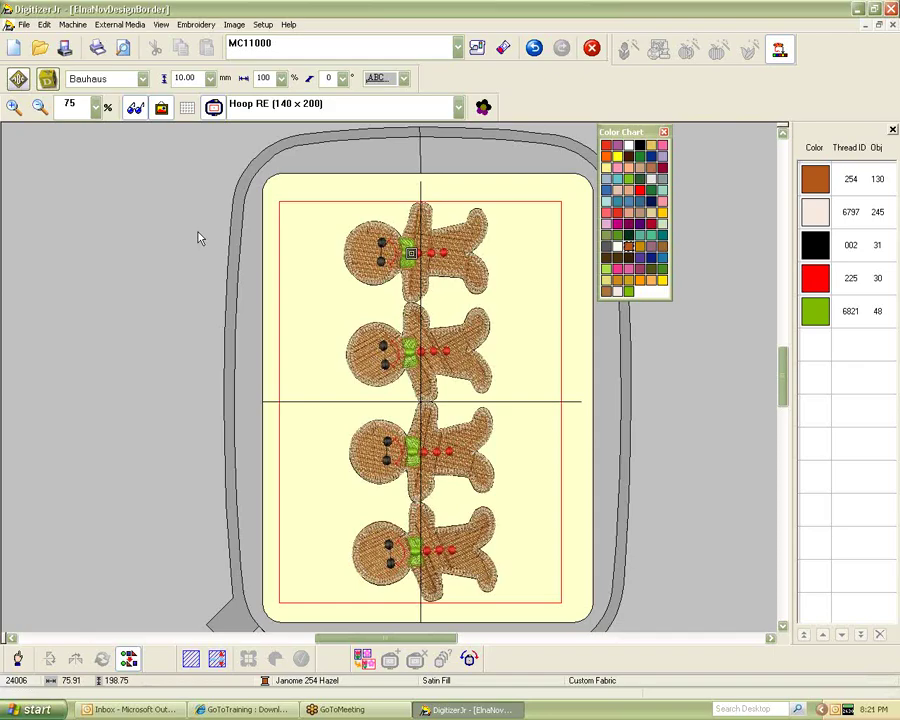
Move the border to the right edge of the hoop's stitching area, and try to center it again
{"action": "left_click", "coordinate": [518, 364]}
{"action": "mouse_move", "coordinate": [518, 364]}
{"action": "left_mouse_down"}
{"action": "mouse_move", "coordinate": [593, 364]}
{"action": "mouse_move", "coordinate": [516, 364]}
{"action": "left_mouse_up"}
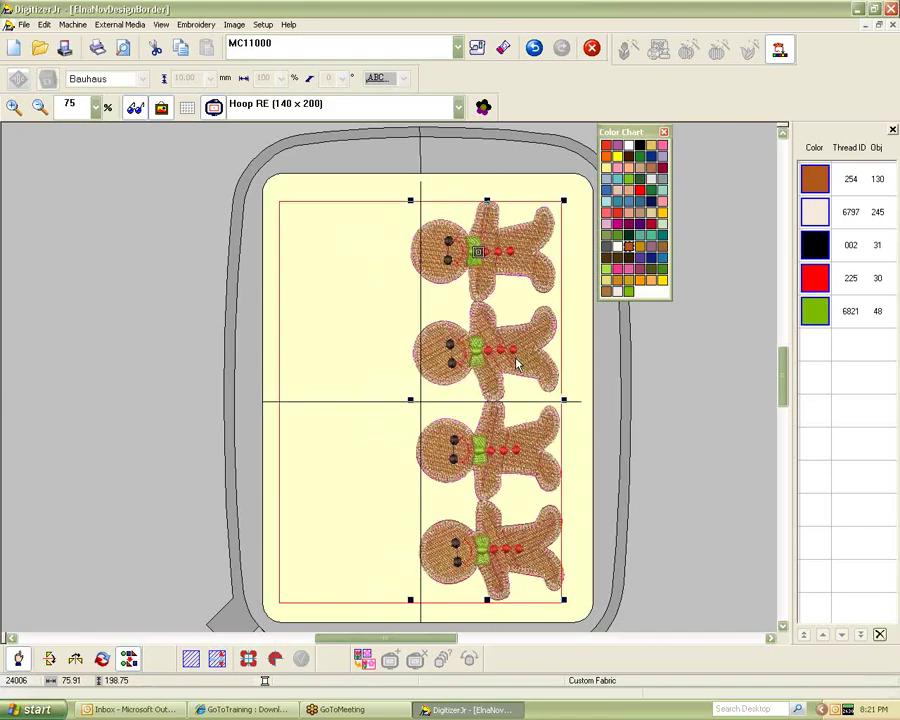
{"action": "left_click_drag", "start_coordinate": [517, 358], "coordinate": [512, 347]}
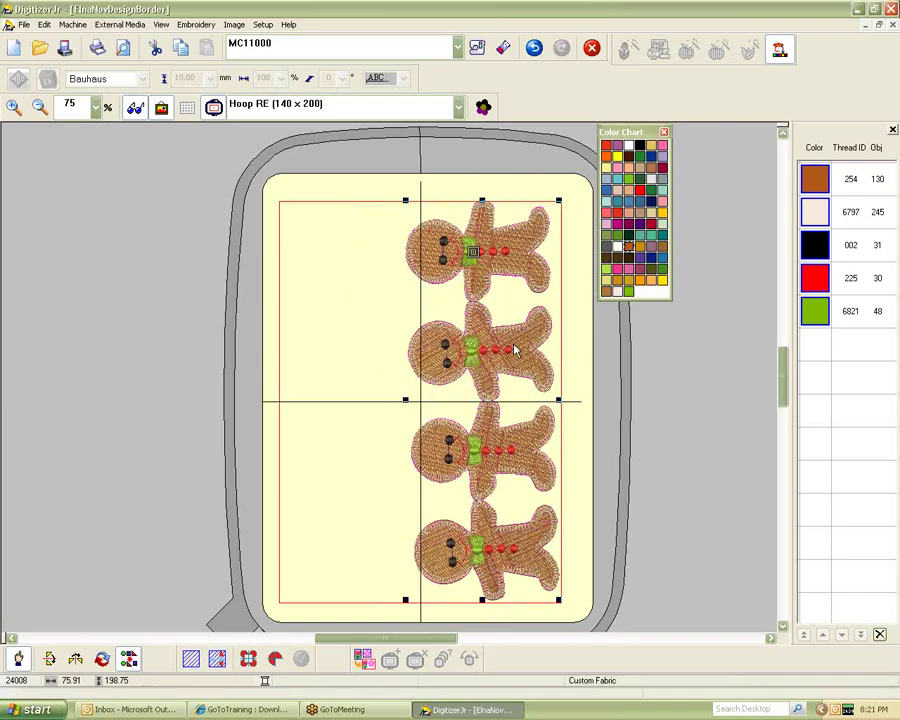
{"action": "left_click", "coordinate": [279, 661]}
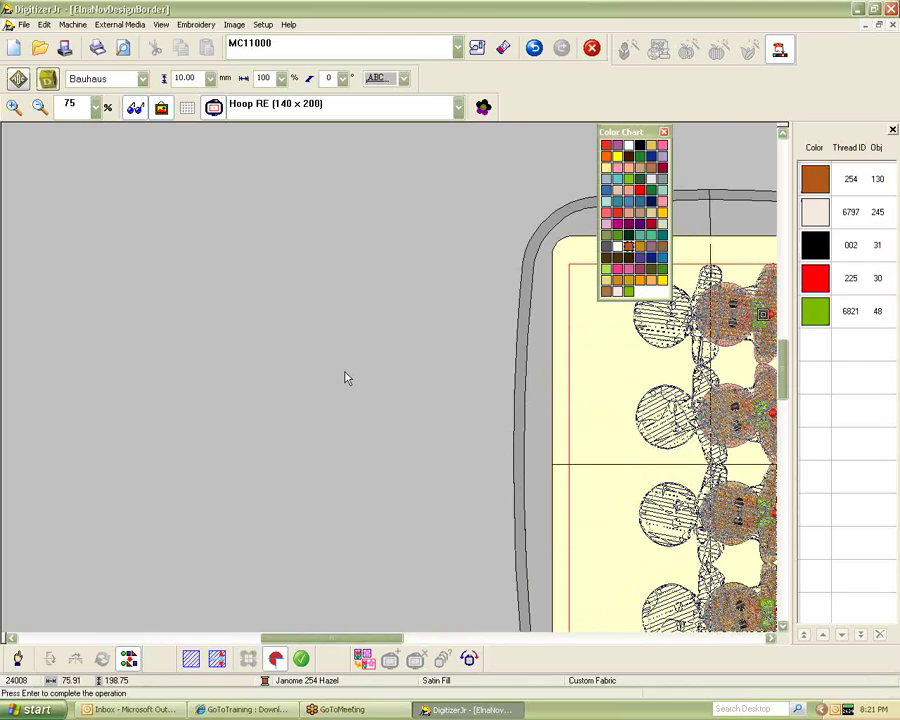
{"action": "key", "text": "Return"}
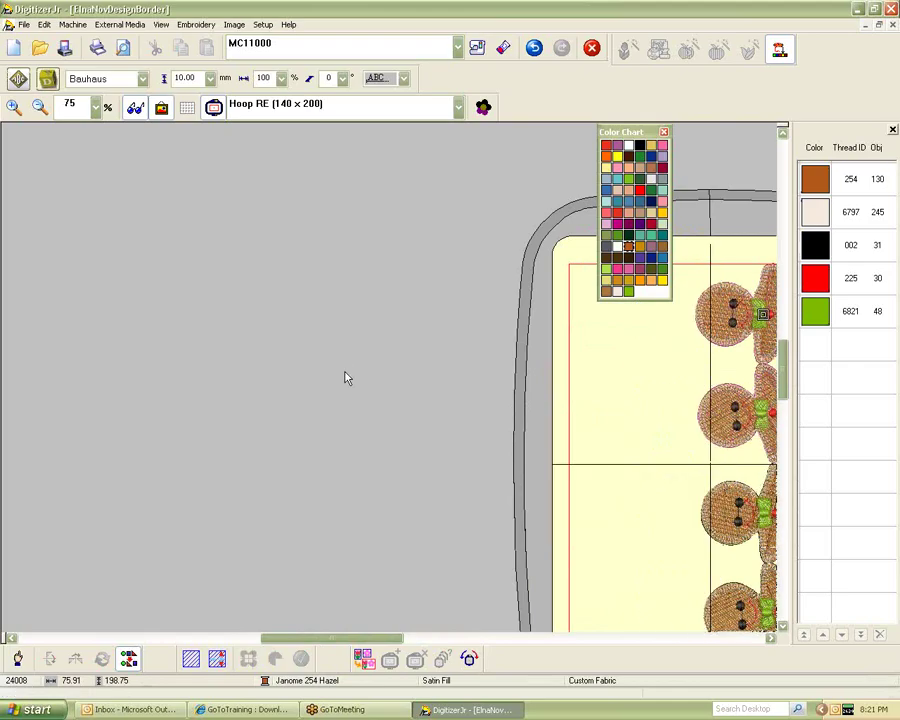
Start a new blank design, and open the L01 lace design from the Elna Monthly Designs folder
{"action": "left_click", "coordinate": [15, 47]}
{"action": "left_click", "coordinate": [447, 375]}
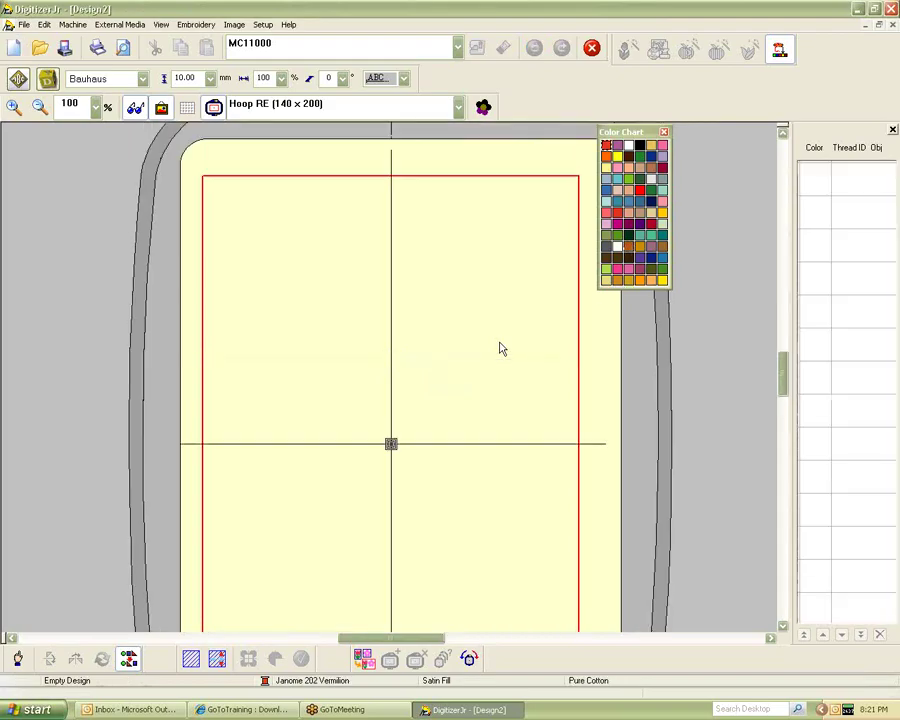
{"action": "left_click", "coordinate": [24, 25]}
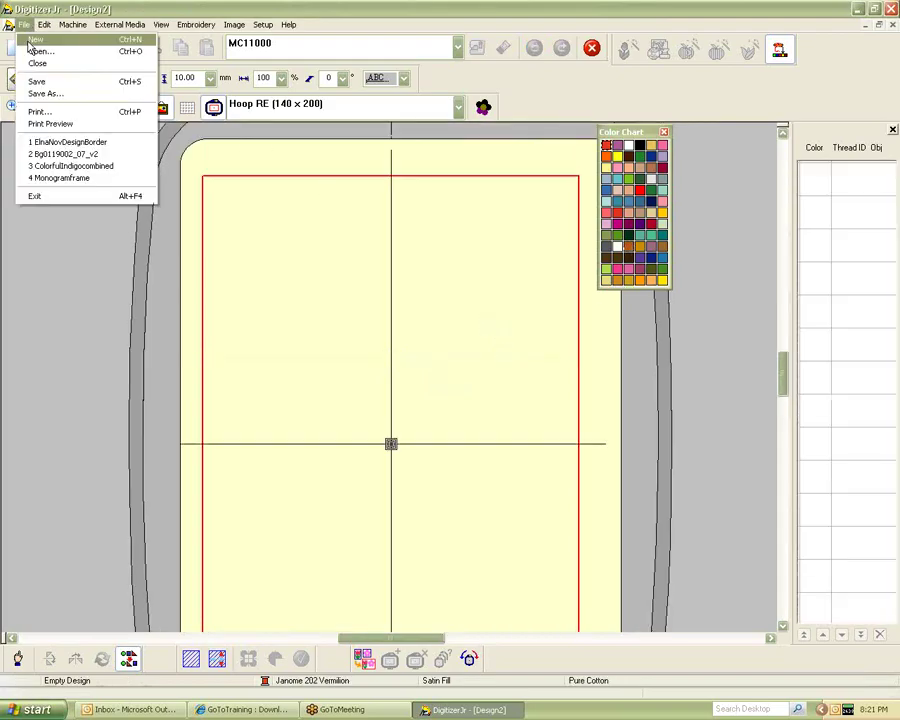
{"action": "left_click", "coordinate": [35, 51]}
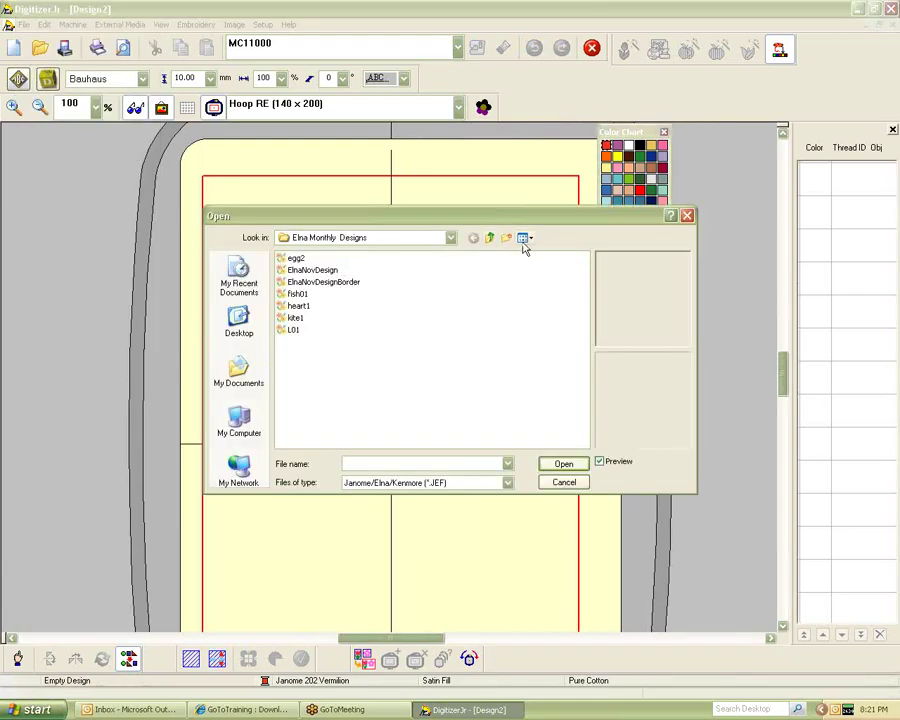
{"action": "left_click", "coordinate": [308, 270]}
{"action": "left_click", "coordinate": [297, 294]}
{"action": "left_click", "coordinate": [299, 306]}
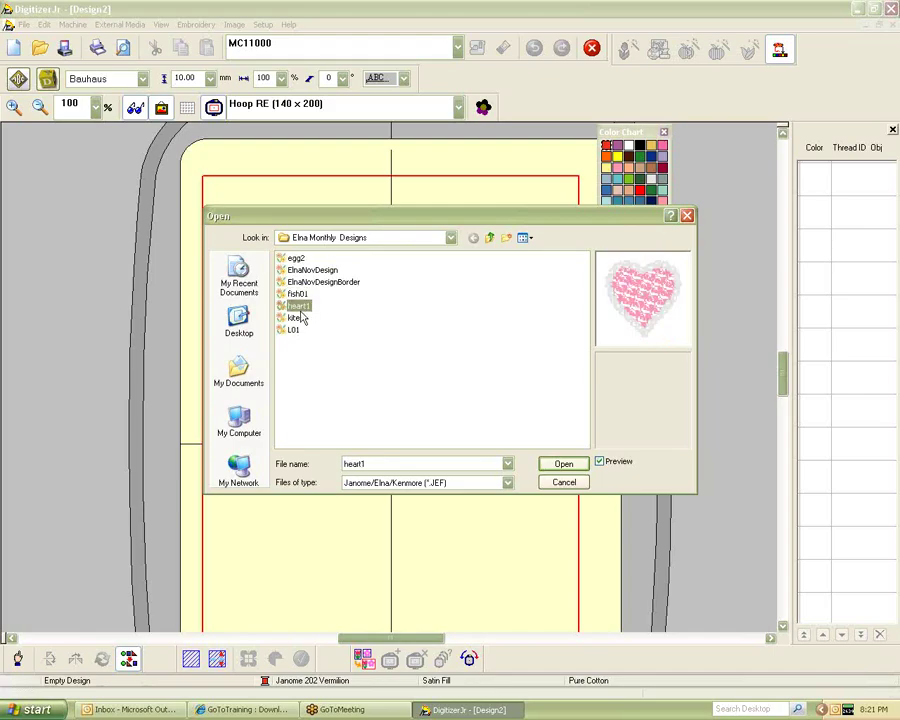
{"action": "left_click", "coordinate": [297, 318]}
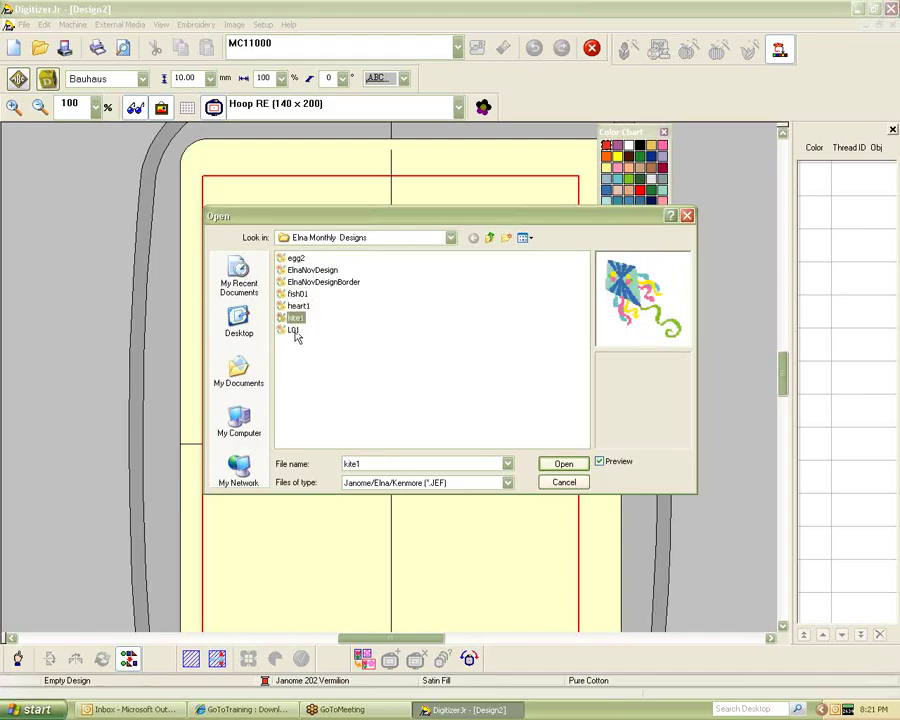
{"action": "left_click", "coordinate": [294, 331]}
{"action": "left_click", "coordinate": [556, 464]}
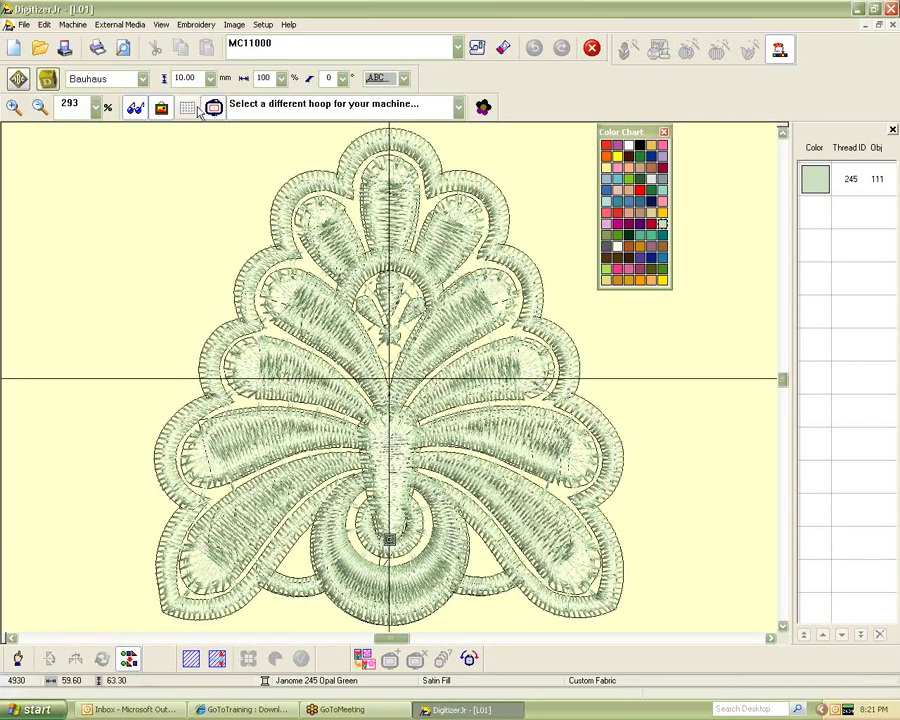
Change the hoop to Hoop SQ (200 x 200), and show the grid over the design area
{"action": "left_click", "coordinate": [145, 79]}
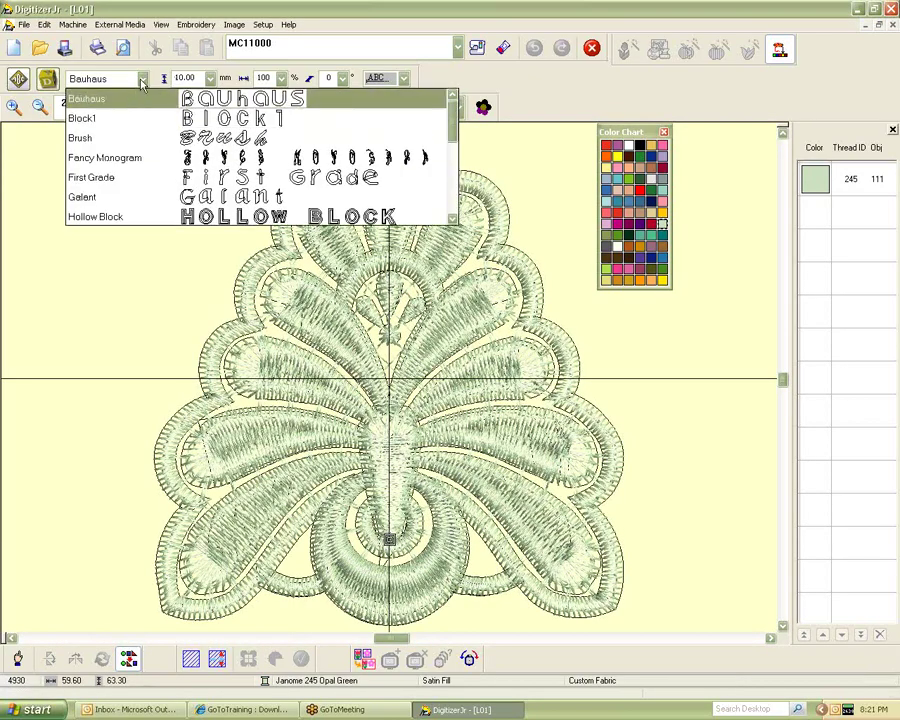
{"action": "left_click", "coordinate": [142, 84]}
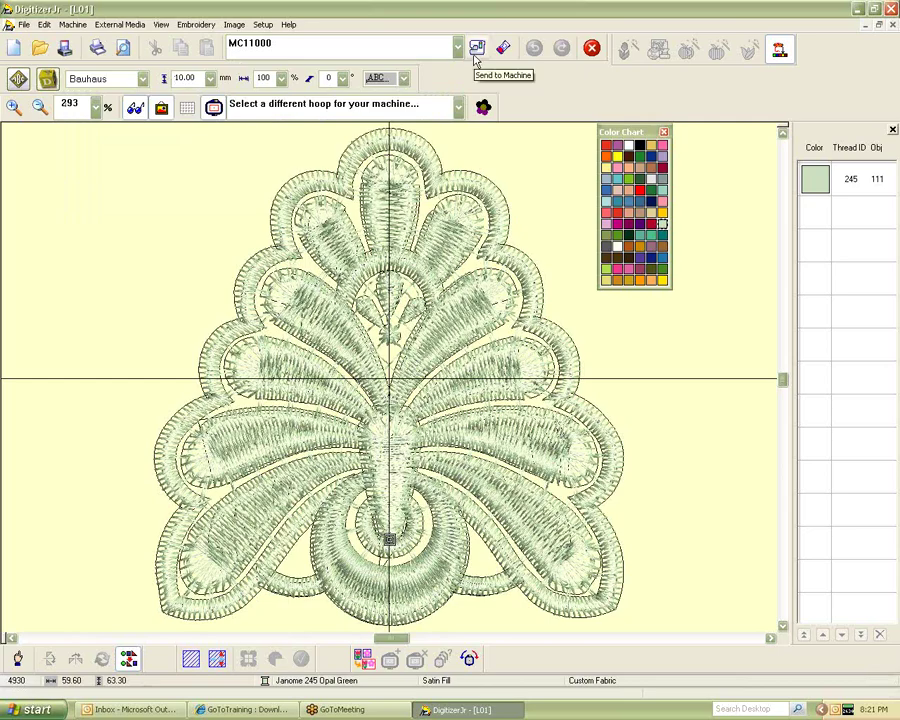
{"action": "left_click", "coordinate": [72, 104]}
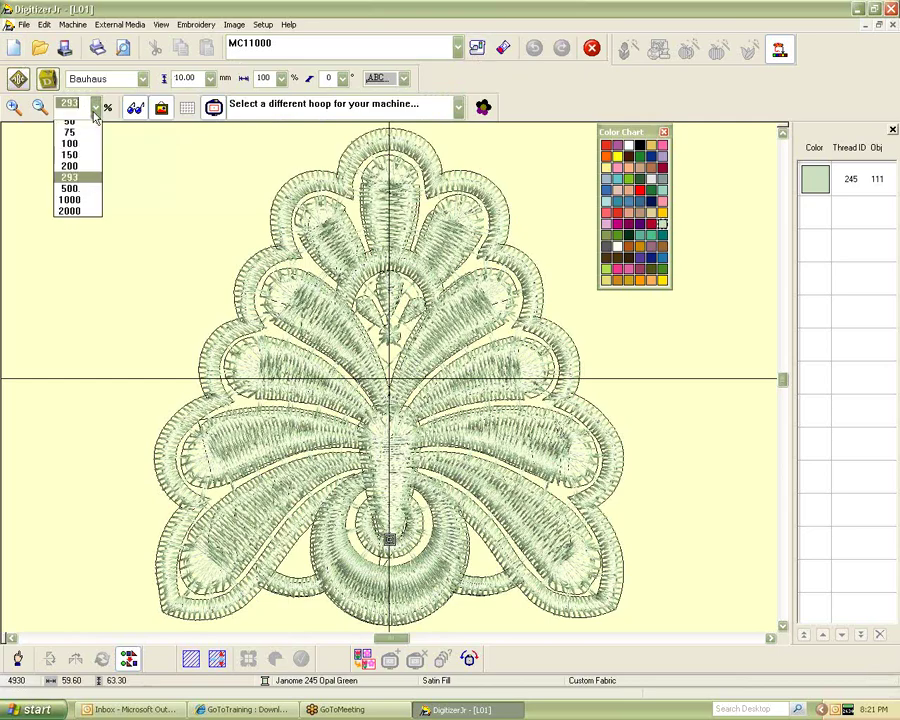
{"action": "left_click", "coordinate": [84, 130]}
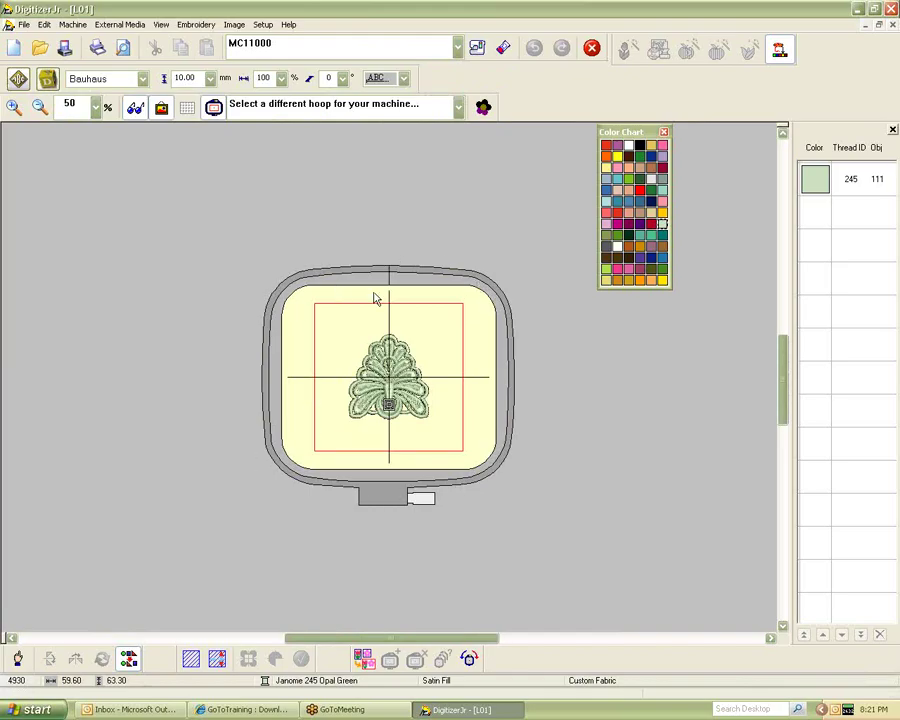
{"action": "left_click", "coordinate": [457, 107]}
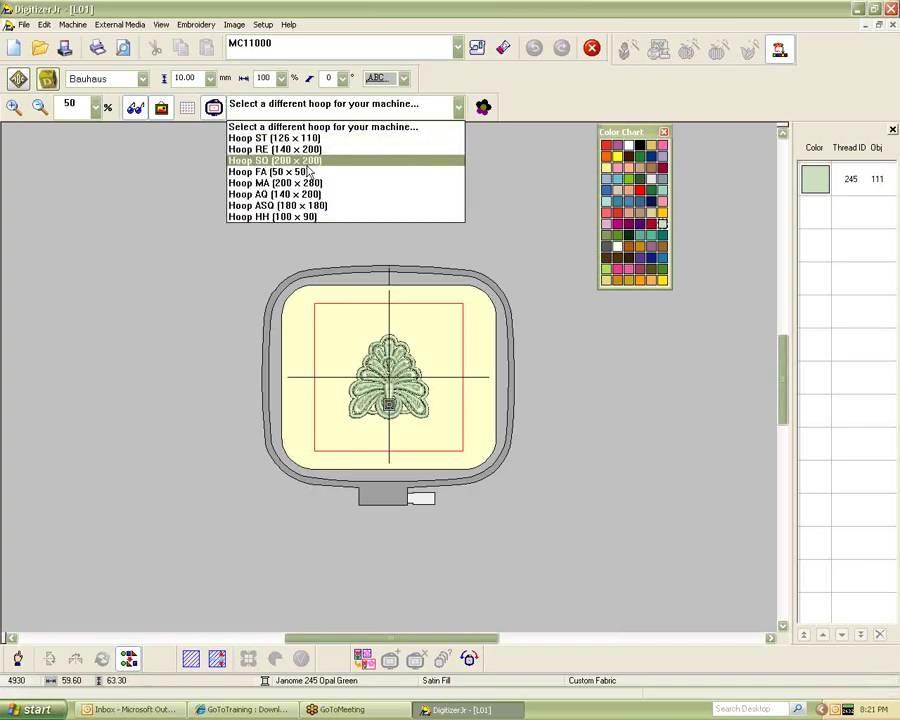
{"action": "left_click", "coordinate": [306, 165]}
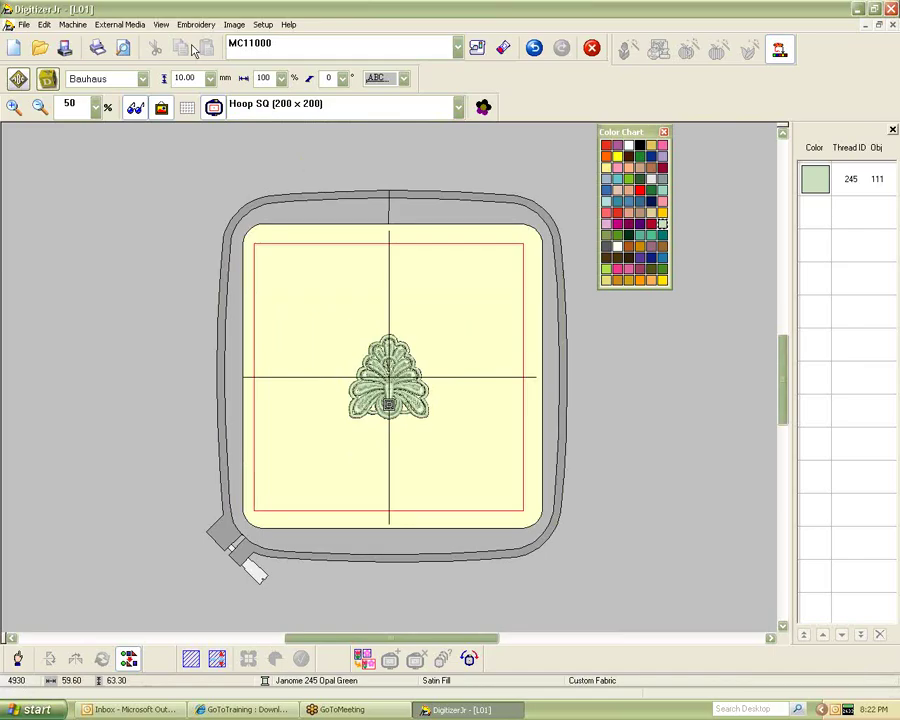
{"action": "left_click", "coordinate": [187, 107]}
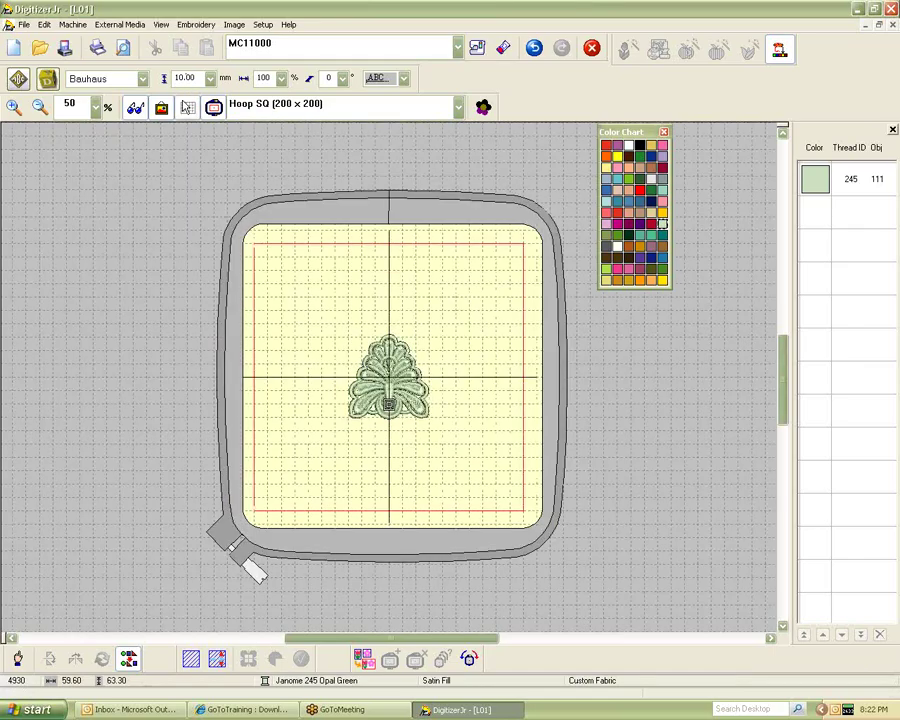
{"action": "left_click", "coordinate": [354, 400]}
{"action": "left_click_drag", "start_coordinate": [388, 403], "coordinate": [458, 438]}
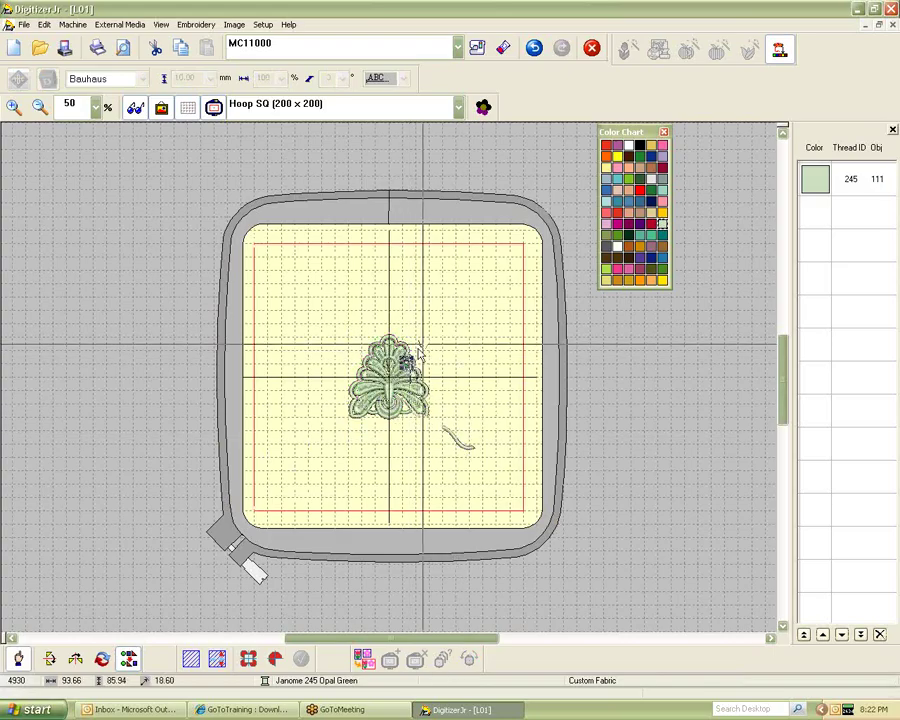
{"action": "left_click", "coordinate": [535, 50]}
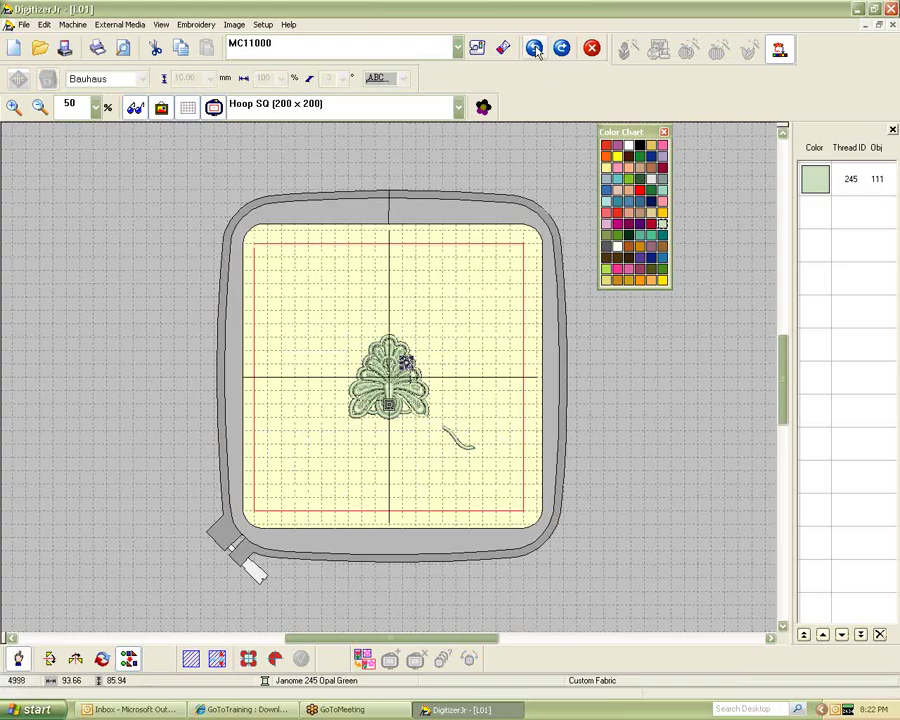
Select all objects of the lace motif and group them into one object
{"action": "left_click", "coordinate": [44, 24]}
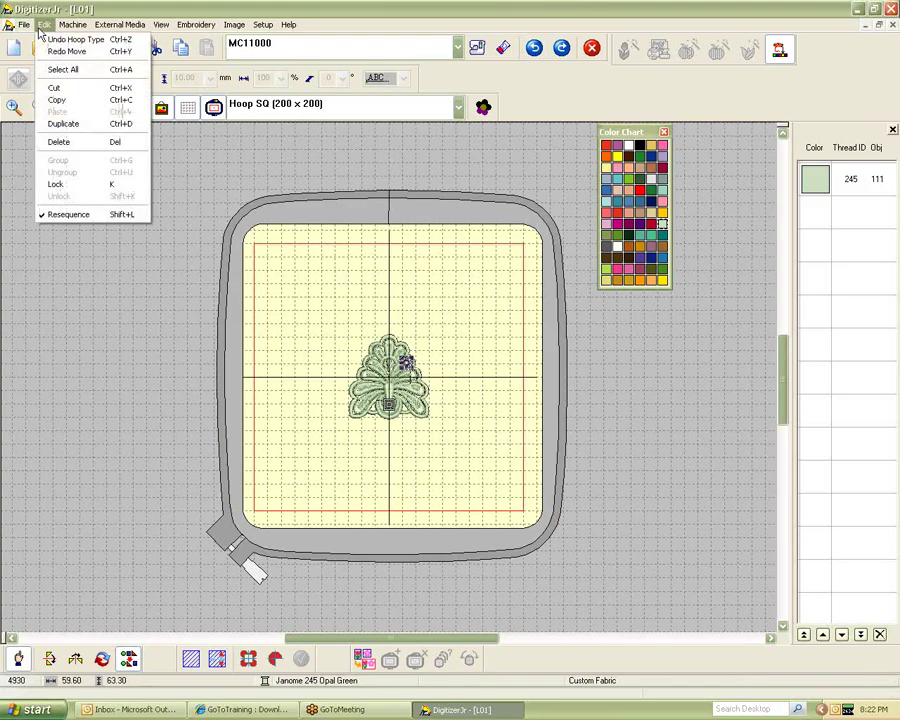
{"action": "left_click", "coordinate": [60, 70]}
{"action": "left_click", "coordinate": [247, 333]}
{"action": "left_click_drag", "start_coordinate": [224, 287], "coordinate": [574, 490]}
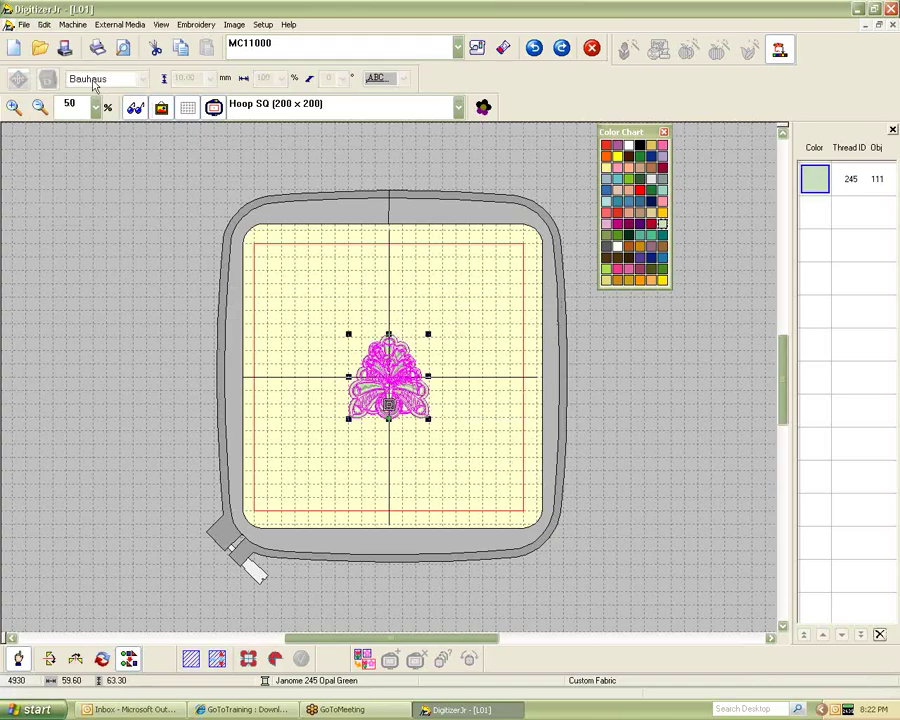
{"action": "left_click", "coordinate": [44, 24]}
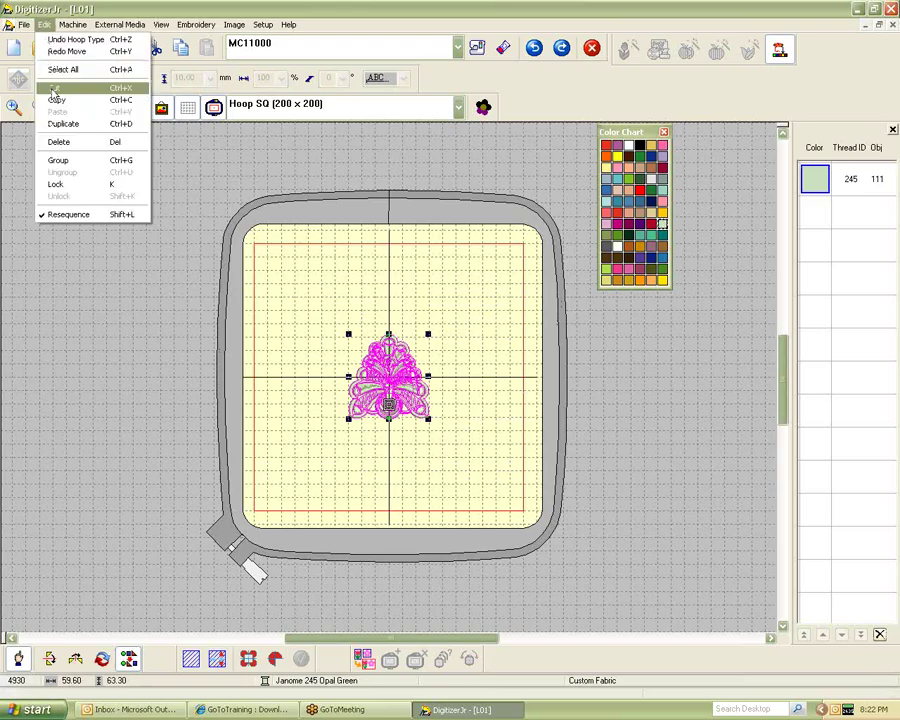
{"action": "left_click", "coordinate": [57, 160]}
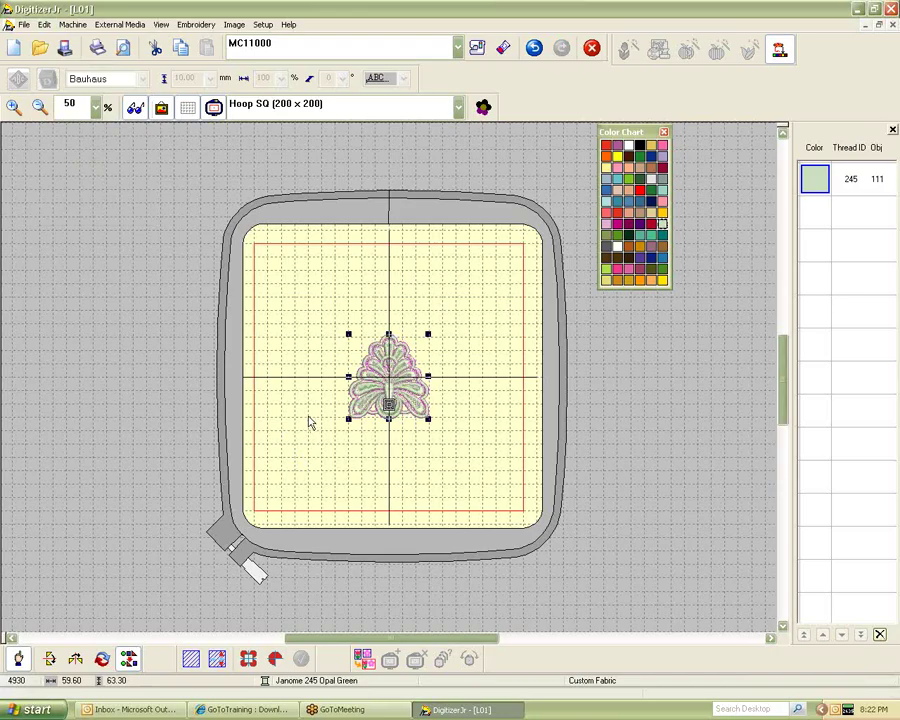
Move the grouped motif into the hoop's upper-right quadrant, and free rotate it so its tip points diagonally toward the outer corner
{"action": "left_click_drag", "start_coordinate": [395, 399], "coordinate": [442, 354]}
{"action": "left_click", "coordinate": [443, 359]}
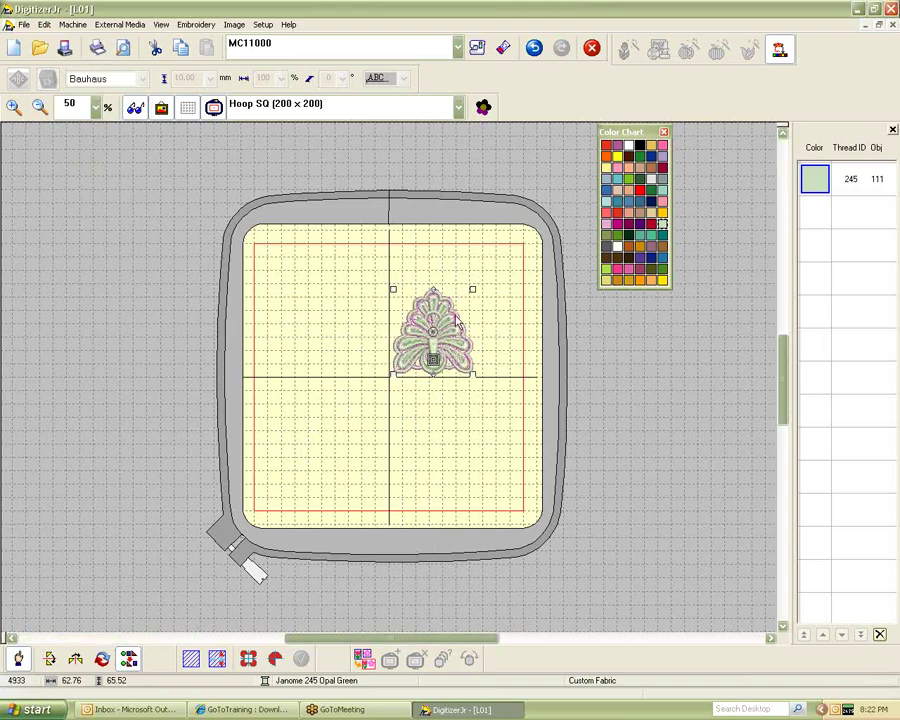
{"action": "left_click_drag", "start_coordinate": [472, 290], "coordinate": [504, 348]}
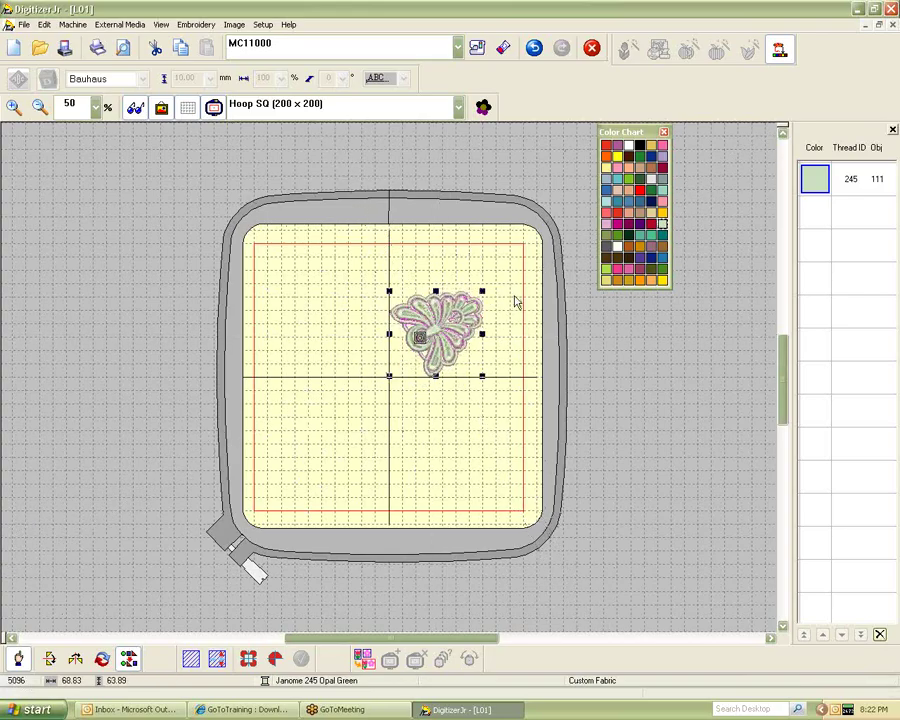
{"action": "left_click", "coordinate": [472, 316]}
{"action": "left_click_drag", "start_coordinate": [482, 292], "coordinate": [470, 305]}
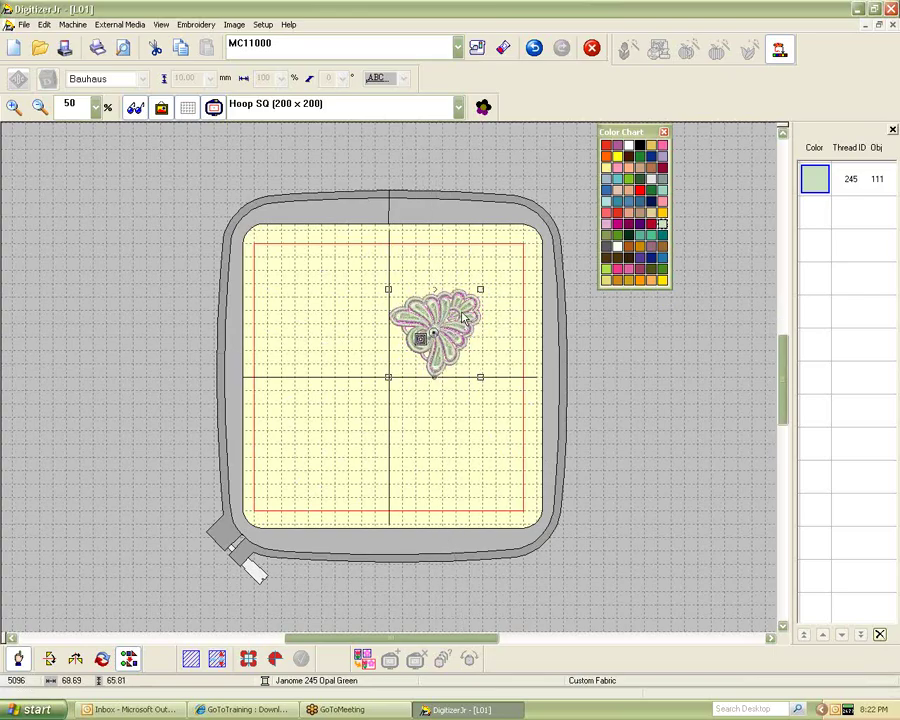
{"action": "left_click", "coordinate": [465, 318]}
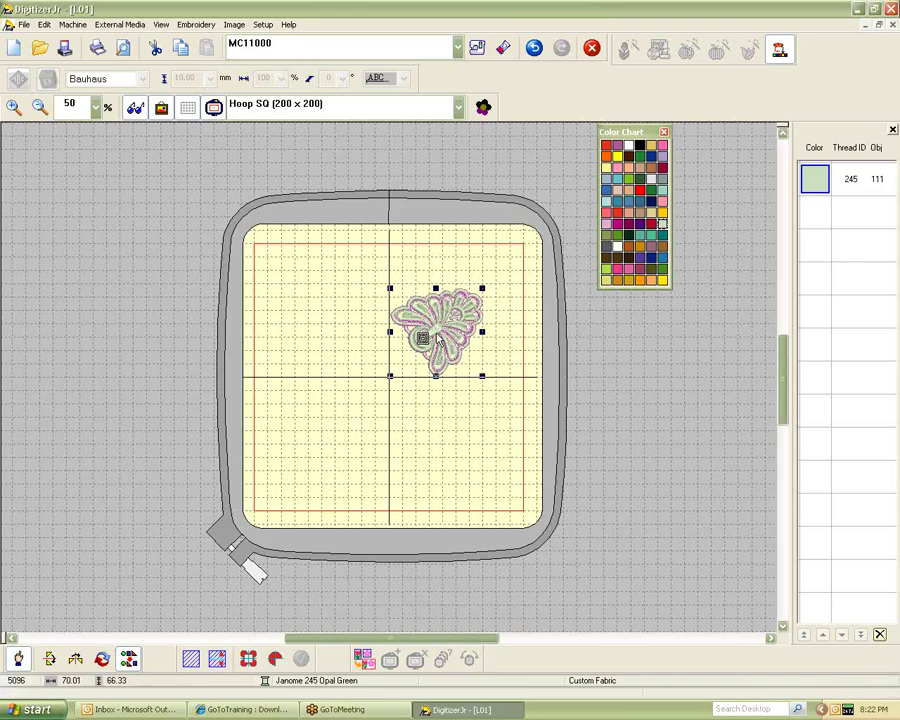
Paste a copy of the motif, place it rotated in the hoop's lower-right quadrant, and delete that copy
{"action": "left_click", "coordinate": [181, 47]}
{"action": "left_click", "coordinate": [207, 47]}
{"action": "left_click", "coordinate": [453, 341]}
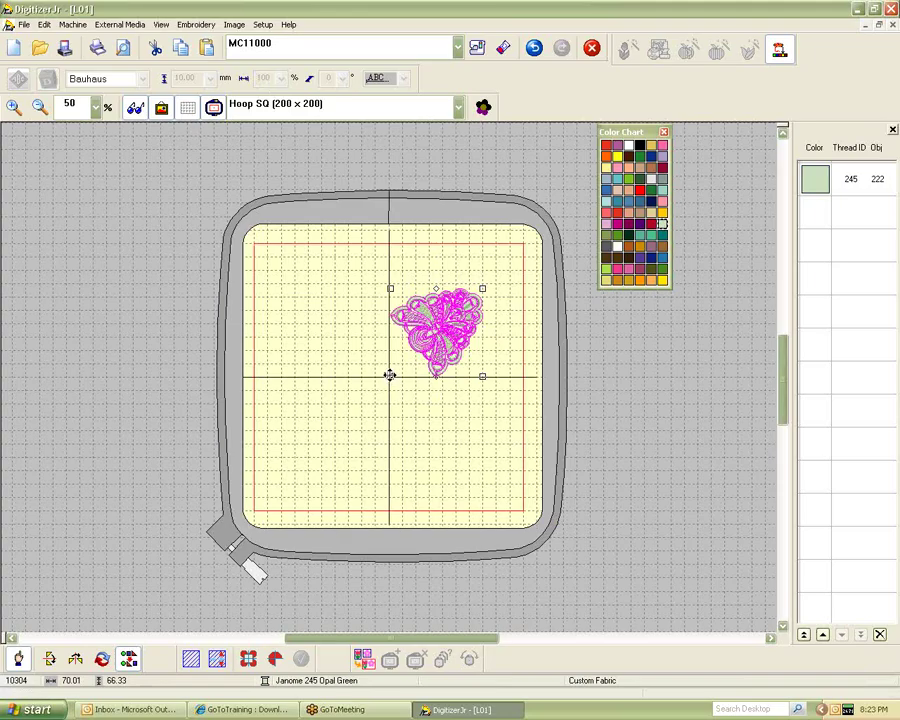
{"action": "left_click_drag", "start_coordinate": [496, 293], "coordinate": [422, 492]}
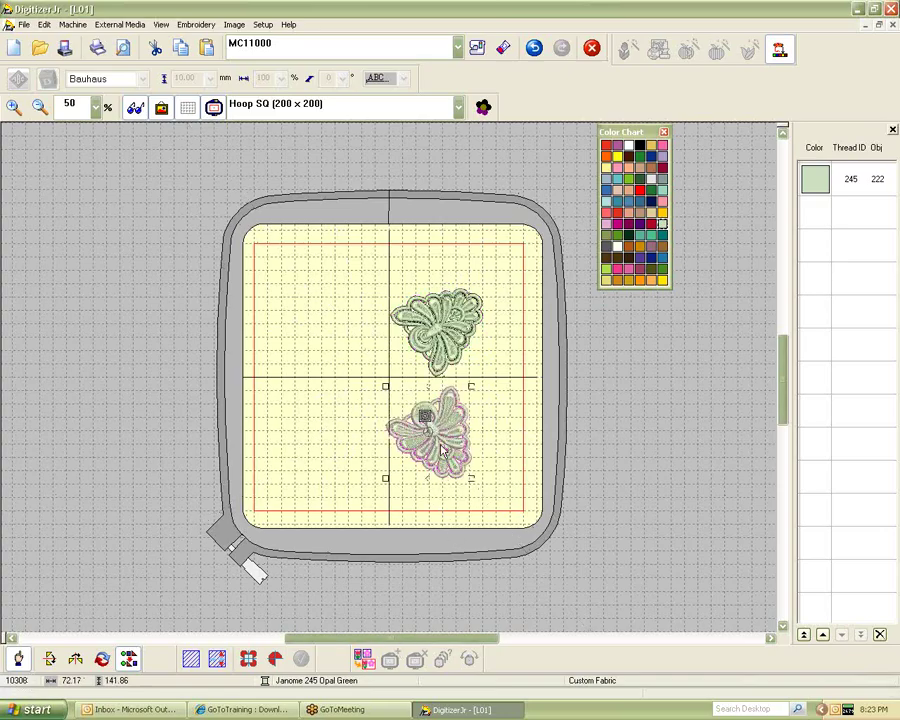
{"action": "left_click", "coordinate": [441, 452]}
{"action": "key", "text": "Delete"}
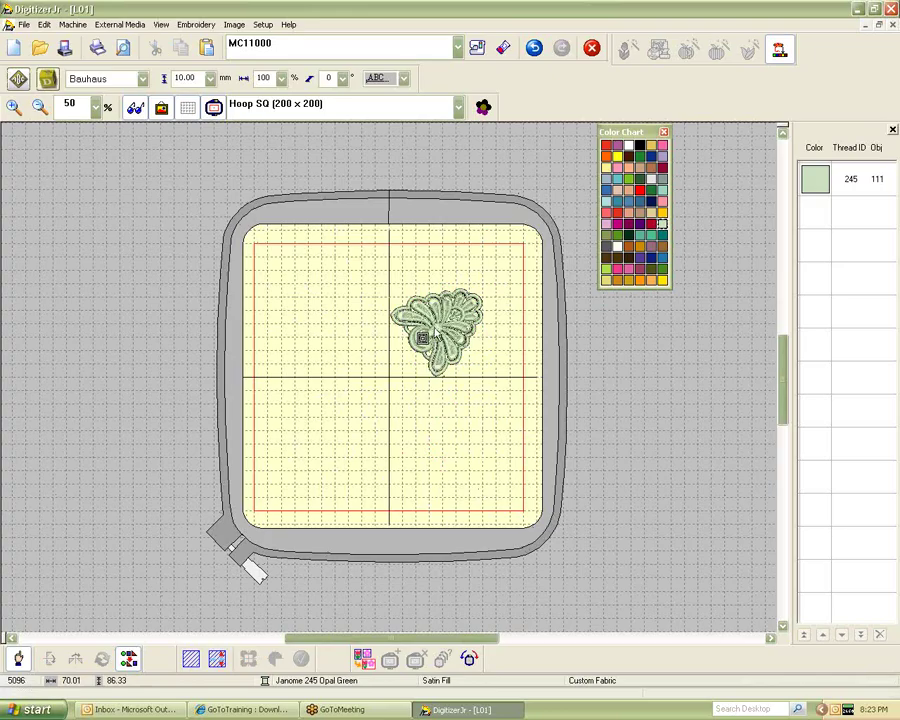
Try mirroring copies of the motif into the other three quadrants of the hoop, and undo the layout
{"action": "left_click", "coordinate": [434, 334]}
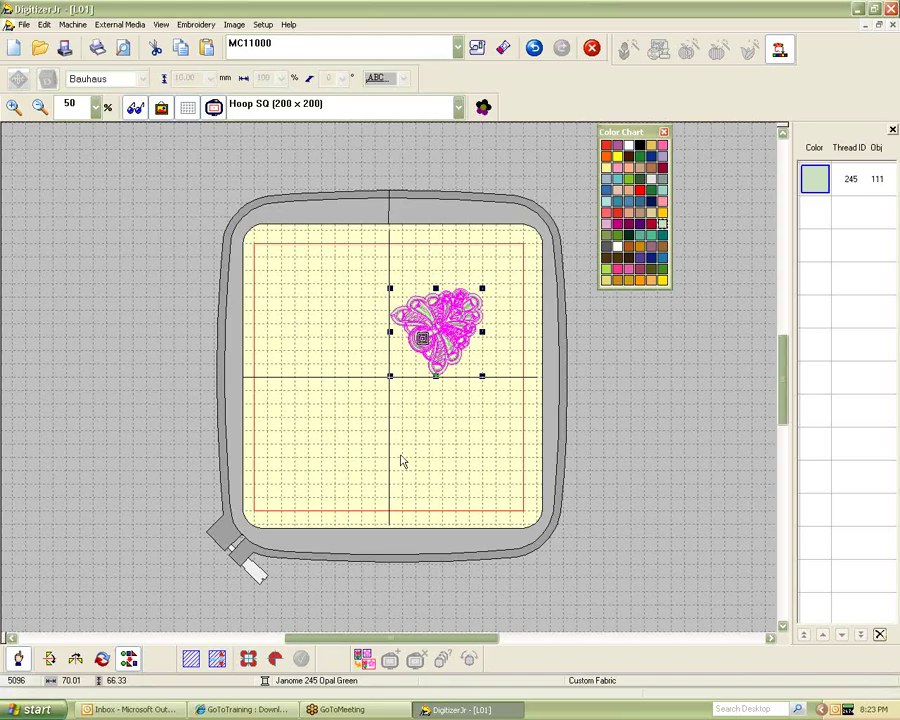
{"action": "left_click", "coordinate": [247, 658]}
{"action": "left_click", "coordinate": [248, 658]}
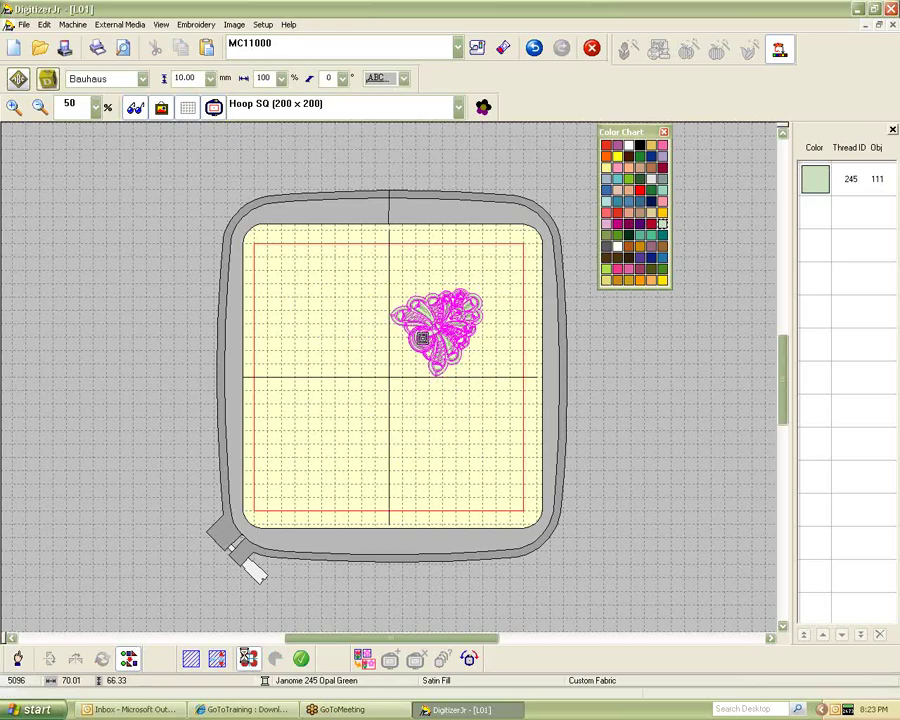
{"action": "left_click", "coordinate": [247, 660]}
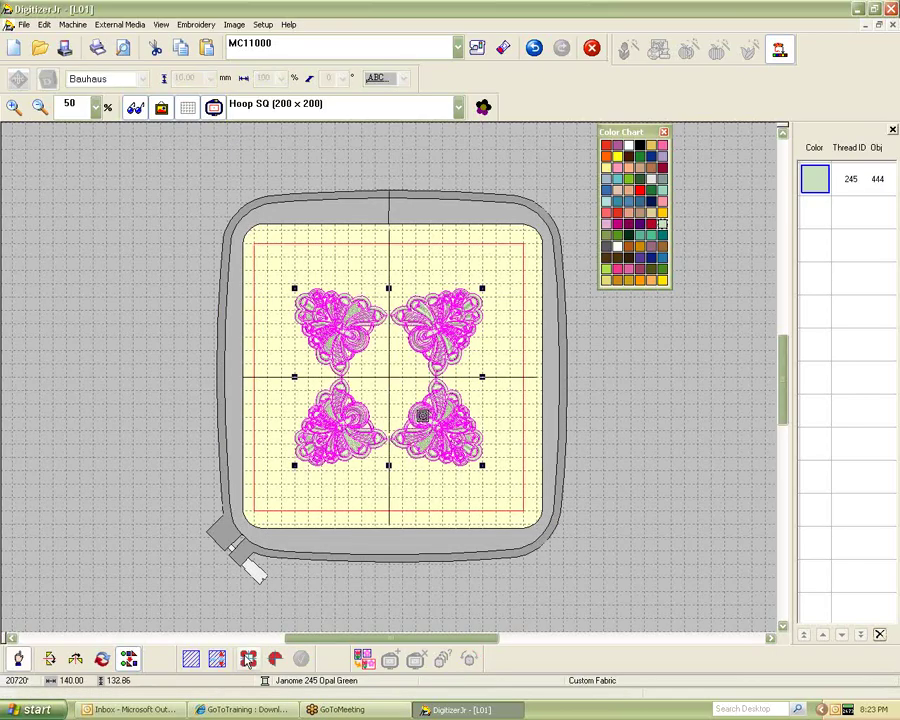
{"action": "left_click", "coordinate": [111, 329]}
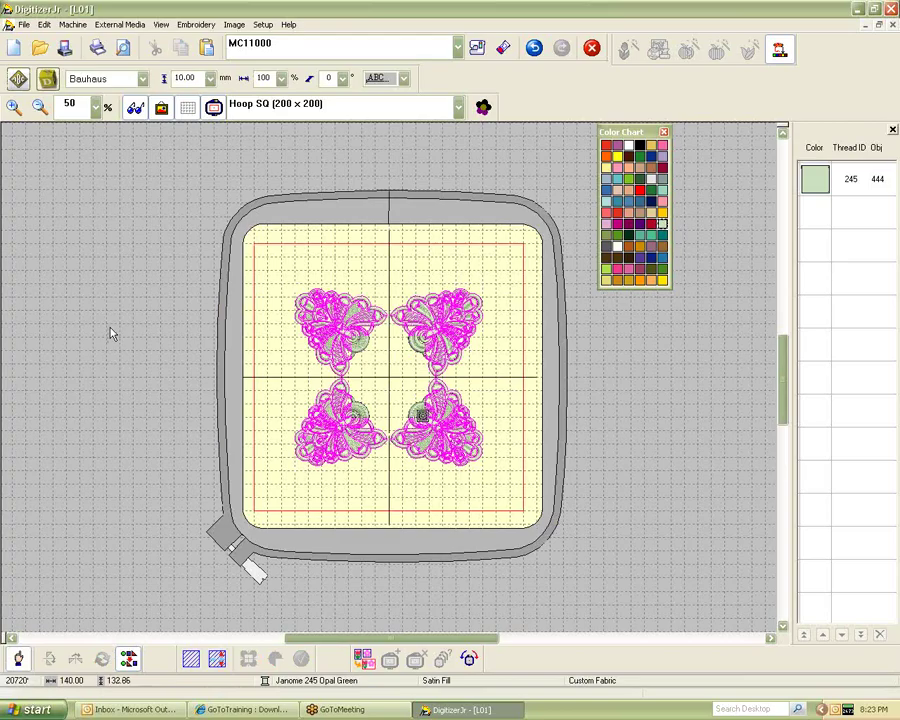
{"action": "key", "text": "ctrl+z"}
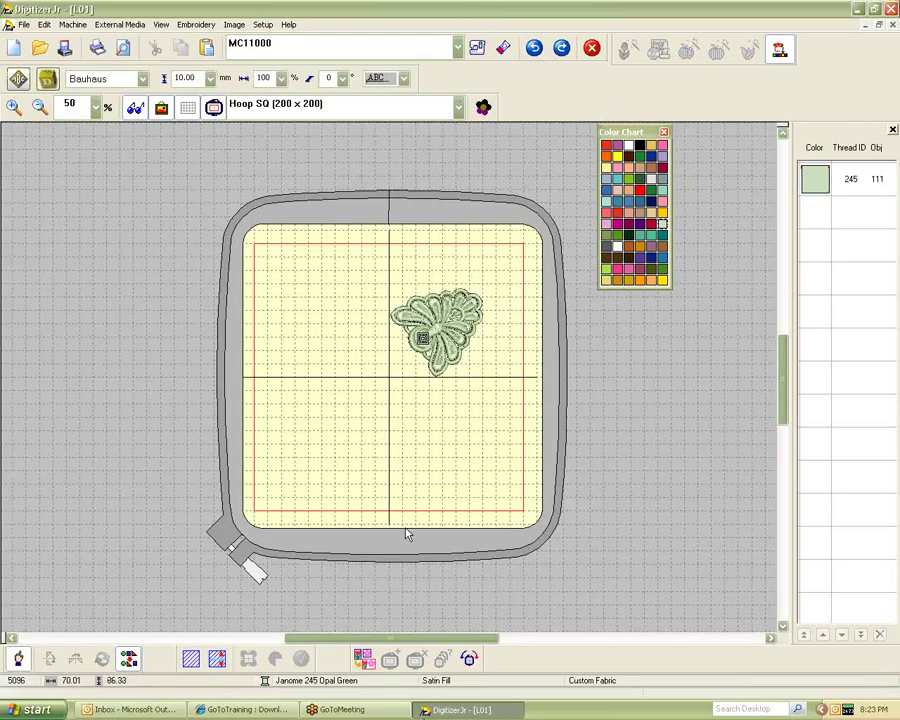
Mirror the selected motif into all four quadrants of the hoop with the corner layout, and deselect the copies
{"action": "left_click", "coordinate": [415, 318]}
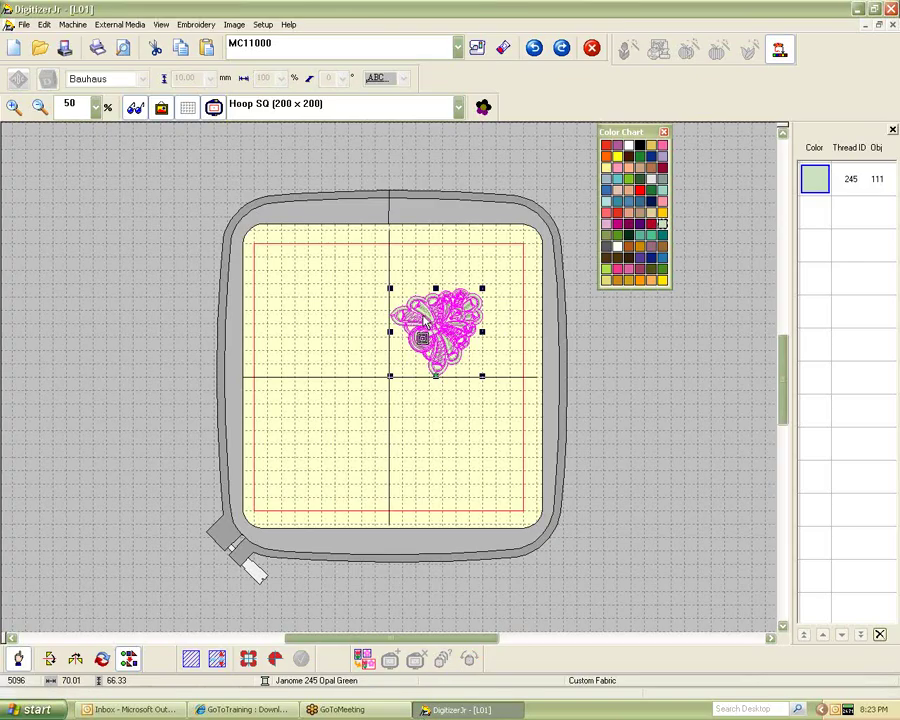
{"action": "left_click", "coordinate": [249, 660]}
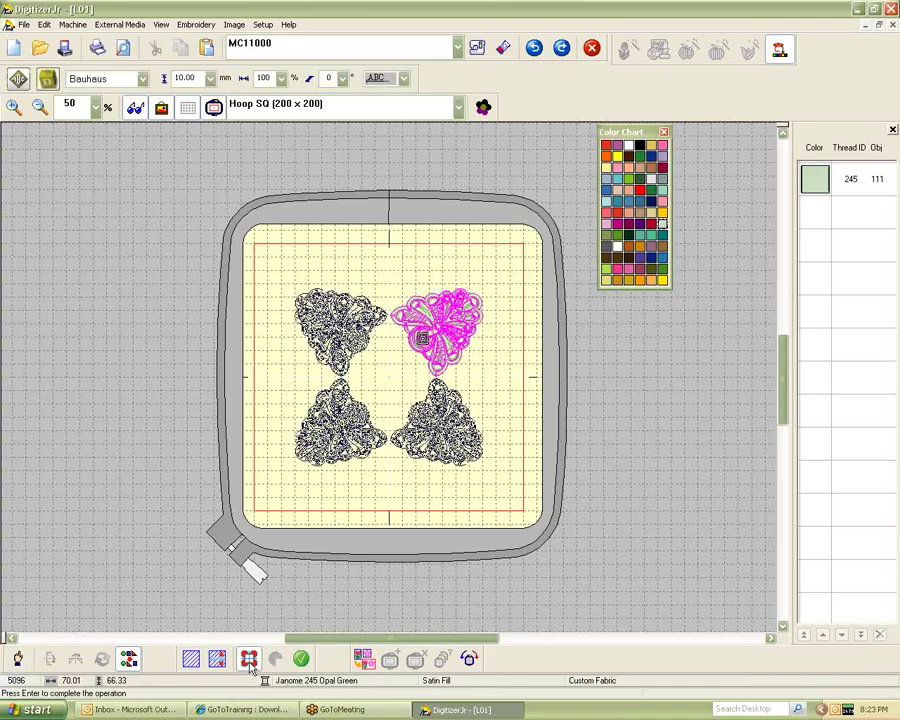
{"action": "left_click", "coordinate": [250, 663]}
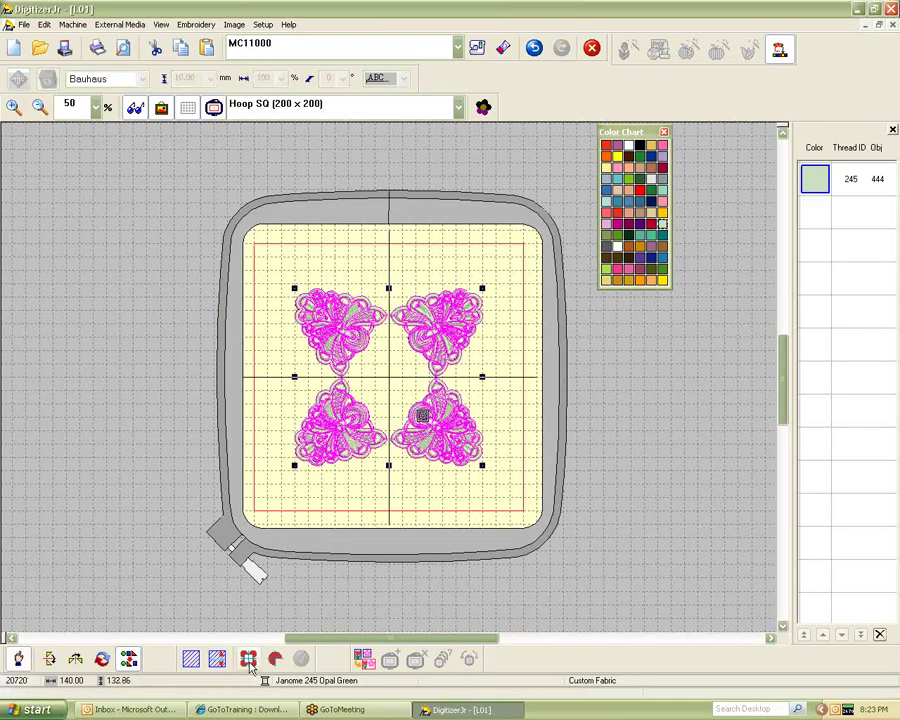
{"action": "left_click", "coordinate": [532, 297]}
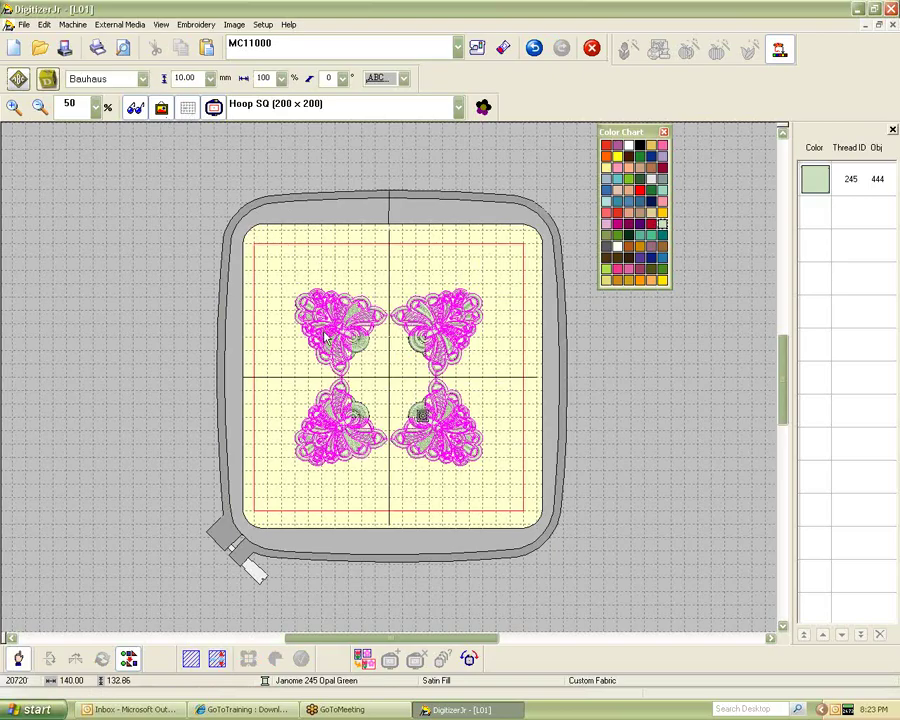
Delete the mirrored copies in the other three quadrants, keeping only the motif in the hoop's upper-right quadrant
{"action": "left_click", "coordinate": [135, 108]}
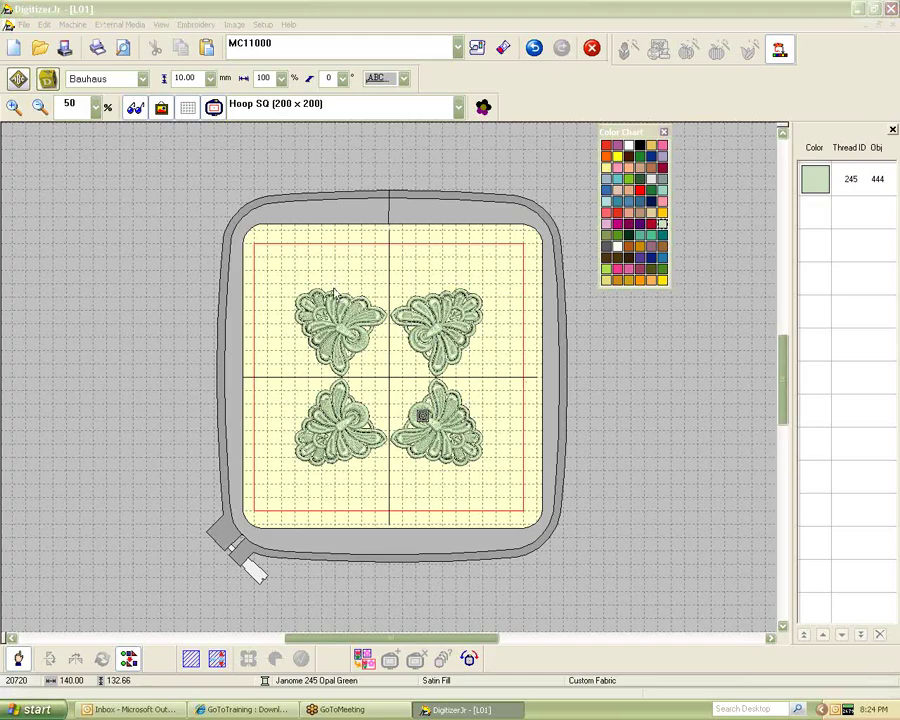
{"action": "left_click_drag", "start_coordinate": [255, 257], "coordinate": [400, 368]}
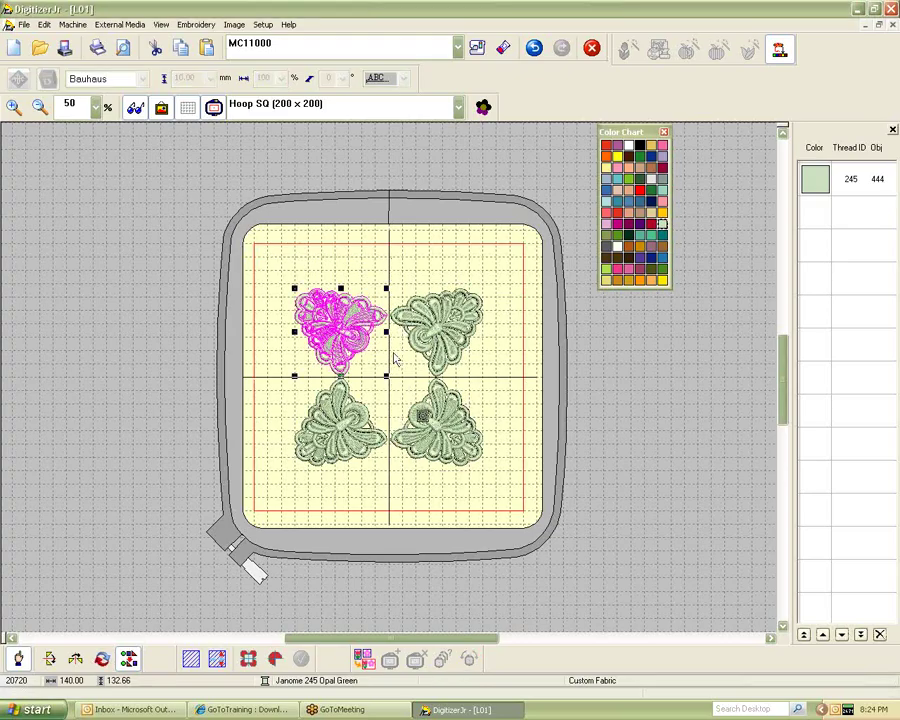
{"action": "key", "text": "Delete"}
{"action": "key", "text": "Delete"}
{"action": "key", "text": "Delete"}
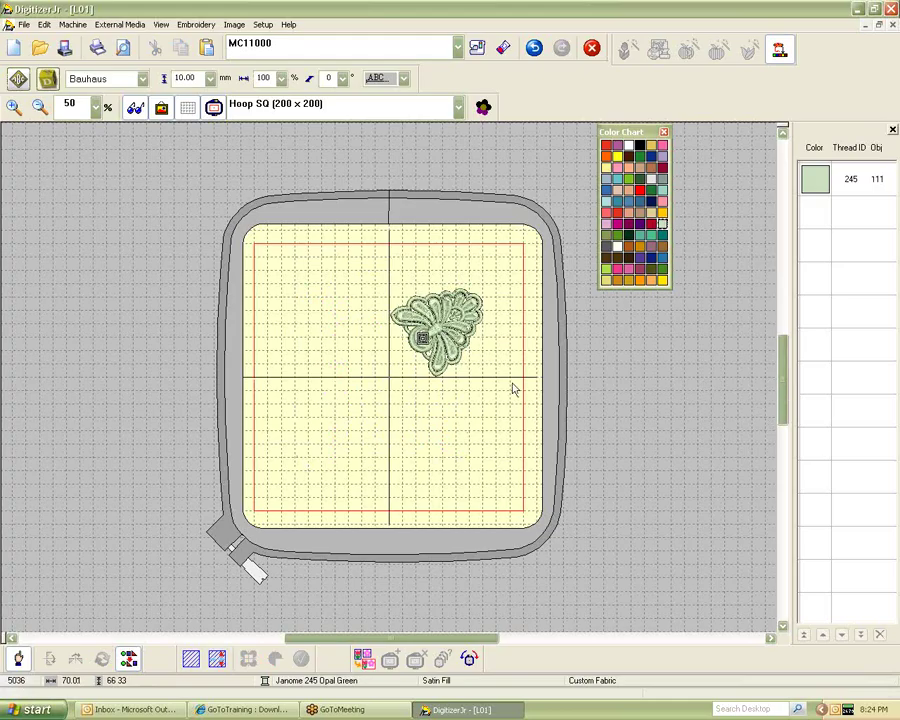
Move the motif to the hoop's centre and try the corner layout from there, cancelling the preview
{"action": "left_click", "coordinate": [473, 332]}
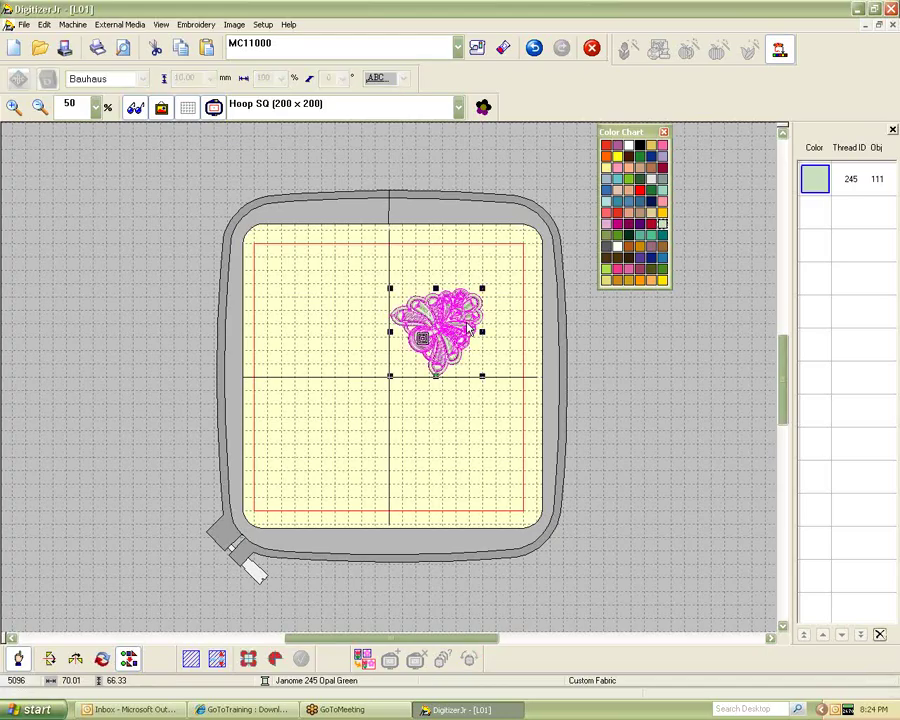
{"action": "left_click_drag", "start_coordinate": [463, 323], "coordinate": [415, 372]}
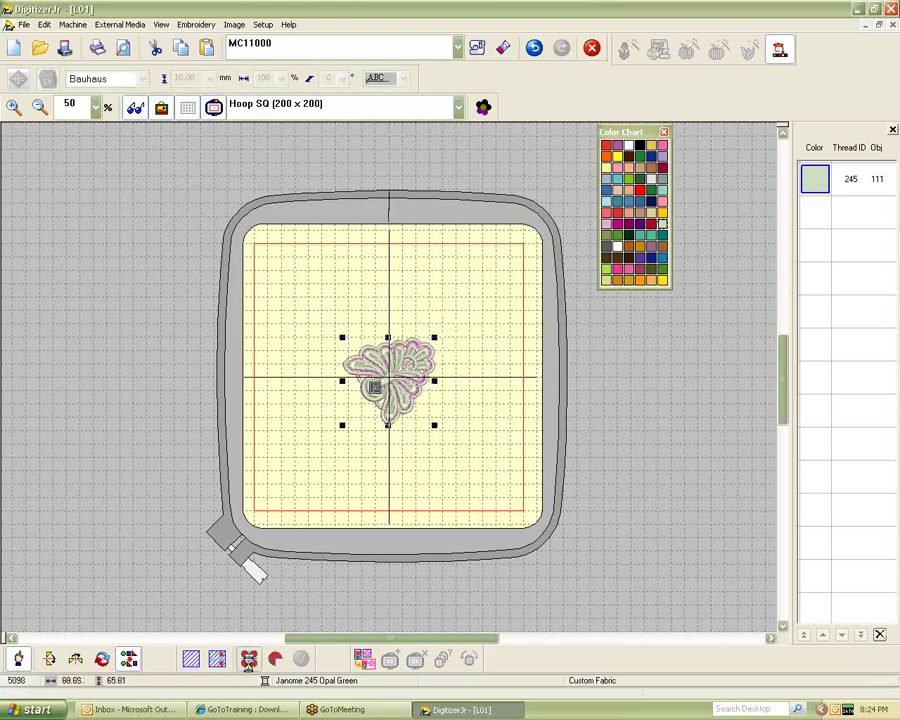
{"action": "left_click", "coordinate": [248, 659]}
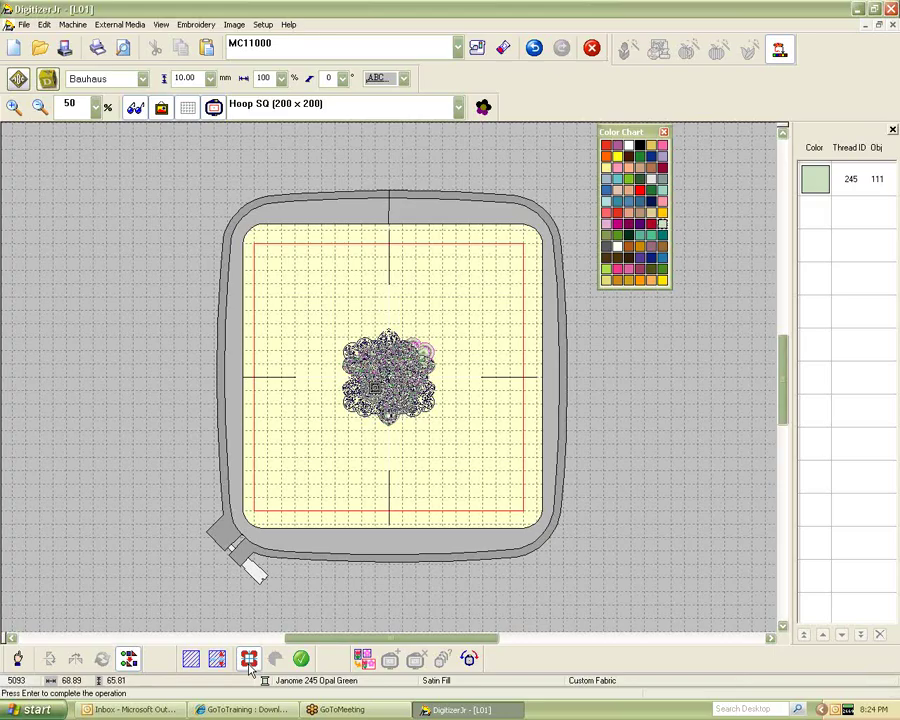
{"action": "left_click", "coordinate": [249, 660]}
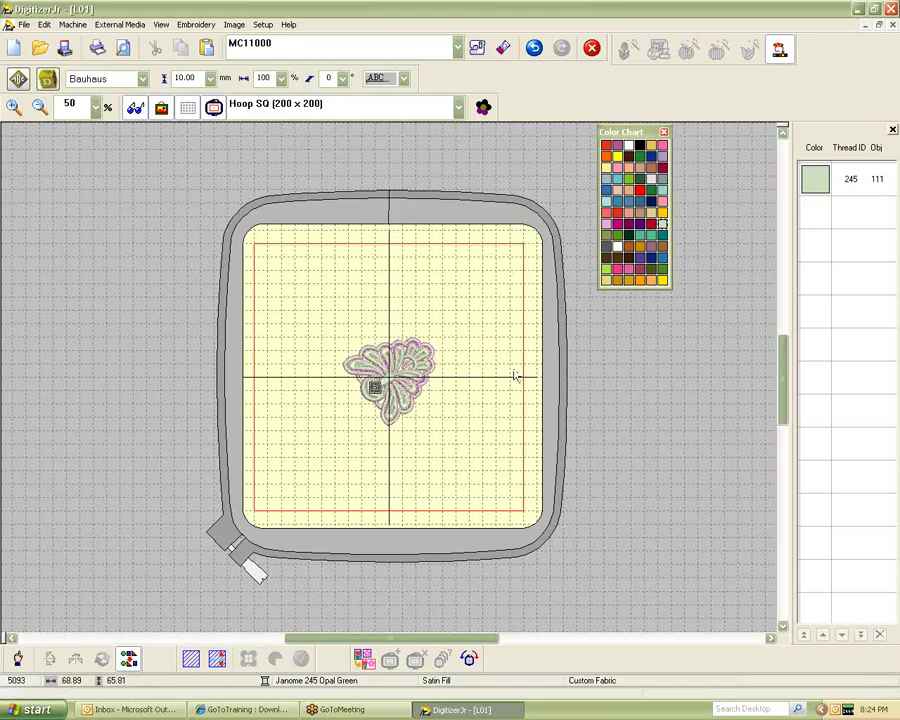
Move the motif into the upper-right corner of the stitching area and try the corner layout from that position
{"action": "left_click_drag", "start_coordinate": [405, 408], "coordinate": [476, 290]}
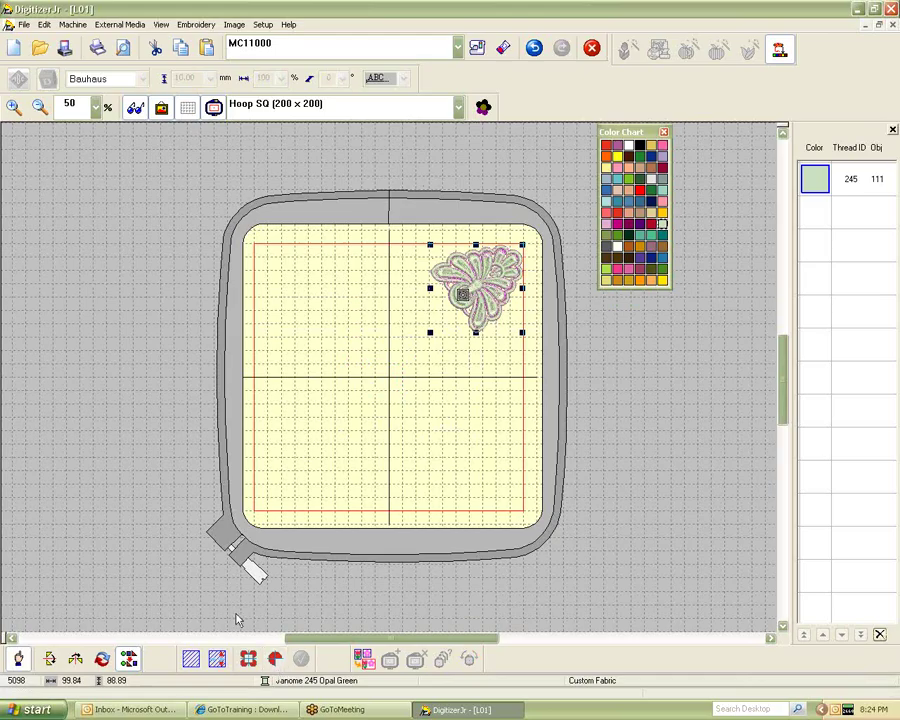
{"action": "left_click", "coordinate": [248, 659]}
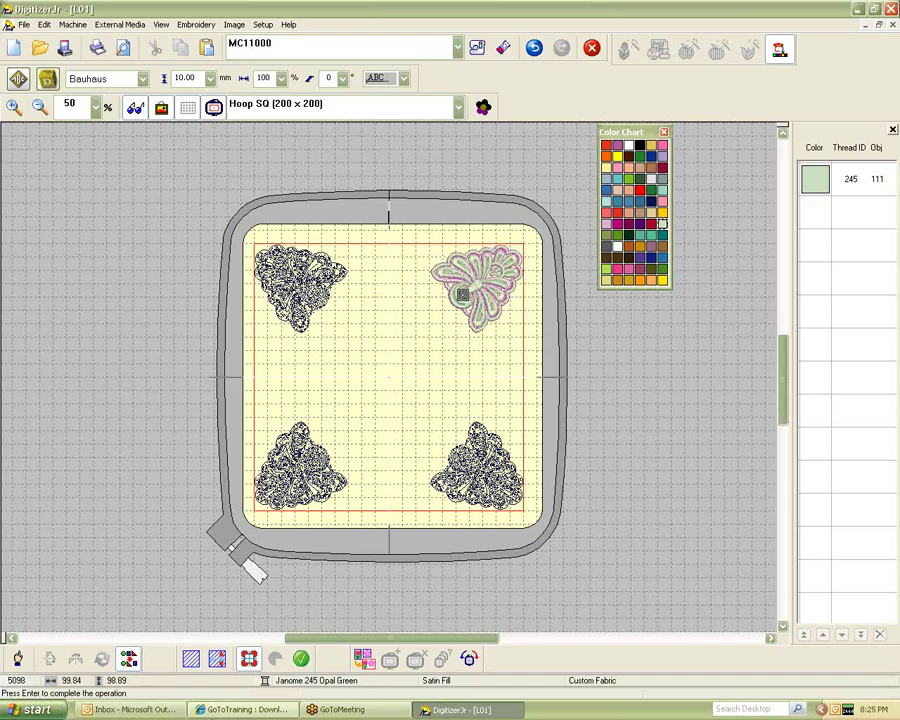
{"action": "key", "text": "Return"}
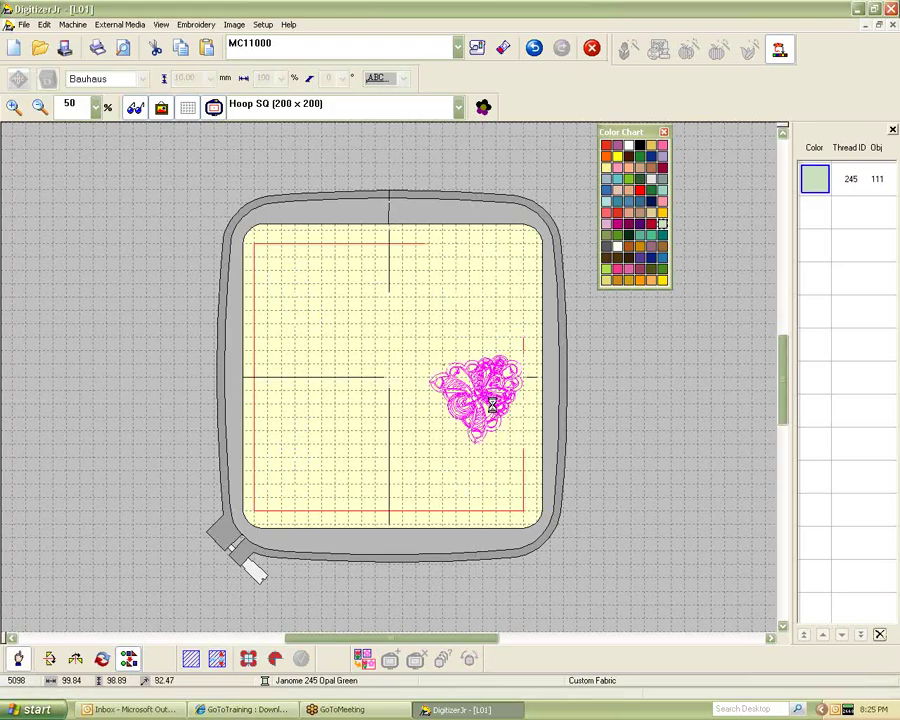
Rotate the motif to point toward the hoop's right edge, and try the corner layout from just above the horizontal centre line
{"action": "left_click_drag", "start_coordinate": [428, 443], "coordinate": [412, 405]}
{"action": "left_click_drag", "start_coordinate": [489, 395], "coordinate": [482, 335]}
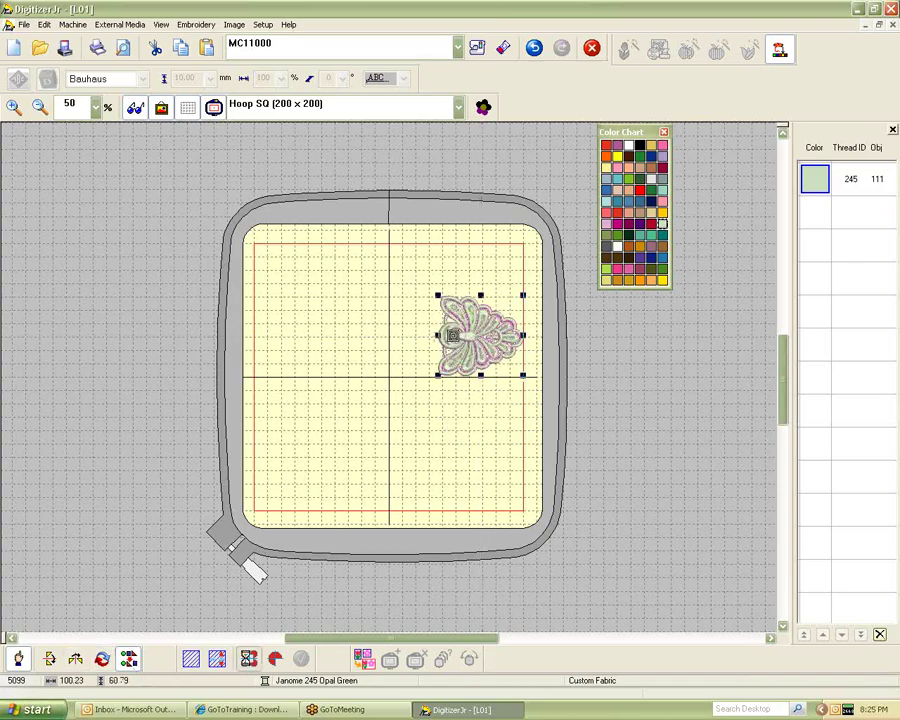
{"action": "left_click", "coordinate": [247, 659]}
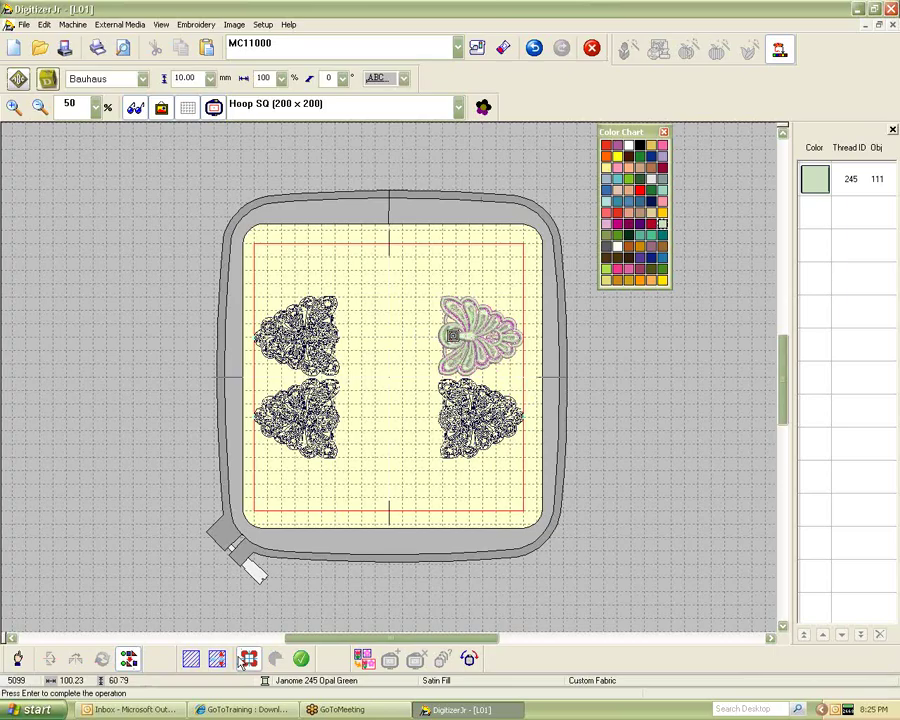
{"action": "key", "text": "Escape"}
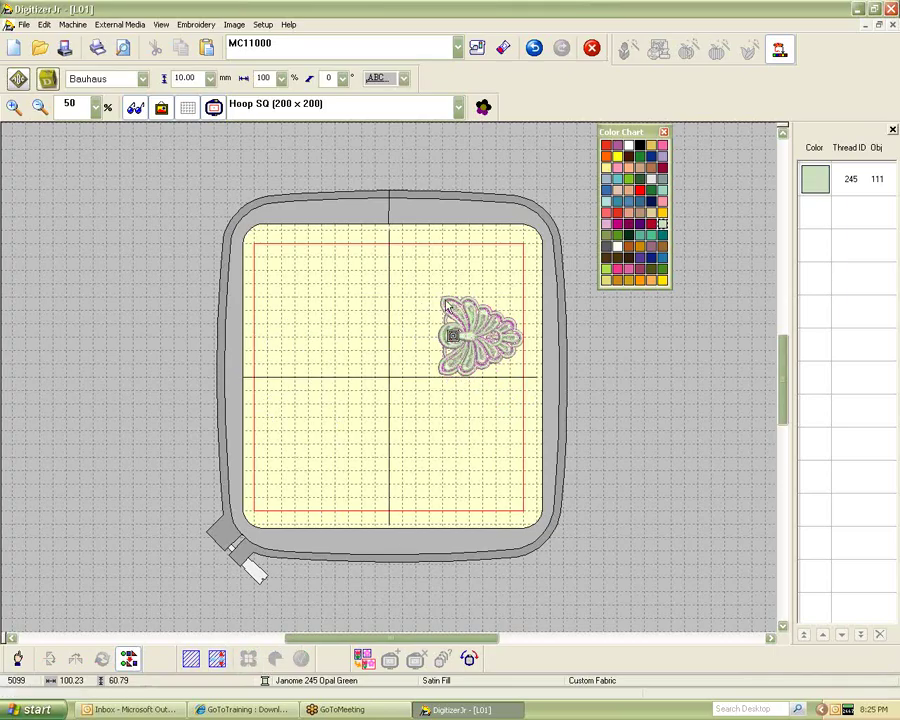
Move the motif onto the horizontal centre line at the hoop's right side and mirror it with the corner layout
{"action": "left_click", "coordinate": [483, 333]}
{"action": "key", "text": "ctrl+z"}
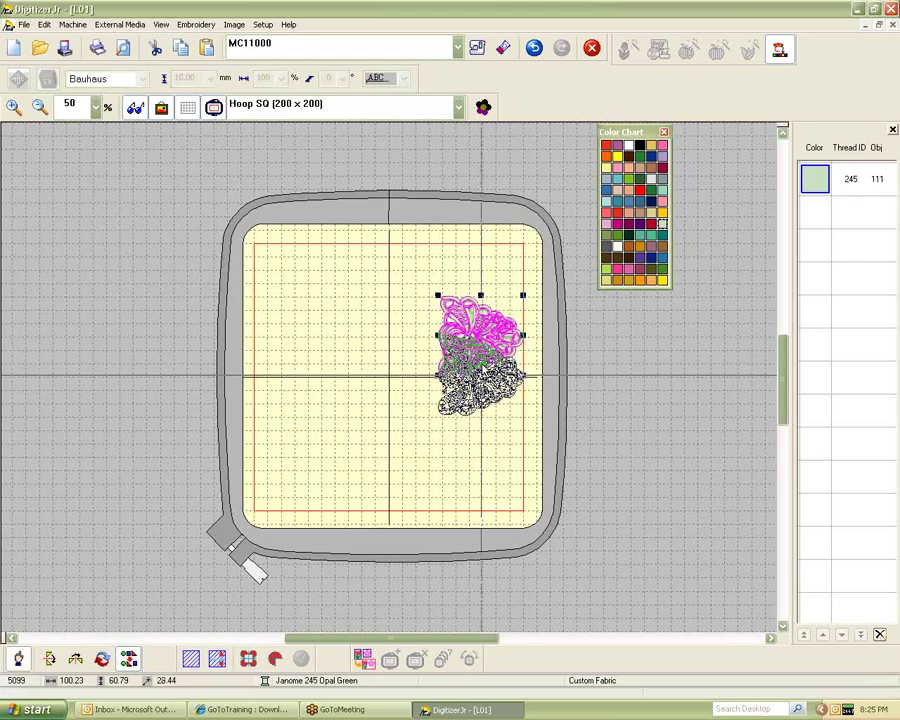
{"action": "left_click", "coordinate": [248, 658]}
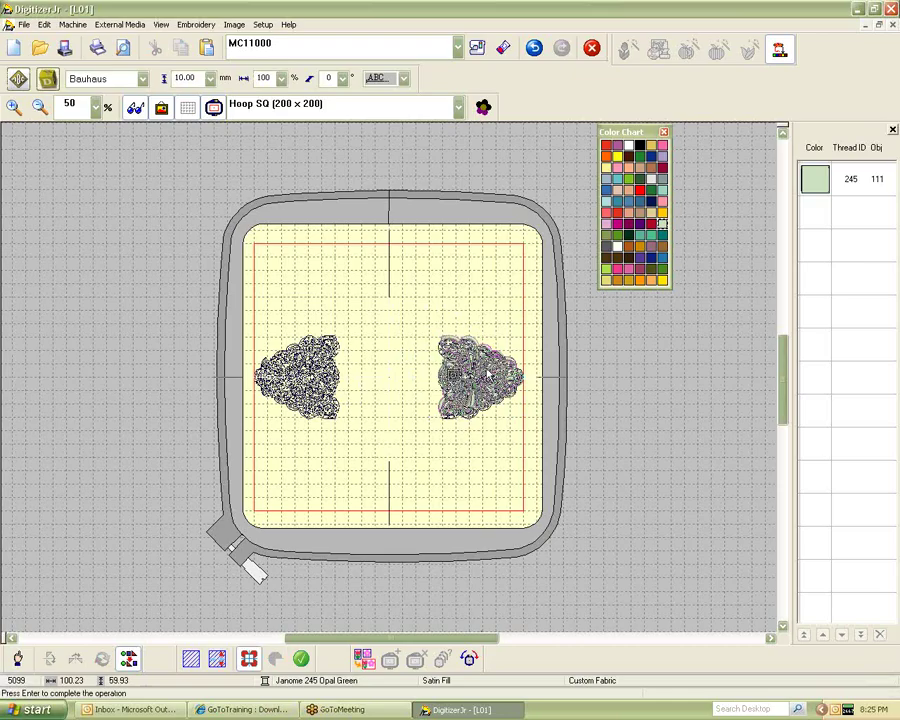
{"action": "key", "text": "Return"}
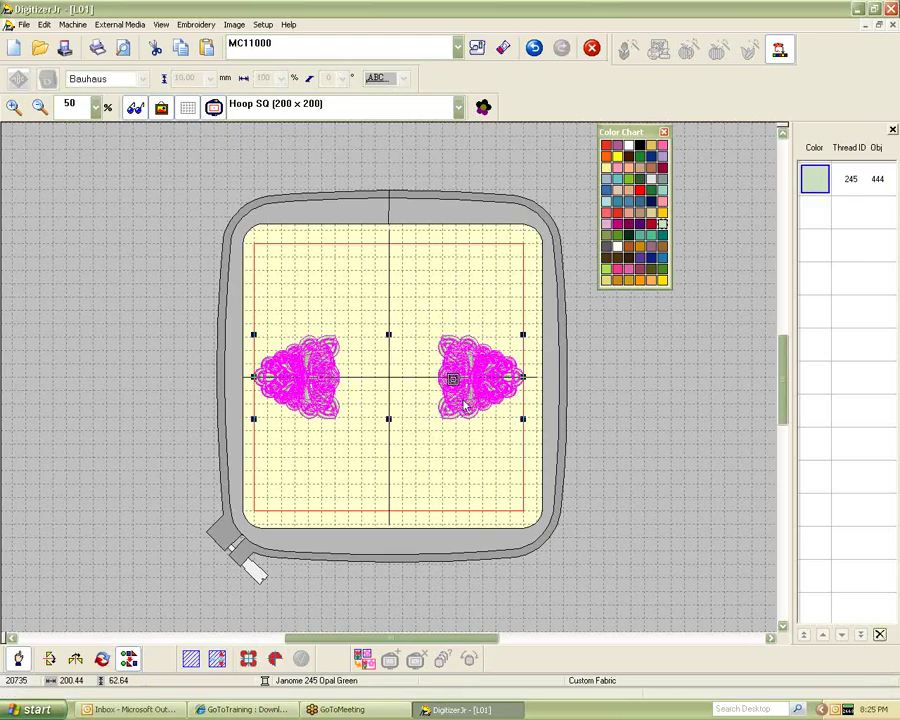
Separate the overlapping copies by moving one from each side of the hoop straight up into the upper quadrants
{"action": "left_click", "coordinate": [481, 379]}
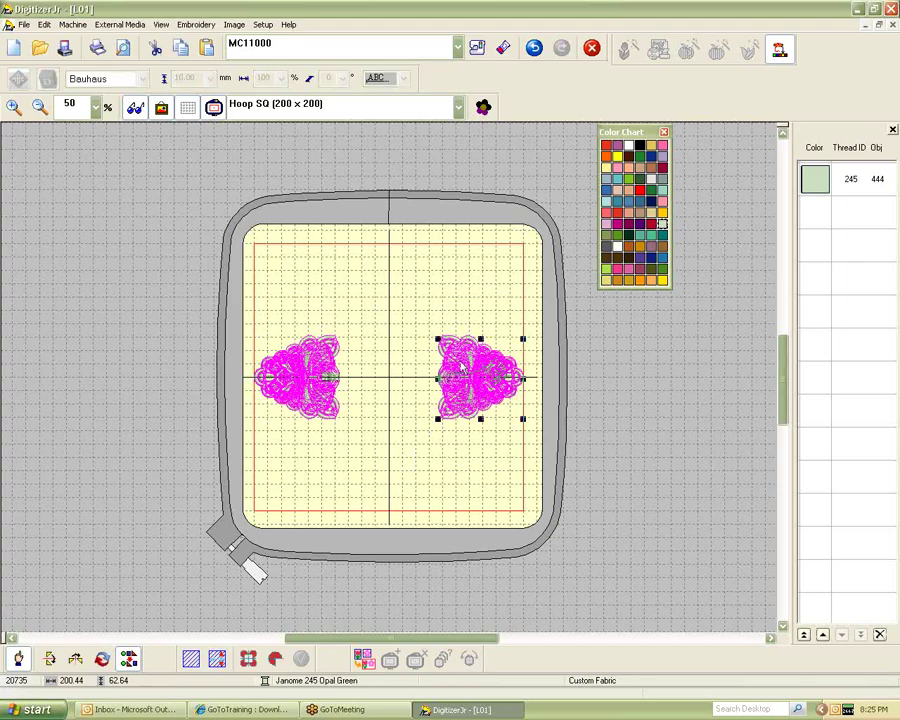
{"action": "left_click_drag", "start_coordinate": [481, 379], "coordinate": [481, 285]}
{"action": "left_click", "coordinate": [322, 396]}
{"action": "left_click_drag", "start_coordinate": [322, 396], "coordinate": [320, 313]}
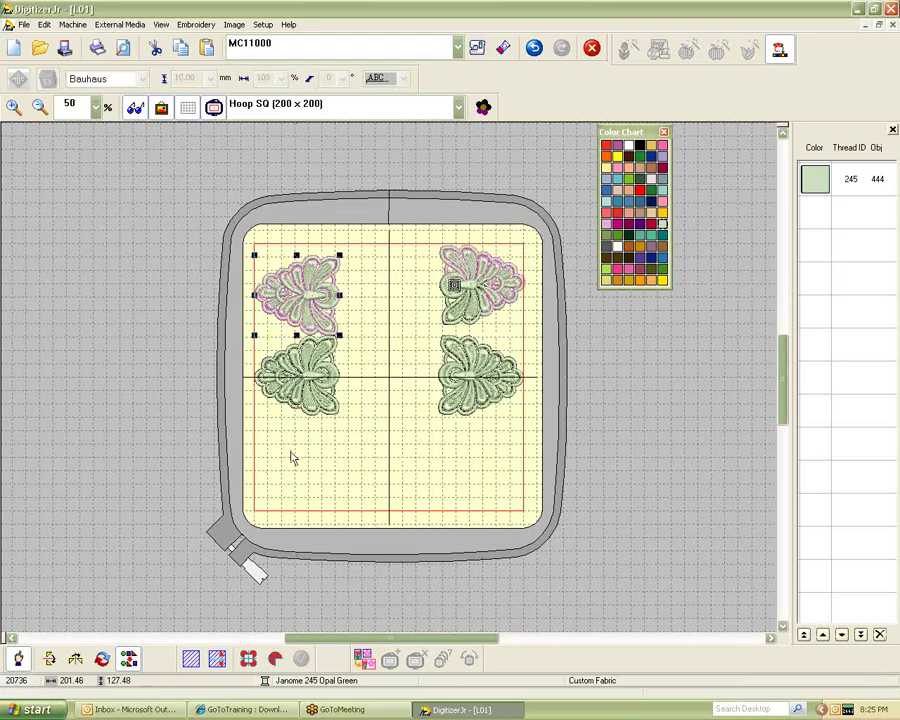
Delete all the lace motif copies, leaving the hoop empty
{"action": "key", "text": "Delete"}
{"action": "key", "text": "Delete"}
{"action": "left_click", "coordinate": [468, 378]}
{"action": "key", "text": "Delete"}
{"action": "left_click", "coordinate": [324, 368]}
{"action": "key", "text": "Delete"}
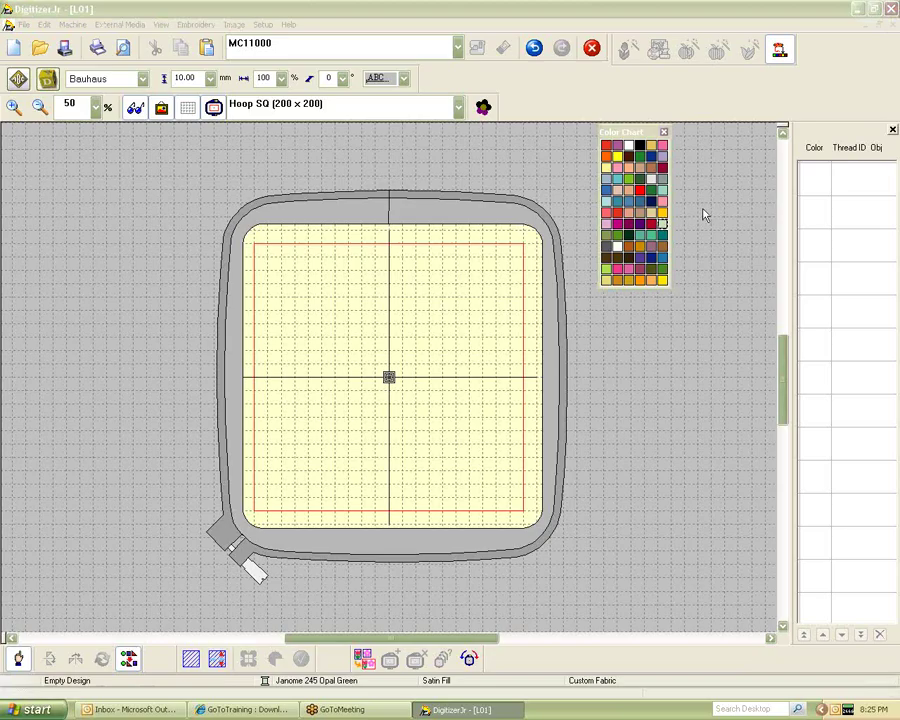
Preview the designs in the Elna Monthly Designs folder and open kite1
{"action": "left_click", "coordinate": [22, 24]}
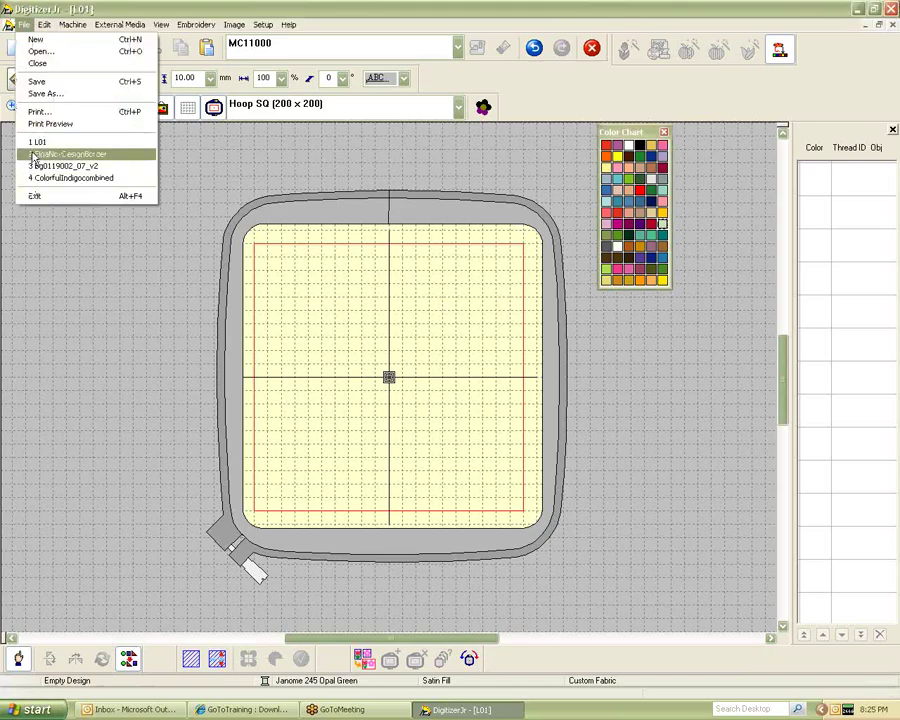
{"action": "left_click", "coordinate": [38, 52]}
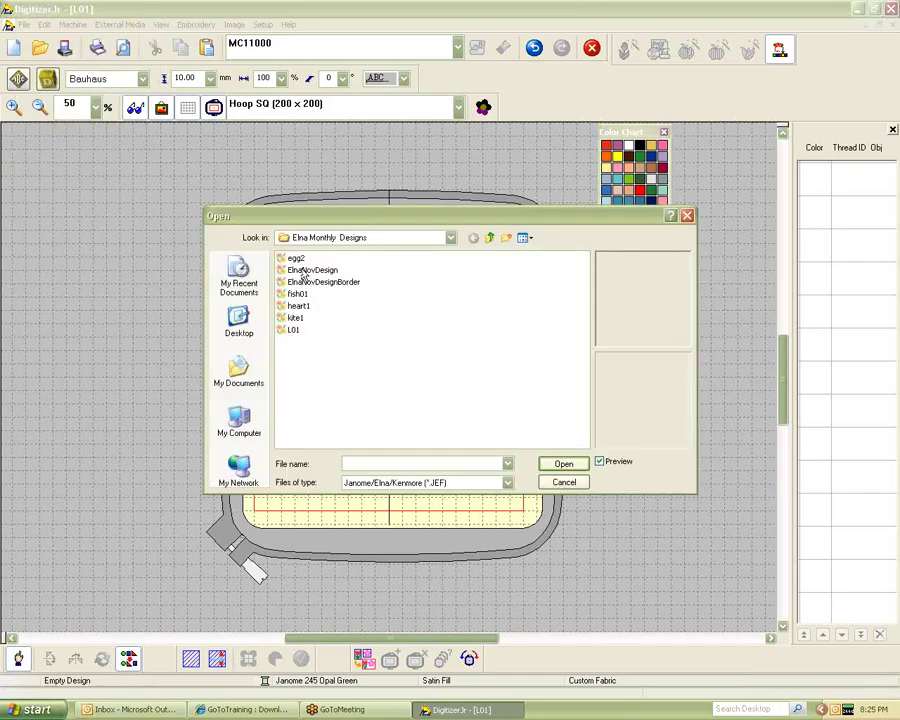
{"action": "left_click", "coordinate": [305, 274]}
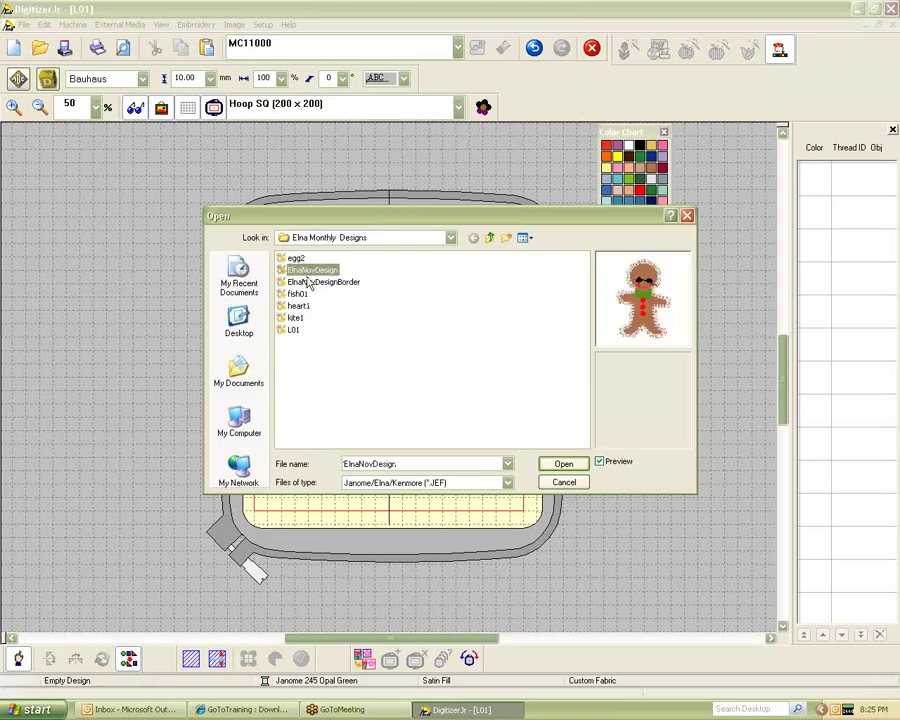
{"action": "left_click", "coordinate": [297, 293]}
{"action": "left_click", "coordinate": [298, 305]}
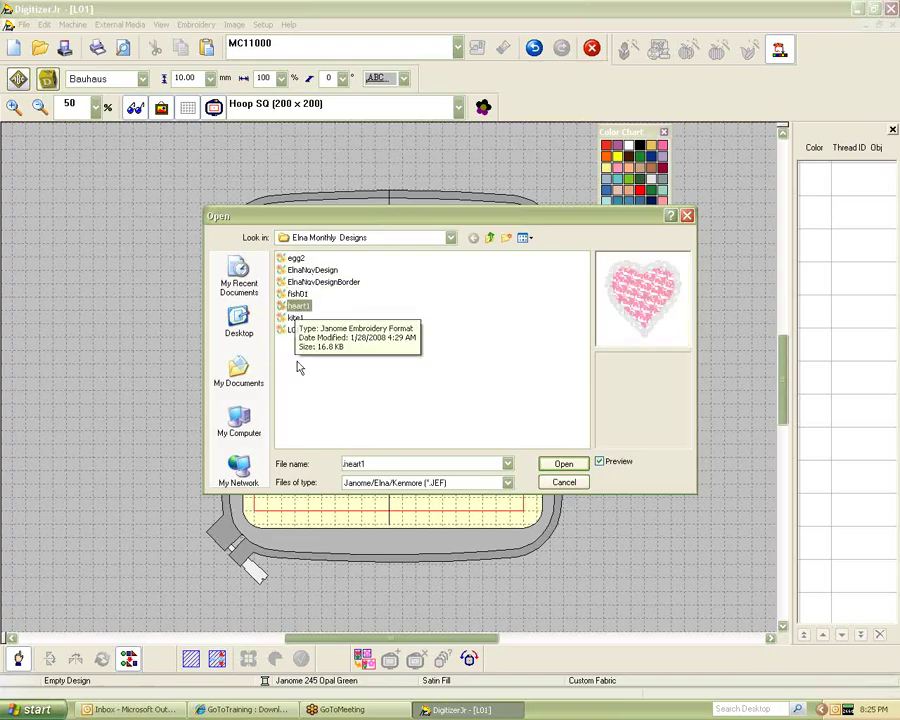
{"action": "left_click", "coordinate": [296, 317]}
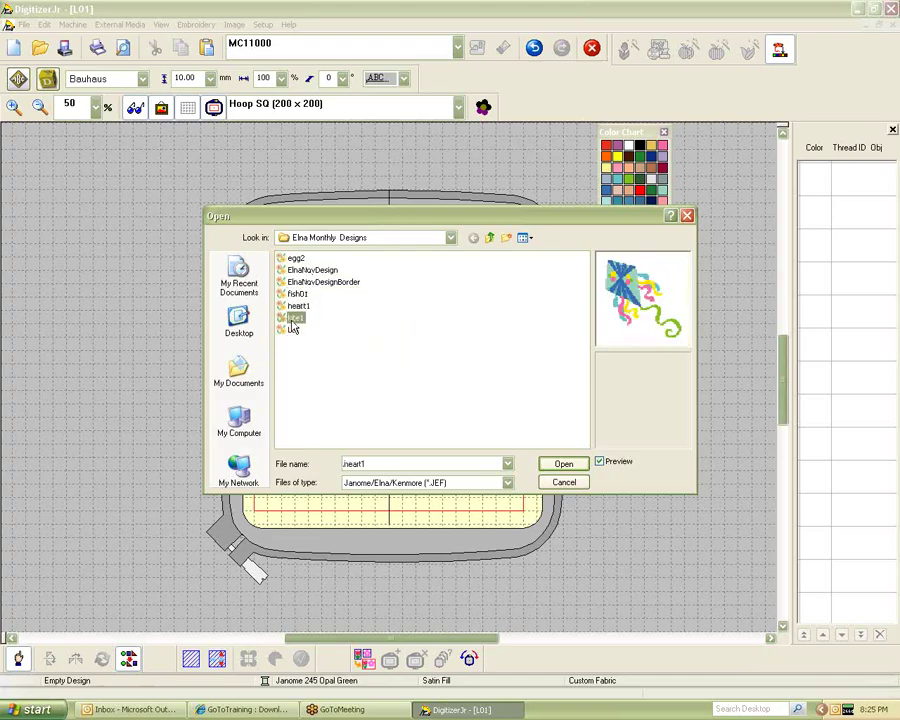
{"action": "left_click", "coordinate": [564, 465]}
{"action": "left_click", "coordinate": [460, 381]}
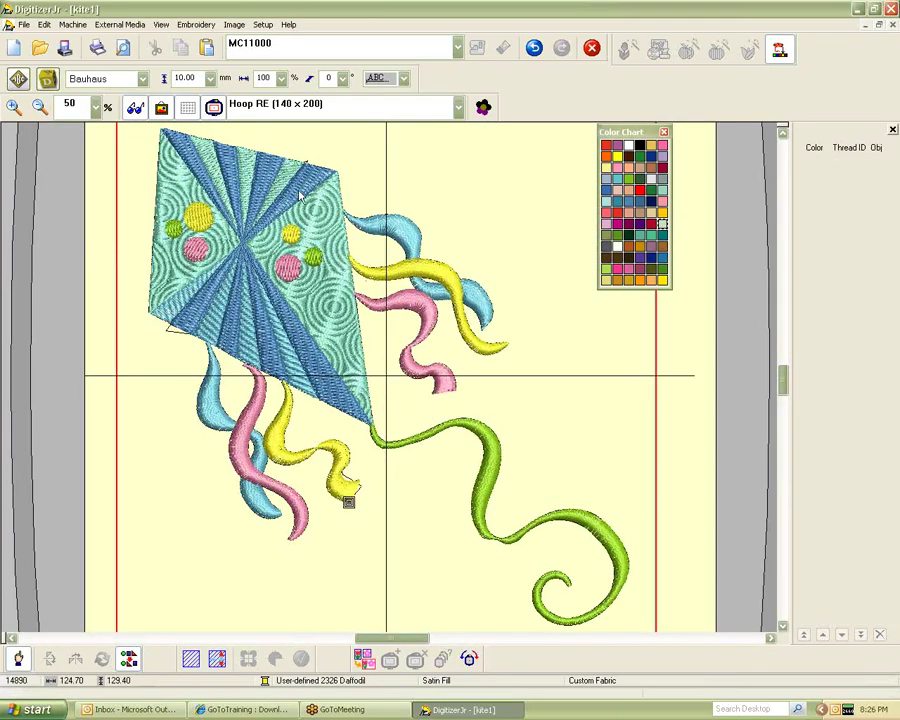
Set the view scale to 100% and move the Color Chart clear of the hoop
{"action": "left_click", "coordinate": [95, 106]}
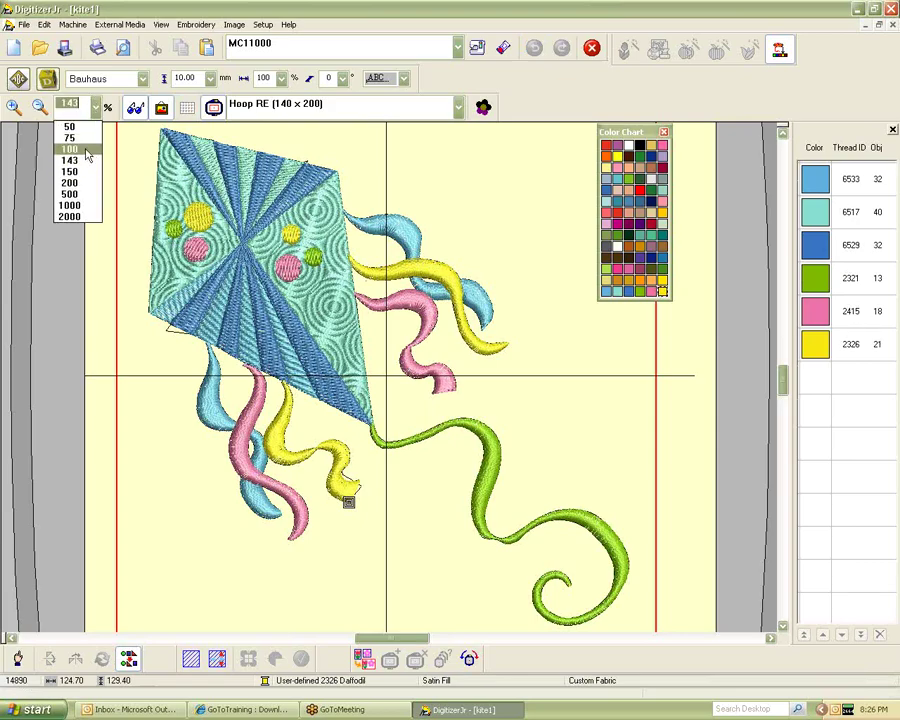
{"action": "left_click", "coordinate": [88, 148]}
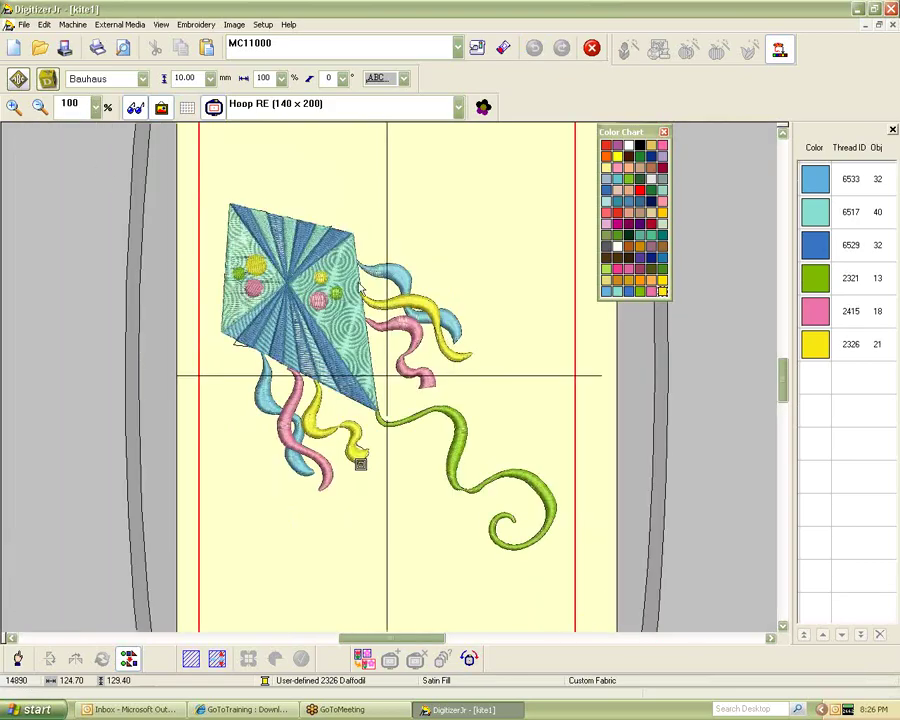
{"action": "left_click_drag", "start_coordinate": [630, 133], "coordinate": [727, 141]}
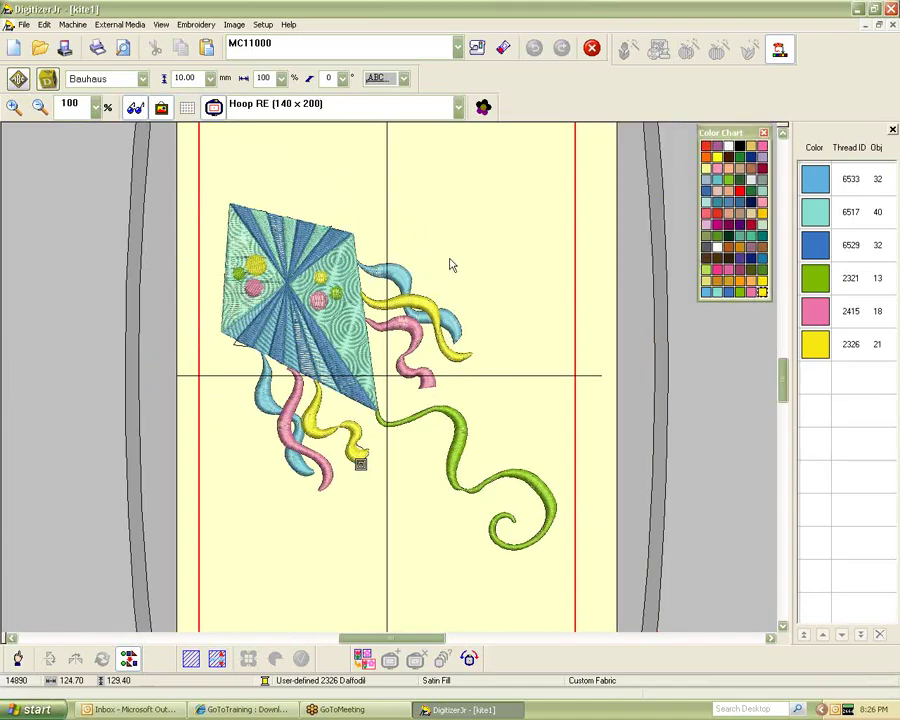
{"action": "scroll", "coordinate": [430, 227], "scroll_direction": "up", "scroll_amount": 2}
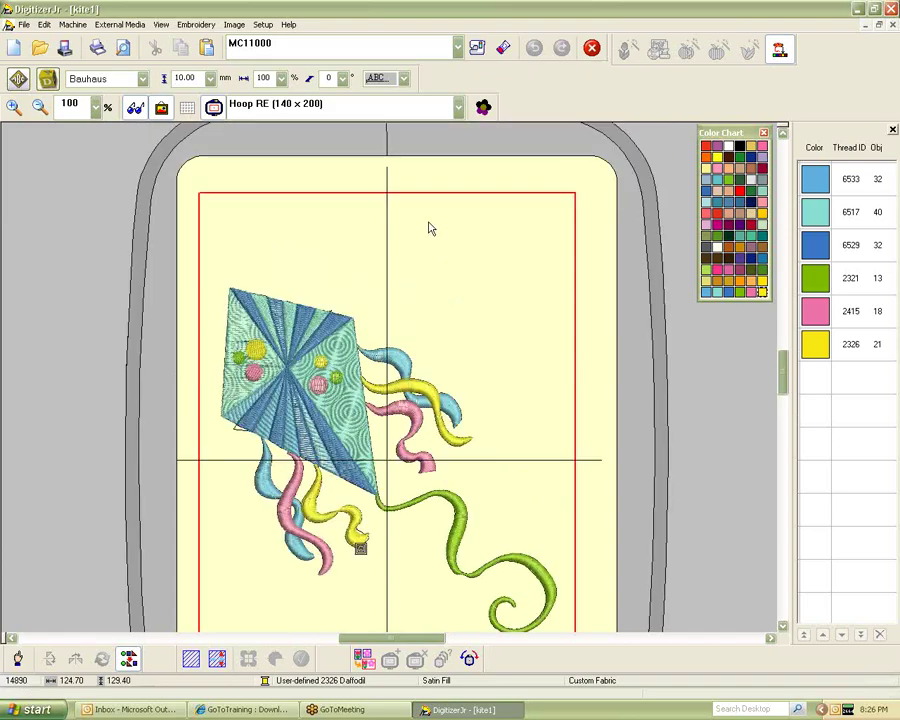
Open the lettering details for new text, browse the available fonts, and set the font to First Grade
{"action": "left_click", "coordinate": [48, 79]}
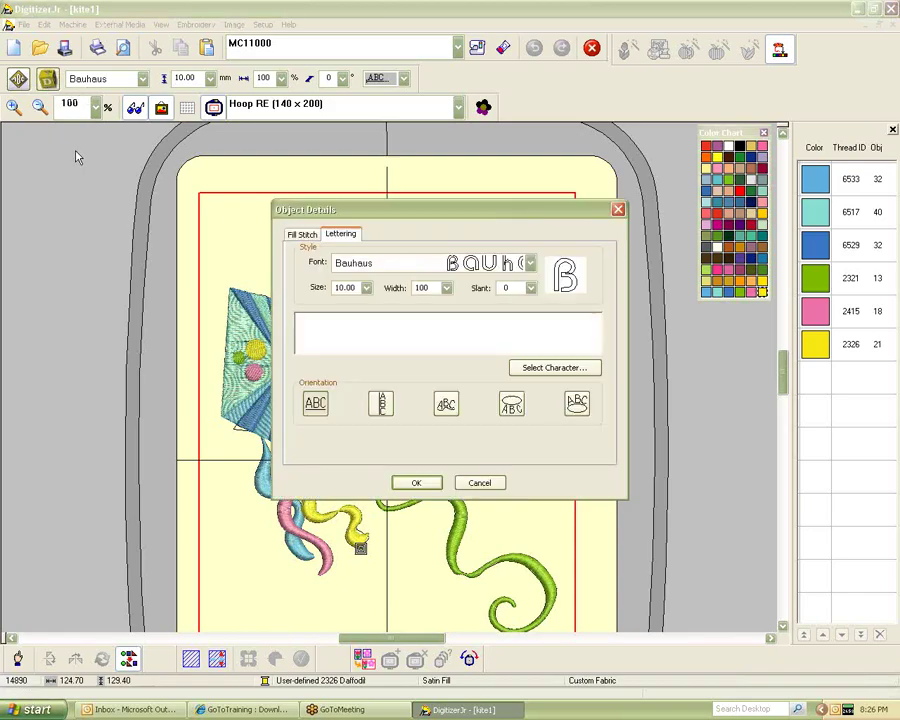
{"action": "left_click_drag", "start_coordinate": [408, 213], "coordinate": [462, 153]}
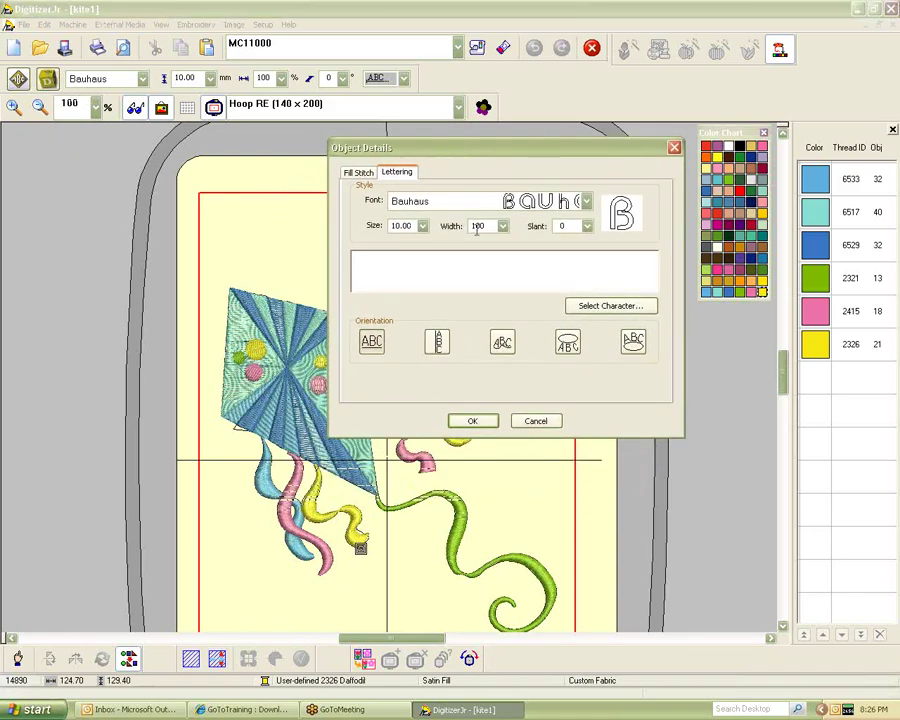
{"action": "left_click", "coordinate": [586, 201]}
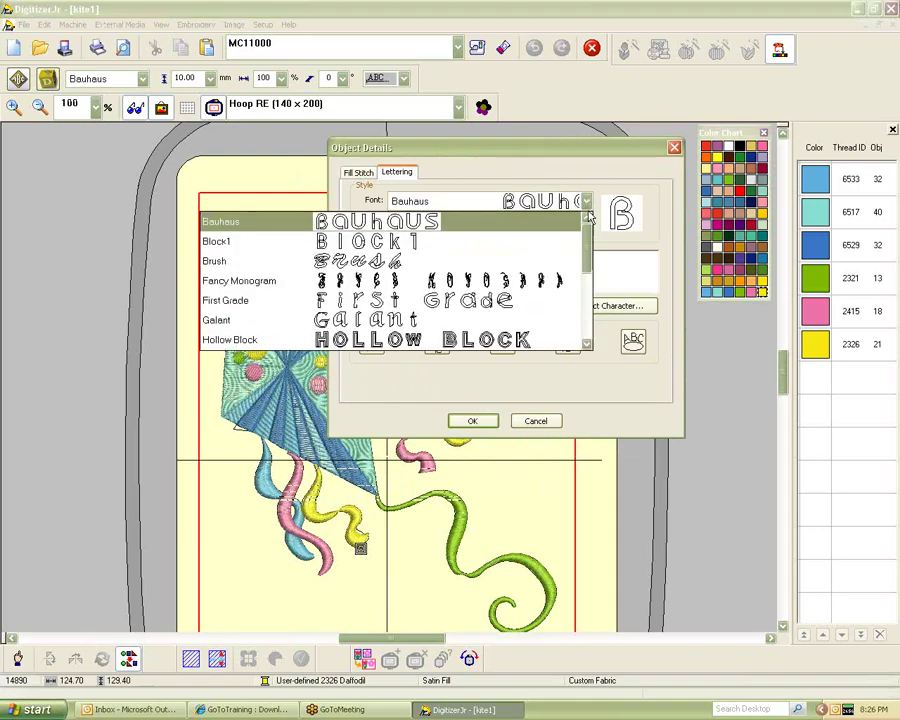
{"action": "mouse_move", "coordinate": [588, 250]}
{"action": "left_mouse_down"}
{"action": "mouse_move", "coordinate": [589, 315]}
{"action": "mouse_move", "coordinate": [588, 228]}
{"action": "mouse_move", "coordinate": [586, 322]}
{"action": "left_mouse_up"}
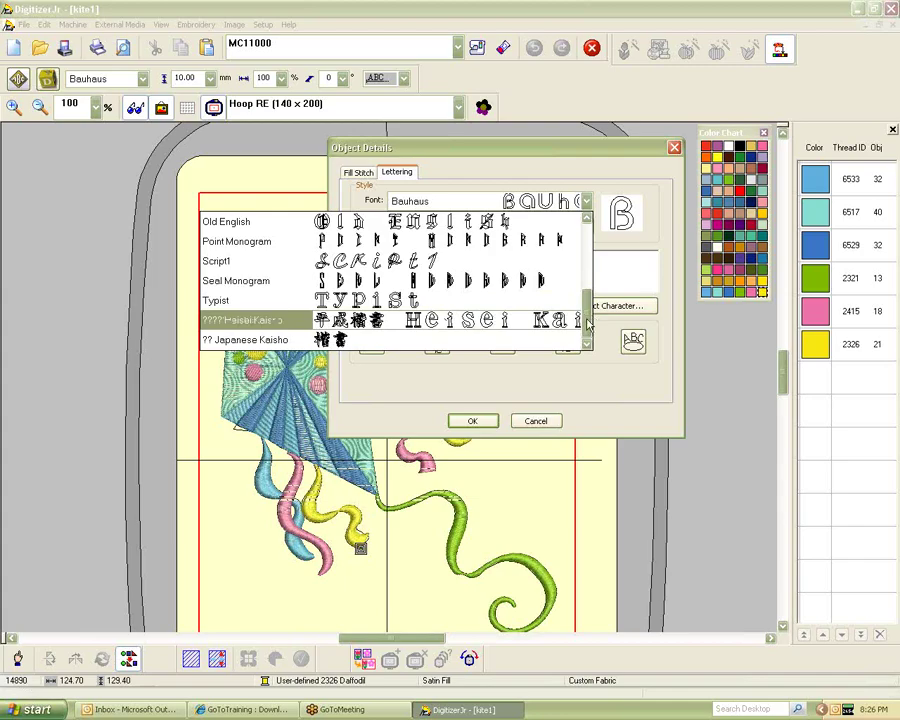
{"action": "scroll", "coordinate": [352, 248], "scroll_direction": "up", "scroll_amount": 10}
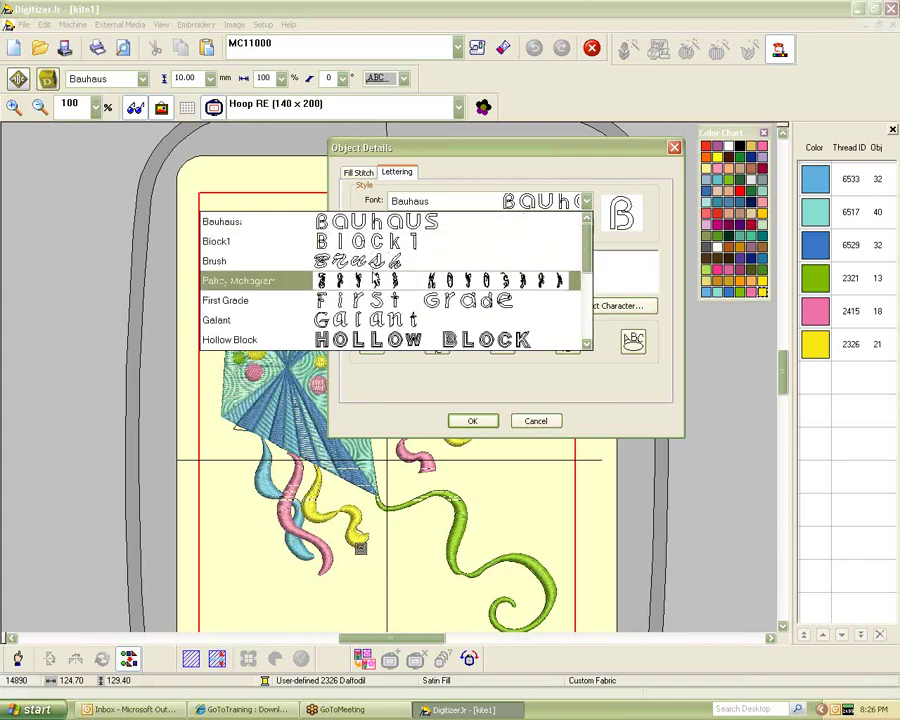
{"action": "left_click", "coordinate": [486, 313]}
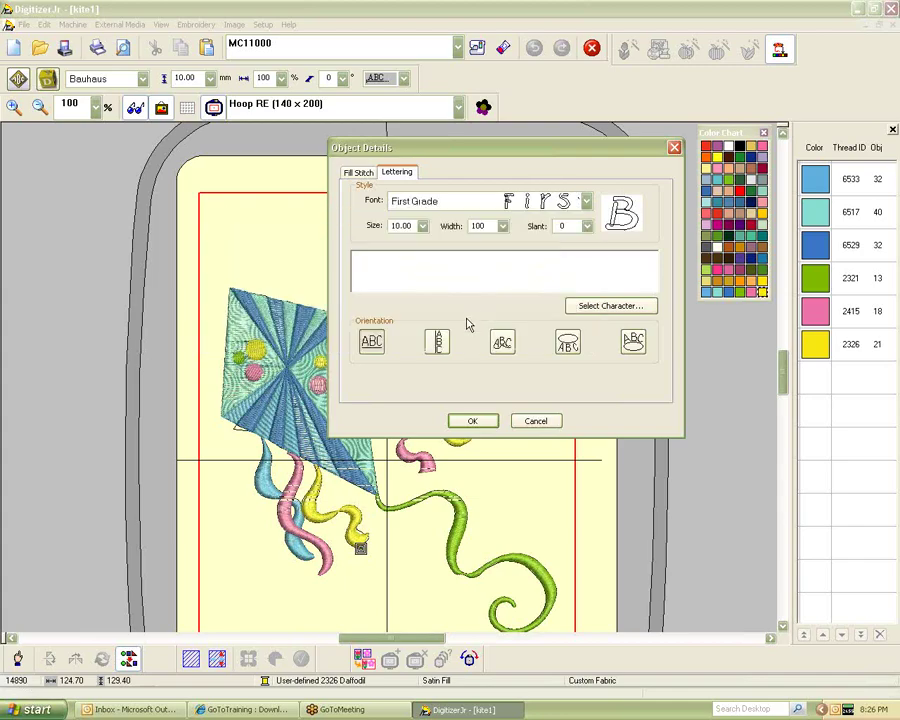
Set the lettering size to 15 mm and enter "Fly Away" as the text
{"action": "left_click", "coordinate": [423, 226]}
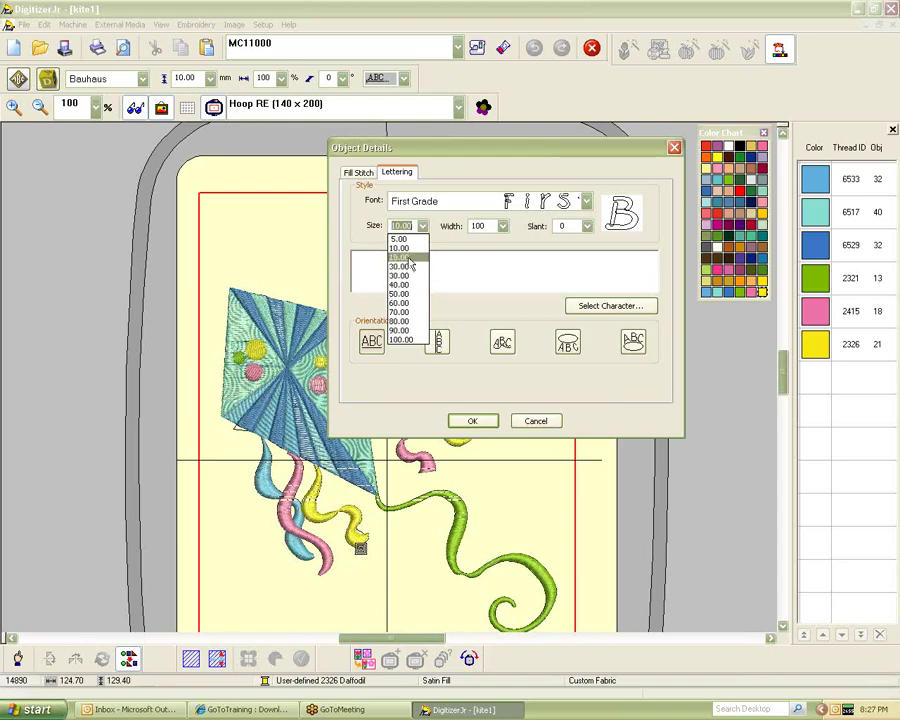
{"action": "left_click", "coordinate": [402, 258]}
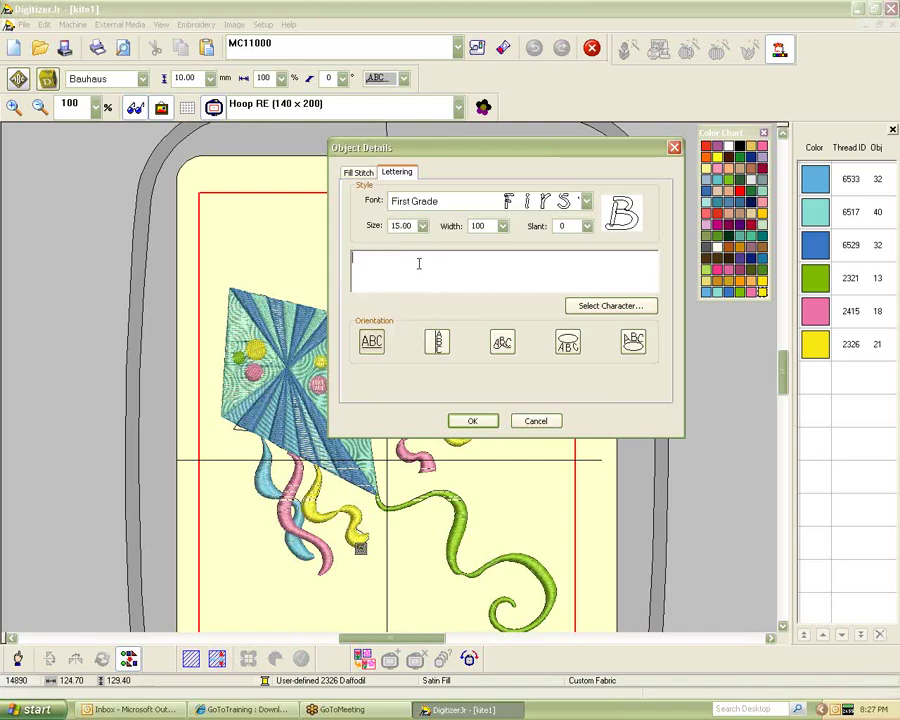
{"action": "type", "text": "Fly Away"}
Add an exclamation mark to the end of the text from the First Grade symbol set
{"action": "left_click", "coordinate": [615, 305]}
{"action": "left_click_drag", "start_coordinate": [675, 228], "coordinate": [677, 196]}
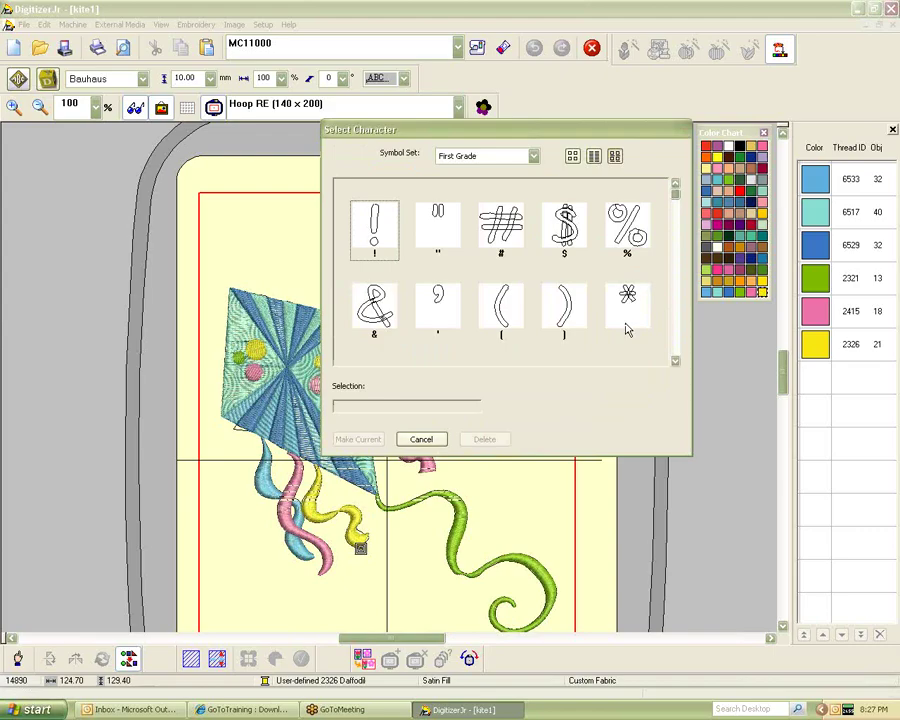
{"action": "left_click", "coordinate": [630, 332]}
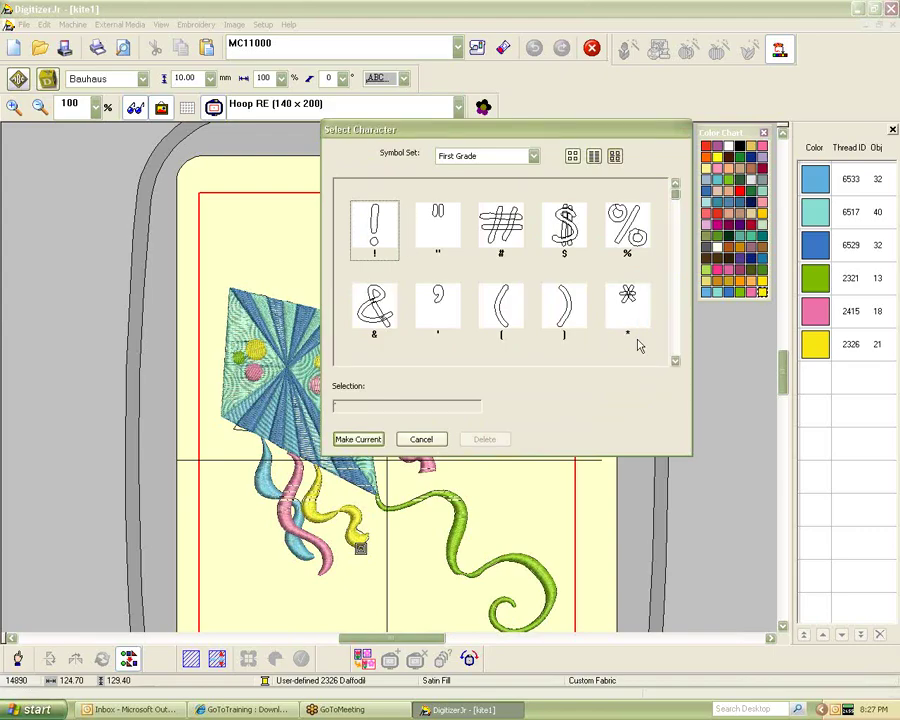
{"action": "left_click", "coordinate": [350, 439]}
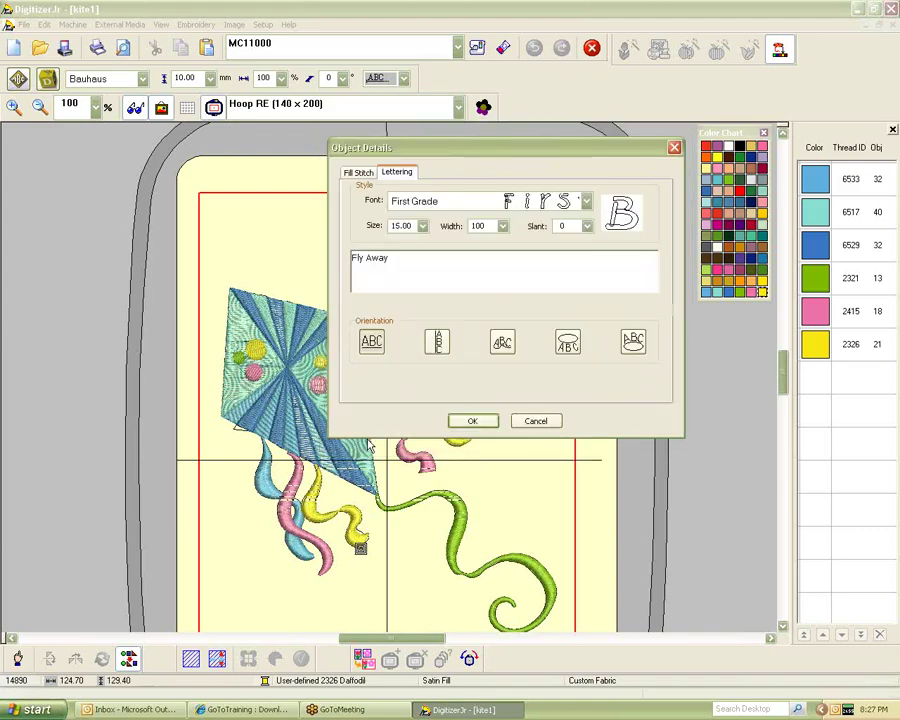
Place the "Fly Away!" lettering just above the kite and shift it sideways until it fits within the hoop boundary
{"action": "left_click", "coordinate": [474, 421]}
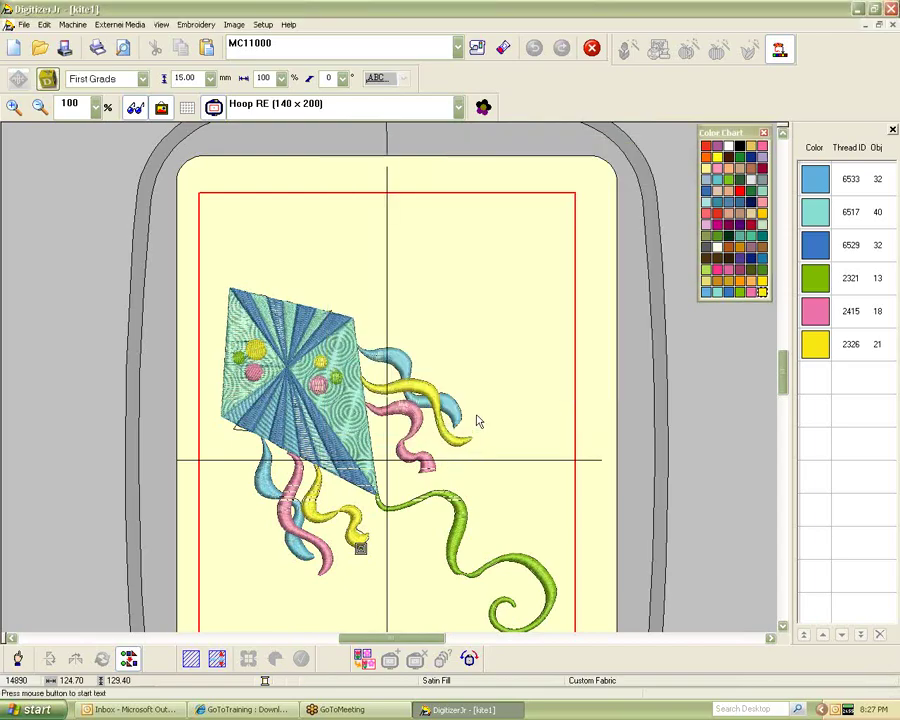
{"action": "left_click", "coordinate": [292, 282]}
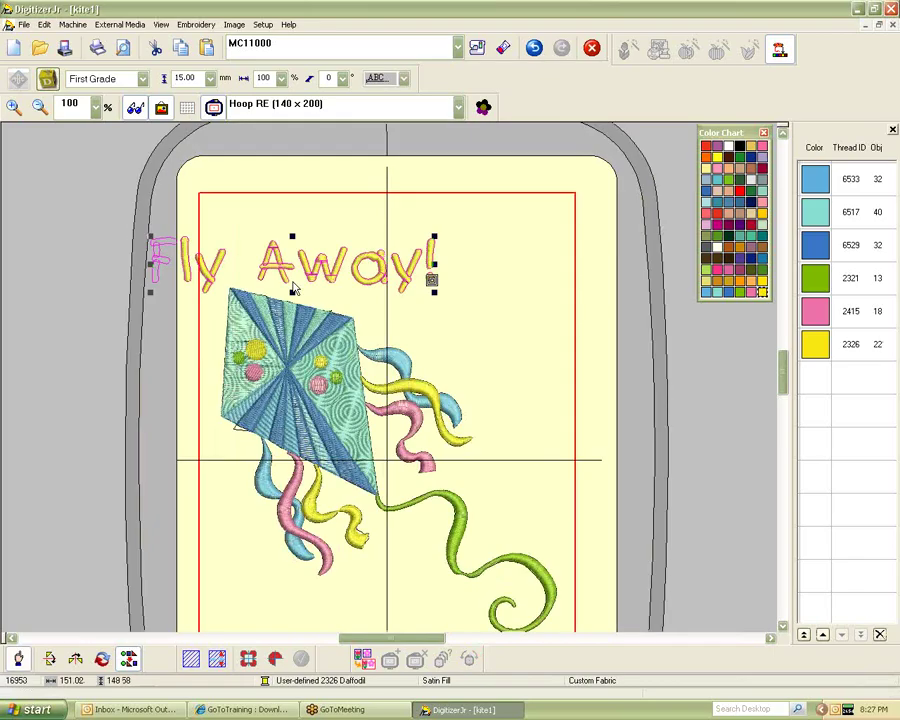
{"action": "left_click_drag", "start_coordinate": [278, 268], "coordinate": [388, 268]}
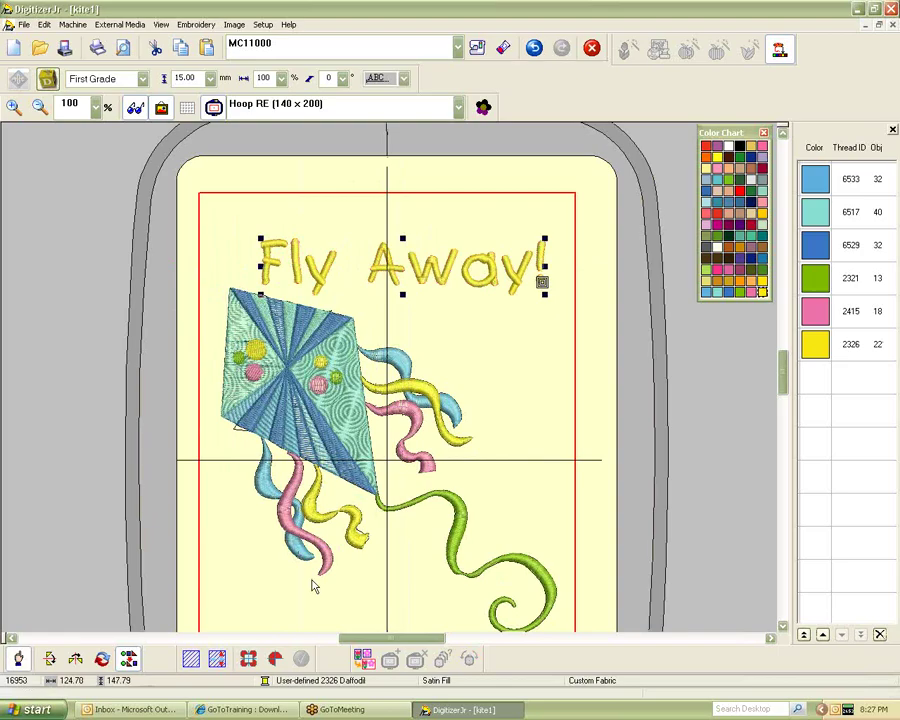
{"action": "double_click", "coordinate": [395, 272]}
{"action": "left_click_drag", "start_coordinate": [436, 218], "coordinate": [565, 156]}
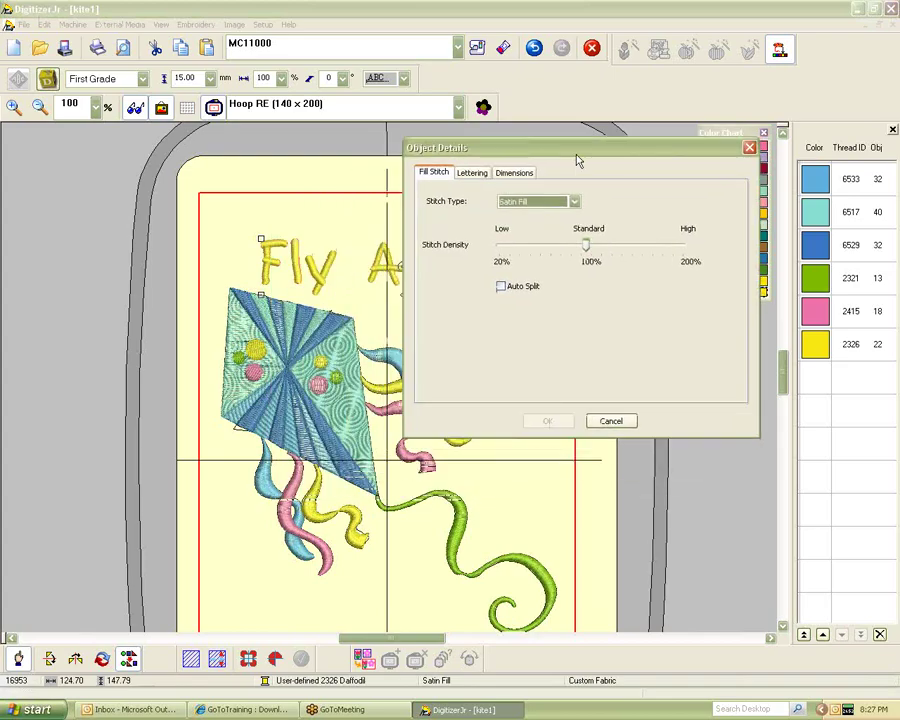
{"action": "left_click", "coordinate": [607, 423]}
{"action": "left_click", "coordinate": [291, 259]}
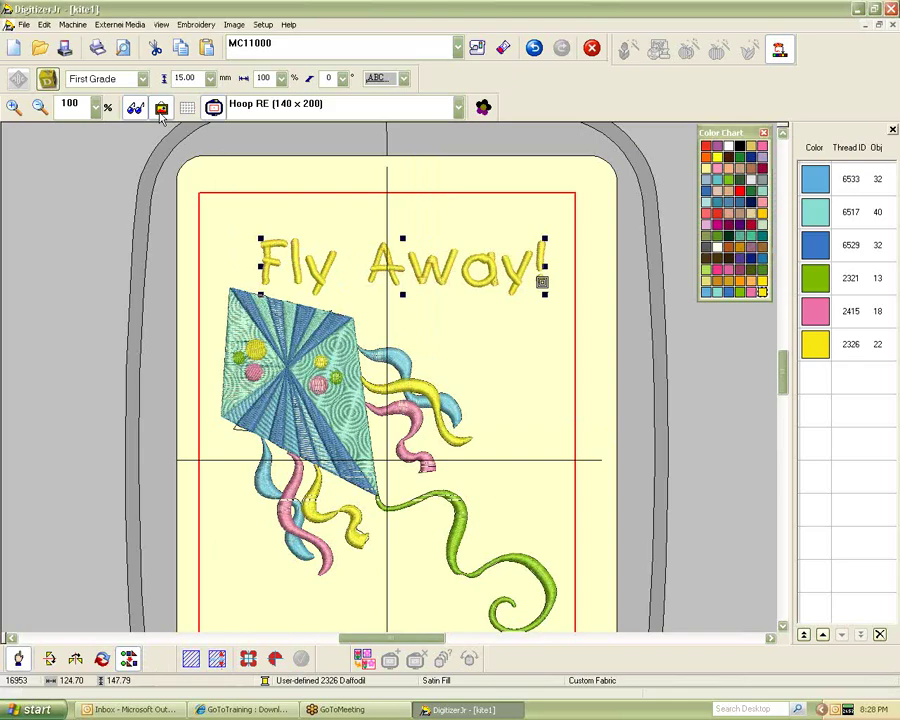
{"action": "double_click", "coordinate": [313, 268]}
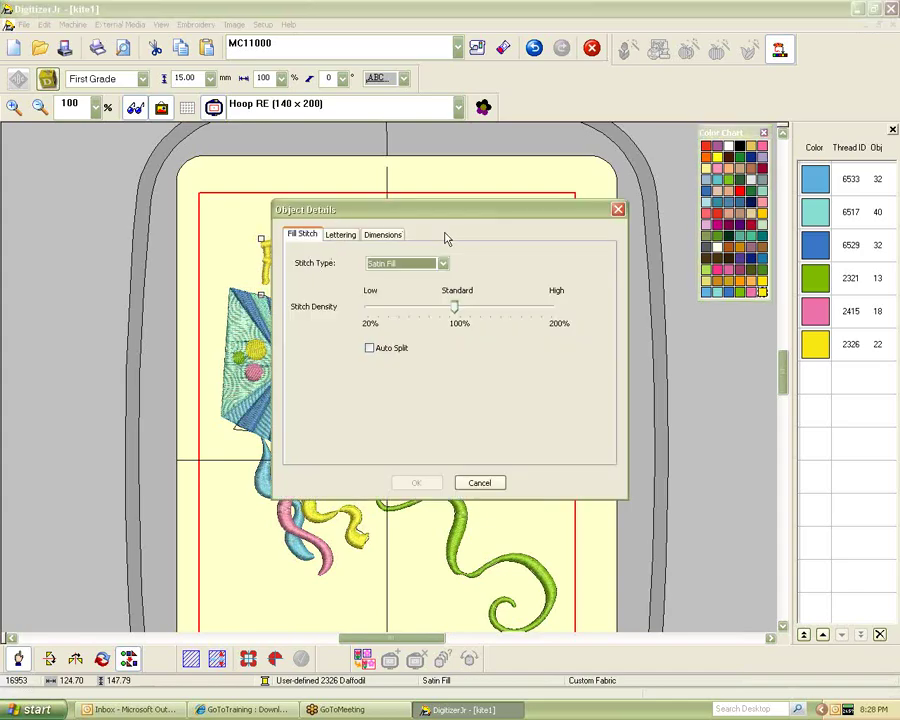
{"action": "left_click_drag", "start_coordinate": [458, 209], "coordinate": [506, 163]}
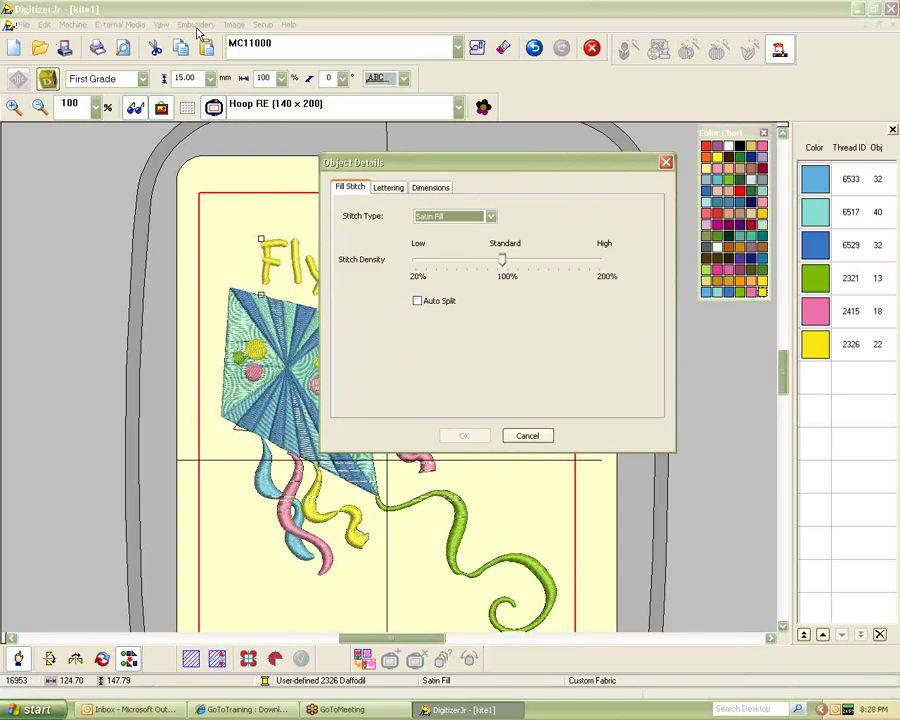
{"action": "left_click", "coordinate": [525, 436]}
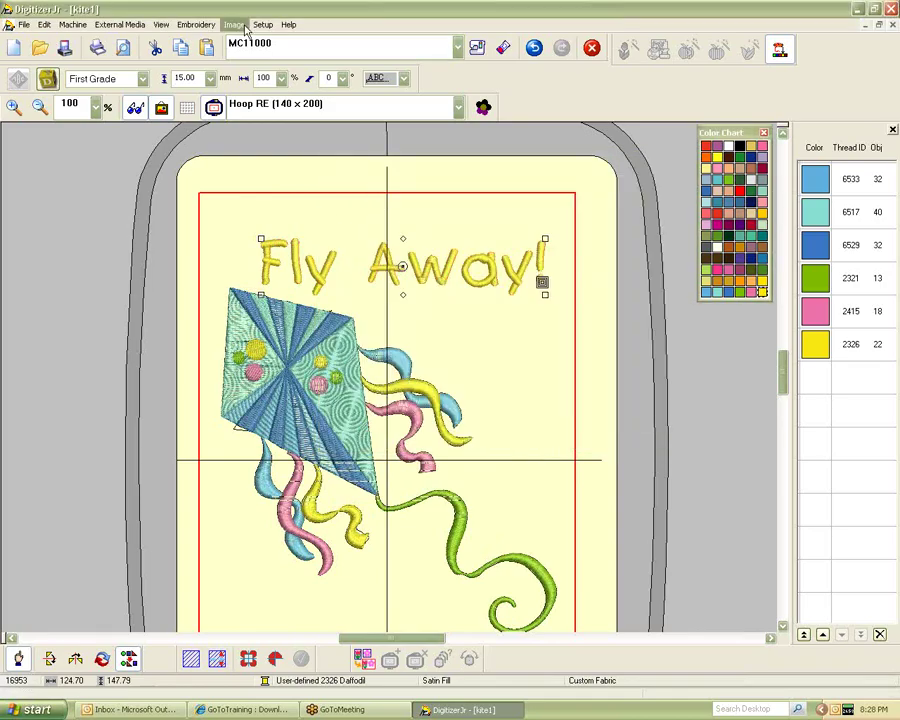
Reopen the lettering settings for the "Fly Away!" text and set its size to 30 mm
{"action": "left_click", "coordinate": [196, 24]}
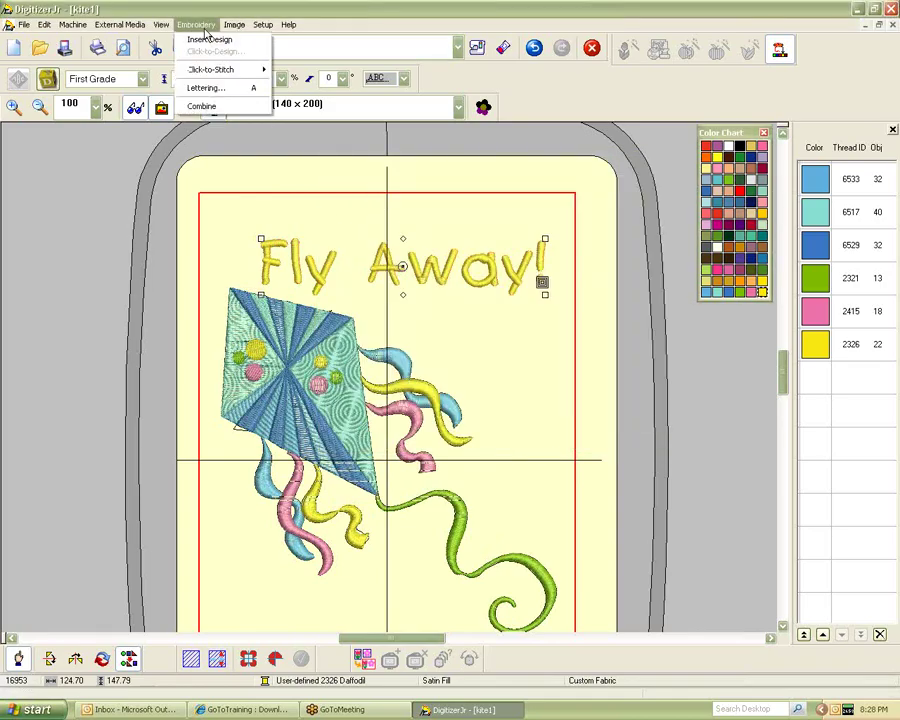
{"action": "left_click", "coordinate": [206, 88]}
{"action": "left_click_drag", "start_coordinate": [448, 221], "coordinate": [597, 146]}
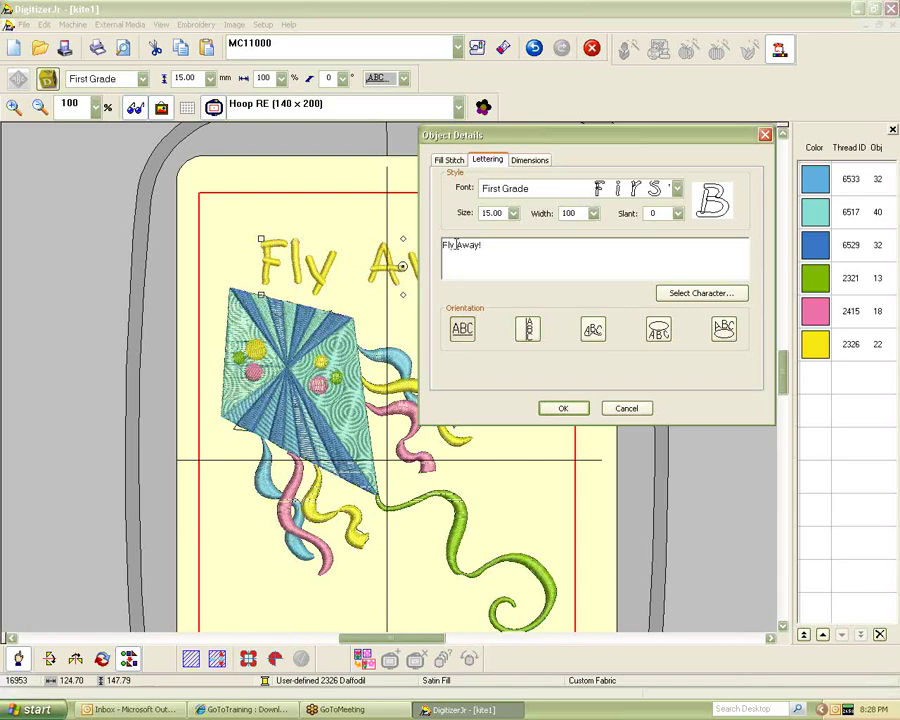
{"action": "left_click_drag", "start_coordinate": [484, 245], "coordinate": [443, 245]}
{"action": "left_click", "coordinate": [512, 213]}
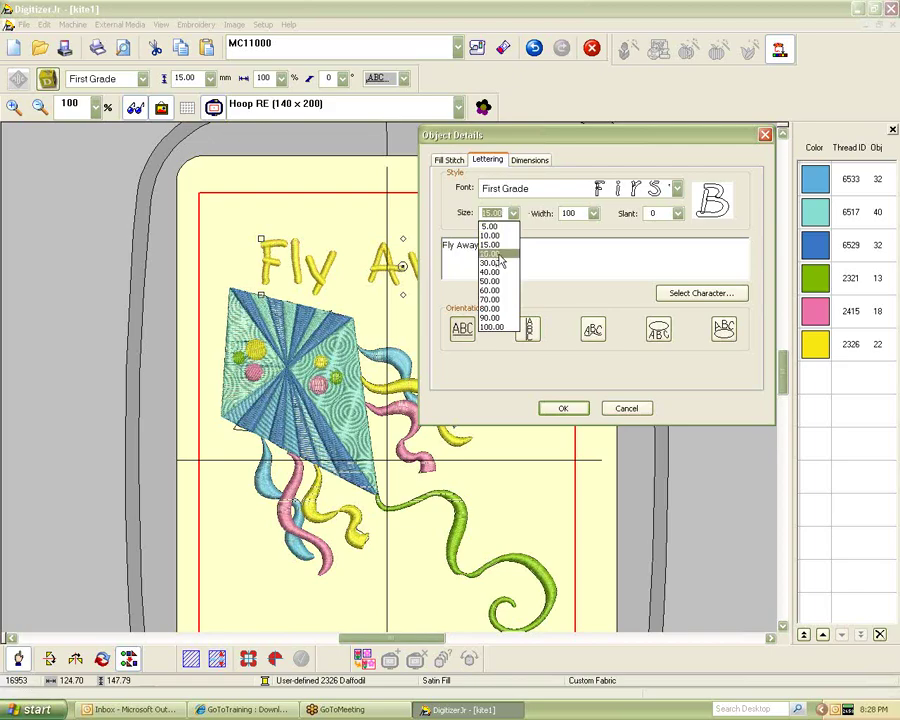
{"action": "left_click", "coordinate": [492, 262]}
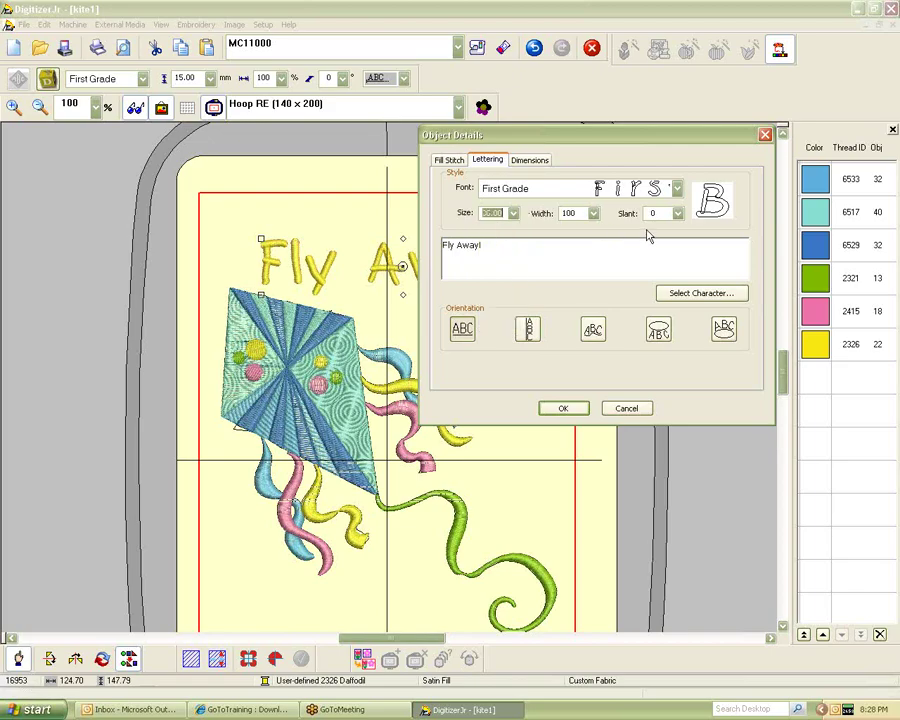
Set the slant of the "Fly Away!" lettering to 25 degrees and check the font choices
{"action": "left_click", "coordinate": [678, 213]}
{"action": "left_click", "coordinate": [658, 273]}
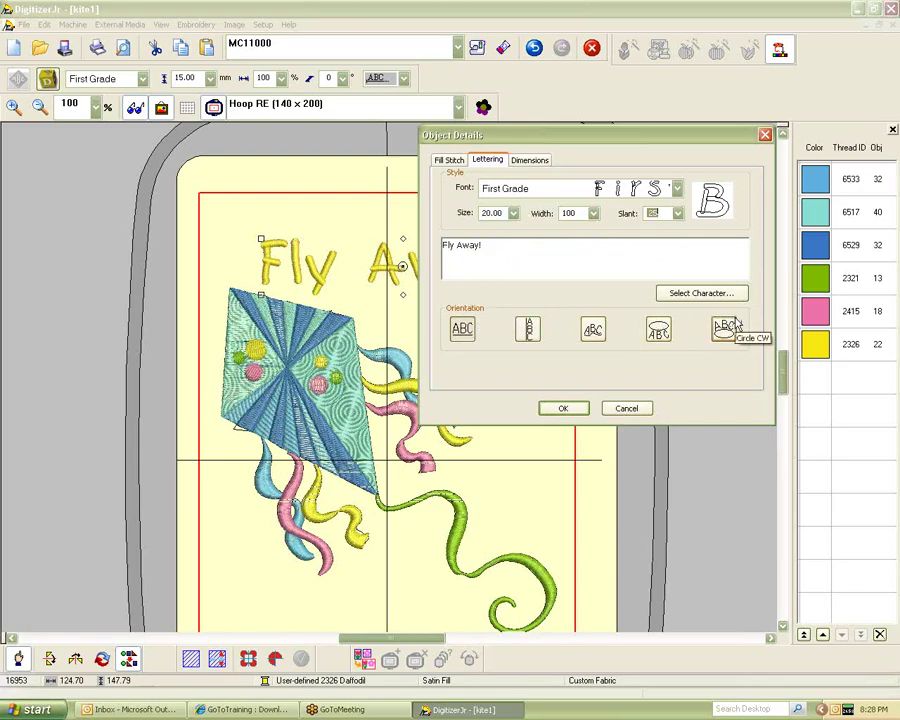
{"action": "left_click", "coordinate": [677, 188]}
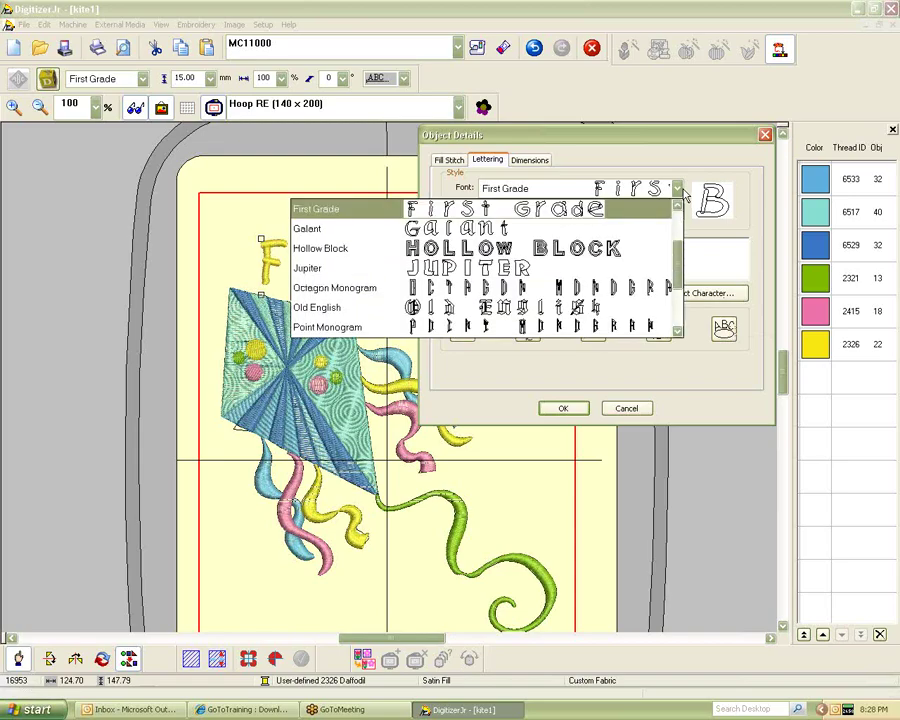
{"action": "left_click", "coordinate": [679, 190]}
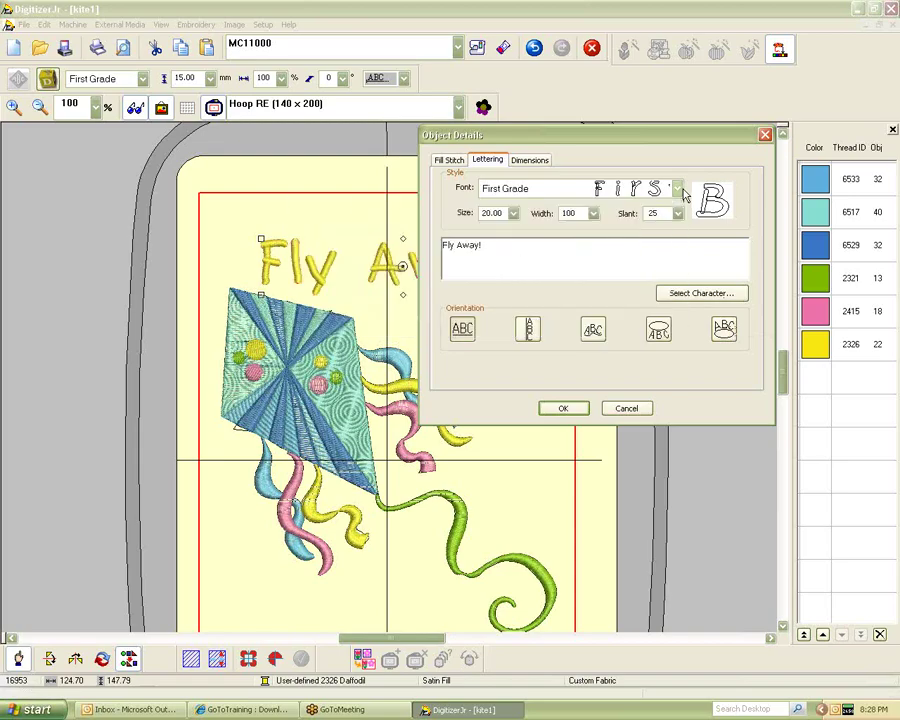
Keep Satin Fill for the "Fly Away!" lettering, lower its stitch density to slightly below standard, and apply the changes
{"action": "left_click", "coordinate": [449, 160]}
{"action": "left_click_drag", "start_coordinate": [582, 140], "coordinate": [636, 128]}
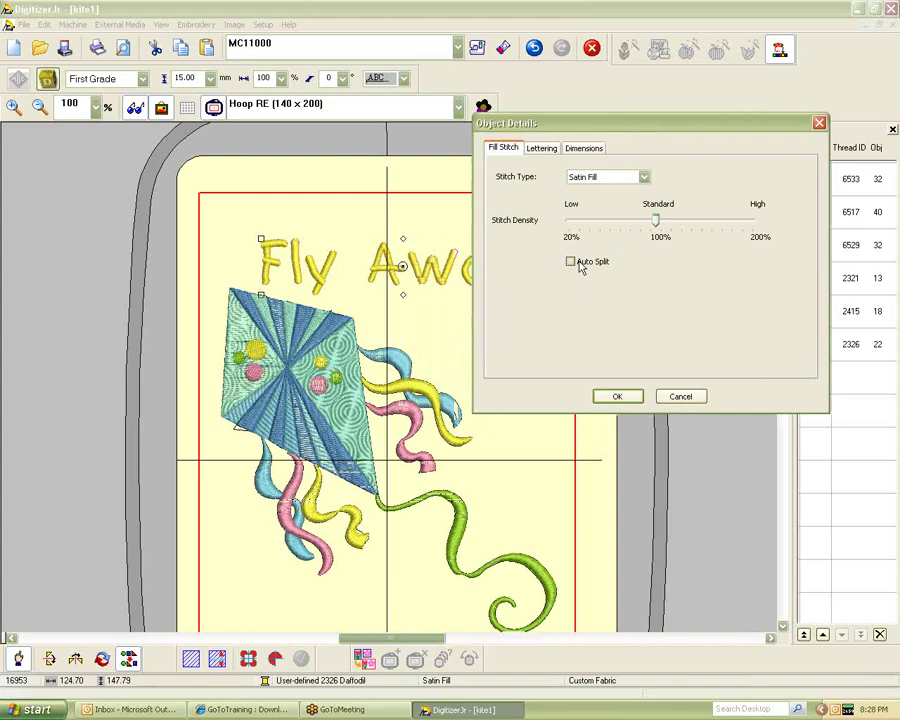
{"action": "left_click", "coordinate": [644, 178]}
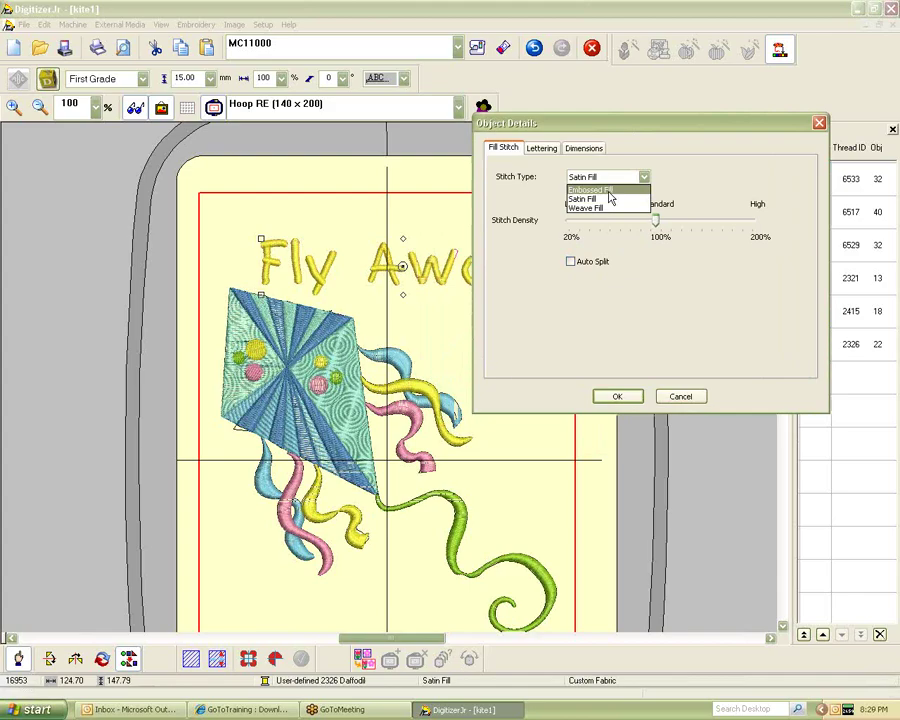
{"action": "left_click", "coordinate": [605, 203]}
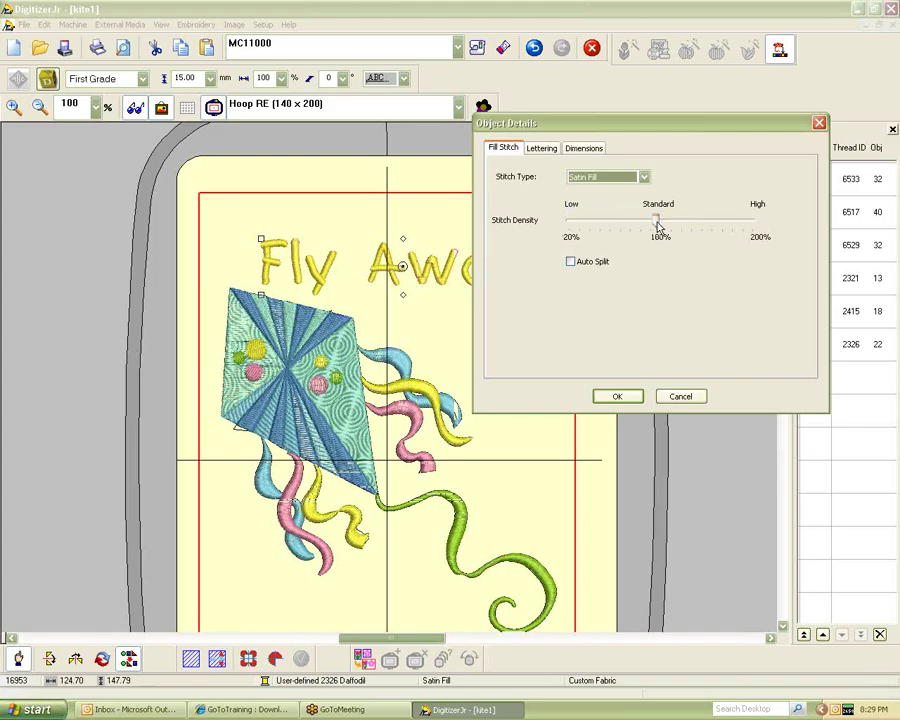
{"action": "left_click_drag", "start_coordinate": [658, 226], "coordinate": [662, 228]}
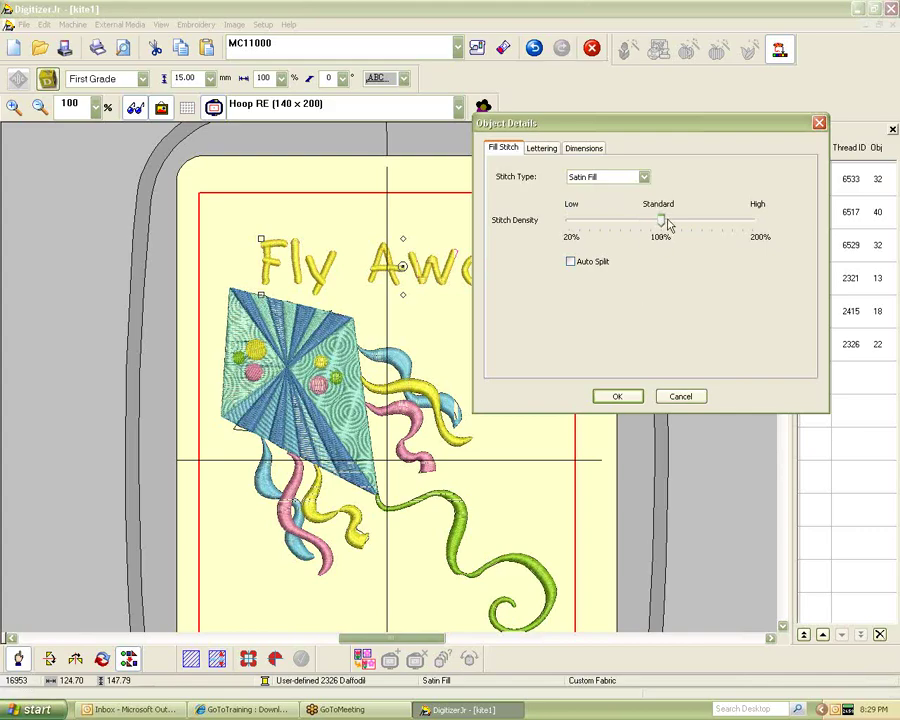
{"action": "left_click_drag", "start_coordinate": [661, 223], "coordinate": [641, 223]}
{"action": "left_click", "coordinate": [607, 396]}
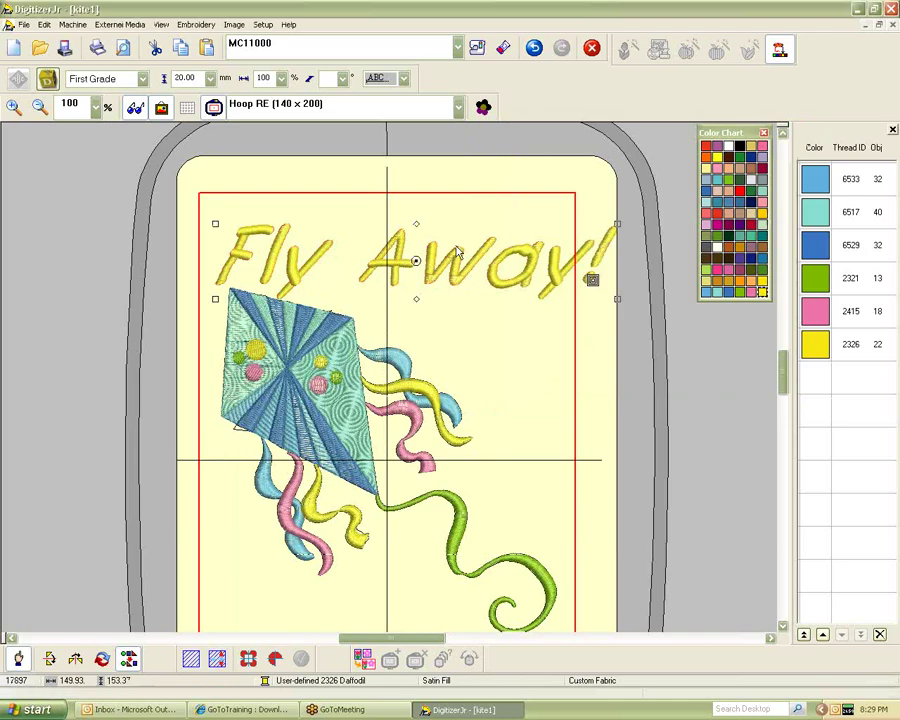
Reopen the "Fly Away!" lettering's object details and raise its satin stitch density slightly toward standard
{"action": "double_click", "coordinate": [456, 252]}
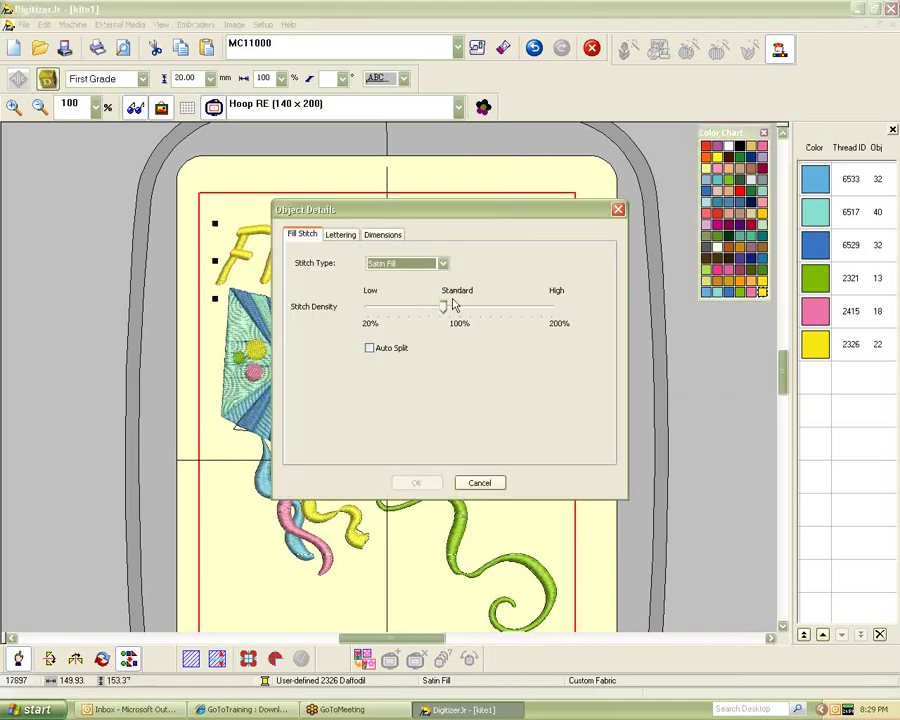
{"action": "mouse_move", "coordinate": [444, 306]}
{"action": "left_mouse_down"}
{"action": "mouse_move", "coordinate": [552, 305]}
{"action": "mouse_move", "coordinate": [452, 304]}
{"action": "left_mouse_up"}
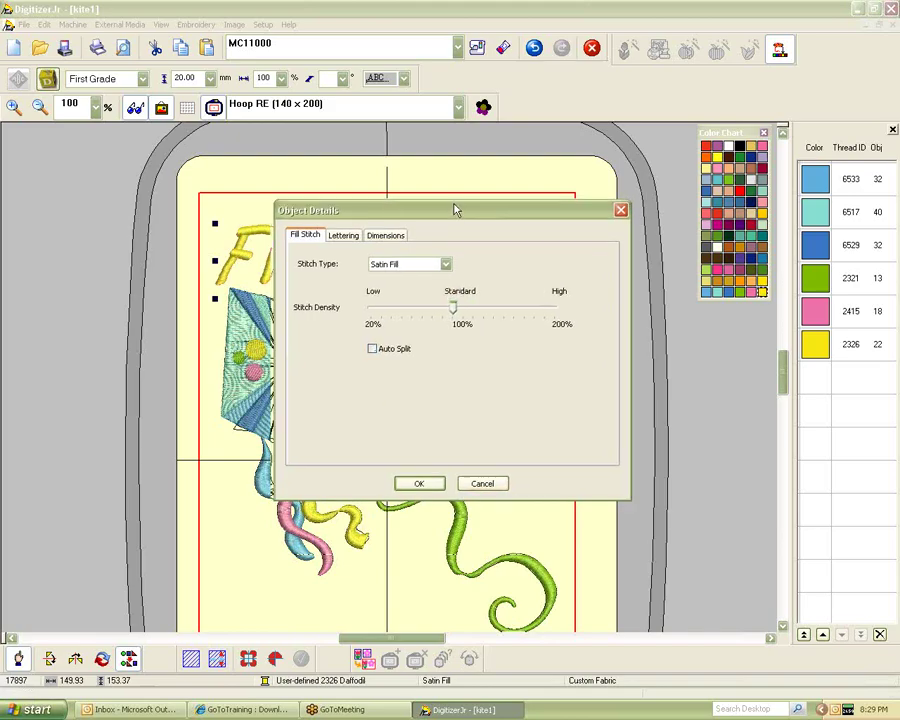
{"action": "left_click_drag", "start_coordinate": [452, 209], "coordinate": [684, 128]}
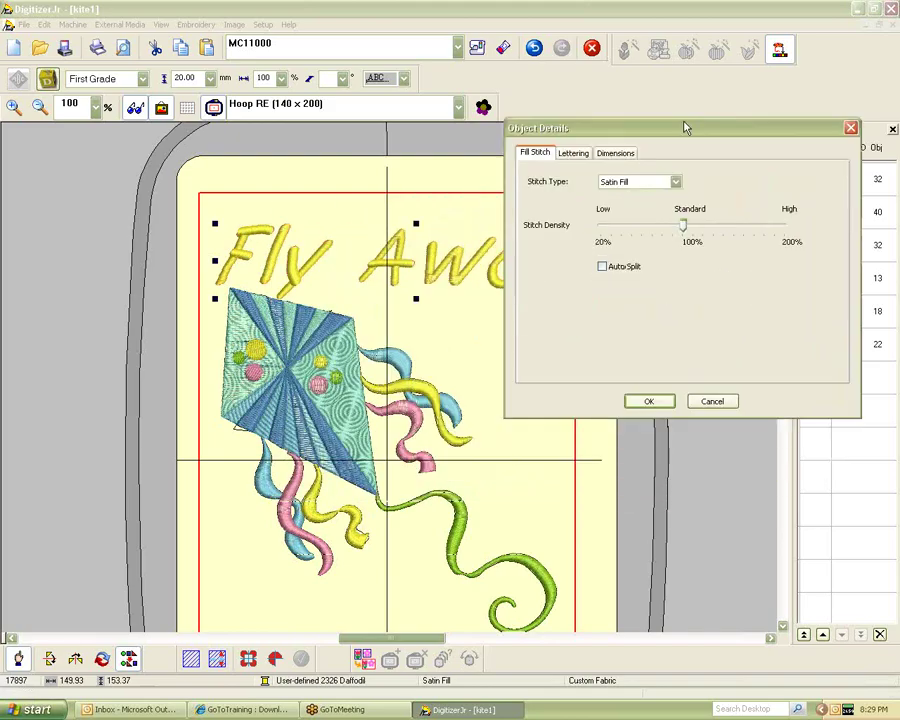
Change the lettering's stitch type to Weave Fill, choose a different weave pattern number, and apply it
{"action": "left_click", "coordinate": [676, 181]}
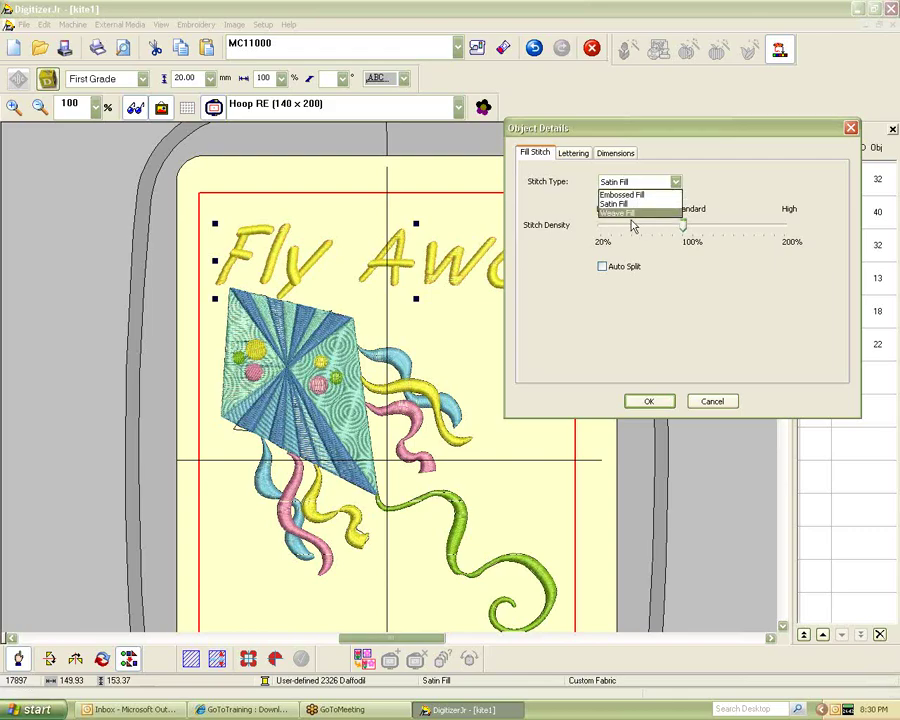
{"action": "left_click", "coordinate": [628, 213]}
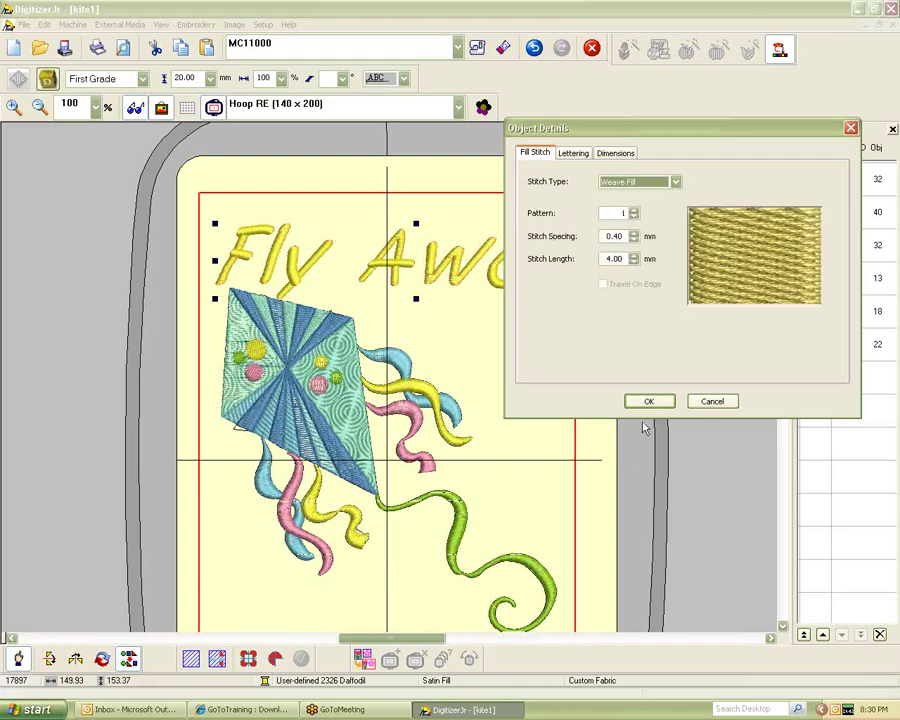
{"action": "left_click", "coordinate": [634, 210]}
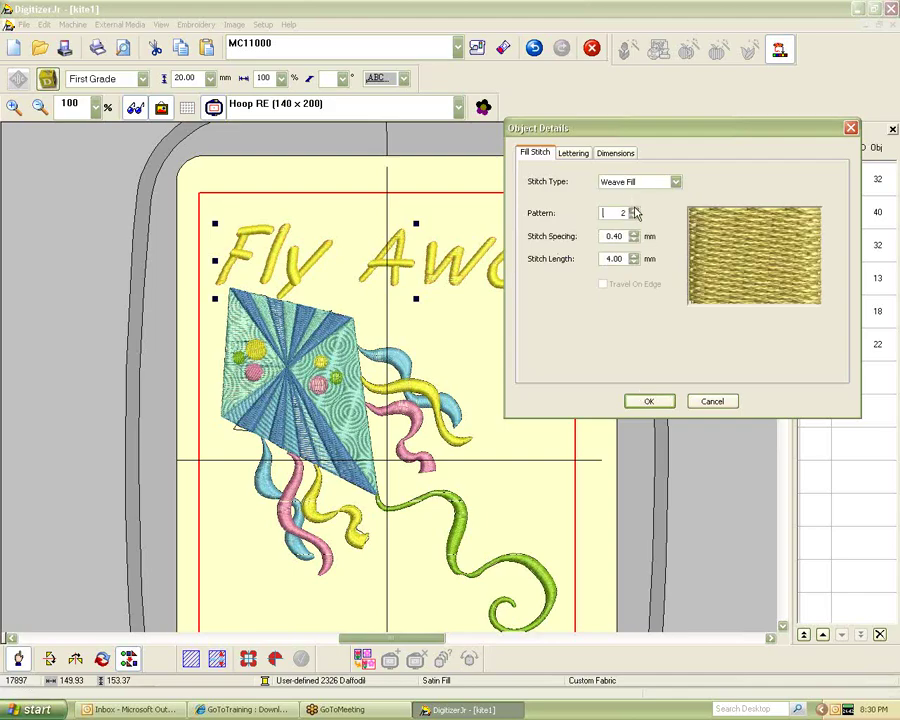
{"action": "left_click", "coordinate": [634, 209]}
{"action": "left_click", "coordinate": [637, 213]}
{"action": "left_click", "coordinate": [634, 210]}
{"action": "left_click", "coordinate": [634, 216]}
{"action": "left_click", "coordinate": [649, 401]}
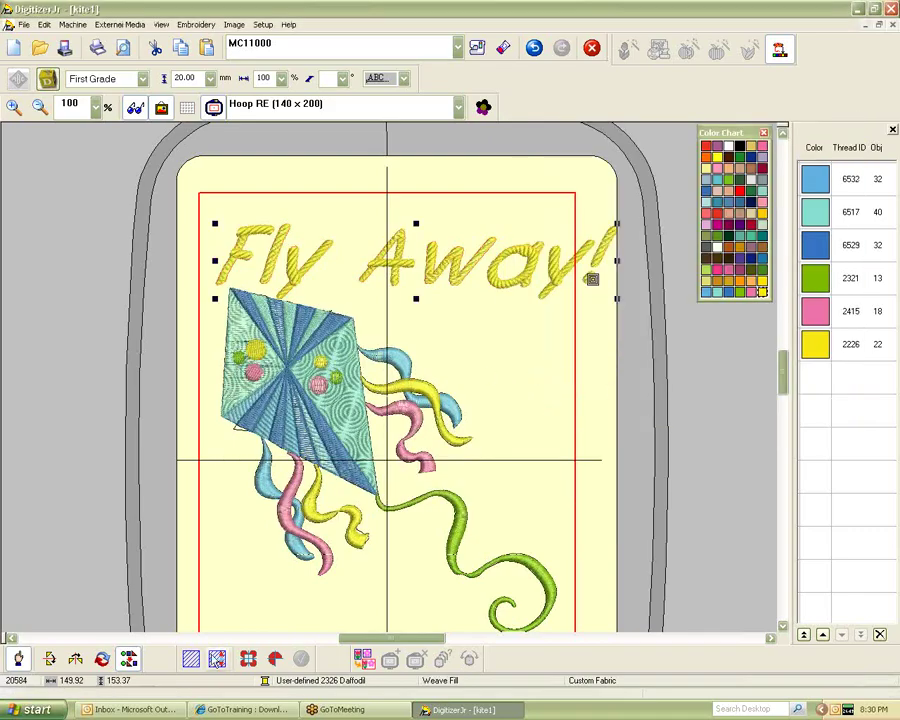
Examine the weave stitching across the "Fly Away!" letters up close, then return the view to 100%
{"action": "left_click", "coordinate": [51, 659]}
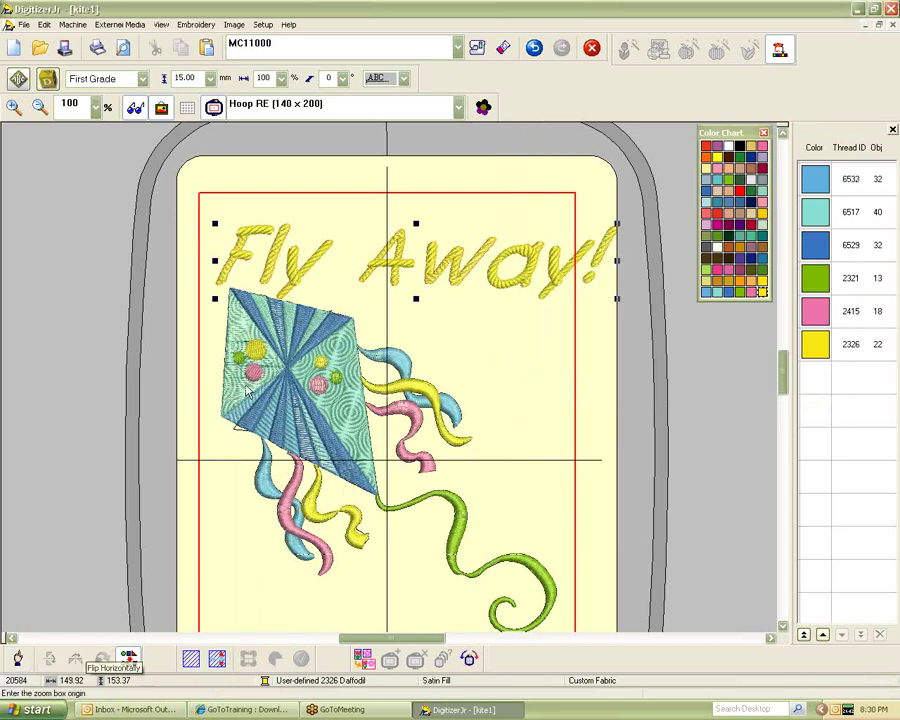
{"action": "left_click_drag", "start_coordinate": [224, 197], "coordinate": [444, 288]}
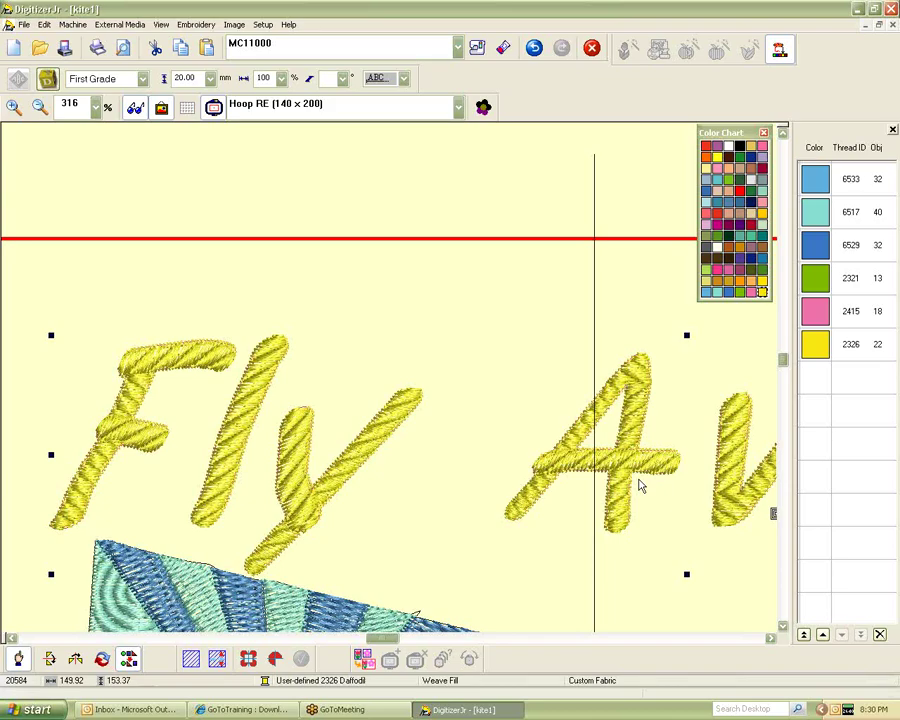
{"action": "left_click_drag", "start_coordinate": [378, 640], "coordinate": [408, 642]}
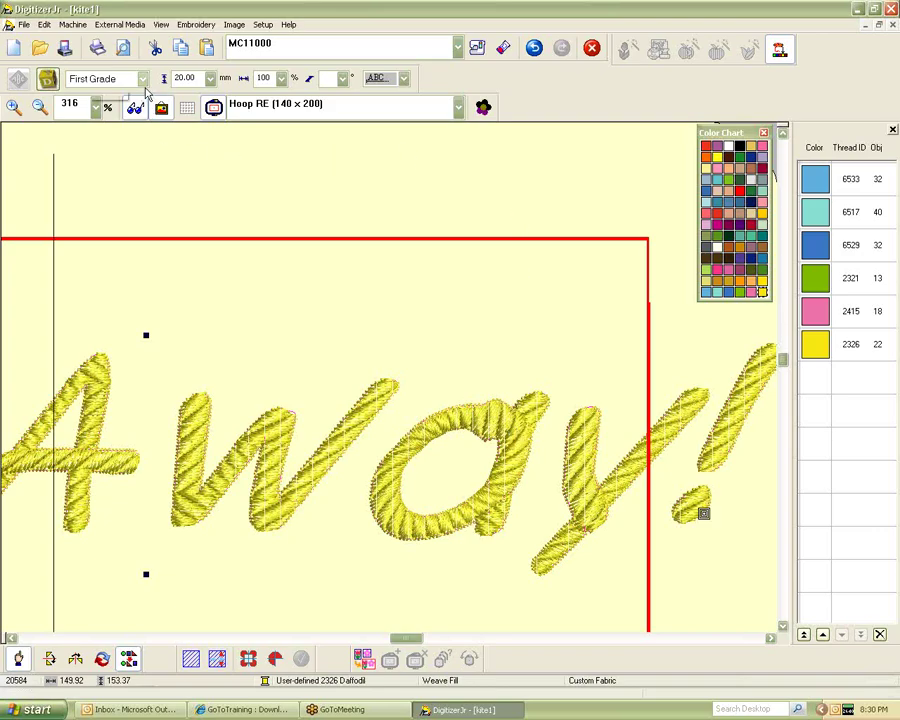
{"action": "left_click", "coordinate": [74, 104]}
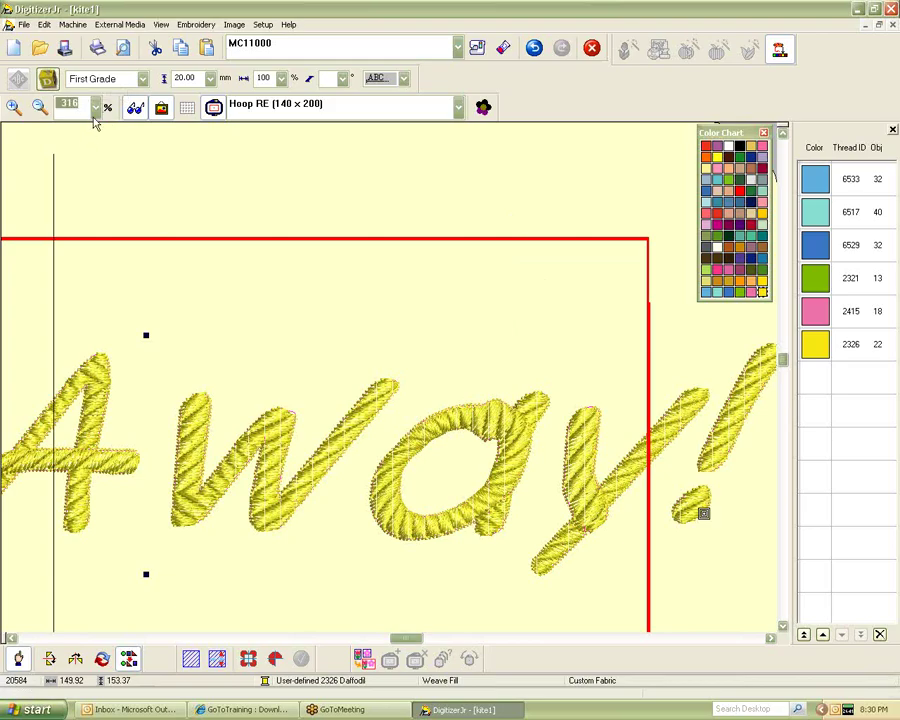
{"action": "left_click", "coordinate": [95, 105]}
{"action": "left_click", "coordinate": [83, 151]}
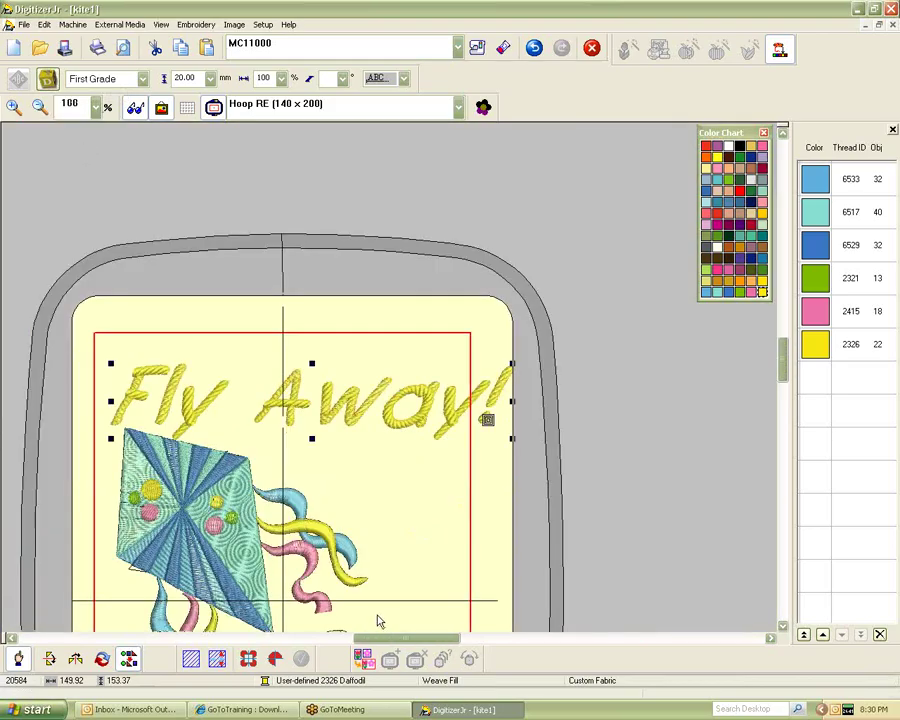
Delete the "Fly Away!" lettering above the kite
{"action": "left_click_drag", "start_coordinate": [392, 638], "coordinate": [372, 638]}
{"action": "scroll", "coordinate": [462, 235], "scroll_direction": "down", "scroll_amount": 2}
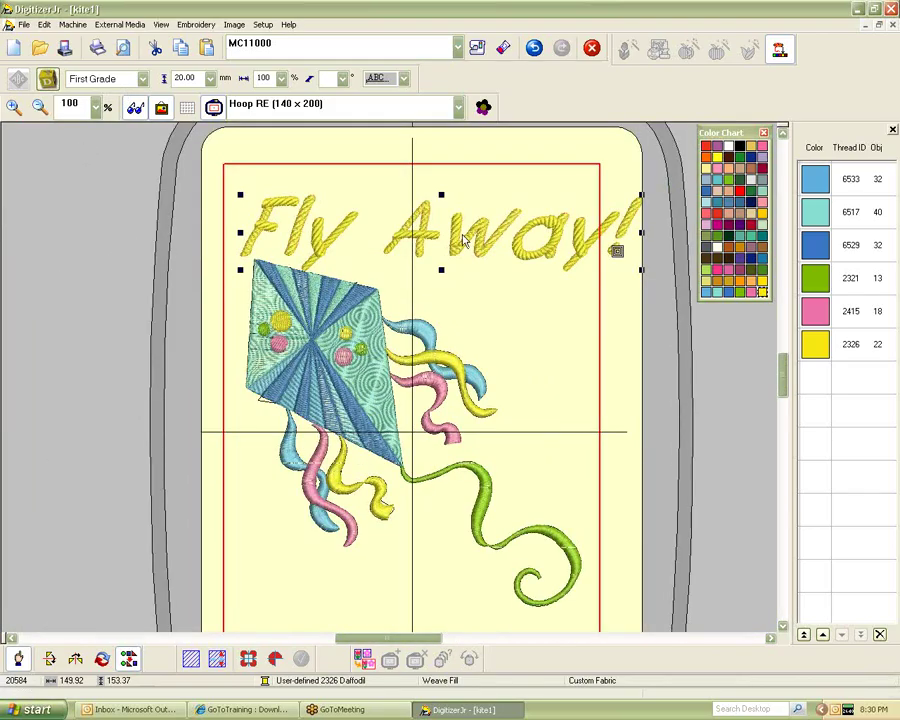
{"action": "key", "text": "Delete"}
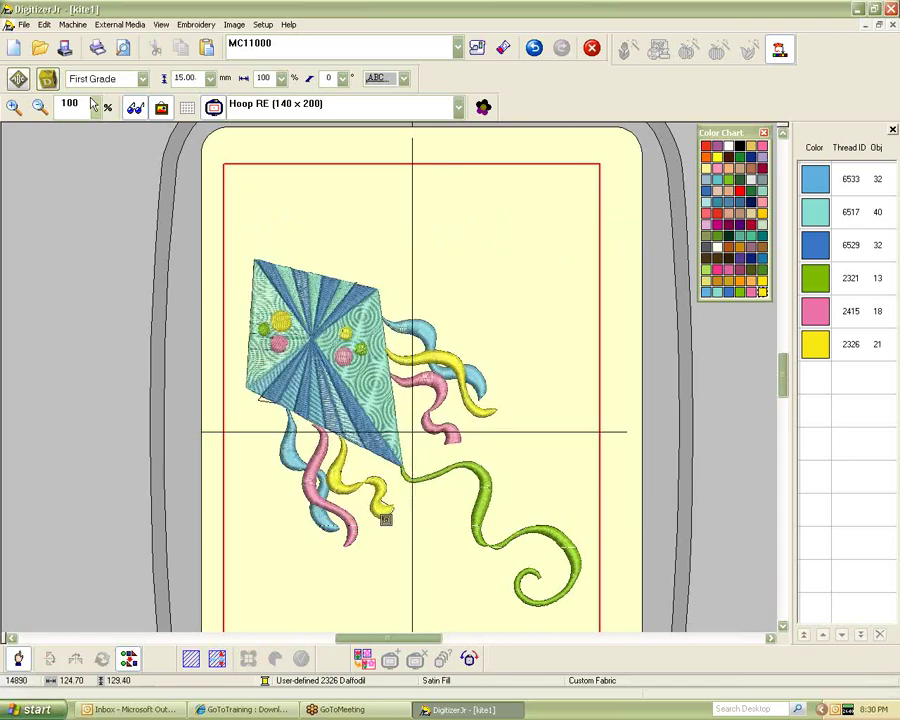
Start a new lettering object with the text "Up Up and Away", capitalizing the last word
{"action": "left_click", "coordinate": [47, 80]}
{"action": "left_click", "coordinate": [443, 360]}
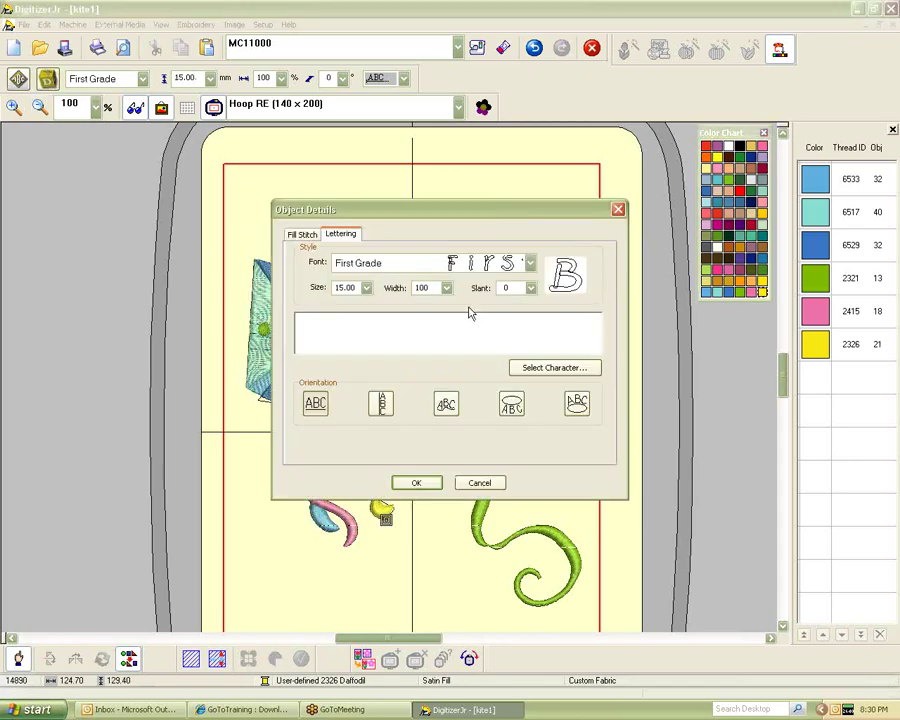
{"action": "type", "text": "Up Up and away"}
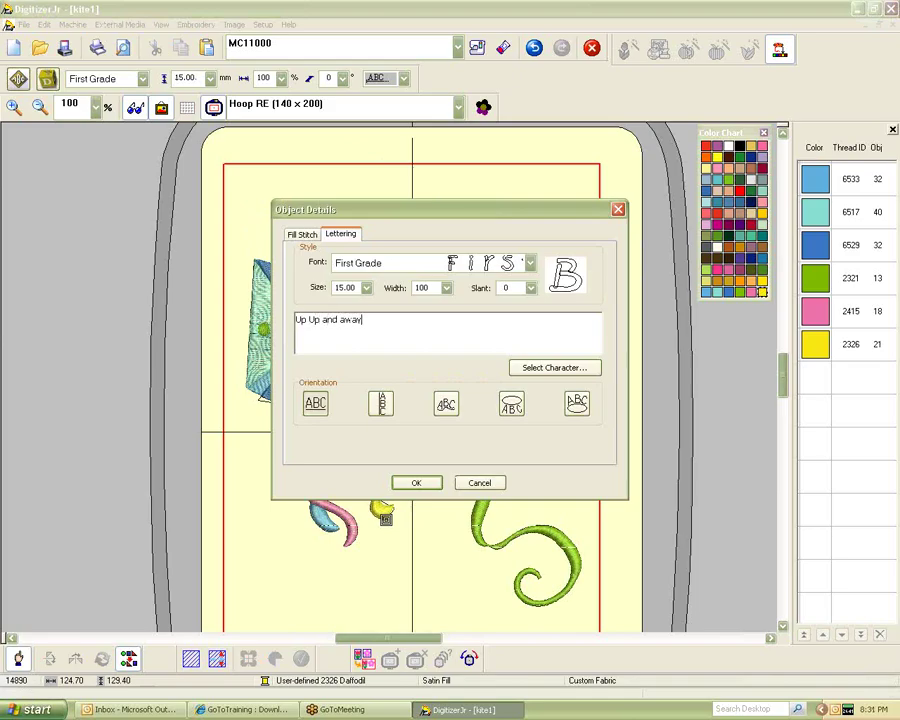
{"action": "key", "text": "BackSpace"}
{"action": "key", "text": "BackSpace"}
{"action": "key", "text": "BackSpace"}
{"action": "key", "text": "BackSpace"}
{"action": "type", "text": "Away"}
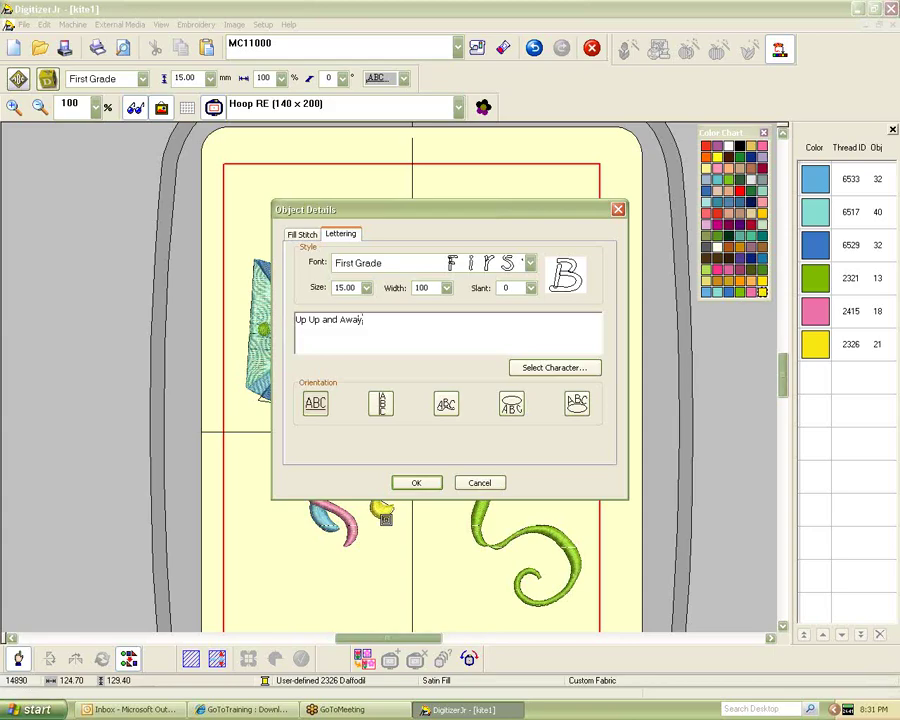
{"action": "left_click", "coordinate": [895, 217]}
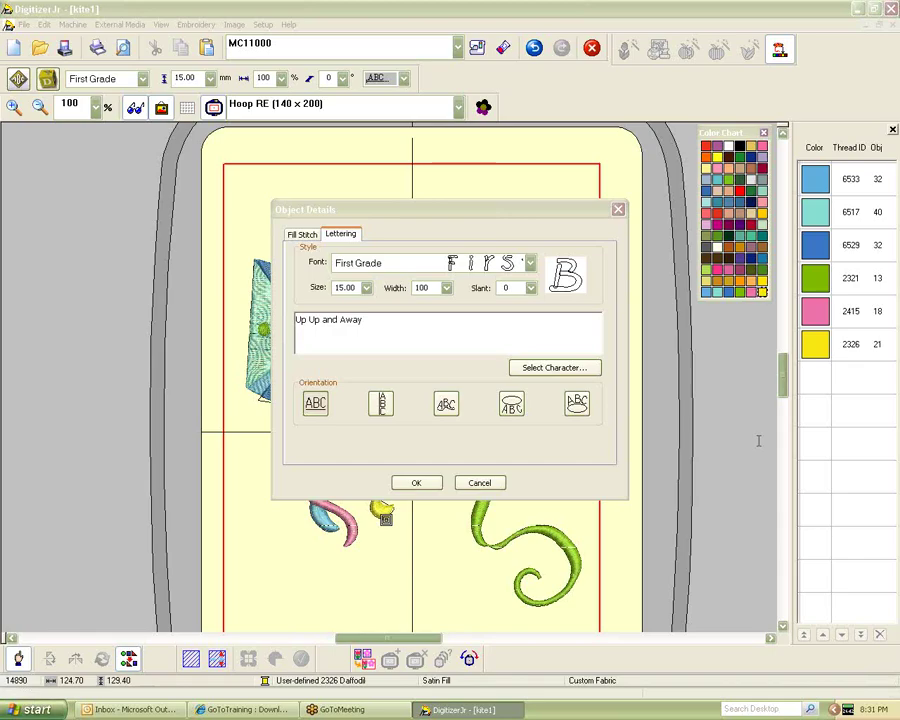
Look through the available fonts for the new lettering, including the script and monogram styles
{"action": "left_click_drag", "start_coordinate": [554, 209], "coordinate": [579, 150]}
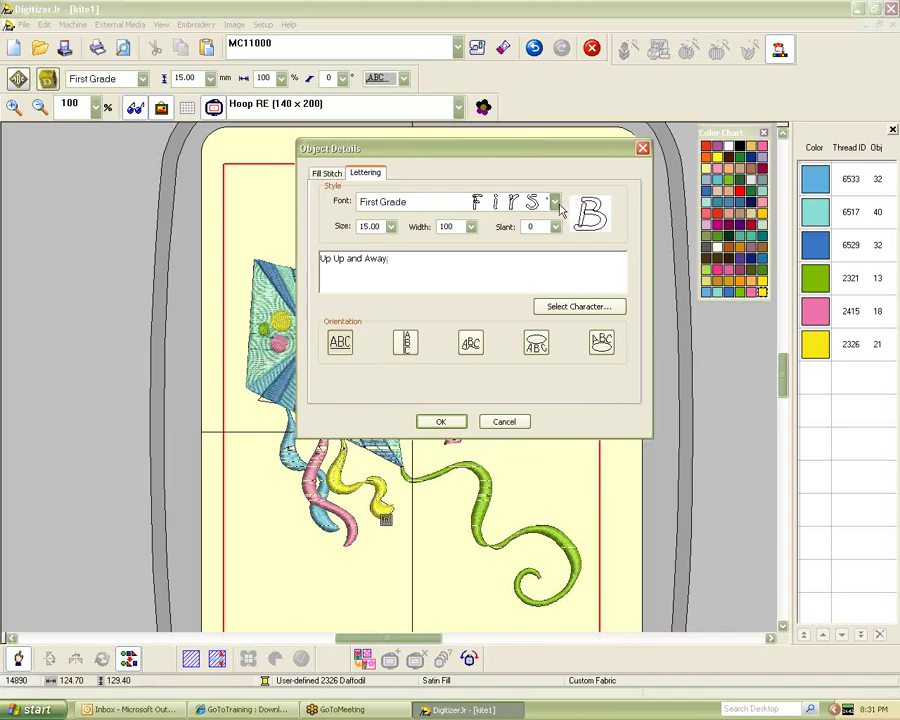
{"action": "left_click", "coordinate": [554, 202]}
{"action": "scroll", "coordinate": [553, 288], "scroll_direction": "up", "scroll_amount": 2}
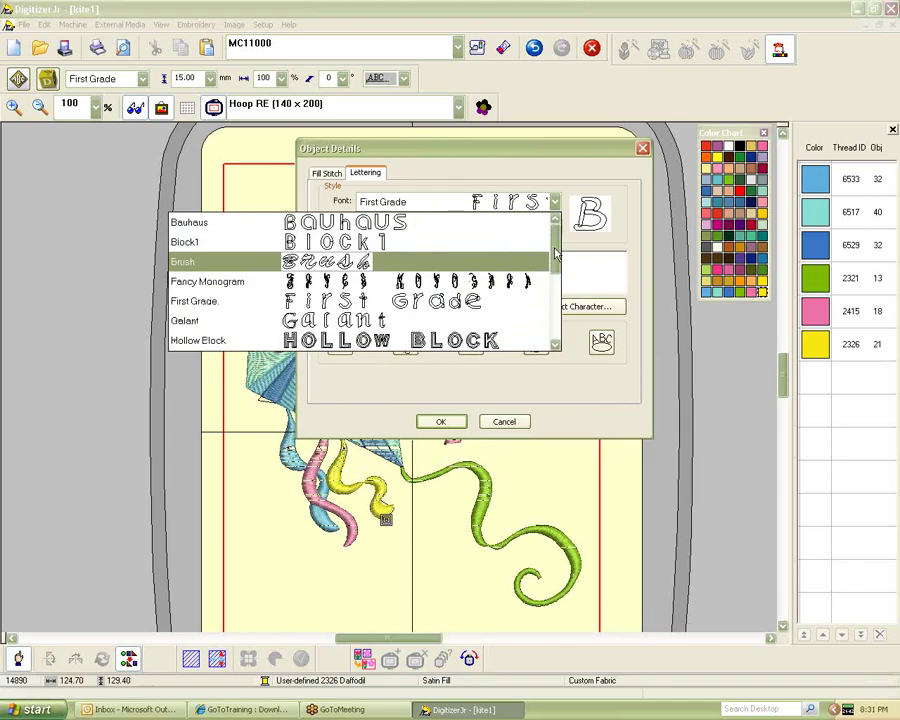
{"action": "left_click_drag", "start_coordinate": [555, 248], "coordinate": [556, 305]}
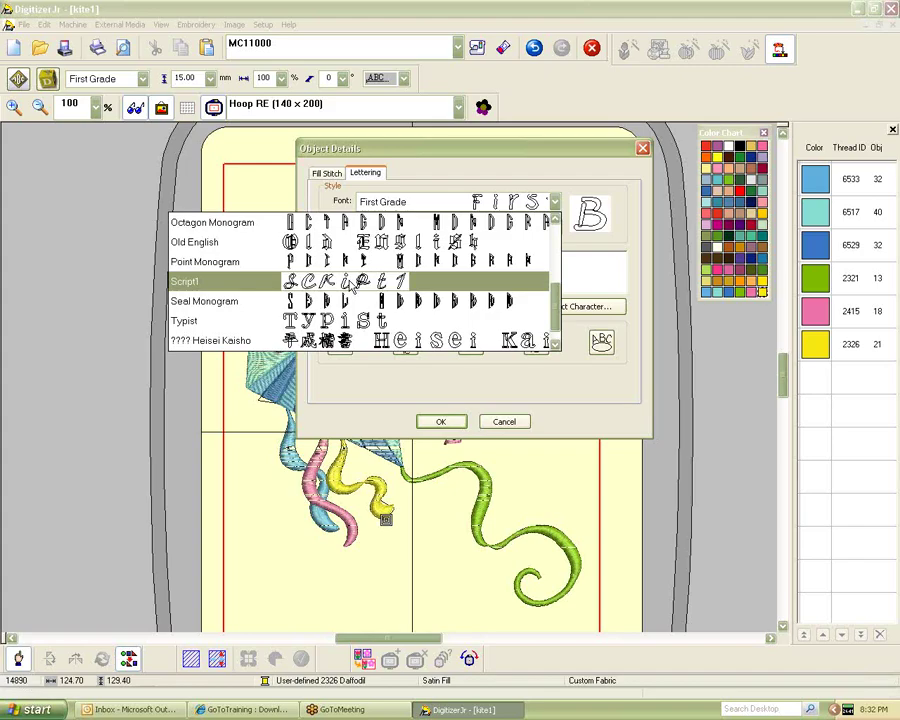
{"action": "key", "text": "Escape"}
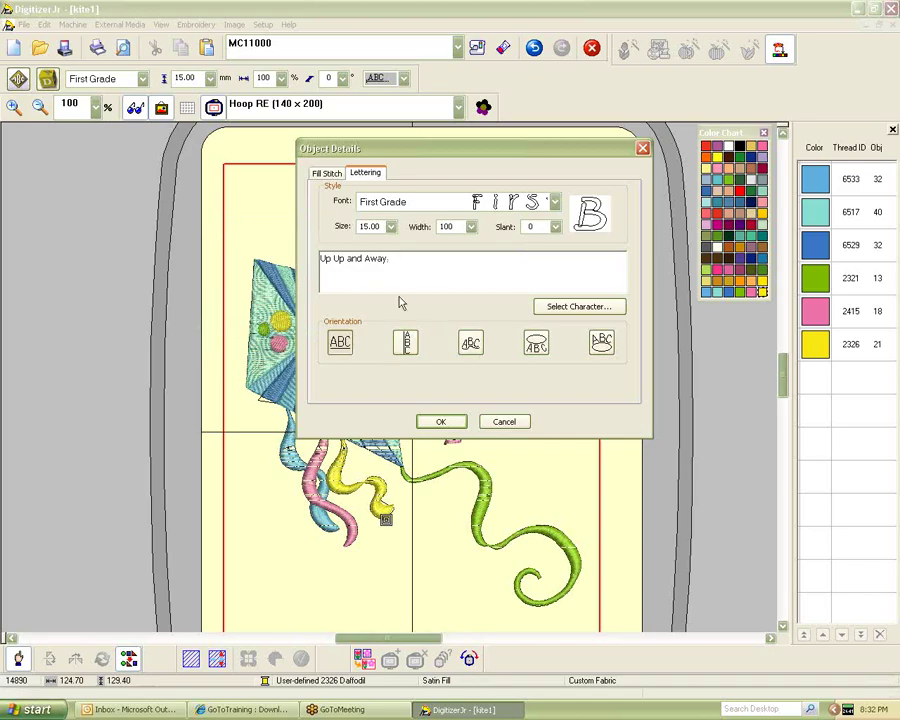
Set the "Up Up and Away" lettering's orientation to the free-form curved baseline and confirm the lettering settings
{"action": "left_click_drag", "start_coordinate": [422, 161], "coordinate": [438, 145]}
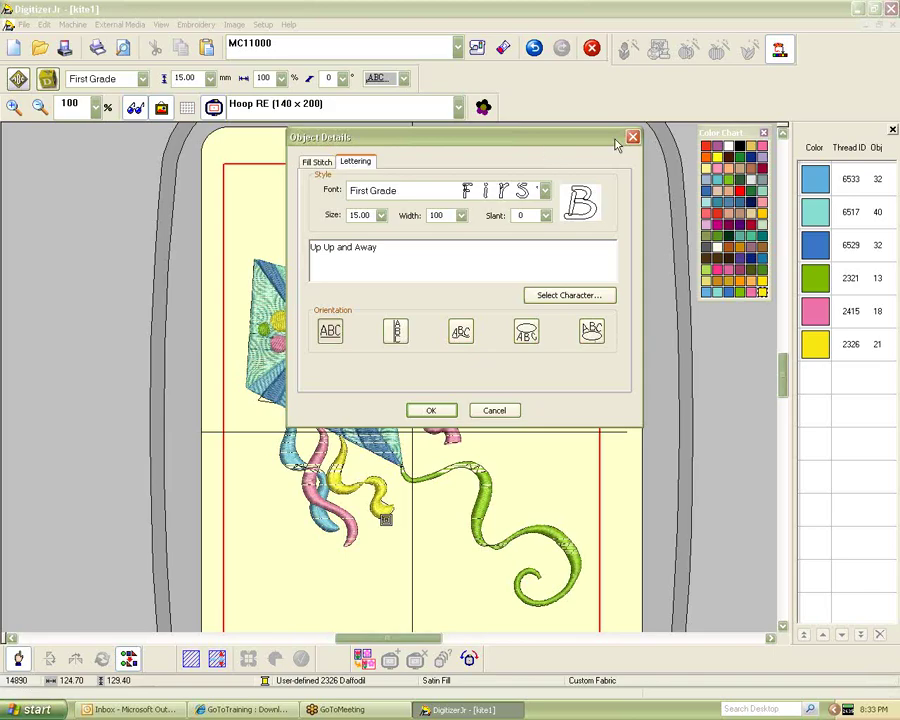
{"action": "left_click_drag", "start_coordinate": [568, 142], "coordinate": [768, 103]}
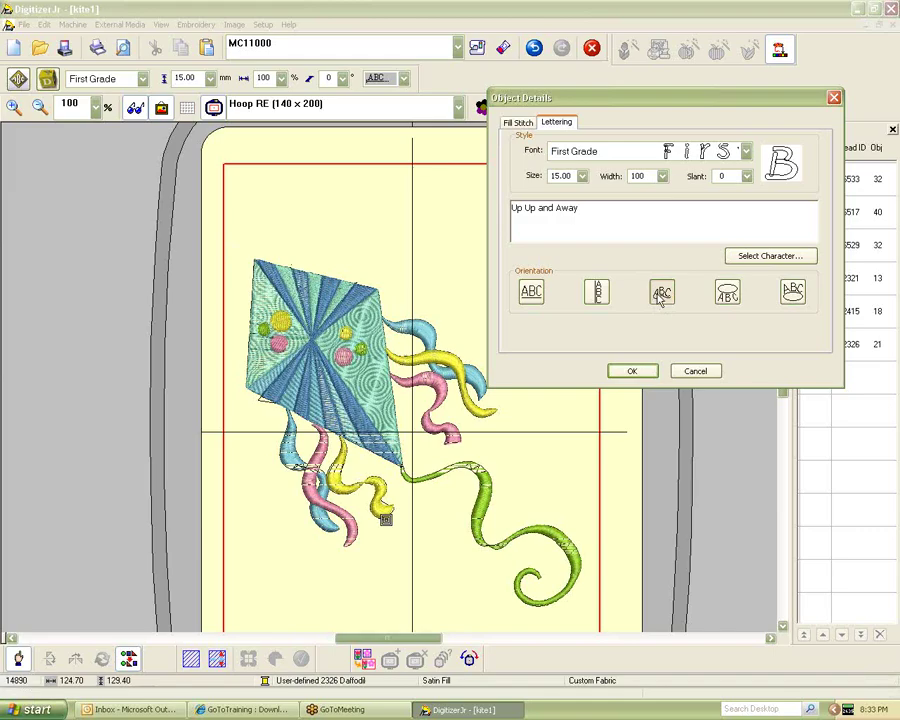
{"action": "left_click_drag", "start_coordinate": [648, 106], "coordinate": [540, 101]}
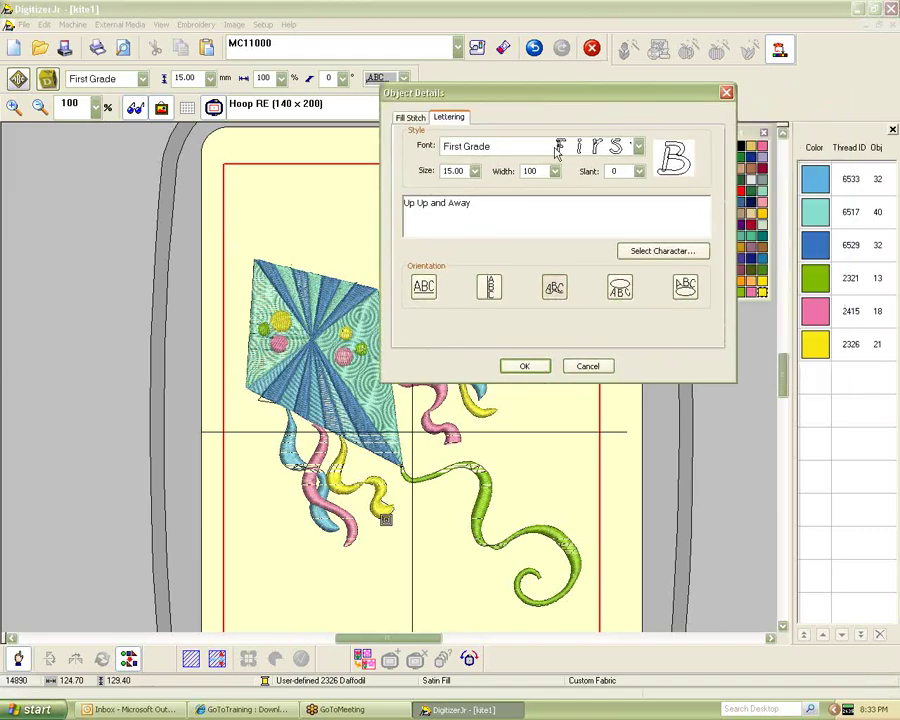
{"action": "left_click", "coordinate": [524, 366]}
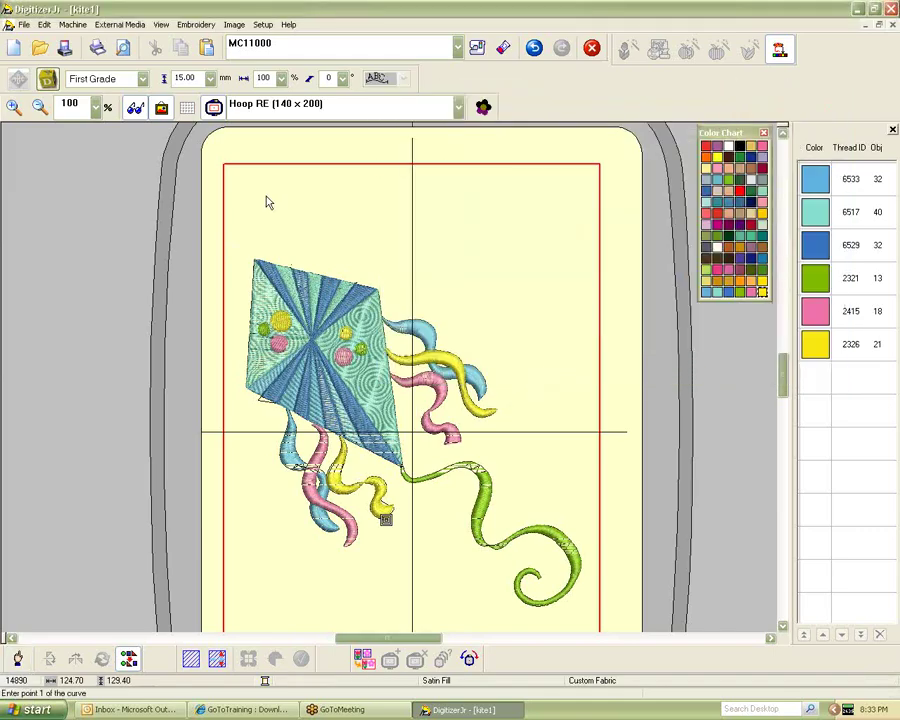
Try a four-point arched baseline over the kite and its ribbons, and remove every point except the first
{"action": "left_click", "coordinate": [252, 242]}
{"action": "left_click", "coordinate": [368, 237]}
{"action": "left_click", "coordinate": [481, 297]}
{"action": "left_click", "coordinate": [560, 436]}
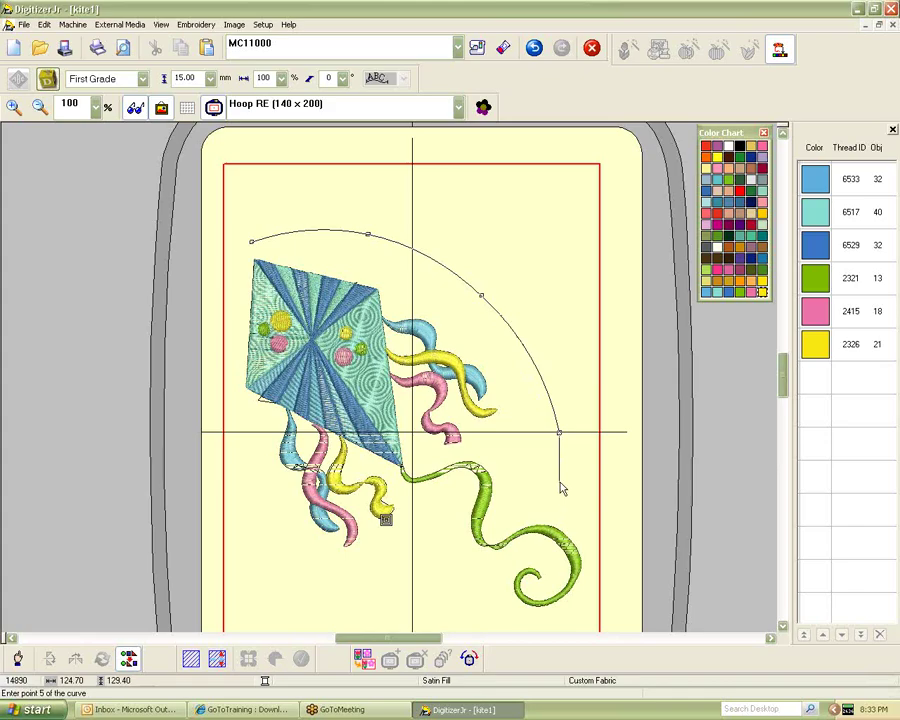
{"action": "key", "text": "BackSpace"}
{"action": "key", "text": "BackSpace"}
{"action": "key", "text": "BackSpace"}
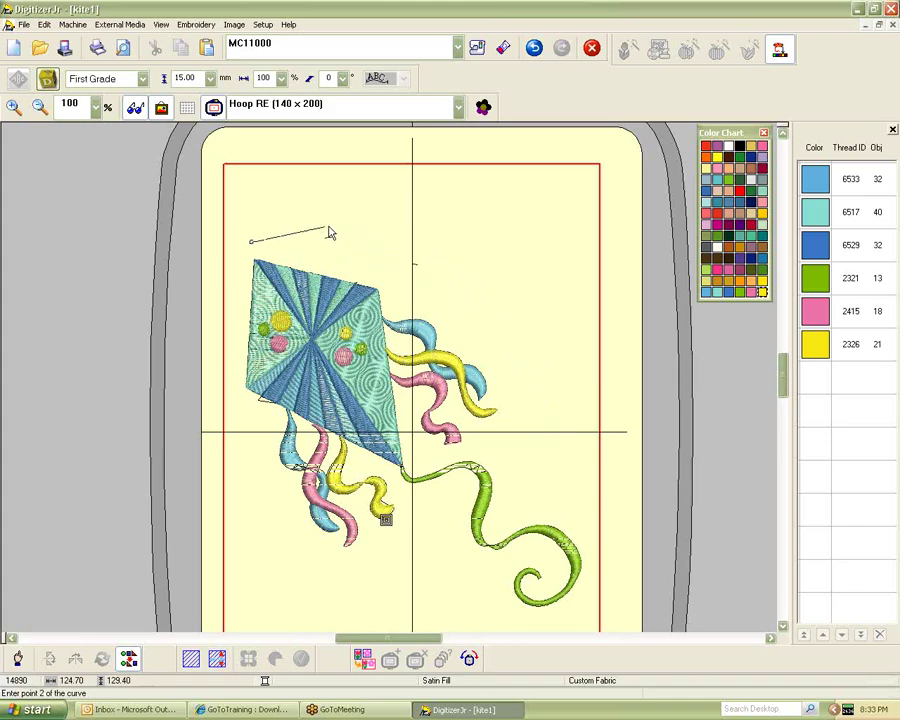
Try a zigzag baseline above the kite and remove its trial points
{"action": "left_click", "coordinate": [334, 183]}
{"action": "left_click", "coordinate": [356, 246]}
{"action": "left_click", "coordinate": [424, 194]}
{"action": "left_click", "coordinate": [451, 288]}
{"action": "left_click", "coordinate": [510, 228]}
{"action": "key", "text": "BackSpace"}
{"action": "key", "text": "BackSpace"}
{"action": "key", "text": "BackSpace"}
{"action": "key", "text": "BackSpace"}
{"action": "key", "text": "BackSpace"}
Complete a smooth arched baseline over the kite for the "Up Up and Away" lettering and shift the lettering down inside the hoop boundary
{"action": "left_click", "coordinate": [316, 214]}
{"action": "left_click", "coordinate": [435, 205]}
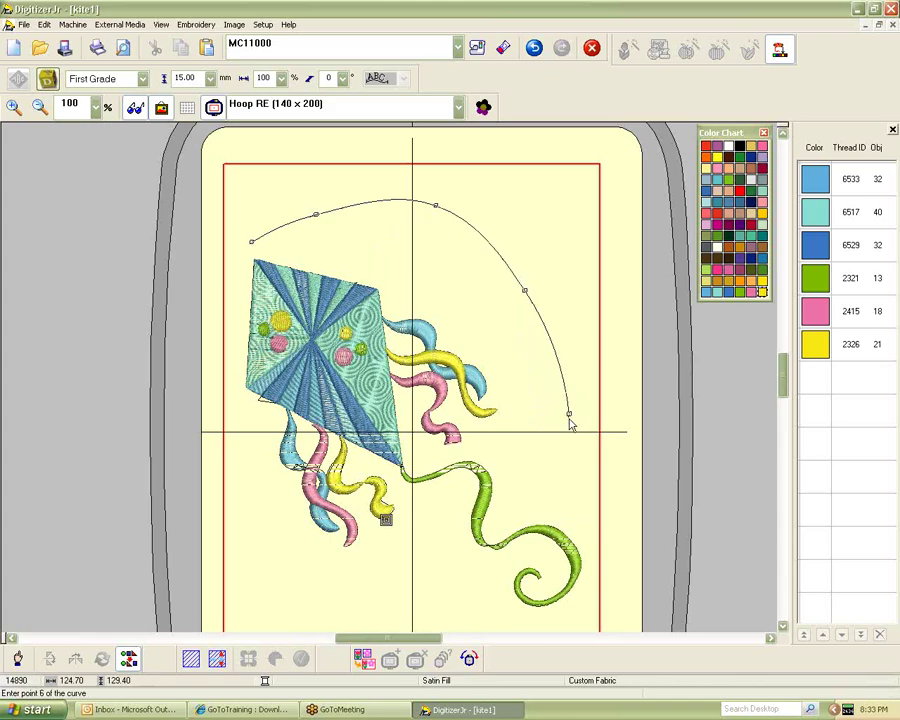
{"action": "key", "text": "Return"}
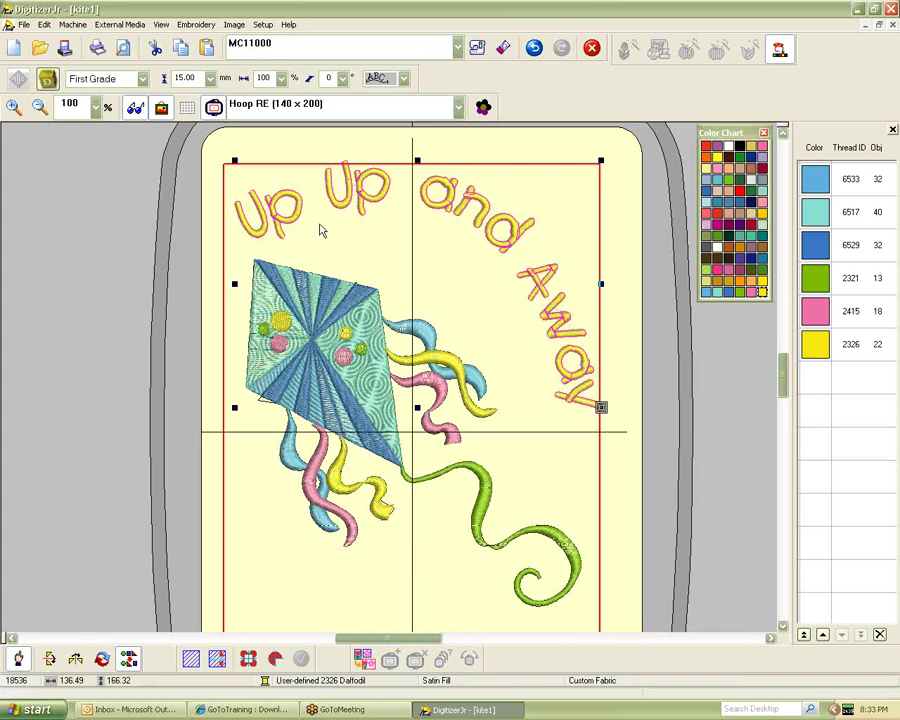
{"action": "left_click_drag", "start_coordinate": [353, 195], "coordinate": [349, 211]}
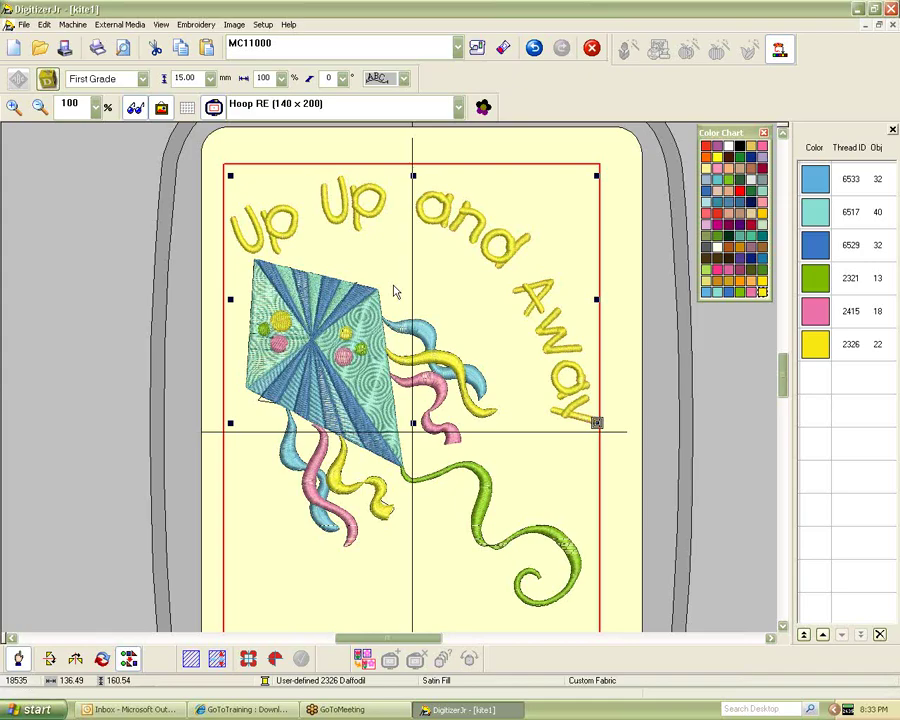
Try a 400% letter width on the "Up Up and Away" lettering and undo it
{"action": "double_click", "coordinate": [473, 220]}
{"action": "left_click_drag", "start_coordinate": [468, 225], "coordinate": [641, 201]}
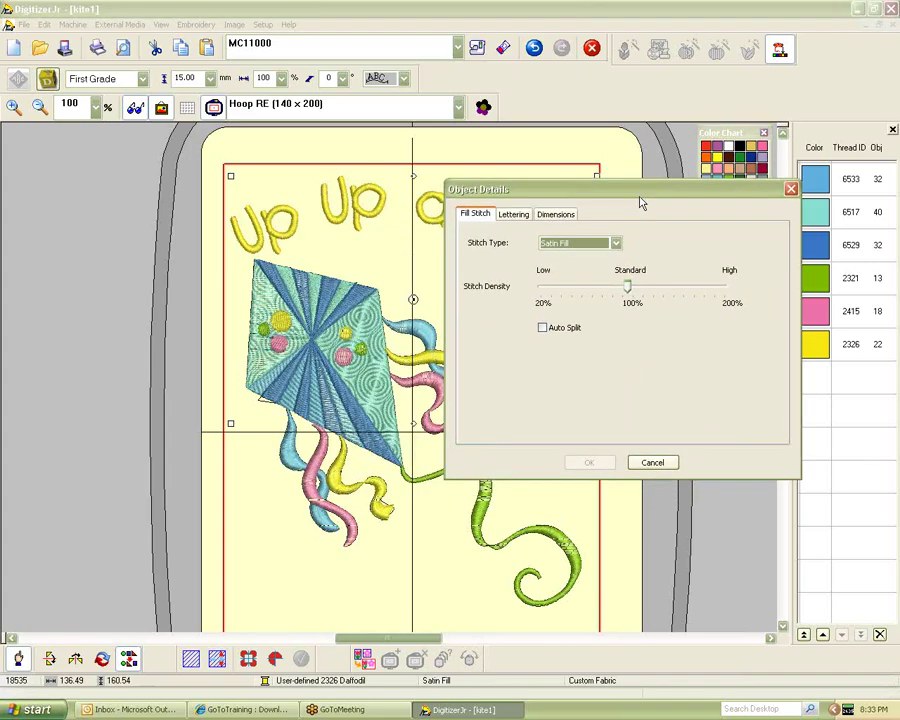
{"action": "left_click", "coordinate": [513, 214]}
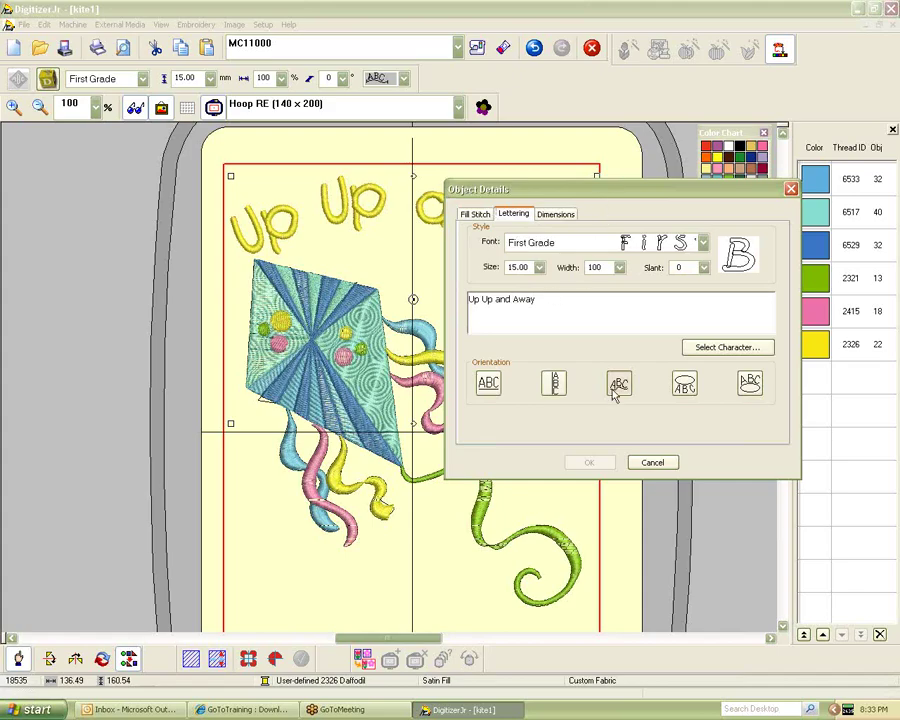
{"action": "left_click_drag", "start_coordinate": [625, 189], "coordinate": [432, 255]}
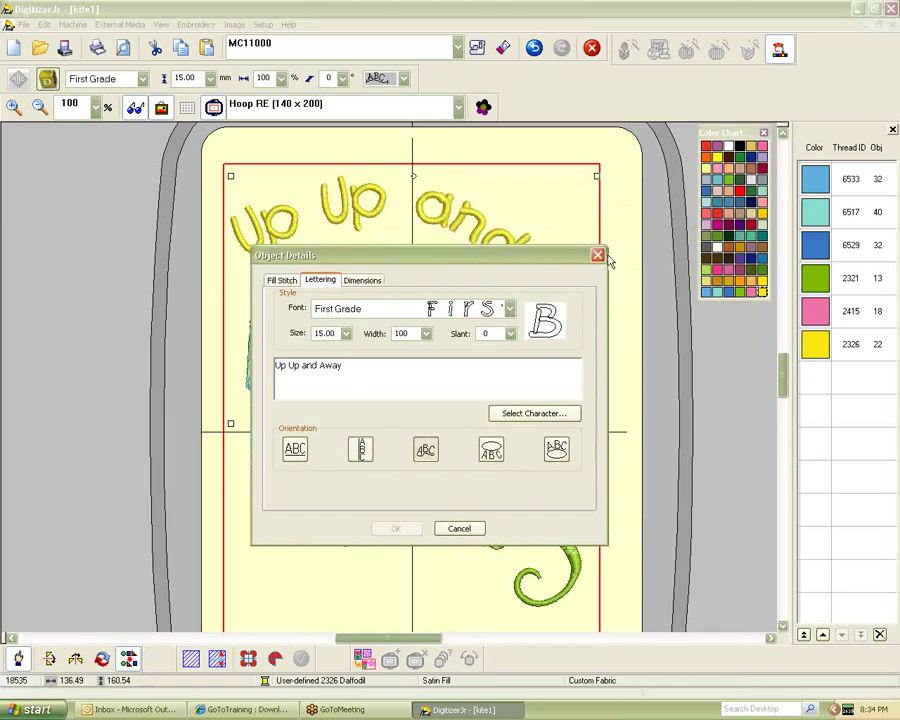
{"action": "left_click", "coordinate": [426, 333]}
{"action": "left_click", "coordinate": [426, 333]}
{"action": "left_click", "coordinate": [426, 333]}
{"action": "left_click", "coordinate": [408, 401]}
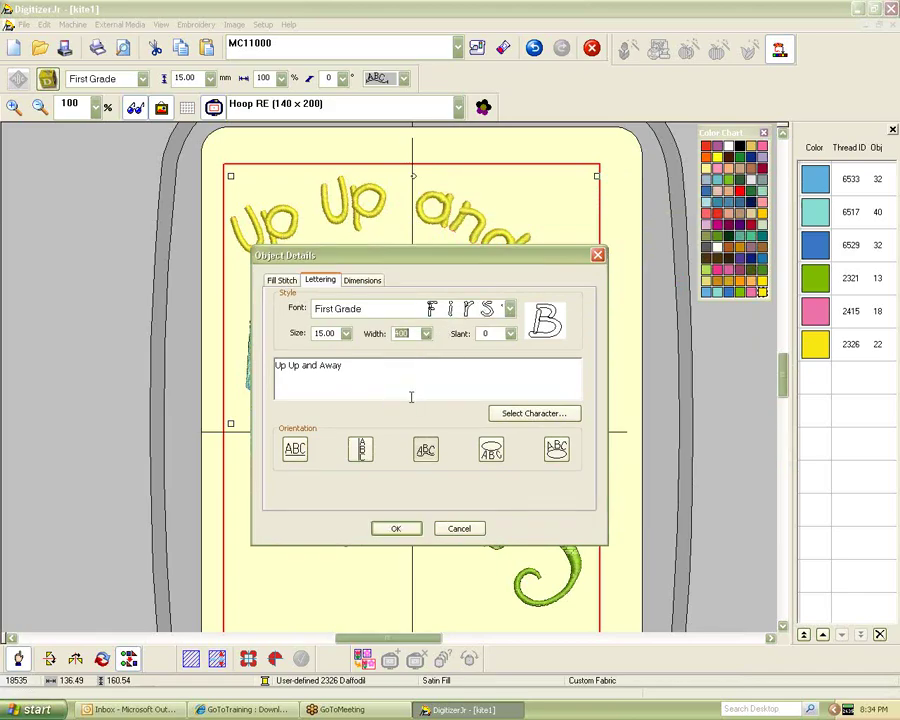
{"action": "left_click", "coordinate": [395, 530]}
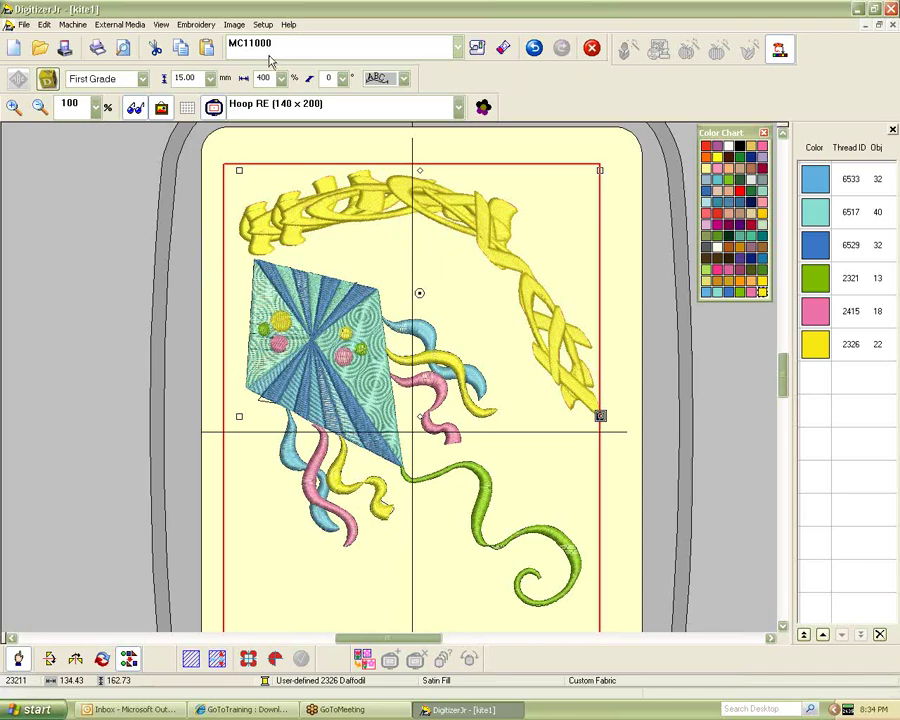
{"action": "left_click", "coordinate": [535, 49]}
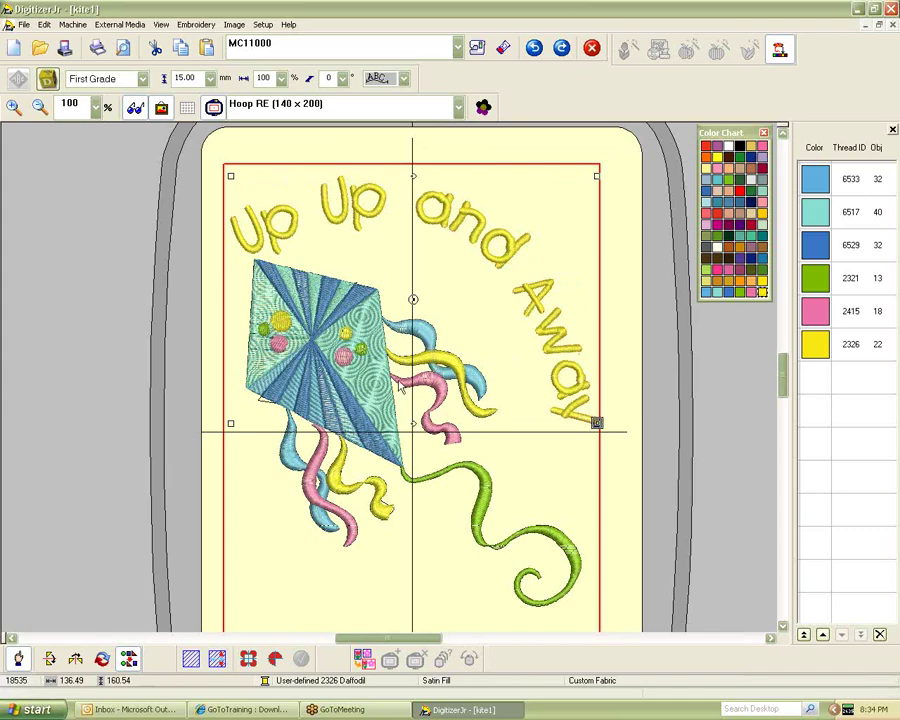
Choose the Japanese Kaisho font for the "Up Up and Away" lettering
{"action": "scroll", "coordinate": [396, 438], "scroll_direction": "down", "scroll_amount": 2}
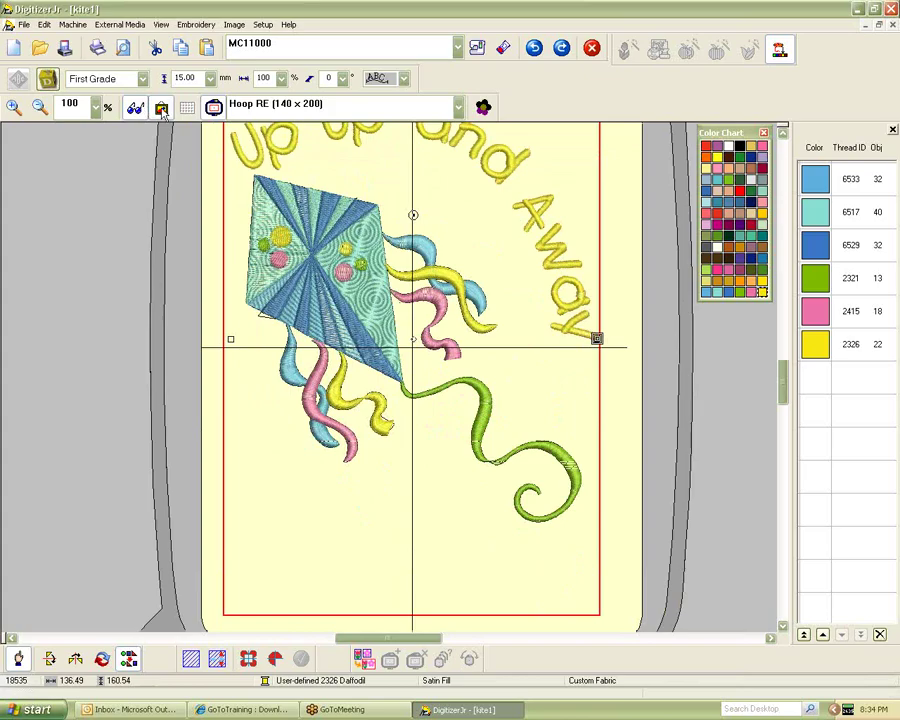
{"action": "double_click", "coordinate": [296, 145]}
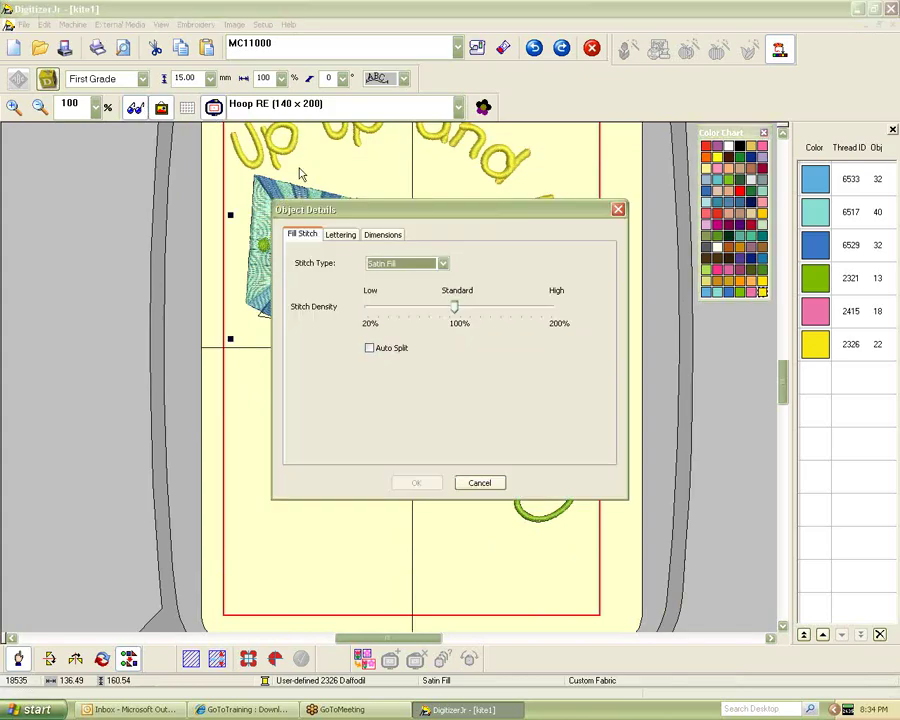
{"action": "left_click", "coordinate": [340, 234]}
{"action": "left_click", "coordinate": [530, 262]}
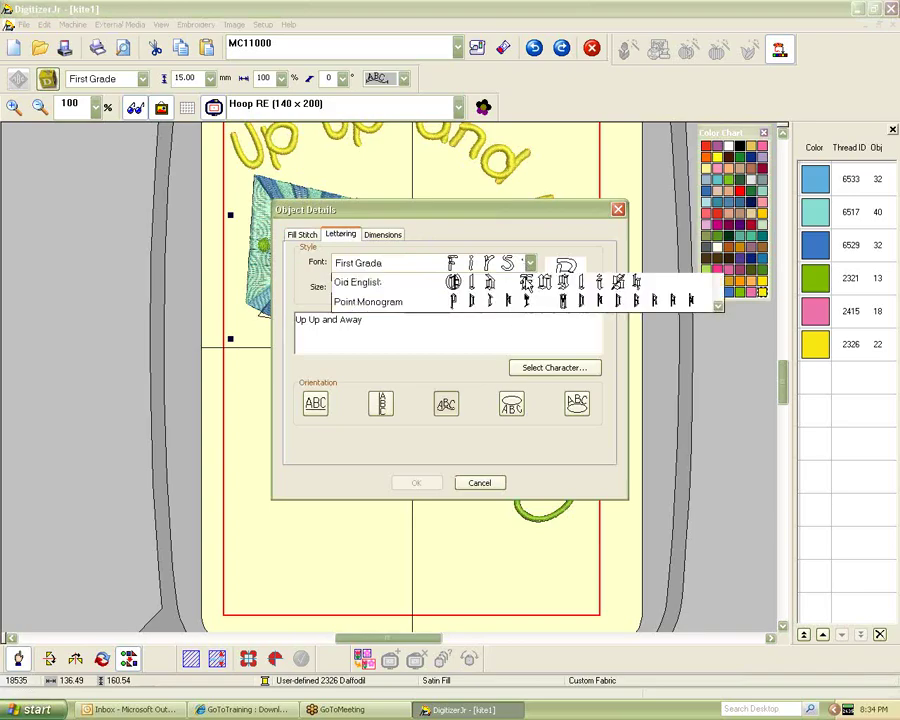
{"action": "scroll", "coordinate": [733, 347], "scroll_direction": "down", "scroll_amount": 1}
{"action": "scroll", "coordinate": [727, 355], "scroll_direction": "down", "scroll_amount": 4}
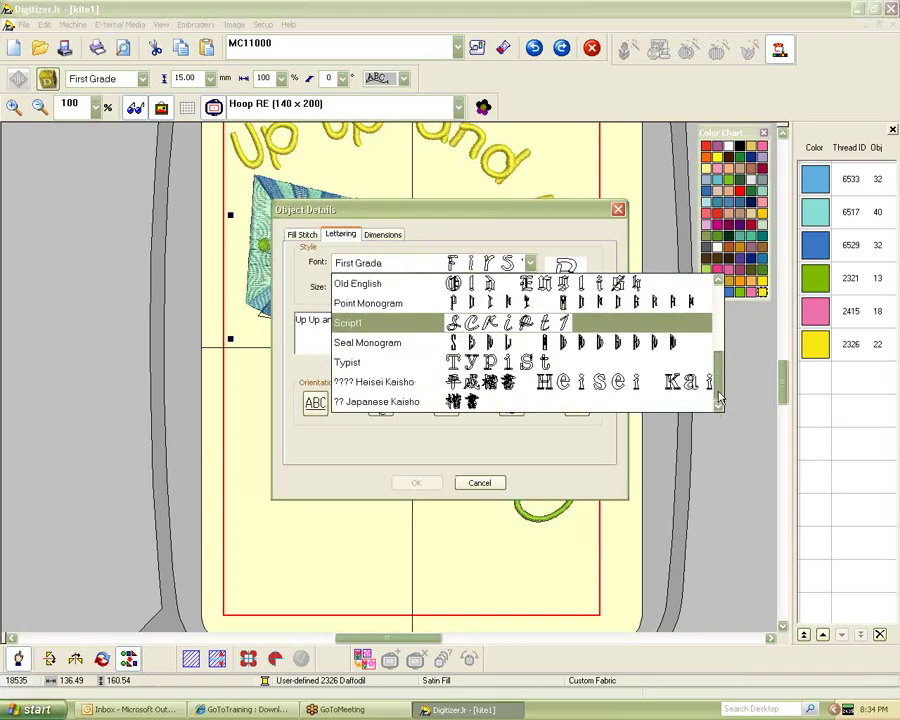
{"action": "left_click", "coordinate": [480, 403]}
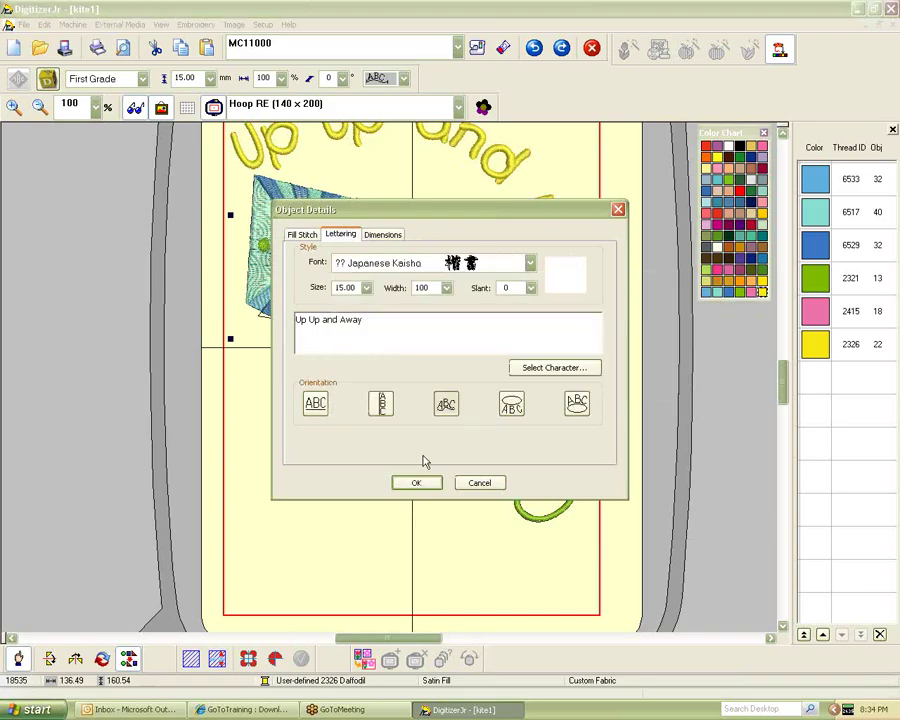
Replace the lettering text with the first hiragana "a" character from the Japanese Kaisho symbol set
{"action": "left_click_drag", "start_coordinate": [385, 316], "coordinate": [218, 317]}
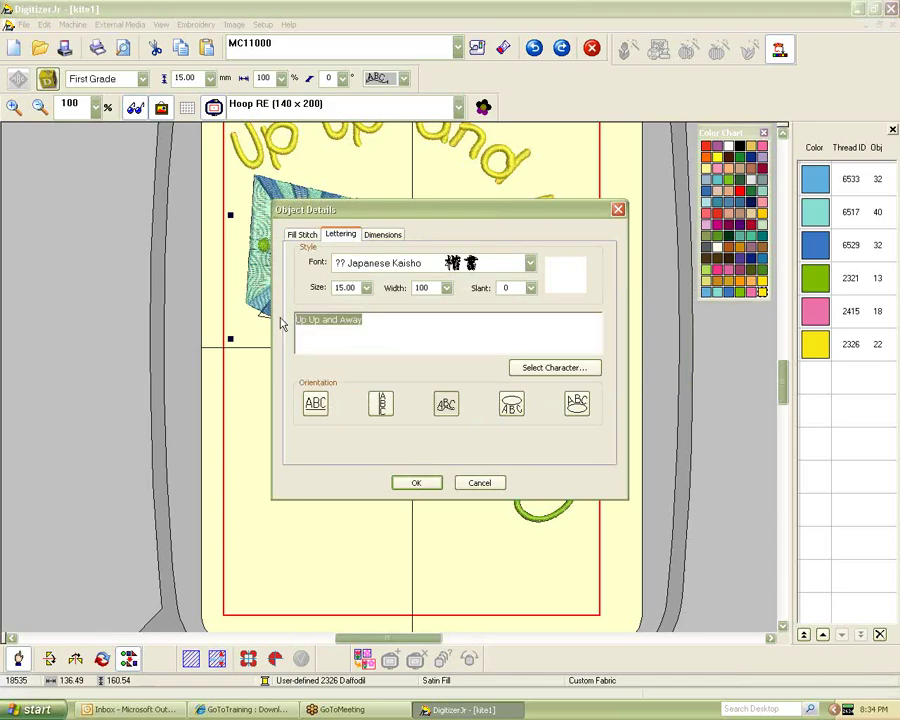
{"action": "key", "text": "BackSpace"}
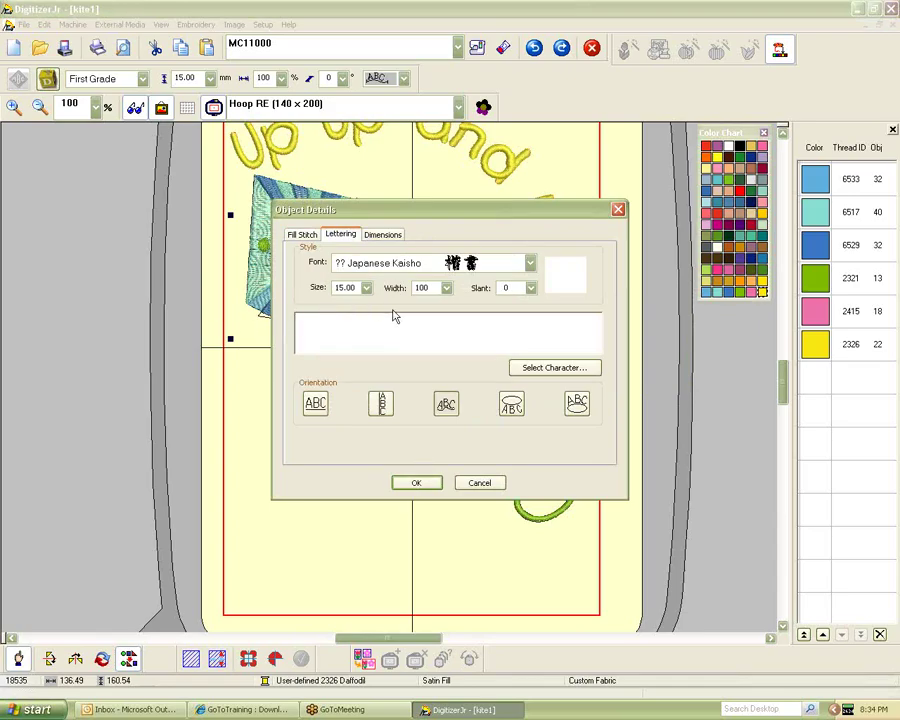
{"action": "left_click", "coordinate": [586, 369]}
{"action": "left_click", "coordinate": [576, 285]}
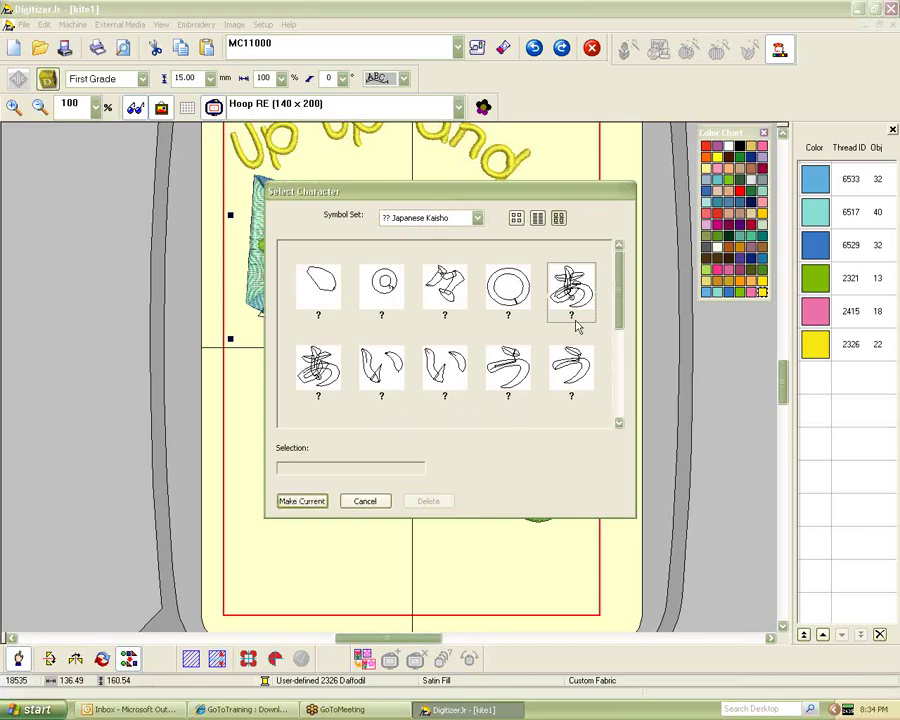
{"action": "left_click", "coordinate": [301, 500]}
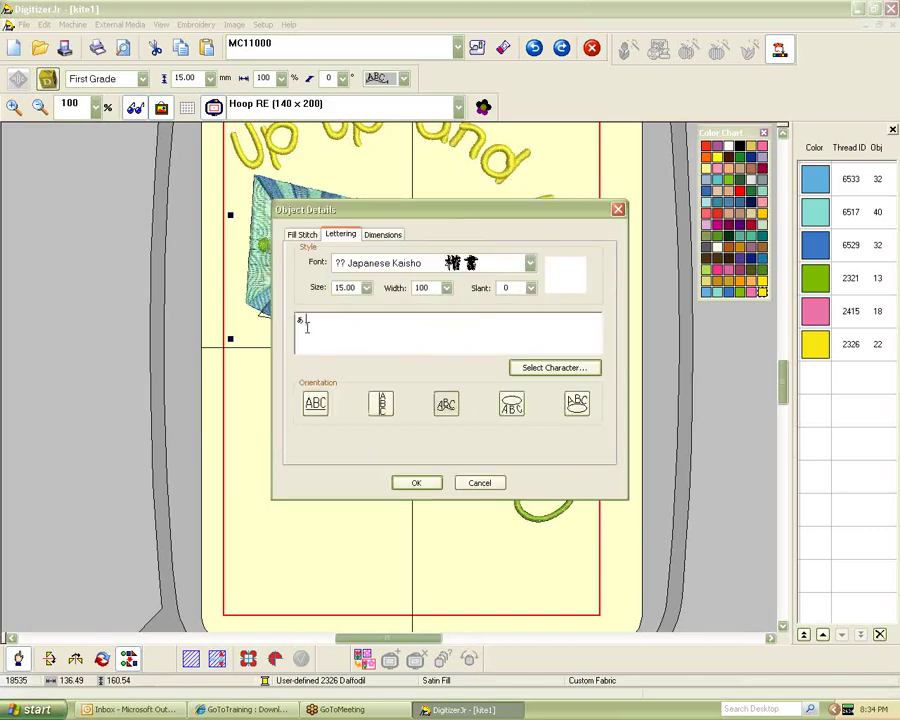
Set the Japanese character's size to 100 mm and move it into the upper-right corner of the hoop area
{"action": "left_click", "coordinate": [367, 288]}
{"action": "left_click", "coordinate": [350, 401]}
{"action": "left_click", "coordinate": [416, 483]}
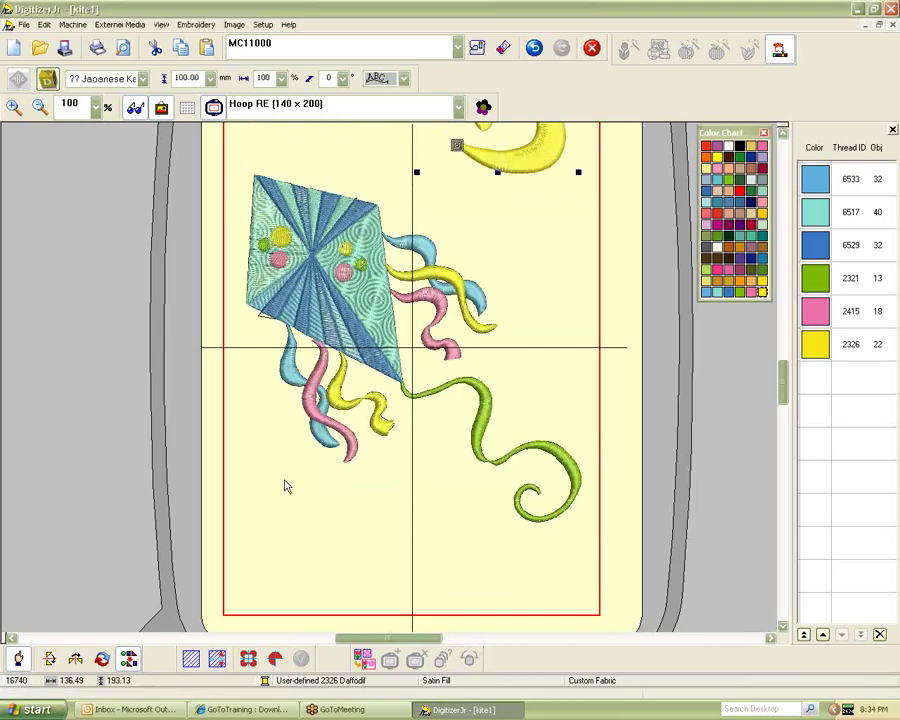
{"action": "scroll", "coordinate": [474, 342], "scroll_direction": "up", "scroll_amount": 3}
{"action": "left_click", "coordinate": [503, 285]}
{"action": "left_click_drag", "start_coordinate": [503, 278], "coordinate": [525, 352]}
{"action": "scroll", "coordinate": [482, 657], "scroll_direction": "down", "scroll_amount": 1}
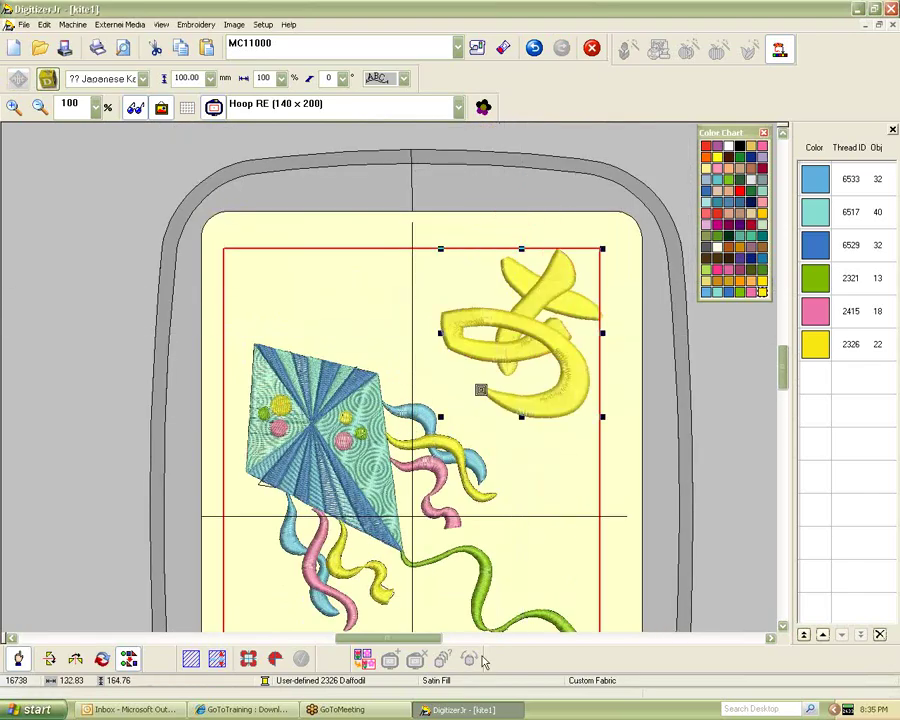
Copy and mirror the Japanese character to all four corners of the hoop
{"action": "scroll", "coordinate": [466, 657], "scroll_direction": "down", "scroll_amount": 1}
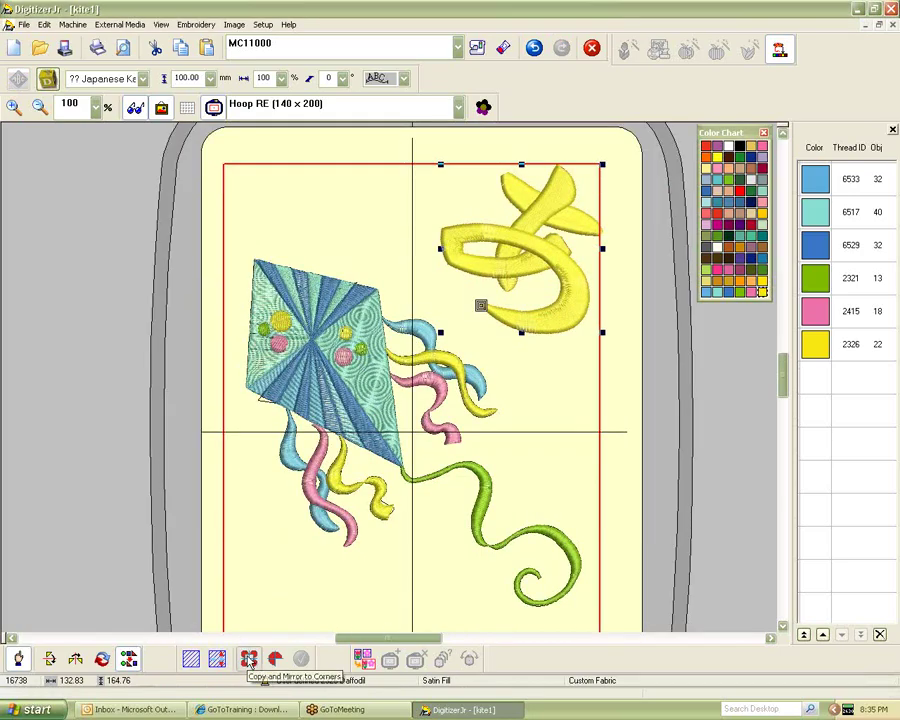
{"action": "left_click", "coordinate": [248, 658]}
{"action": "scroll", "coordinate": [418, 580], "scroll_direction": "down", "scroll_amount": 1}
{"action": "scroll", "coordinate": [418, 585], "scroll_direction": "down", "scroll_amount": 1}
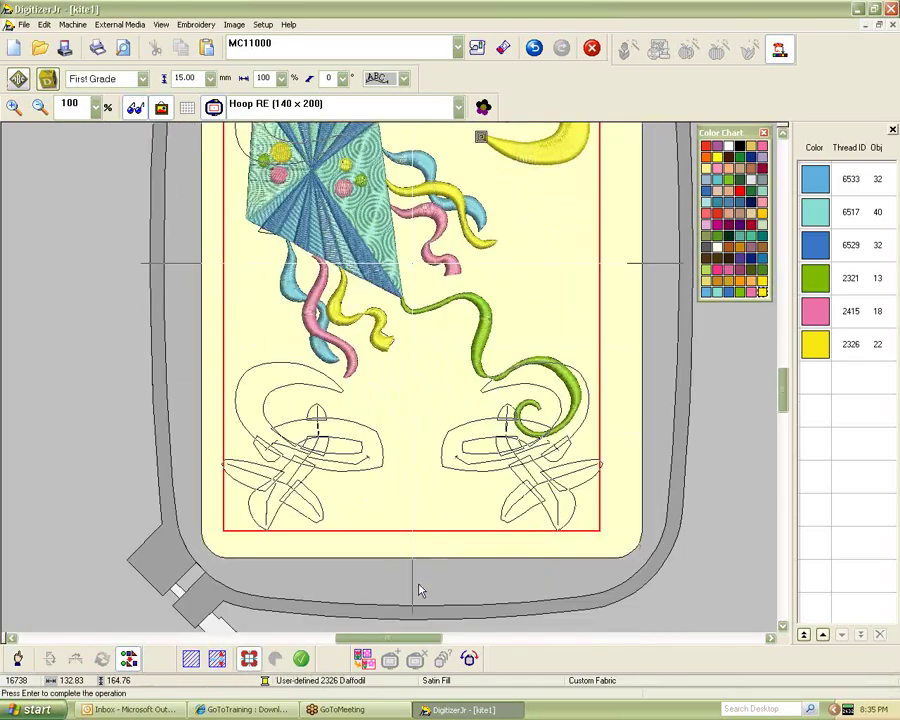
{"action": "key", "text": "Return"}
{"action": "scroll", "coordinate": [438, 496], "scroll_direction": "up", "scroll_amount": 2}
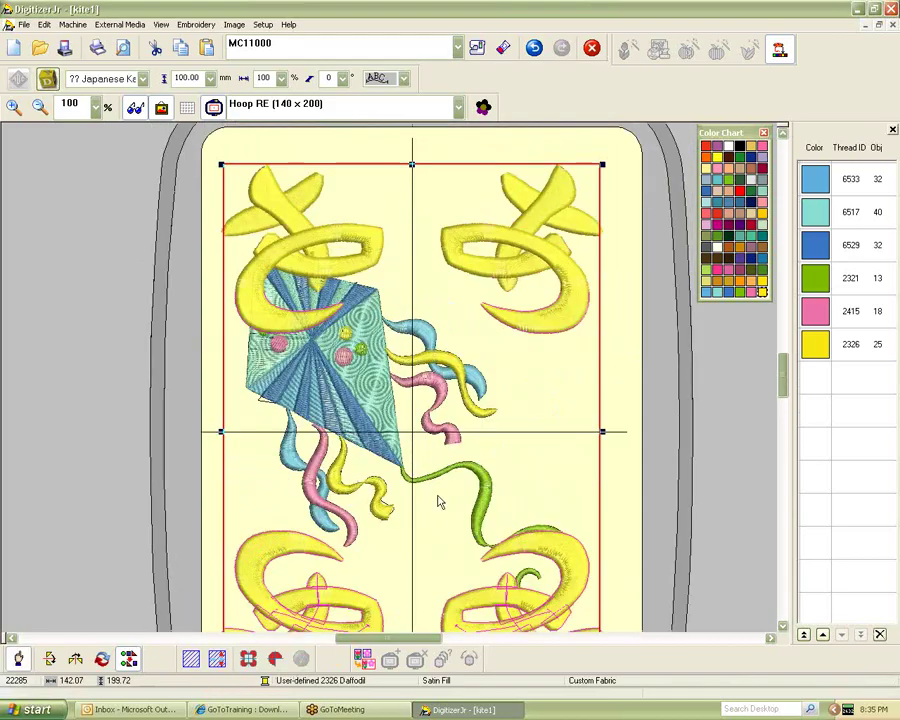
Delete the two upper Japanese characters and move the lower-right copy up to the hoop's upper-right area
{"action": "scroll", "coordinate": [438, 500], "scroll_direction": "down", "scroll_amount": 2}
{"action": "scroll", "coordinate": [458, 476], "scroll_direction": "up", "scroll_amount": 2}
{"action": "left_click", "coordinate": [546, 261]}
{"action": "key", "text": "Delete"}
{"action": "left_click", "coordinate": [267, 207]}
{"action": "key", "text": "Delete"}
{"action": "left_click", "coordinate": [552, 627]}
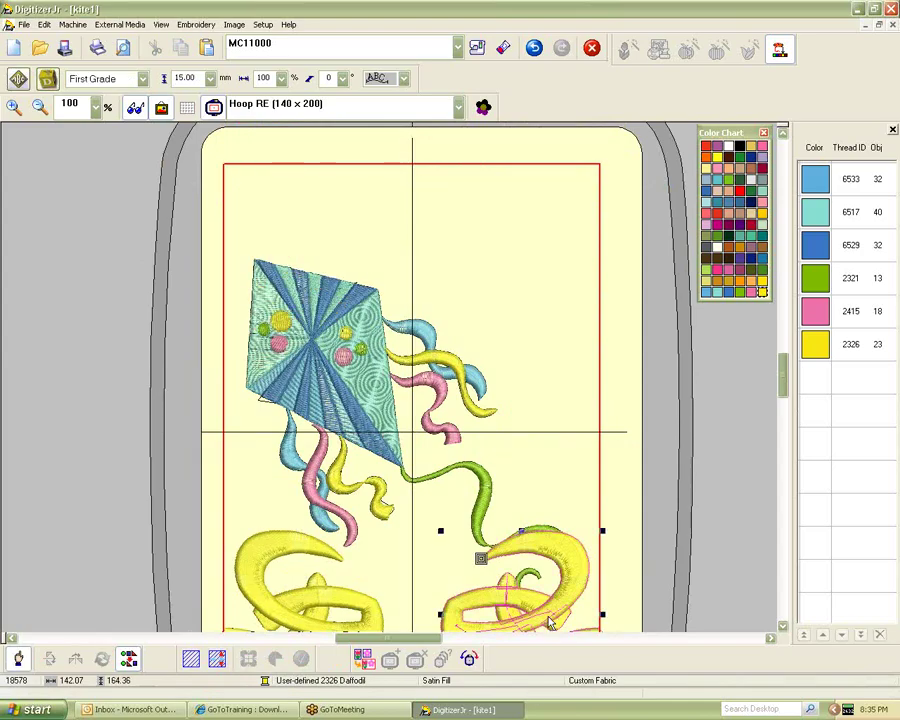
{"action": "left_click_drag", "start_coordinate": [534, 618], "coordinate": [536, 275]}
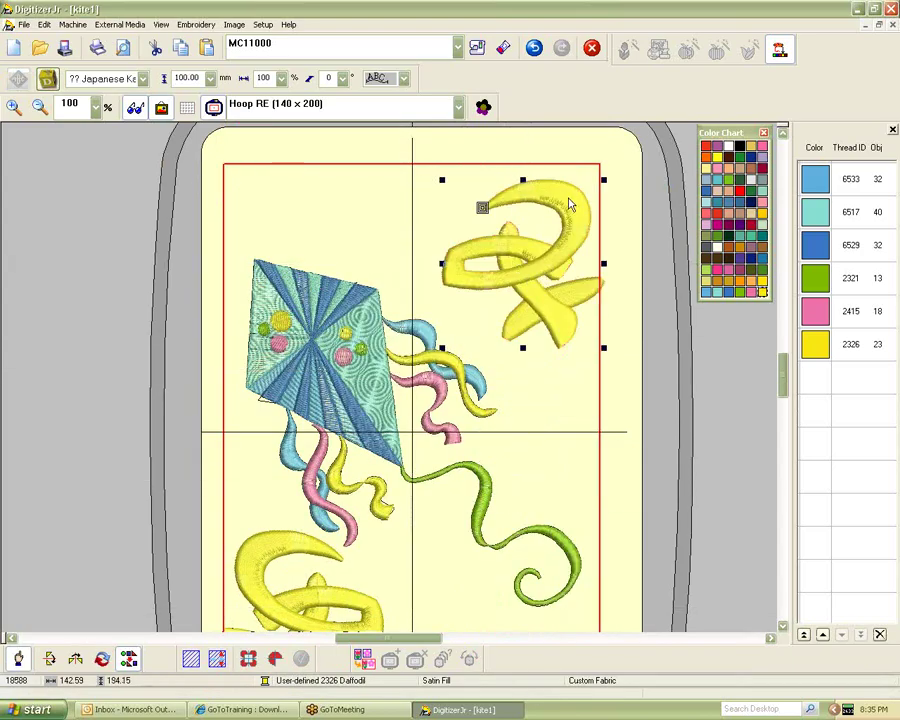
Change the upper-right Japanese character's stitch type to Weave Fill
{"action": "double_click", "coordinate": [552, 258]}
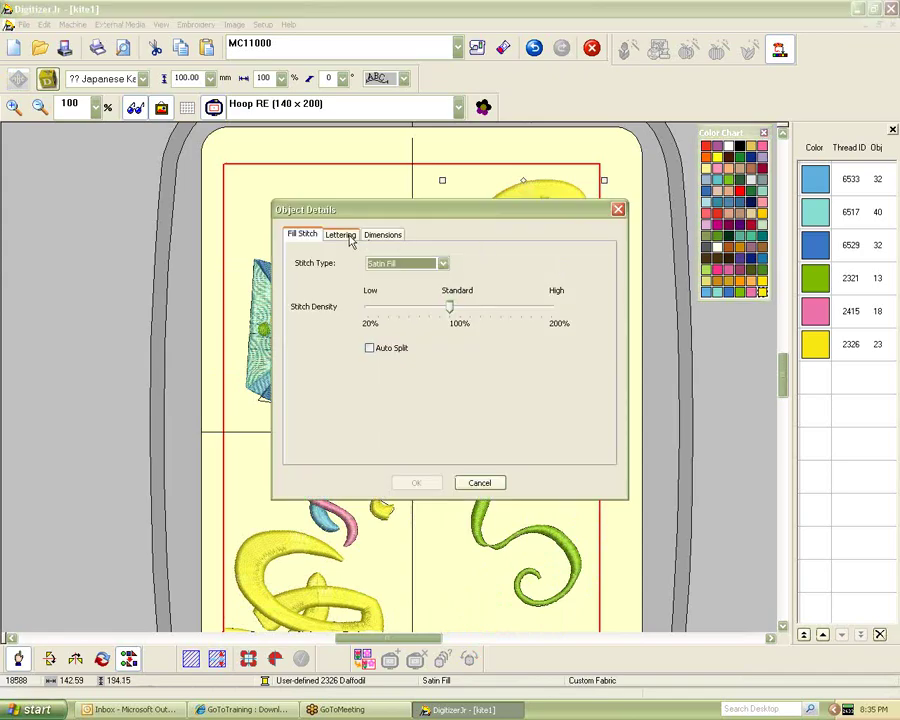
{"action": "left_click", "coordinate": [346, 236]}
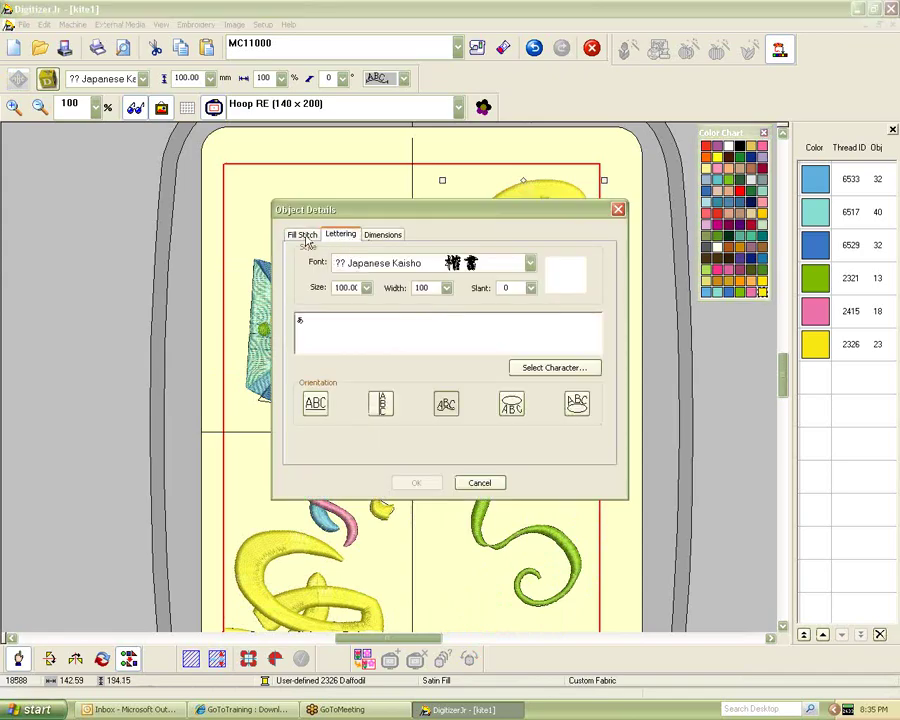
{"action": "left_click", "coordinate": [303, 234]}
{"action": "left_click", "coordinate": [443, 264]}
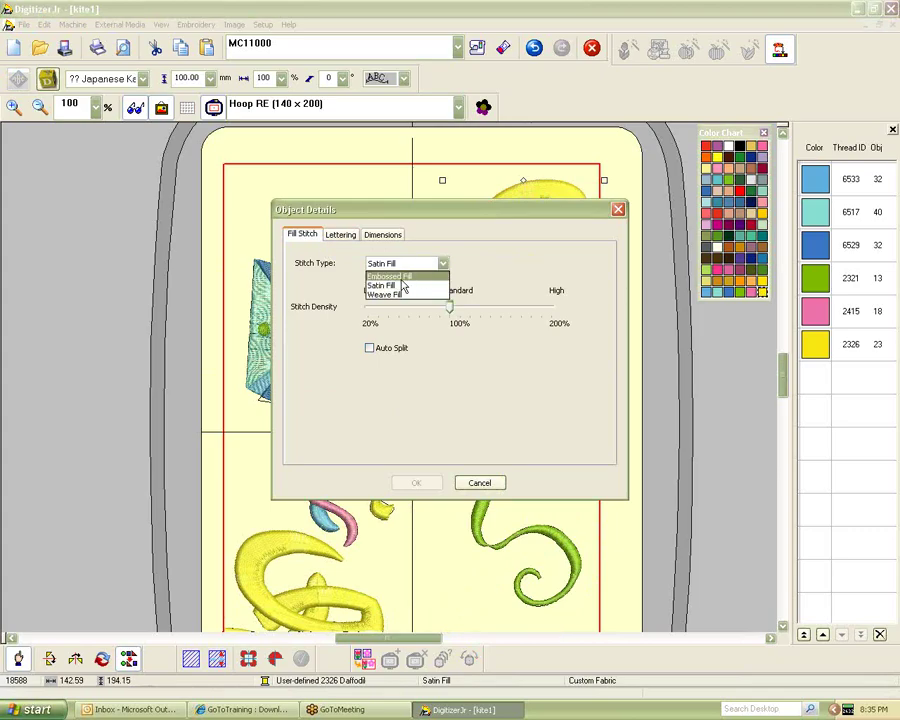
{"action": "left_click", "coordinate": [400, 293]}
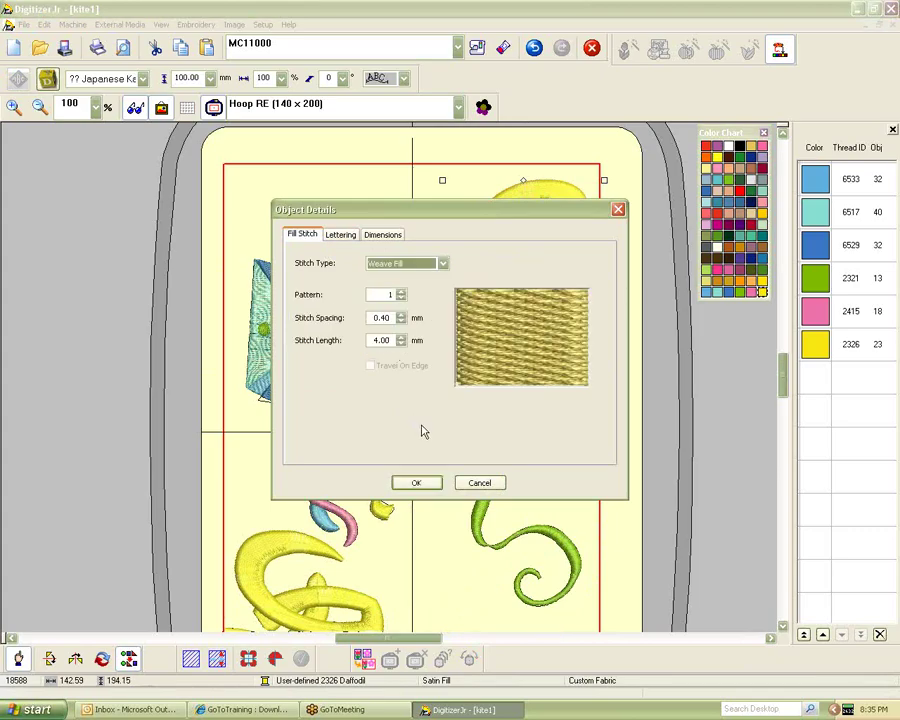
{"action": "left_click", "coordinate": [410, 481]}
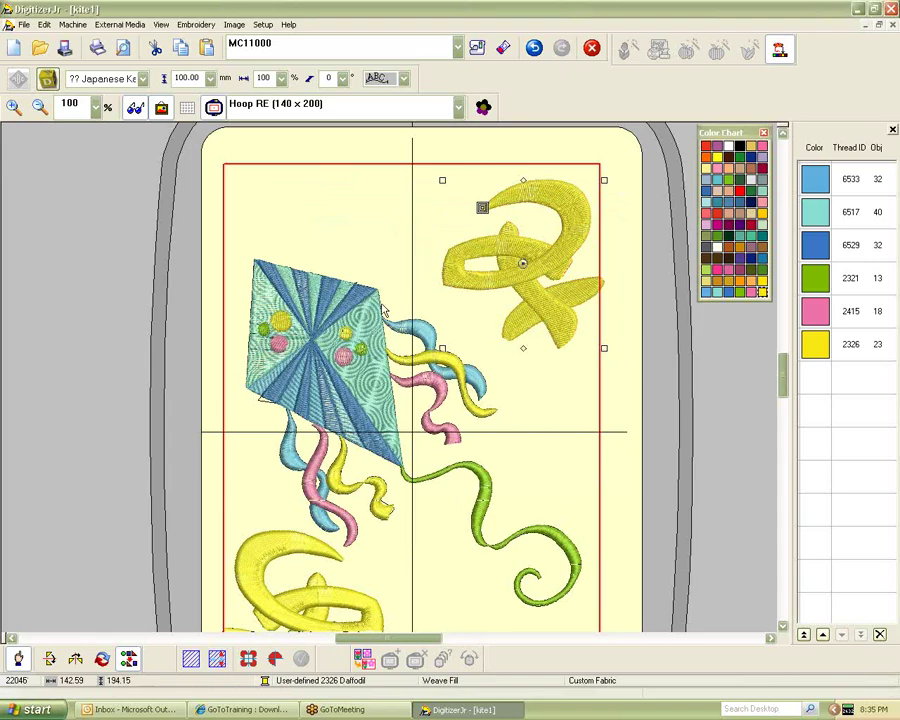
Delete both remaining Japanese characters so only the kite is left in the hoop
{"action": "key", "text": "Delete"}
{"action": "left_click", "coordinate": [266, 542]}
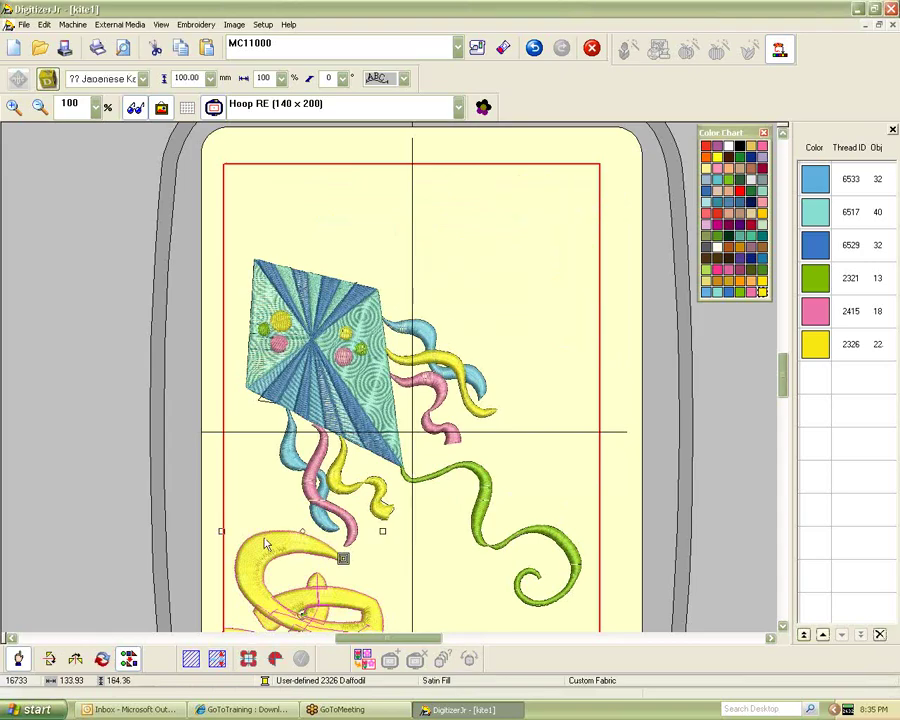
{"action": "key", "text": "Delete"}
{"action": "scroll", "coordinate": [281, 257], "scroll_direction": "down", "scroll_amount": 2}
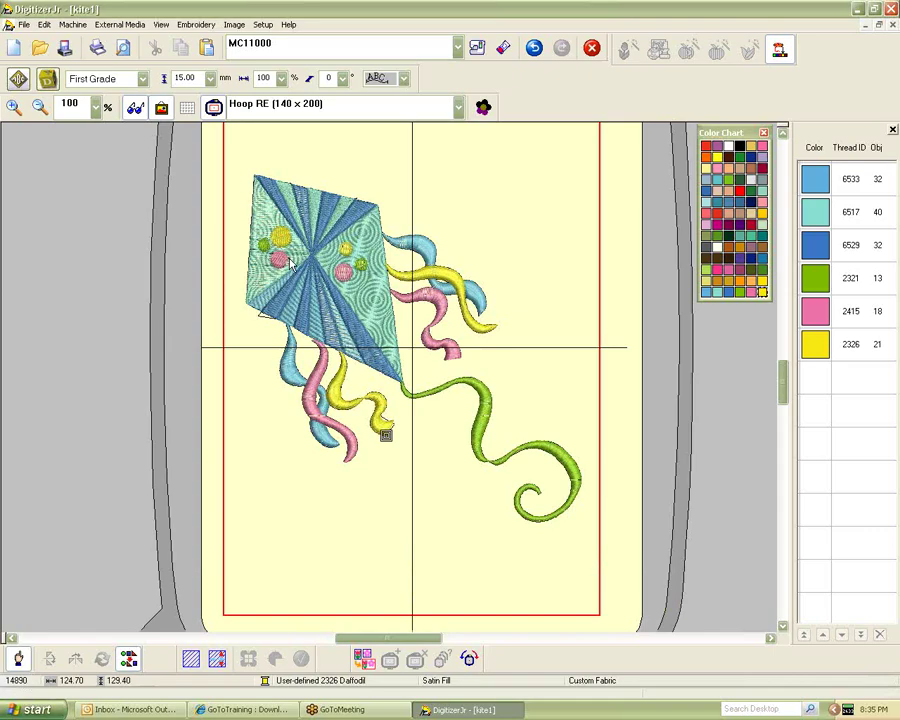
{"action": "scroll", "coordinate": [293, 262], "scroll_direction": "up", "scroll_amount": 2}
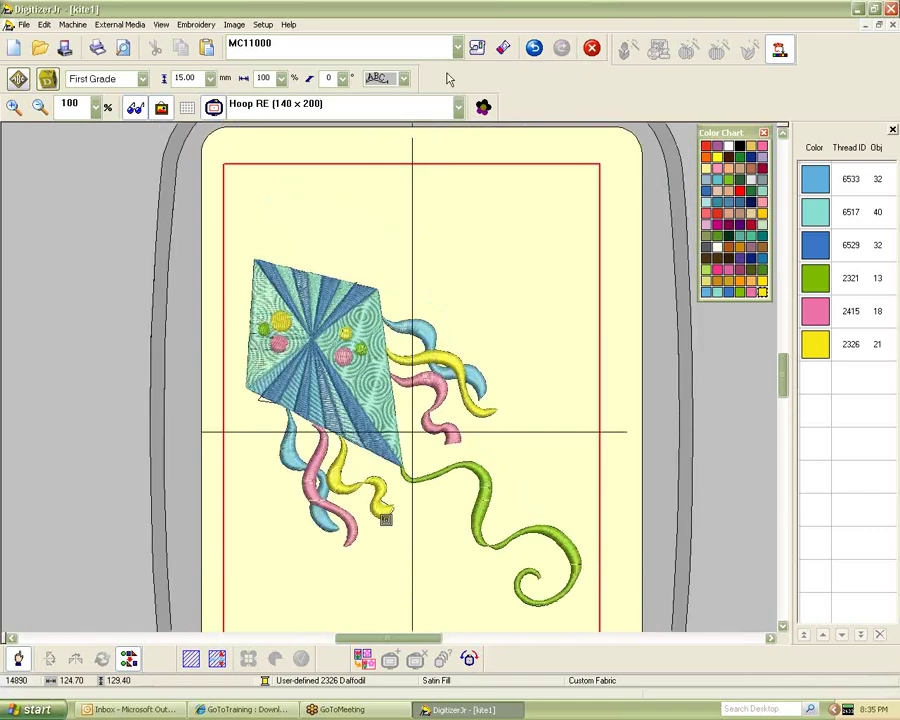
Switch the hoop to Hoop SQ (200 x 200) and move the whole kite into the hoop's upper-right area
{"action": "left_click", "coordinate": [325, 104]}
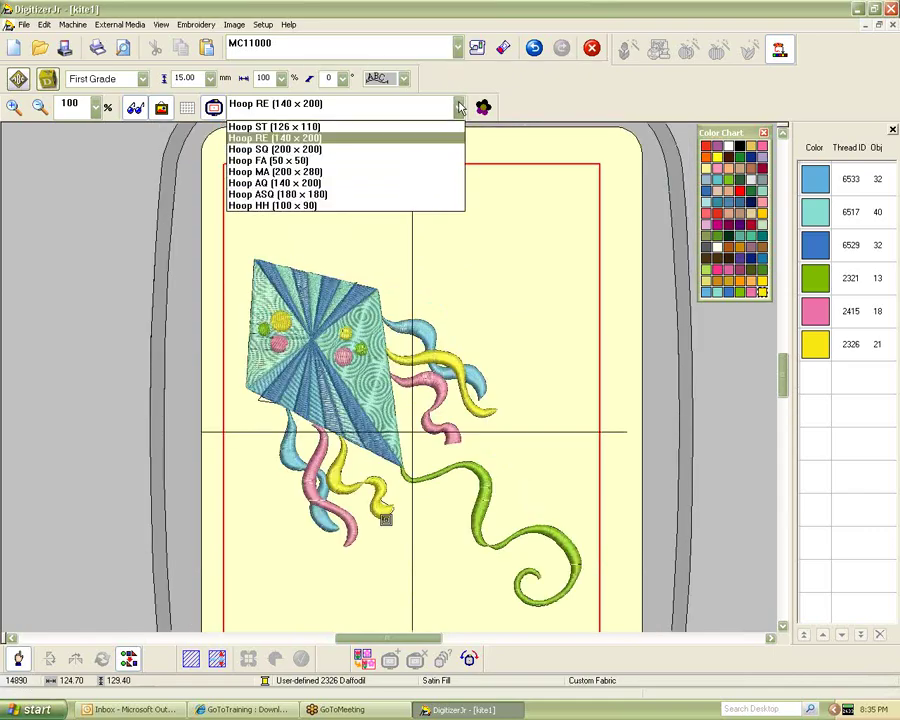
{"action": "left_click", "coordinate": [285, 149]}
{"action": "left_click_drag", "start_coordinate": [149, 223], "coordinate": [498, 539]}
{"action": "left_click_drag", "start_coordinate": [277, 400], "coordinate": [362, 375]}
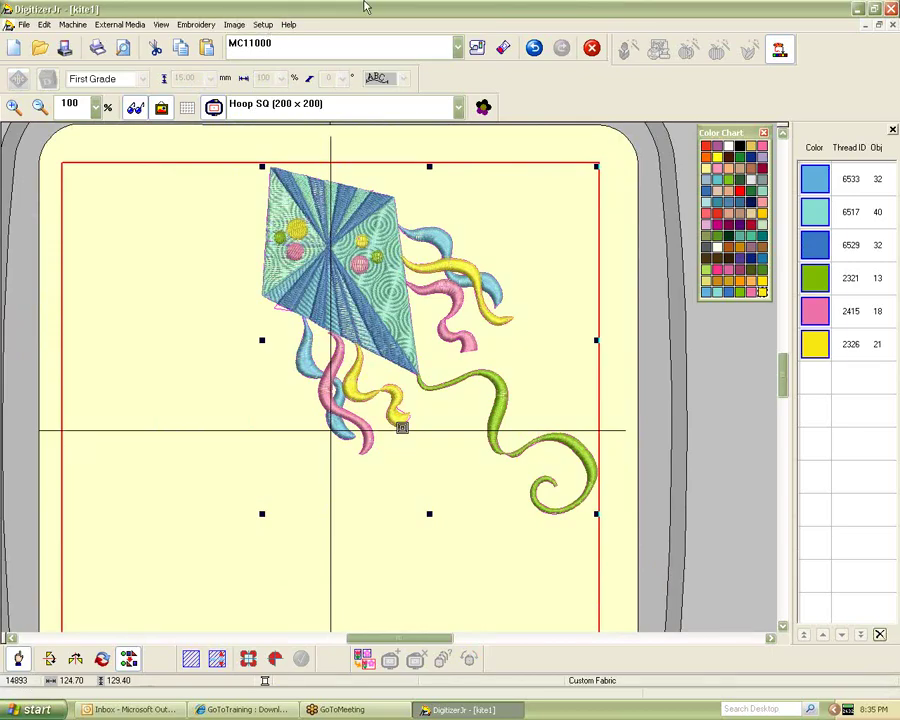
{"action": "left_click", "coordinate": [21, 25]}
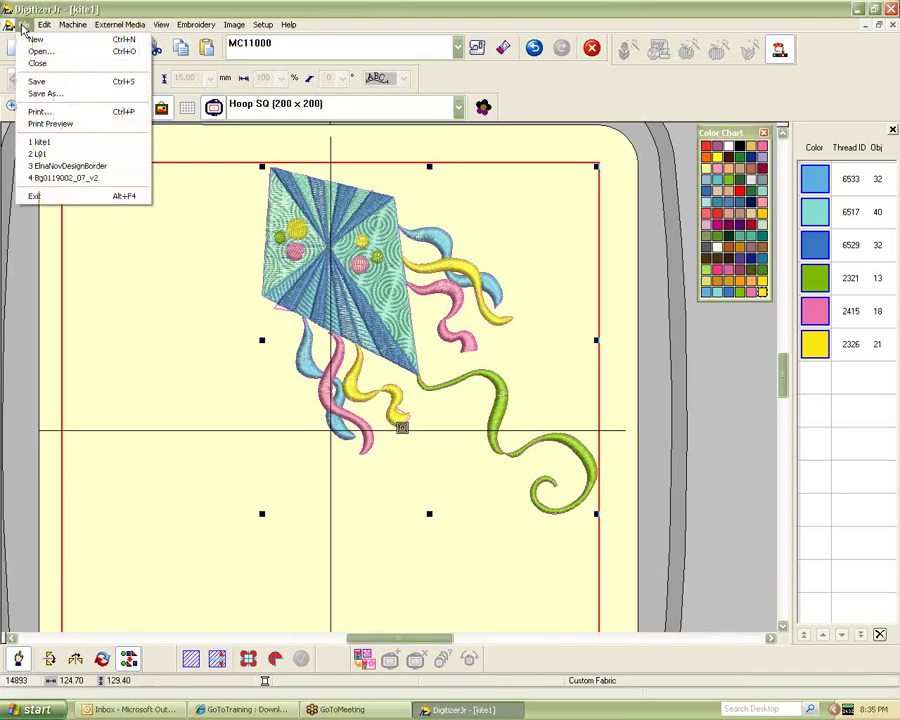
{"action": "mouse_move", "coordinate": [45, 30]}
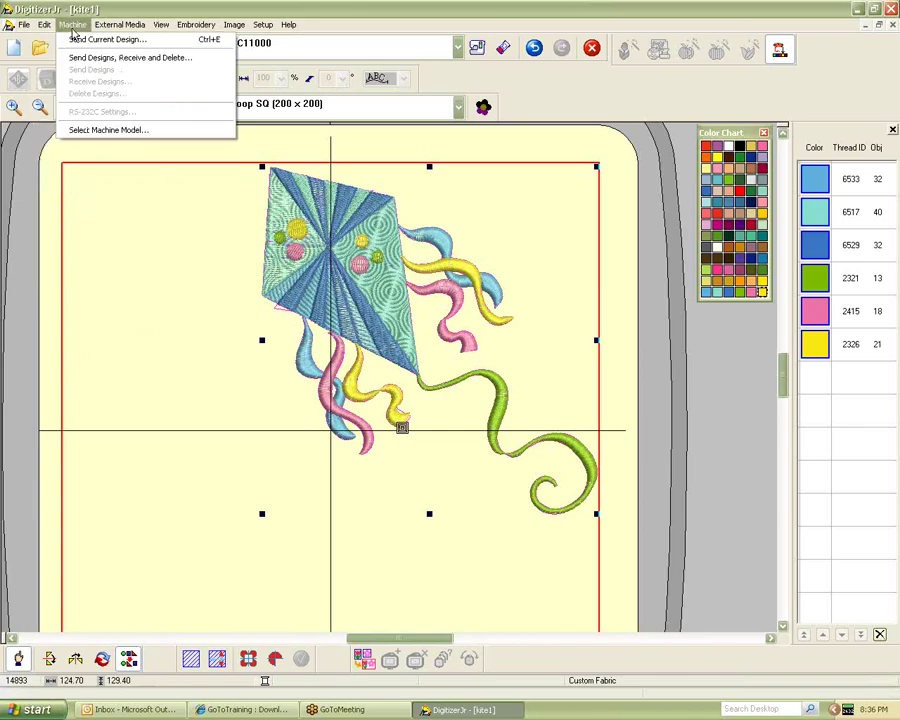
{"action": "mouse_move", "coordinate": [104, 35]}
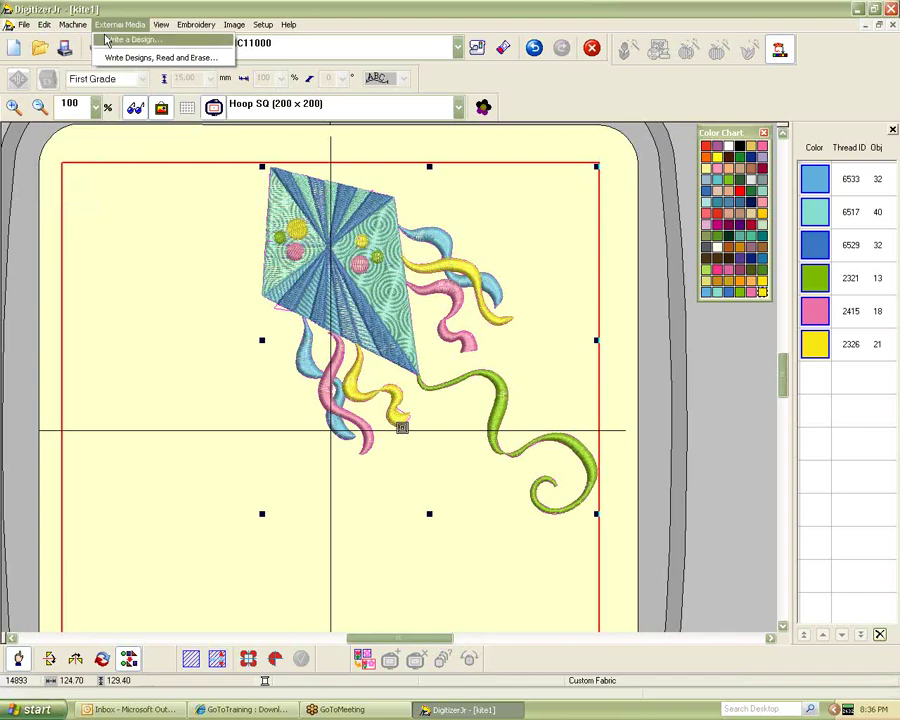
{"action": "mouse_move", "coordinate": [157, 31]}
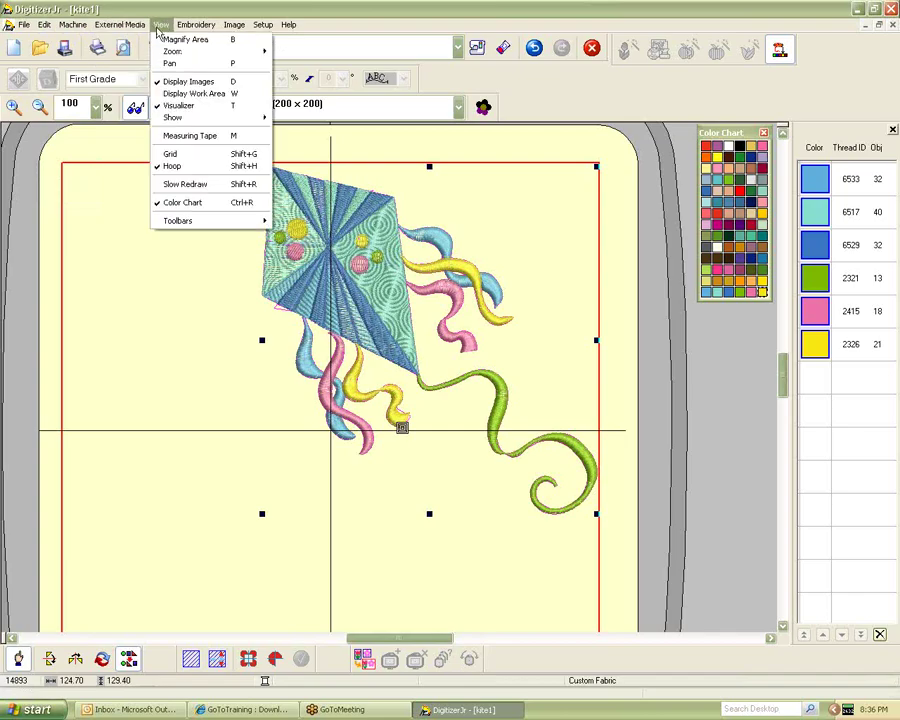
Insert the fish01 design from the Elna Monthly Designs folder and move the fish into the hoop's lower-left corner
{"action": "mouse_move", "coordinate": [198, 33]}
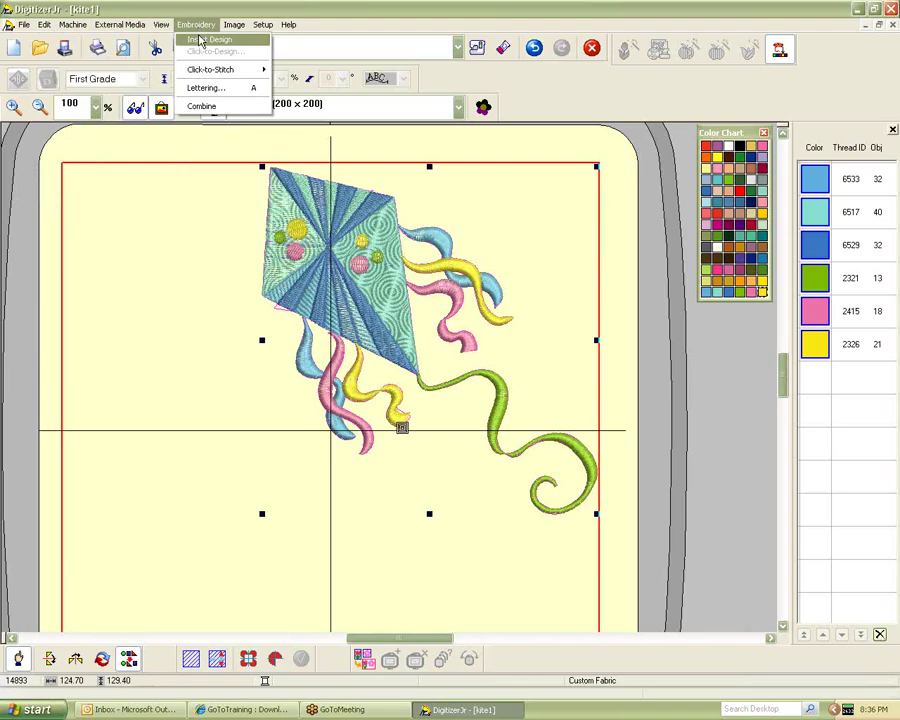
{"action": "left_click", "coordinate": [201, 40]}
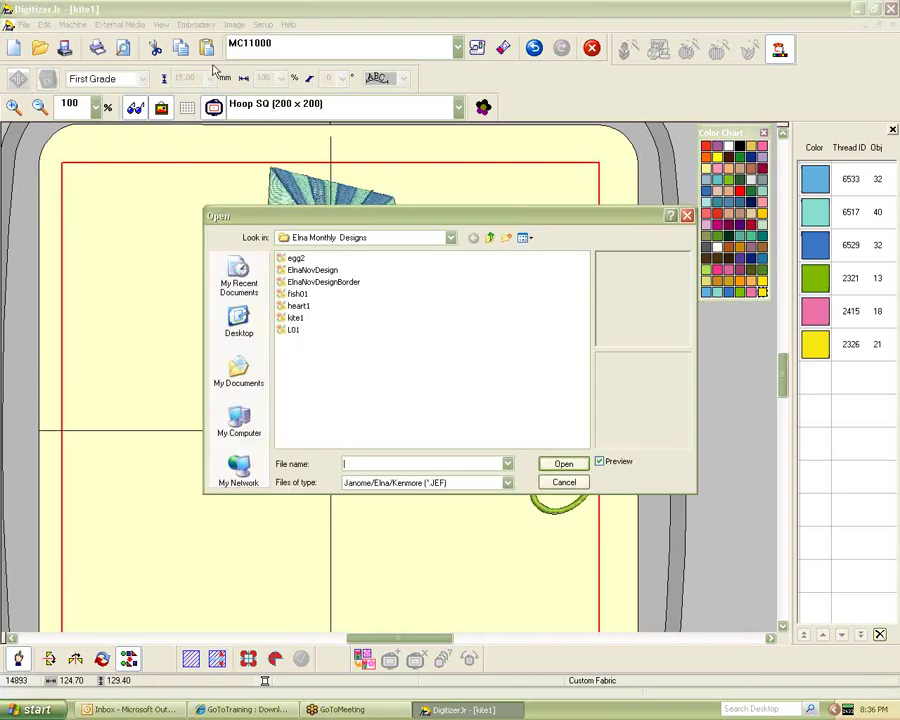
{"action": "left_click", "coordinate": [300, 297]}
{"action": "left_click", "coordinate": [563, 464]}
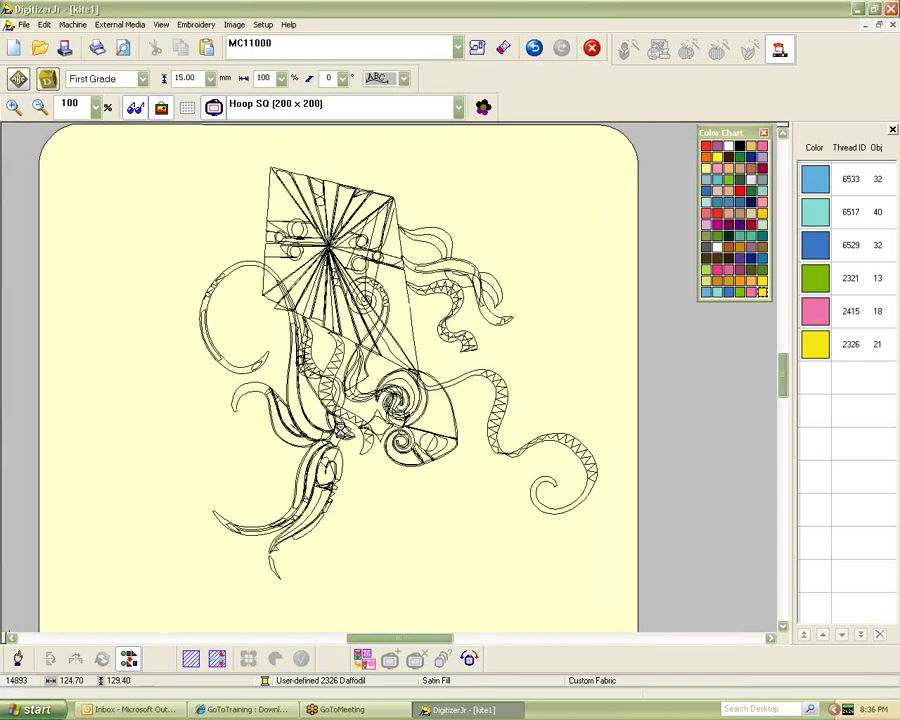
{"action": "left_click_drag", "start_coordinate": [330, 350], "coordinate": [196, 451]}
{"action": "mouse_move", "coordinate": [240, 478]}
{"action": "left_mouse_down"}
{"action": "mouse_move", "coordinate": [200, 448]}
{"action": "mouse_move", "coordinate": [240, 472]}
{"action": "mouse_move", "coordinate": [240, 482]}
{"action": "left_mouse_up"}
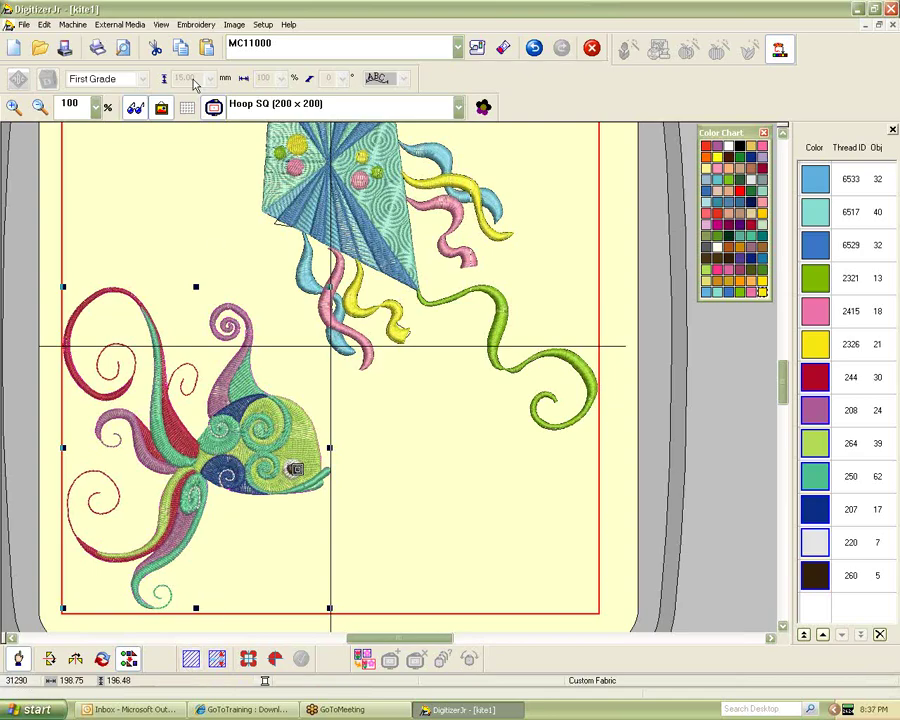
{"action": "left_click", "coordinate": [210, 27]}
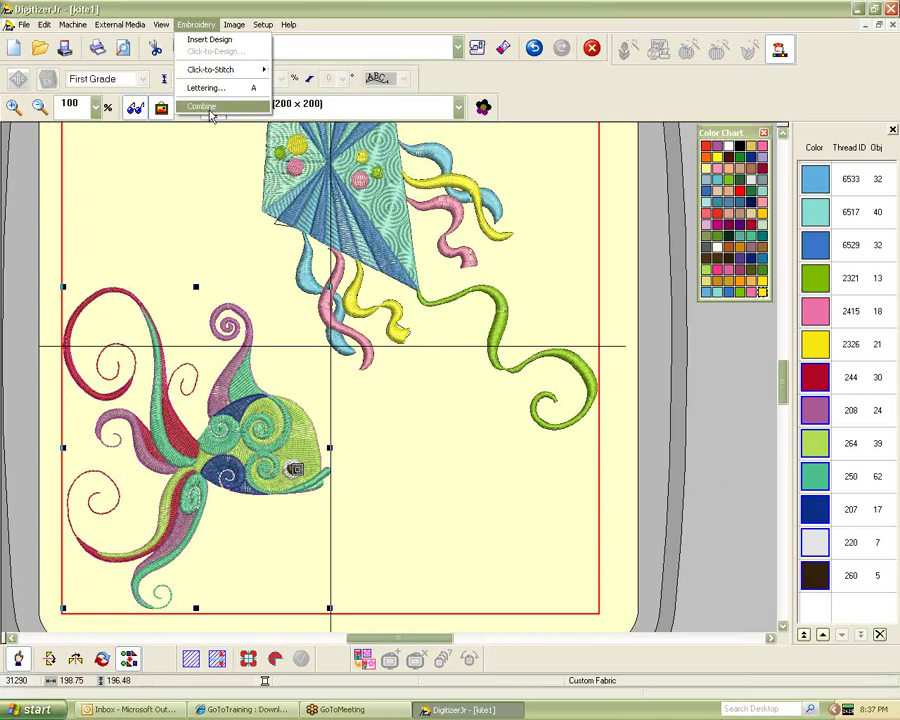
{"action": "mouse_move", "coordinate": [232, 30]}
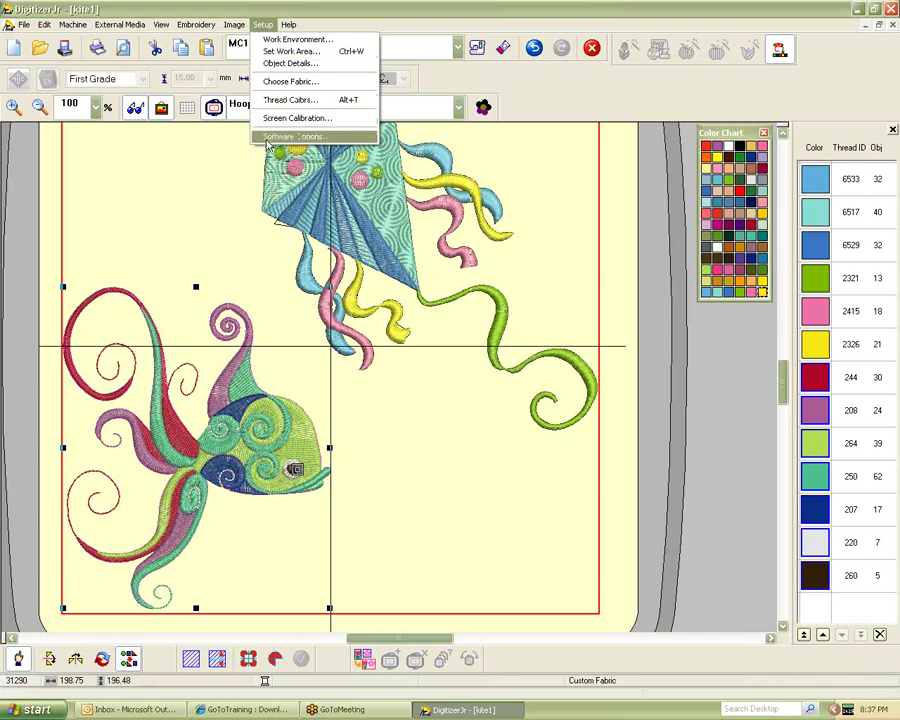
Write the current design as kite1.JEF into the bcancerawareness folder on Removable Disk (E:)
{"action": "mouse_move", "coordinate": [120, 24]}
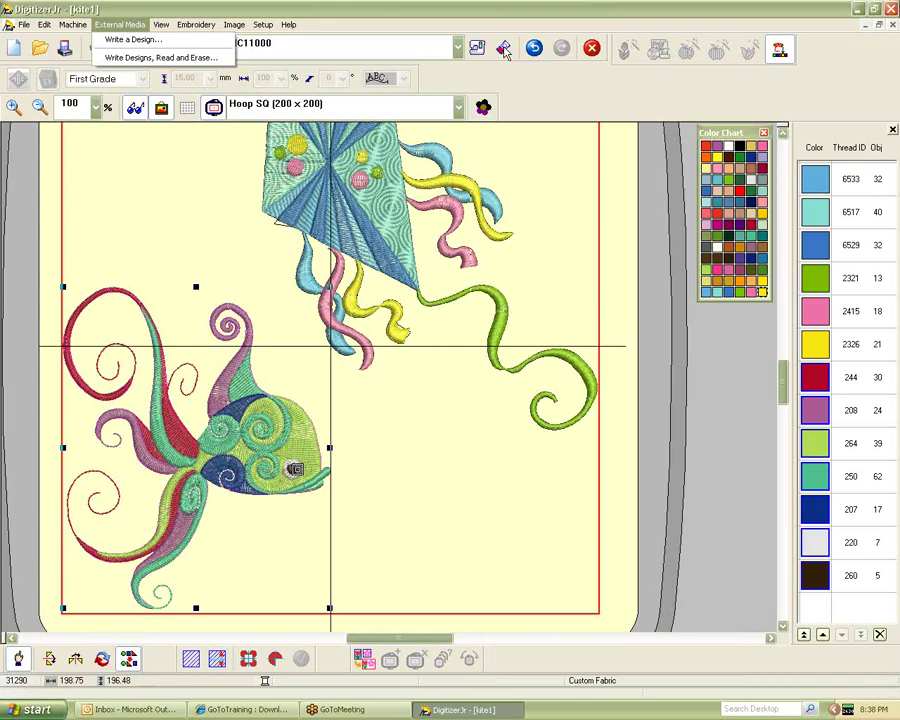
{"action": "left_click", "coordinate": [133, 39]}
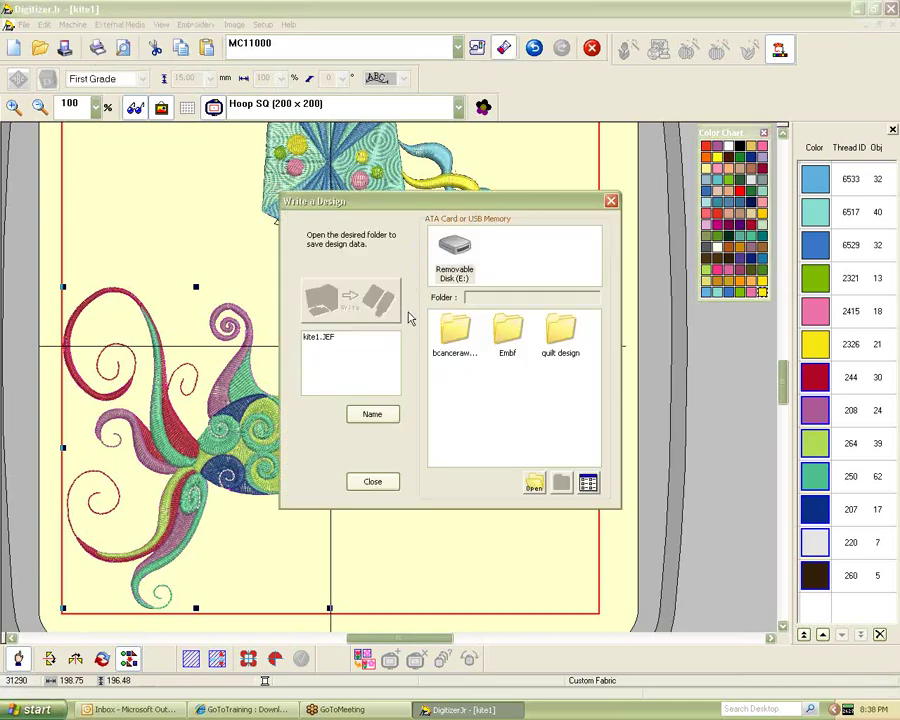
{"action": "left_click", "coordinate": [459, 256]}
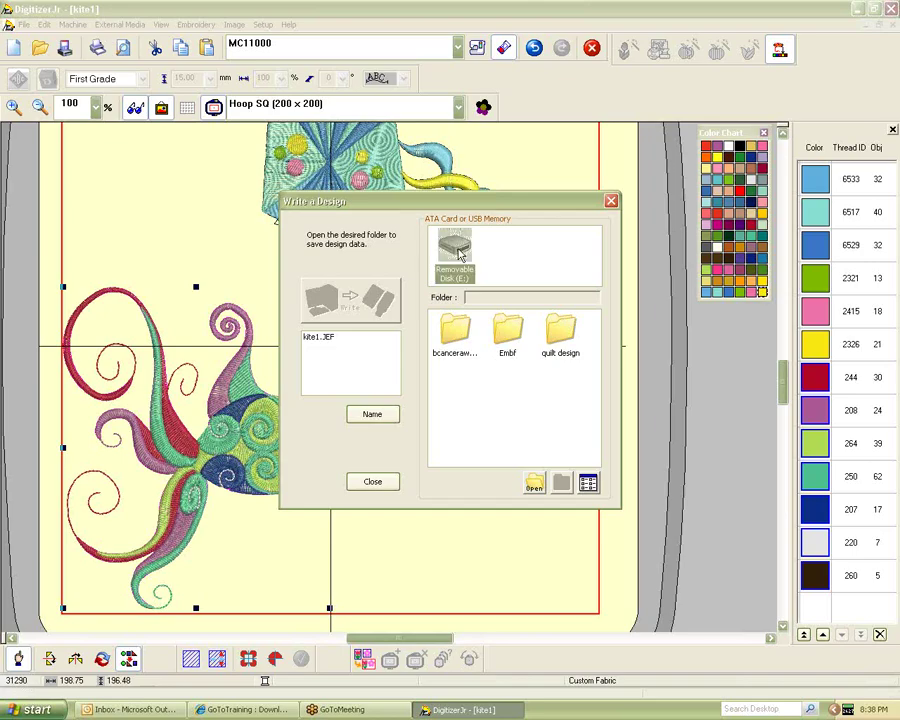
{"action": "double_click", "coordinate": [452, 333]}
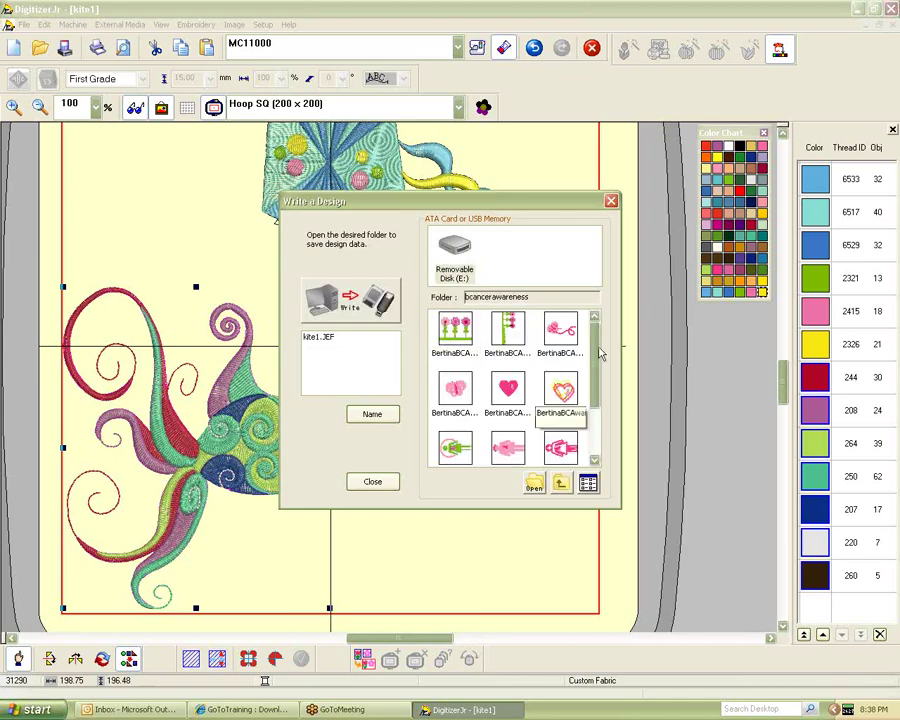
{"action": "left_click_drag", "start_coordinate": [597, 352], "coordinate": [601, 382]}
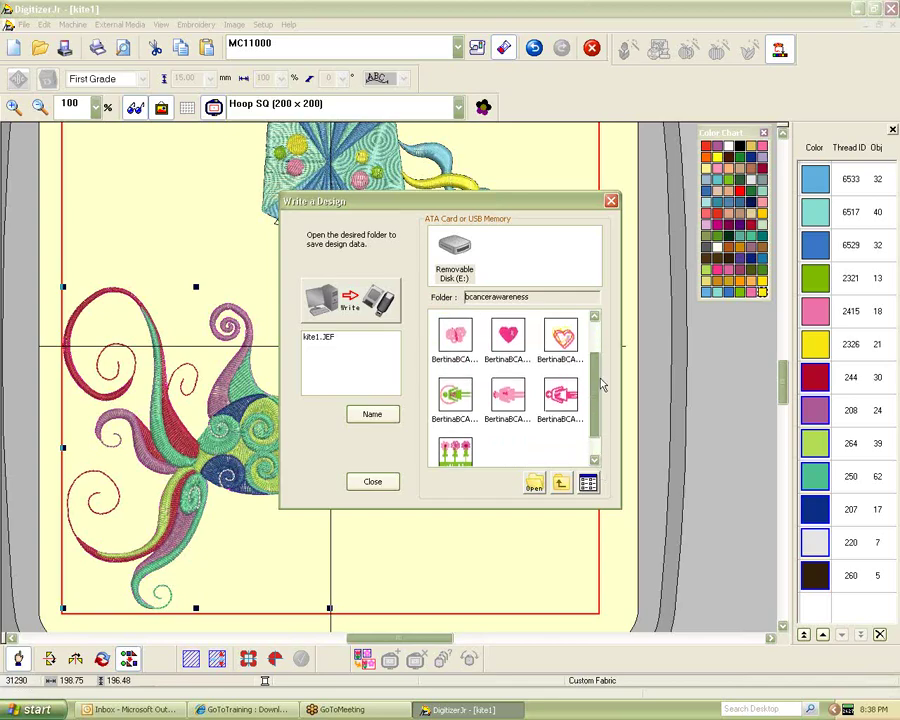
{"action": "left_click", "coordinate": [351, 305]}
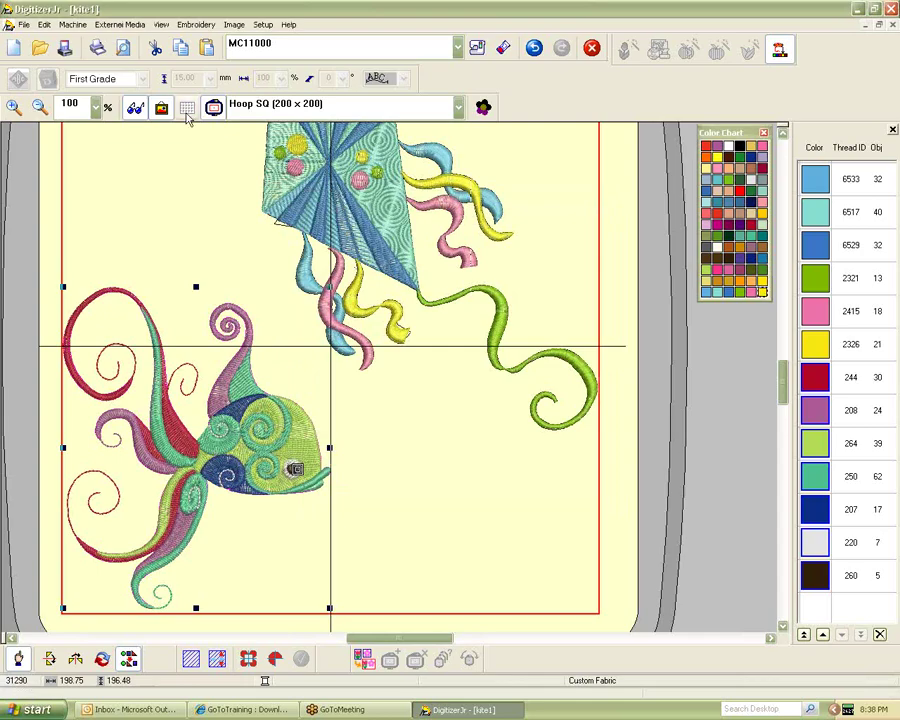
Erase kite1.JEF from the bcancerawareness folder on the removable disk, using Write Designs, Read and Erase
{"action": "left_click", "coordinate": [116, 26]}
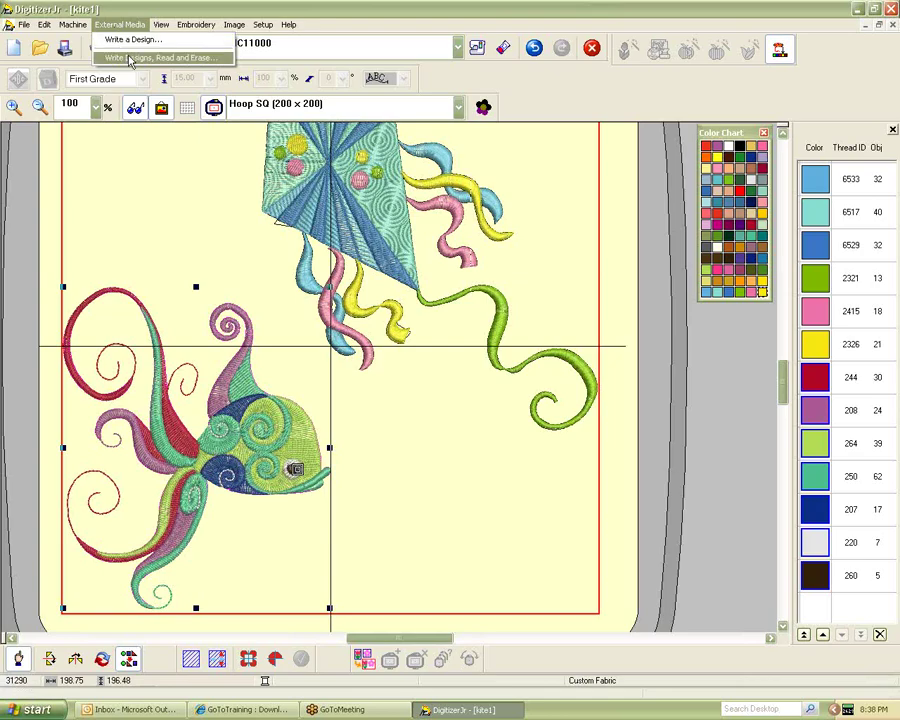
{"action": "left_click", "coordinate": [130, 60]}
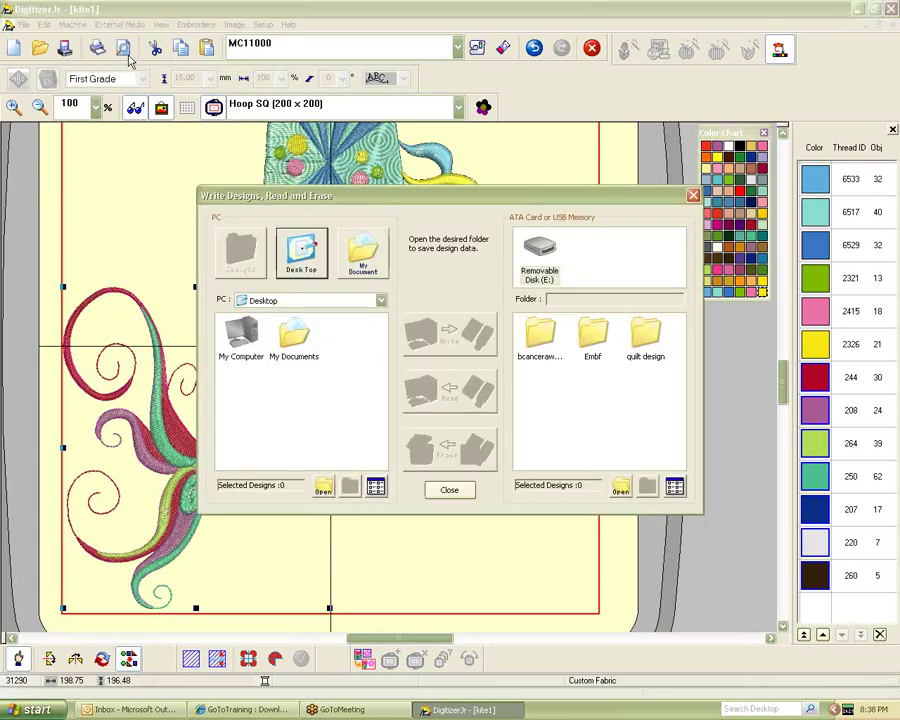
{"action": "left_click_drag", "start_coordinate": [469, 197], "coordinate": [420, 140]}
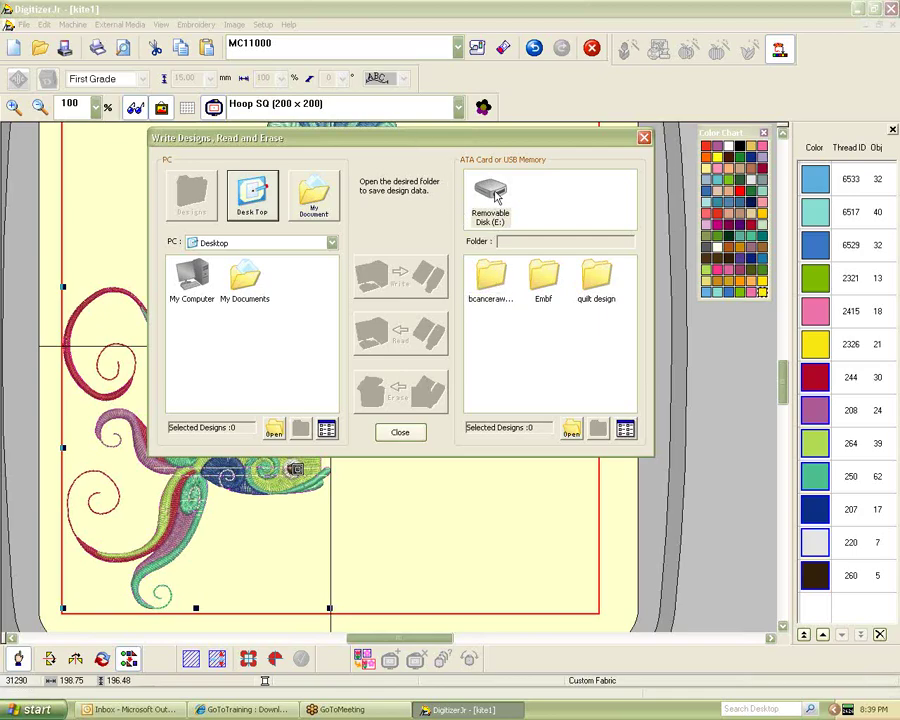
{"action": "left_click", "coordinate": [491, 277]}
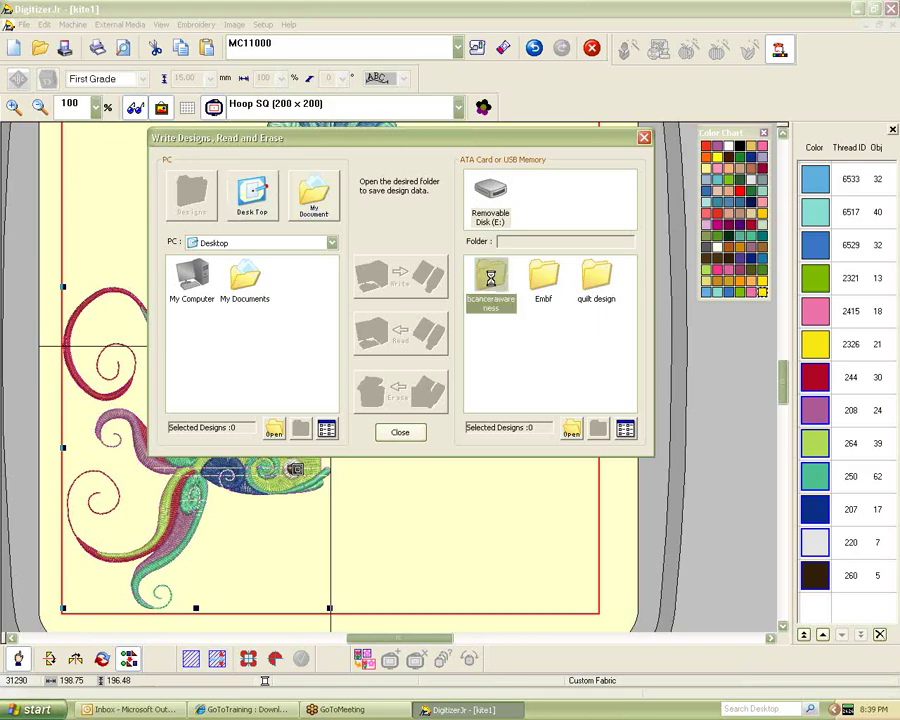
{"action": "left_click_drag", "start_coordinate": [629, 283], "coordinate": [630, 355]}
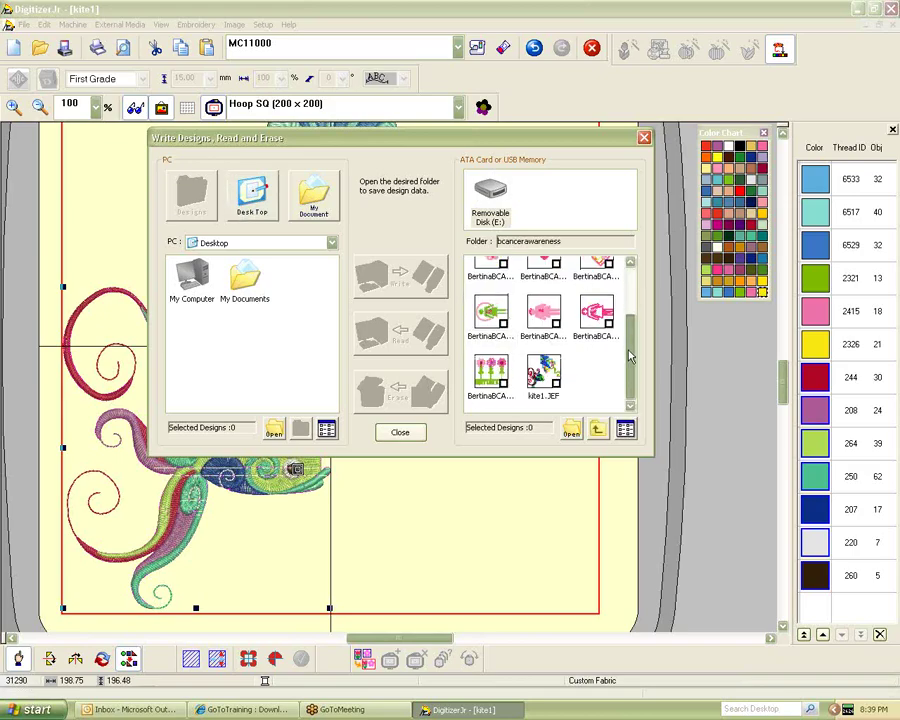
{"action": "left_click", "coordinate": [550, 385]}
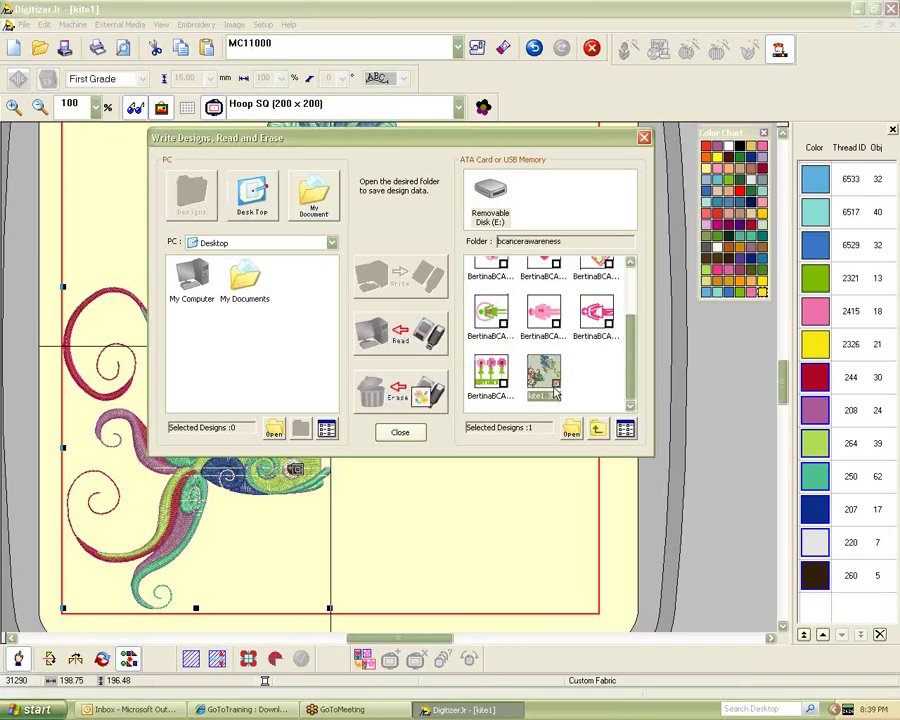
{"action": "left_click", "coordinate": [390, 405]}
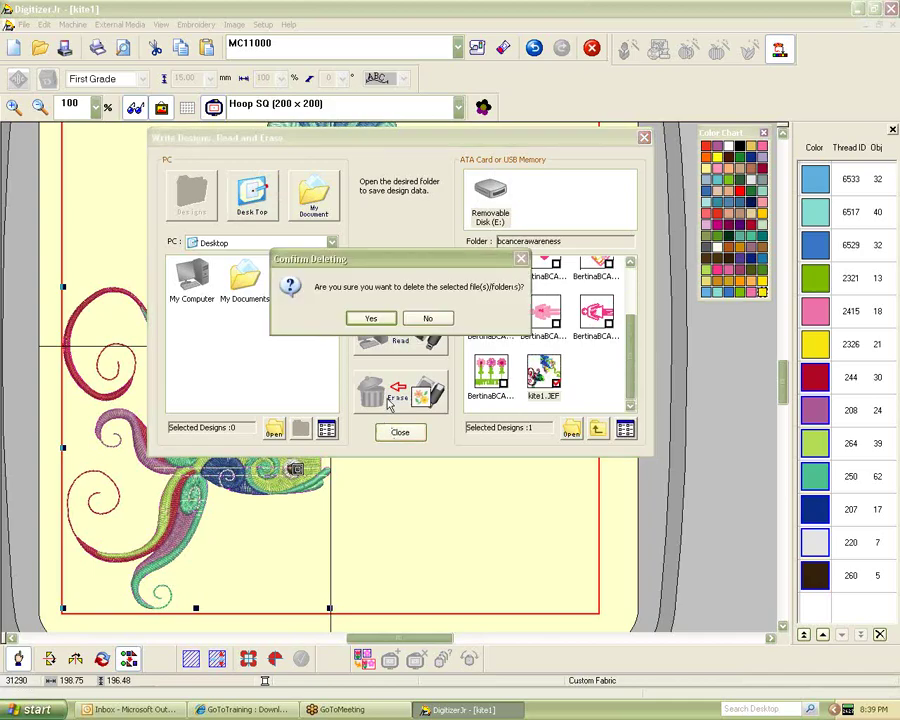
{"action": "left_click", "coordinate": [372, 319]}
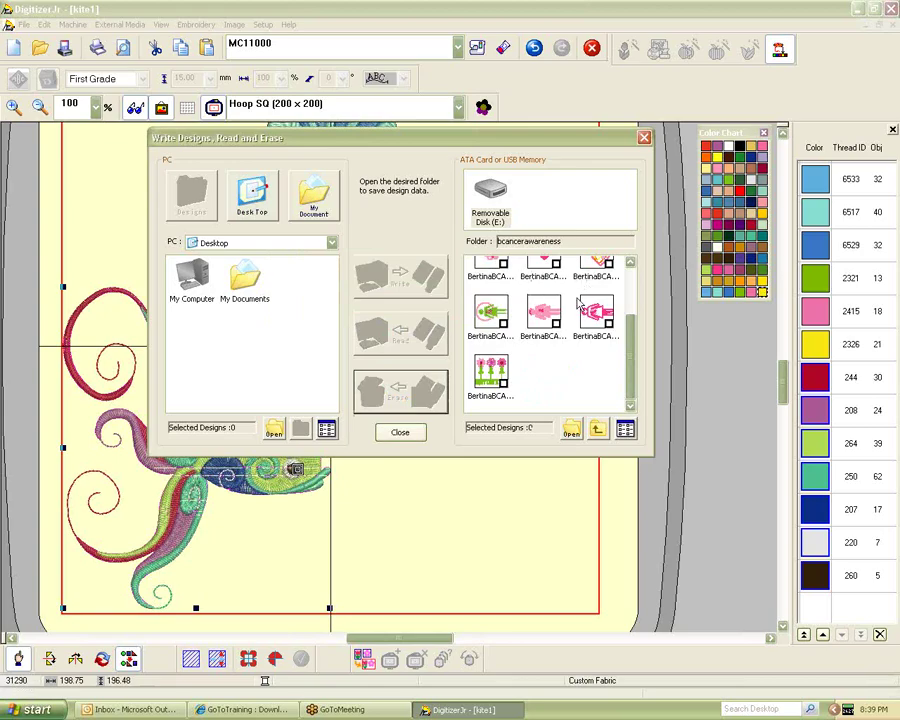
Copy the last flower design from the bcancerawareness folder to the PC's Desktop, and browse to My Documents on the PC side before leaving
{"action": "left_click_drag", "start_coordinate": [507, 395], "coordinate": [288, 234]}
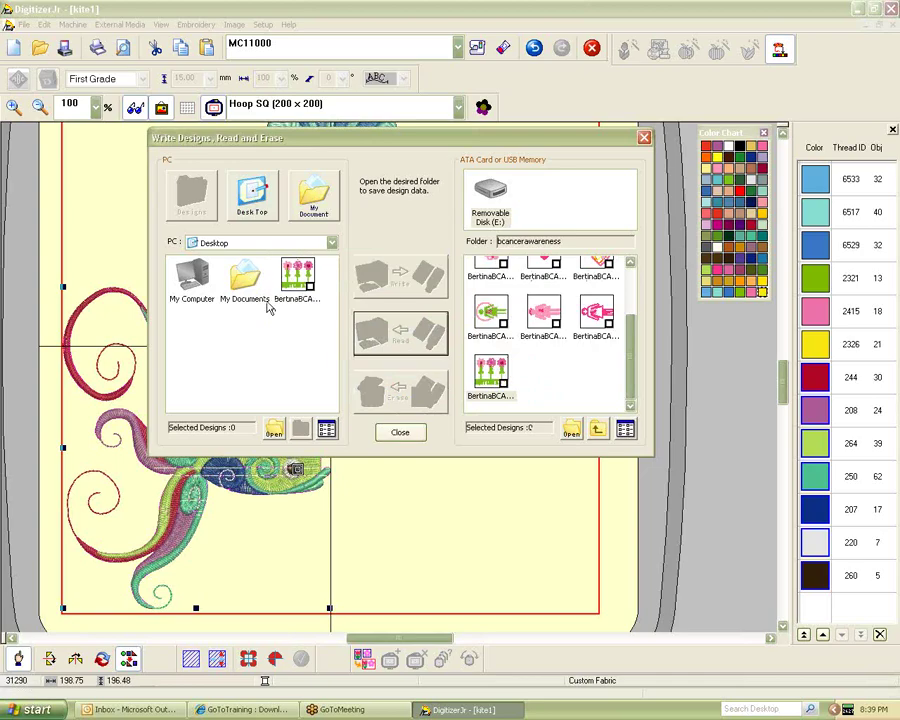
{"action": "left_click", "coordinate": [331, 243]}
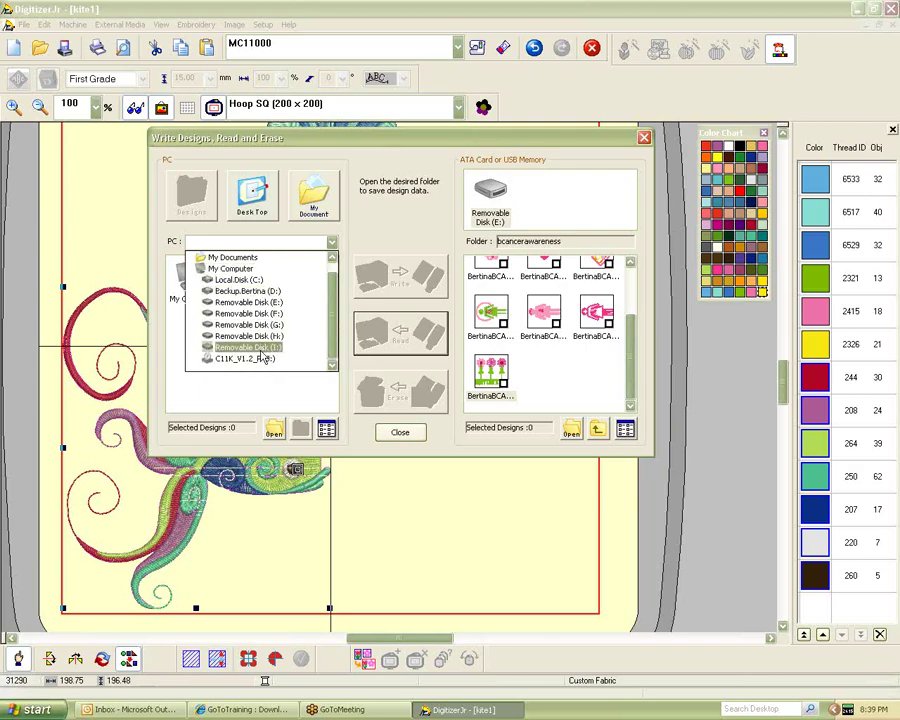
{"action": "left_click", "coordinate": [250, 257]}
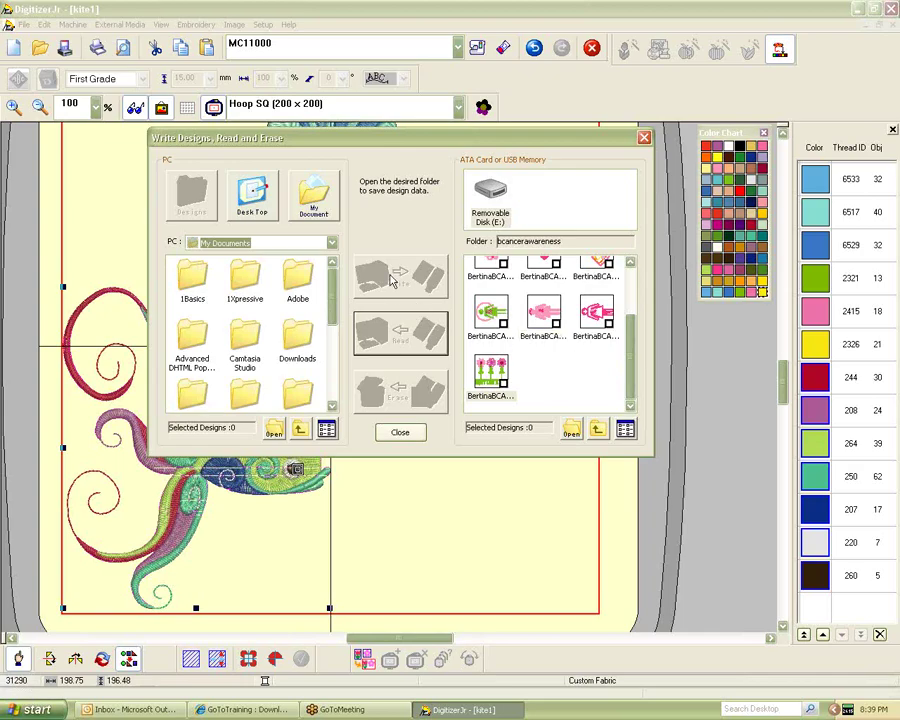
{"action": "scroll", "coordinate": [632, 374], "scroll_direction": "up", "scroll_amount": 3}
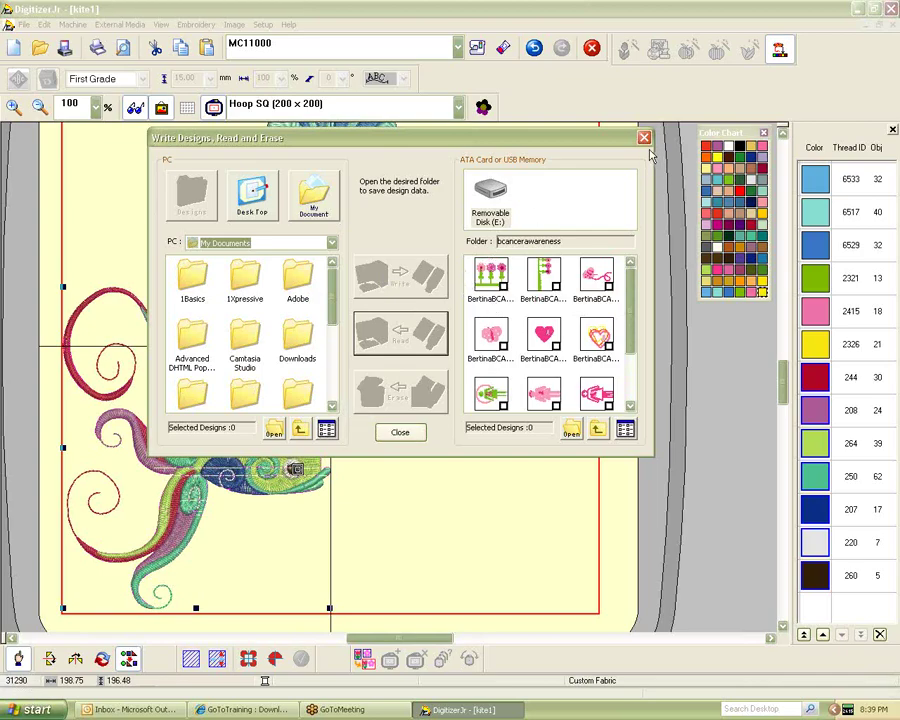
{"action": "key", "text": "Escape"}
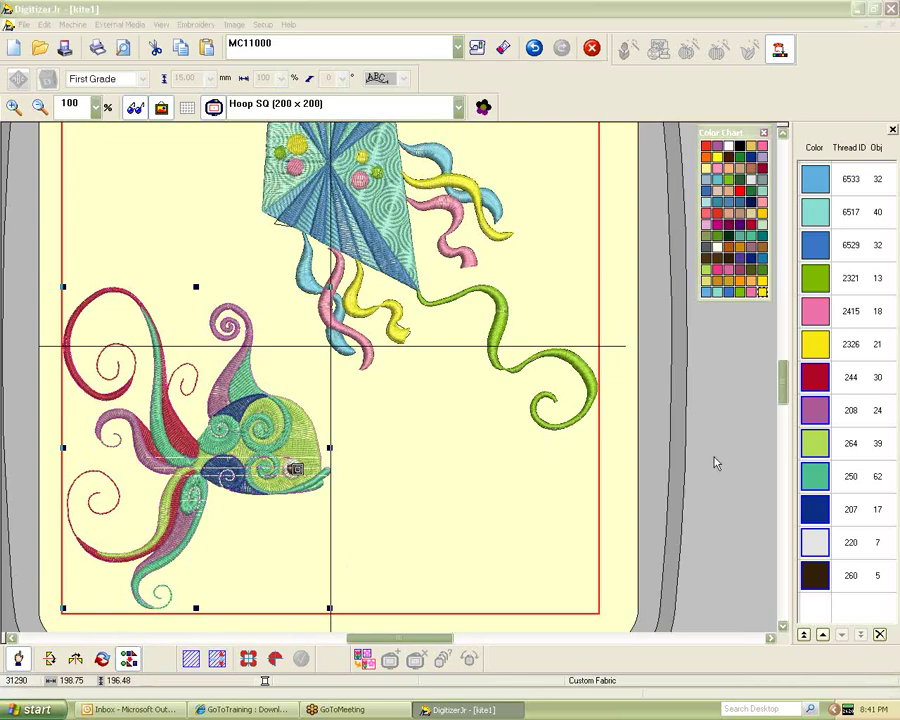
Close the kite1 design and create a new blank design
{"action": "left_click", "coordinate": [892, 25]}
{"action": "left_click", "coordinate": [449, 376]}
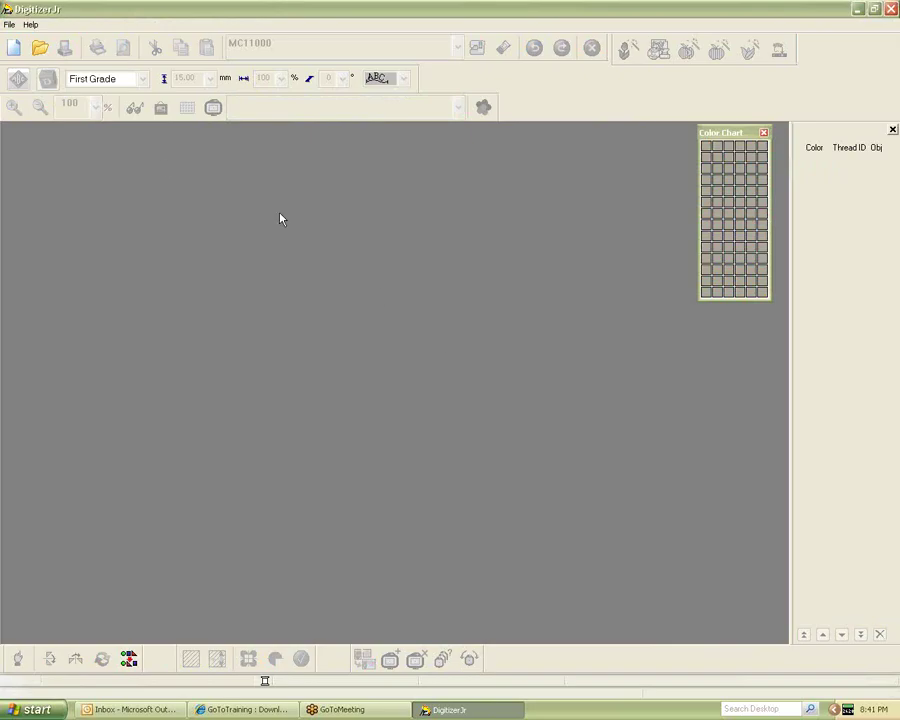
{"action": "left_click", "coordinate": [13, 47]}
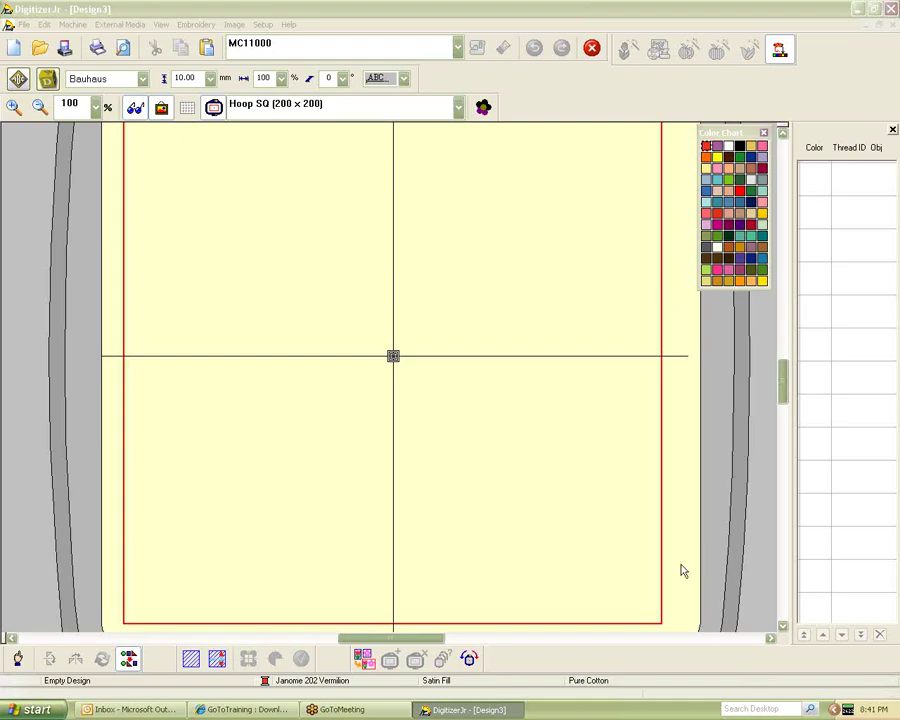
Start inserting an image and browse to the 1Basics folder in My Documents, showing its files as thumbnails
{"action": "left_click", "coordinate": [526, 333]}
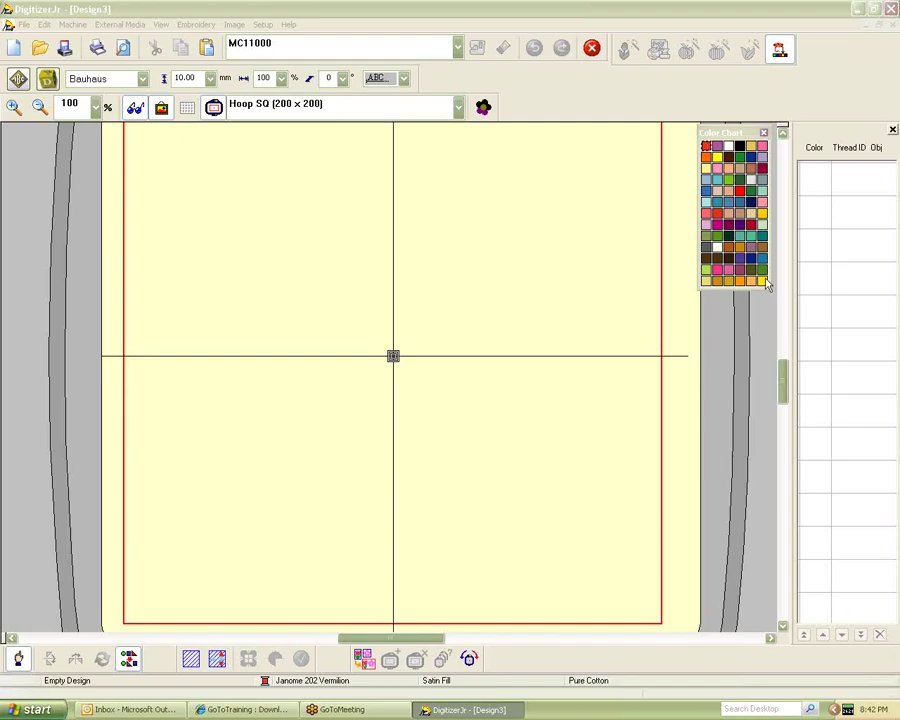
{"action": "left_click", "coordinate": [234, 25]}
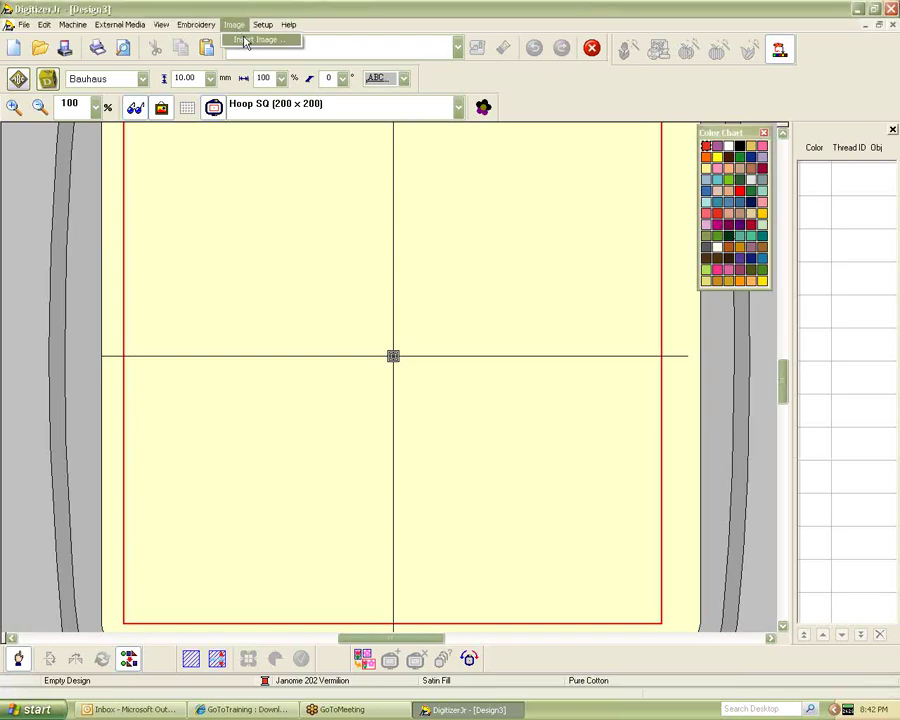
{"action": "left_click", "coordinate": [245, 39]}
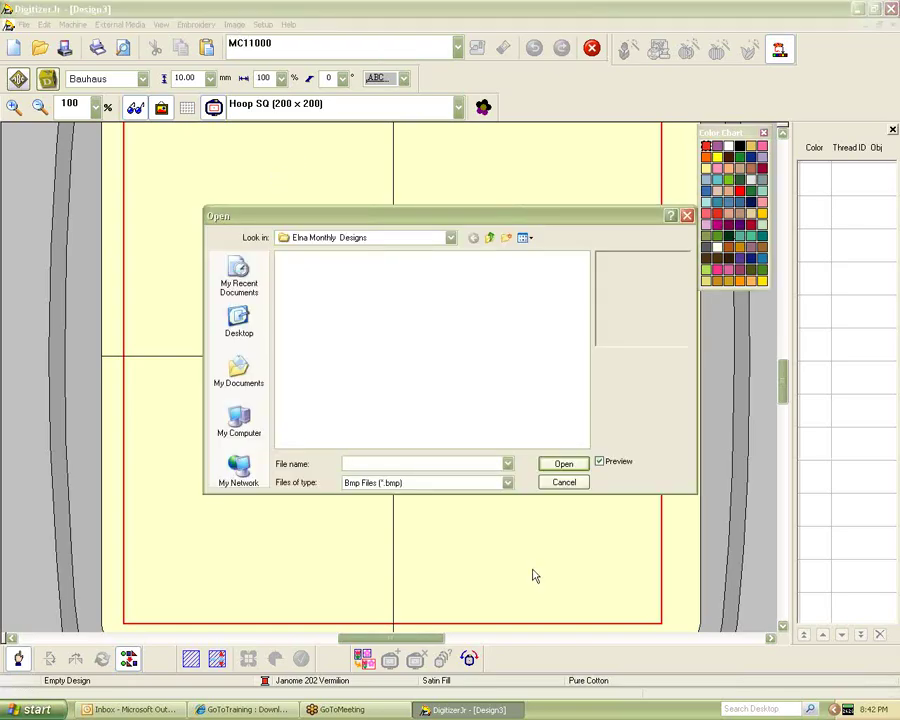
{"action": "left_click", "coordinate": [507, 484]}
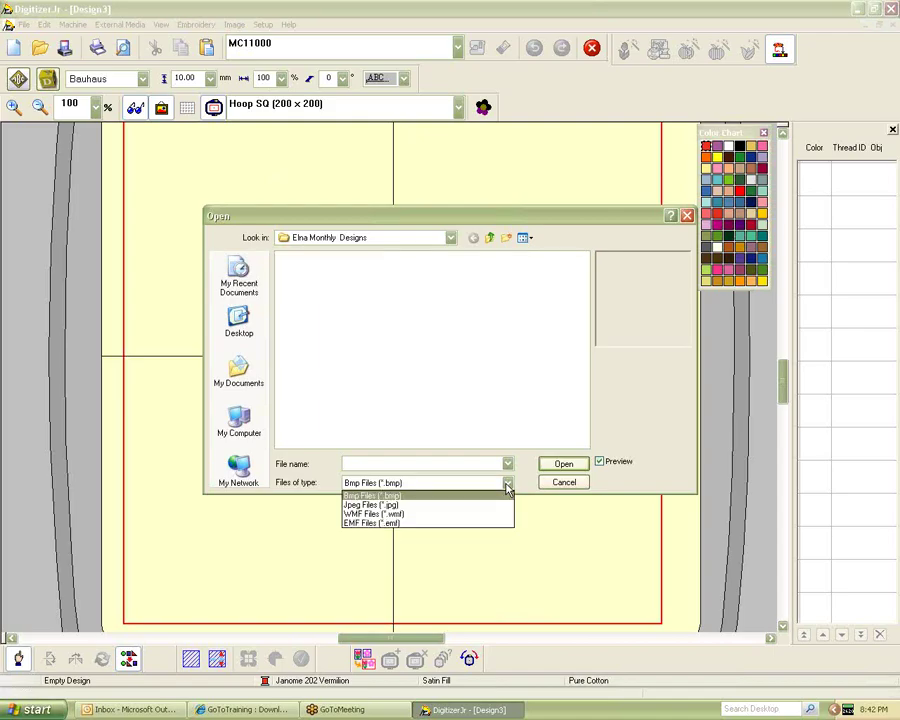
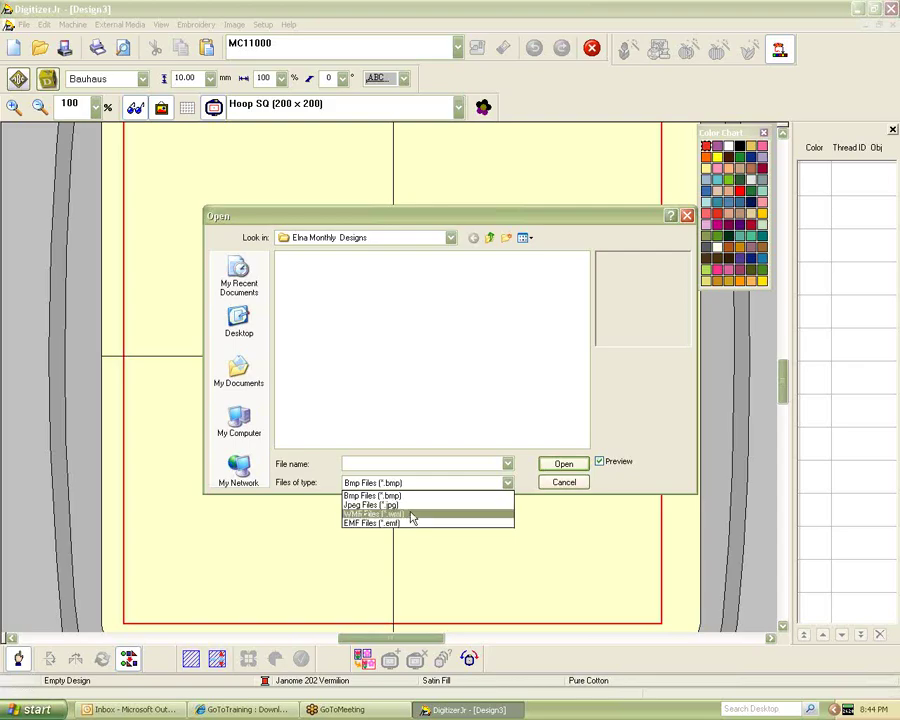
{"action": "left_click", "coordinate": [455, 243]}
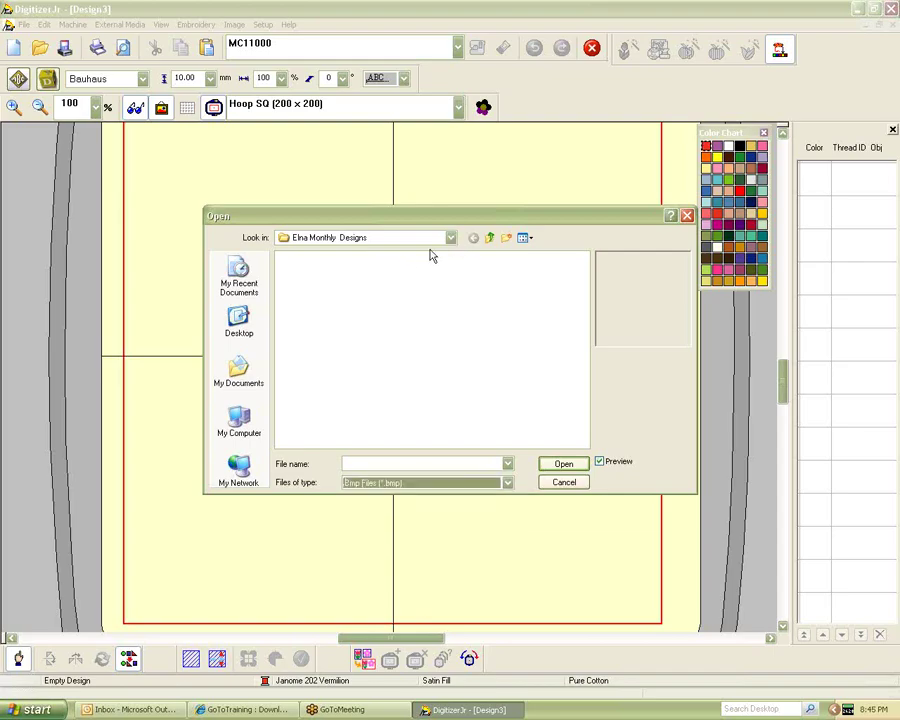
{"action": "left_click", "coordinate": [452, 243]}
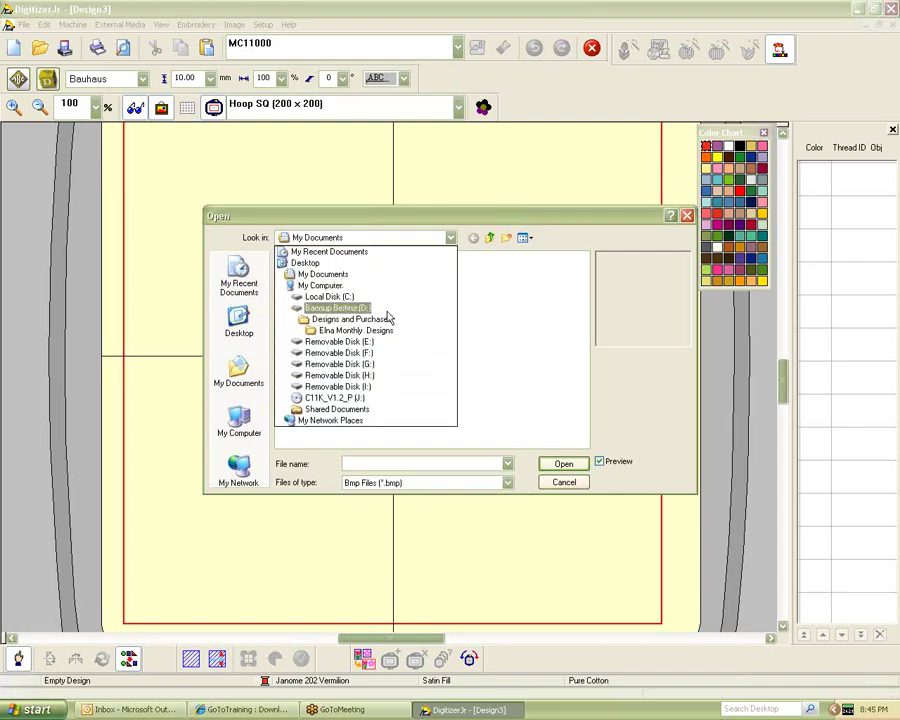
{"action": "left_click", "coordinate": [322, 274]}
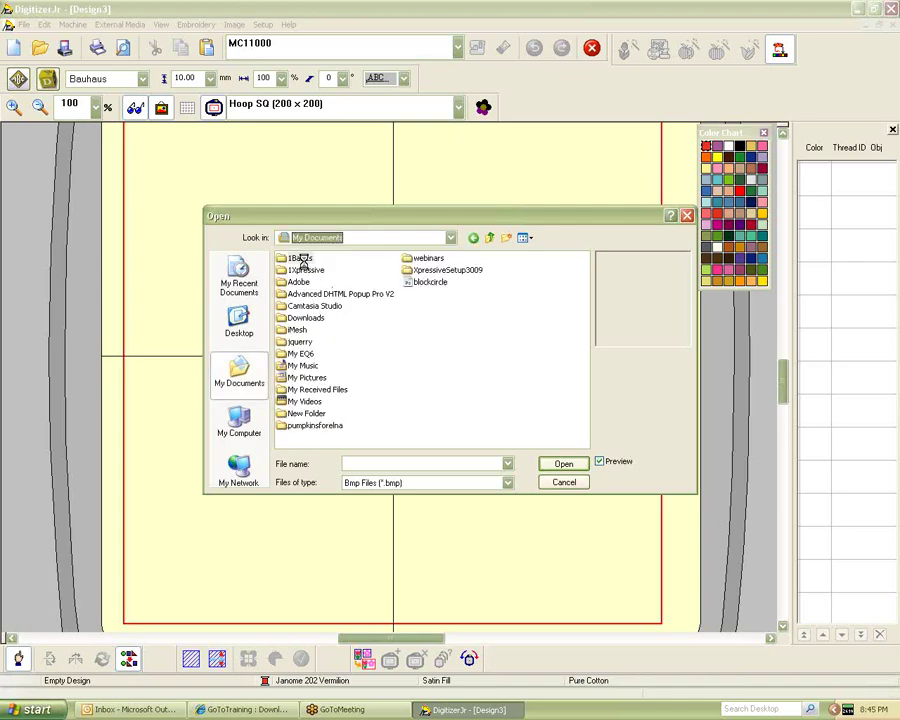
{"action": "double_click", "coordinate": [300, 258]}
{"action": "left_click", "coordinate": [527, 240]}
{"action": "left_click", "coordinate": [542, 256]}
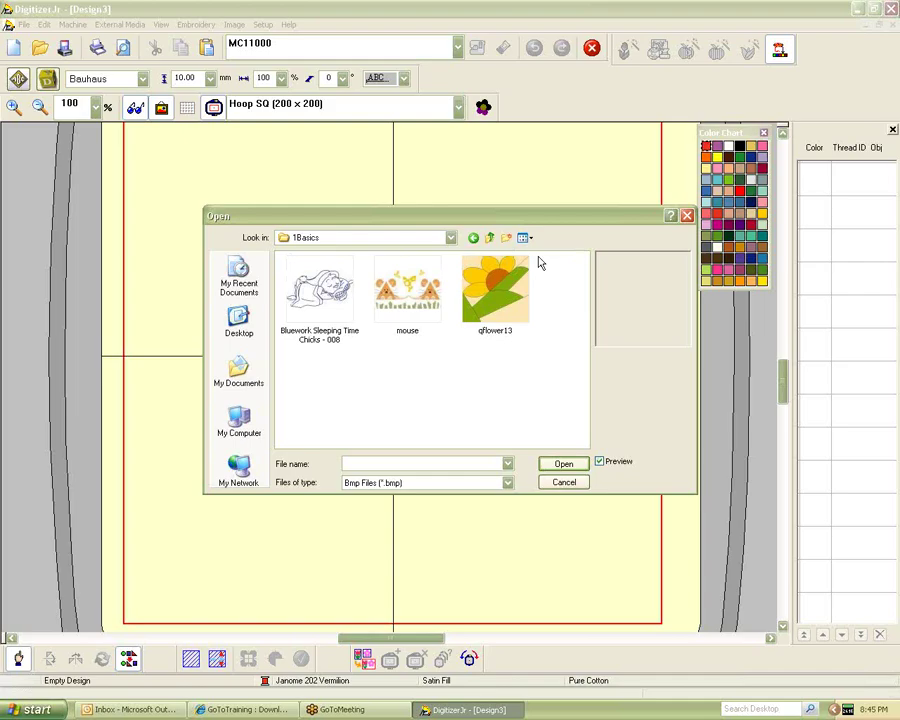
Filter the 1Basics folder's images by JPEG, WMF and EMF file types in turn, and return to WMF
{"action": "left_click", "coordinate": [508, 483]}
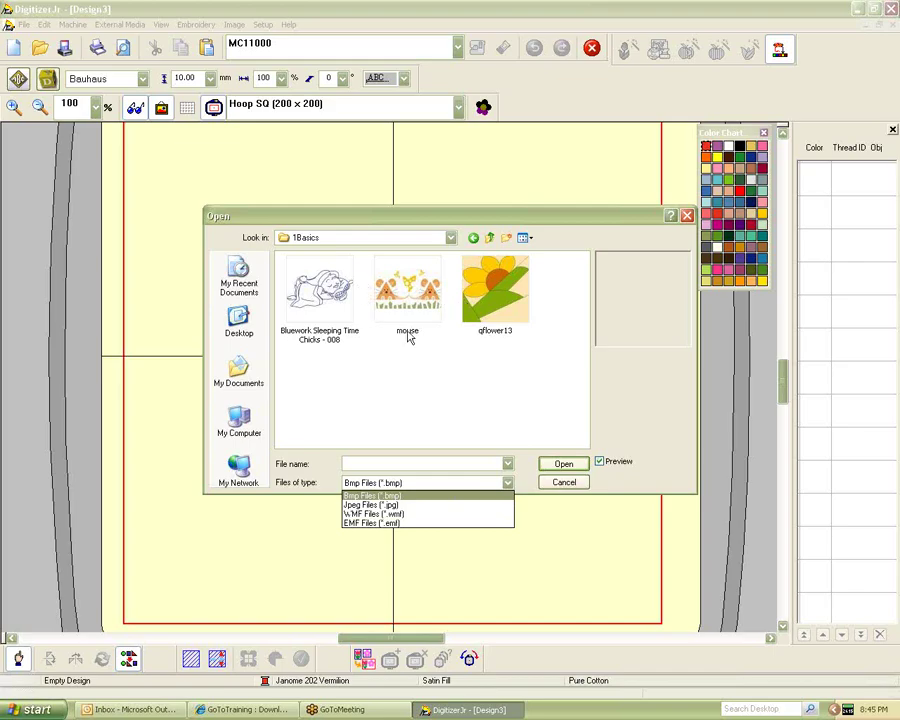
{"action": "left_click", "coordinate": [397, 505]}
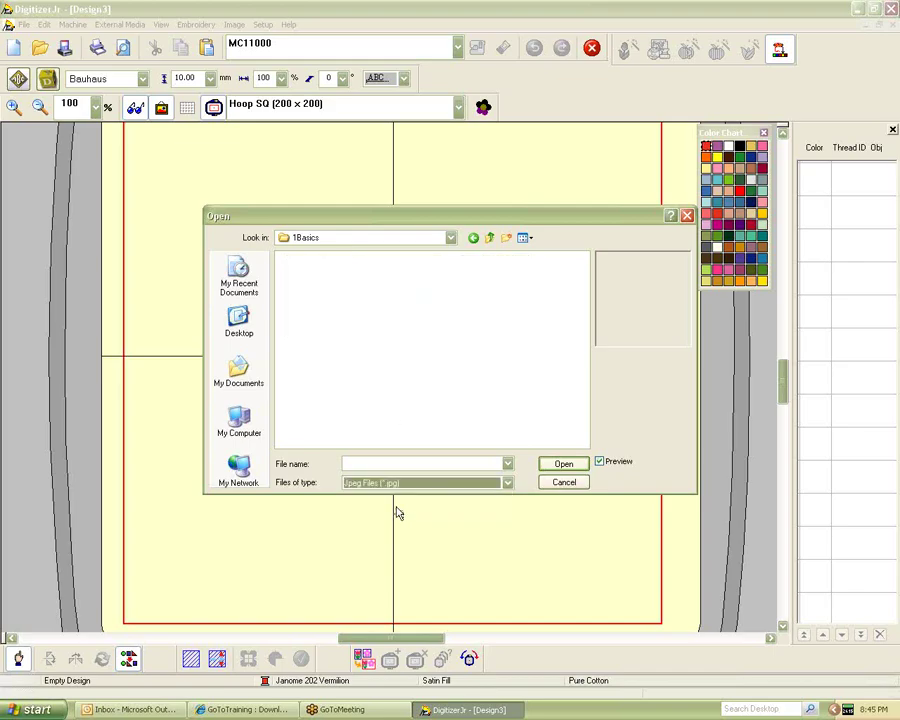
{"action": "left_click", "coordinate": [506, 482]}
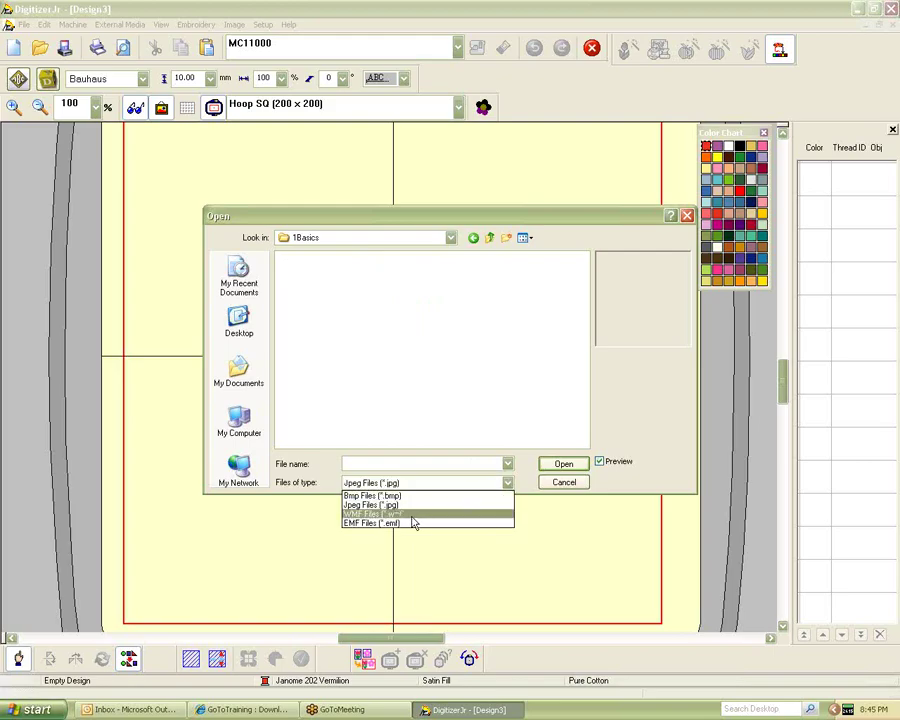
{"action": "left_click", "coordinate": [410, 514]}
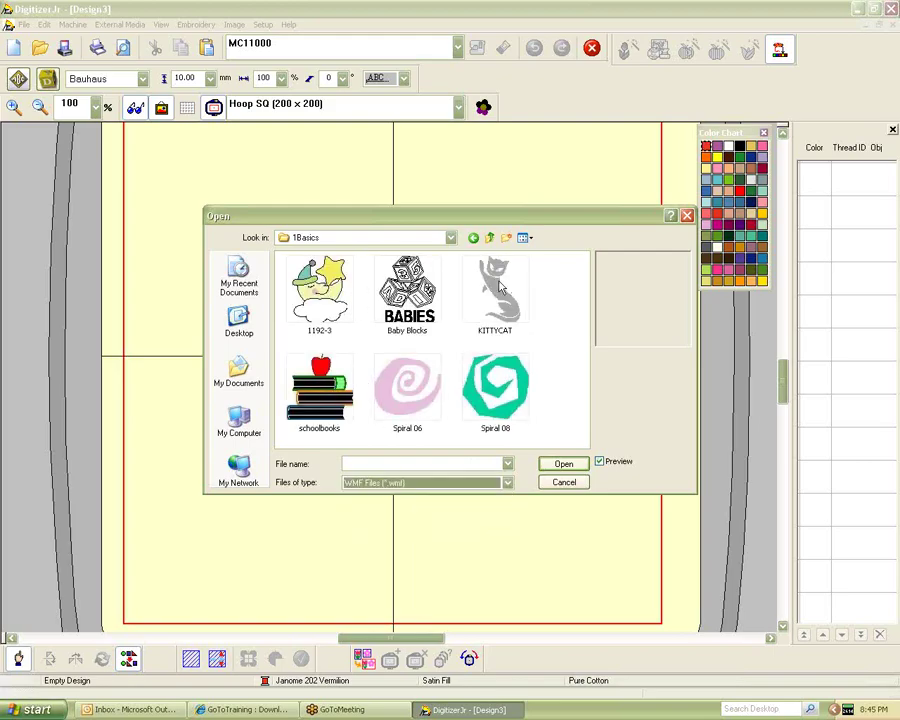
{"action": "left_click", "coordinate": [506, 483]}
{"action": "left_click", "coordinate": [397, 524]}
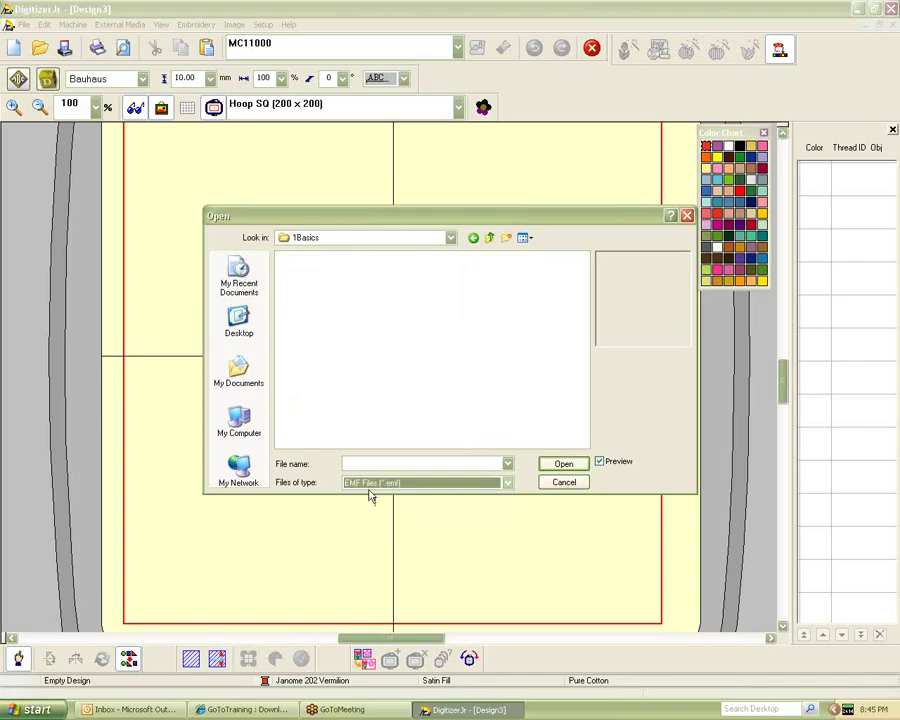
{"action": "left_click", "coordinate": [505, 483]}
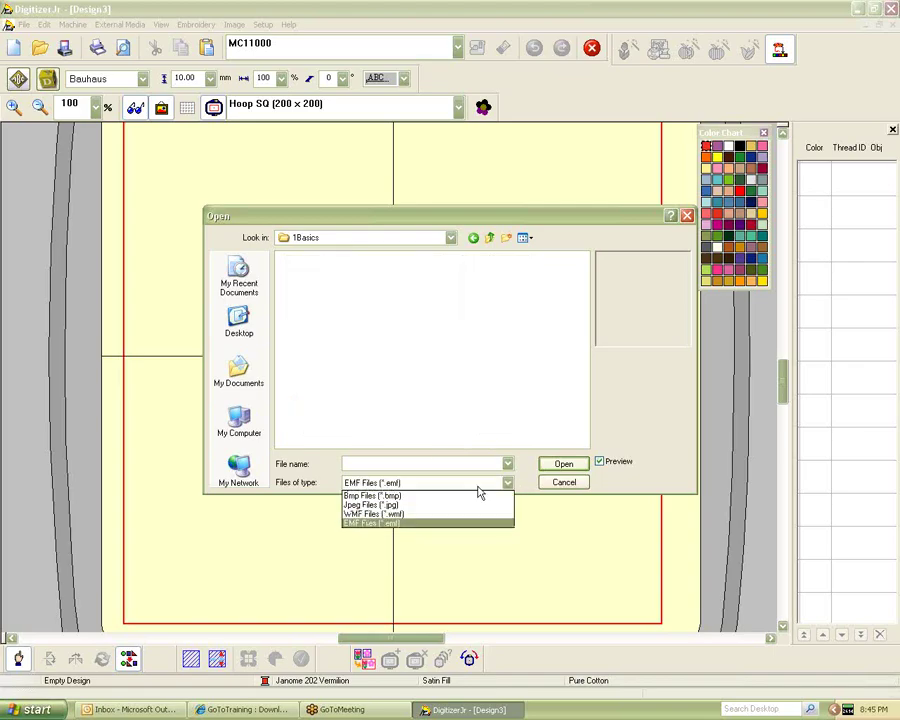
{"action": "left_click", "coordinate": [405, 514]}
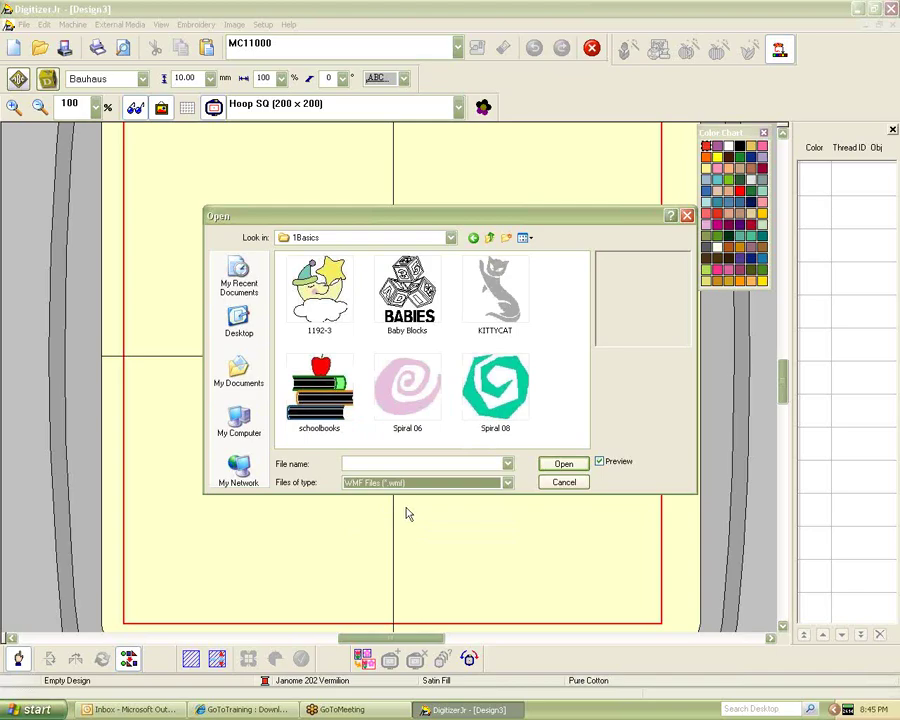
Insert the KITTYCAT image into the design and move the Click-to-Design toolbar beside the lettering settings
{"action": "left_click", "coordinate": [494, 292]}
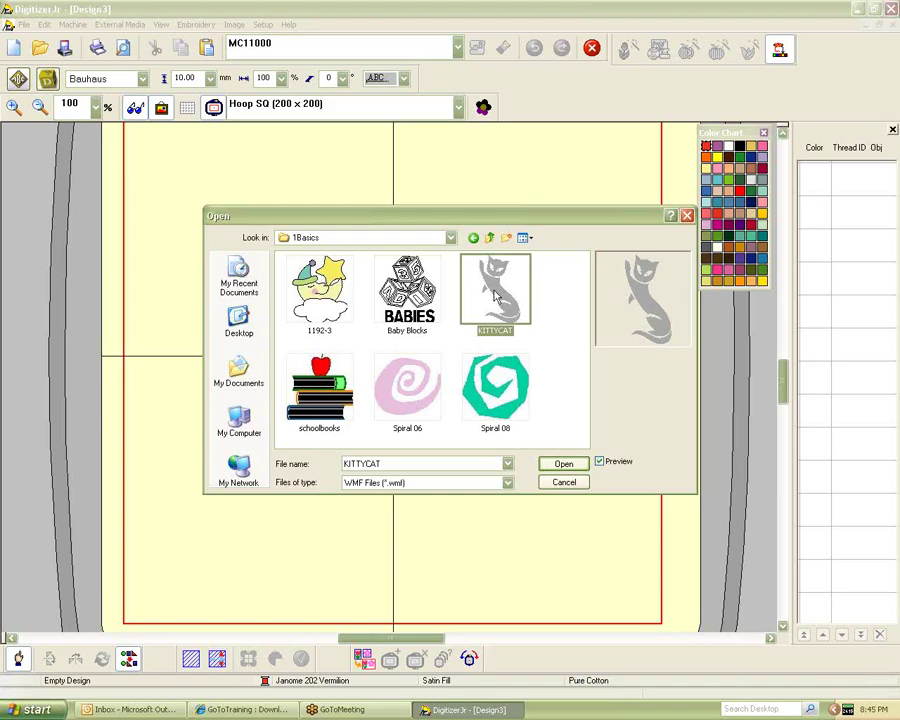
{"action": "left_click", "coordinate": [564, 466]}
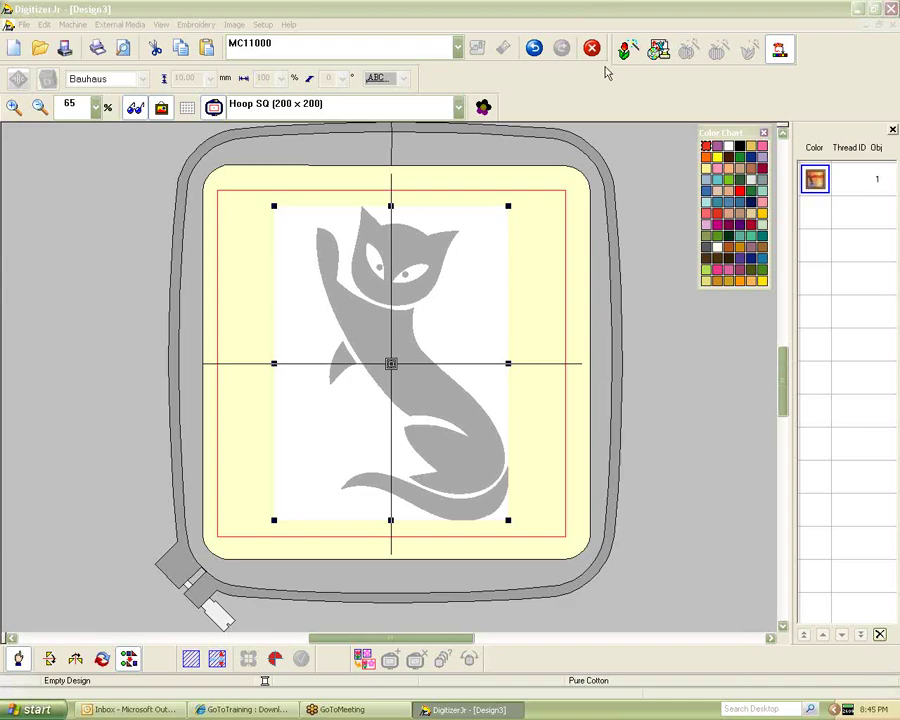
{"action": "left_click_drag", "start_coordinate": [627, 47], "coordinate": [423, 78]}
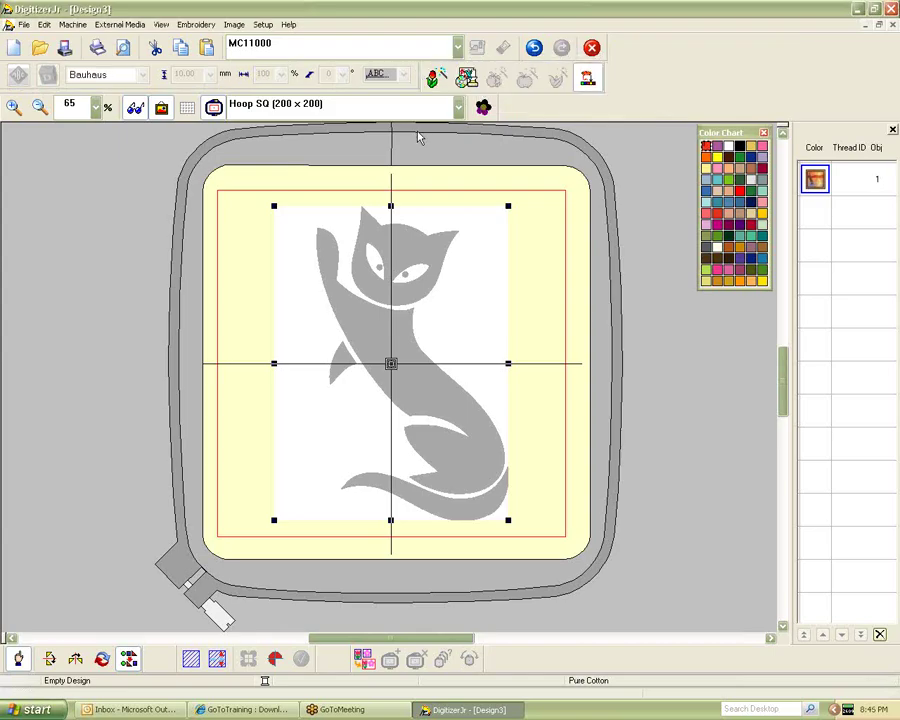
Try preparing the cat image with its colors reduced to 2, and undo the preparation
{"action": "left_click", "coordinate": [467, 79]}
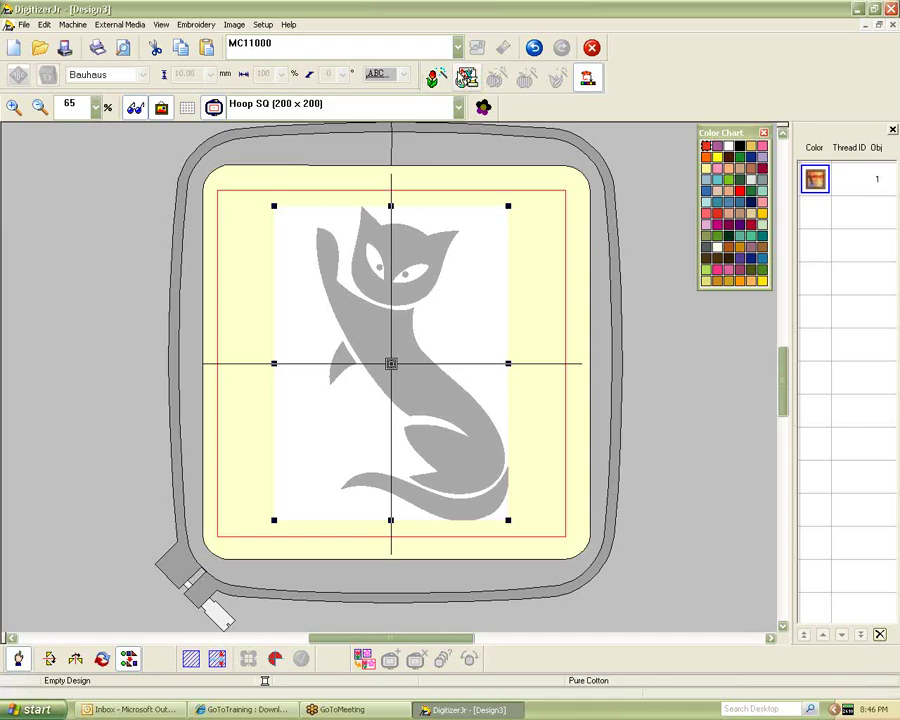
{"action": "left_click", "coordinate": [466, 79]}
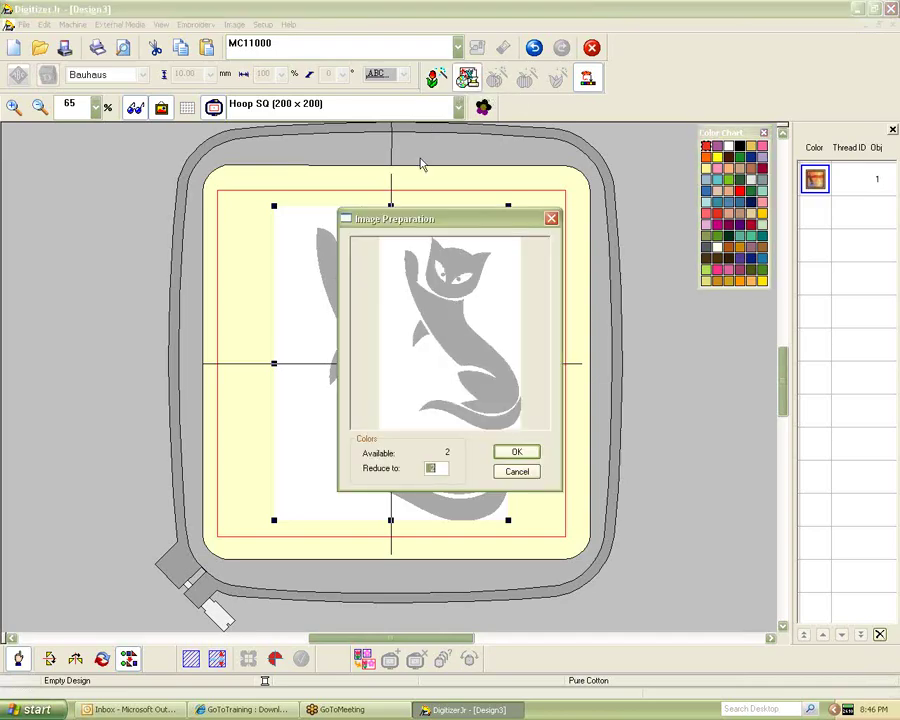
{"action": "left_click_drag", "start_coordinate": [466, 224], "coordinate": [668, 88]}
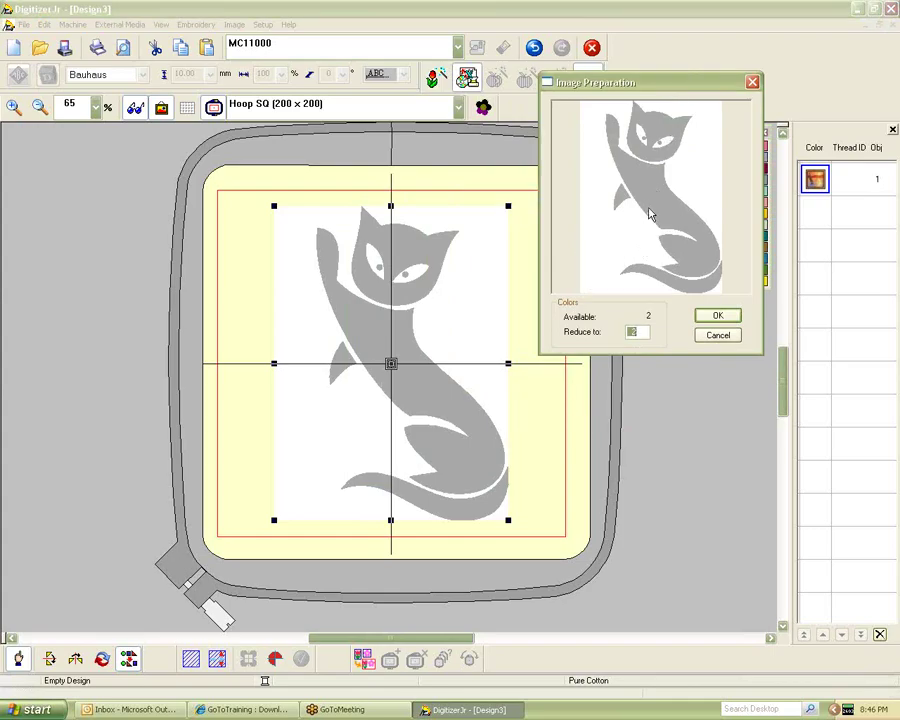
{"action": "left_click", "coordinate": [707, 319]}
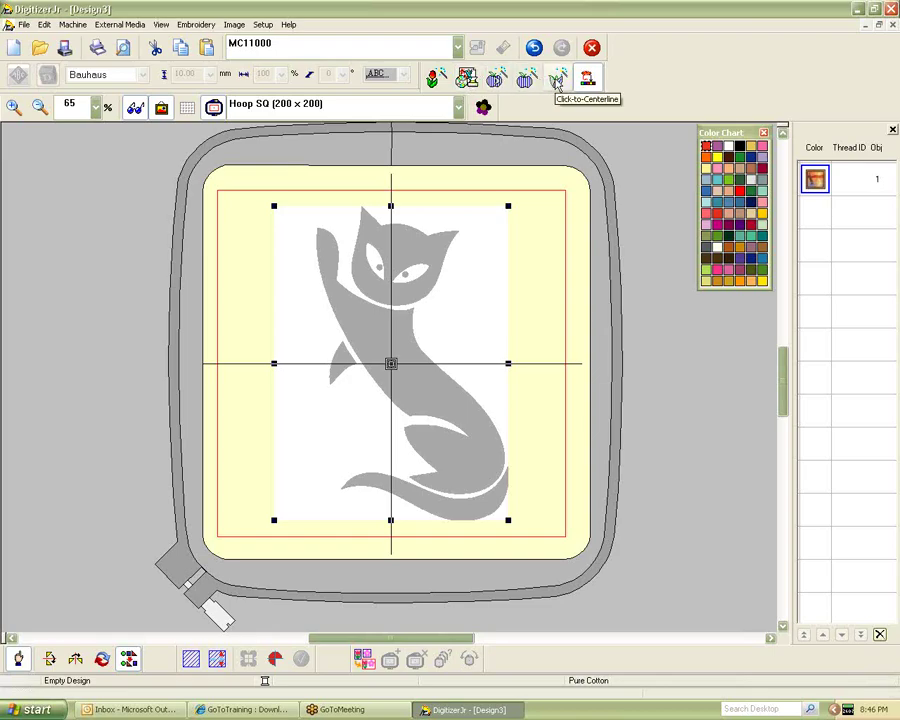
{"action": "left_click", "coordinate": [534, 48]}
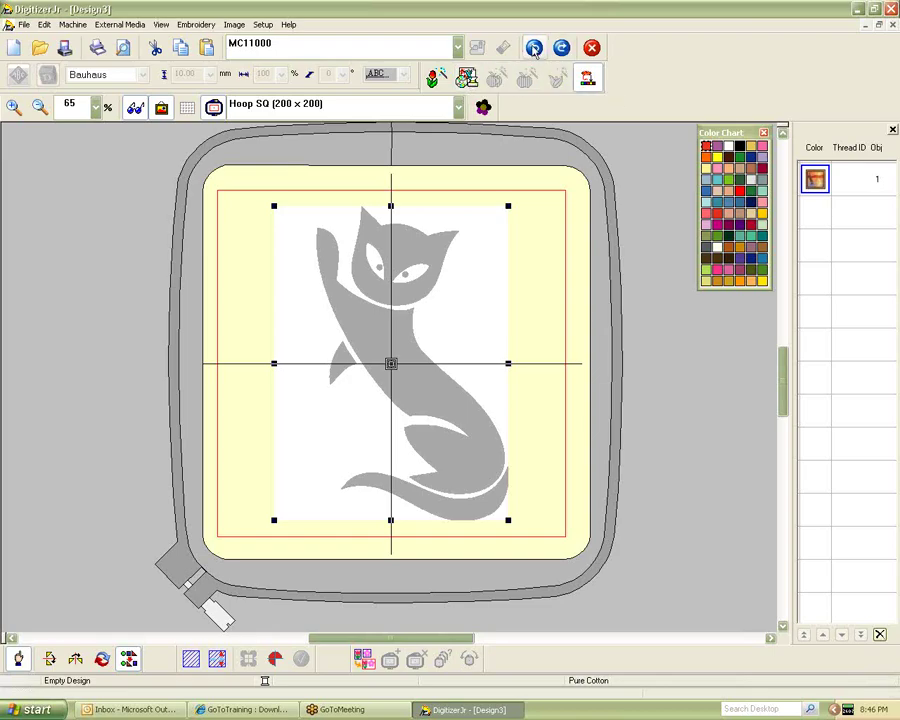
Prepare the cat image for digitizing with its colors reduced to 2
{"action": "left_click", "coordinate": [467, 78]}
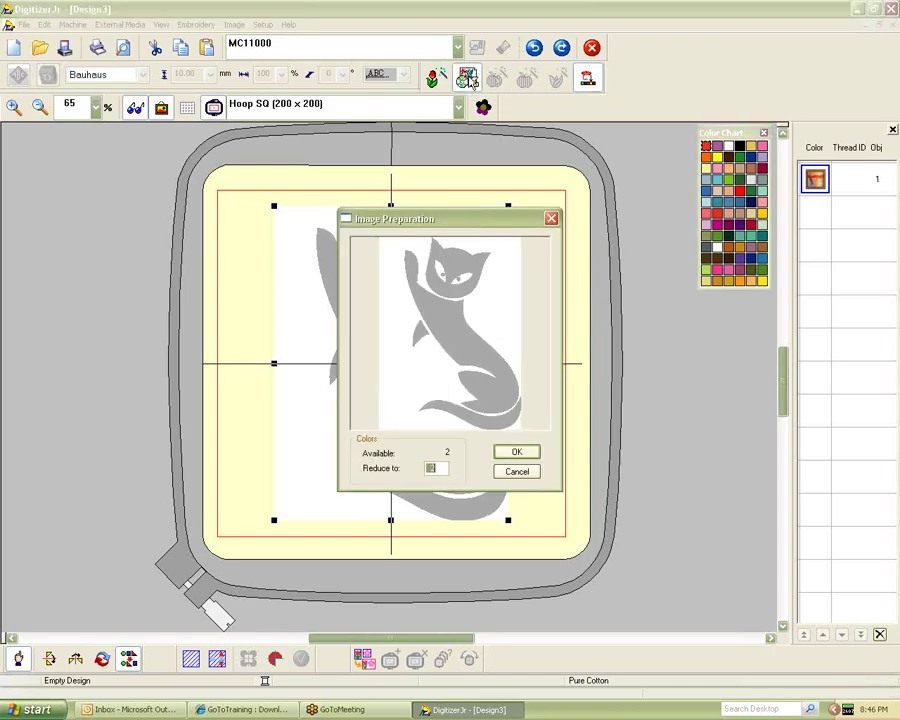
{"action": "left_click_drag", "start_coordinate": [655, 218], "coordinate": [657, 216]}
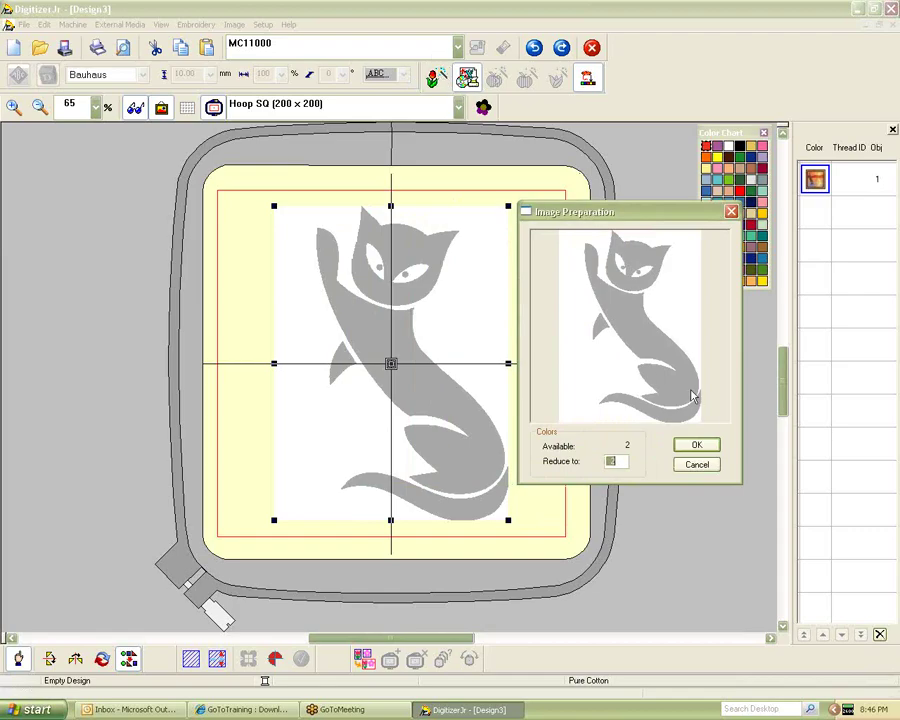
{"action": "left_click", "coordinate": [705, 443]}
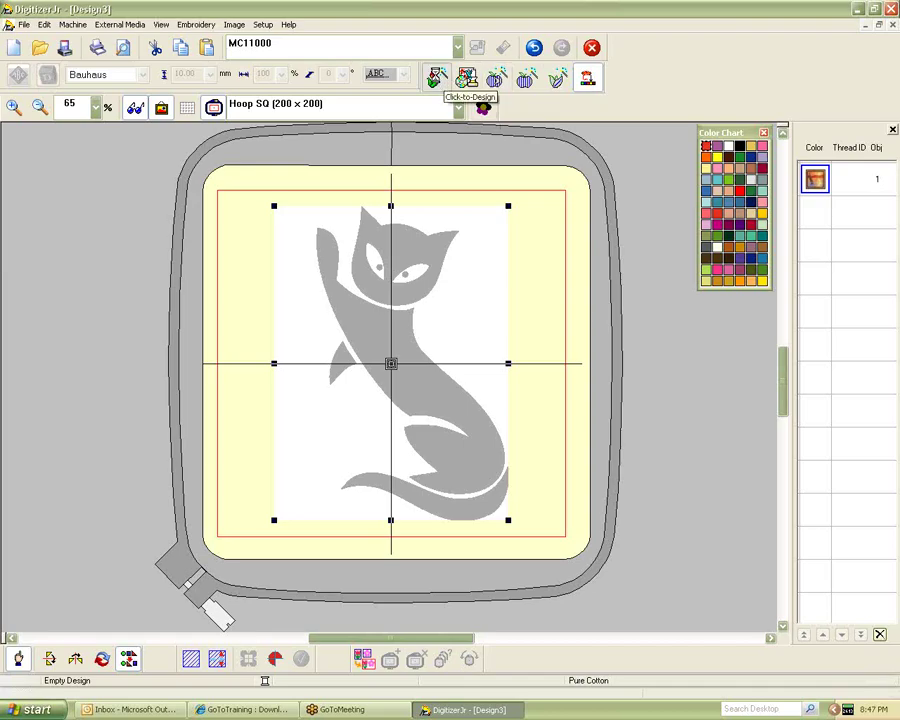
Convert the cat image to embroidery with Click-to-Design, adding outlines and a border, both in Vermilion 202
{"action": "left_click", "coordinate": [437, 80]}
{"action": "left_click_drag", "start_coordinate": [456, 281], "coordinate": [528, 162]}
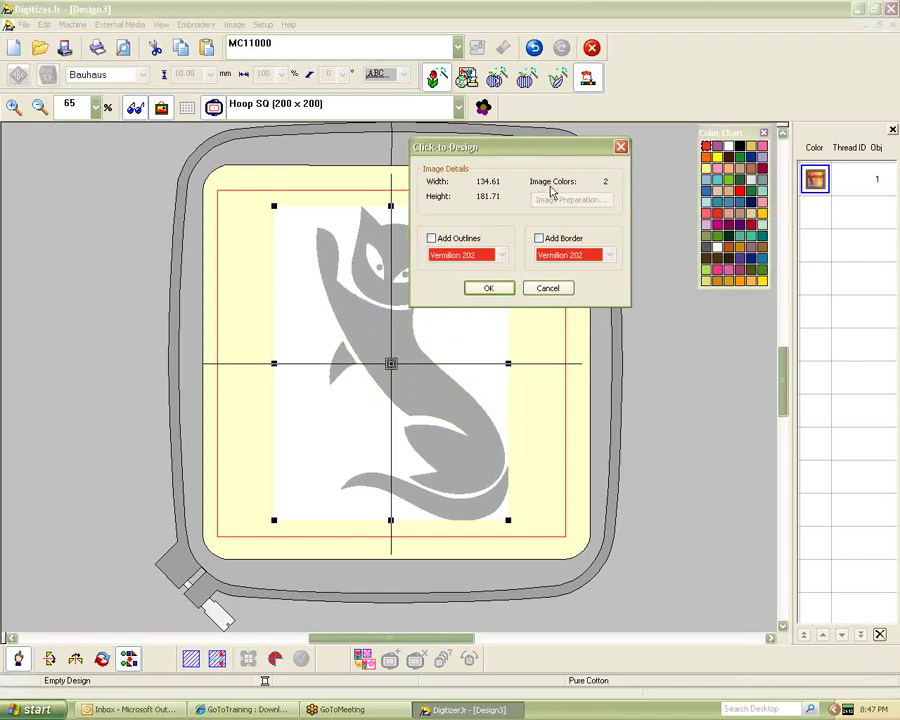
{"action": "left_click", "coordinate": [432, 241]}
{"action": "left_click", "coordinate": [502, 255]}
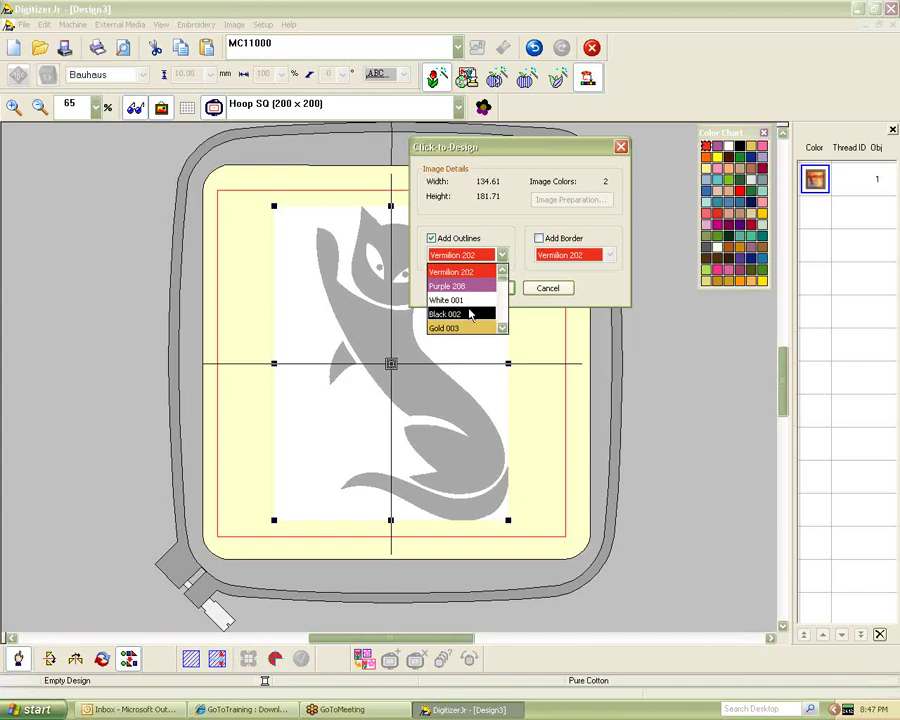
{"action": "left_click", "coordinate": [473, 273]}
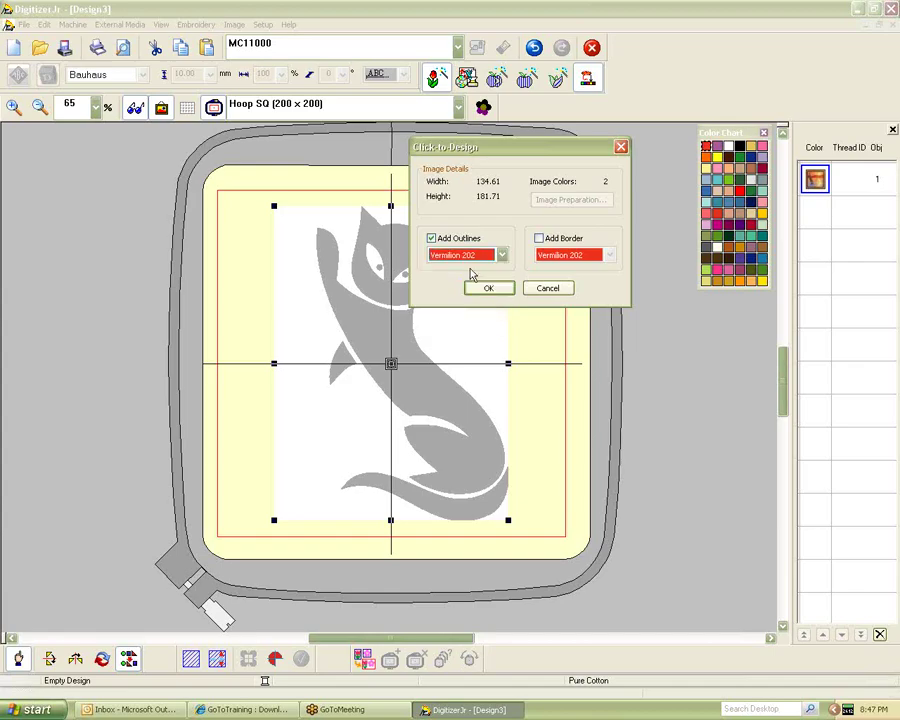
{"action": "left_click", "coordinate": [539, 239]}
{"action": "left_click", "coordinate": [488, 288]}
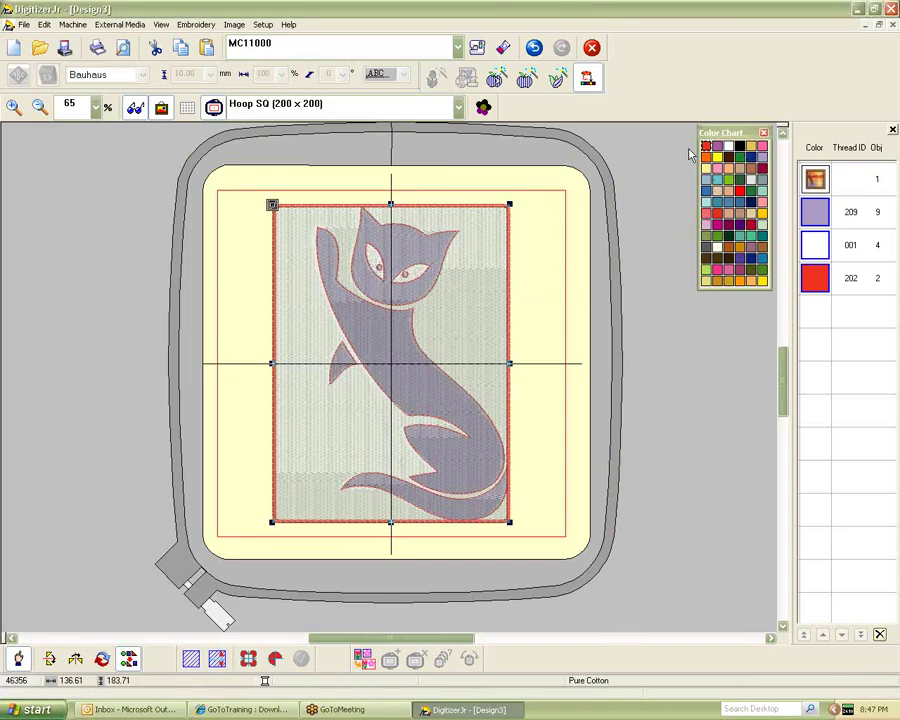
Select the objects of thread colors 209, 001 and 202 in turn, and delete the Vermilion 202 outlines and border
{"action": "left_click", "coordinate": [818, 212]}
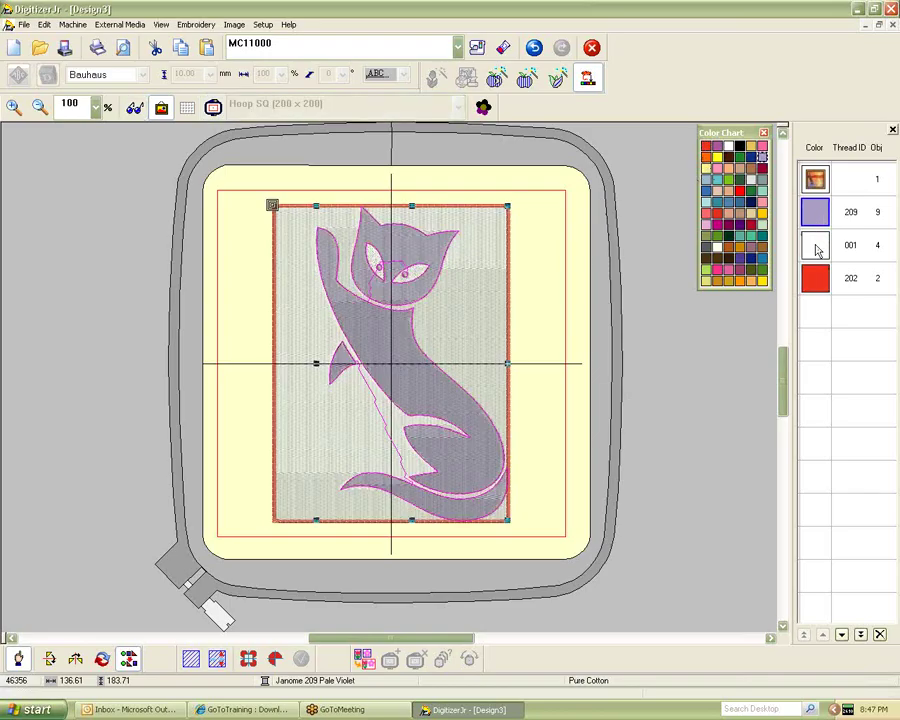
{"action": "left_click", "coordinate": [818, 250]}
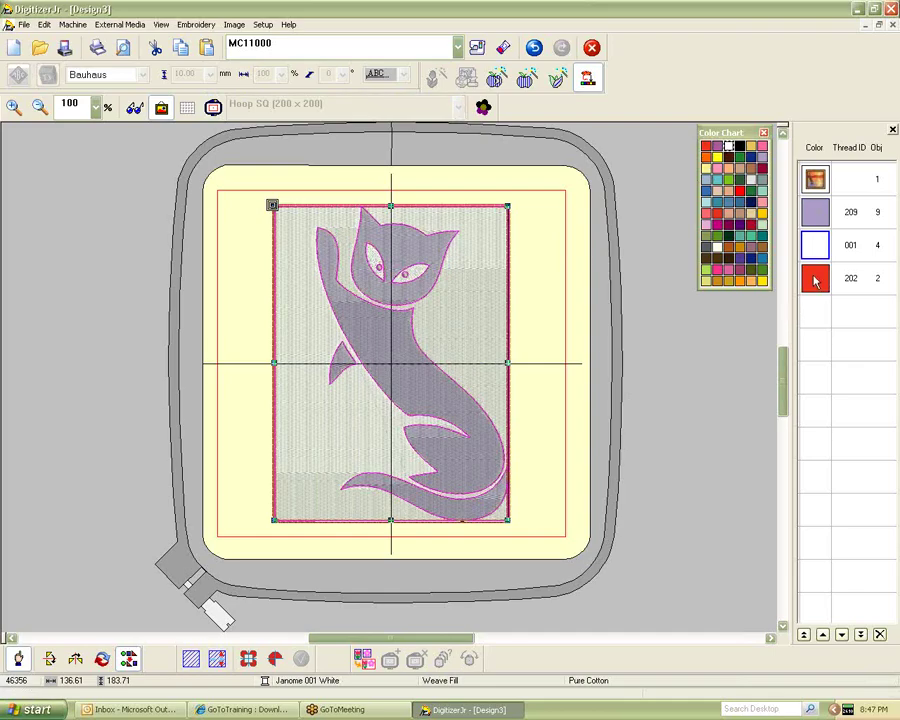
{"action": "left_click", "coordinate": [815, 282]}
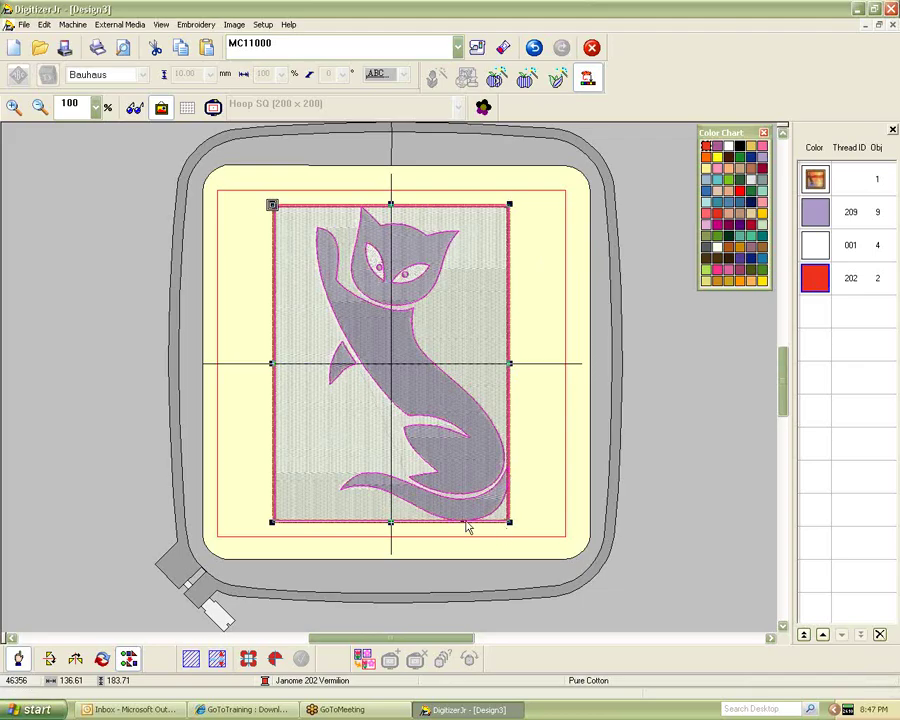
{"action": "left_click", "coordinate": [460, 210]}
{"action": "key", "text": "Delete"}
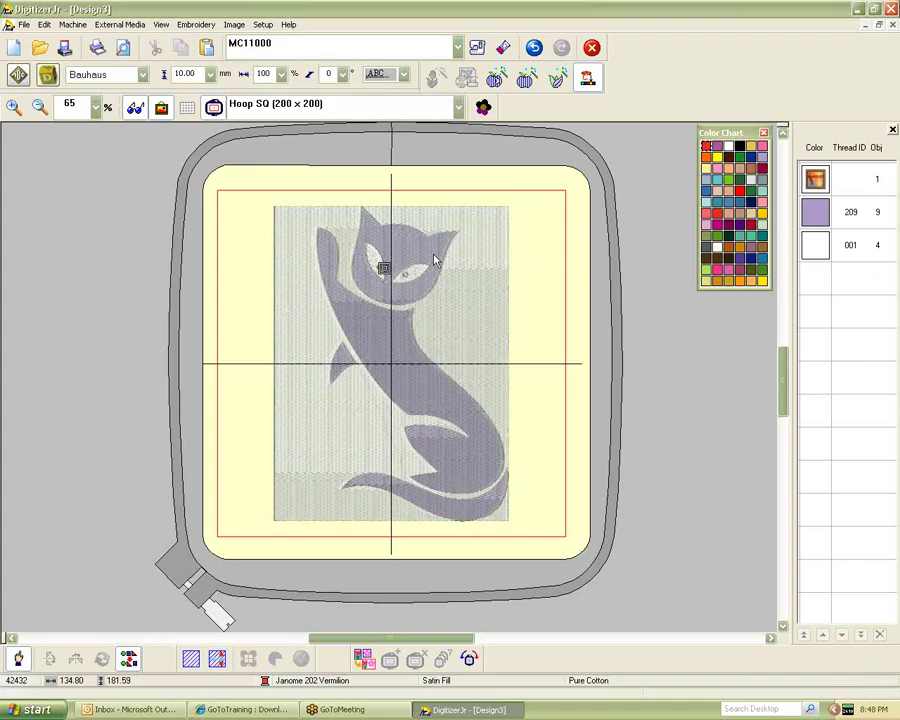
Undo the last deletion to bring back the Vermilion 202 outlines and border, and examine the cat's upper part up close
{"action": "left_click", "coordinate": [534, 47]}
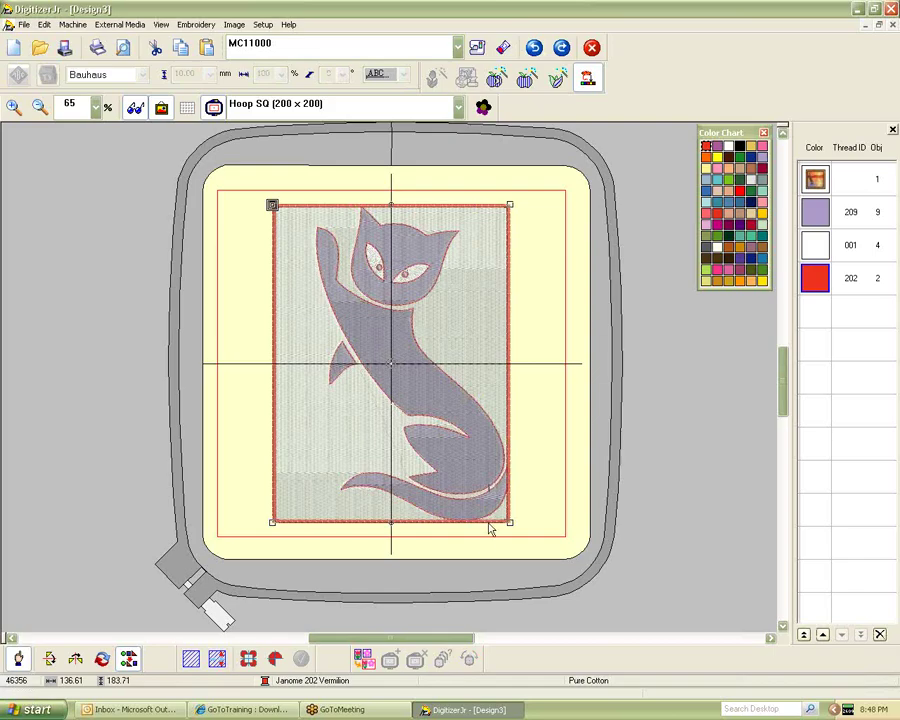
{"action": "left_click", "coordinate": [48, 662]}
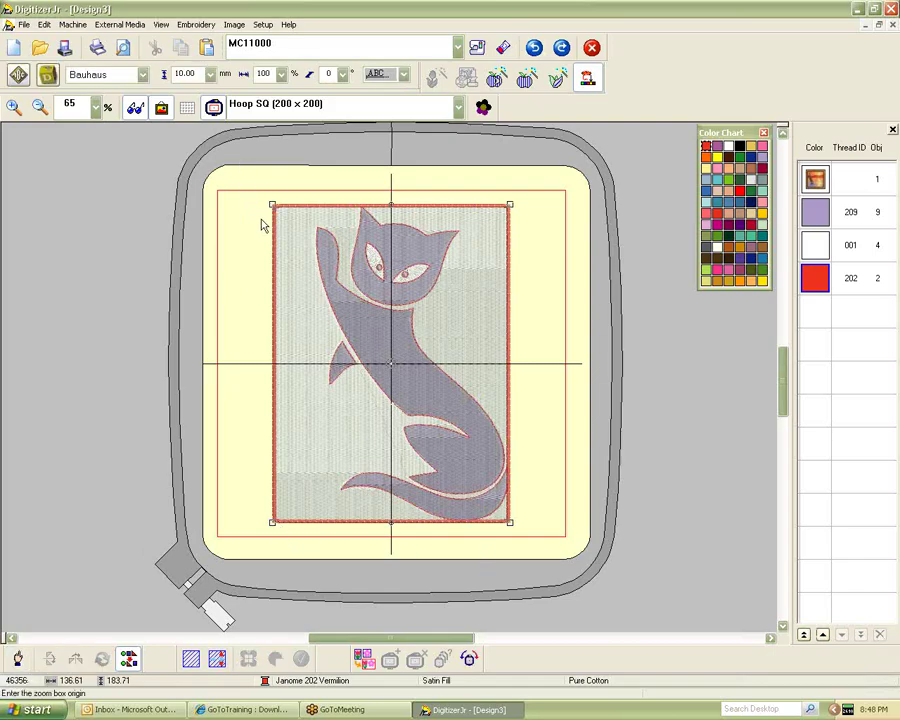
{"action": "left_click_drag", "start_coordinate": [293, 191], "coordinate": [378, 326]}
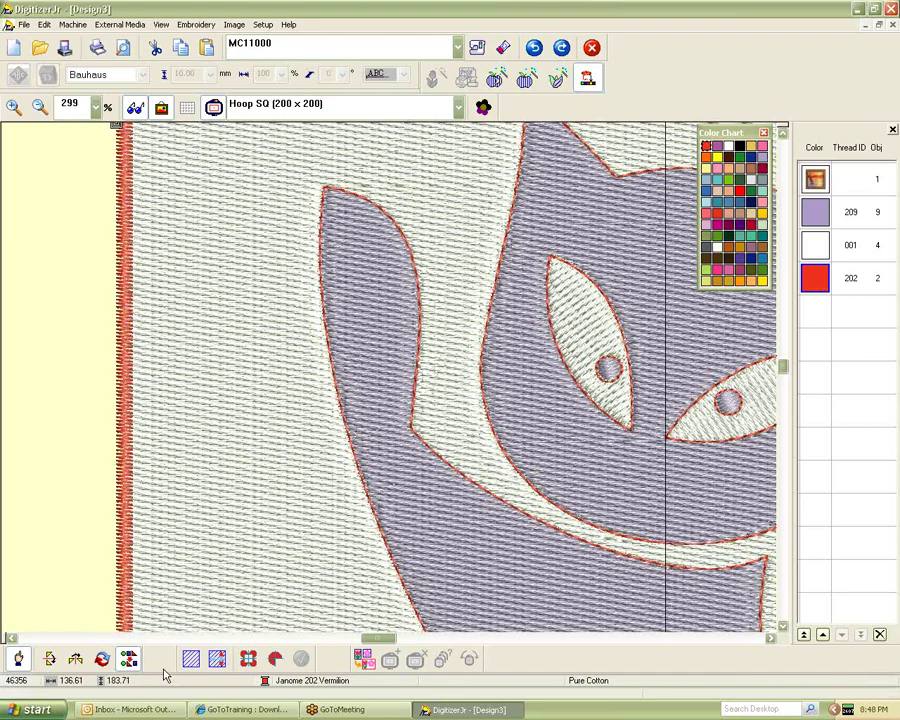
Delete the white 001 objects and the stray violet line running from the small paw down to the hind leg
{"action": "left_click", "coordinate": [96, 106]}
{"action": "left_click", "coordinate": [70, 148]}
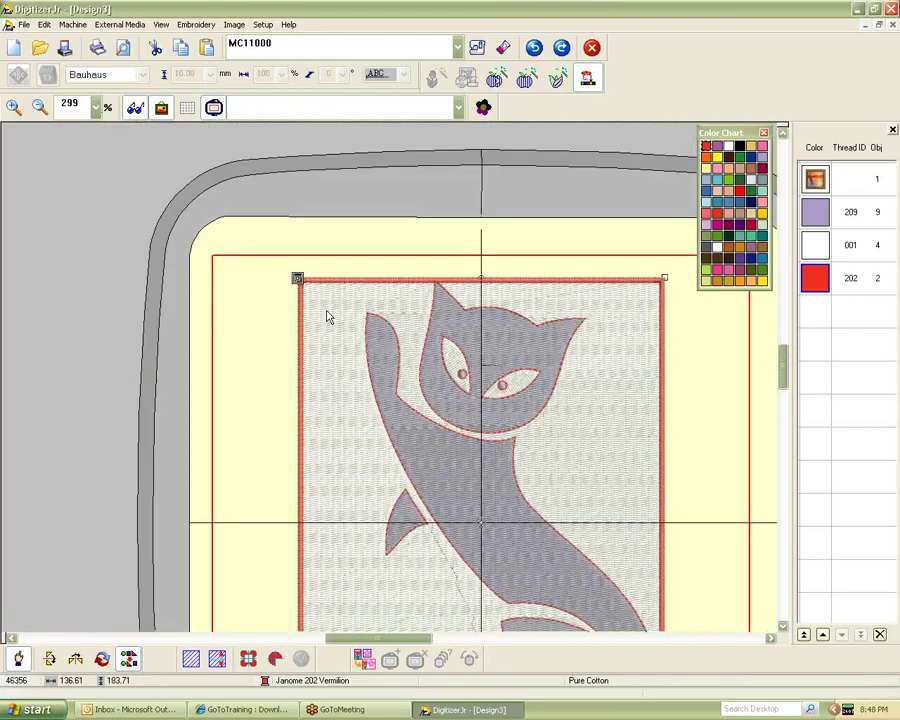
{"action": "left_click", "coordinate": [815, 244]}
{"action": "key", "text": "Delete"}
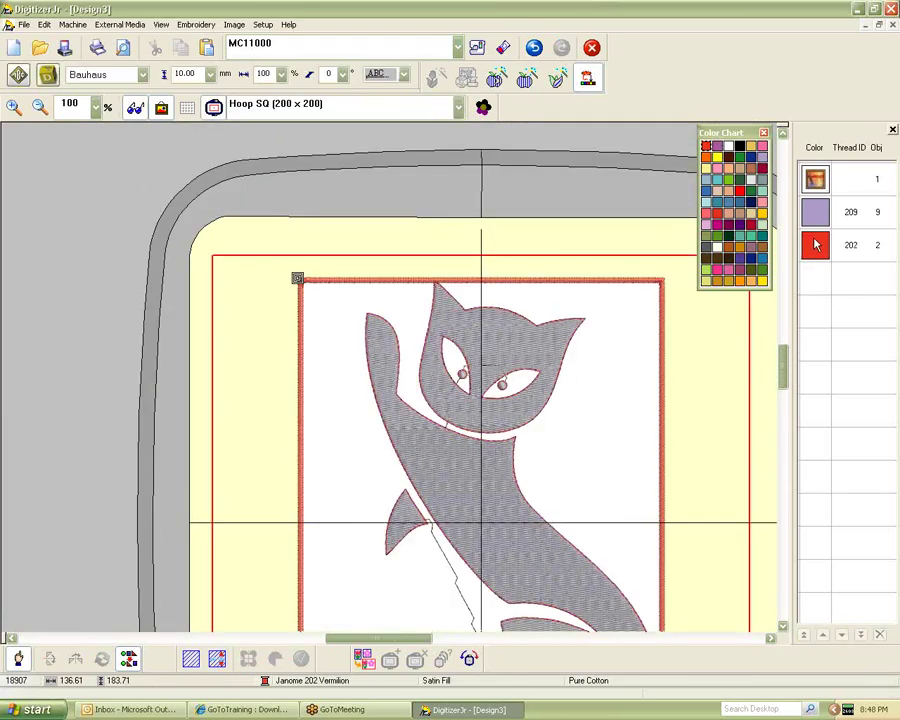
{"action": "scroll", "coordinate": [598, 488], "scroll_direction": "down", "scroll_amount": 1}
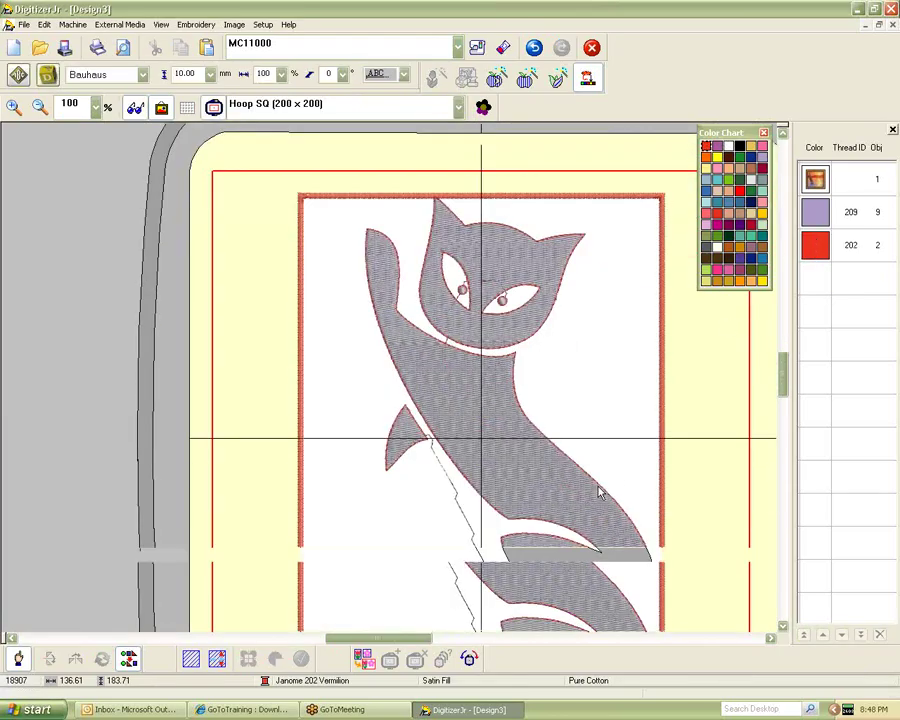
{"action": "left_click", "coordinate": [442, 471]}
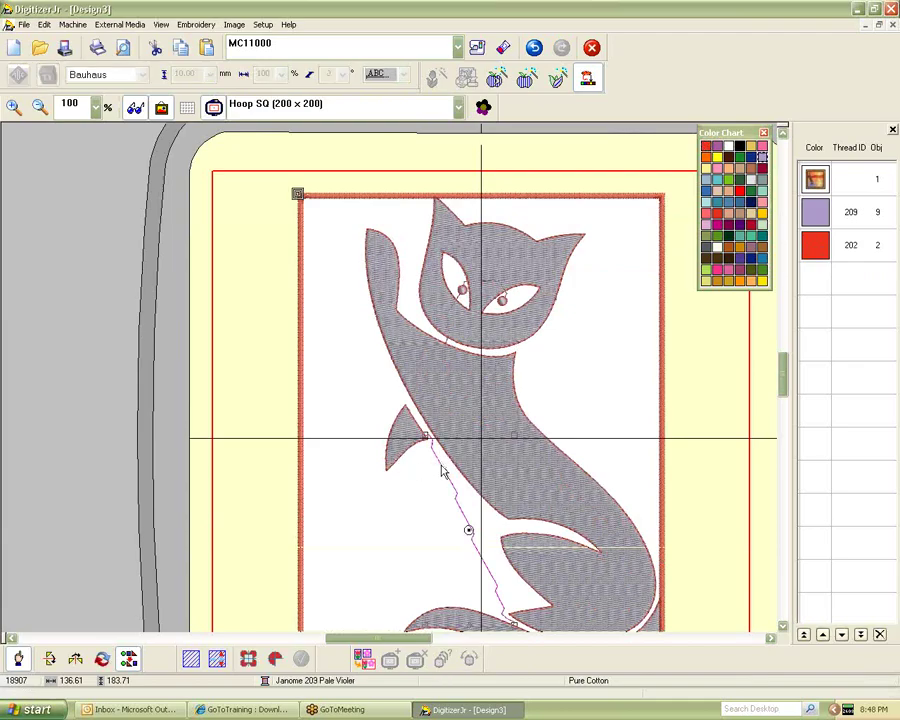
{"action": "key", "text": "Delete"}
{"action": "scroll", "coordinate": [444, 470], "scroll_direction": "down", "scroll_amount": 1}
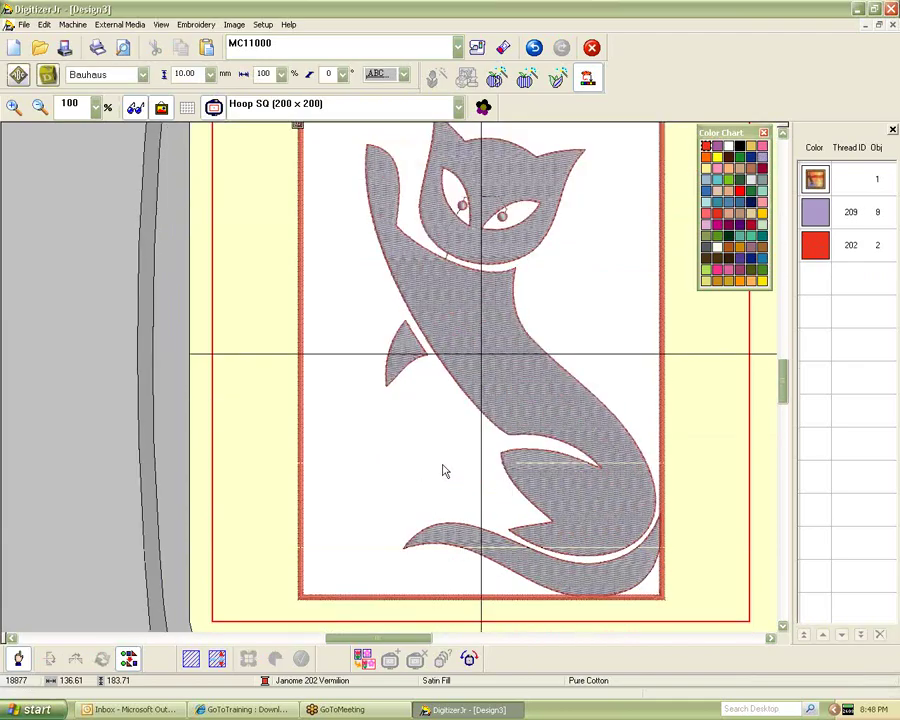
Delete the red rectangular border around the cat
{"action": "left_click", "coordinate": [458, 220]}
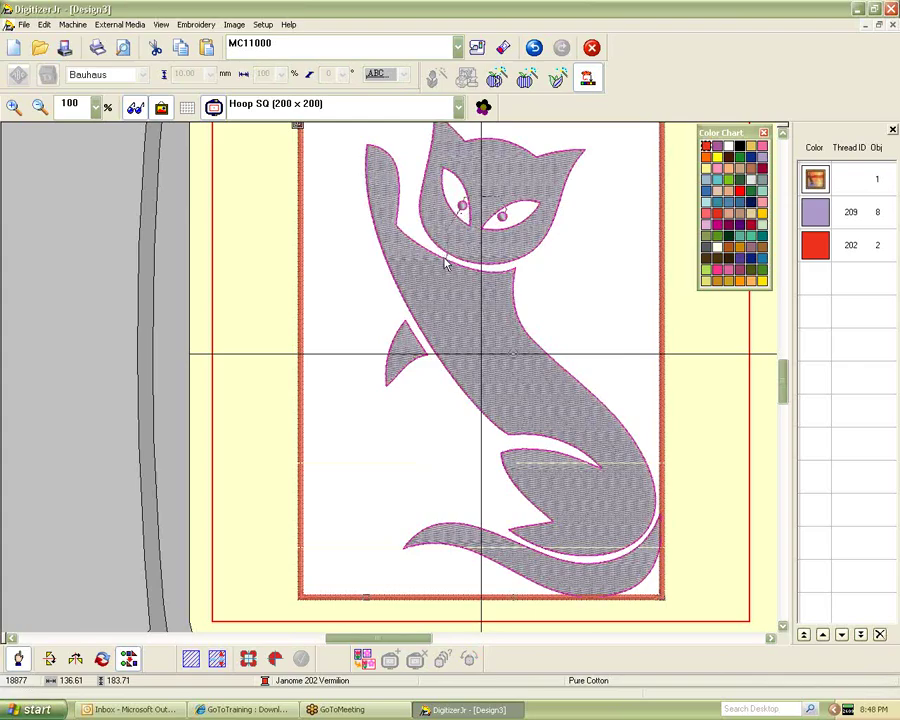
{"action": "left_click", "coordinate": [464, 205]}
{"action": "left_click", "coordinate": [664, 287]}
{"action": "left_click_drag", "start_coordinate": [669, 291], "coordinate": [681, 362]}
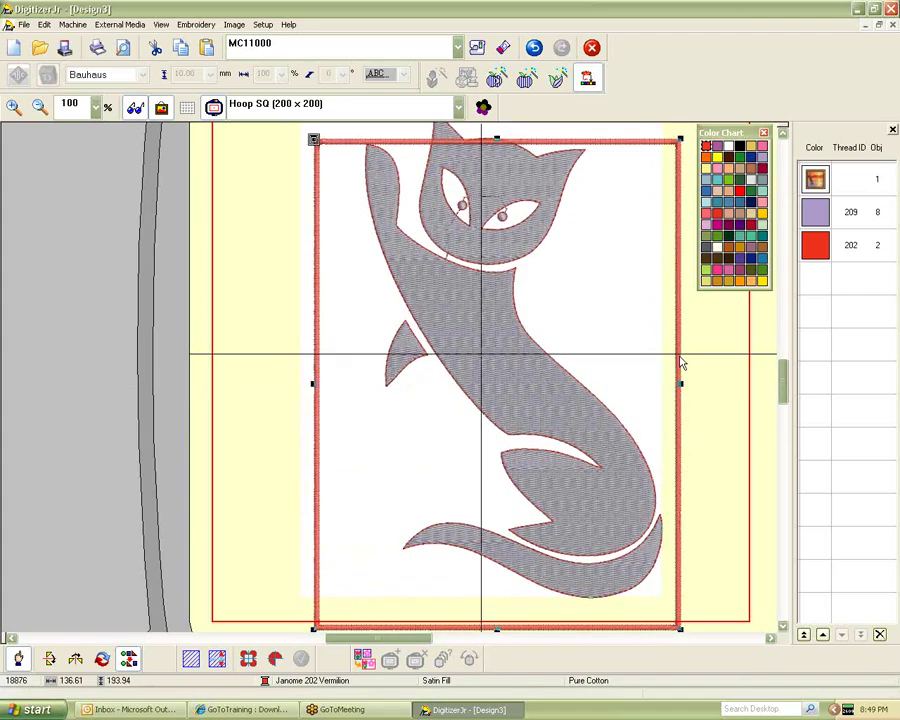
{"action": "key", "text": "Delete"}
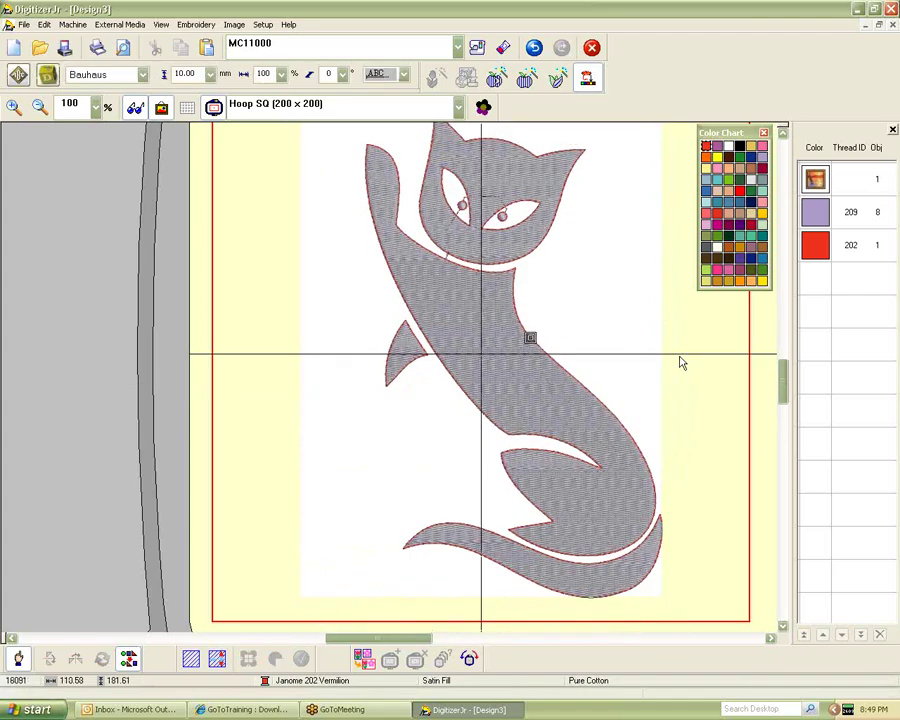
{"action": "scroll", "coordinate": [679, 362], "scroll_direction": "up", "scroll_amount": 1}
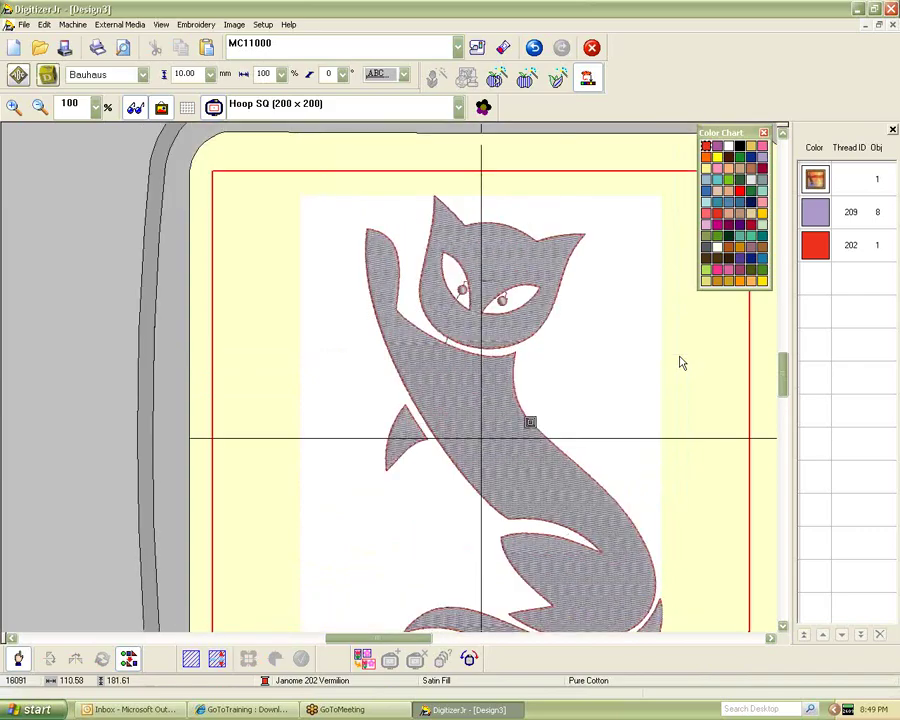
Recolor the cat's Vermilion 202 outline to Janome 002 Black and look over the whole design
{"action": "left_click", "coordinate": [813, 262]}
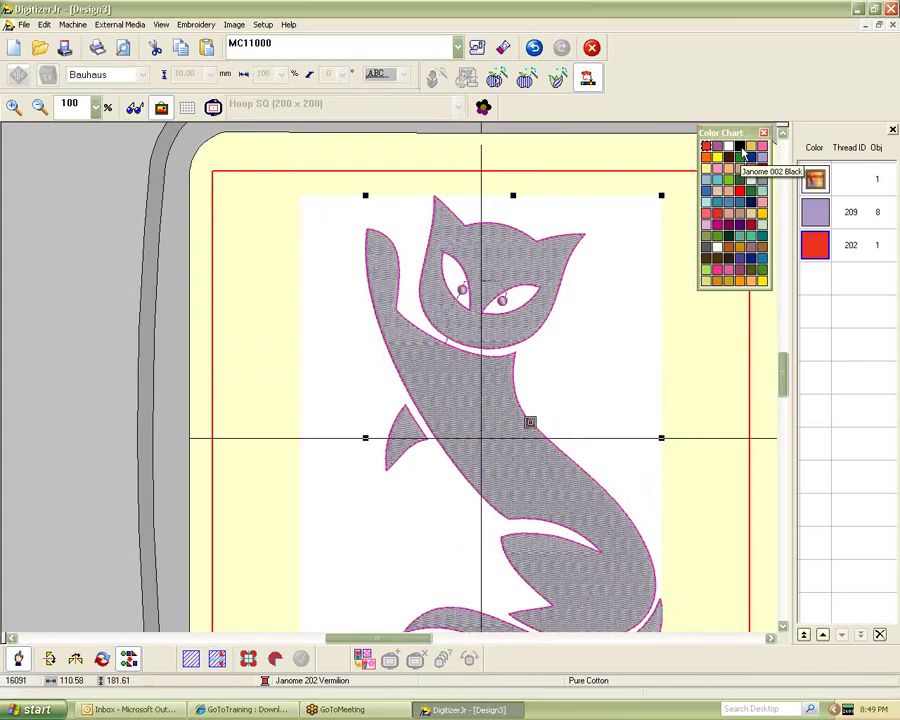
{"action": "left_click", "coordinate": [743, 153]}
{"action": "scroll", "coordinate": [580, 368], "scroll_direction": "down", "scroll_amount": 1}
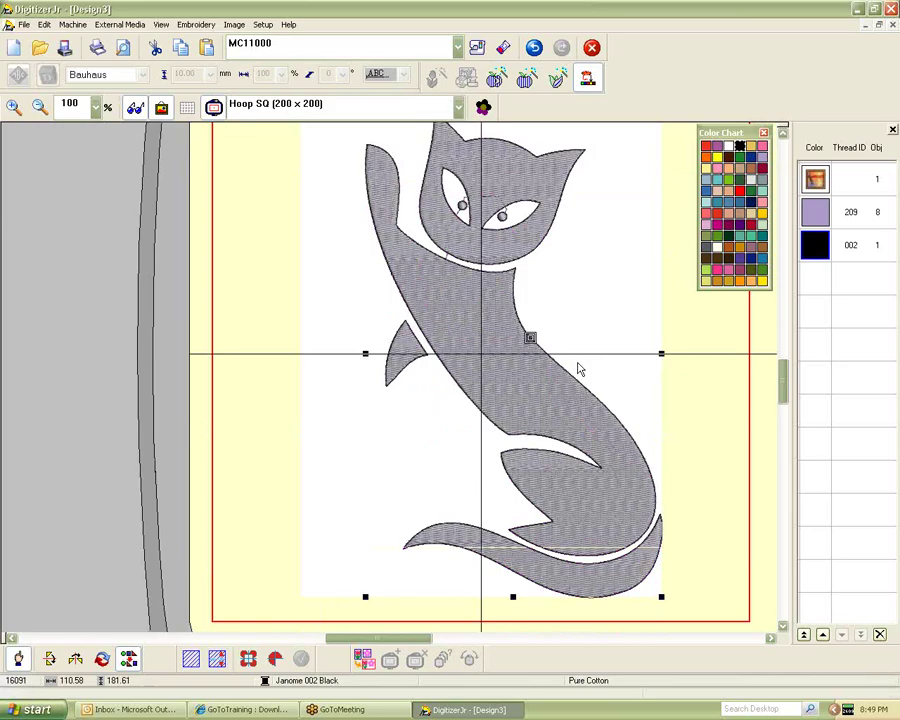
{"action": "scroll", "coordinate": [578, 369], "scroll_direction": "up", "scroll_amount": 3}
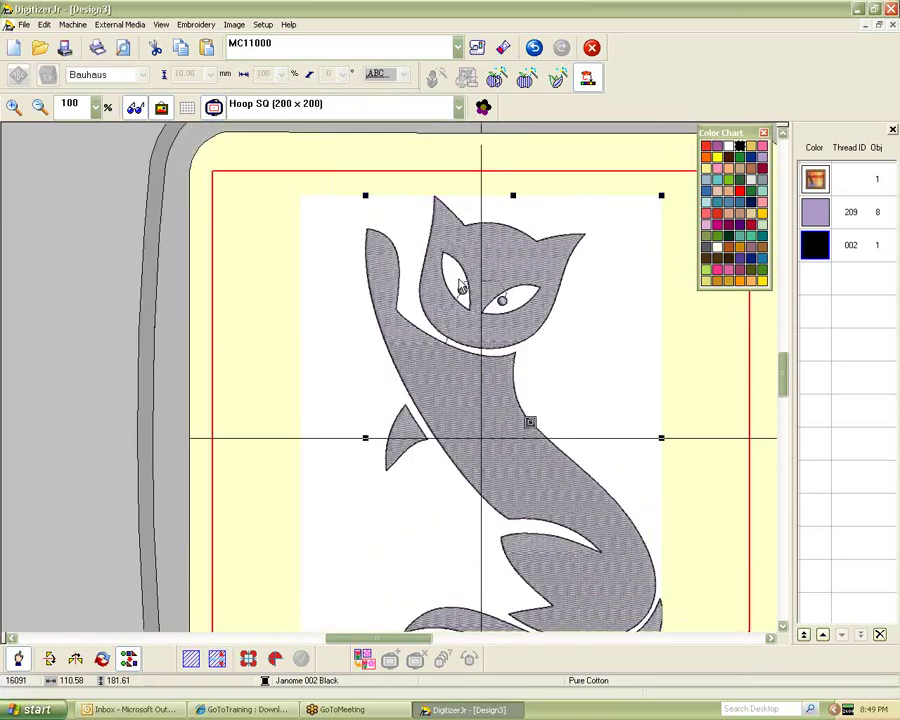
{"action": "scroll", "coordinate": [456, 276], "scroll_direction": "down", "scroll_amount": 3}
{"action": "scroll", "coordinate": [470, 260], "scroll_direction": "up", "scroll_amount": 3}
Change the stitch type of the cat's head to Embossed Fill in its object details
{"action": "left_click", "coordinate": [484, 246]}
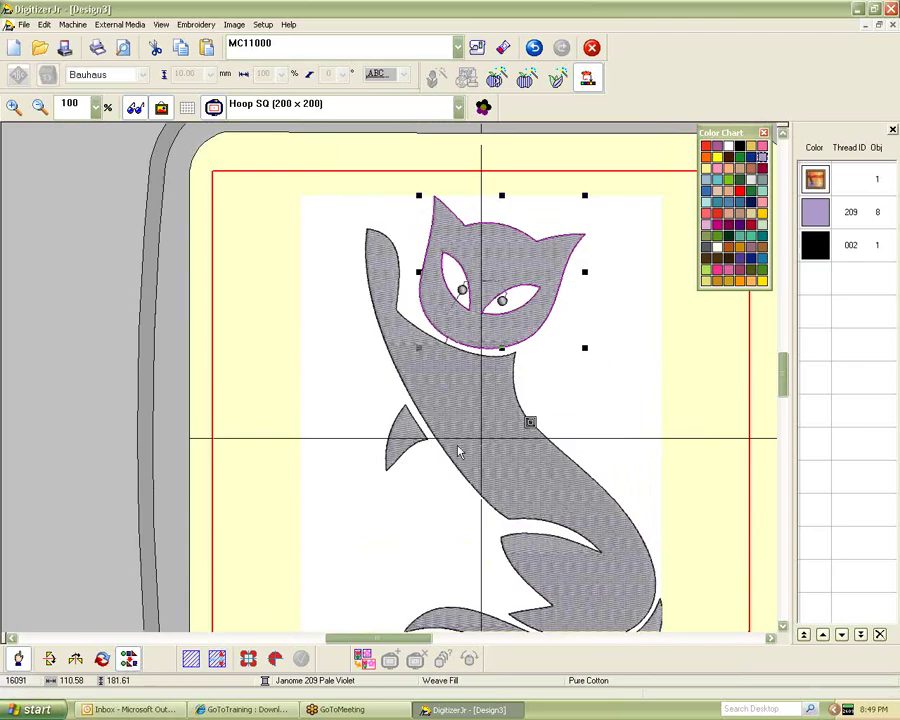
{"action": "left_click", "coordinate": [490, 442]}
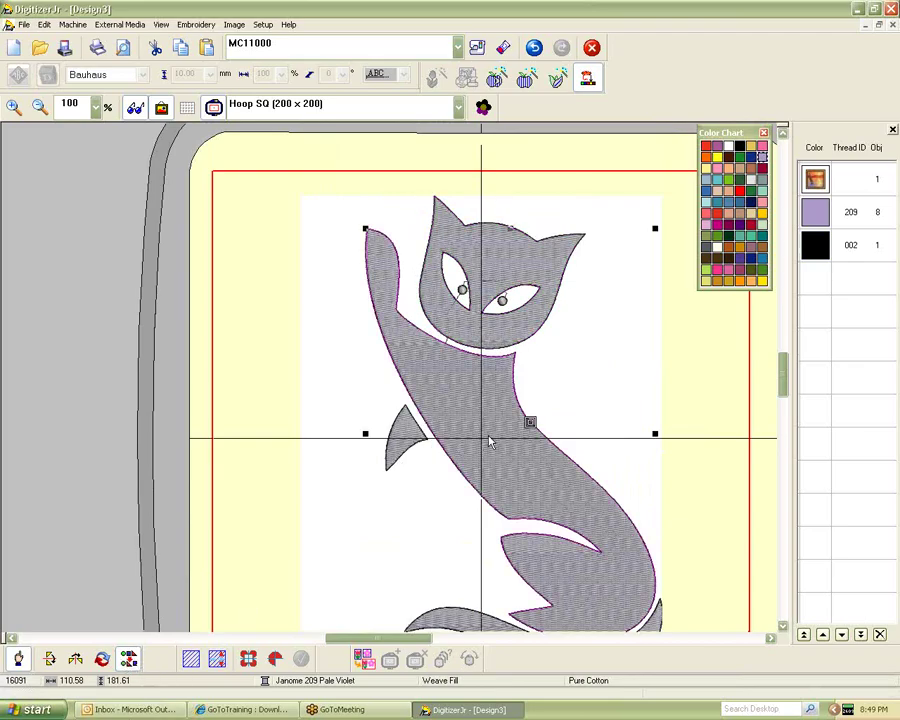
{"action": "left_click", "coordinate": [500, 247]}
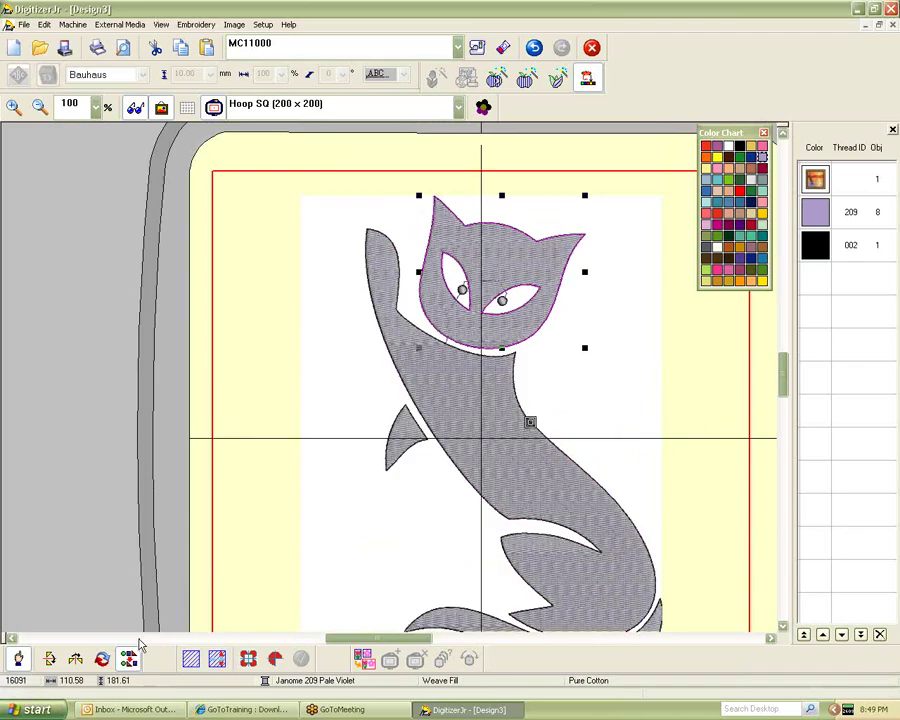
{"action": "double_click", "coordinate": [488, 243]}
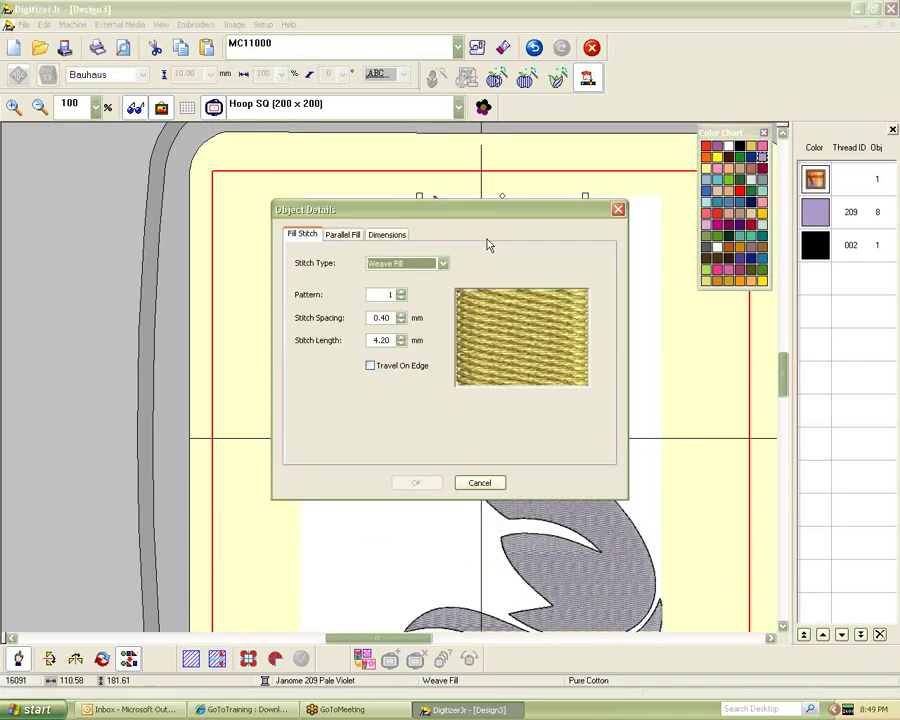
{"action": "left_click_drag", "start_coordinate": [474, 214], "coordinate": [729, 10]}
{"action": "left_click", "coordinate": [694, 52]}
{"action": "left_click", "coordinate": [695, 55]}
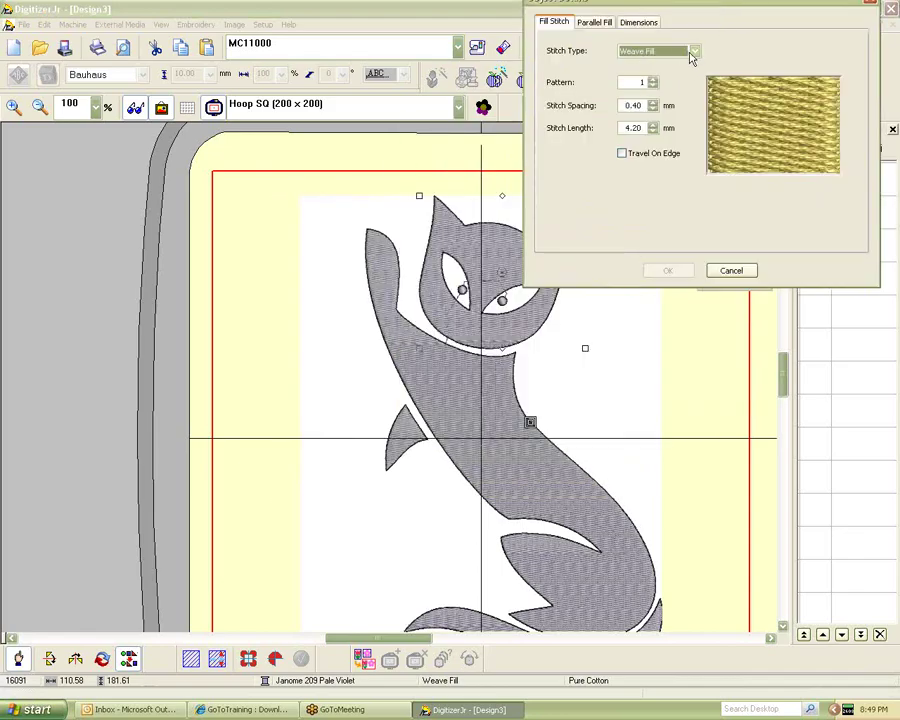
{"action": "left_click", "coordinate": [695, 56]}
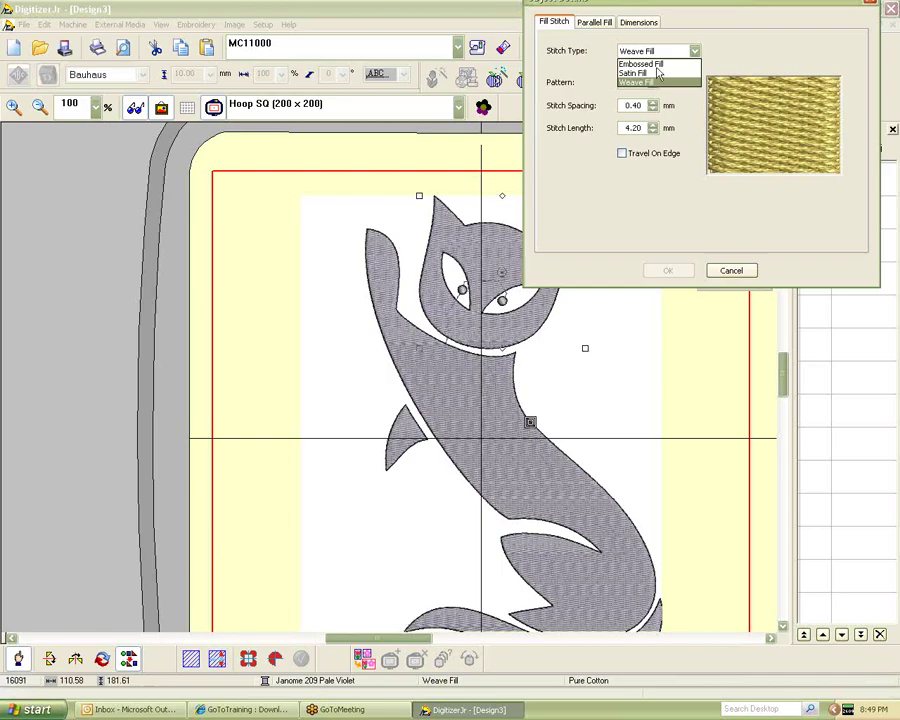
{"action": "left_click", "coordinate": [658, 64]}
Try the Feather1 pattern for the head's embossed fill and settle on Blossom1
{"action": "left_click", "coordinate": [694, 79]}
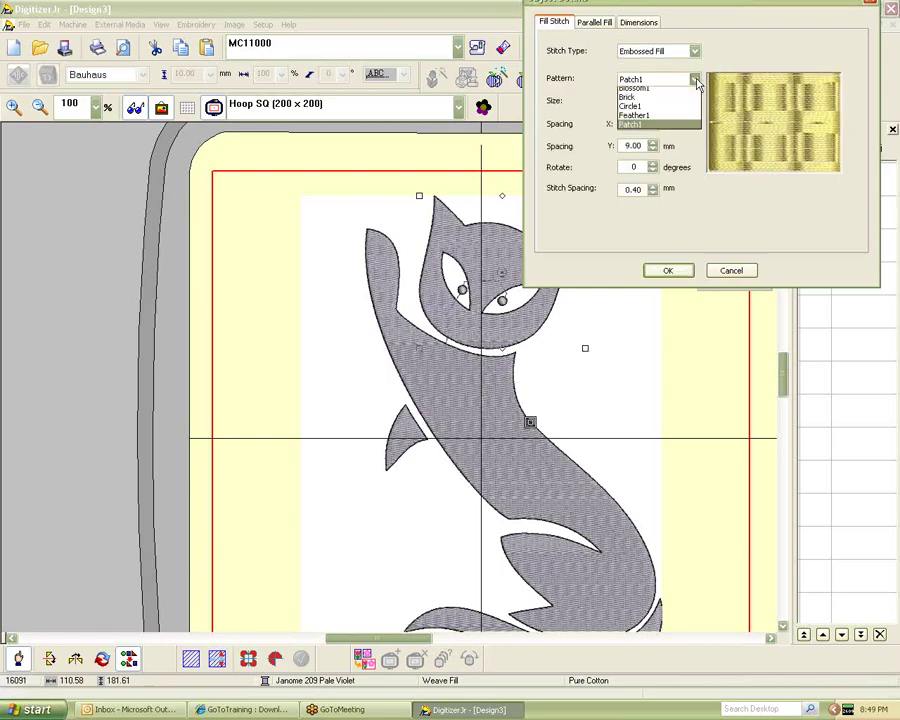
{"action": "left_click", "coordinate": [657, 130]}
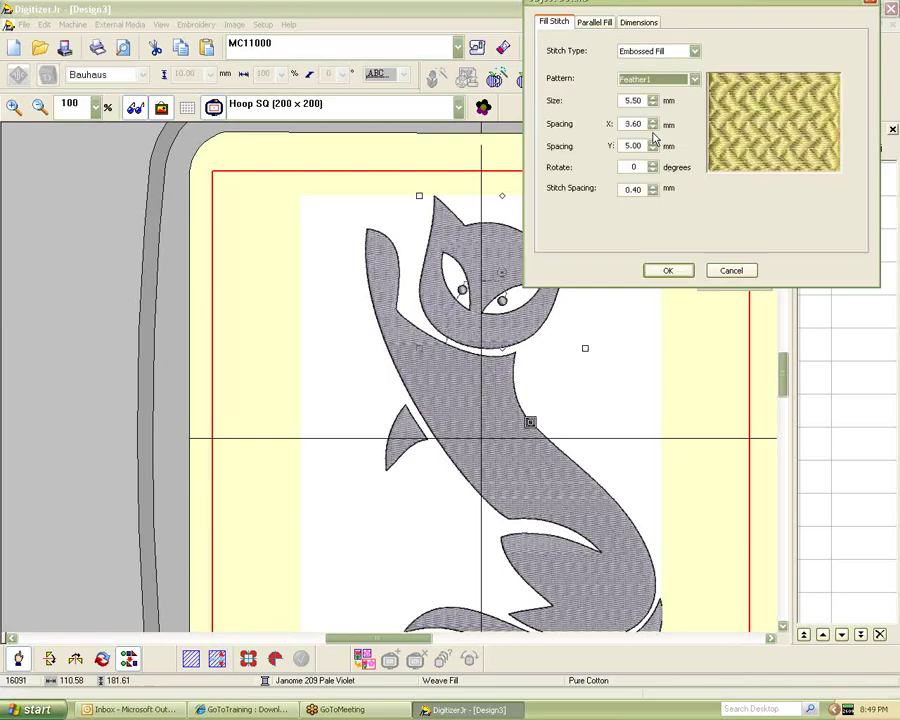
{"action": "left_click", "coordinate": [693, 83]}
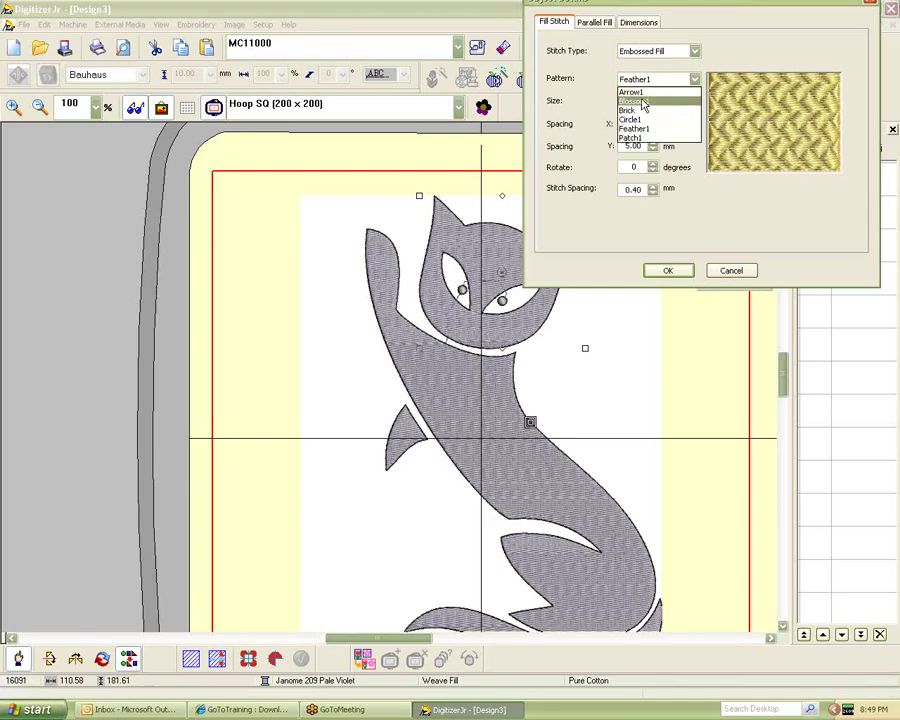
{"action": "left_click", "coordinate": [644, 103]}
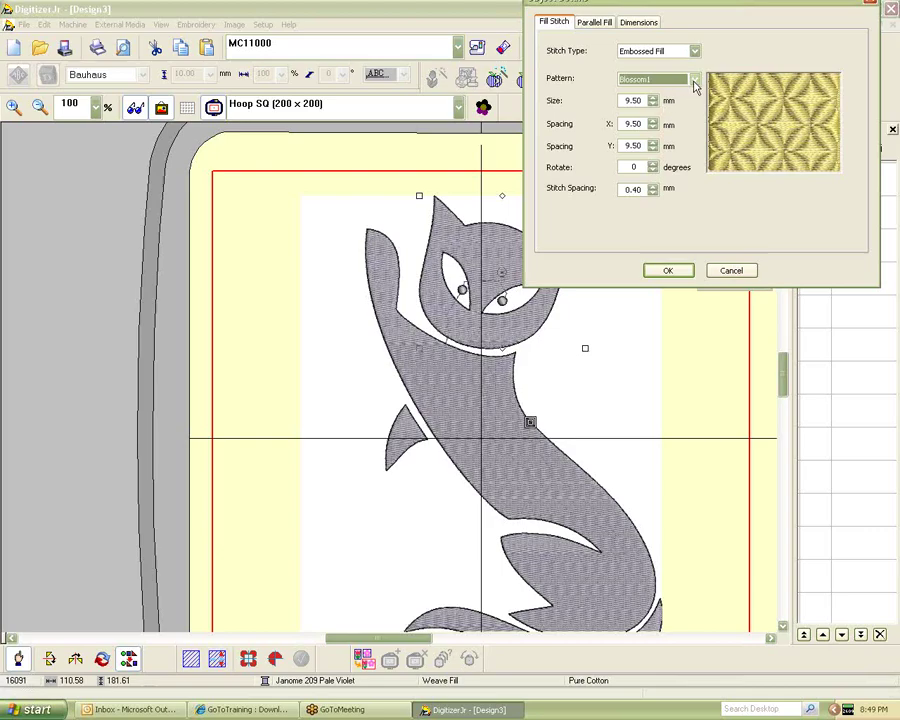
{"action": "left_click", "coordinate": [693, 80]}
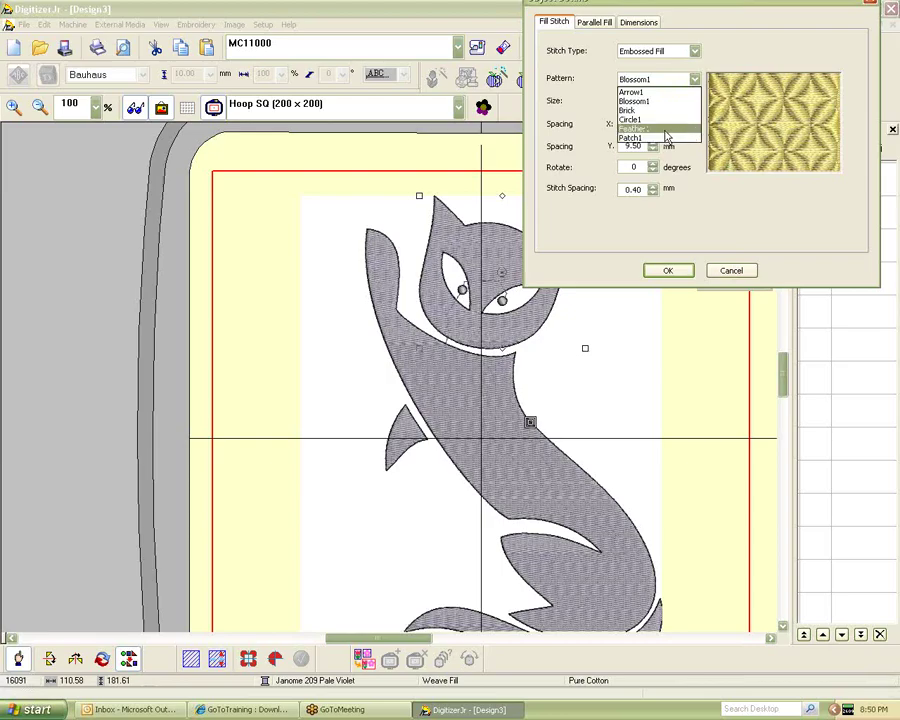
{"action": "left_click", "coordinate": [655, 170]}
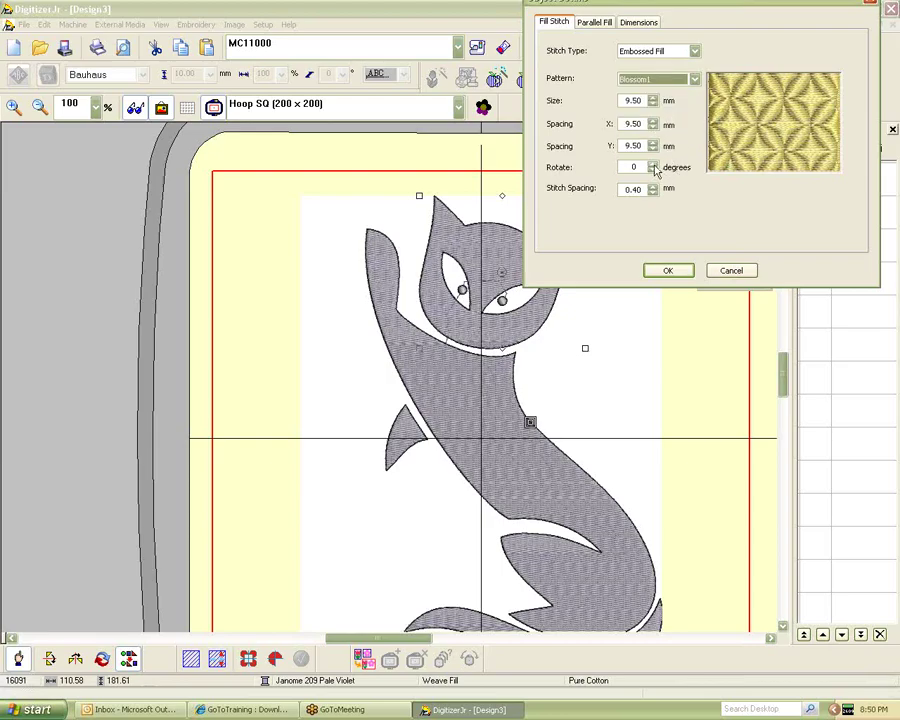
Rotate the head's Blossom1 pattern to 17 degrees
{"action": "left_click", "coordinate": [653, 165]}
{"action": "left_click", "coordinate": [653, 165]}
{"action": "left_click_drag", "start_coordinate": [655, 168], "coordinate": [655, 168]}
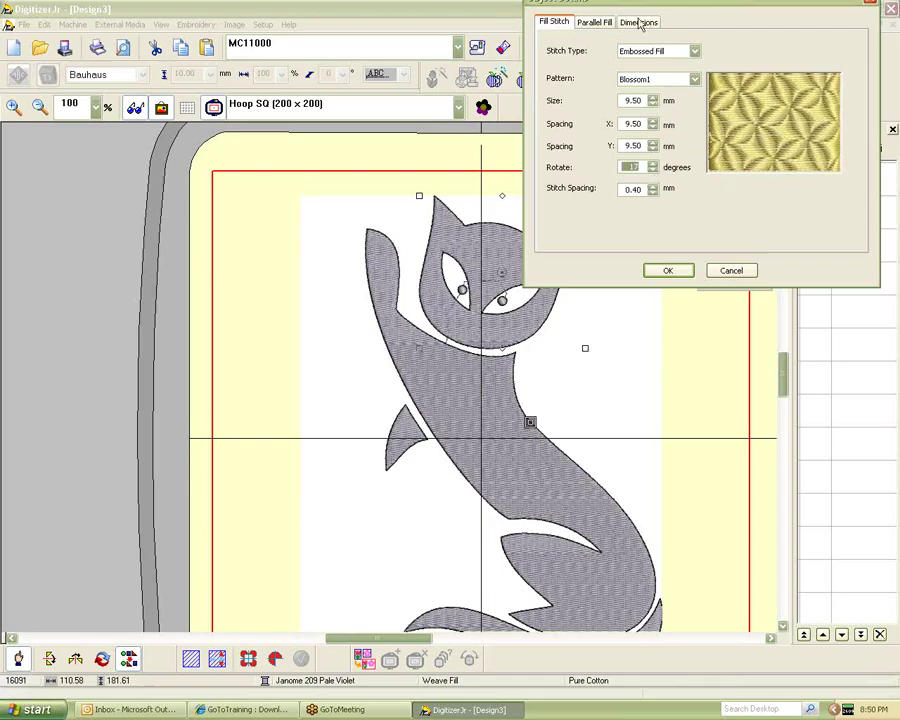
Set the head's parallel fill angle to 30 and check the object's position and dimensions
{"action": "left_click", "coordinate": [584, 22]}
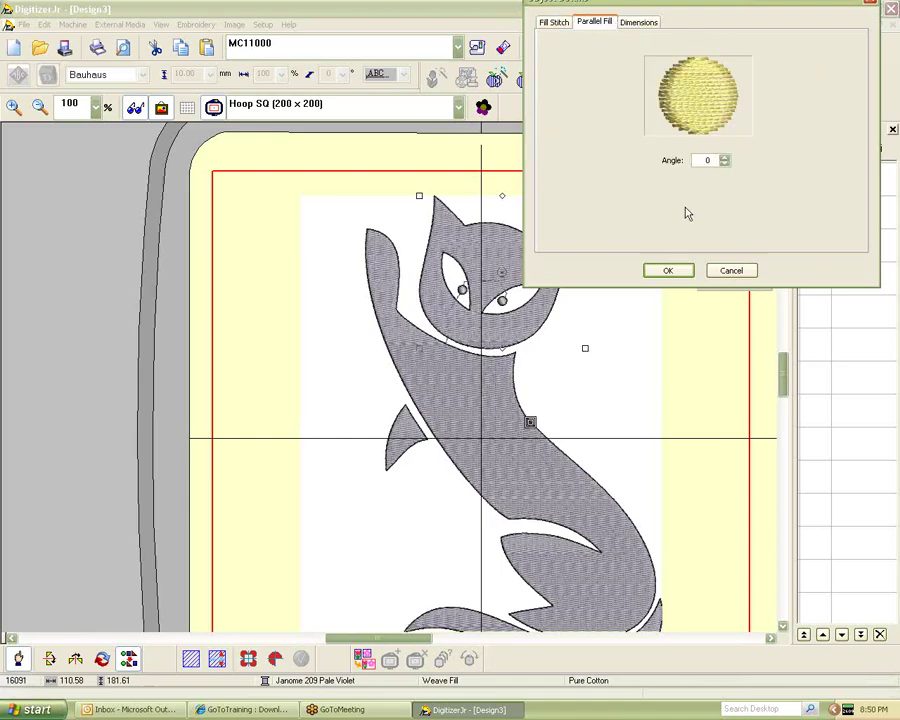
{"action": "left_click_drag", "start_coordinate": [711, 160], "coordinate": [623, 169]}
{"action": "type", "text": "35"}
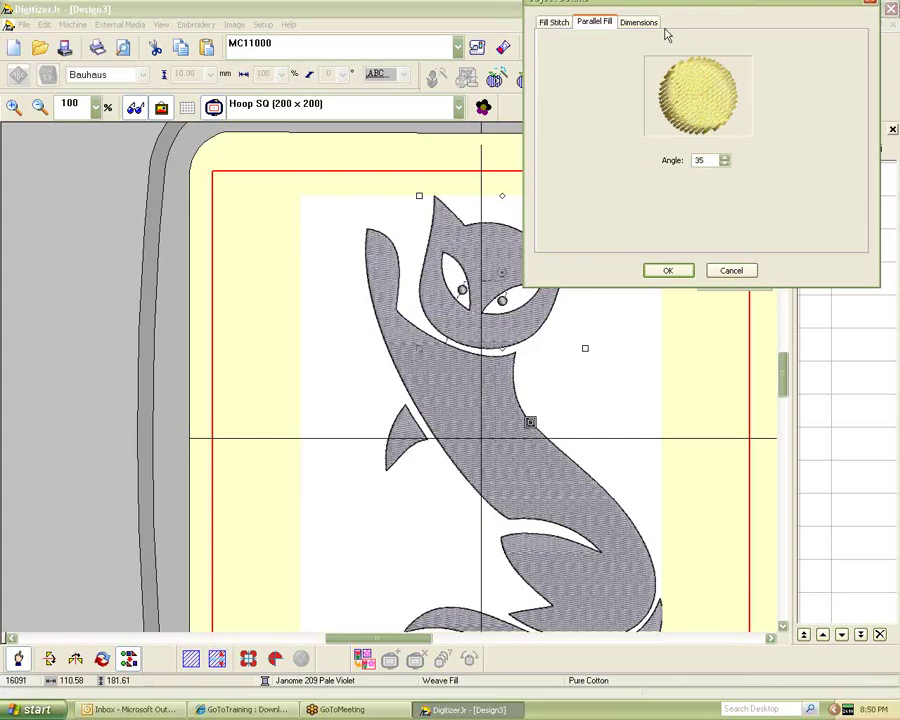
{"action": "left_click", "coordinate": [725, 164]}
{"action": "left_click", "coordinate": [725, 164]}
{"action": "left_click", "coordinate": [725, 164]}
{"action": "left_click", "coordinate": [725, 164]}
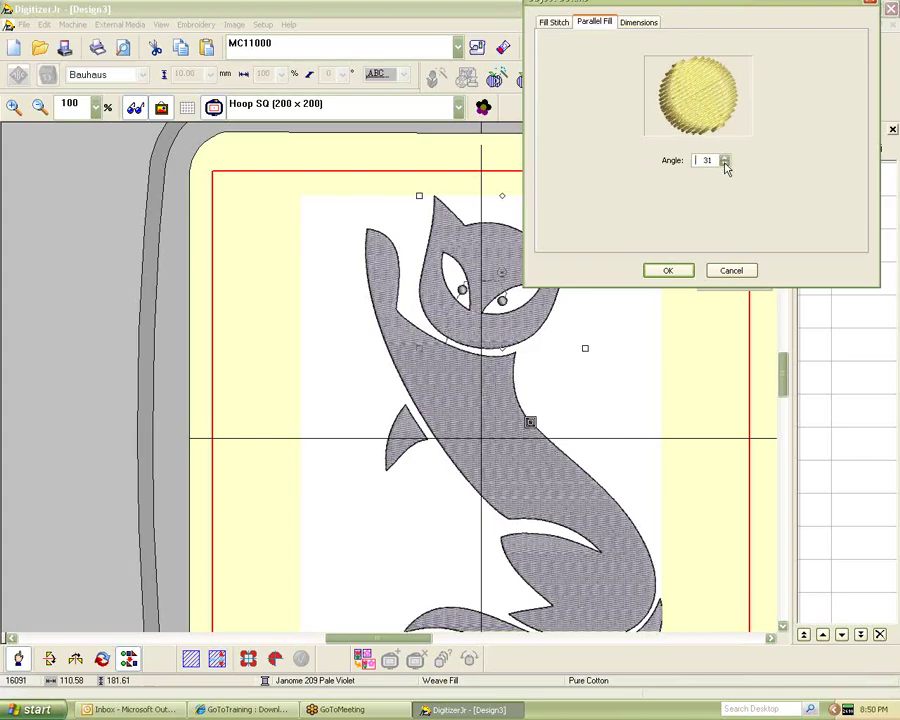
{"action": "left_click", "coordinate": [650, 23]}
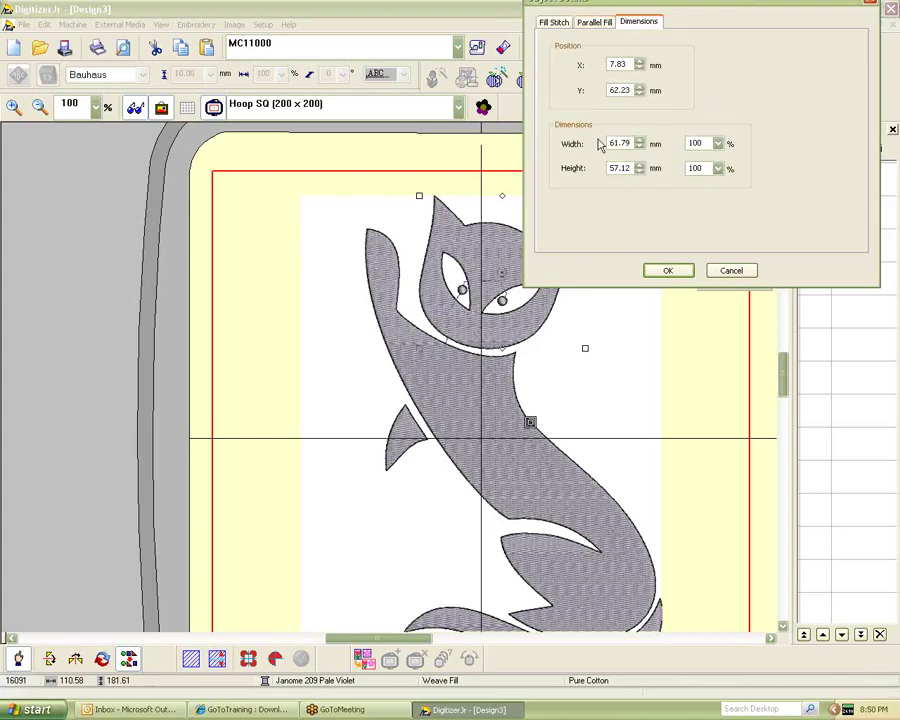
{"action": "left_click", "coordinate": [592, 22]}
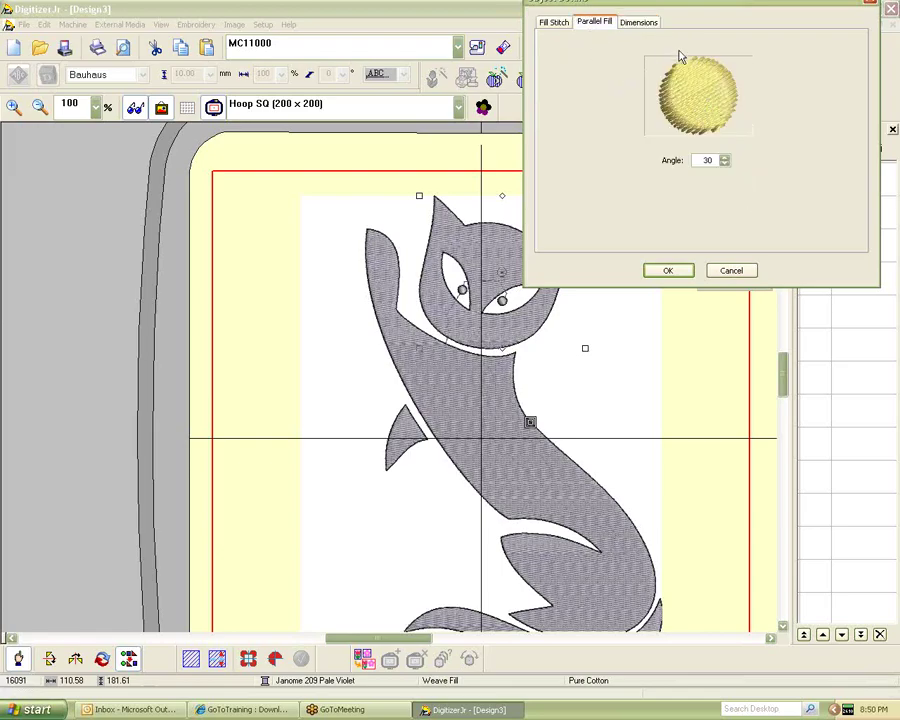
Set the Blossom1 pattern's size to 7 mm and its X and Y spacing to 7 mm each
{"action": "left_click", "coordinate": [553, 21]}
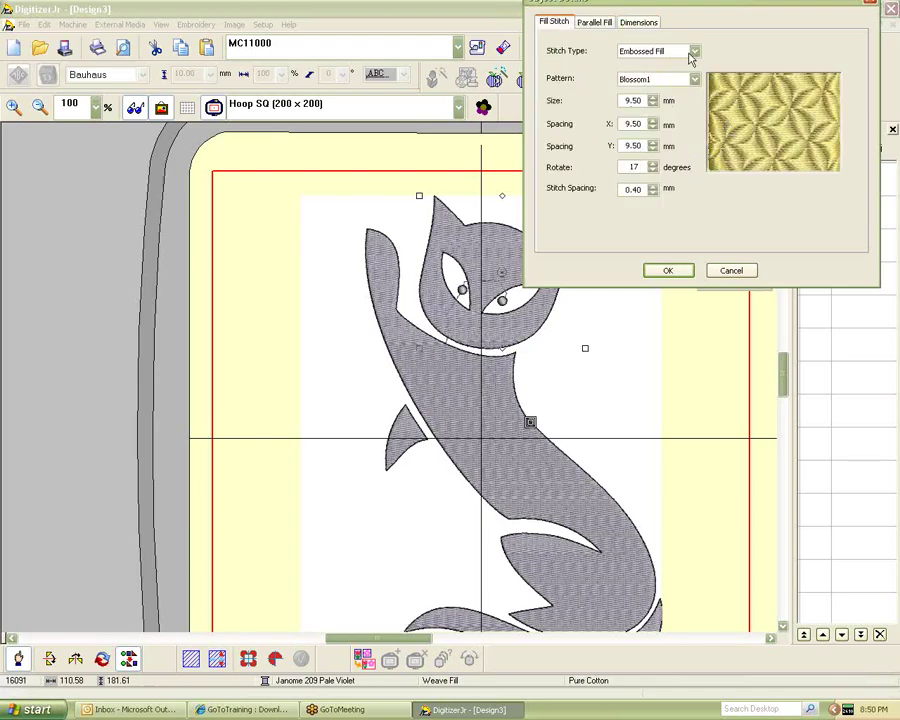
{"action": "double_click", "coordinate": [633, 100]}
{"action": "type", "text": "5"}
{"action": "key", "text": "BackSpace"}
{"action": "type", "text": "7"}
{"action": "key", "text": "Tab"}
{"action": "type", "text": "7"}
{"action": "double_click", "coordinate": [628, 146]}
{"action": "type", "text": "7"}
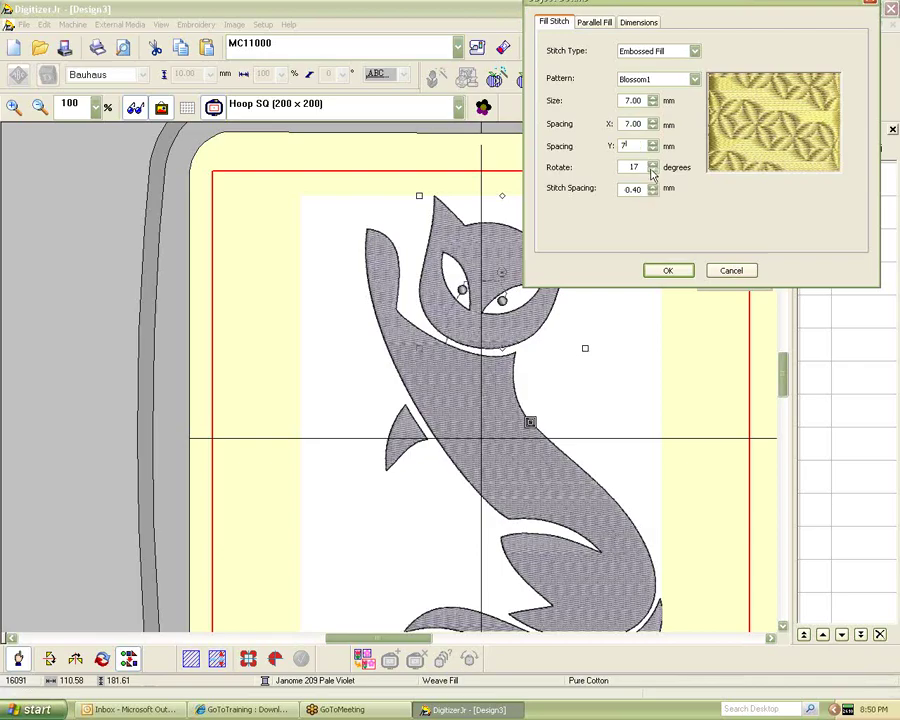
Rotate the head's Blossom1 pattern to 14 degrees and apply the embossed fill
{"action": "key", "text": "Tab"}
{"action": "key", "text": "Tab"}
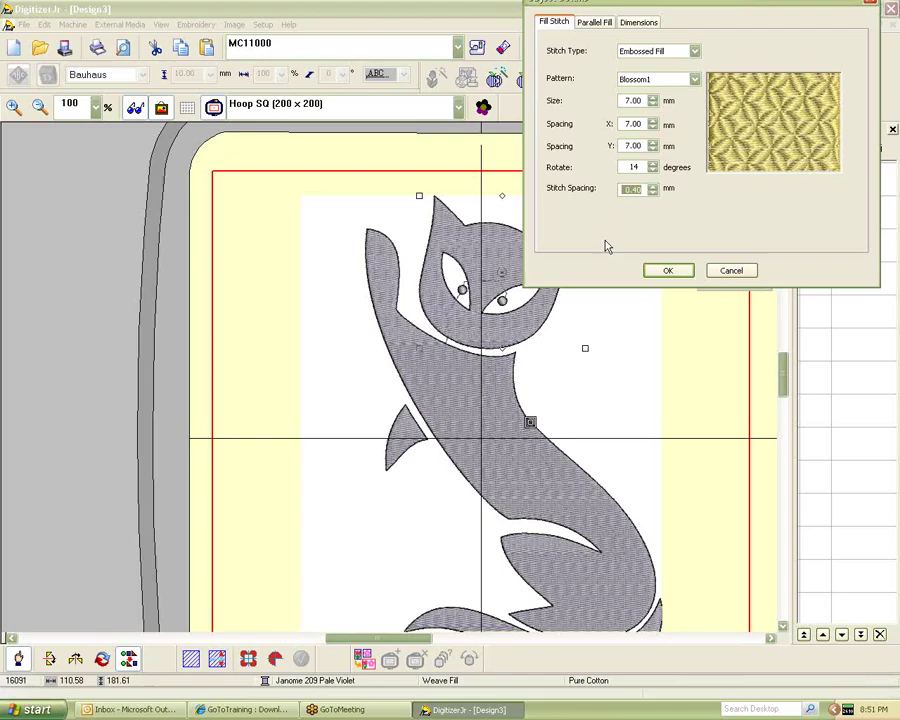
{"action": "left_click", "coordinate": [668, 272]}
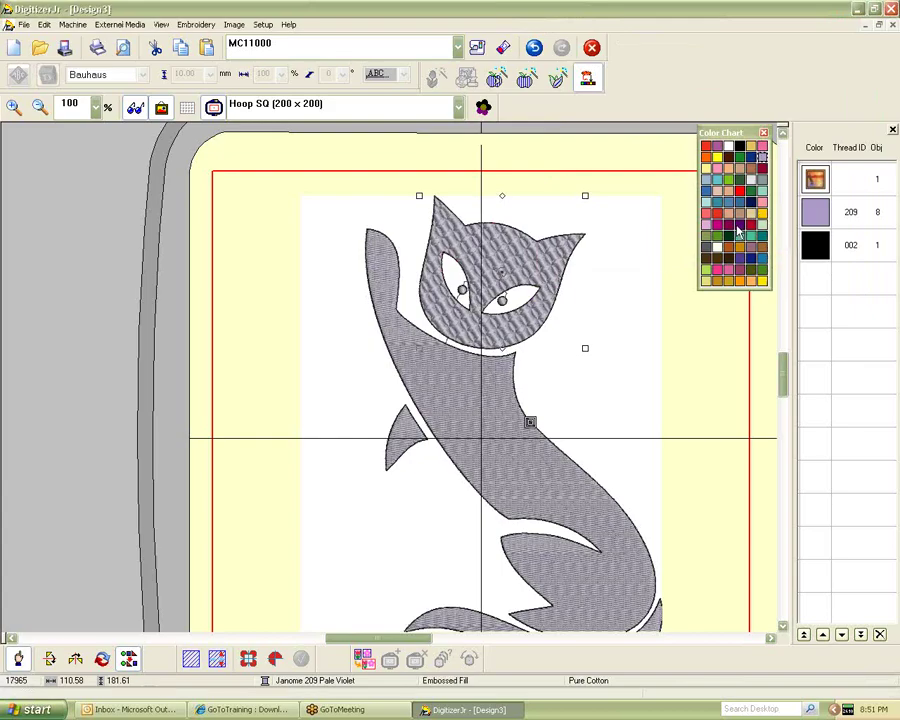
Try Janome 243 Royal Purple as the head's thread color and settle on Janome 264 Green Dust
{"action": "left_click", "coordinate": [738, 227]}
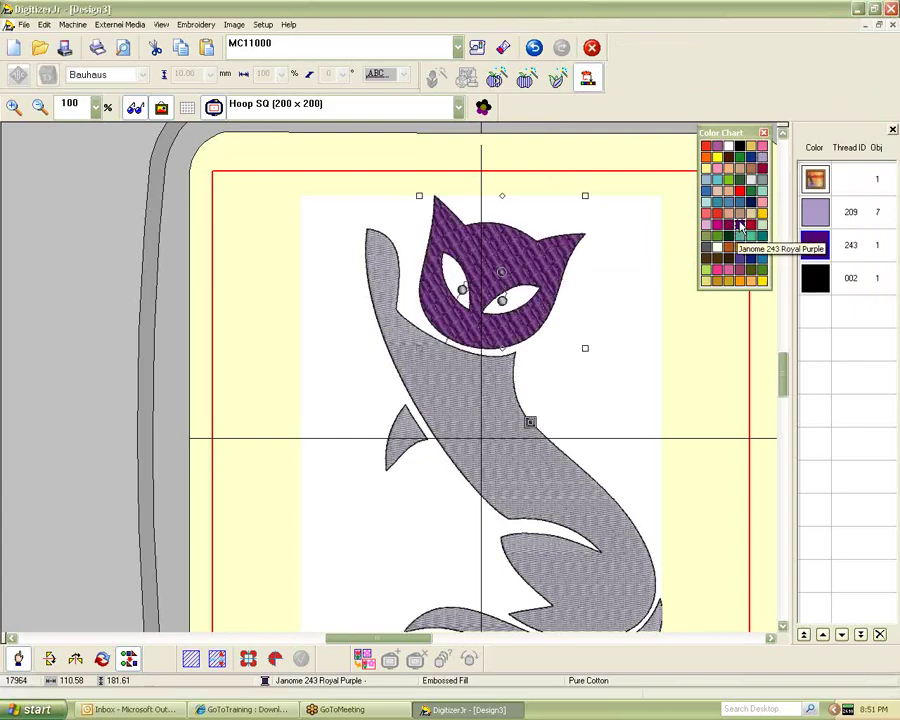
{"action": "left_click", "coordinate": [715, 271]}
{"action": "left_click", "coordinate": [707, 272]}
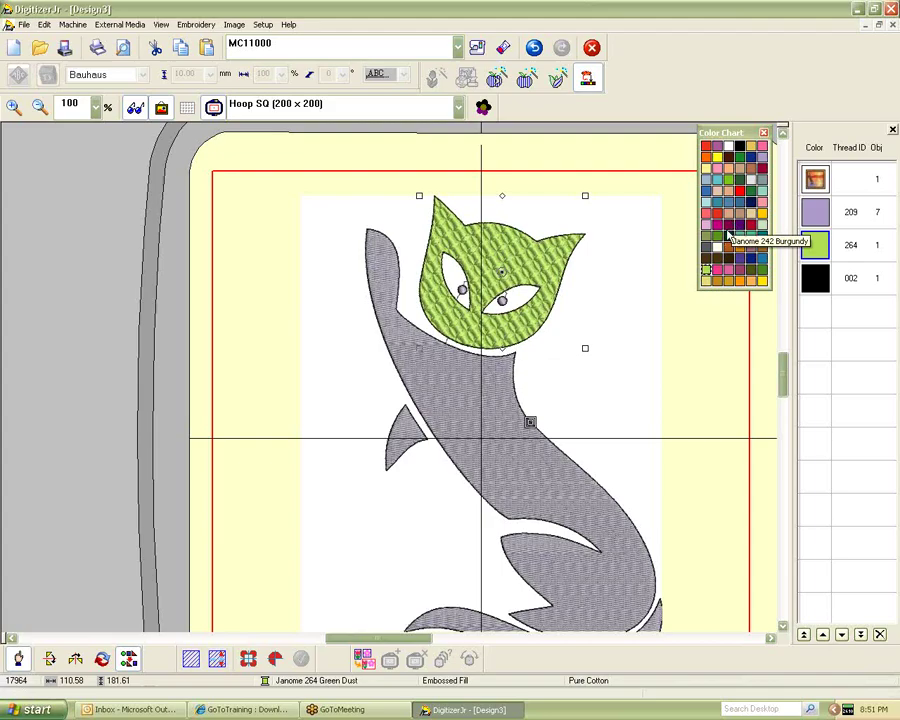
{"action": "left_click", "coordinate": [891, 21]}
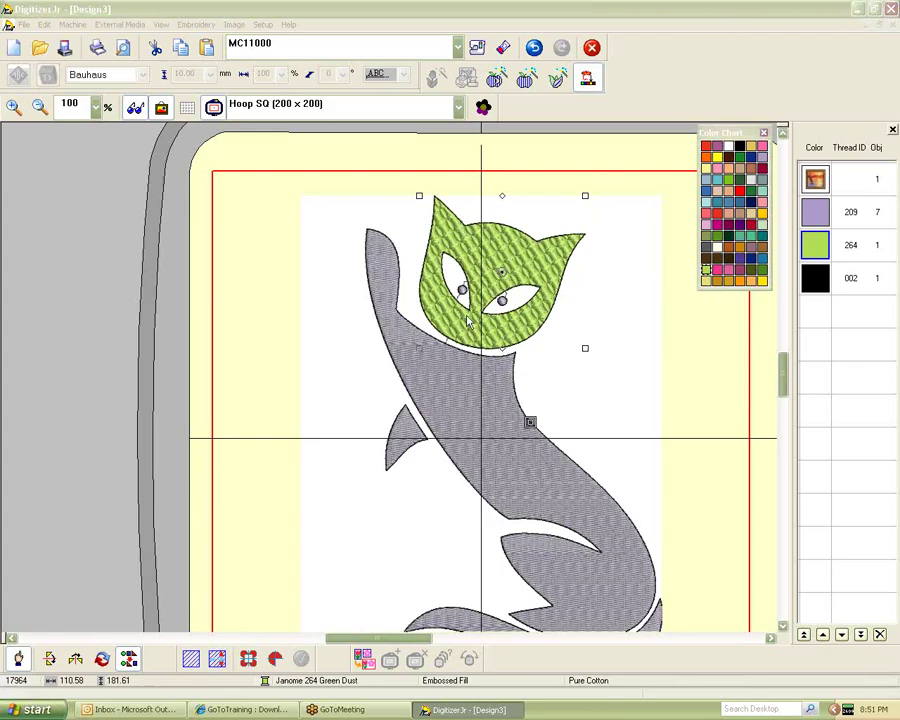
Reopen the head's object details and set the Blossom1 pattern's rotation to 12 degrees, keeping the cat's head in view
{"action": "left_click", "coordinate": [490, 262]}
{"action": "double_click", "coordinate": [490, 262]}
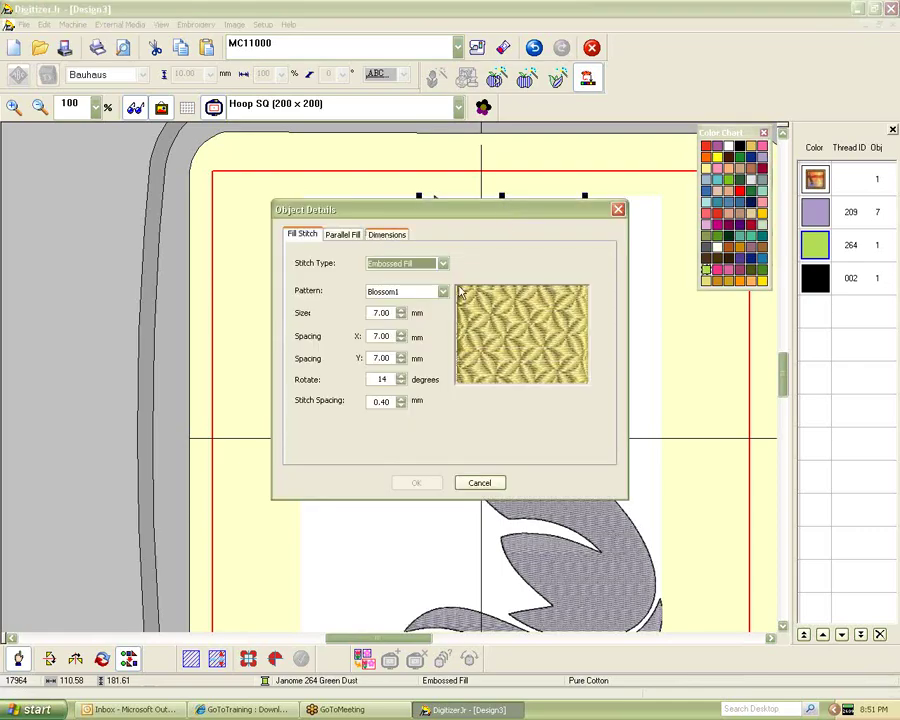
{"action": "left_click", "coordinate": [400, 378]}
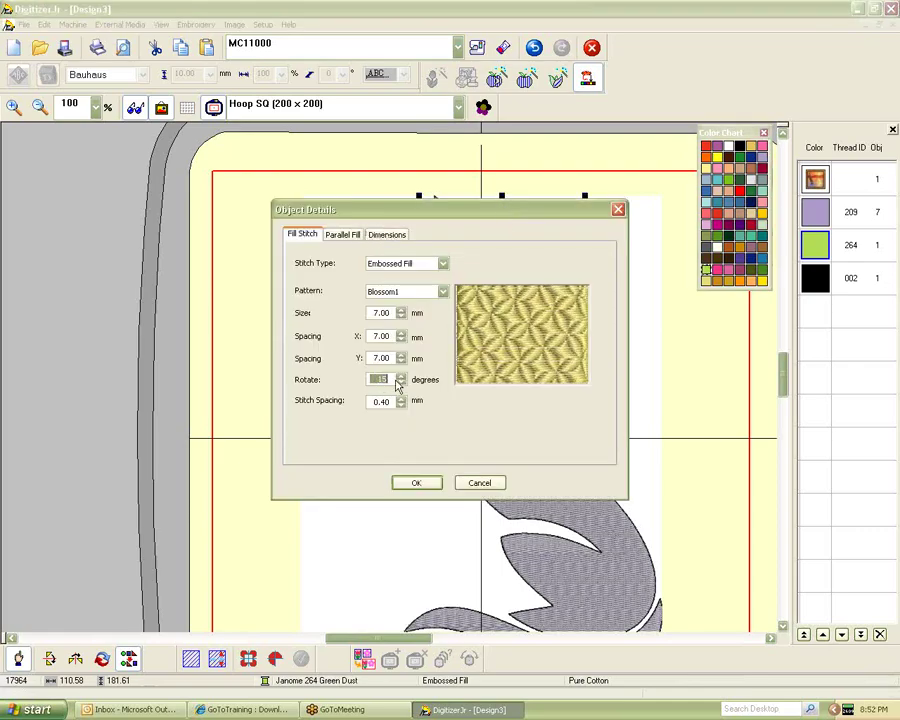
{"action": "left_click", "coordinate": [400, 384]}
{"action": "left_click", "coordinate": [400, 384]}
{"action": "left_click", "coordinate": [400, 384]}
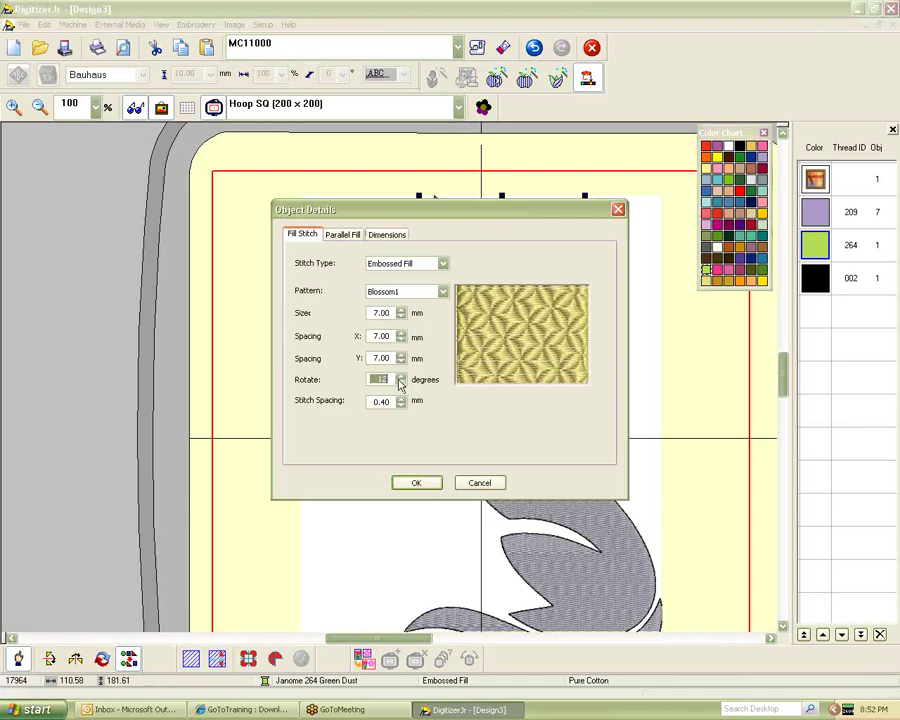
{"action": "left_click_drag", "start_coordinate": [458, 205], "coordinate": [161, 128]}
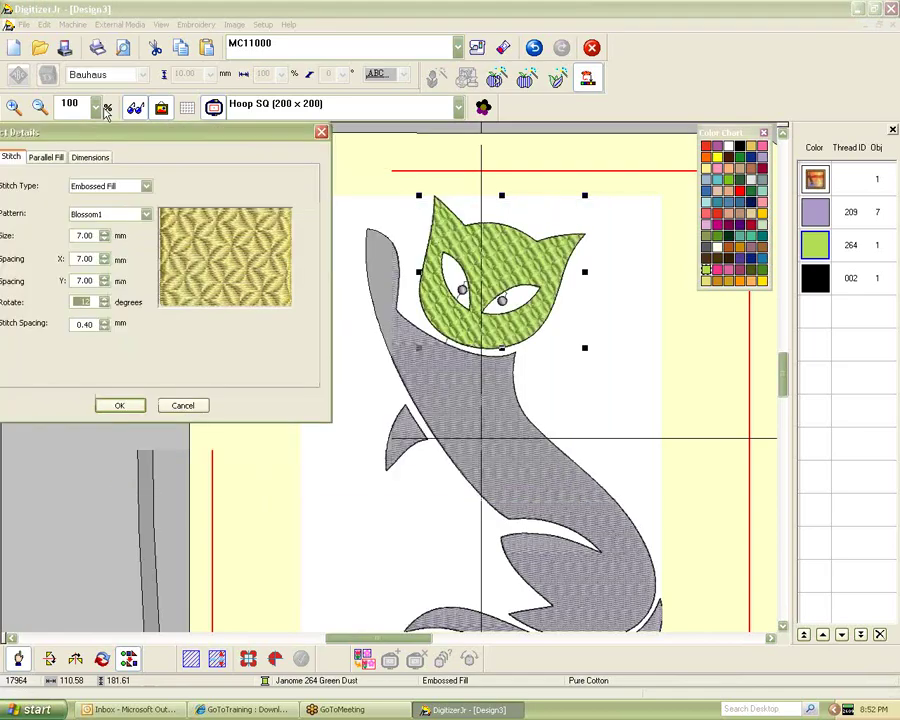
{"action": "left_click_drag", "start_coordinate": [106, 111], "coordinate": [124, 102]}
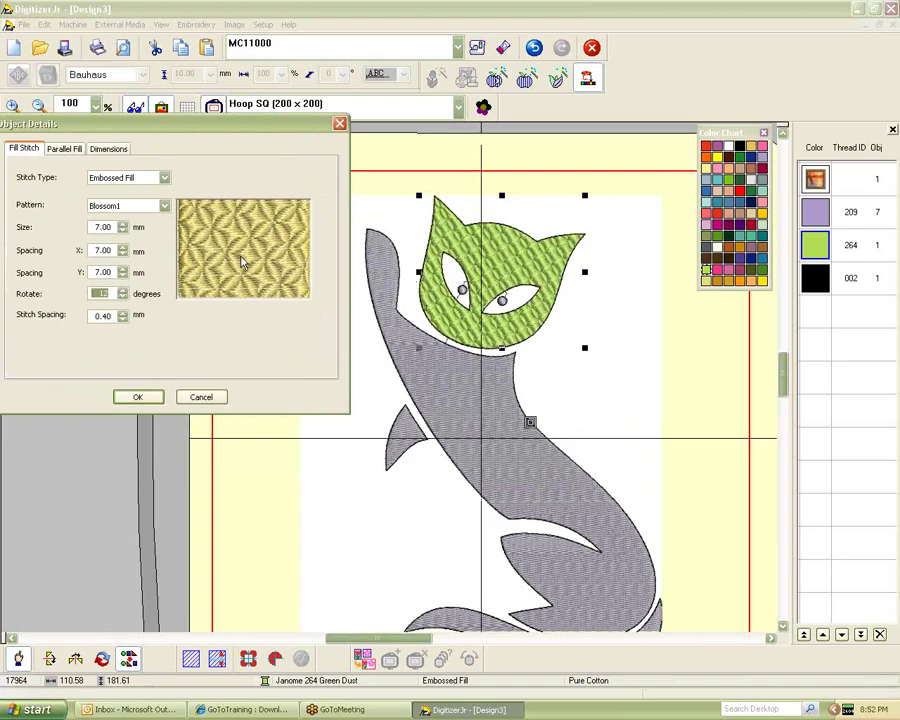
Check the head's dimensions, set its parallel fill angle to 0, and apply the changes
{"action": "type", "text": "0"}
{"action": "left_click", "coordinate": [110, 150]}
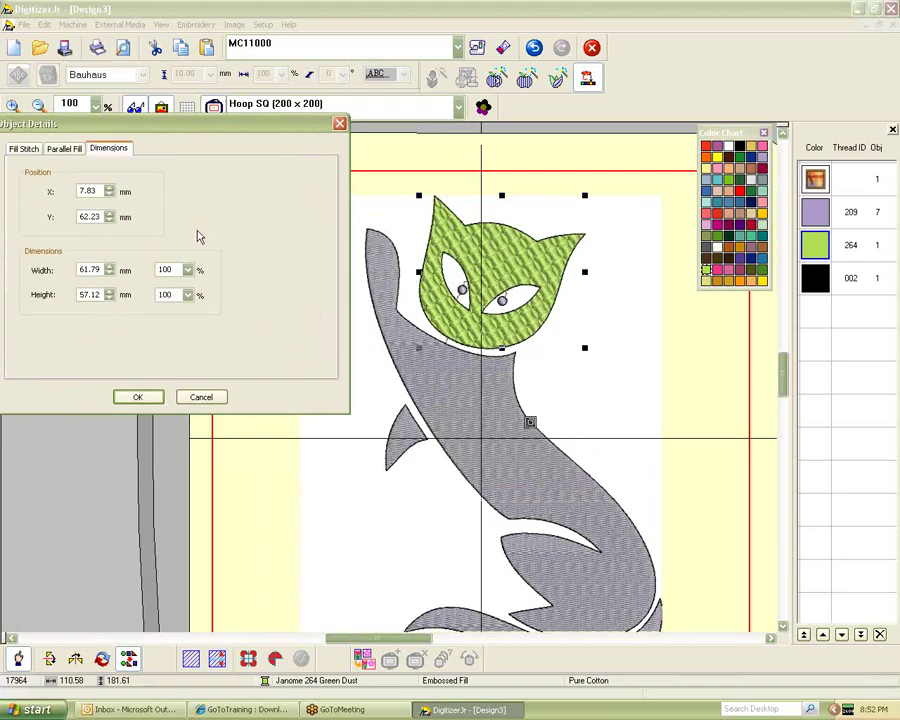
{"action": "left_click", "coordinate": [64, 148]}
{"action": "left_click_drag", "start_coordinate": [180, 286], "coordinate": [156, 286]}
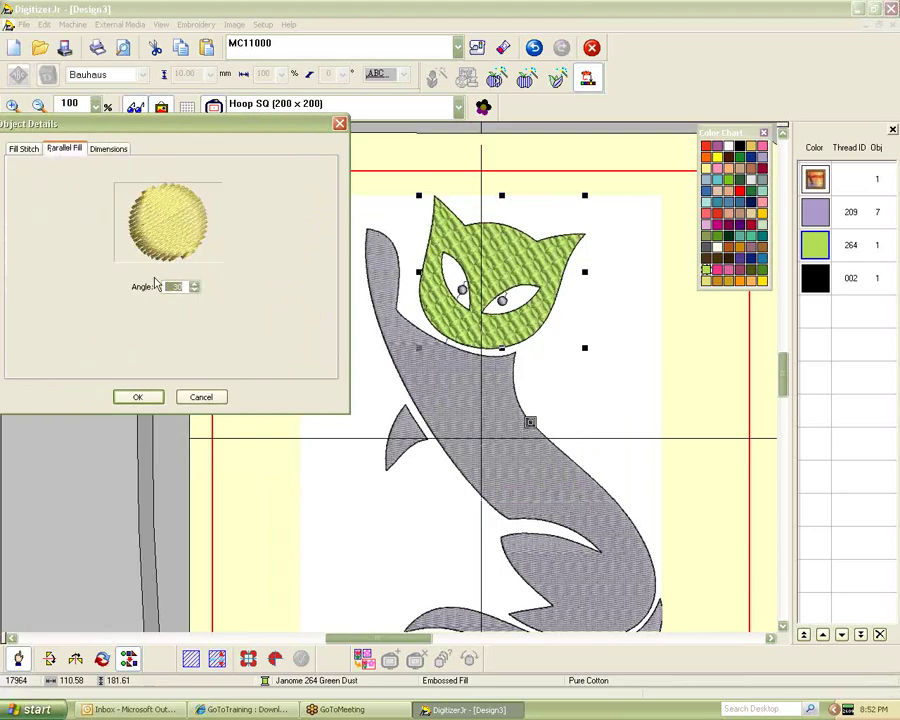
{"action": "type", "text": "0"}
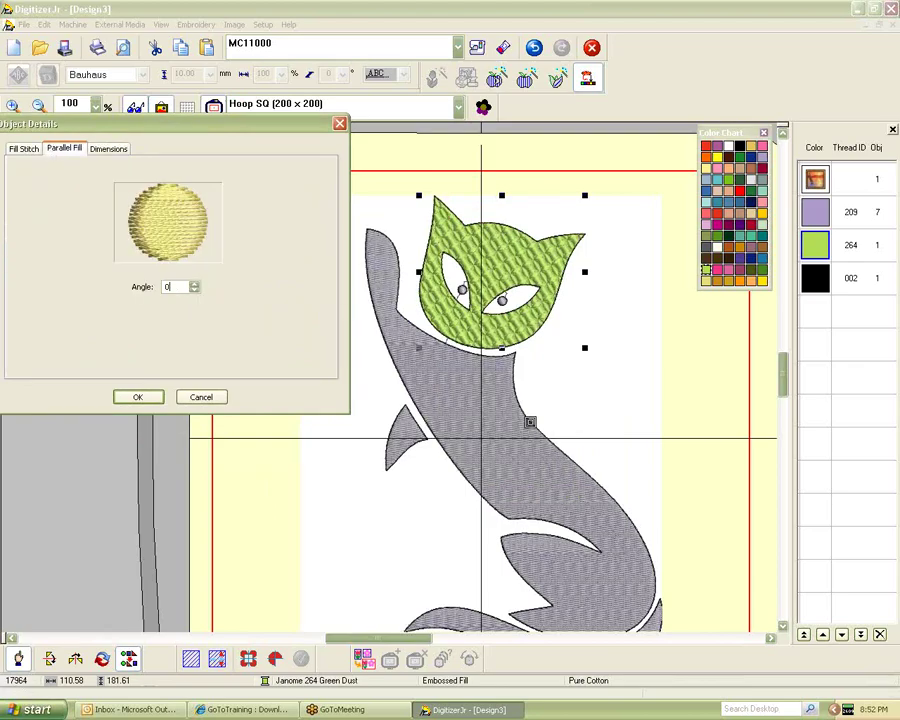
{"action": "left_click", "coordinate": [135, 398]}
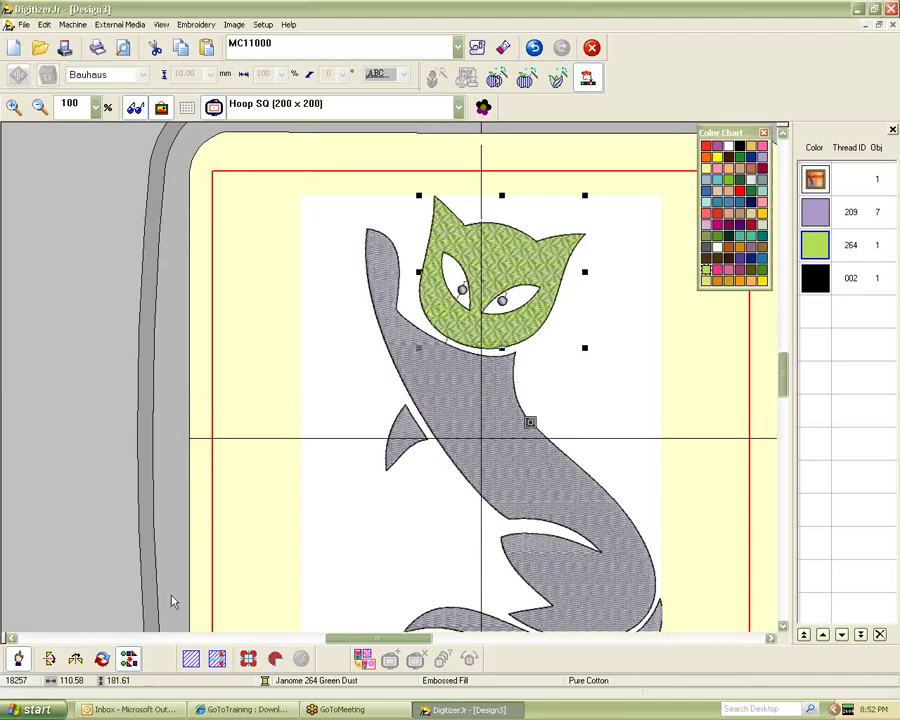
Rotate the head's Blossom1 embossed pattern to 38 degrees and apply it
{"action": "double_click", "coordinate": [457, 247]}
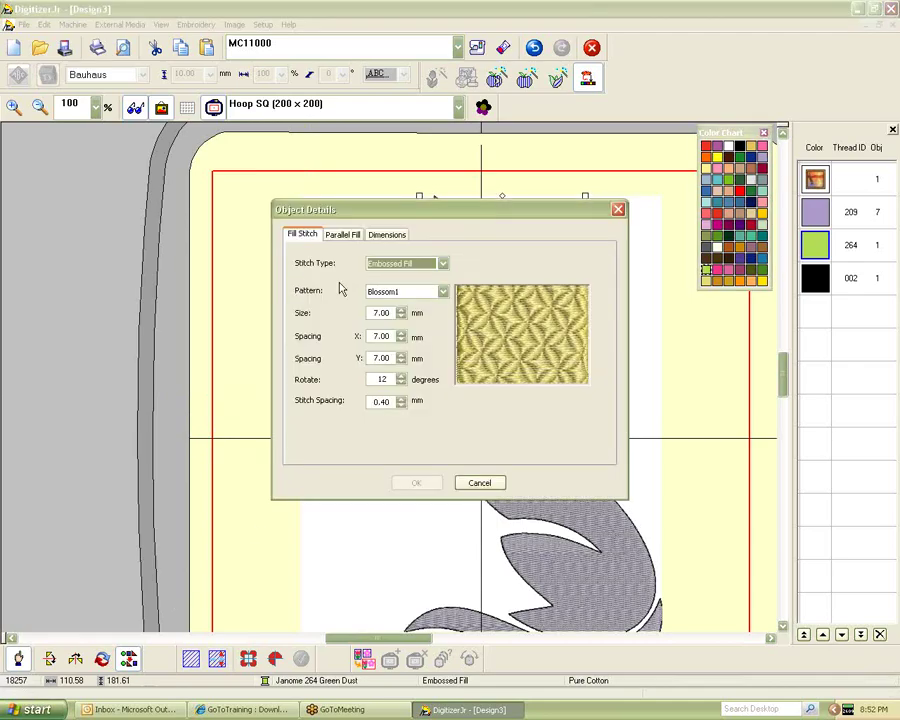
{"action": "left_click", "coordinate": [401, 376]}
{"action": "left_click", "coordinate": [401, 376]}
{"action": "left_click", "coordinate": [401, 376]}
{"action": "left_click", "coordinate": [401, 376]}
{"action": "left_click", "coordinate": [401, 376]}
{"action": "left_click", "coordinate": [401, 376]}
{"action": "left_click", "coordinate": [401, 376]}
{"action": "left_click", "coordinate": [401, 376]}
{"action": "left_click", "coordinate": [401, 376]}
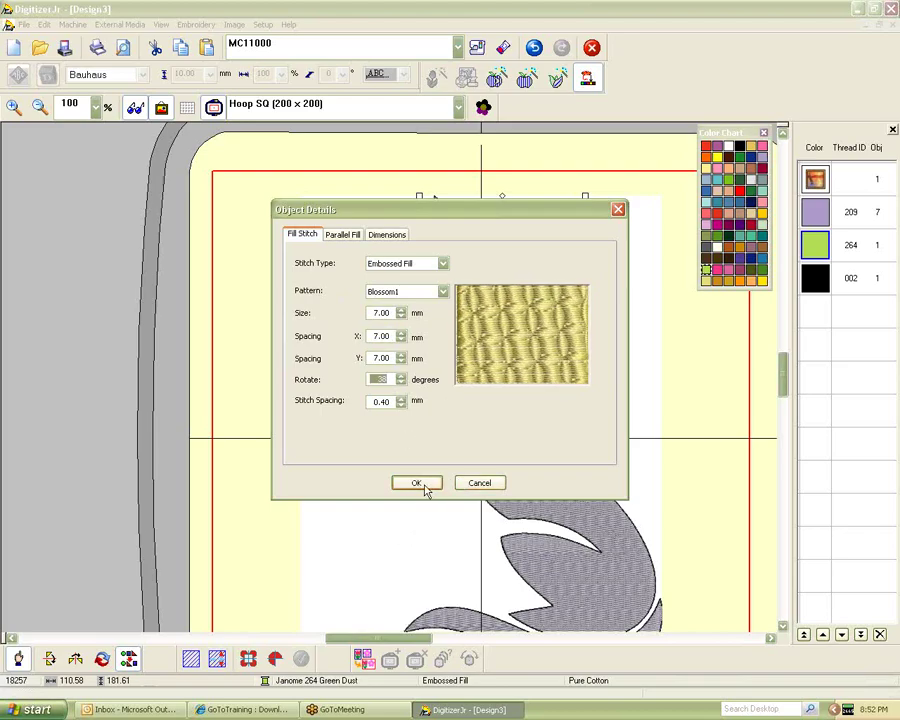
{"action": "left_click", "coordinate": [424, 485]}
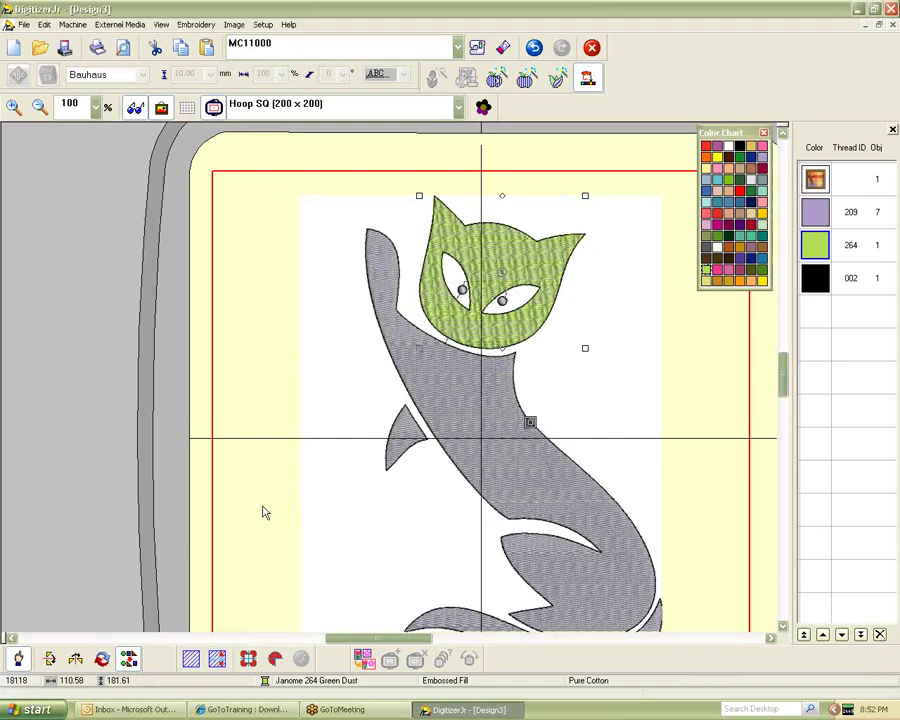
Try a Y spacing of 15 mm for the head's Blossom1 pattern
{"action": "double_click", "coordinate": [540, 305]}
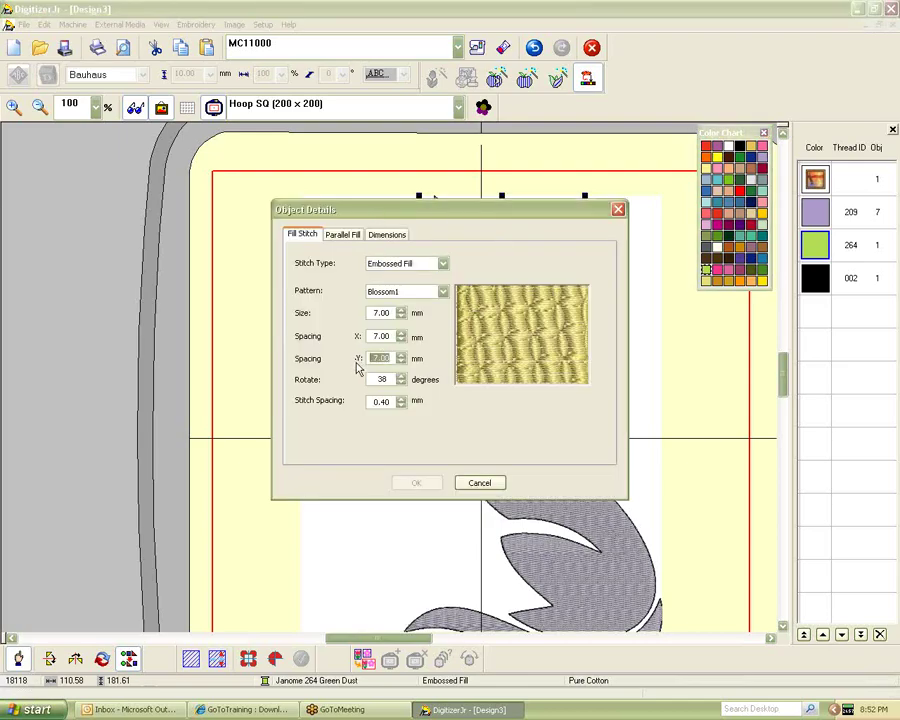
{"action": "type", "text": "1"}
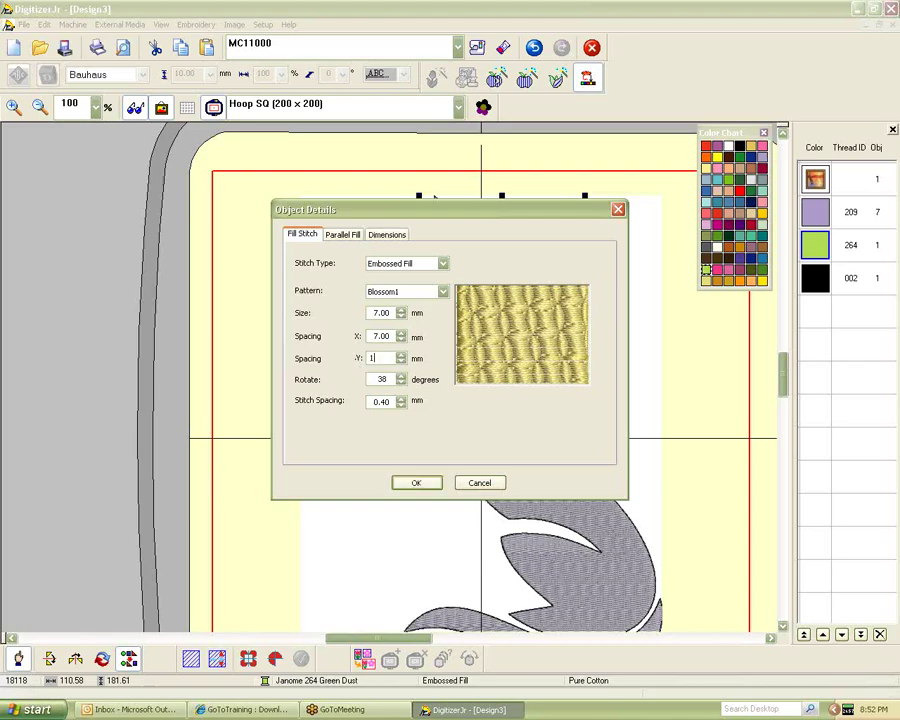
{"action": "type", "text": "5"}
{"action": "left_click", "coordinate": [389, 336]}
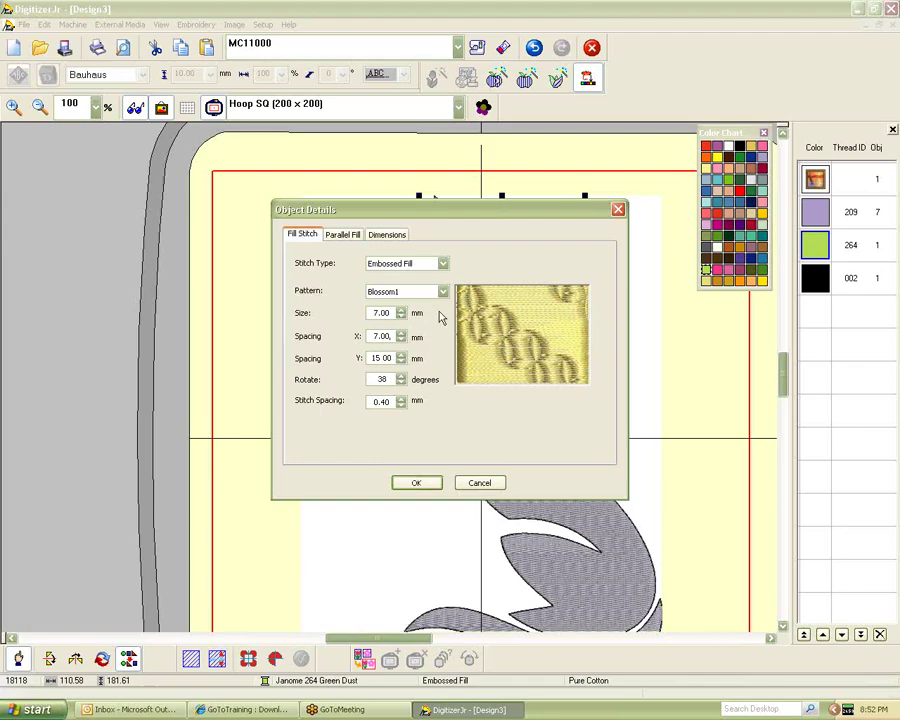
Switch the head's stitch type to Weave Fill and preview its patterns, settling on pattern 4
{"action": "left_click", "coordinate": [442, 263]}
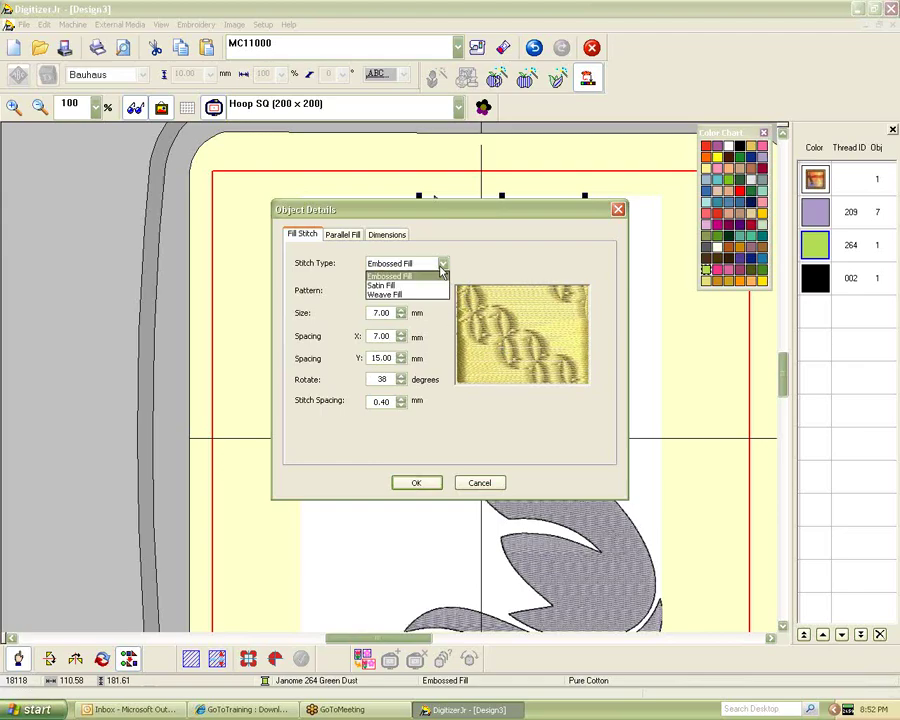
{"action": "left_click", "coordinate": [400, 295]}
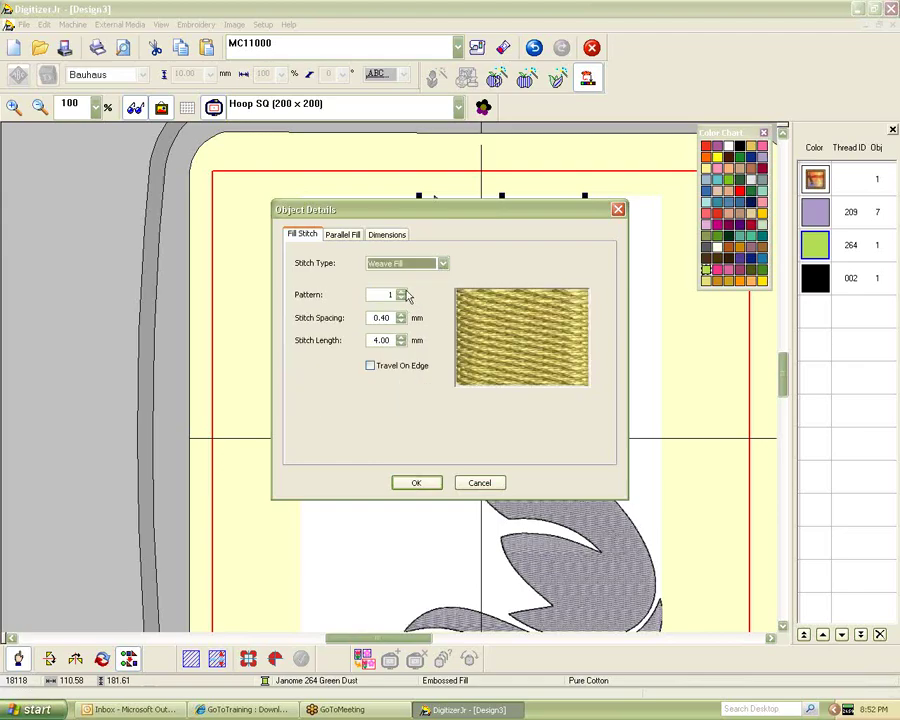
{"action": "left_click", "coordinate": [403, 296]}
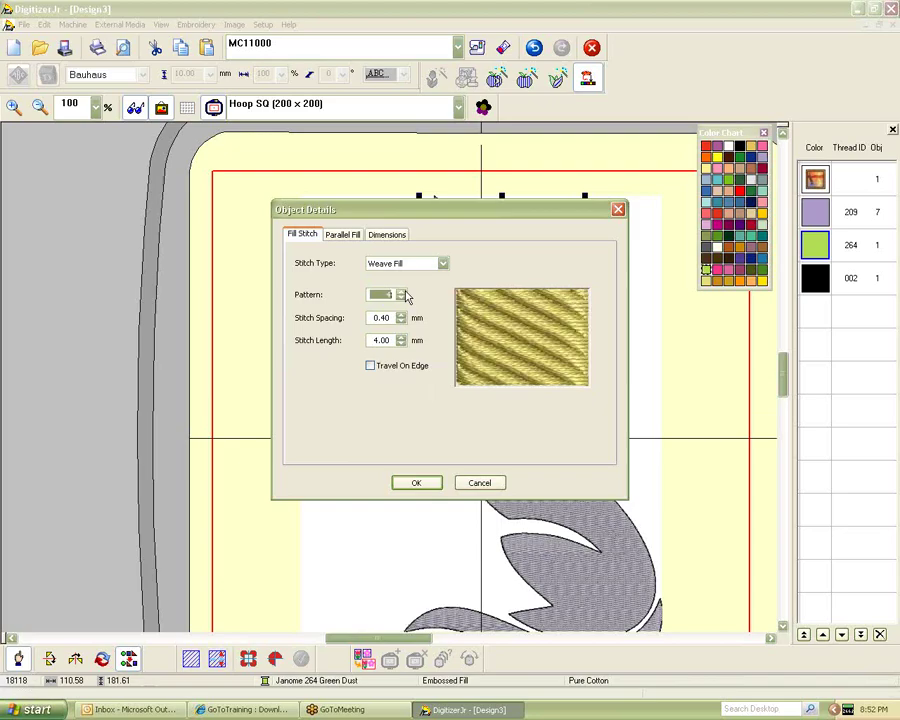
{"action": "left_click", "coordinate": [403, 294]}
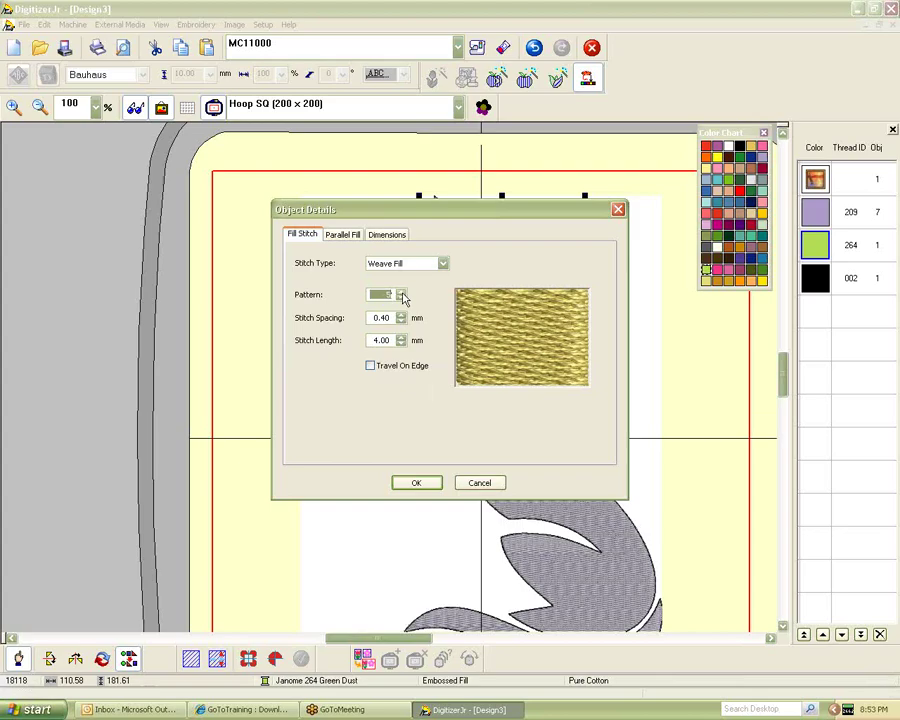
{"action": "left_click", "coordinate": [402, 301]}
{"action": "left_click", "coordinate": [401, 297]}
{"action": "left_click", "coordinate": [401, 297]}
{"action": "left_click", "coordinate": [401, 297]}
Enable Travel On Edge for the head's weave fill and apply the fill settings
{"action": "left_click_drag", "start_coordinate": [455, 220], "coordinate": [193, 170]}
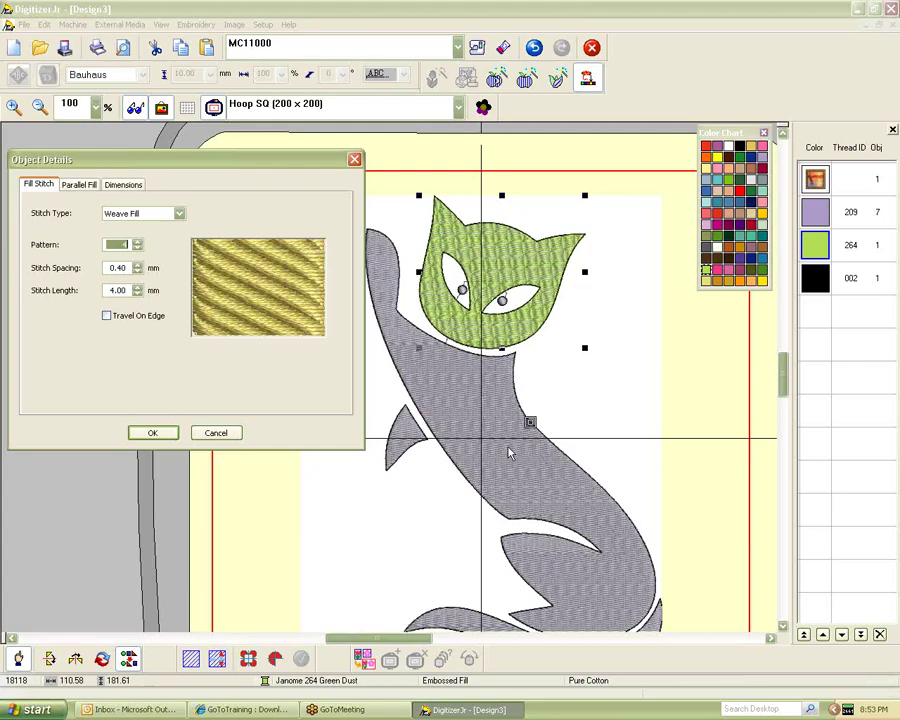
{"action": "left_click", "coordinate": [108, 317]}
{"action": "left_click", "coordinate": [106, 315]}
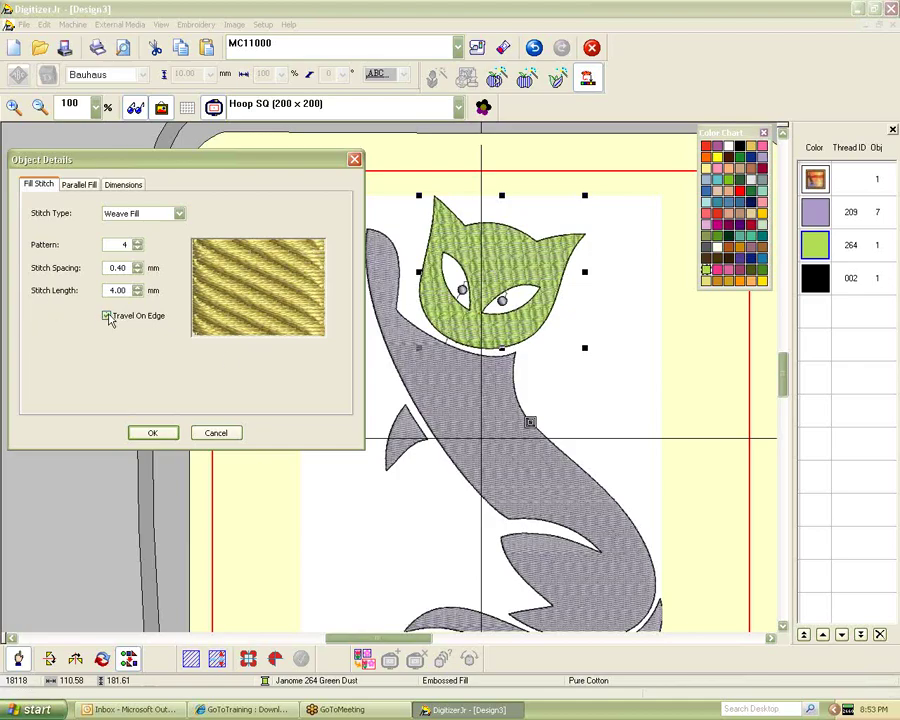
{"action": "left_click", "coordinate": [148, 433]}
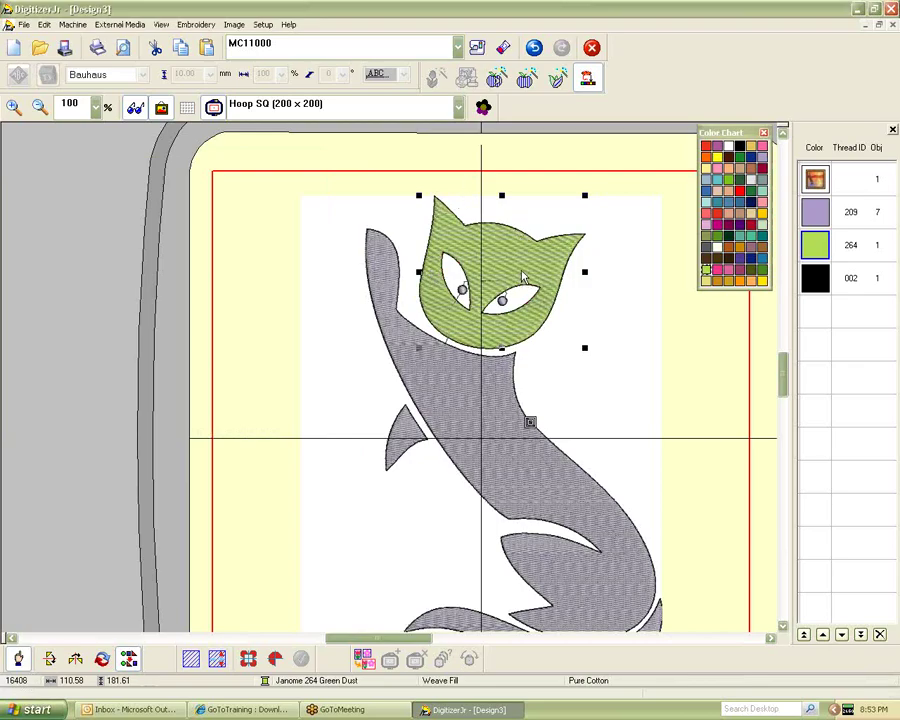
Start a new blank design without saving the changes to Design3
{"action": "scroll", "coordinate": [685, 297], "scroll_direction": "down", "scroll_amount": 1}
{"action": "scroll", "coordinate": [685, 297], "scroll_direction": "up", "scroll_amount": 1}
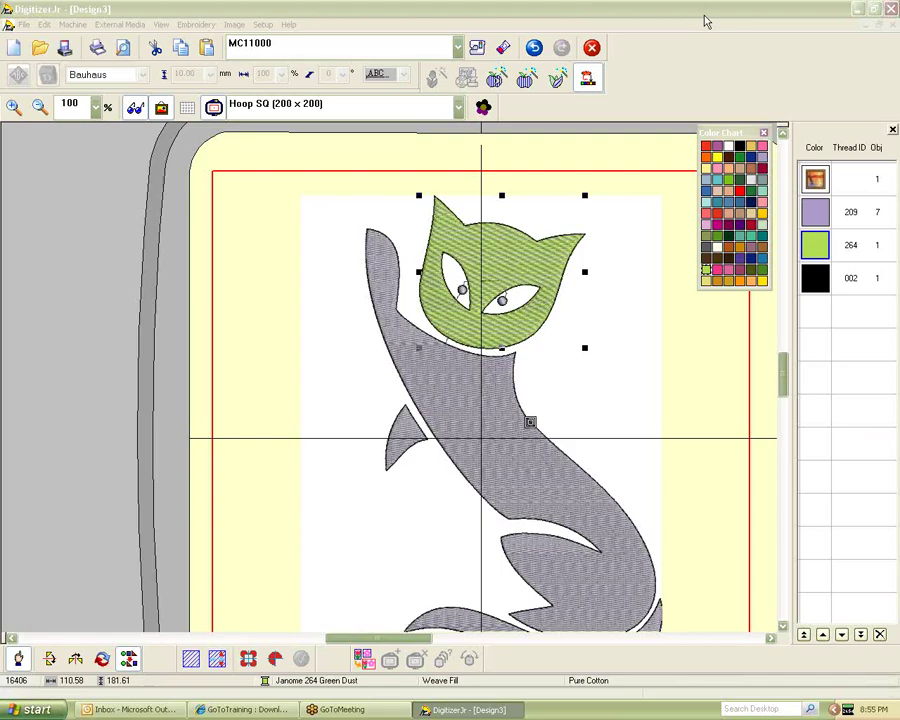
{"action": "left_click", "coordinate": [14, 48]}
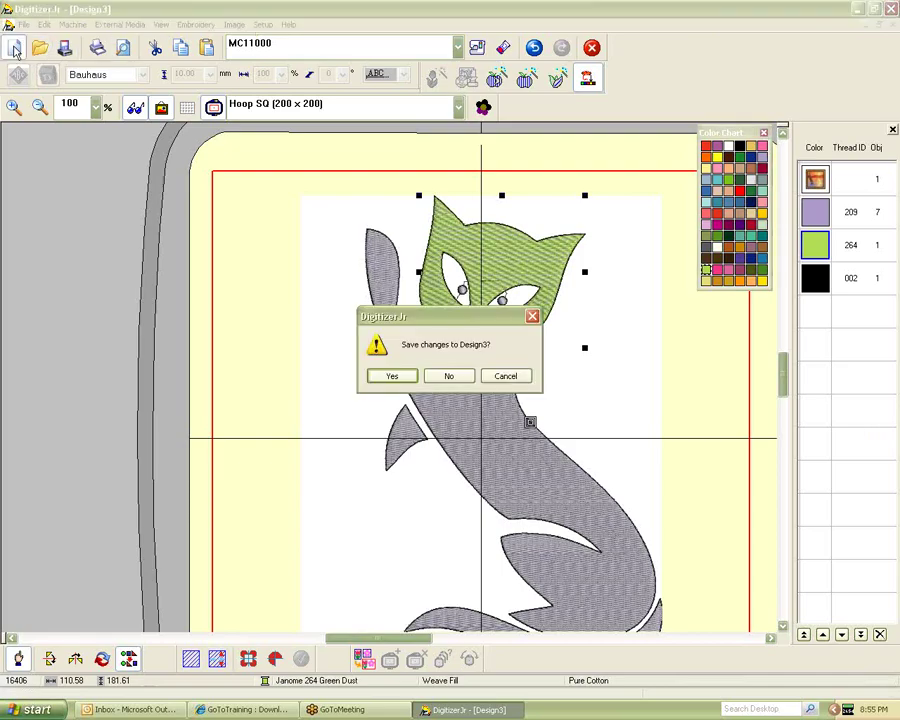
{"action": "left_click", "coordinate": [449, 376]}
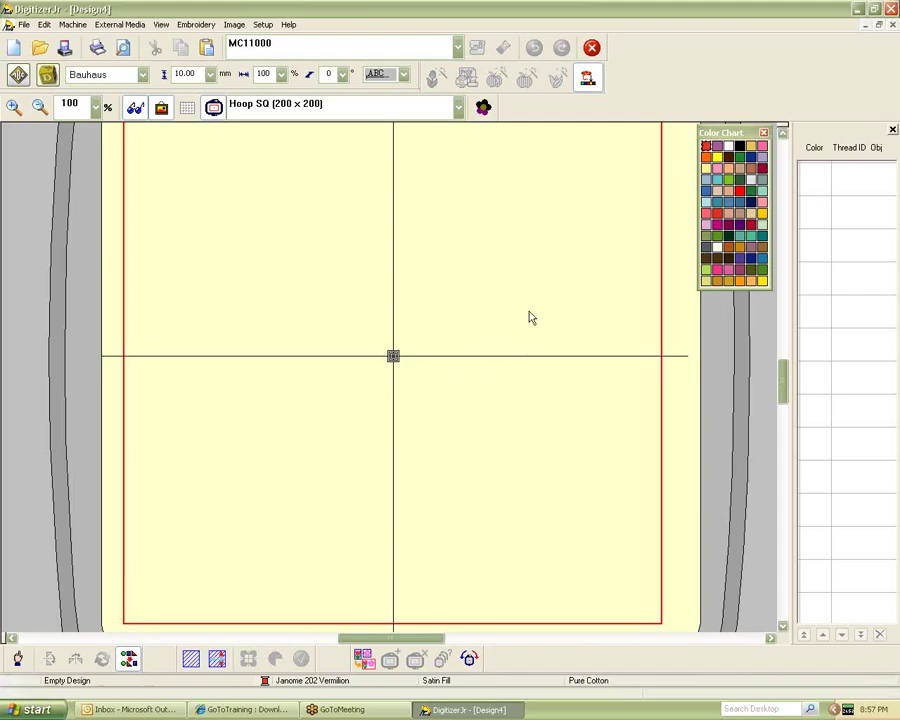
{"action": "left_click", "coordinate": [890, 9]}
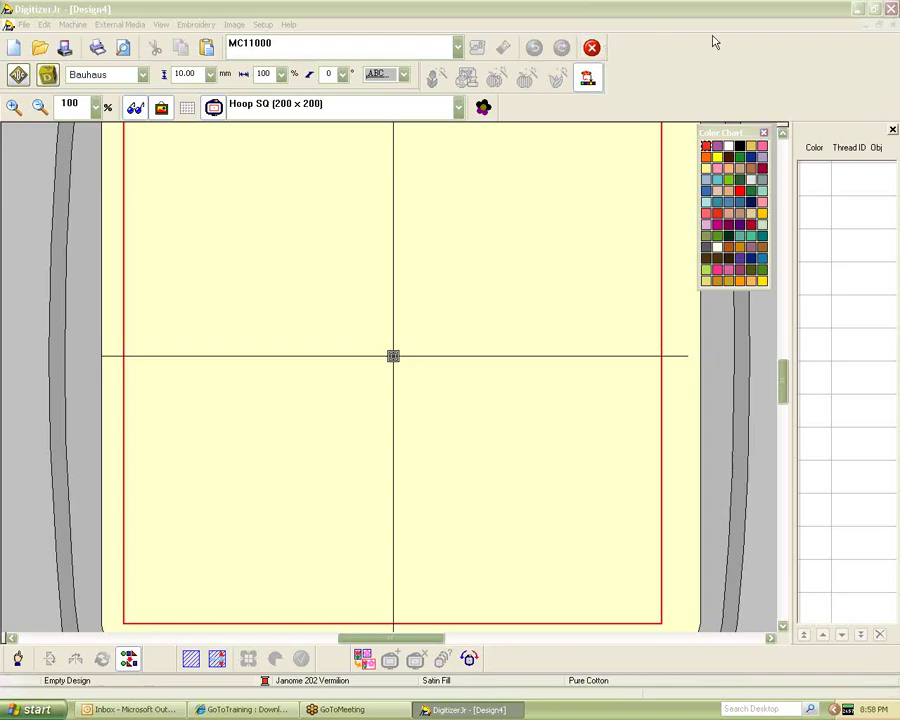
Start inserting an image and list the WMF files of the 1Basics folder as thumbnails
{"action": "left_click", "coordinate": [22, 25]}
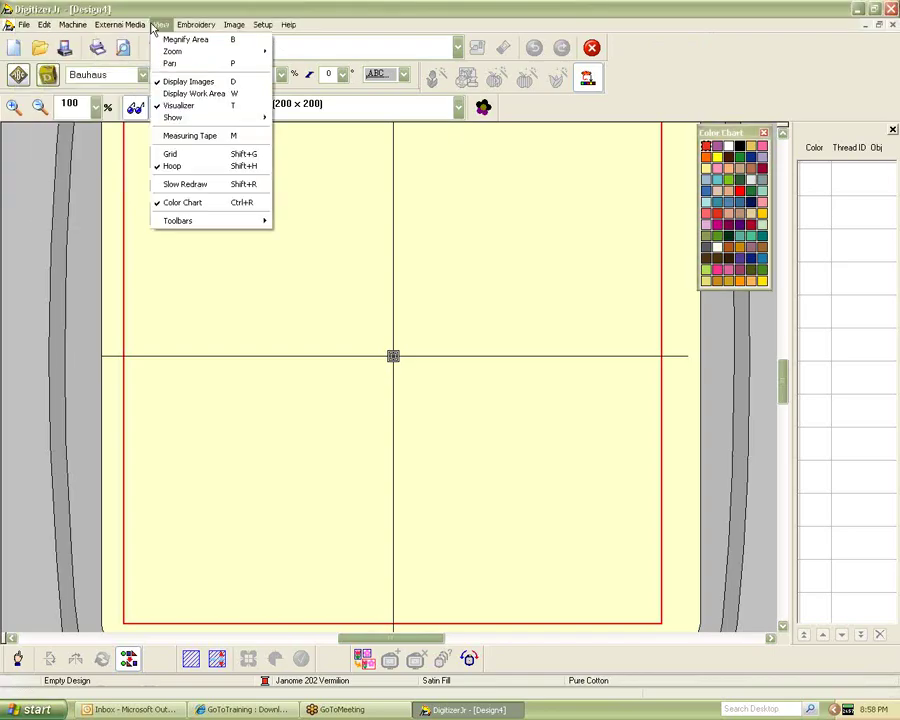
{"action": "left_click", "coordinate": [238, 40]}
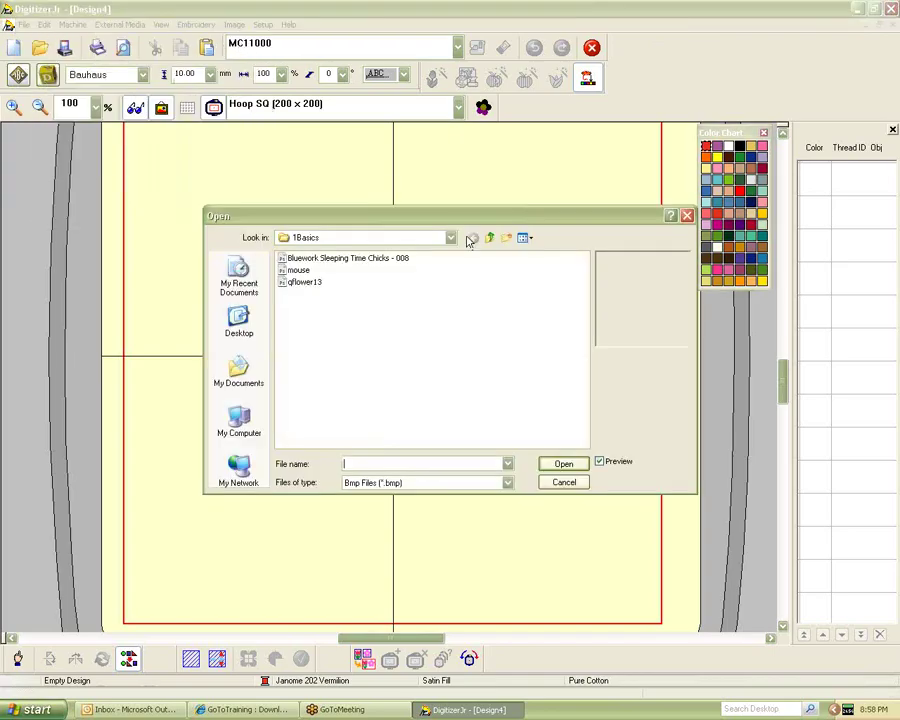
{"action": "left_click", "coordinate": [523, 238]}
{"action": "left_click", "coordinate": [542, 251]}
{"action": "left_click", "coordinate": [451, 238]}
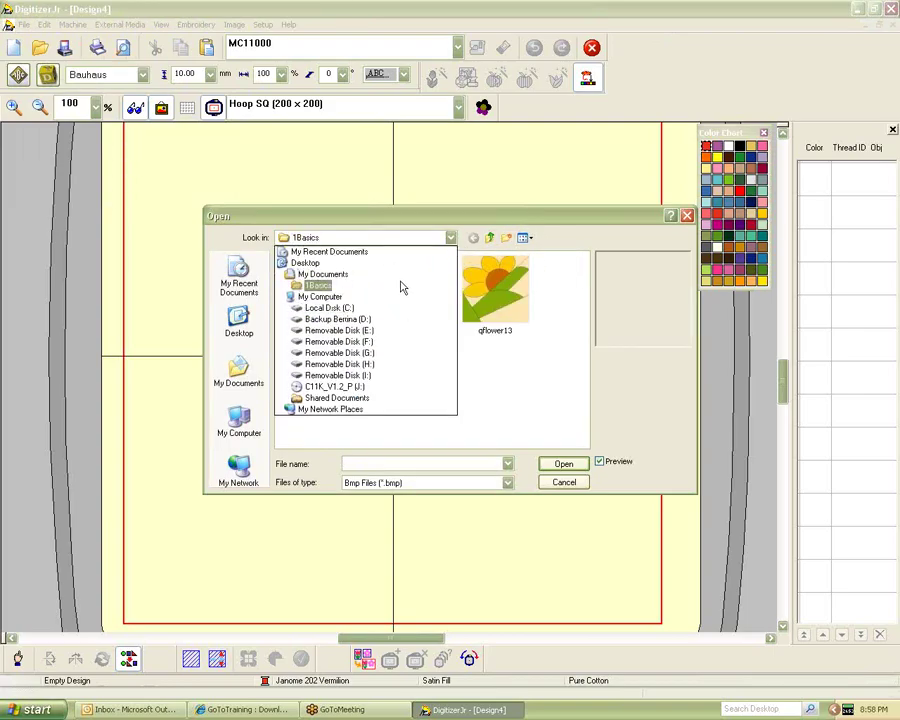
{"action": "left_click", "coordinate": [401, 288]}
{"action": "left_click", "coordinate": [505, 483]}
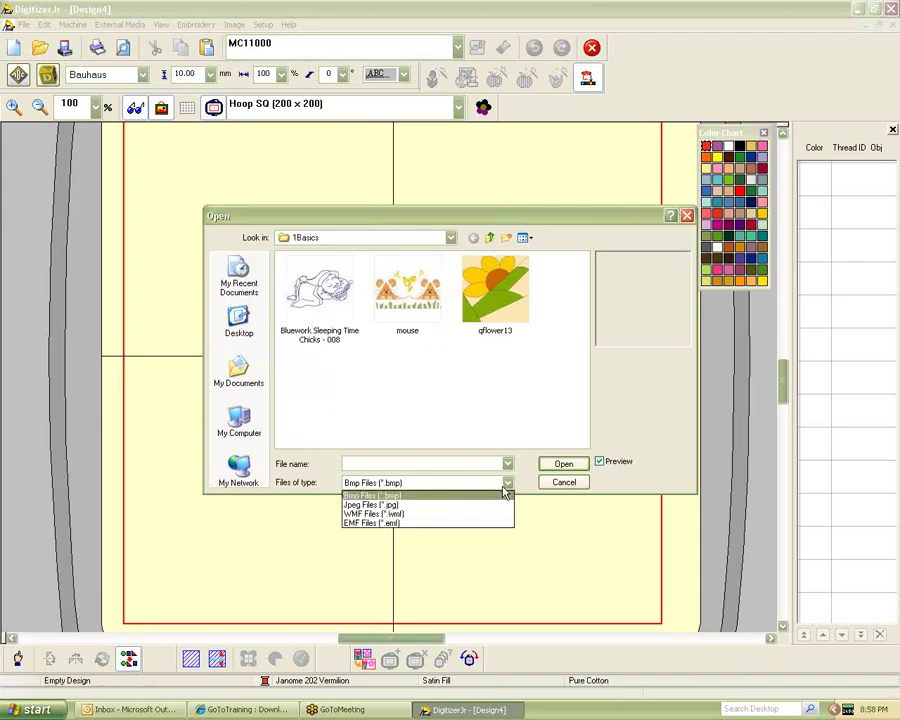
{"action": "left_click", "coordinate": [418, 511]}
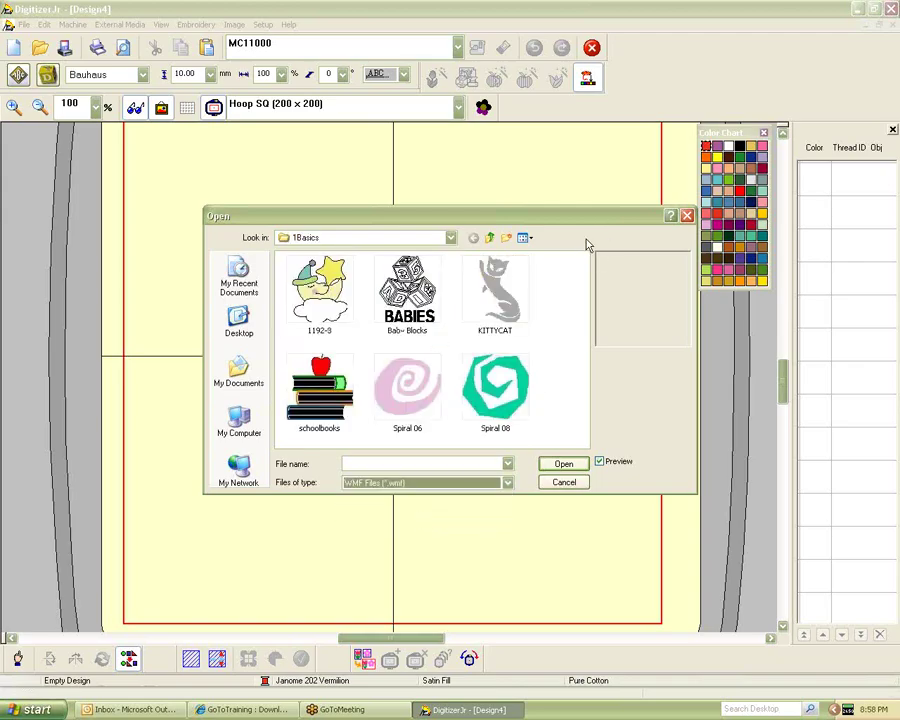
{"action": "left_click_drag", "start_coordinate": [581, 221], "coordinate": [566, 136]}
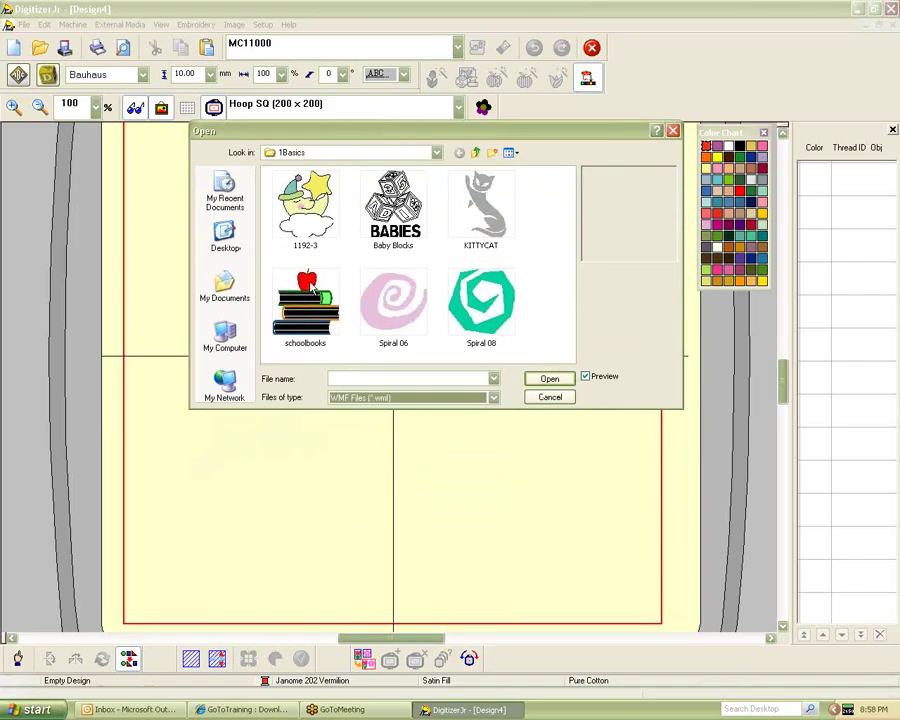
{"action": "mouse_move", "coordinate": [300, 303]}
Browse from drive C: to the vol1images folder inside the images folder of Gens Emb Library
{"action": "left_click", "coordinate": [437, 152]}
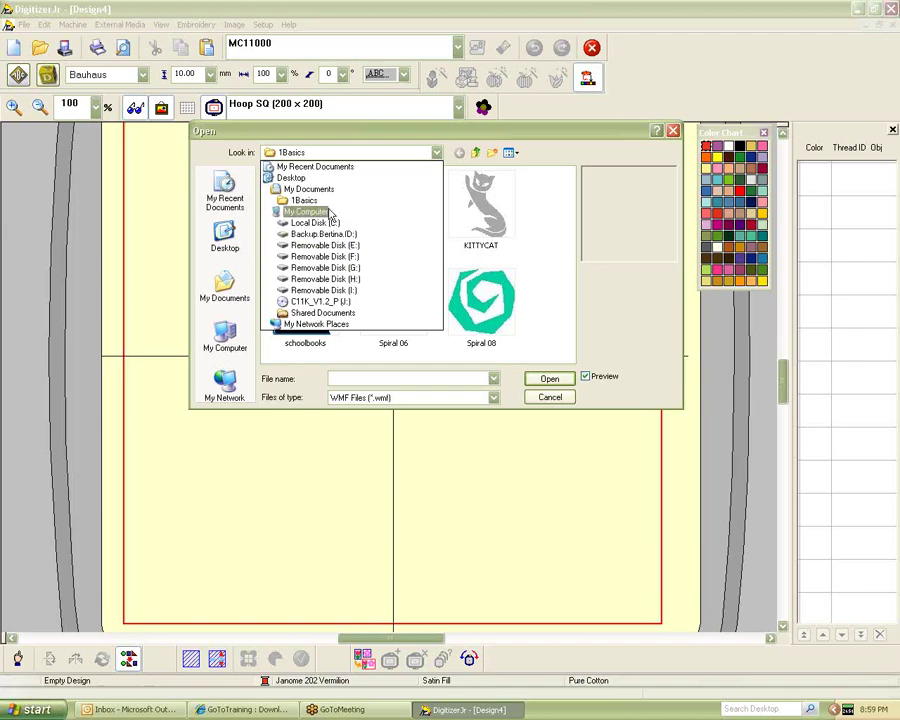
{"action": "left_click", "coordinate": [322, 225]}
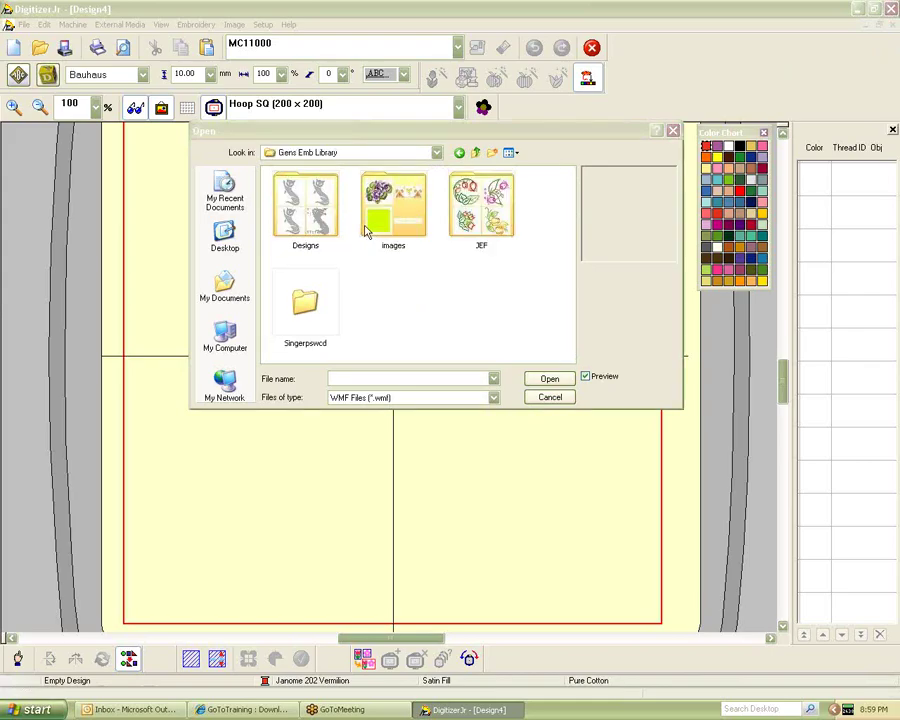
{"action": "double_click", "coordinate": [370, 222]}
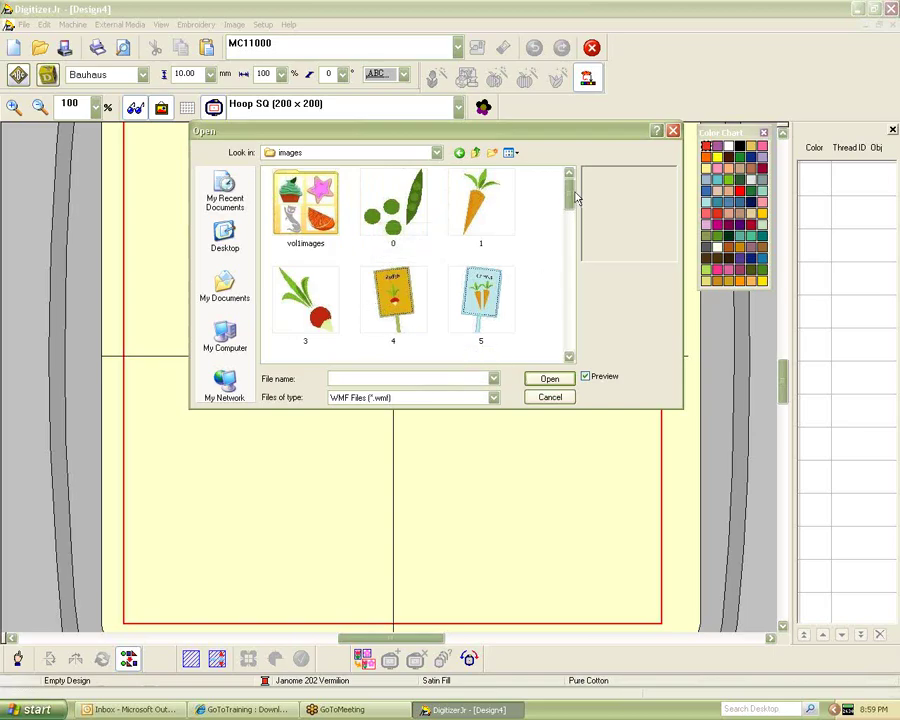
{"action": "left_click_drag", "start_coordinate": [569, 197], "coordinate": [570, 215]}
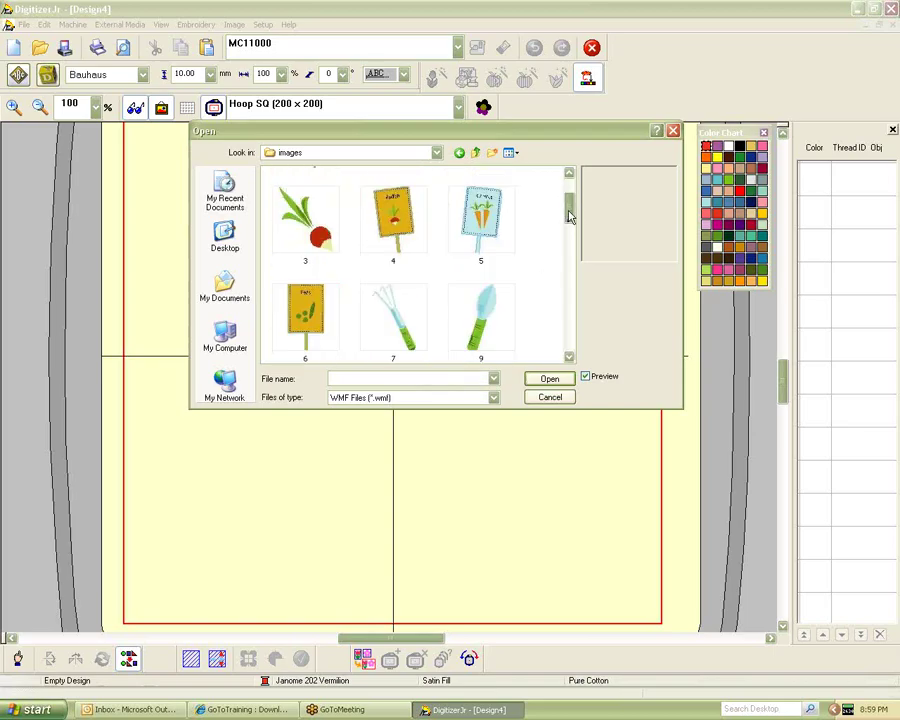
{"action": "left_click_drag", "start_coordinate": [566, 200], "coordinate": [569, 178]}
{"action": "double_click", "coordinate": [295, 197]}
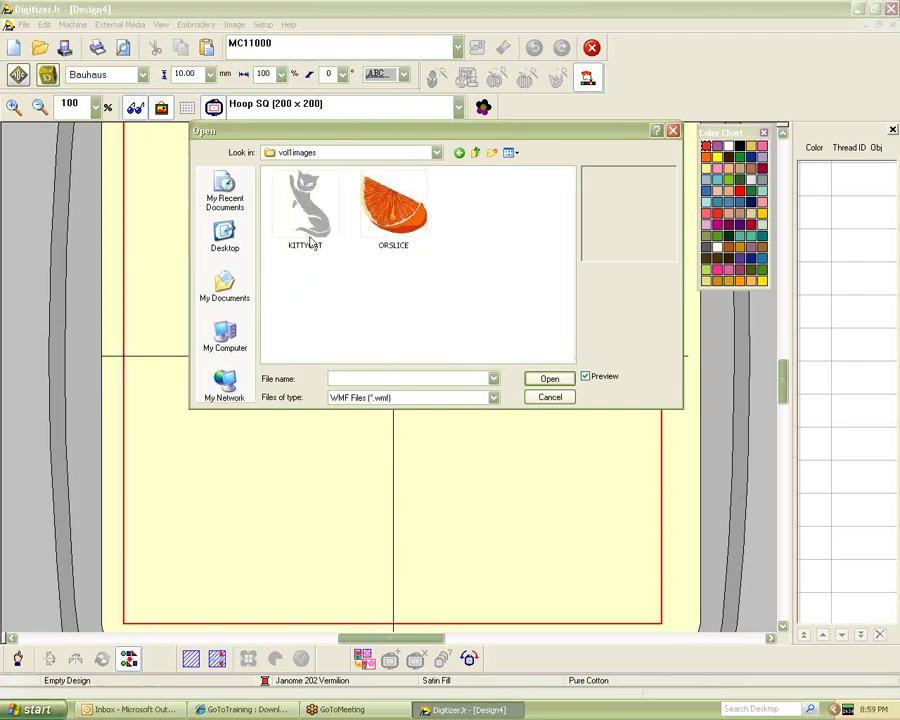
Restrict the file list to bitmaps and insert the cupcakes image into the design
{"action": "left_click", "coordinate": [493, 397]}
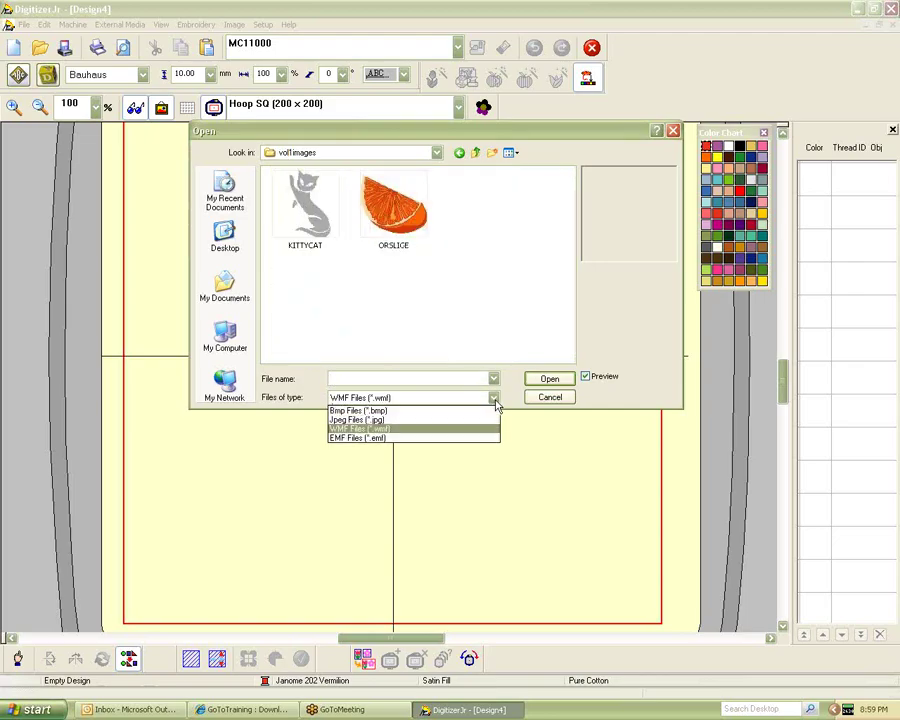
{"action": "left_click", "coordinate": [388, 411]}
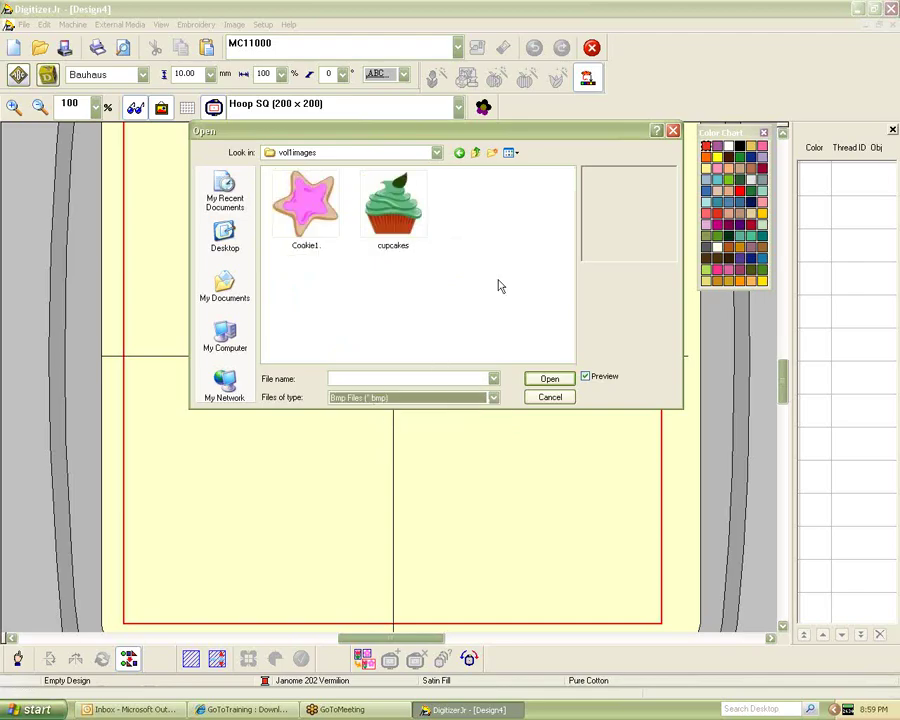
{"action": "left_click", "coordinate": [410, 222]}
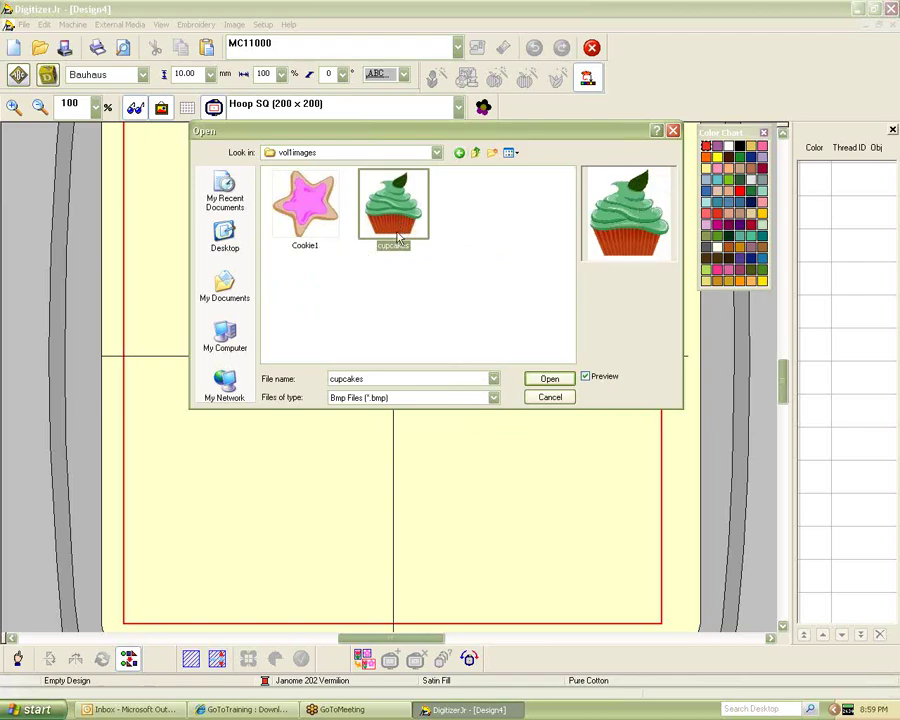
{"action": "left_click", "coordinate": [545, 380]}
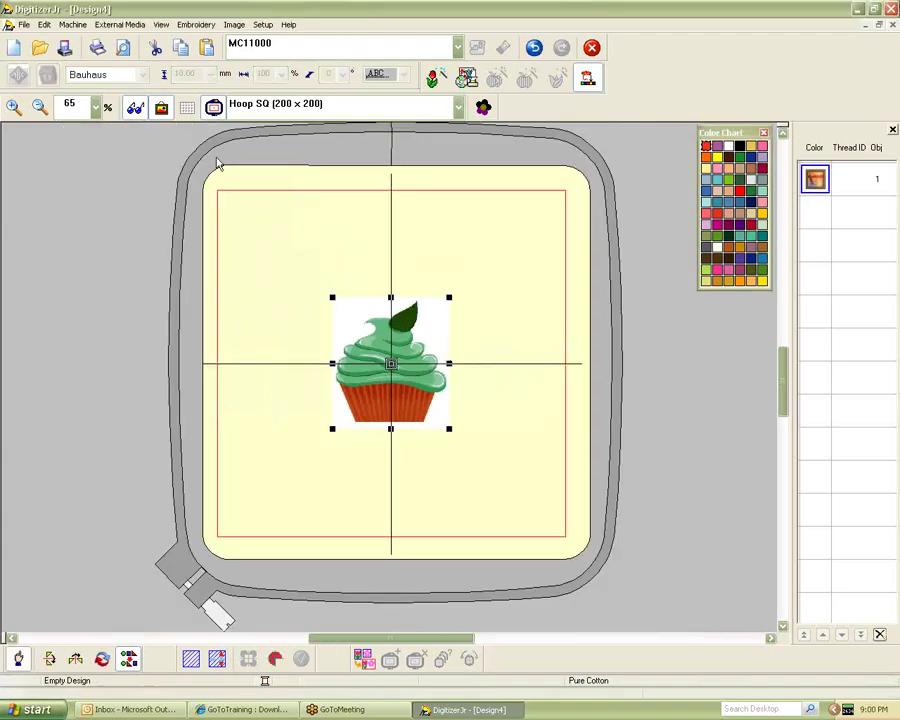
Try preparing the cupcake image with 237 colors without applying it
{"action": "left_click", "coordinate": [96, 107]}
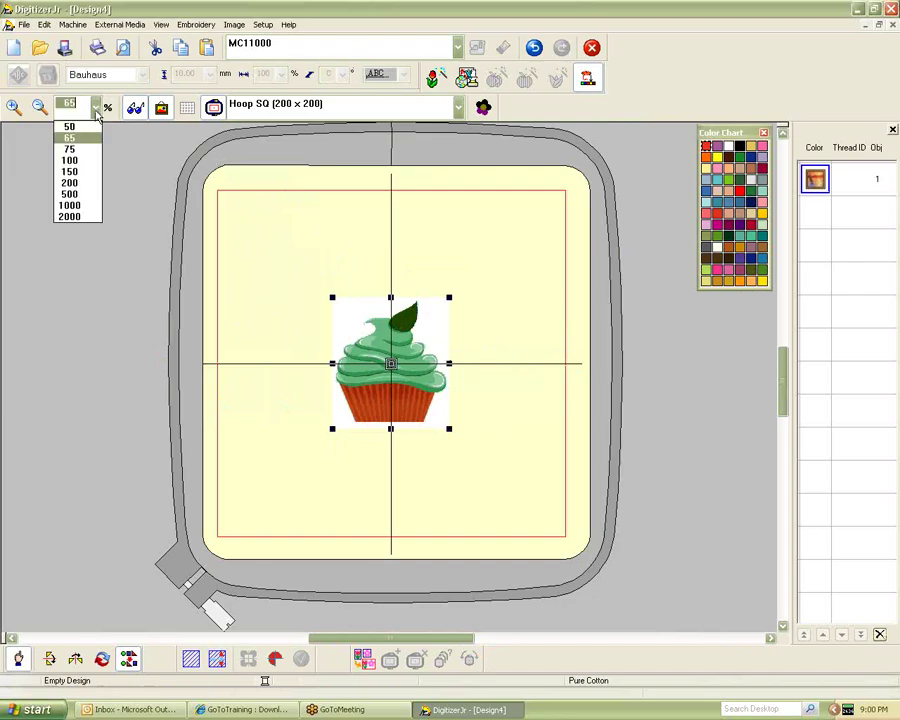
{"action": "left_click", "coordinate": [86, 161]}
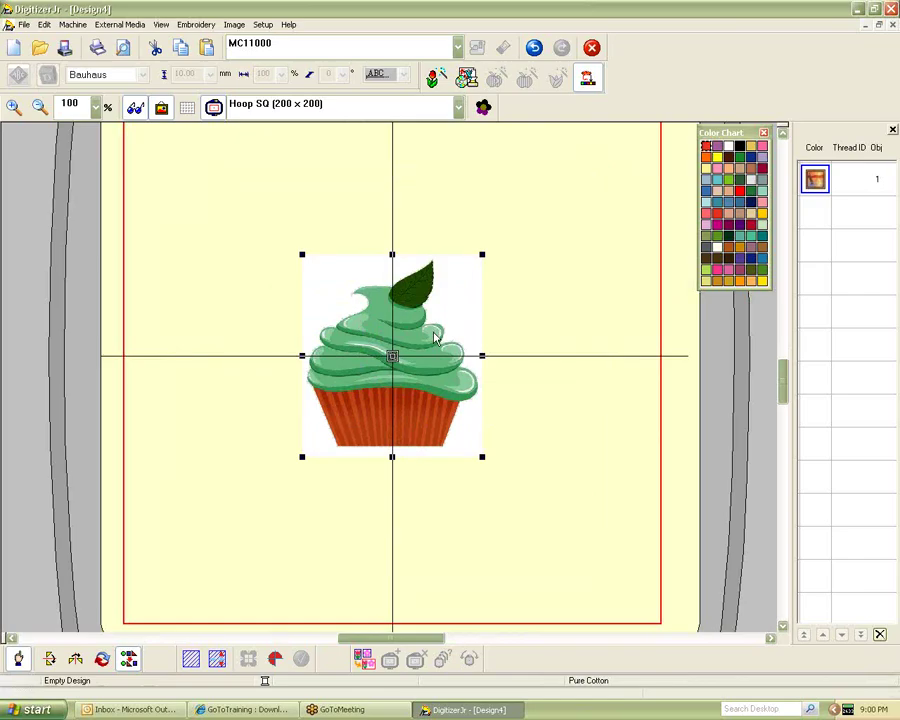
{"action": "left_click", "coordinate": [467, 78]}
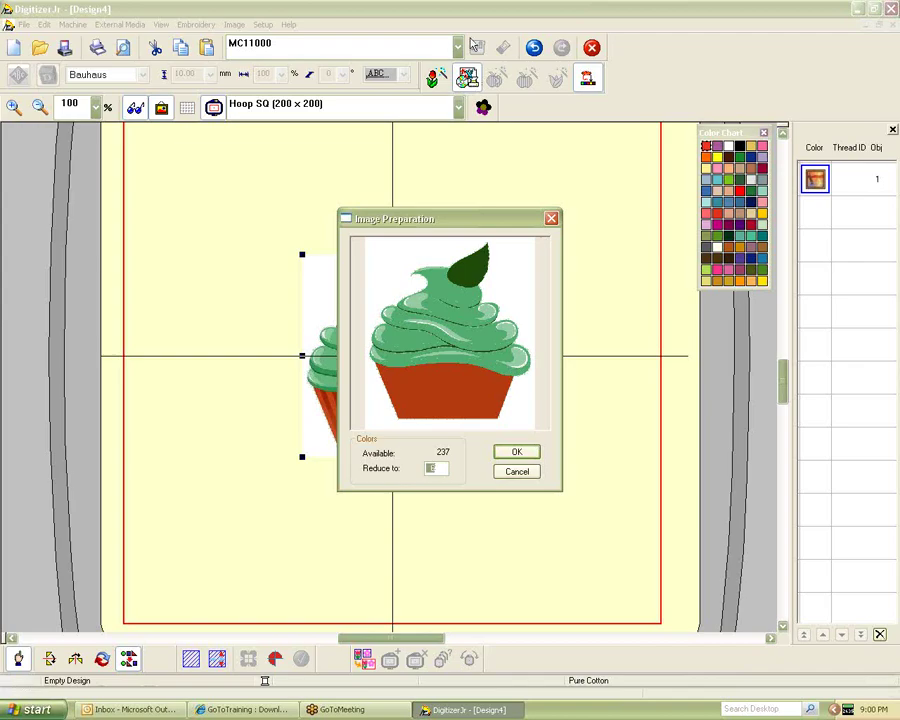
{"action": "left_click_drag", "start_coordinate": [545, 220], "coordinate": [635, 233]}
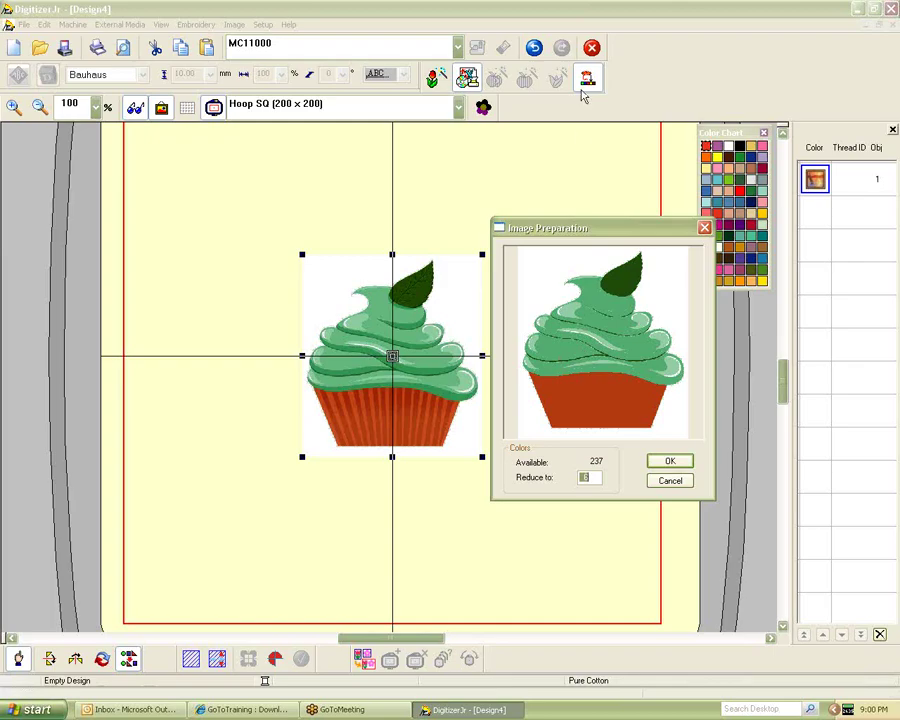
{"action": "left_click_drag", "start_coordinate": [629, 240], "coordinate": [615, 191]}
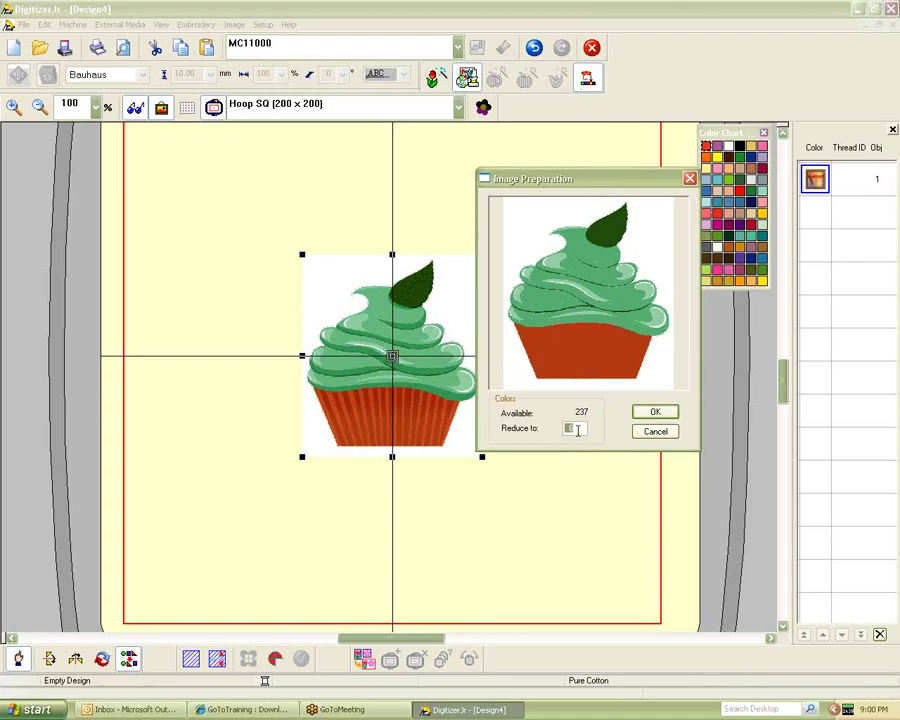
{"action": "type", "text": "237"}
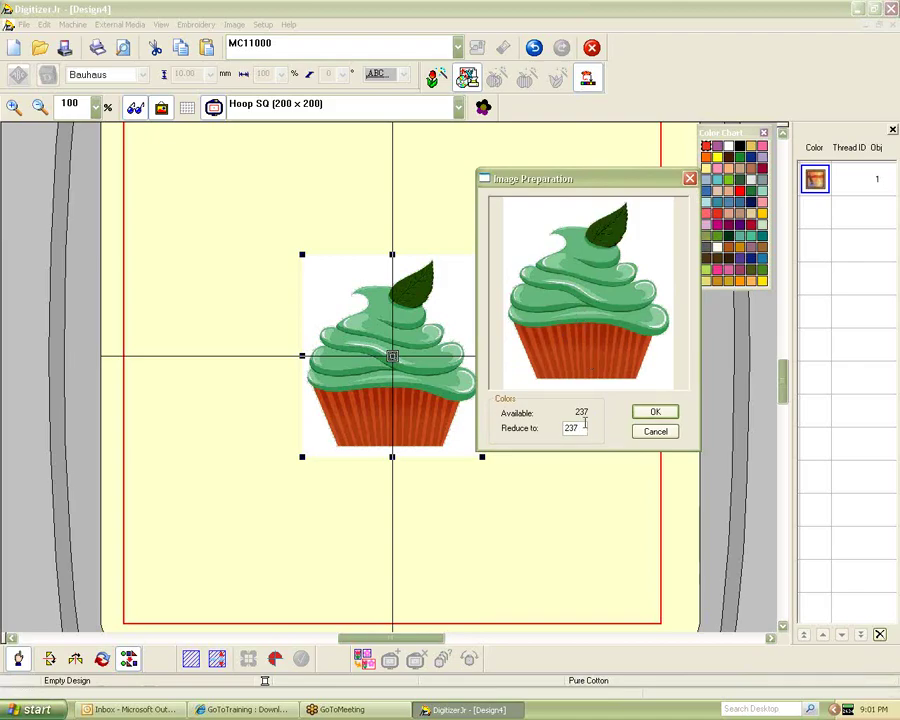
{"action": "left_click_drag", "start_coordinate": [578, 428], "coordinate": [560, 429]}
{"action": "left_click", "coordinate": [667, 431]}
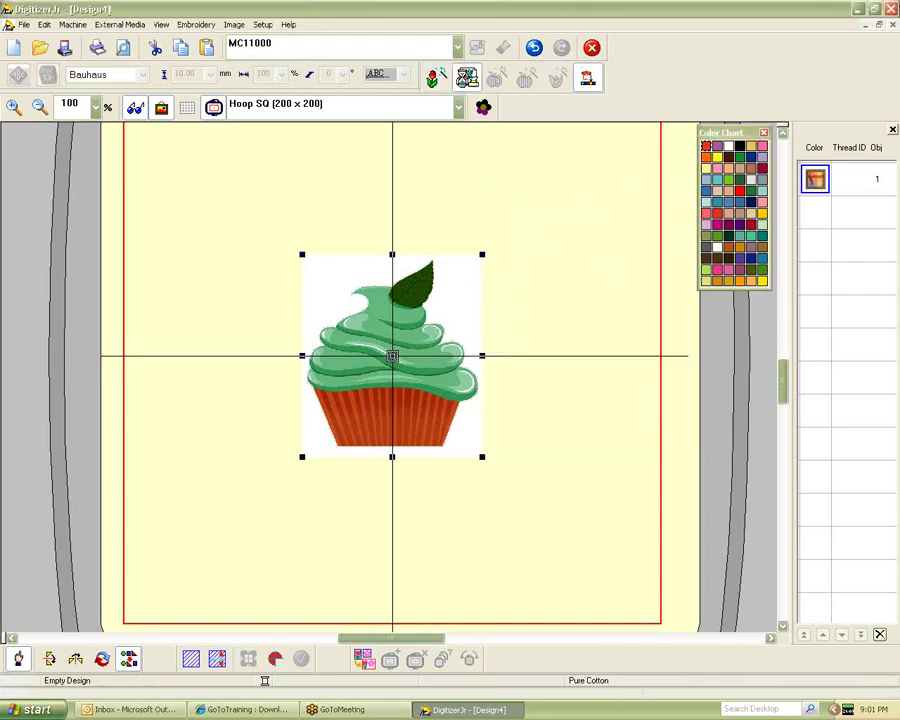
Prepare the cupcake image by trying 10 and 12 colors and applying a reduction to 8 colors
{"action": "left_click", "coordinate": [466, 77]}
{"action": "left_click_drag", "start_coordinate": [466, 221], "coordinate": [584, 138]}
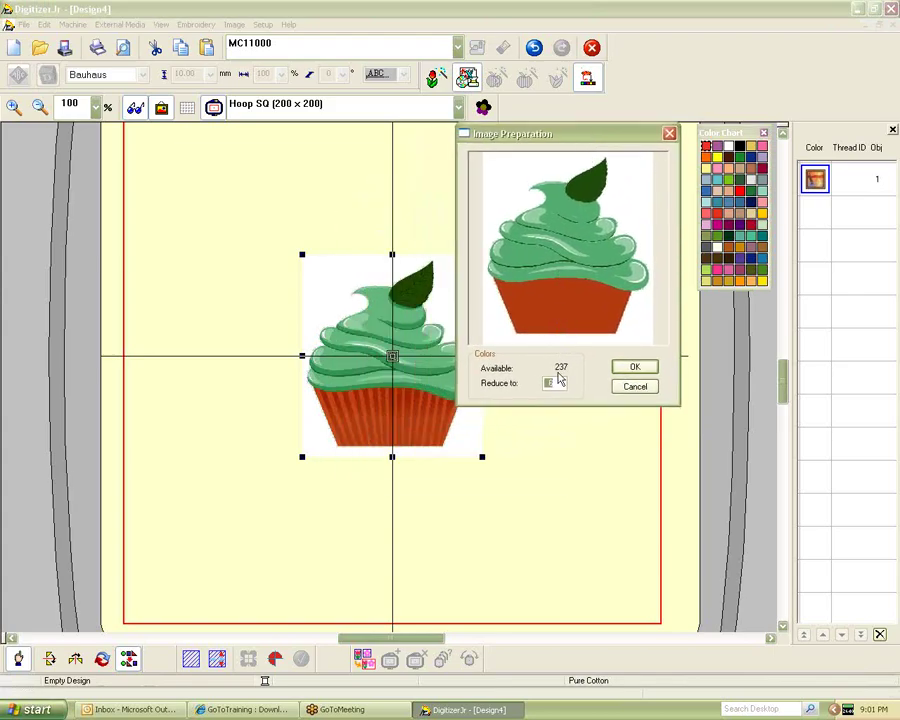
{"action": "type", "text": "8"}
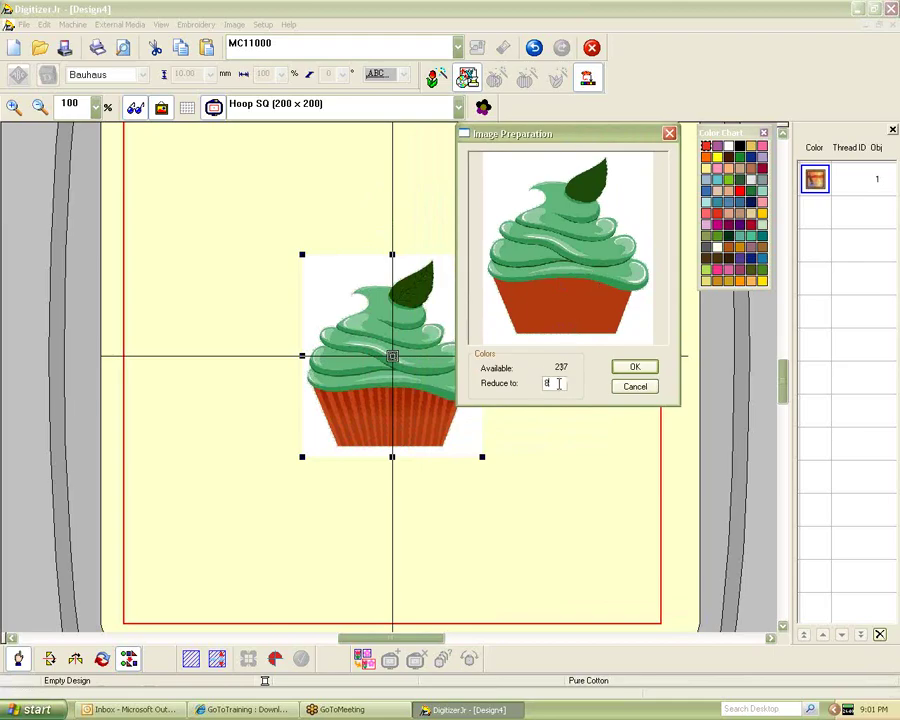
{"action": "type", "text": "10"}
{"action": "double_click", "coordinate": [548, 383]}
{"action": "type", "text": "12"}
{"action": "double_click", "coordinate": [548, 383]}
{"action": "type", "text": "8"}
{"action": "left_click", "coordinate": [645, 366]}
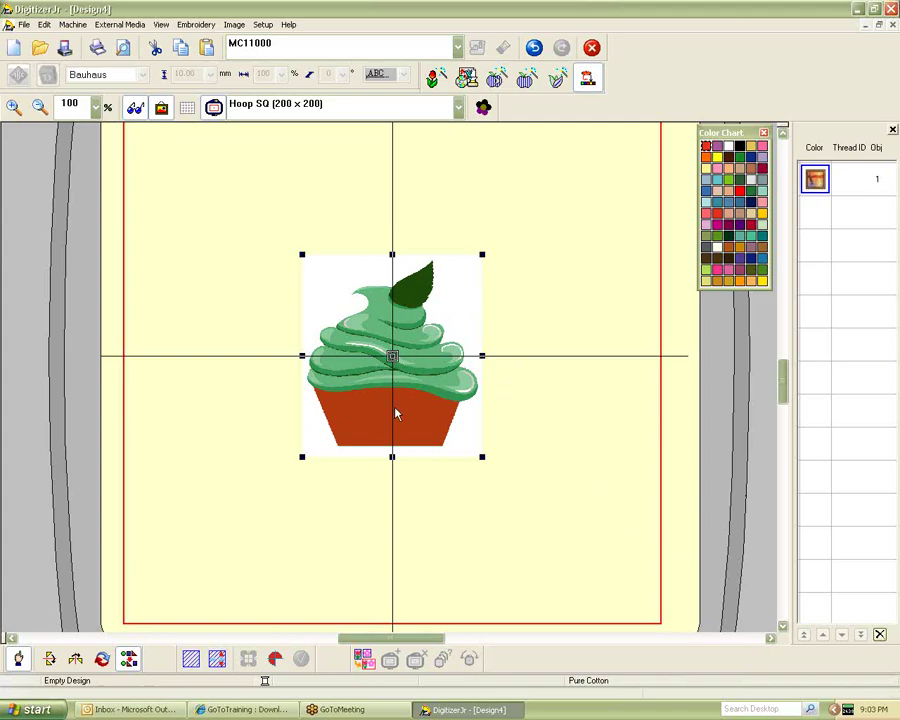
Digitize the four light green frosting swirls and the dark green band directly above the cup as satin fills
{"action": "left_click", "coordinate": [527, 81]}
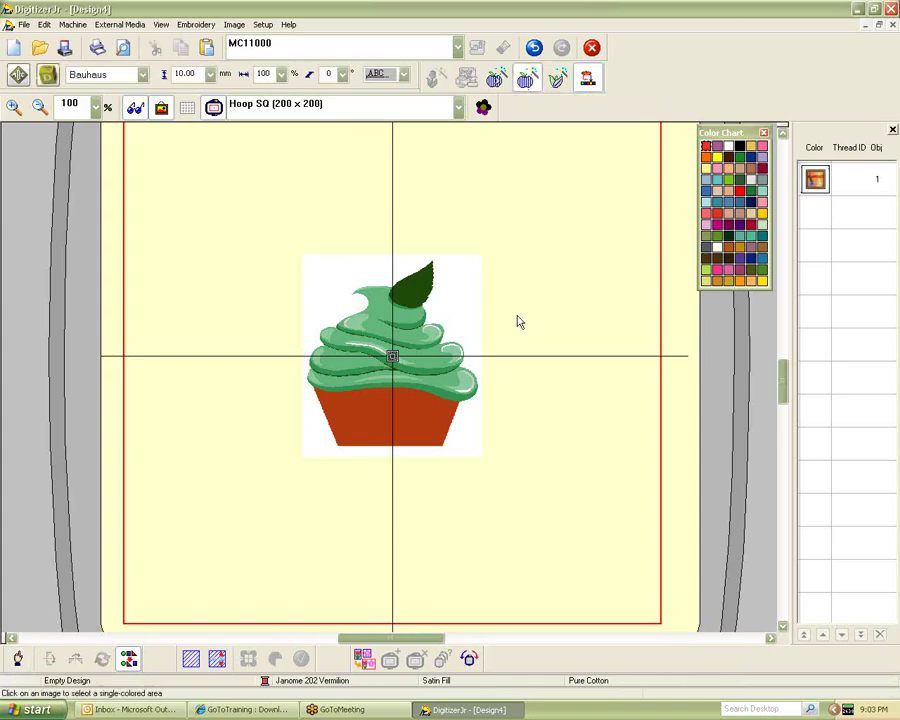
{"action": "left_click", "coordinate": [383, 314]}
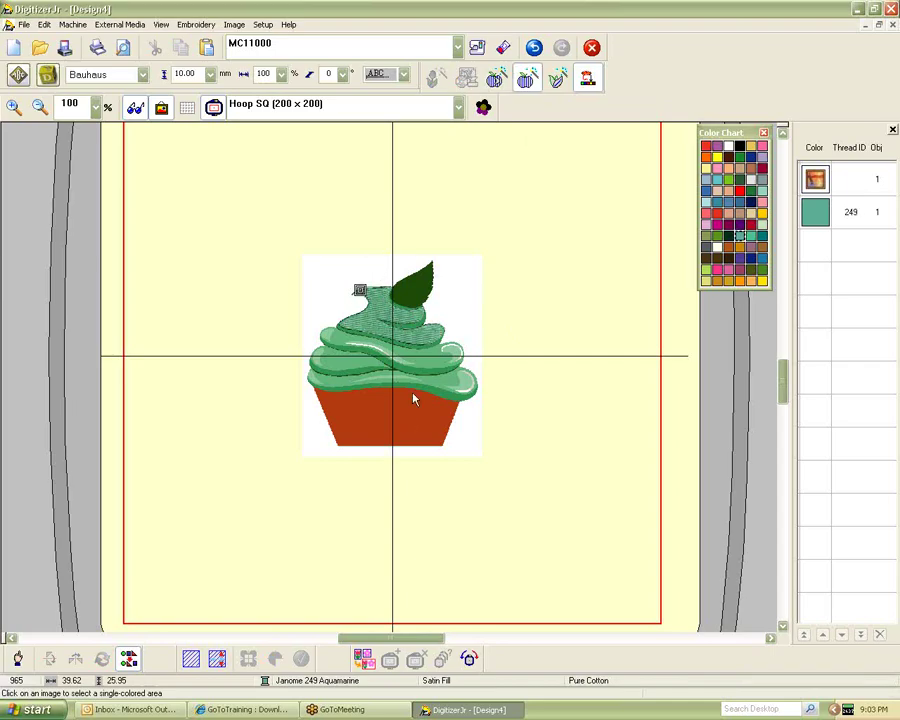
{"action": "left_click", "coordinate": [424, 362]}
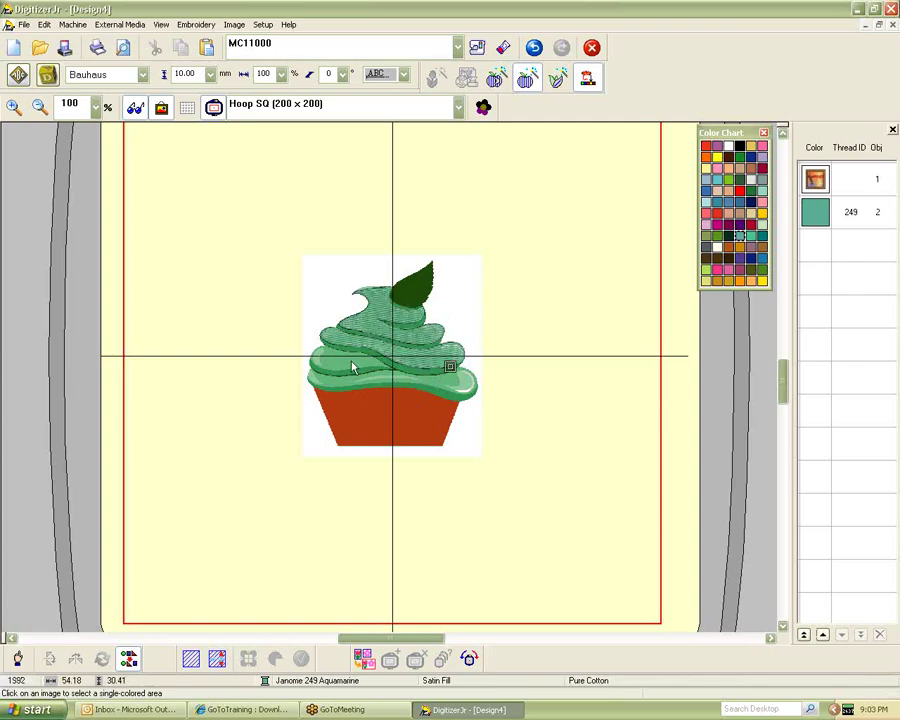
{"action": "left_click", "coordinate": [446, 388]}
{"action": "left_click", "coordinate": [435, 403]}
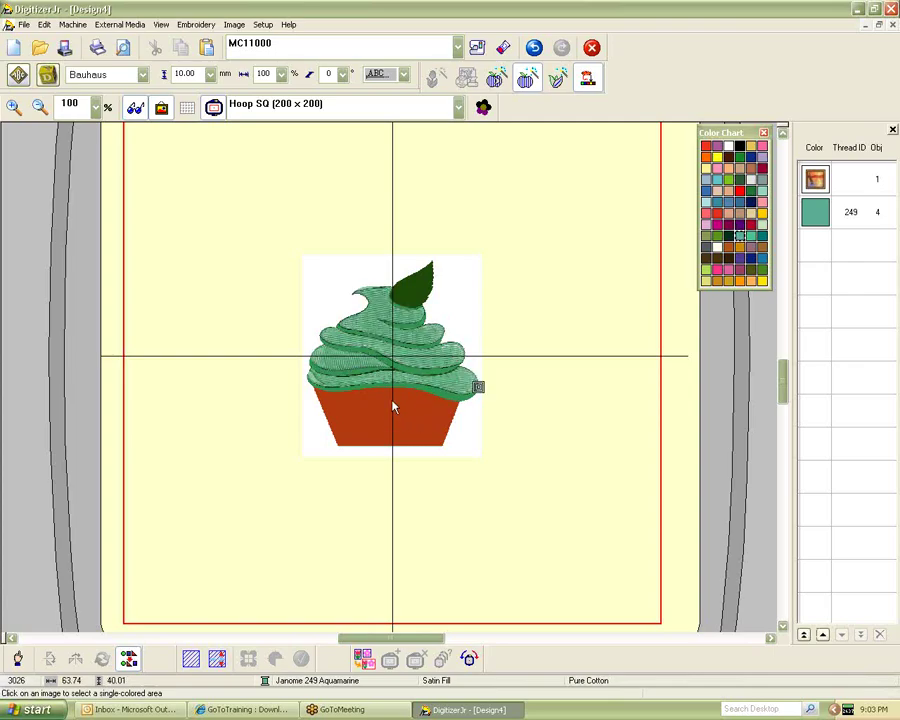
{"action": "left_click", "coordinate": [434, 395]}
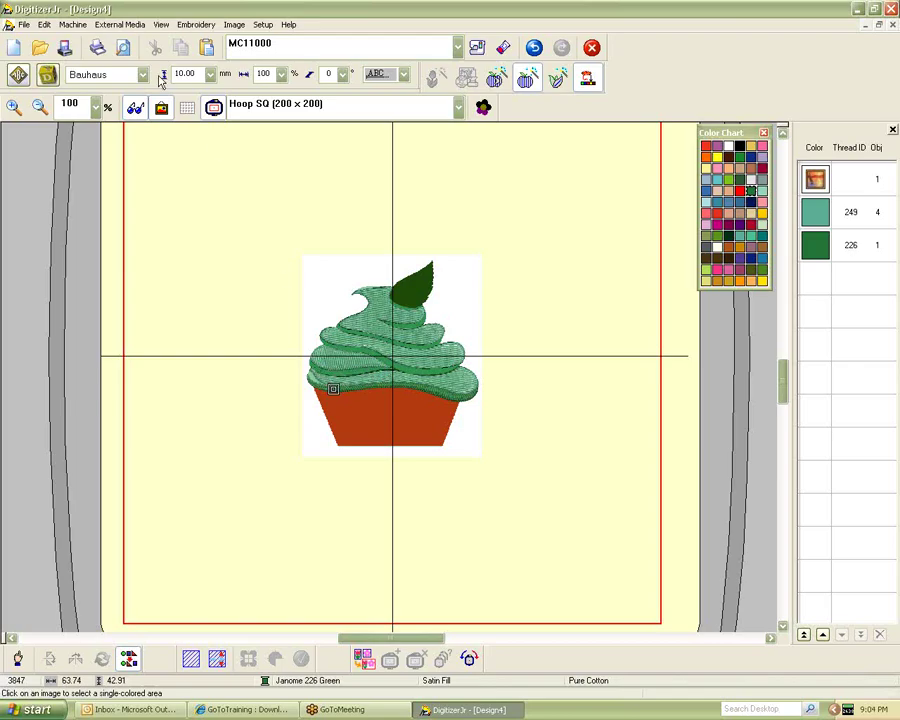
Digitize the five remaining dark green frosting bands and the brown cup of the cupcake as fills
{"action": "left_click", "coordinate": [134, 107]}
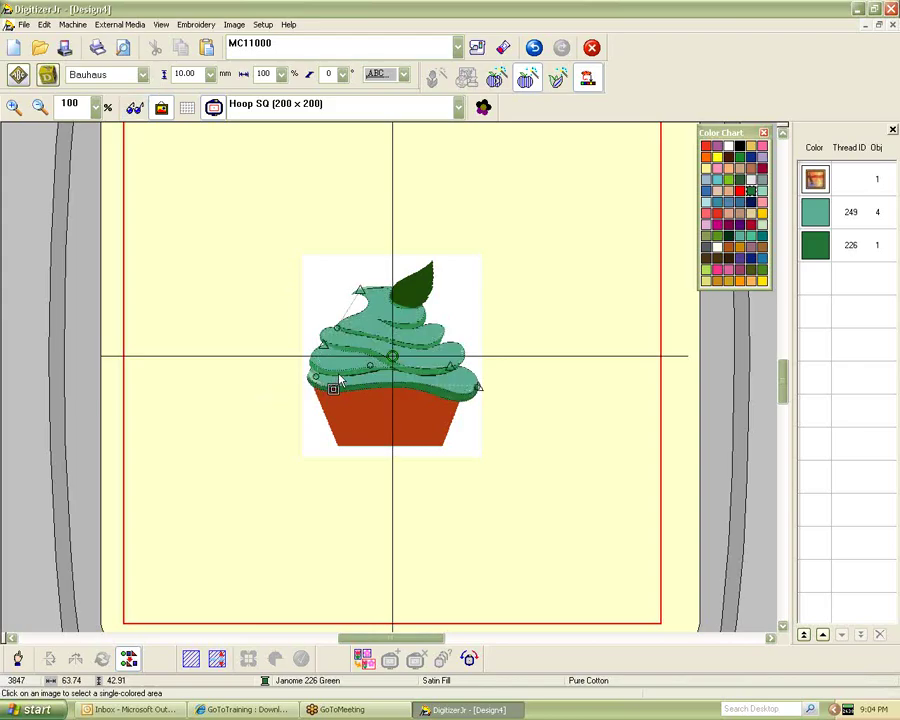
{"action": "left_click", "coordinate": [412, 374]}
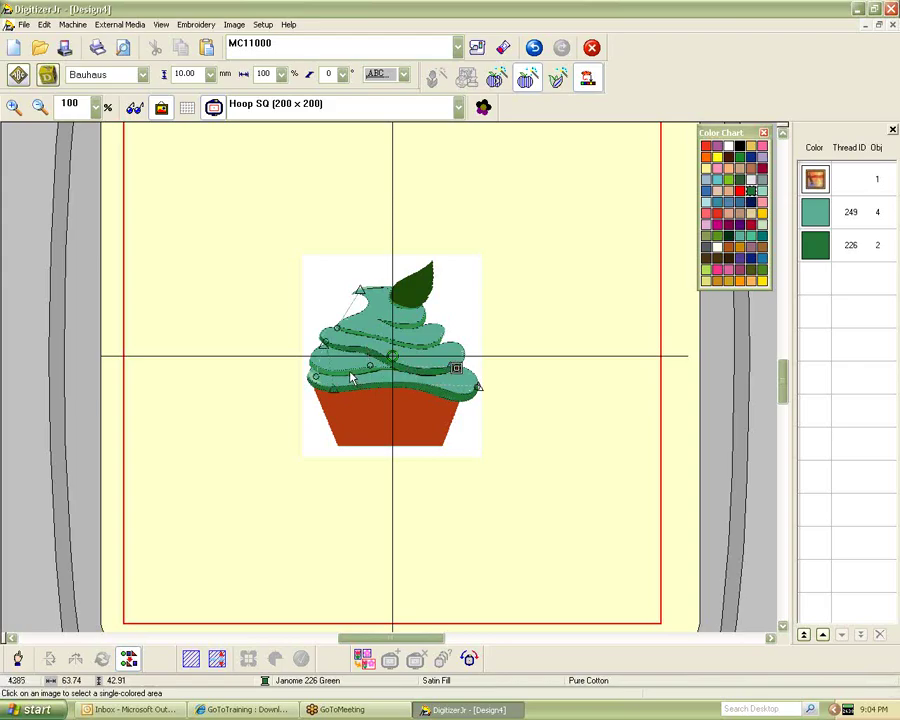
{"action": "left_click", "coordinate": [405, 347]}
{"action": "key", "text": "b"}
{"action": "left_click", "coordinate": [240, 278]}
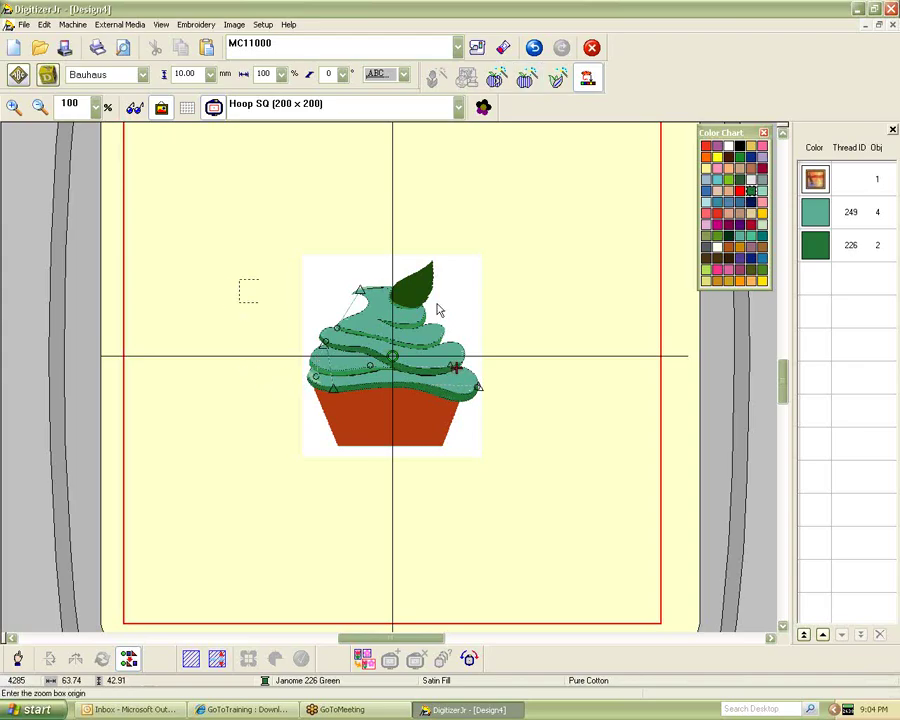
{"action": "left_click", "coordinate": [519, 490]}
{"action": "left_click", "coordinate": [311, 353]}
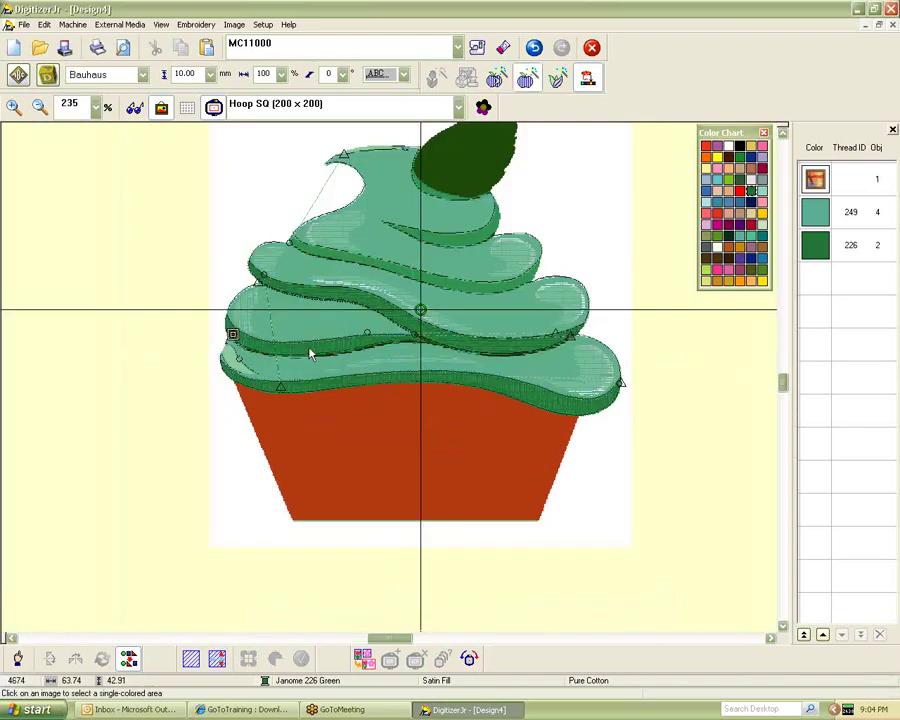
{"action": "left_click", "coordinate": [460, 286]}
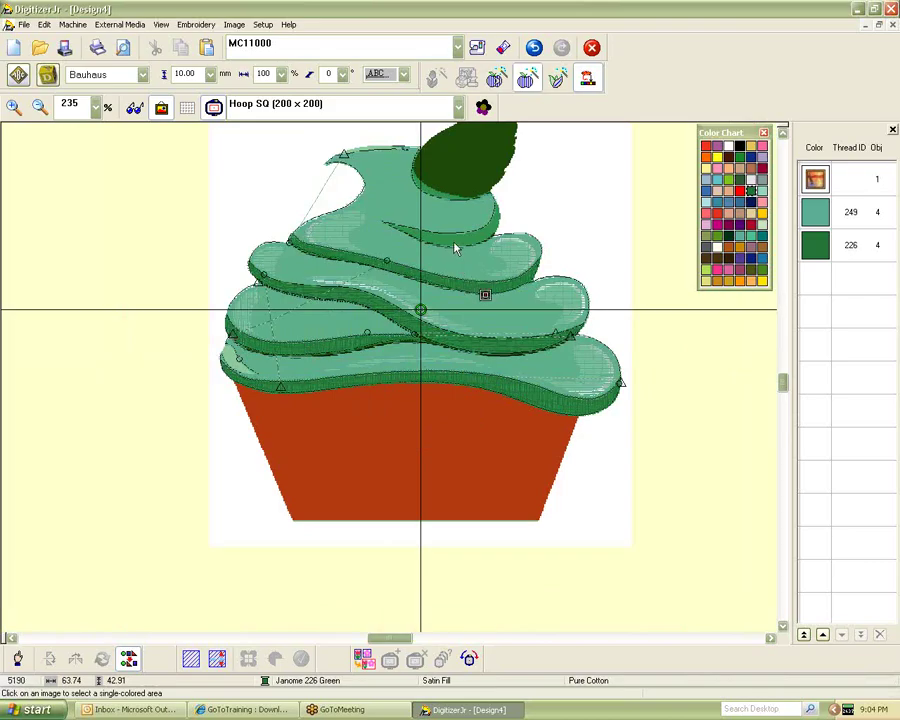
{"action": "left_click", "coordinate": [455, 247]}
{"action": "left_click", "coordinate": [429, 196]}
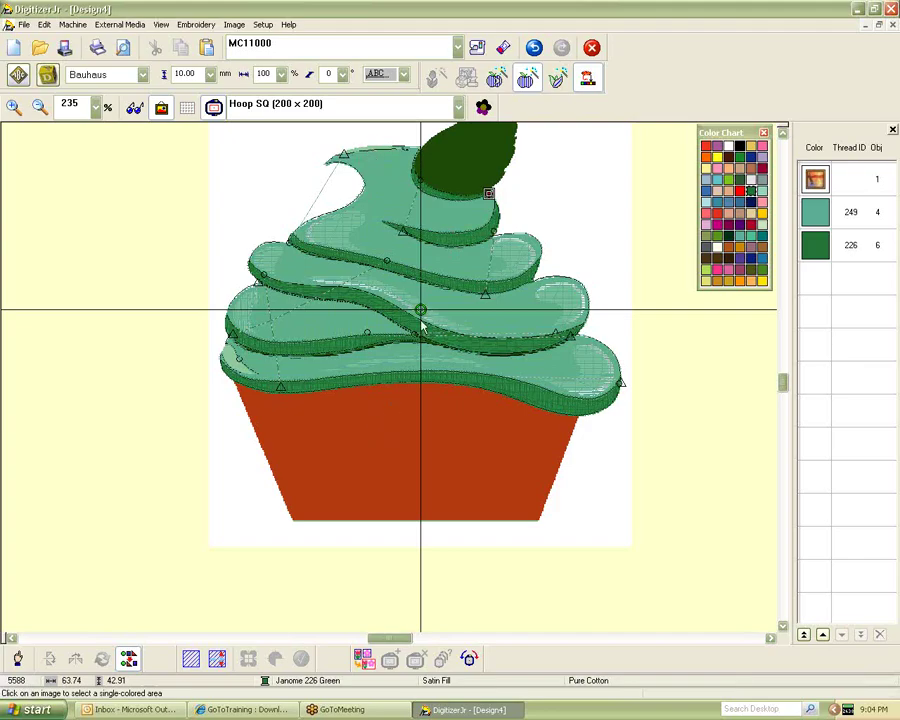
{"action": "left_click", "coordinate": [402, 404]}
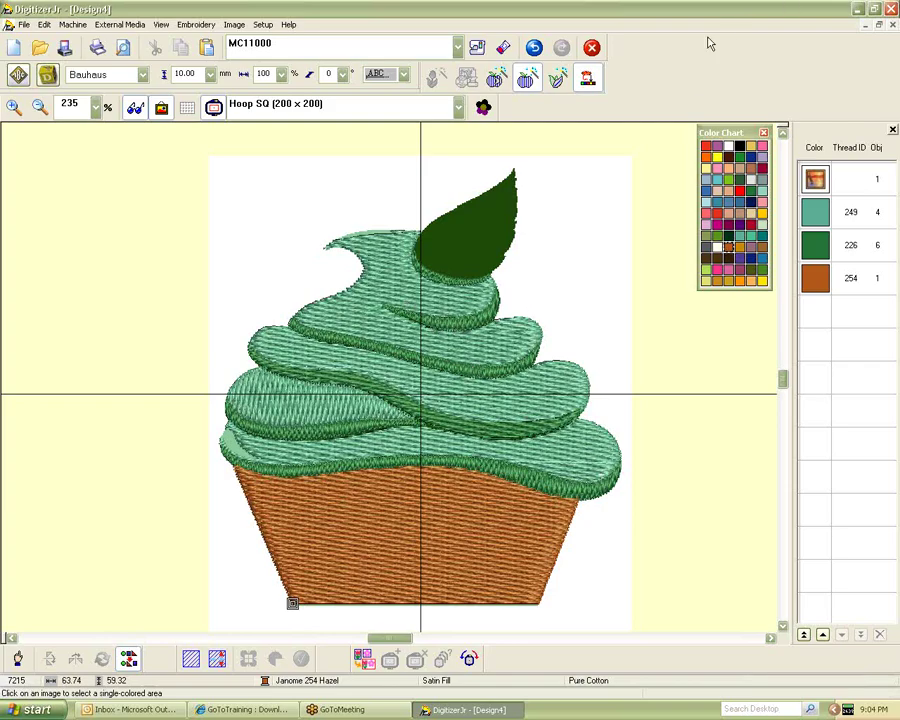
Try deleting all the dark green frosting bands from the design
{"action": "left_click", "coordinate": [815, 245]}
{"action": "key", "text": "Delete"}
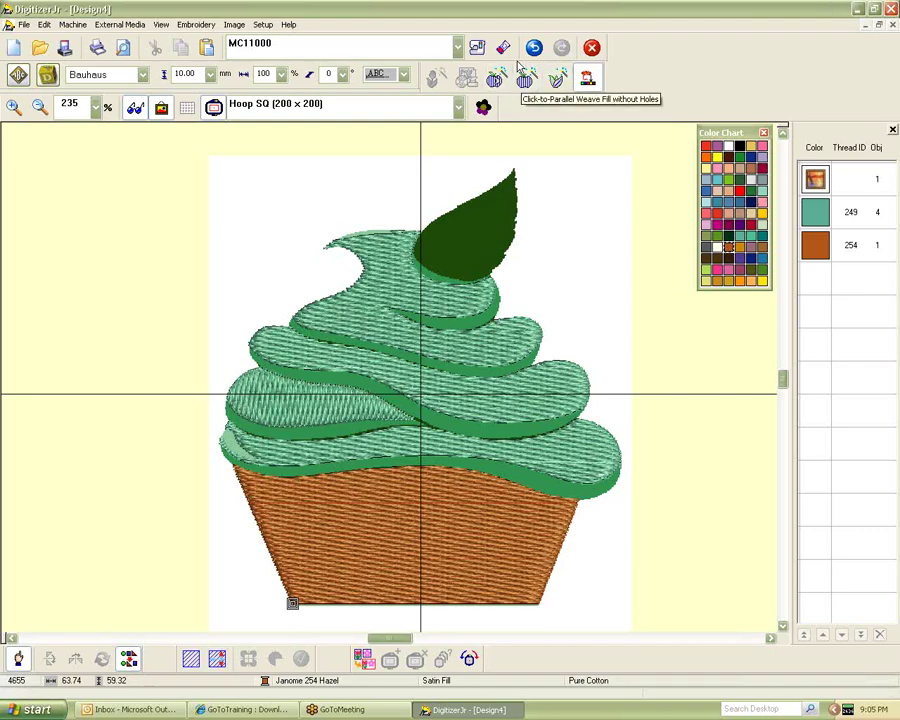
{"action": "left_click", "coordinate": [522, 72]}
Change the stitch type of the dark green frosting bands to Satin Fill
{"action": "left_click", "coordinate": [418, 410]}
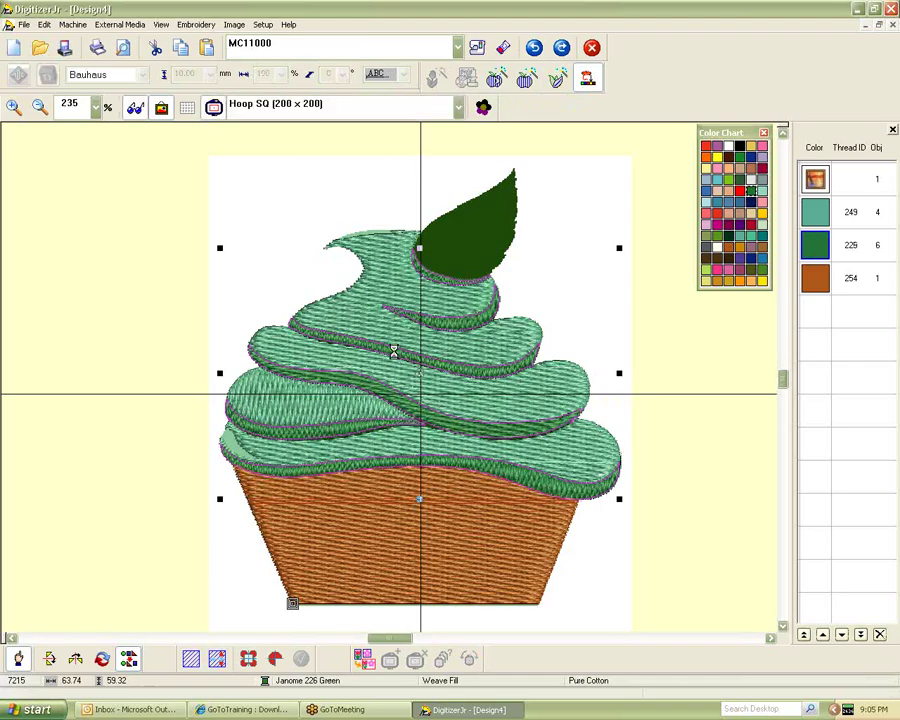
{"action": "left_click", "coordinate": [443, 263]}
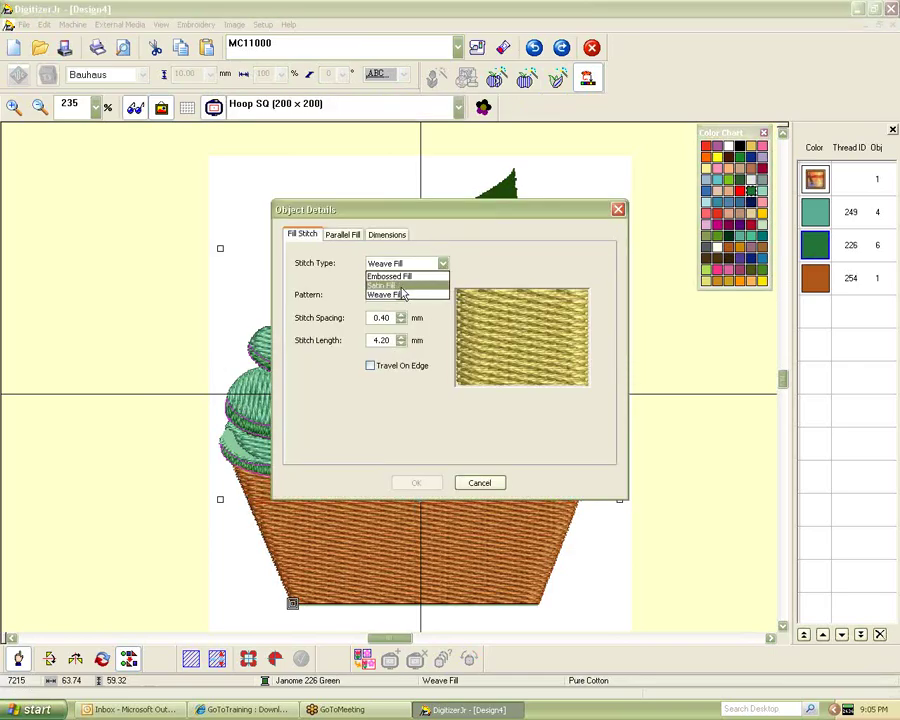
{"action": "left_click", "coordinate": [402, 287]}
{"action": "left_click", "coordinate": [416, 482]}
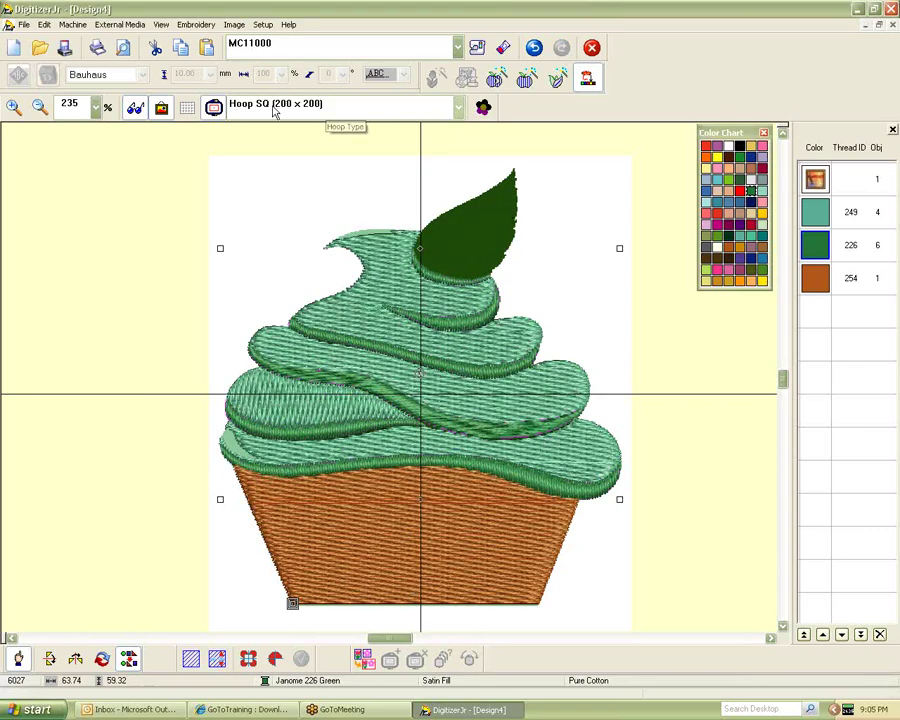
{"action": "left_click", "coordinate": [458, 105]}
{"action": "left_click", "coordinate": [285, 147]}
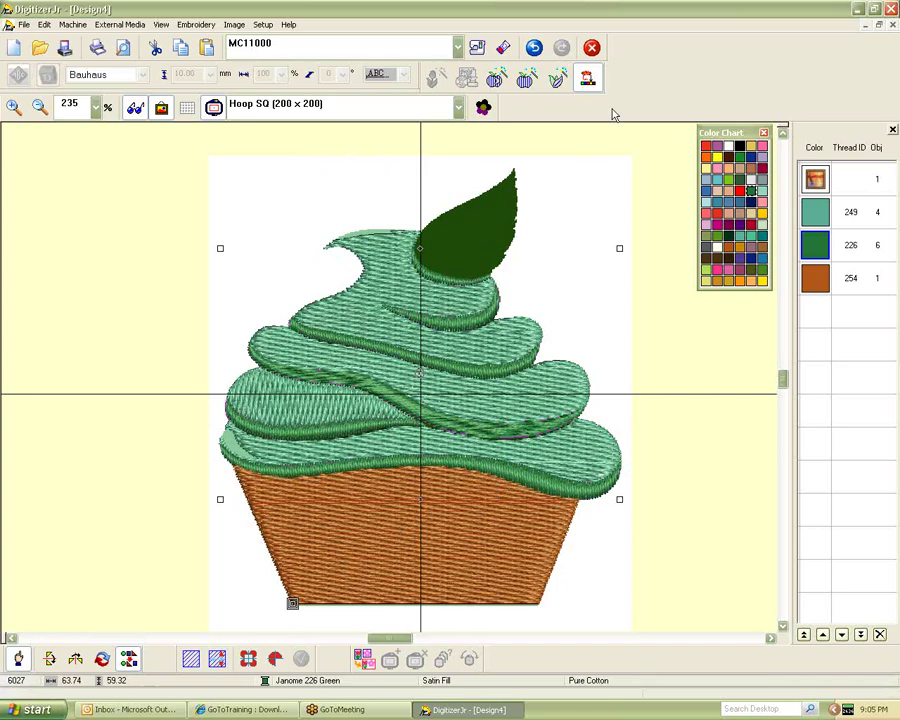
{"action": "left_click", "coordinate": [21, 24]}
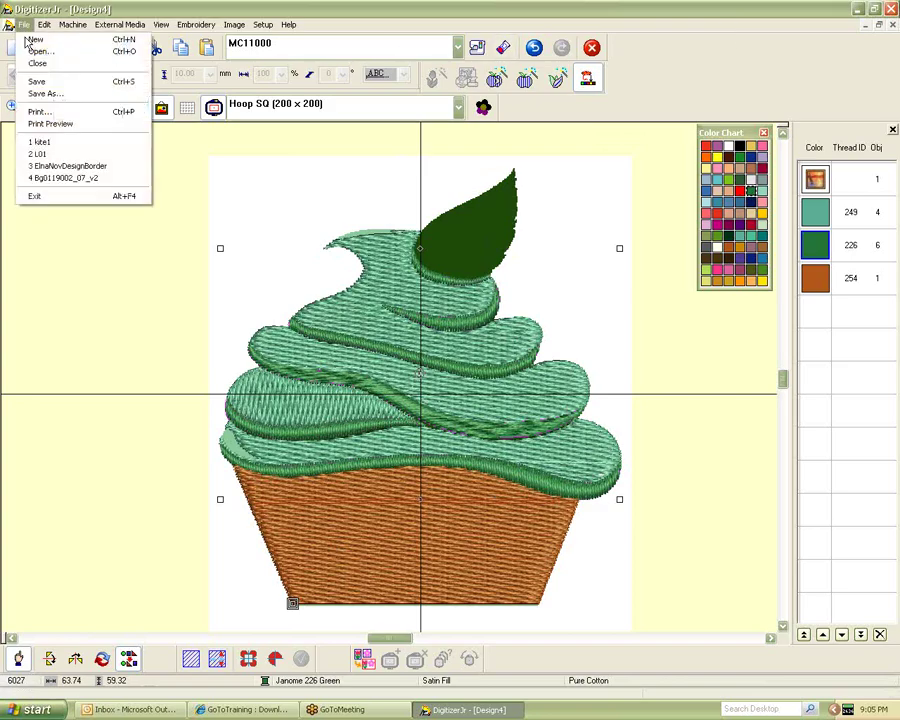
{"action": "left_click", "coordinate": [37, 180]}
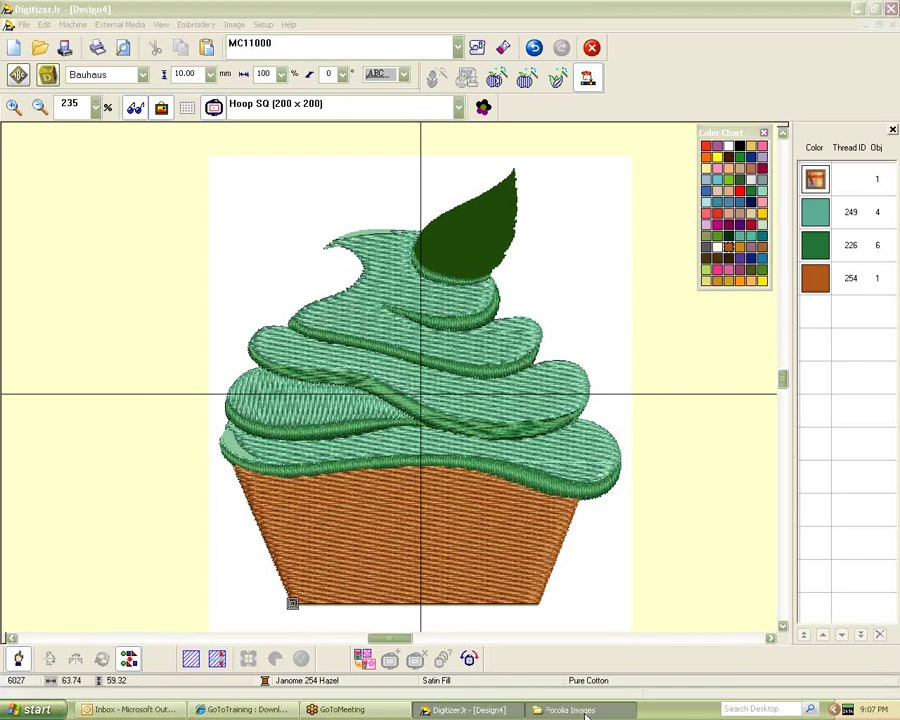
In the Fotolia Images folder window, preview the three square fish artworks starting with Fotolia_13129920_XXL
{"action": "scroll", "coordinate": [500, 328], "scroll_direction": "down", "scroll_amount": 5}
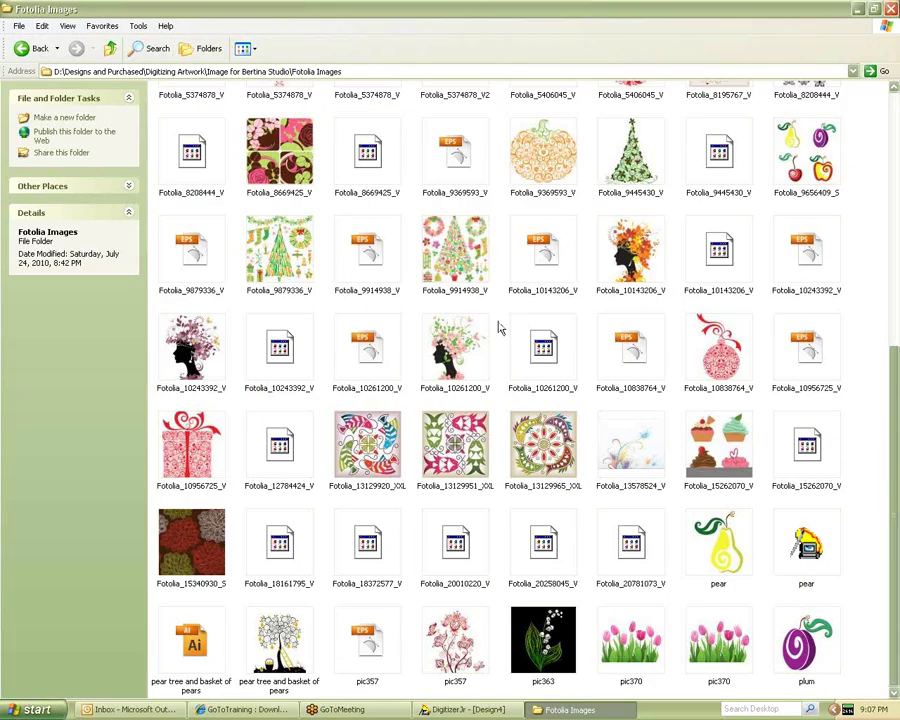
{"action": "left_click", "coordinate": [345, 438]}
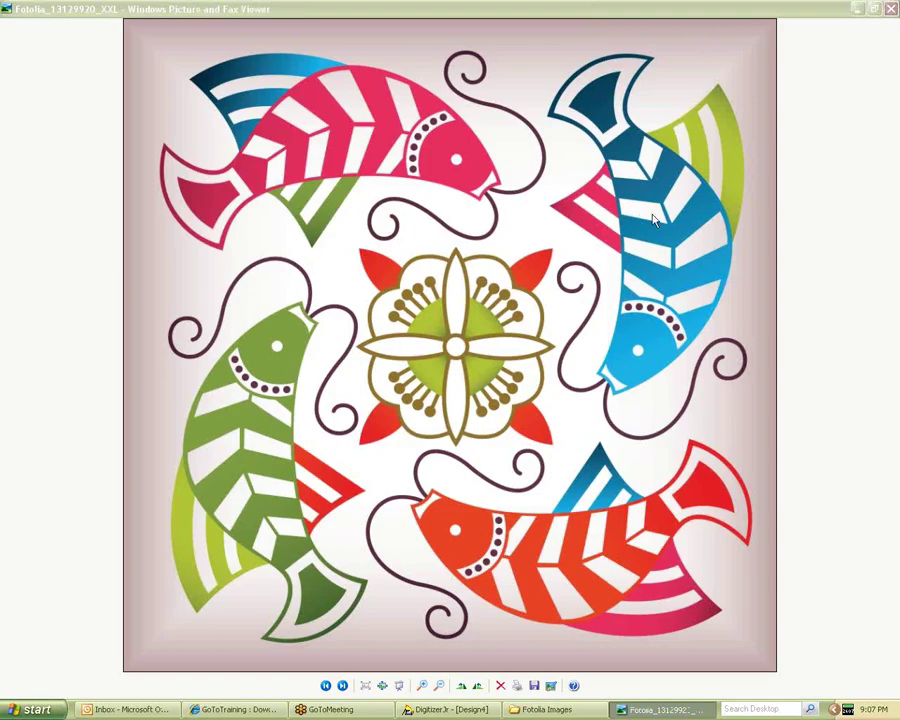
{"action": "left_click", "coordinate": [342, 686]}
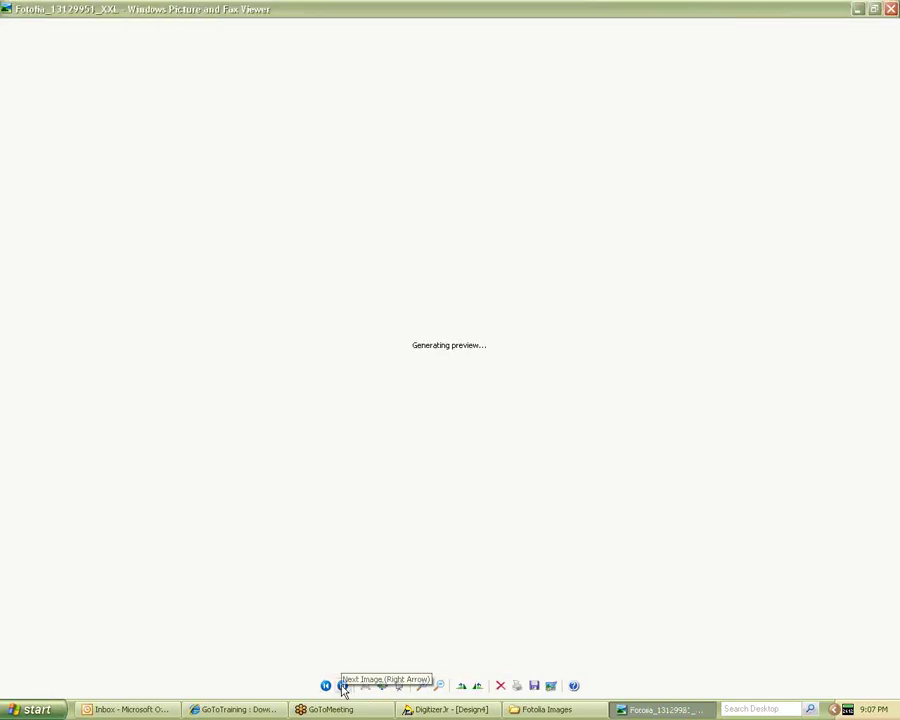
{"action": "left_click", "coordinate": [342, 686]}
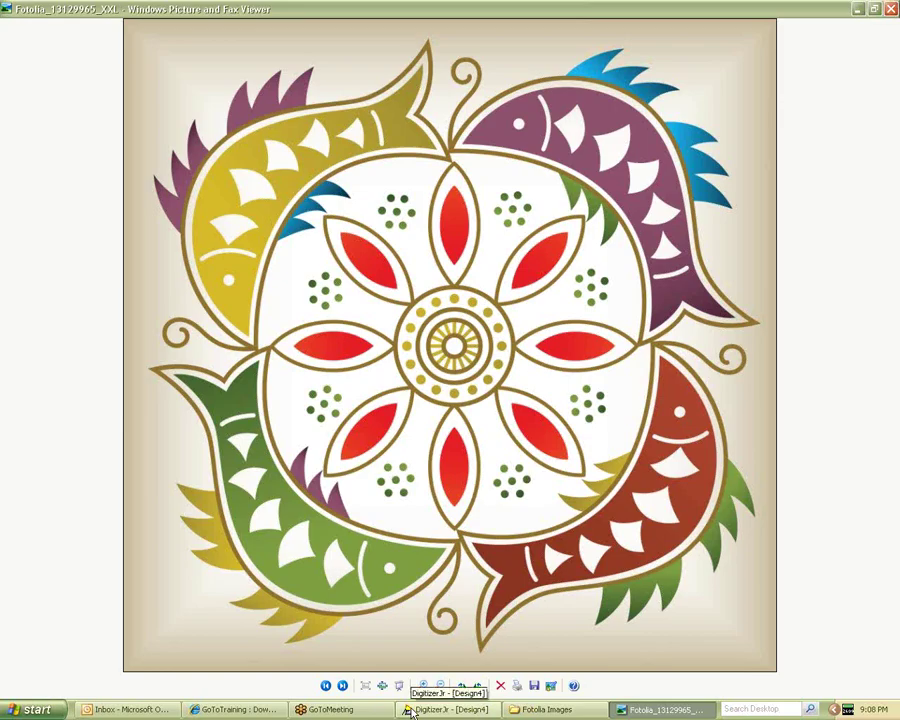
{"action": "left_click", "coordinate": [891, 9]}
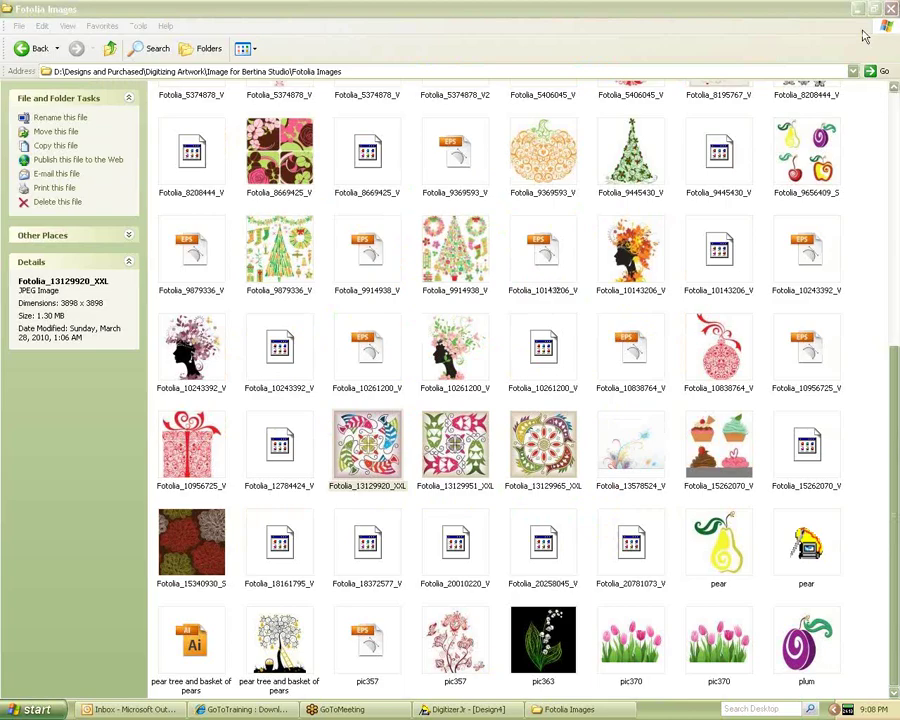
View the autumn-leaf silhouette image Fotolia_10143206_V in Windows Picture and Fax Viewer and close the image folder
{"action": "left_click", "coordinate": [632, 256]}
{"action": "right_click", "coordinate": [636, 248]}
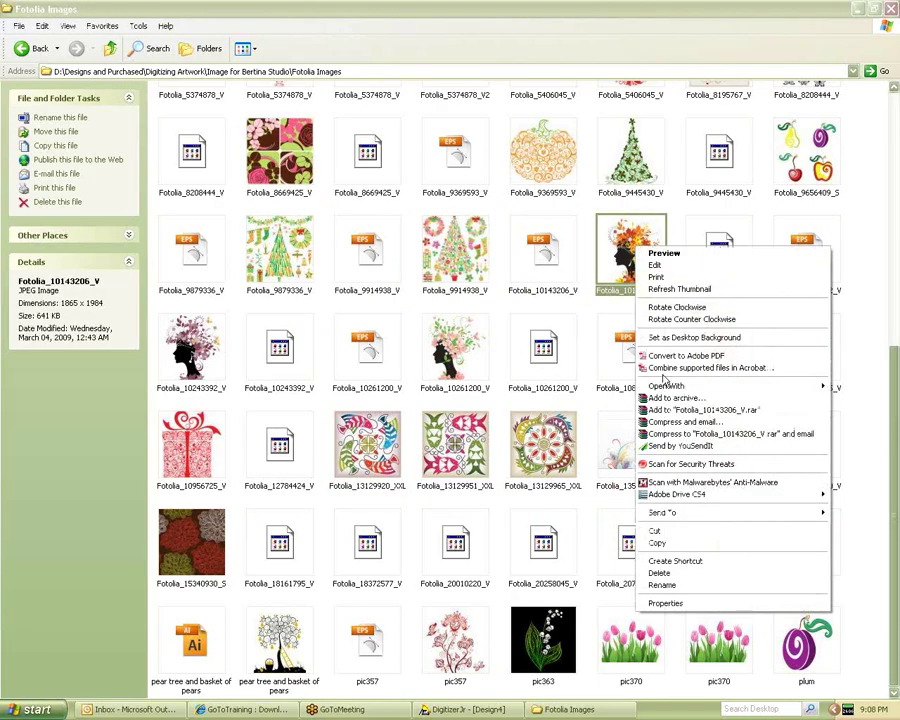
{"action": "mouse_move", "coordinate": [830, 386]}
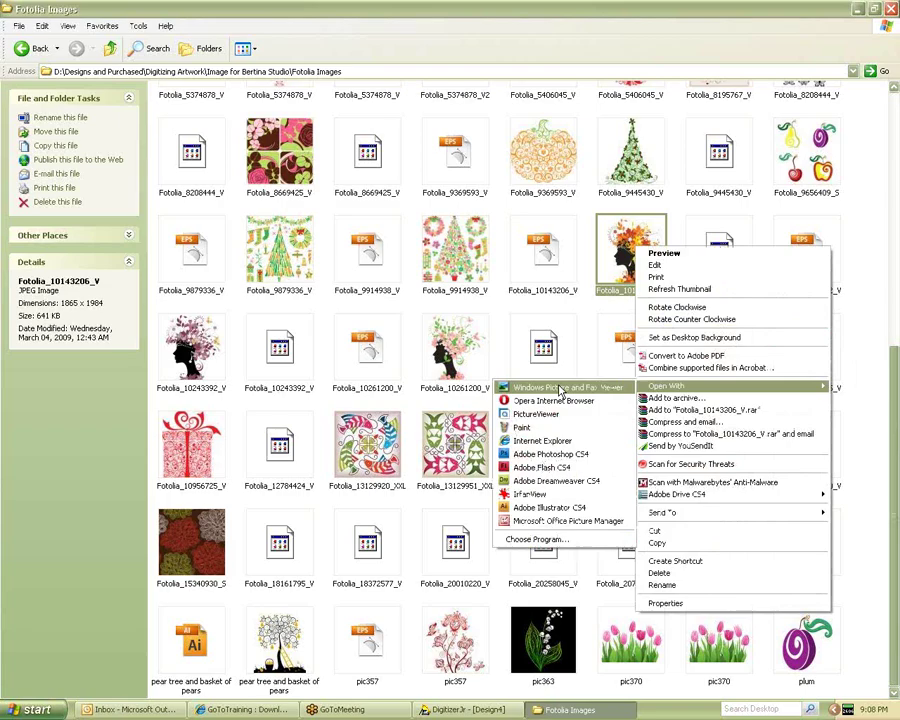
{"action": "left_click", "coordinate": [561, 389]}
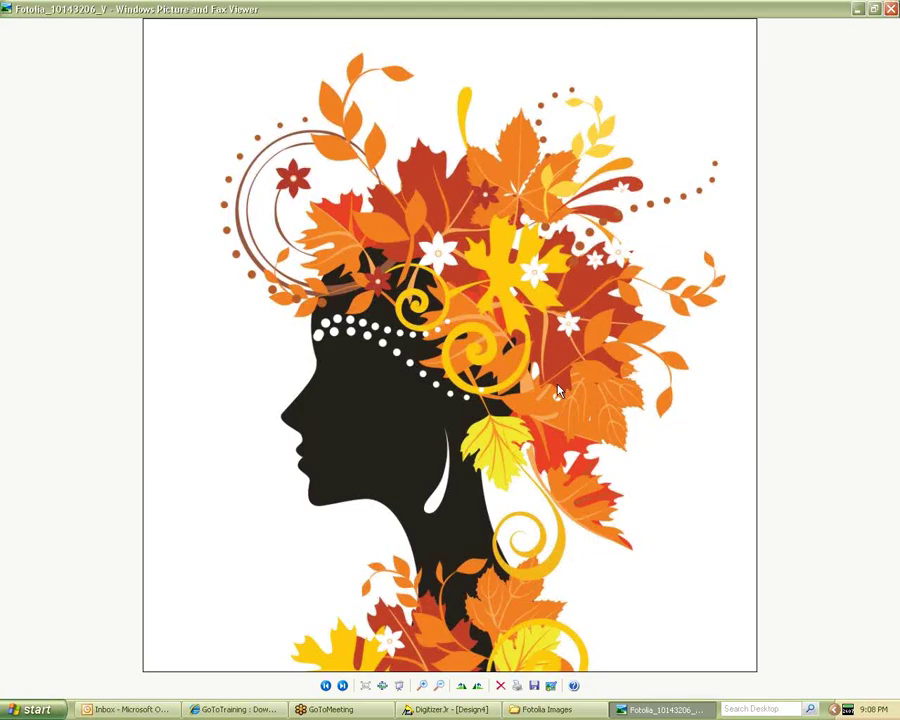
{"action": "left_click", "coordinate": [856, 9]}
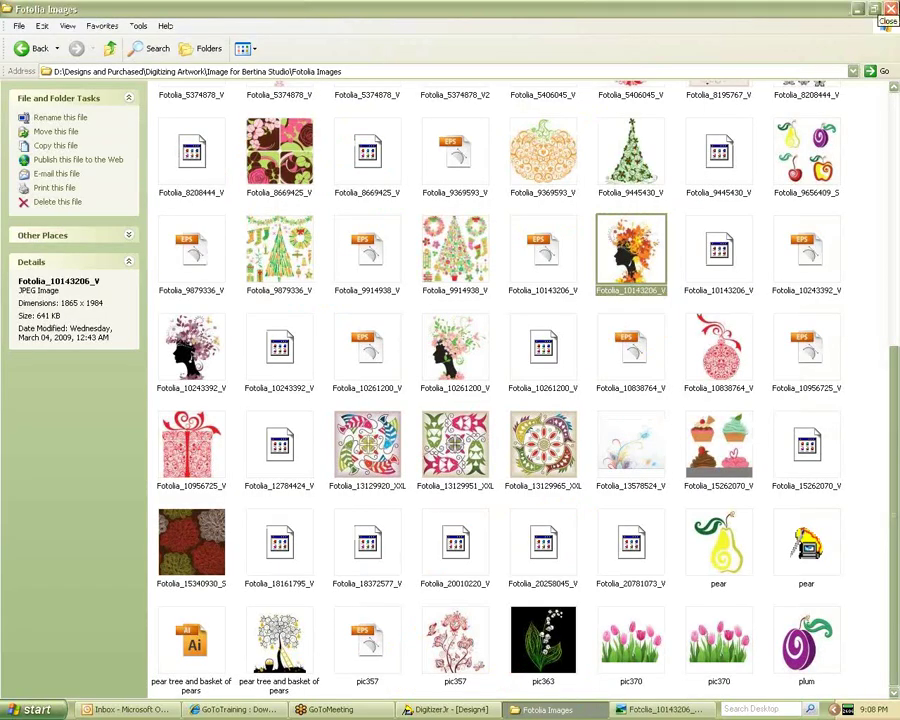
{"action": "left_click", "coordinate": [891, 9]}
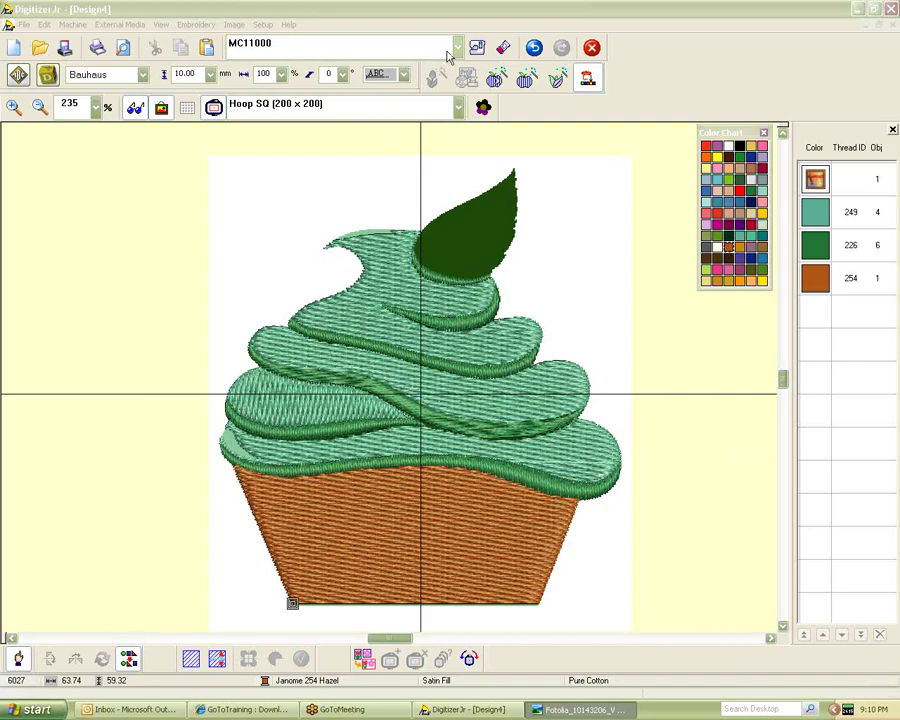
Back in DigitizerJr, change the hoop type to Hoop MA (200 x 280)
{"action": "left_click", "coordinate": [457, 106]}
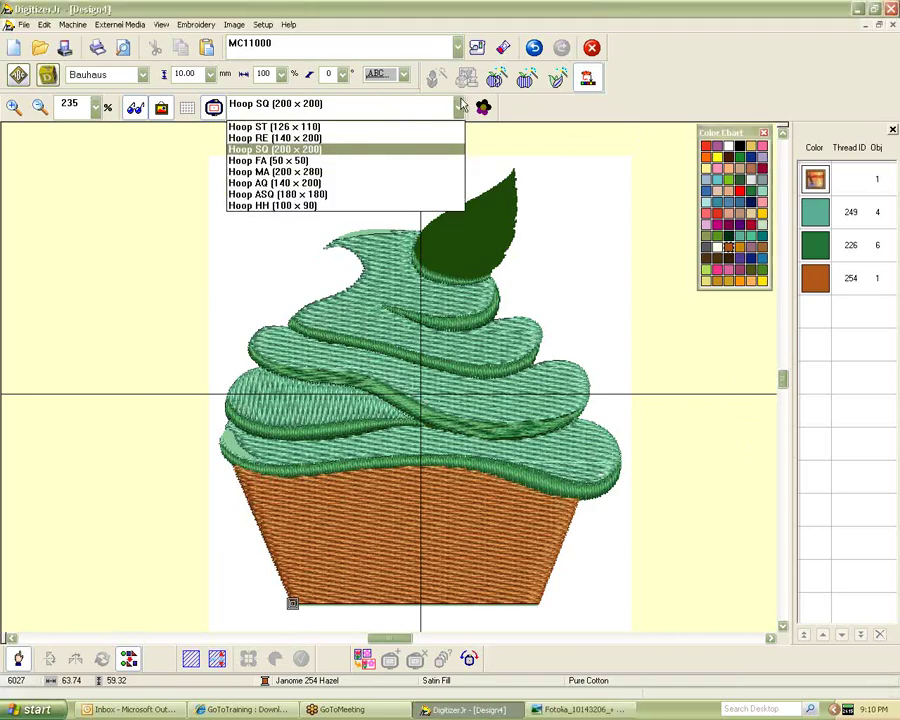
{"action": "left_click", "coordinate": [329, 176]}
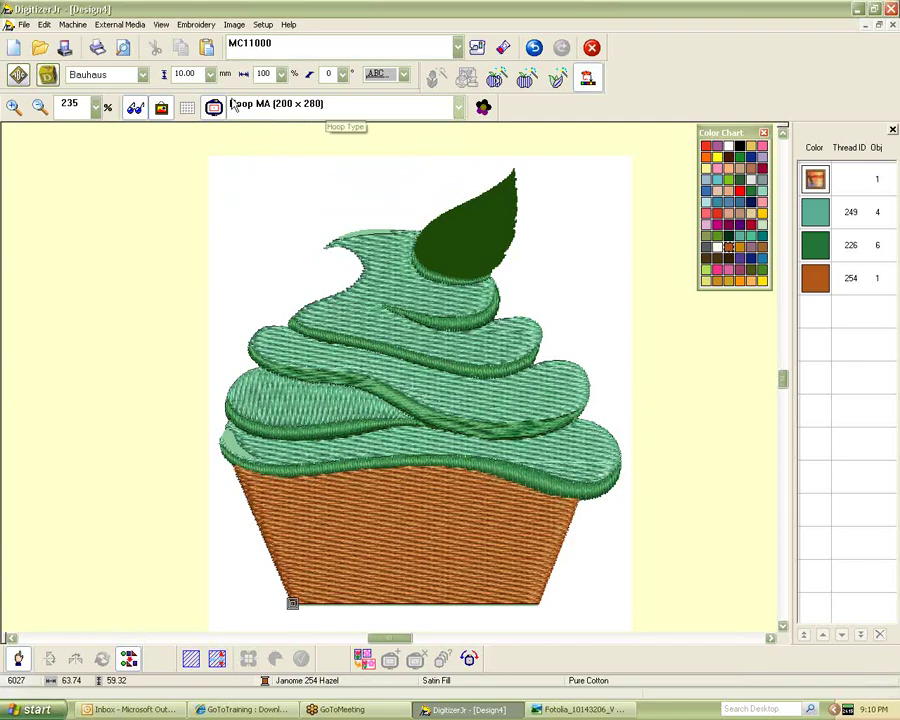
{"action": "left_click", "coordinate": [96, 106]}
{"action": "left_click", "coordinate": [70, 149]}
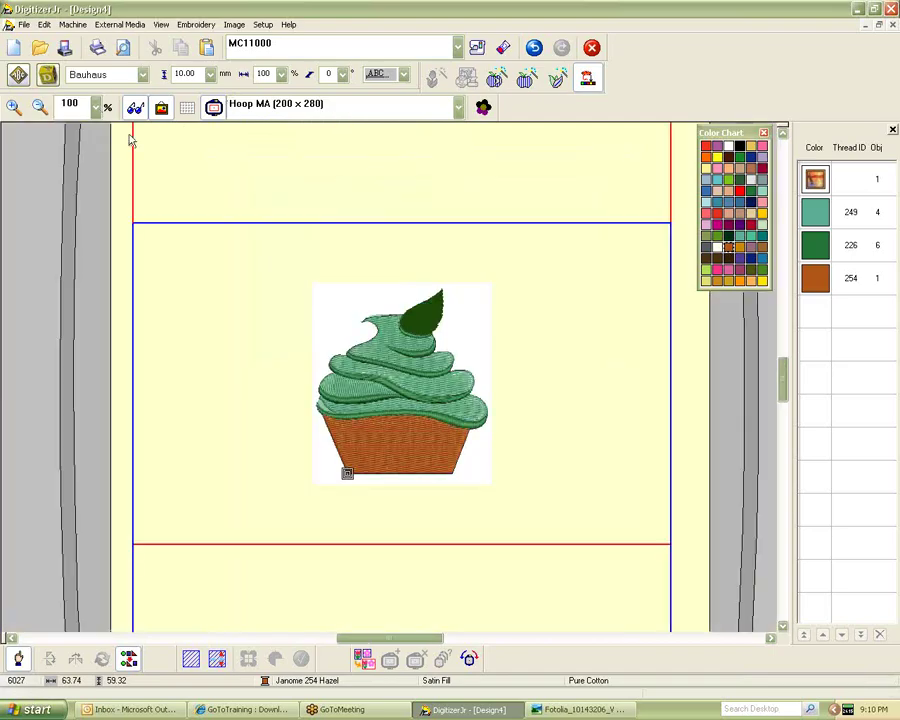
{"action": "scroll", "coordinate": [326, 244], "scroll_direction": "up", "scroll_amount": 3}
{"action": "scroll", "coordinate": [327, 243], "scroll_direction": "down", "scroll_amount": 1}
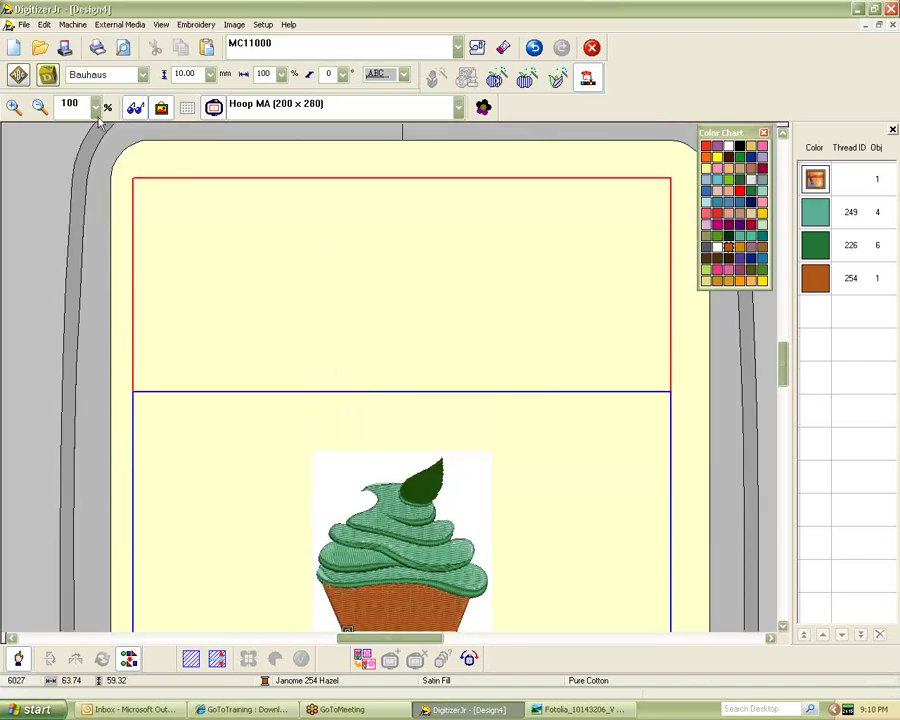
{"action": "left_click", "coordinate": [96, 106]}
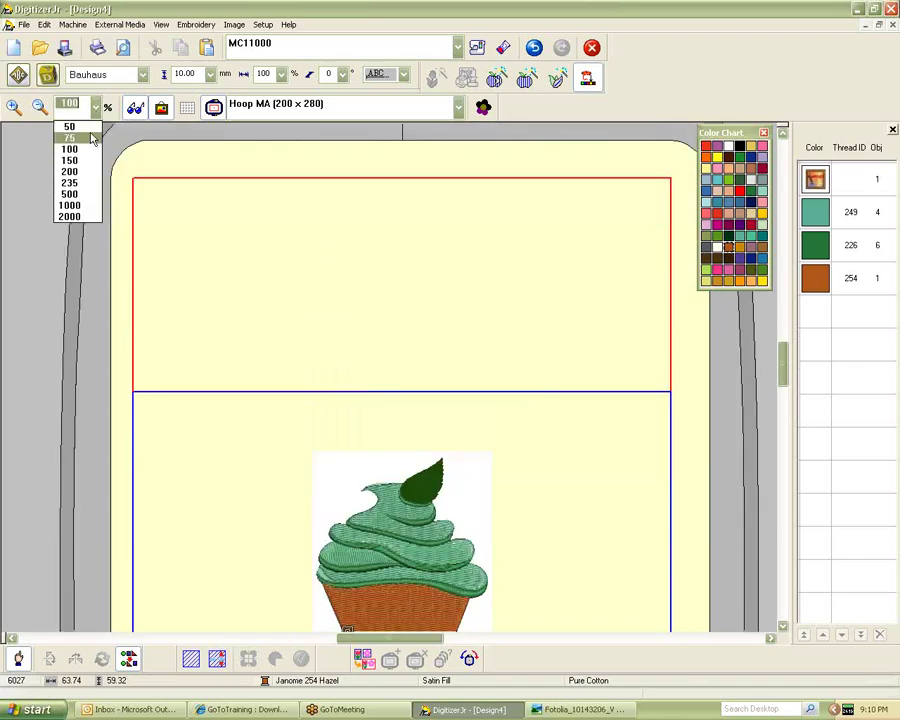
{"action": "left_click", "coordinate": [88, 128]}
Move the cupcake design and its bitmap into the hoop's upper part and enlarge the design to about 157 x 146 mm
{"action": "left_click", "coordinate": [403, 411]}
{"action": "left_click_drag", "start_coordinate": [327, 330], "coordinate": [474, 457]}
{"action": "left_click_drag", "start_coordinate": [393, 403], "coordinate": [307, 270]}
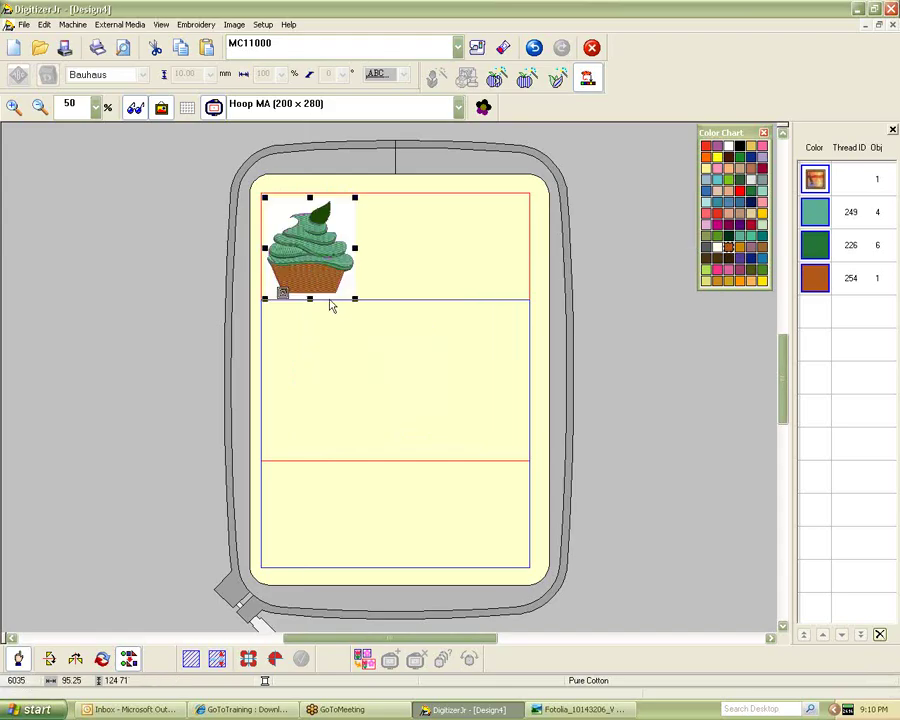
{"action": "left_click_drag", "start_coordinate": [354, 299], "coordinate": [510, 446]}
{"action": "left_click_drag", "start_coordinate": [391, 278], "coordinate": [400, 263]}
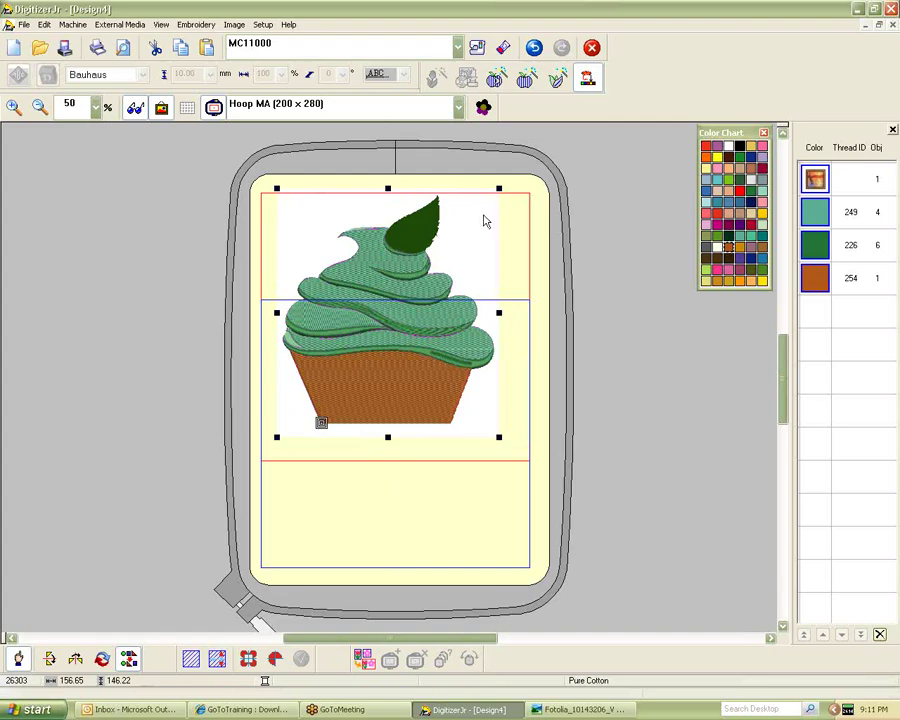
Move the cupcake outside the hoop and back across its upper two sections, and hide the bitmap image
{"action": "left_click_drag", "start_coordinate": [395, 284], "coordinate": [92, 283]}
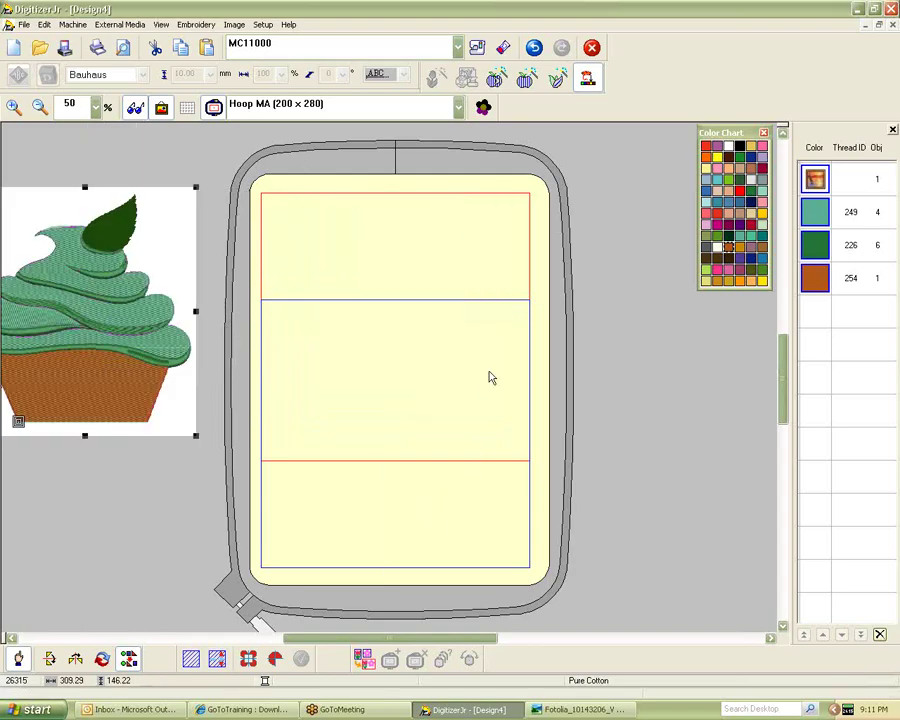
{"action": "left_click_drag", "start_coordinate": [112, 293], "coordinate": [293, 289]}
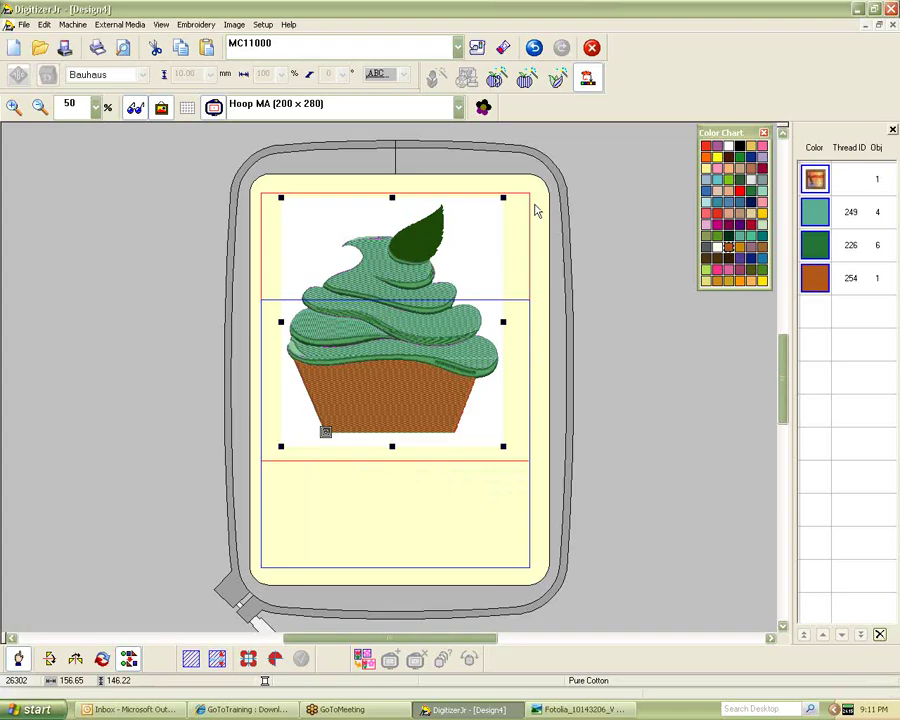
{"action": "left_click_drag", "start_coordinate": [382, 235], "coordinate": [381, 222]}
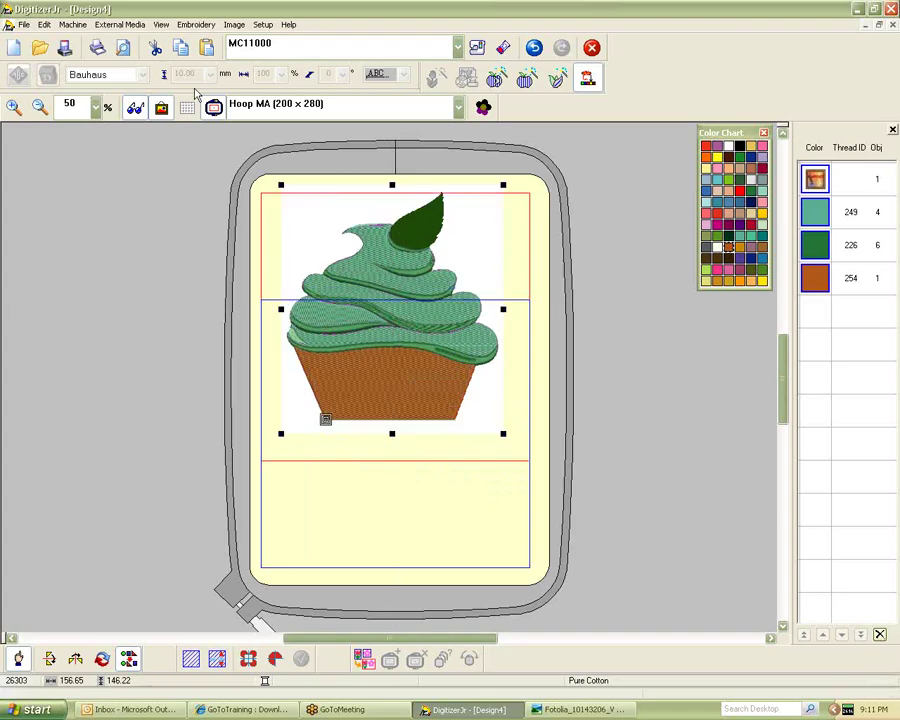
{"action": "left_click", "coordinate": [183, 122]}
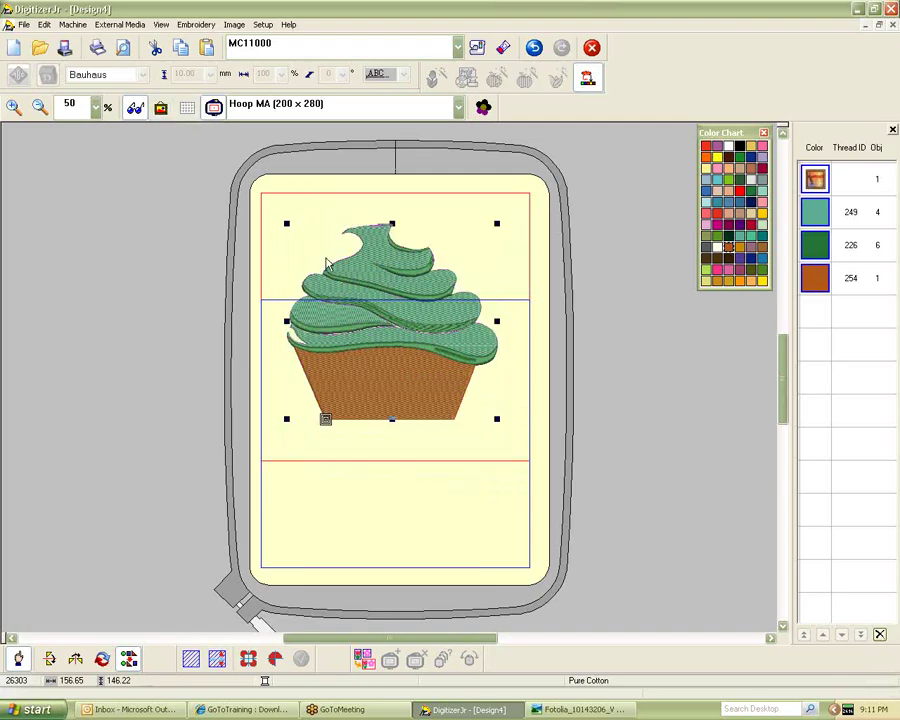
Move the cupcake up to the hoop's upper edge and add an upside-down copy below it, with the two brown bases overlapping
{"action": "left_click_drag", "start_coordinate": [378, 287], "coordinate": [378, 260]}
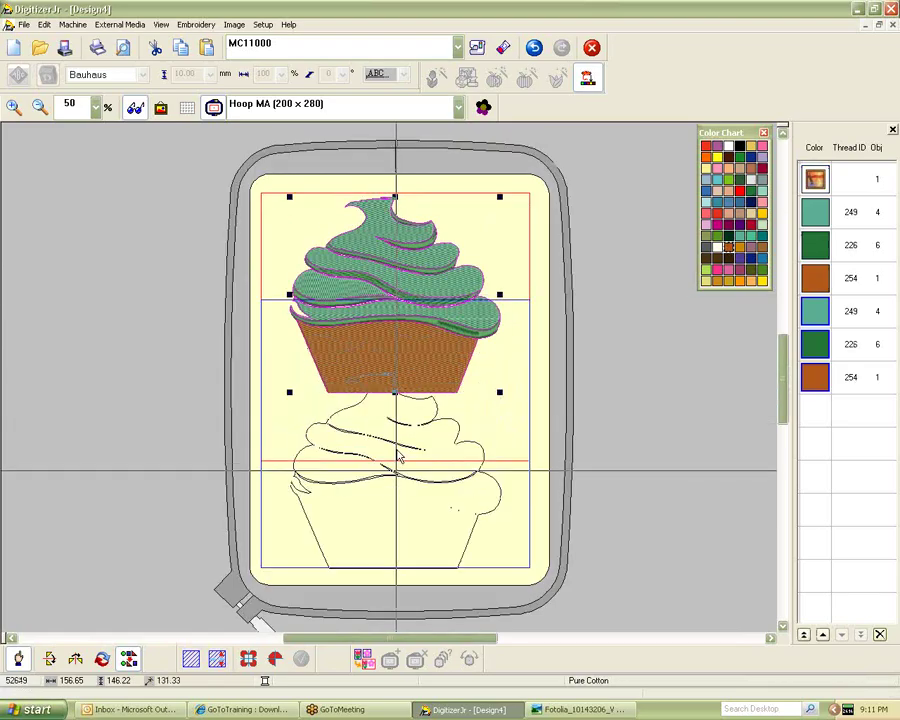
{"action": "left_click", "coordinate": [398, 452]}
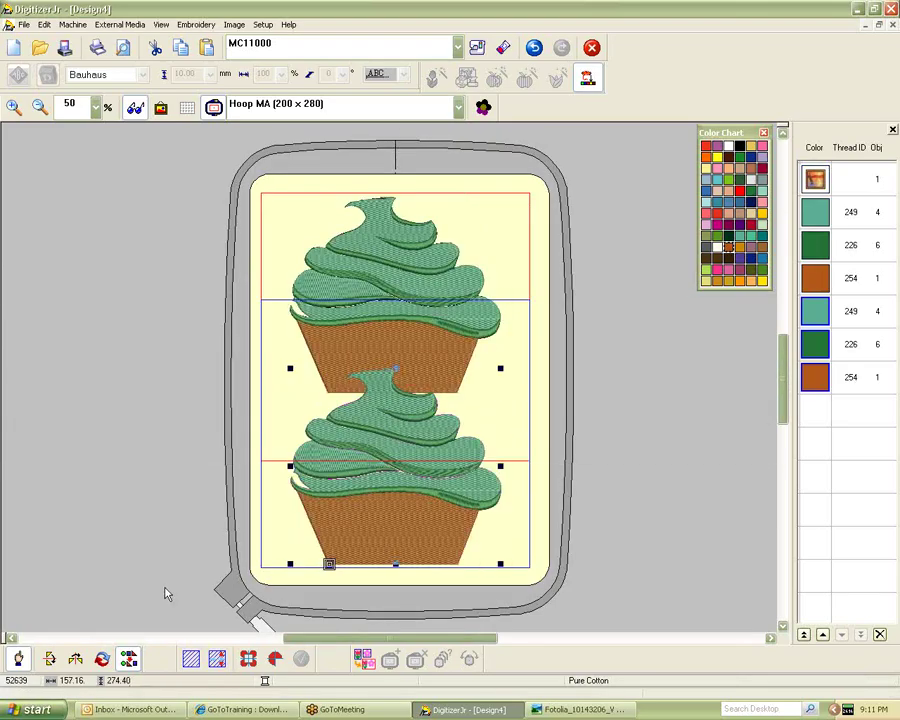
{"action": "left_click", "coordinate": [102, 659]}
{"action": "left_click", "coordinate": [102, 660]}
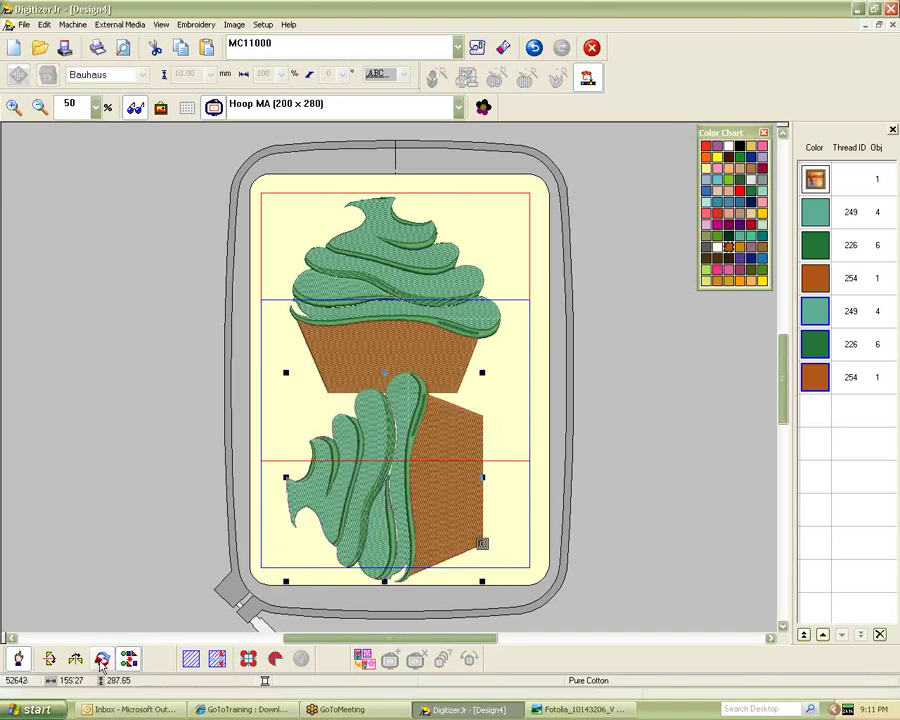
{"action": "left_click", "coordinate": [102, 660]}
{"action": "left_click", "coordinate": [102, 660]}
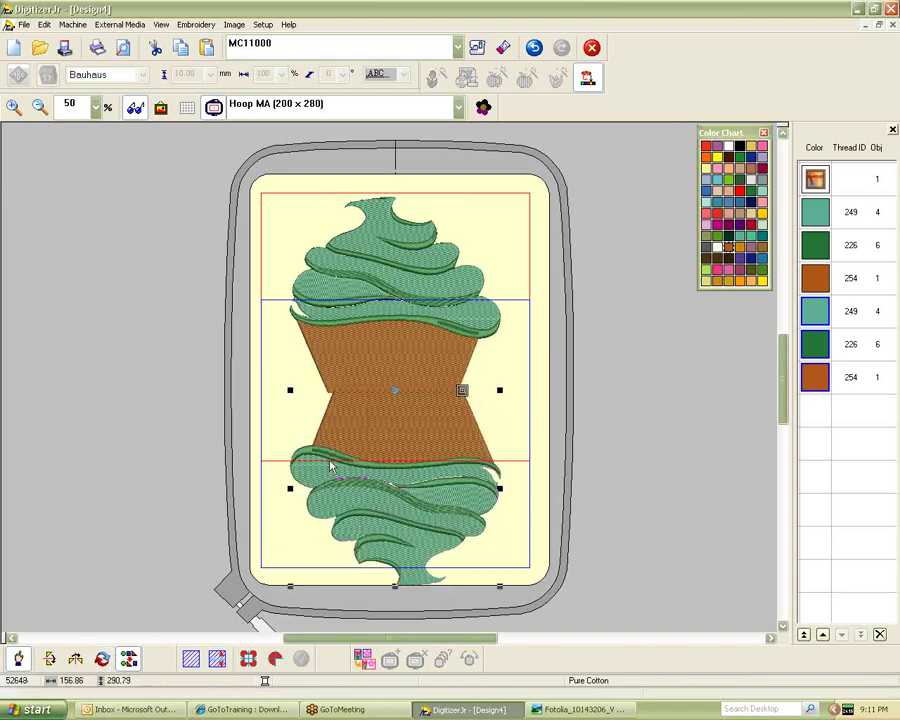
{"action": "left_click_drag", "start_coordinate": [418, 442], "coordinate": [412, 424]}
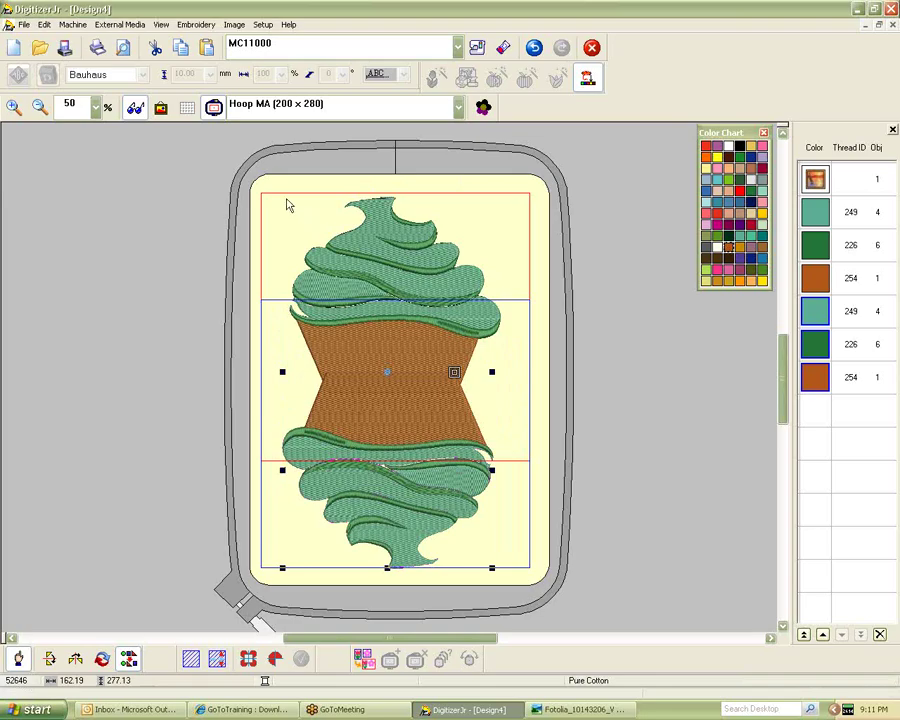
Try to write the design to external media, and shift the upside-down cupcake slightly up to fit the hoop positions
{"action": "left_click", "coordinate": [503, 47]}
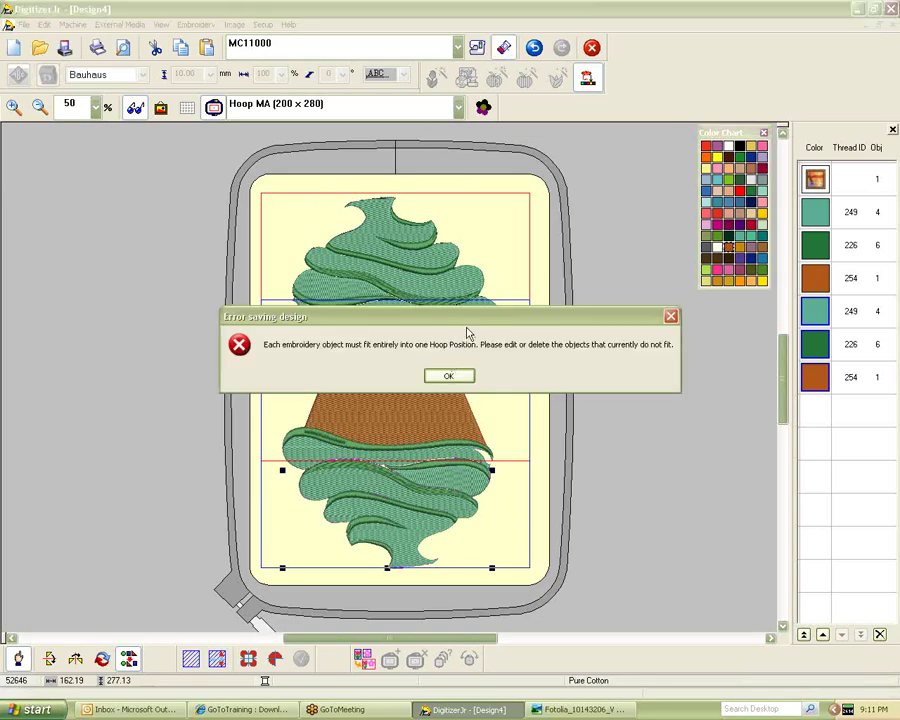
{"action": "left_click_drag", "start_coordinate": [482, 318], "coordinate": [322, 175]}
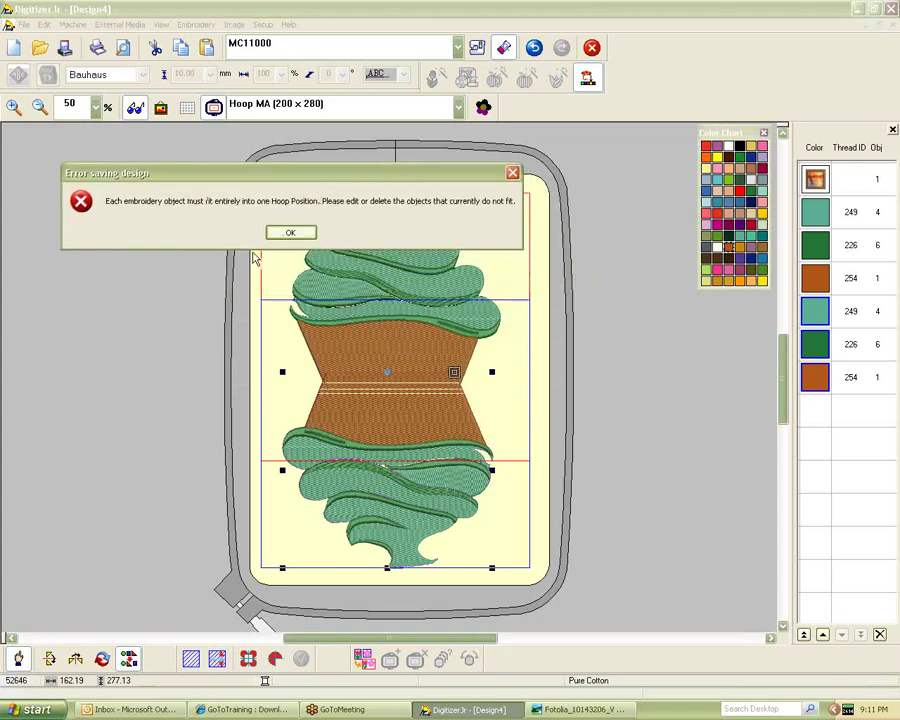
{"action": "left_click", "coordinate": [291, 232]}
{"action": "left_click_drag", "start_coordinate": [521, 178], "coordinate": [472, 138]}
{"action": "left_click", "coordinate": [463, 133]}
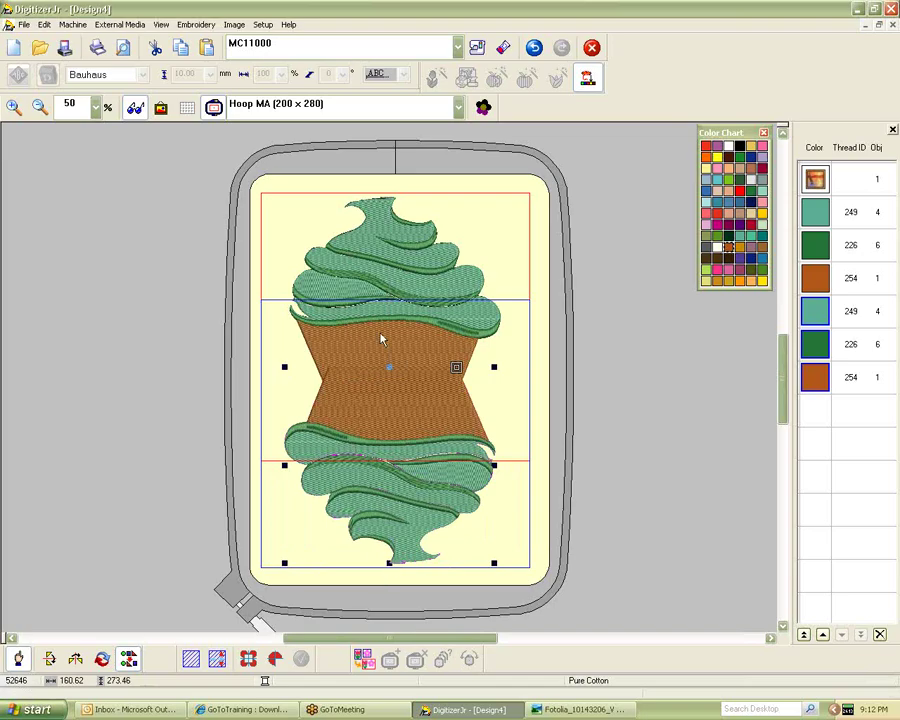
Write Design4.JEF to Removable Disk (E:) in a new folder named multi hoop
{"action": "left_click", "coordinate": [503, 47]}
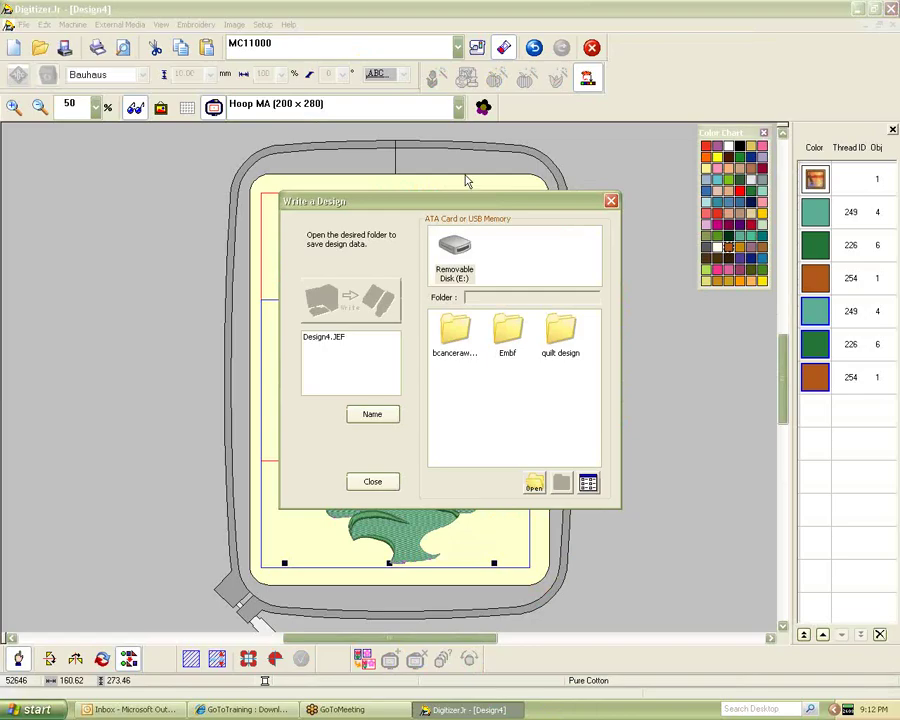
{"action": "left_click_drag", "start_coordinate": [484, 201], "coordinate": [347, 139]}
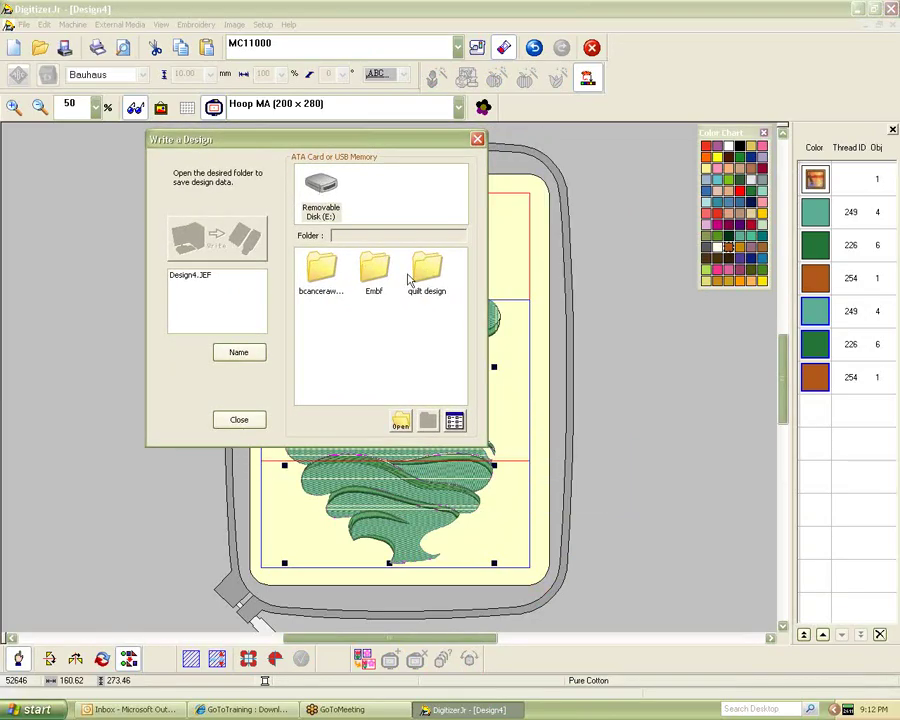
{"action": "right_click", "coordinate": [378, 317]}
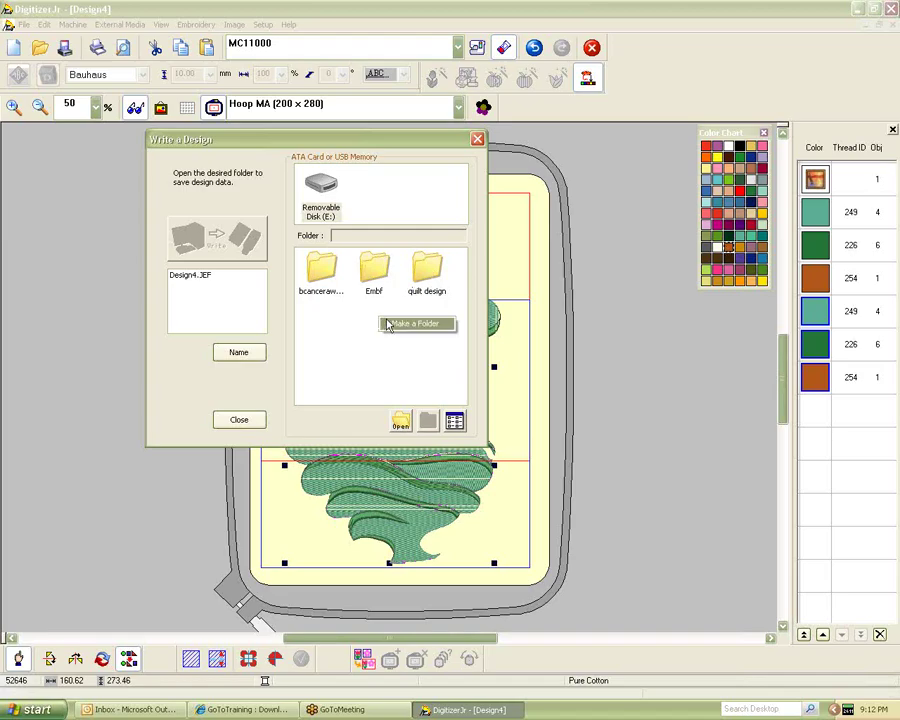
{"action": "left_click", "coordinate": [403, 331]}
{"action": "type", "text": "mul"}
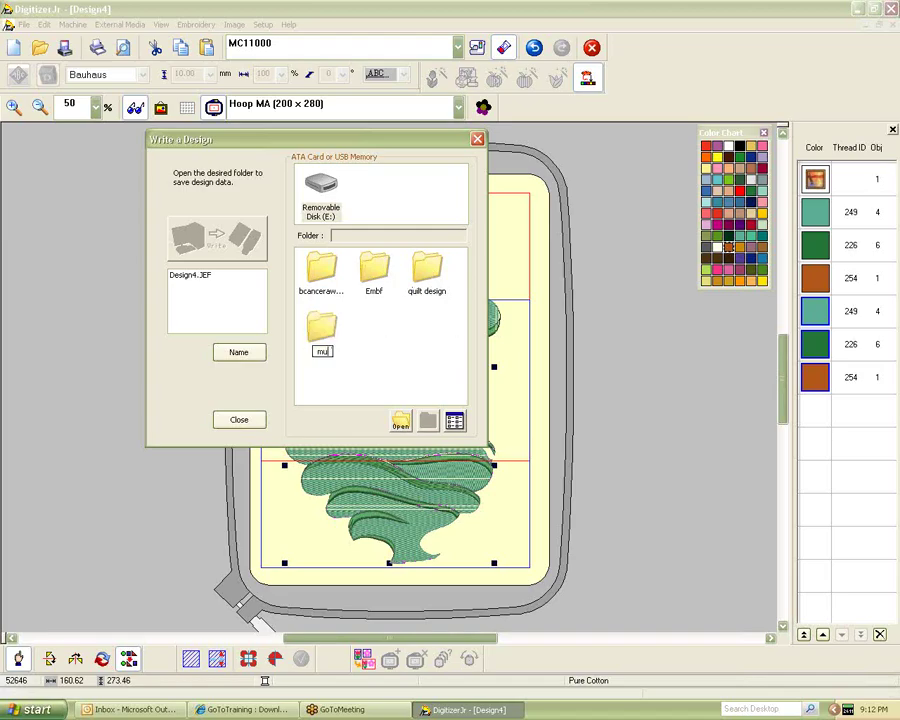
{"action": "type", "text": "ti hoop"}
{"action": "double_click", "coordinate": [318, 328]}
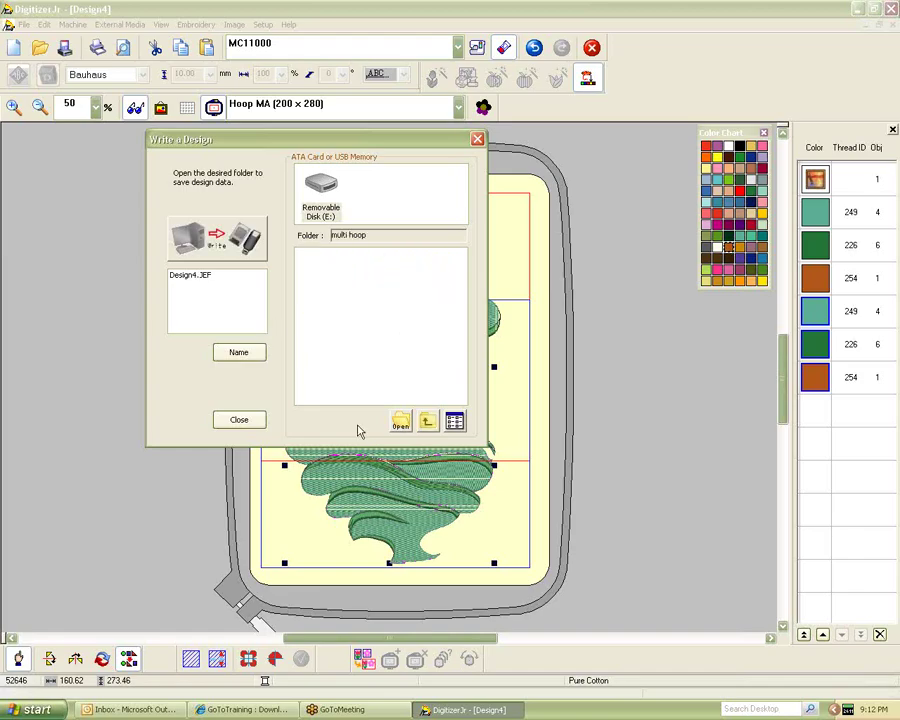
{"action": "left_click", "coordinate": [217, 236]}
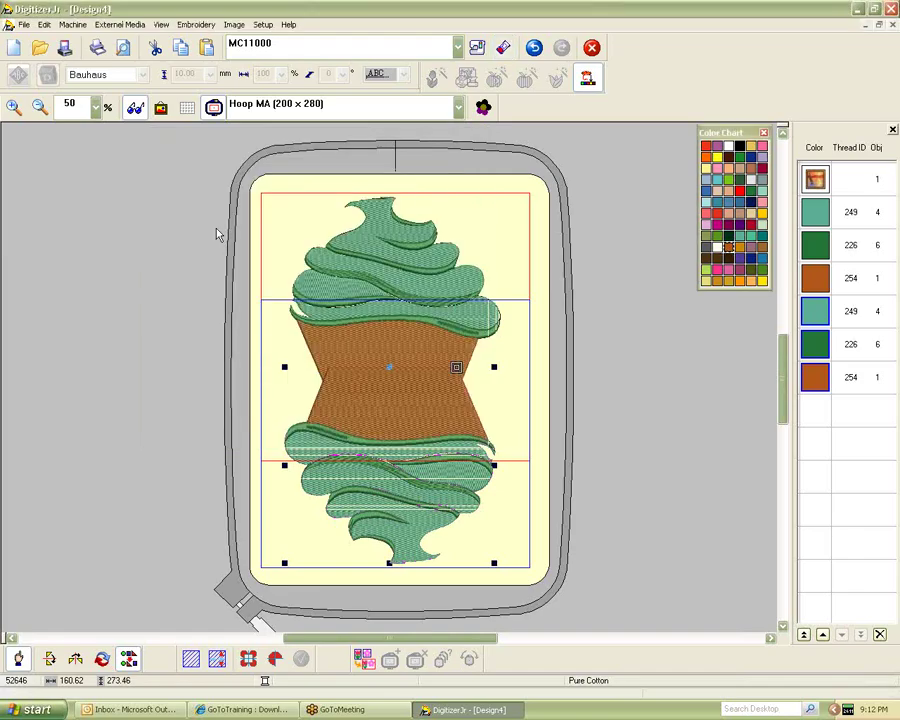
Open the written Design4 from the multi hoop folder on the removable disk without saving changes to the current design
{"action": "left_click", "coordinate": [23, 24]}
{"action": "left_click", "coordinate": [37, 51]}
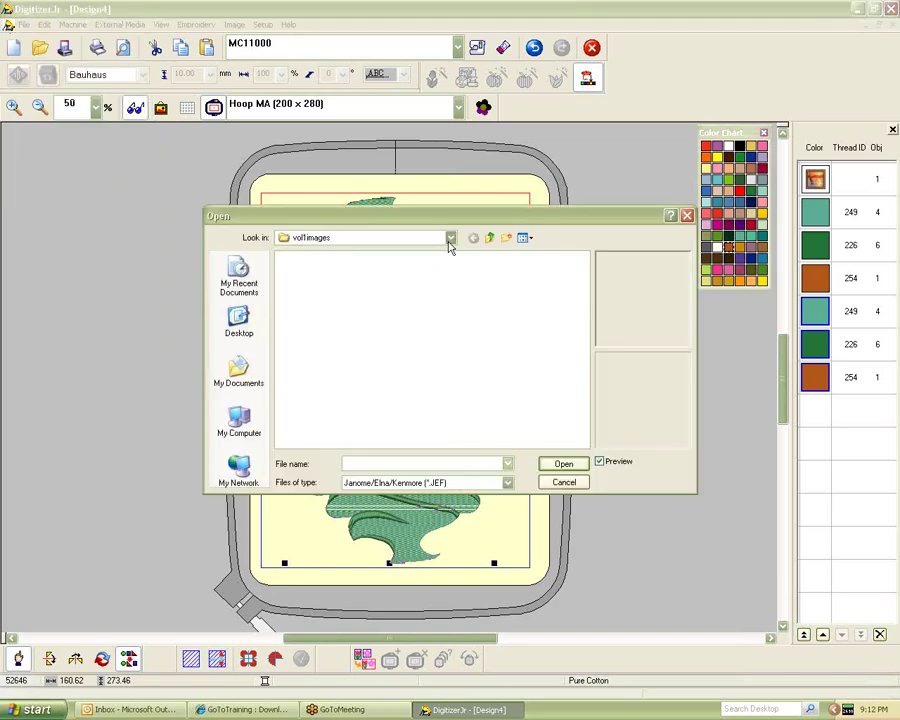
{"action": "left_click", "coordinate": [450, 240]}
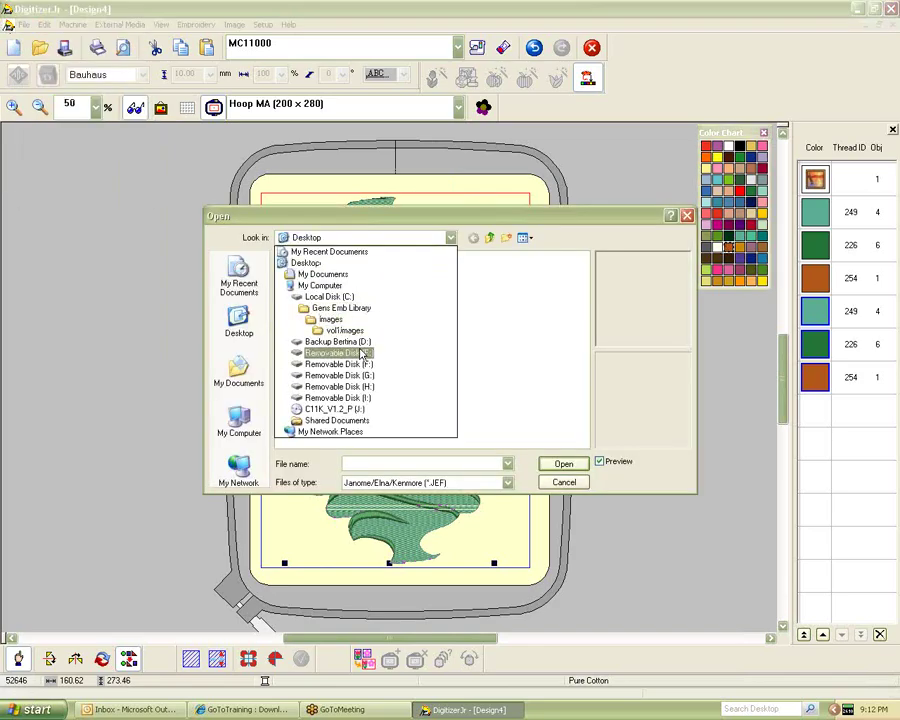
{"action": "left_click", "coordinate": [362, 354]}
{"action": "double_click", "coordinate": [292, 258]}
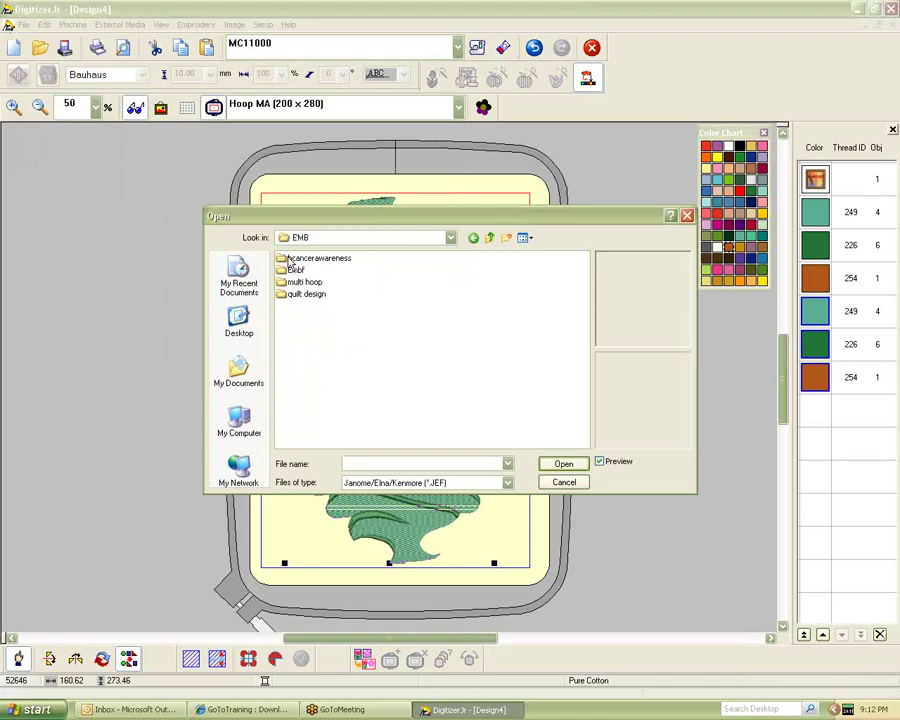
{"action": "double_click", "coordinate": [296, 282]}
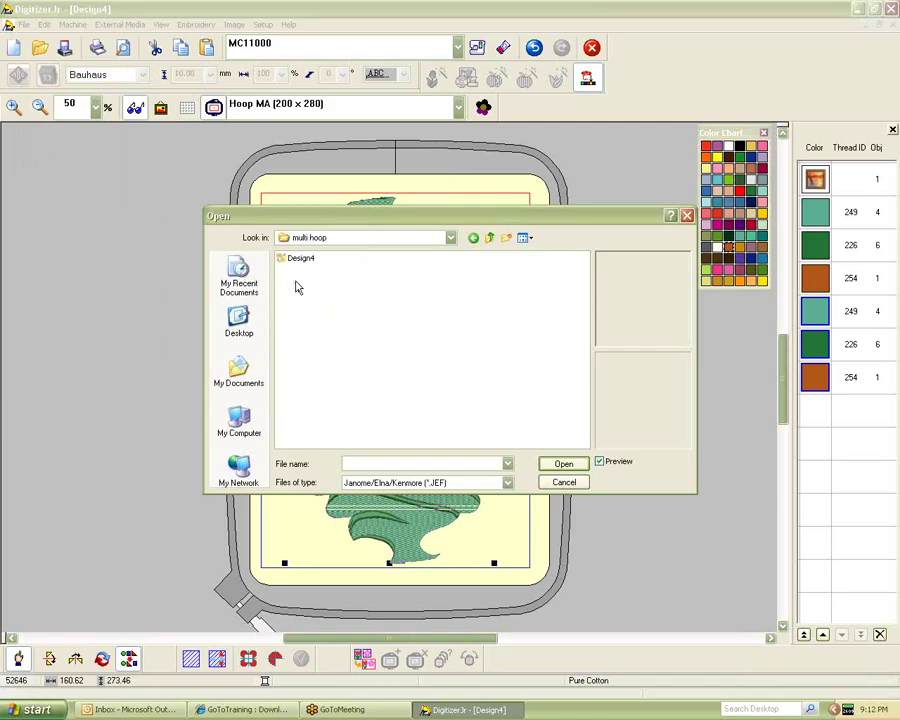
{"action": "left_click", "coordinate": [300, 262]}
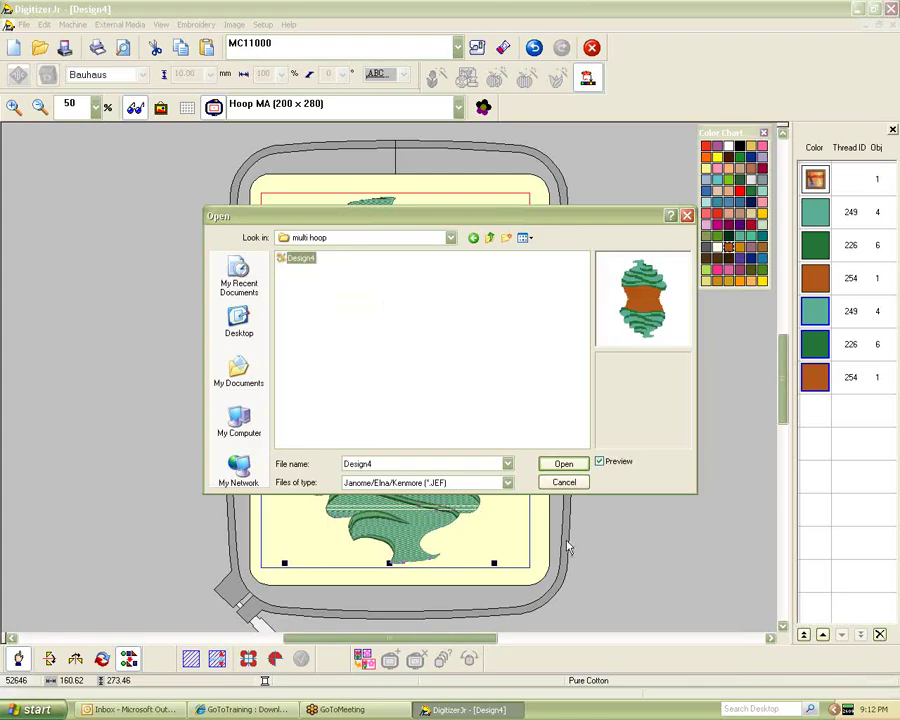
{"action": "left_click", "coordinate": [563, 466]}
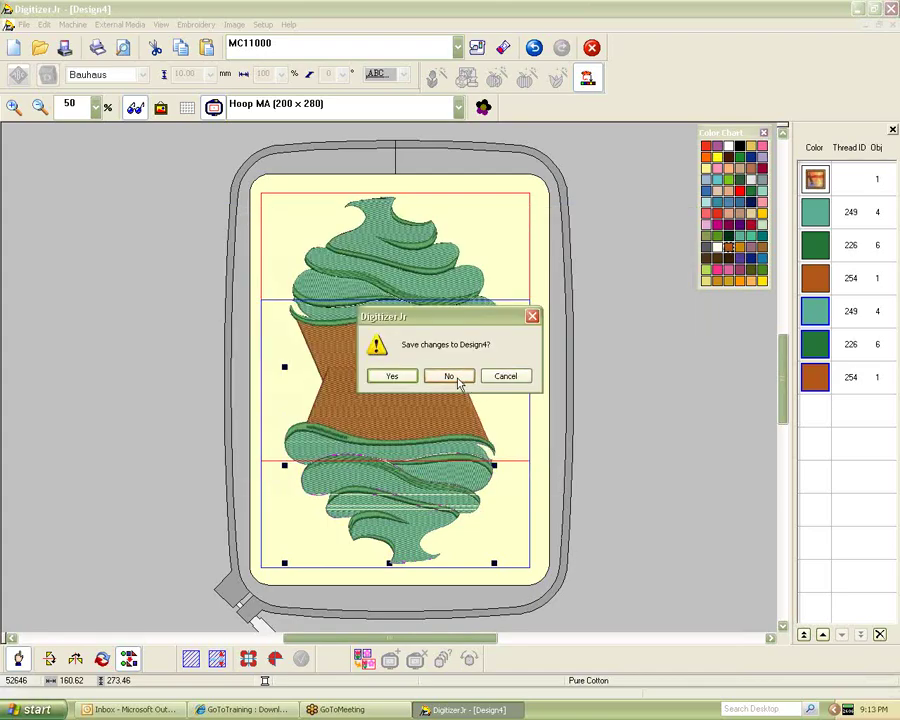
{"action": "left_click", "coordinate": [450, 377]}
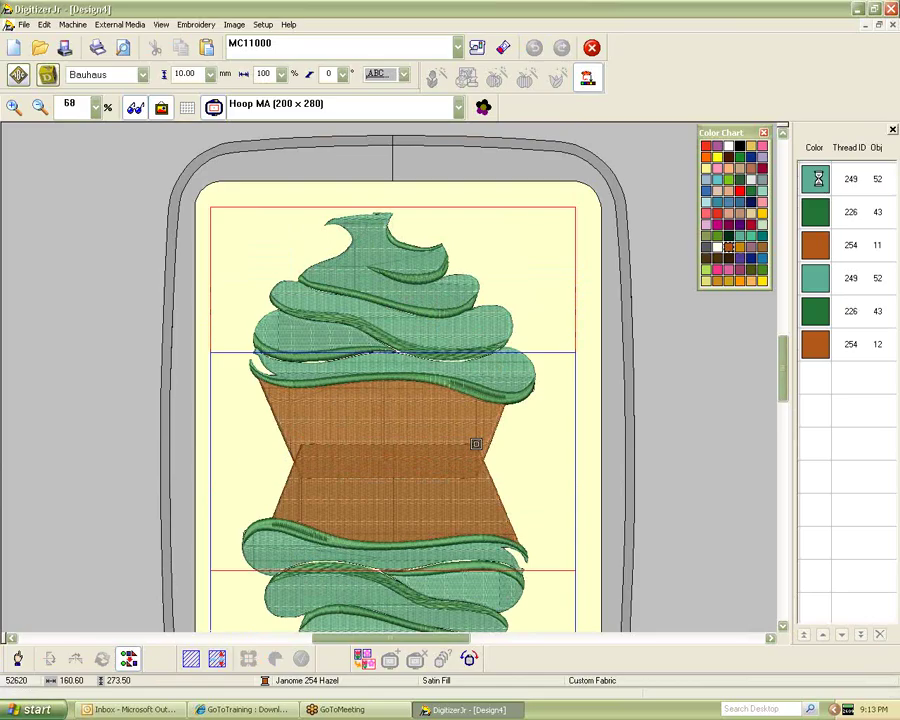
Examine which parts of the reopened design belong to the two brown 254 colour blocks, and clear the selection
{"action": "left_click", "coordinate": [817, 245]}
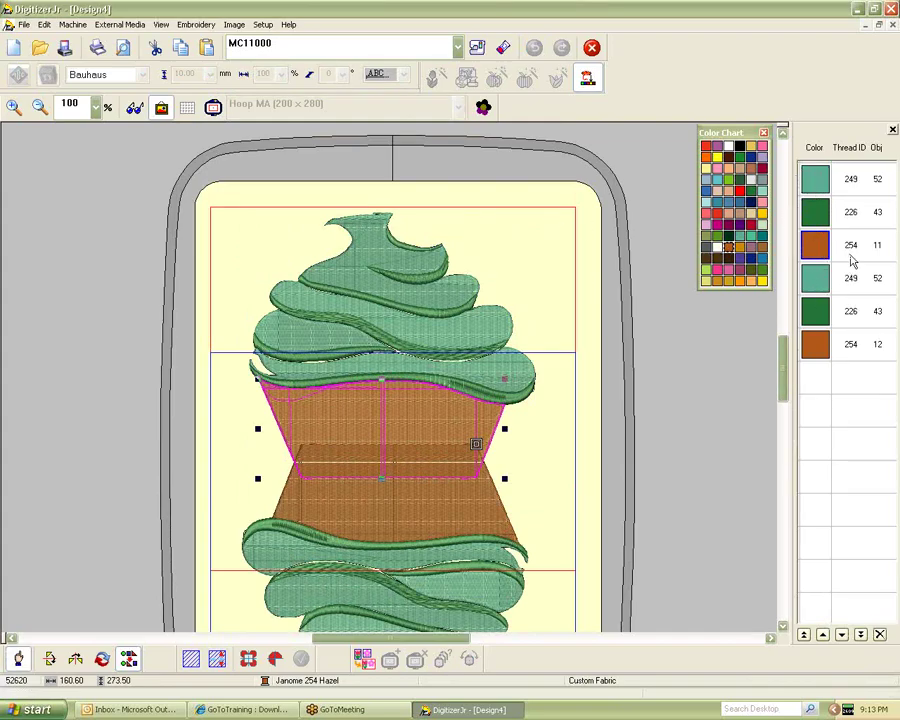
{"action": "left_click", "coordinate": [817, 279]}
{"action": "left_click", "coordinate": [820, 355]}
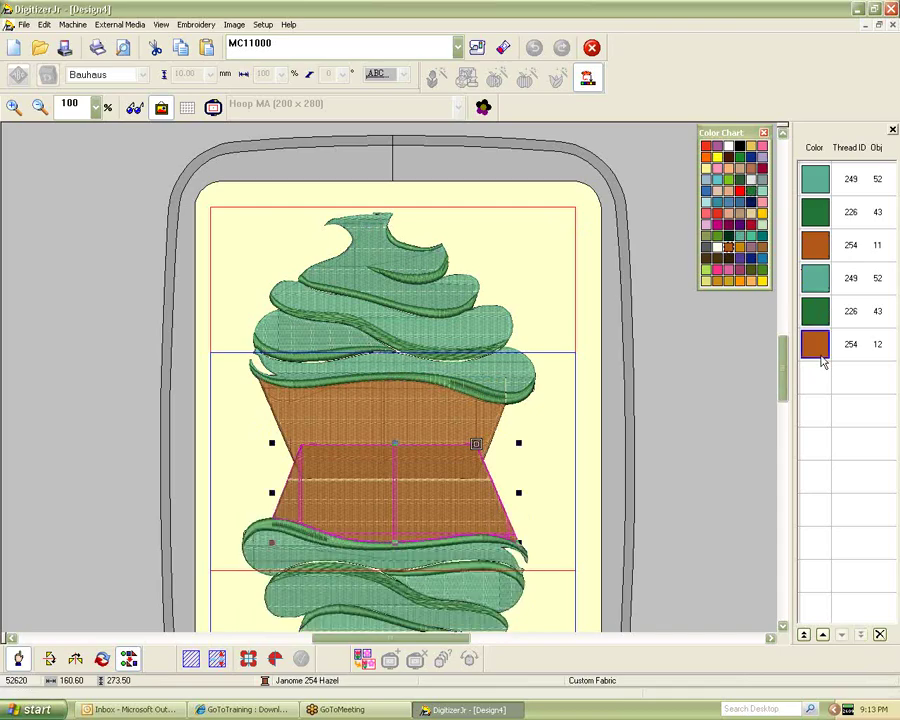
{"action": "left_click", "coordinate": [673, 430]}
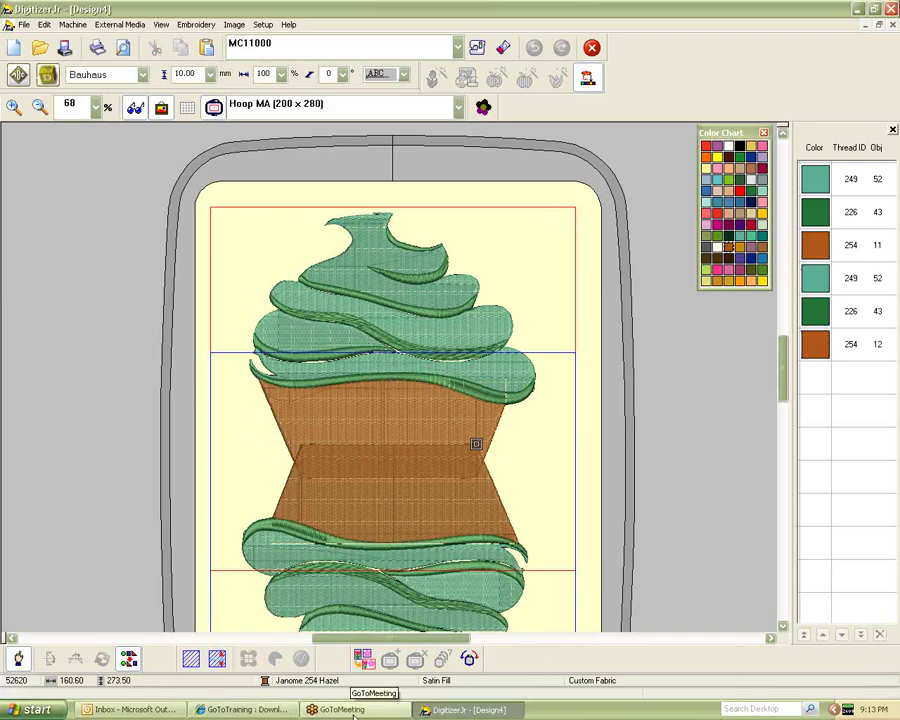
Preview Design4 in the multi hoop folder and leave the file dialog without opening it
{"action": "left_click", "coordinate": [20, 24]}
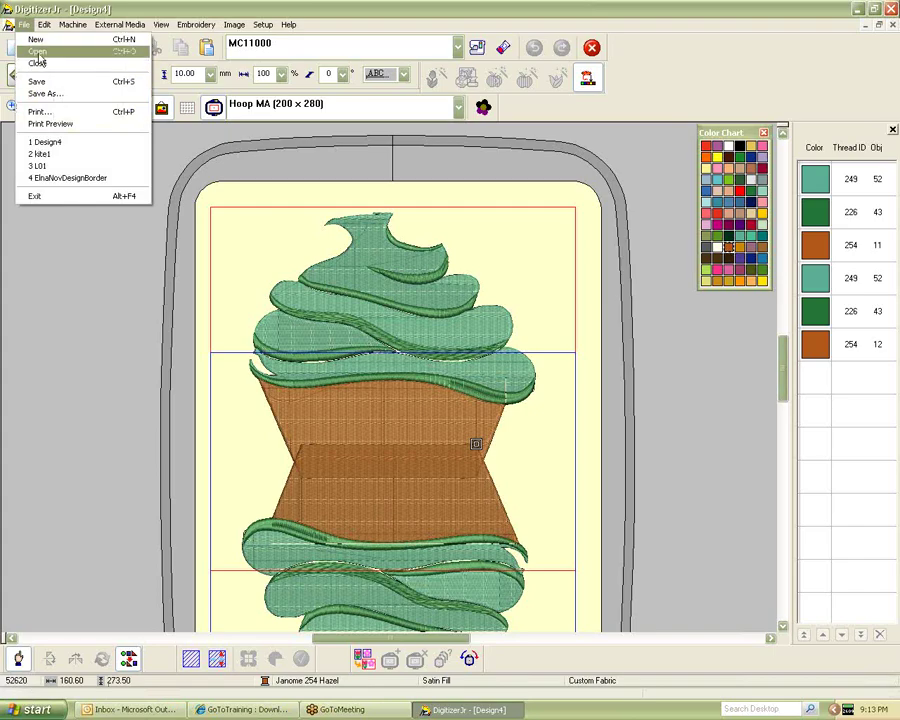
{"action": "left_click", "coordinate": [36, 52]}
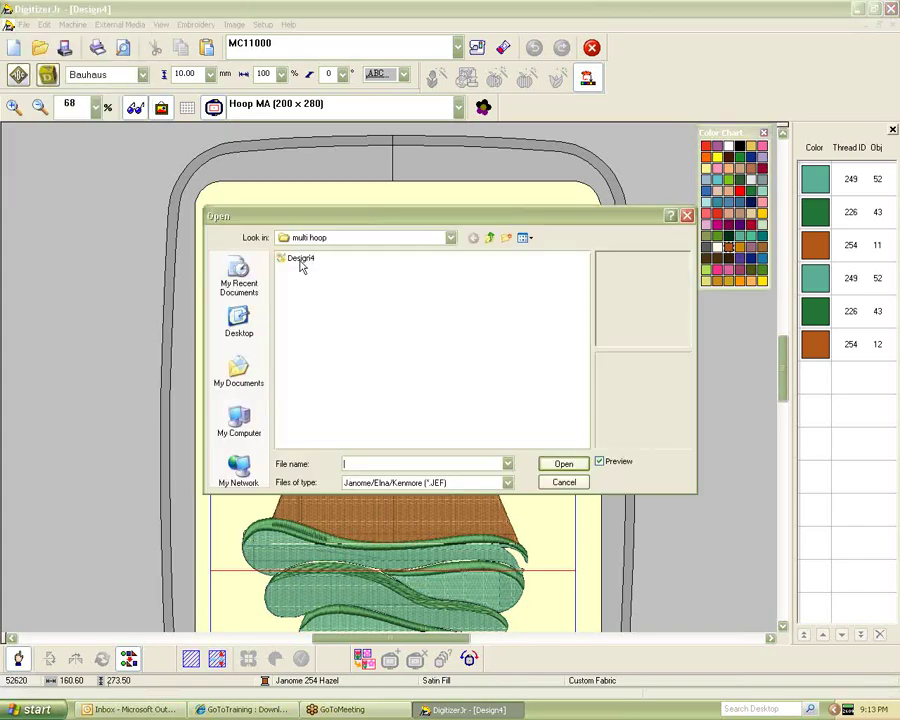
{"action": "left_click", "coordinate": [301, 262]}
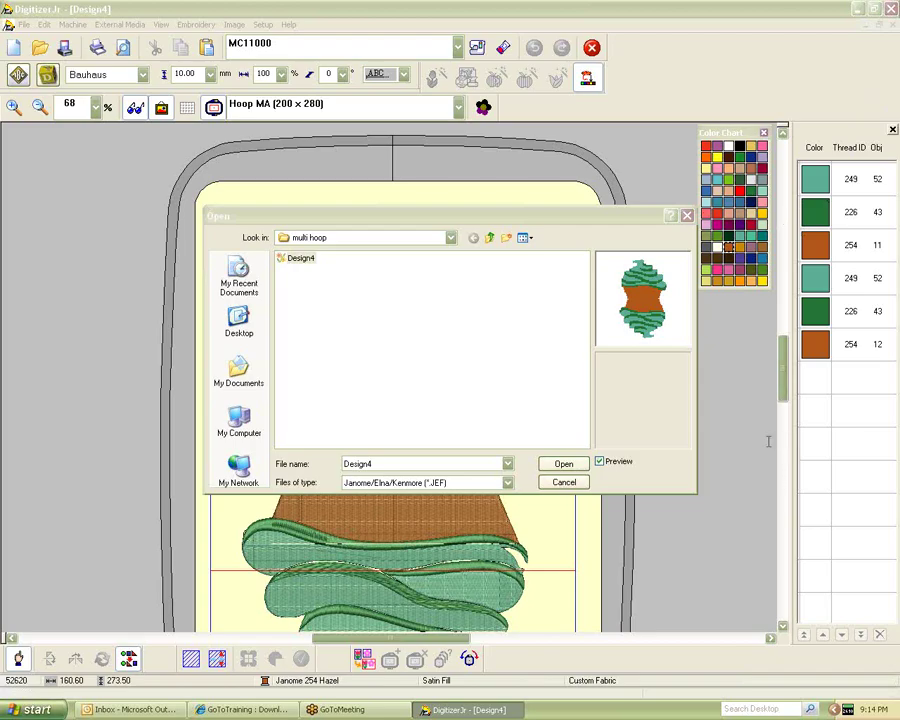
{"action": "left_click_drag", "start_coordinate": [556, 215], "coordinate": [203, 84]}
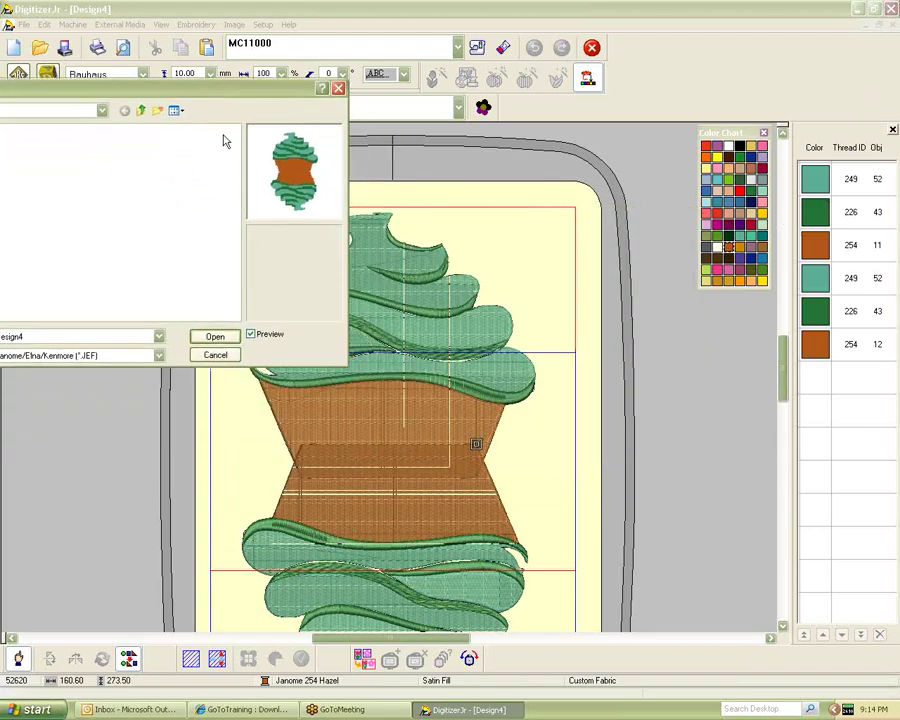
{"action": "left_click", "coordinate": [222, 356]}
View the fill stitch details of the lower cupcake's brown base and close them unchanged
{"action": "left_click", "coordinate": [380, 488]}
{"action": "double_click", "coordinate": [380, 488]}
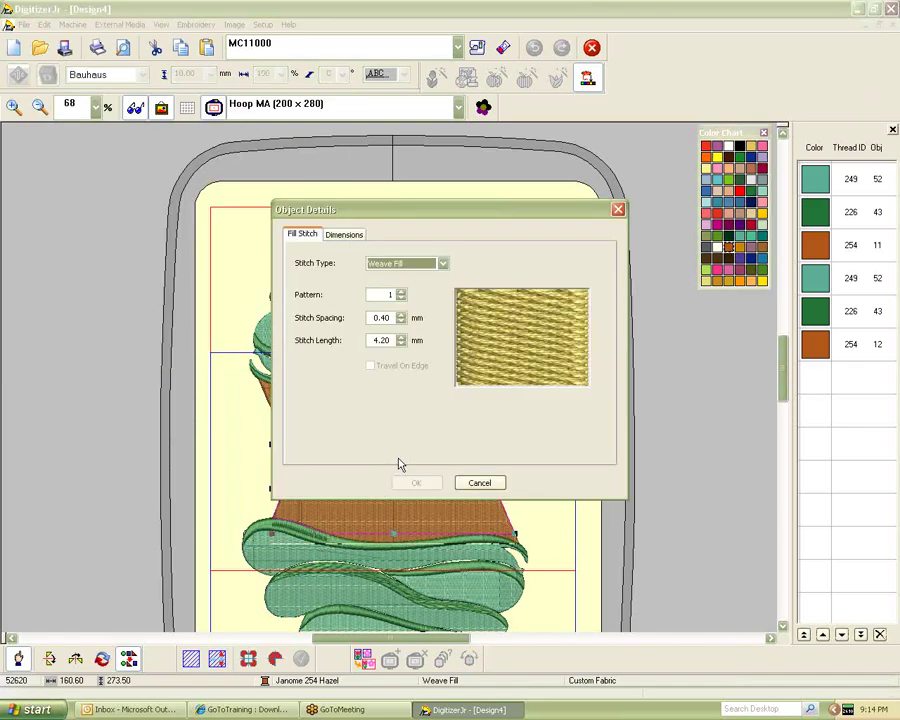
{"action": "left_click", "coordinate": [478, 482]}
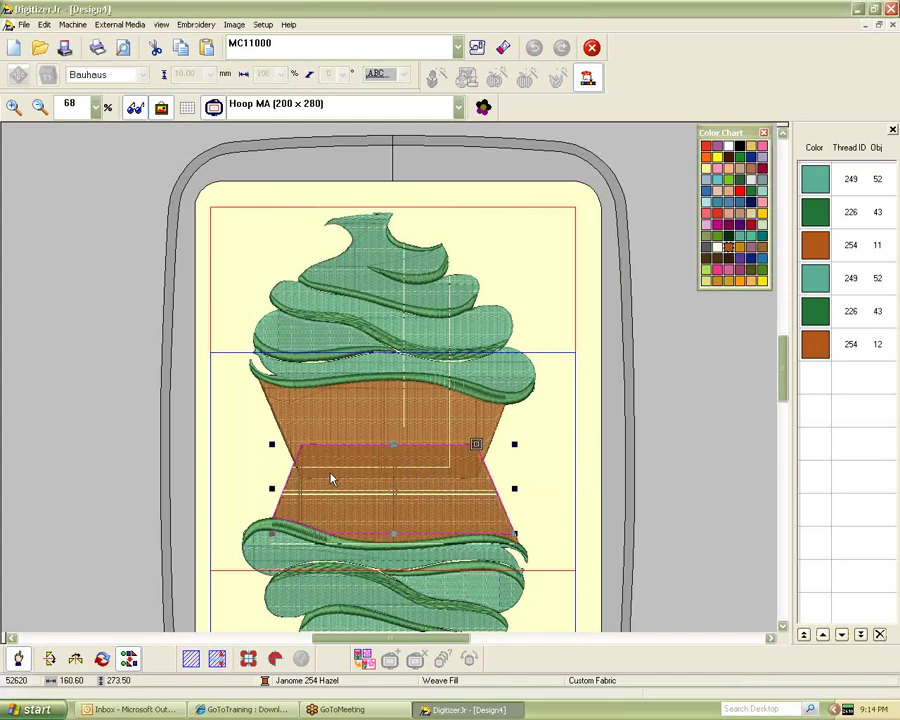
Lower the top edge of the lower cupcake's brown fill and delete the three leftover stitch objects exposed between the two bases
{"action": "left_click_drag", "start_coordinate": [392, 449], "coordinate": [395, 497]}
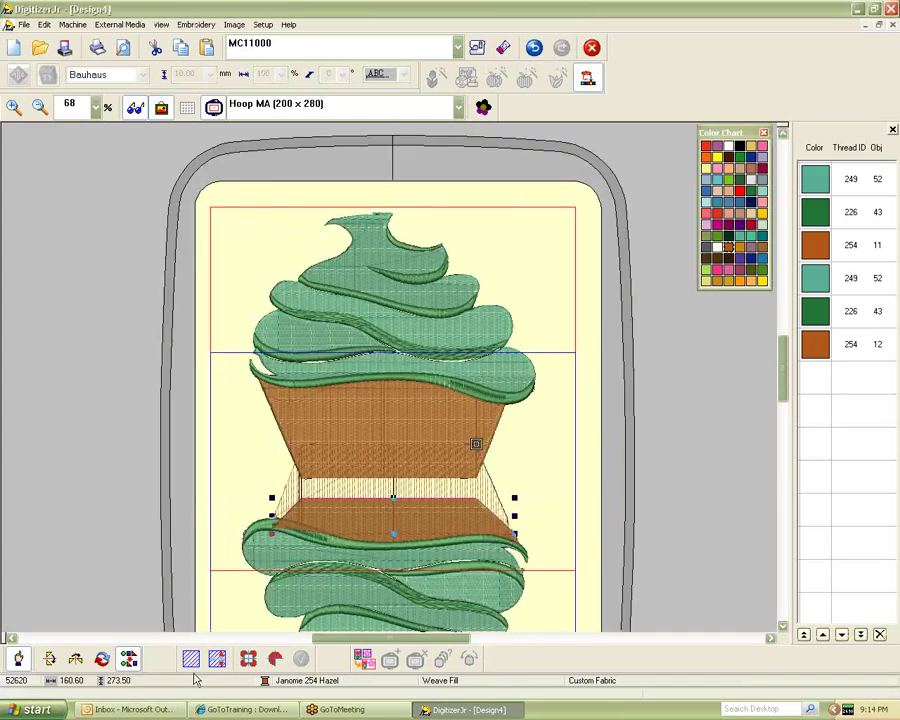
{"action": "left_click", "coordinate": [300, 462]}
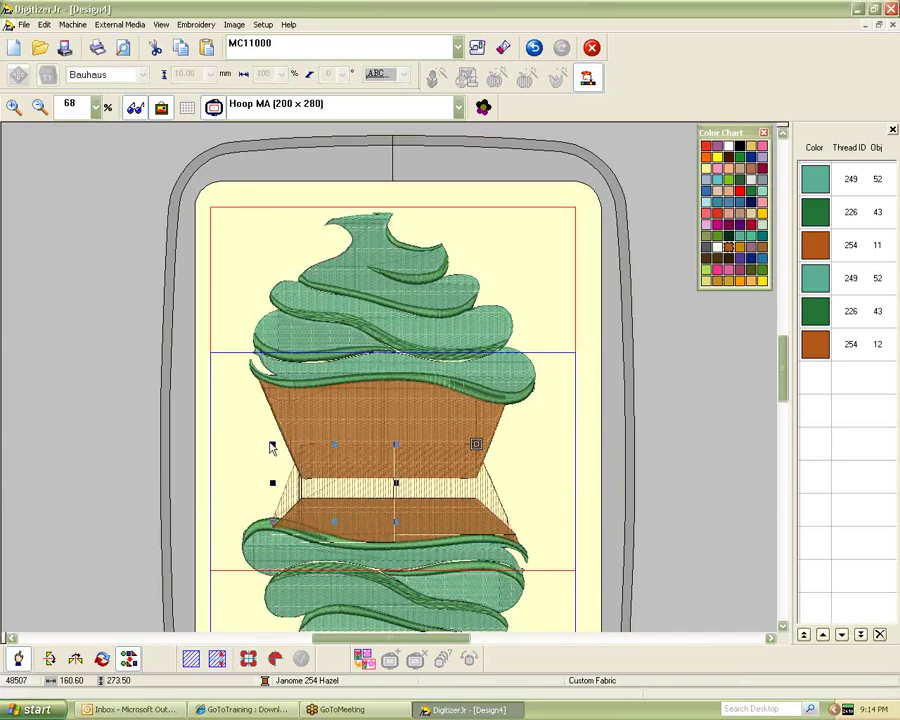
{"action": "mouse_move", "coordinate": [243, 434]}
{"action": "left_mouse_down"}
{"action": "mouse_move", "coordinate": [472, 444]}
{"action": "mouse_move", "coordinate": [526, 523]}
{"action": "mouse_move", "coordinate": [520, 510]}
{"action": "left_mouse_up"}
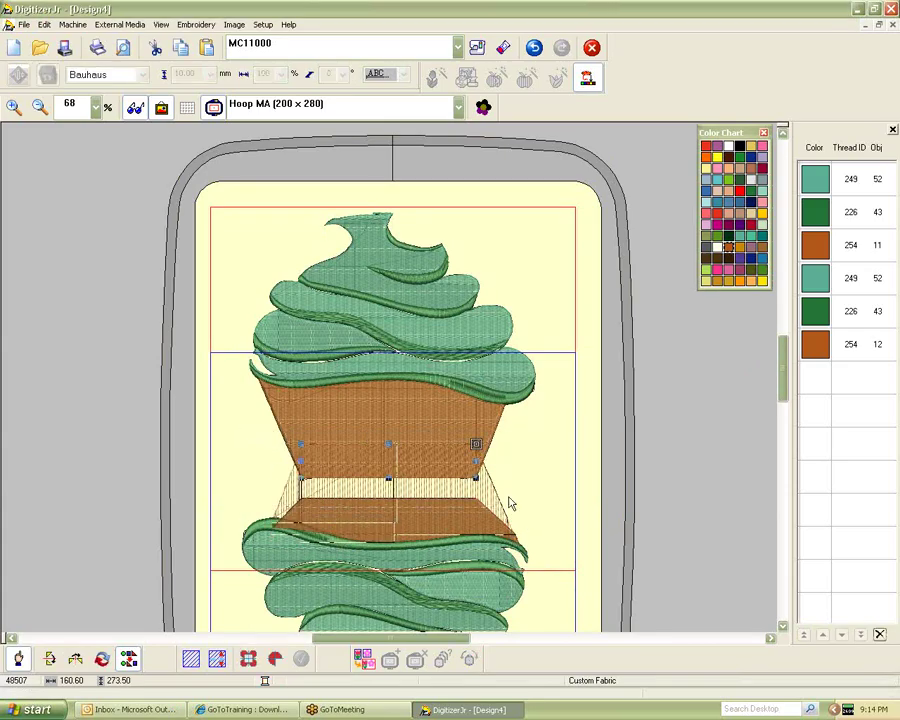
{"action": "left_click_drag", "start_coordinate": [389, 445], "coordinate": [388, 514]}
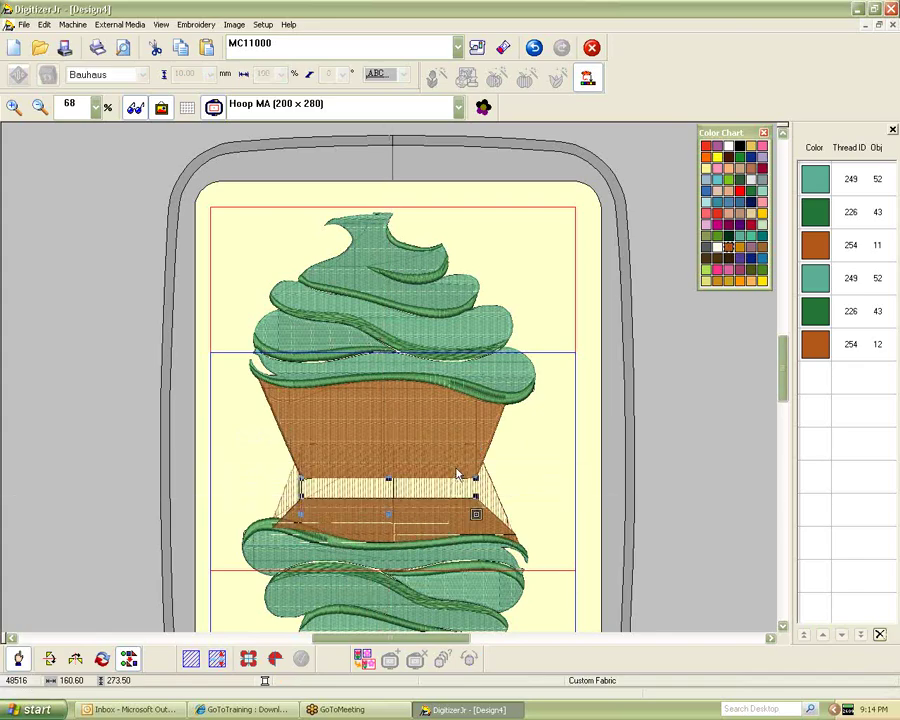
{"action": "left_click", "coordinate": [480, 475]}
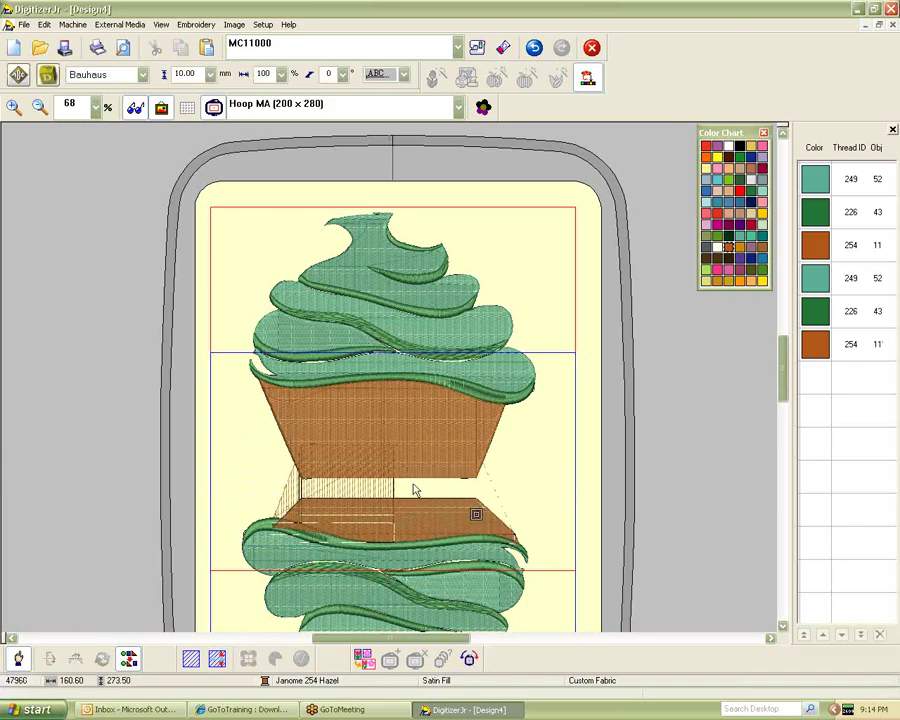
{"action": "left_click", "coordinate": [292, 490]}
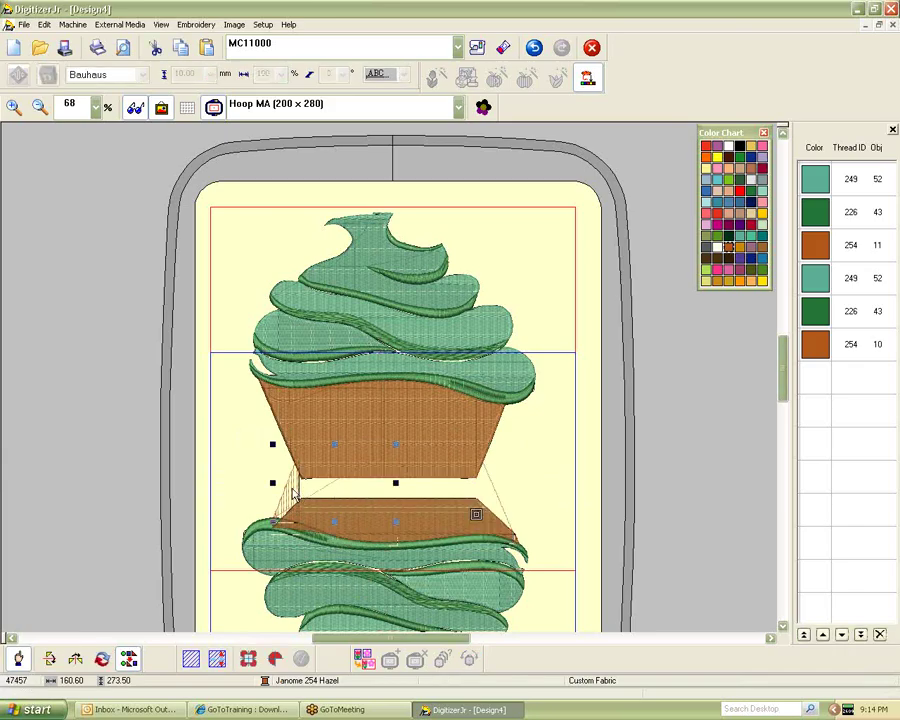
{"action": "left_click", "coordinate": [360, 483]}
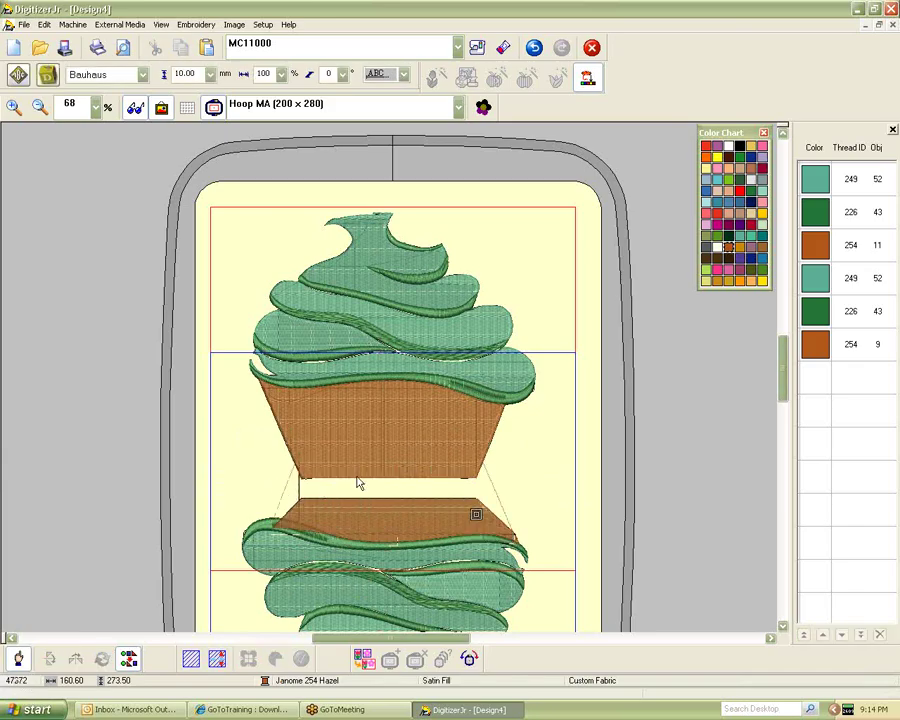
Stretch the lower cupcake's brown fill back up to meet the bottom edge of the upper base
{"action": "left_click", "coordinate": [398, 508]}
{"action": "left_click_drag", "start_coordinate": [394, 495], "coordinate": [394, 476]}
{"action": "left_click_drag", "start_coordinate": [393, 534], "coordinate": [393, 533]}
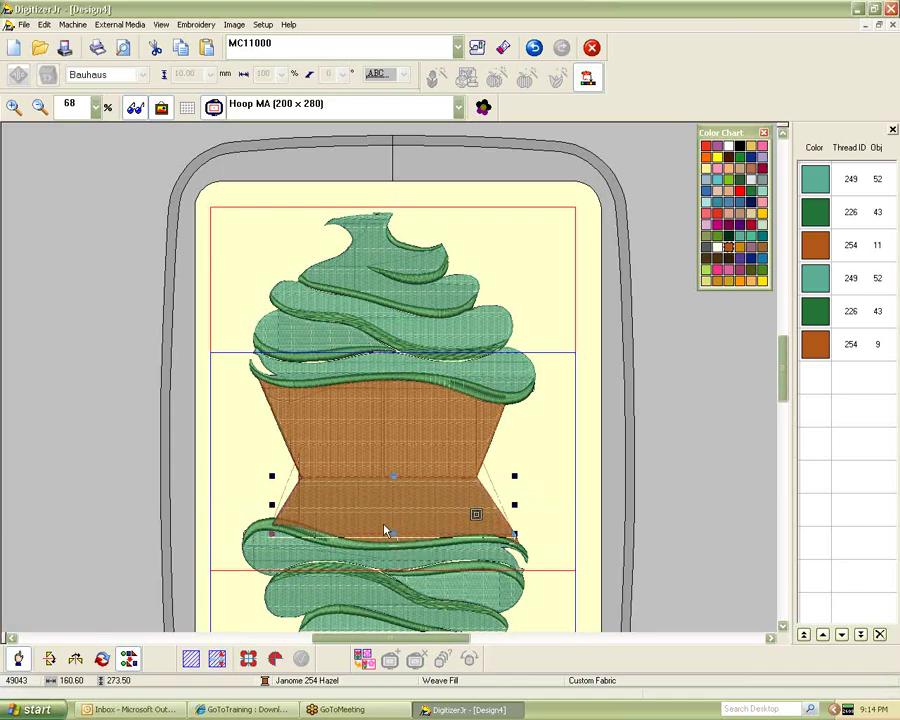
Open the print preview of Design4 and look through its template pages at how the design is divided
{"action": "left_click", "coordinate": [23, 24]}
{"action": "left_click", "coordinate": [32, 124]}
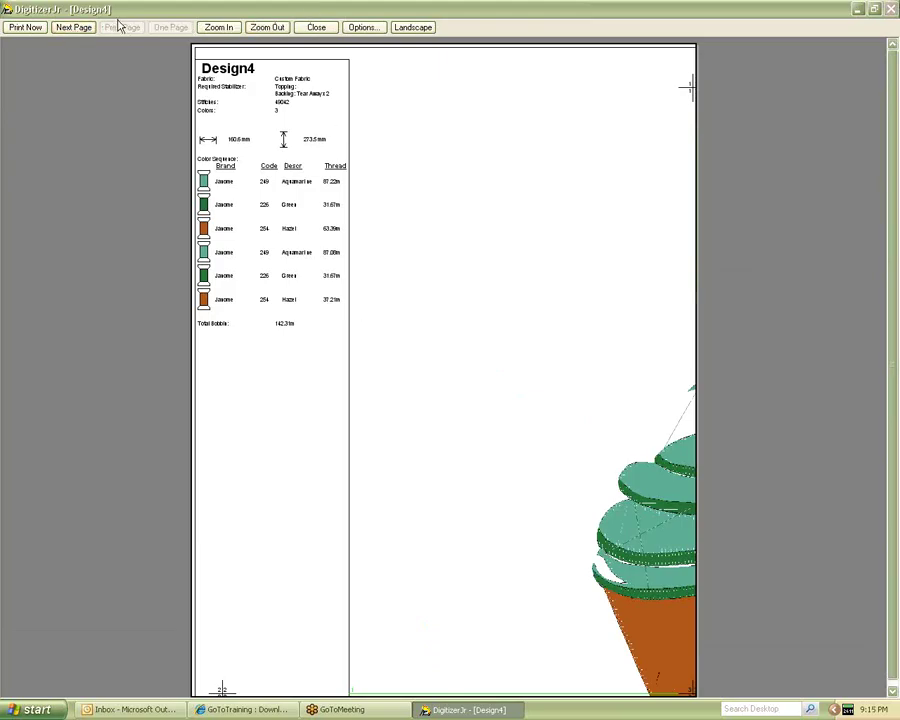
{"action": "left_click", "coordinate": [87, 28]}
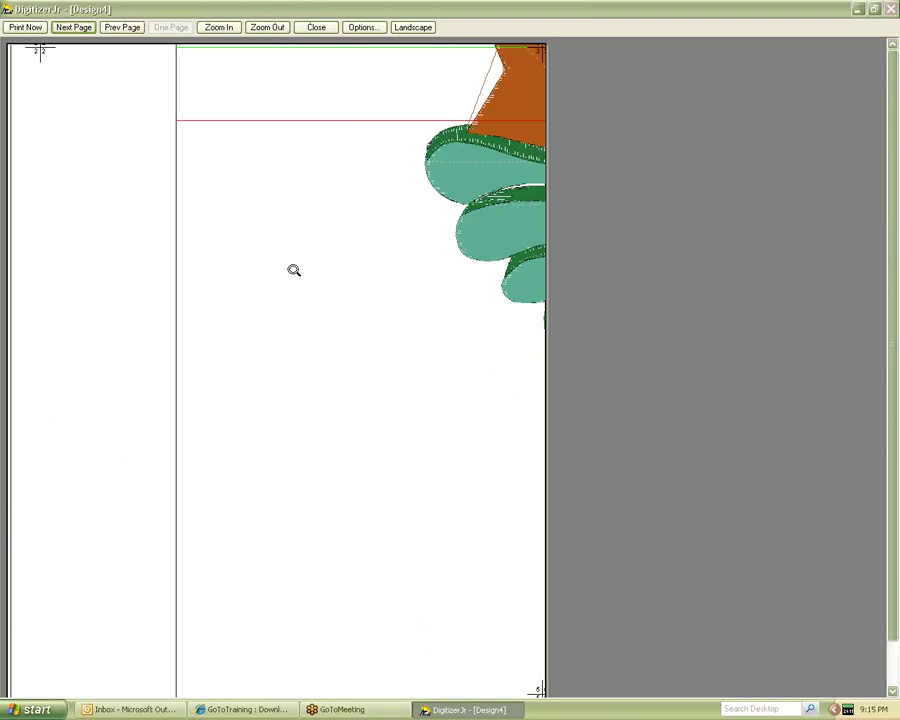
{"action": "left_click", "coordinate": [58, 26]}
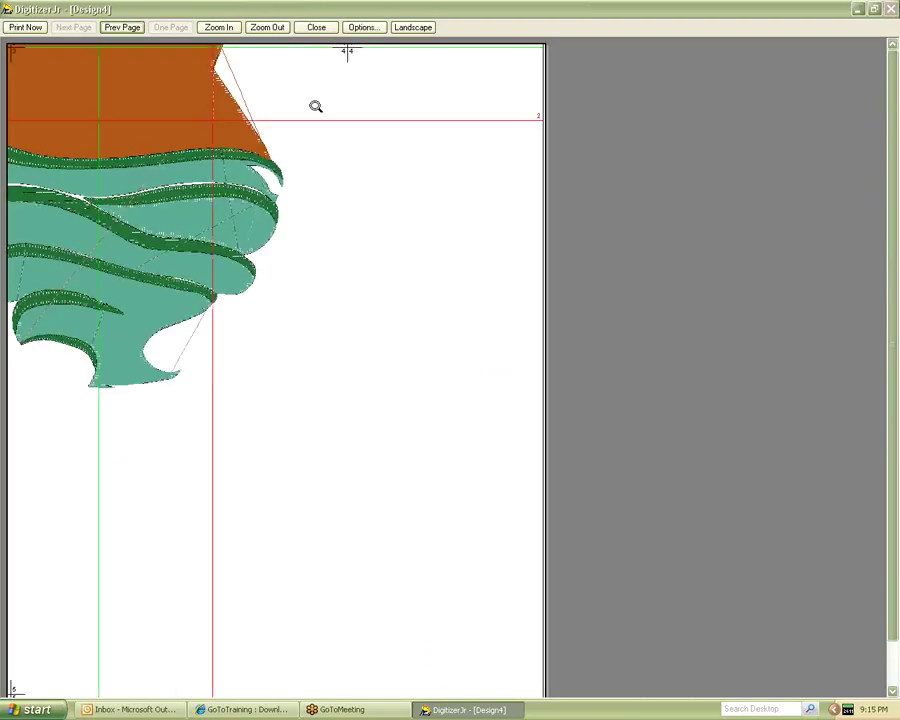
{"action": "left_click", "coordinate": [121, 28]}
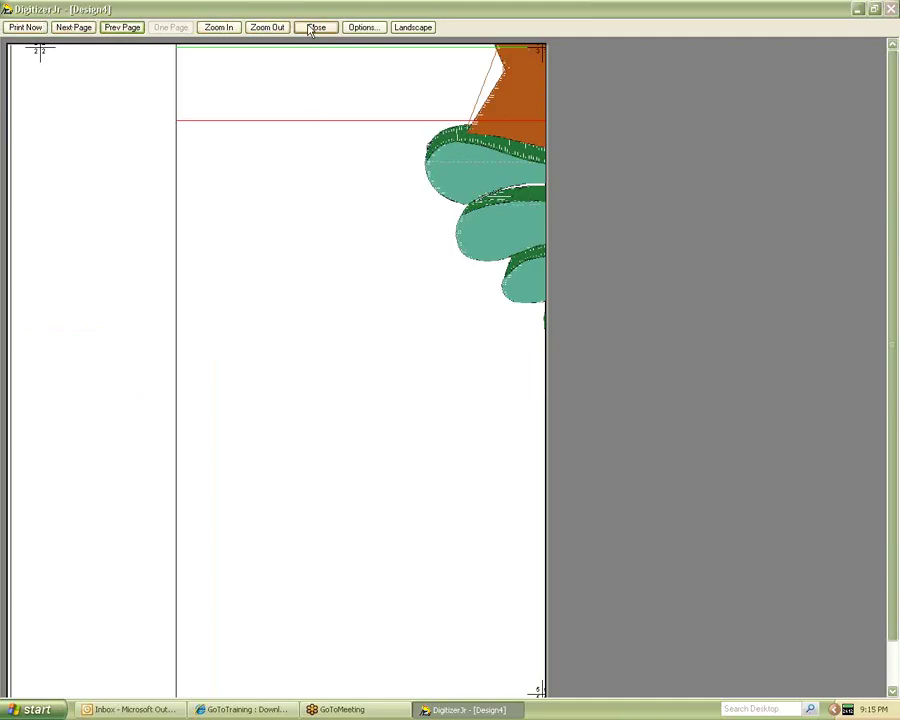
View the print options for embroidery elements, size and markings, leave them unchanged and close the print preview
{"action": "left_click", "coordinate": [370, 27]}
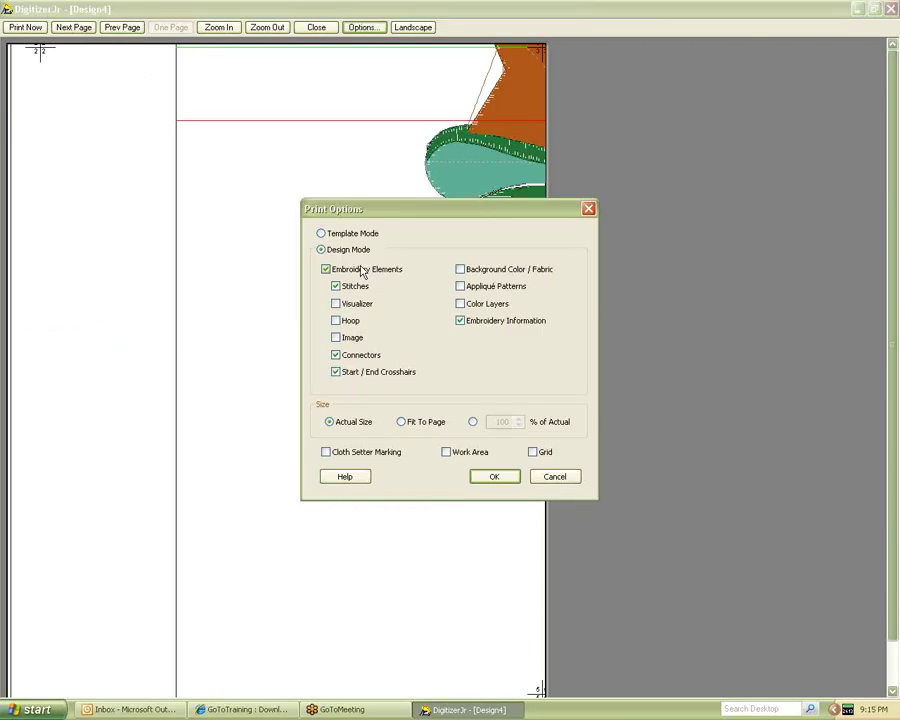
{"action": "left_click", "coordinate": [589, 208]}
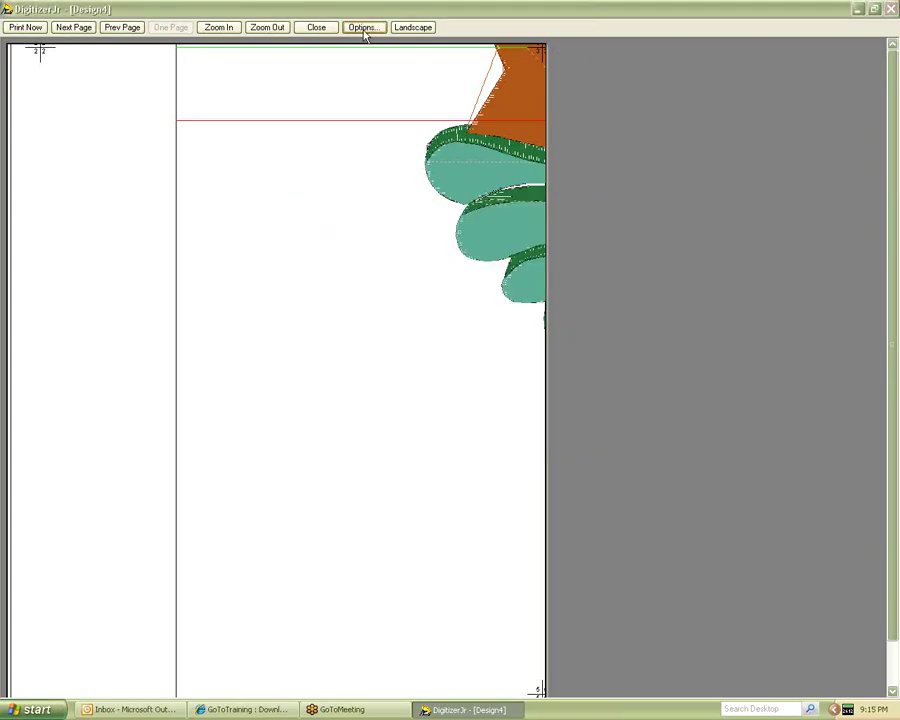
{"action": "left_click", "coordinate": [316, 27]}
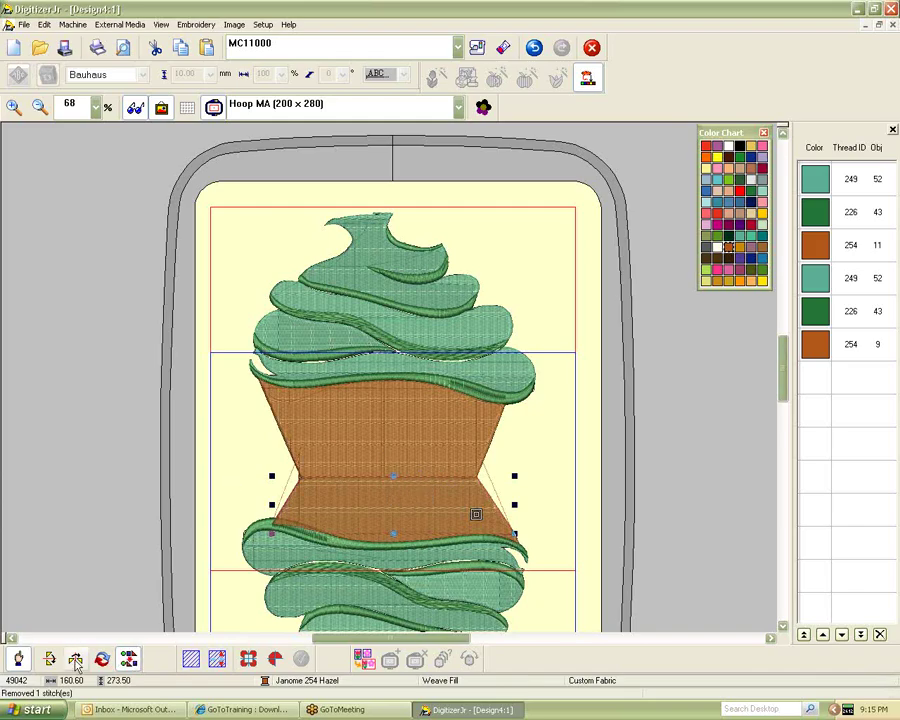
Fine-tune the height of the lower cupcake's brown fill so its top edge just touches the upper base
{"action": "left_click_drag", "start_coordinate": [393, 476], "coordinate": [393, 482]}
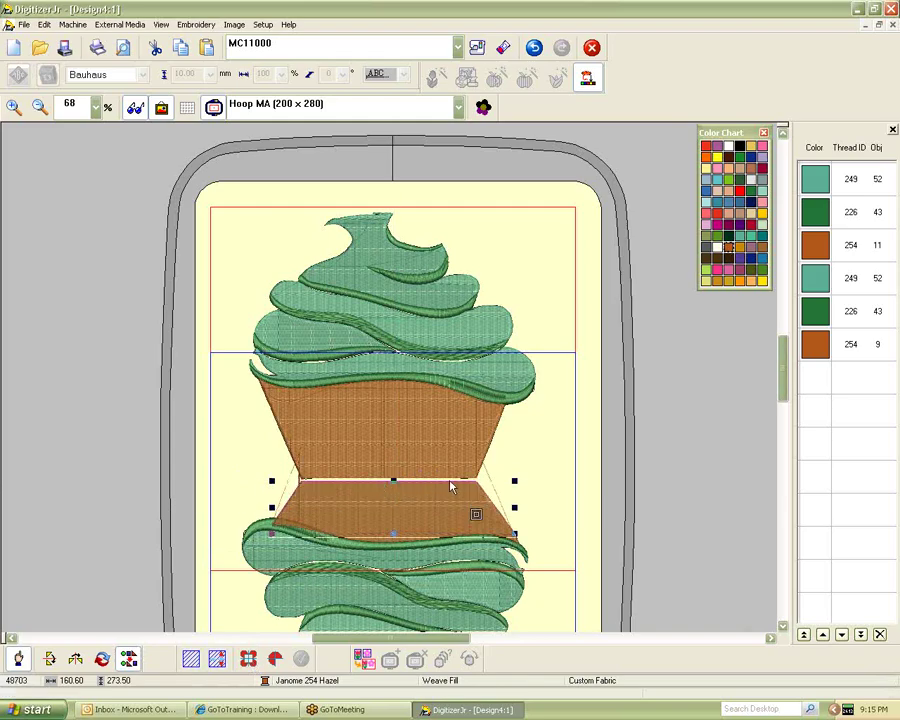
{"action": "left_click_drag", "start_coordinate": [393, 479], "coordinate": [393, 478]}
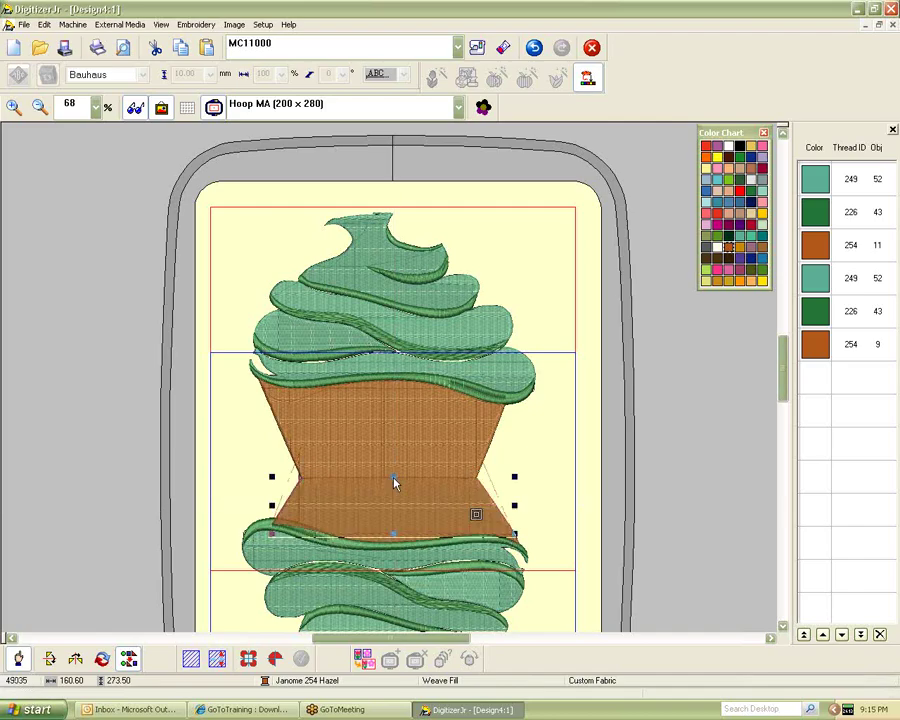